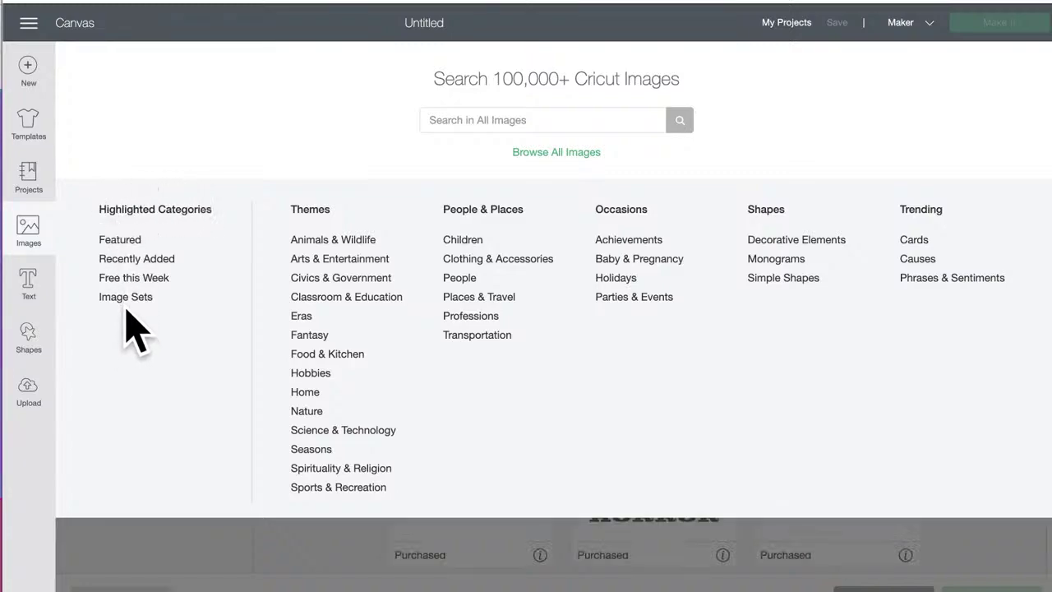
Step: Open the image library and show its Image Sets category
left_click(30, 228)
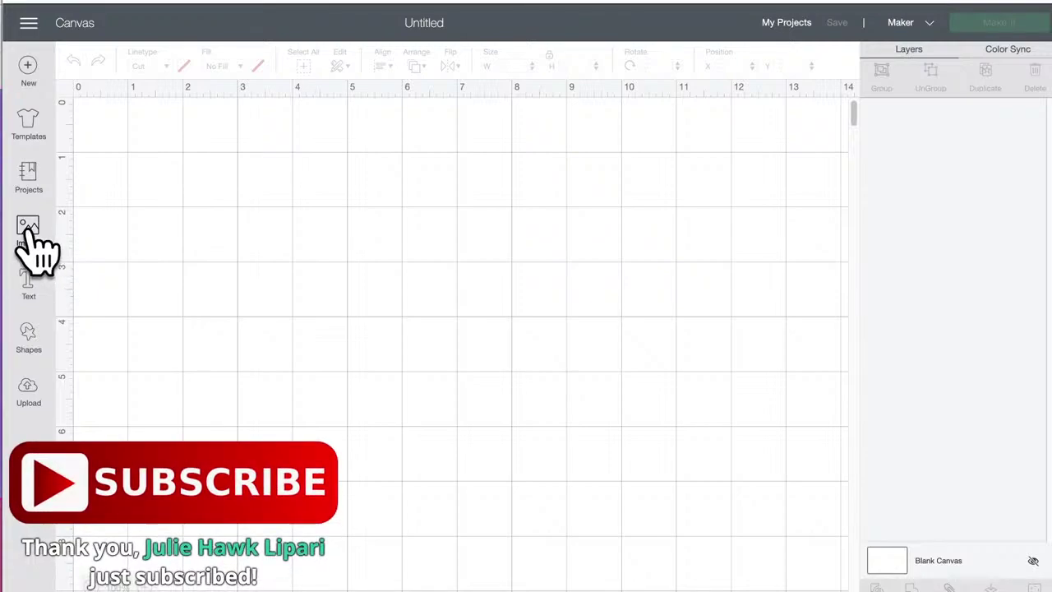
left_click(31, 234)
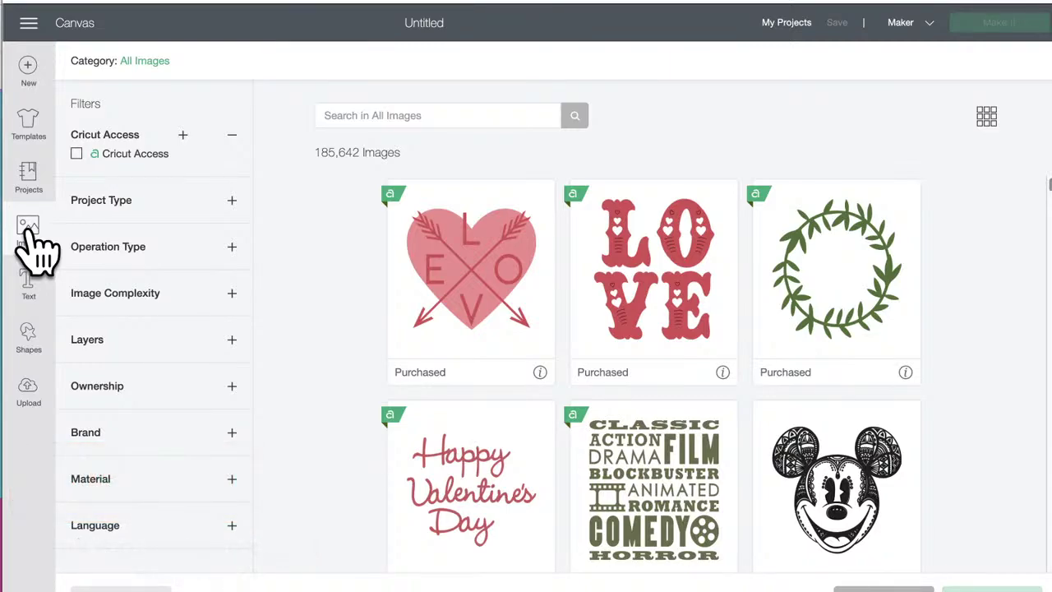
left_click(152, 62)
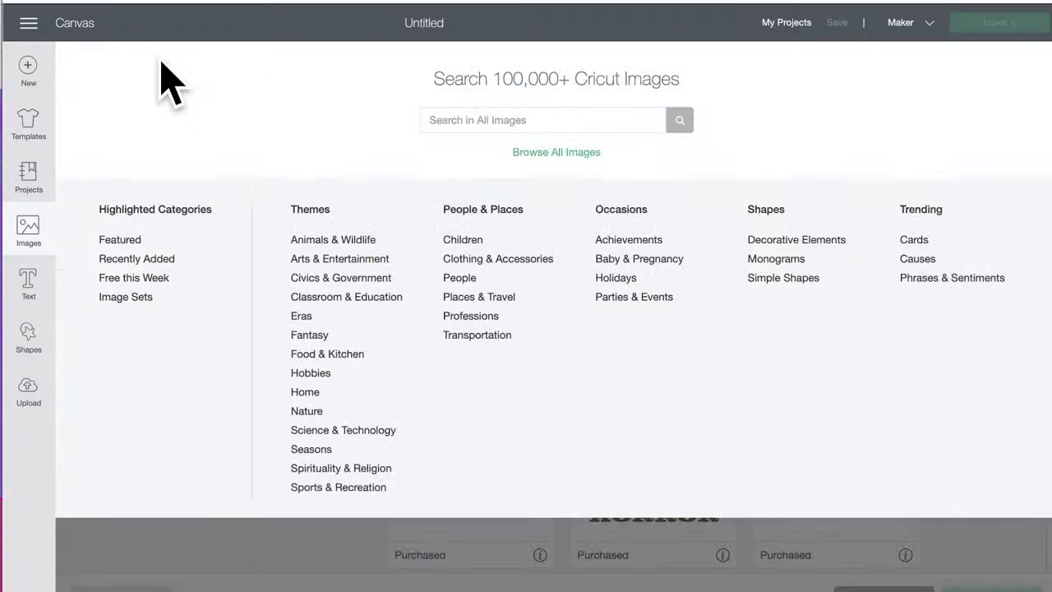
left_click(124, 298)
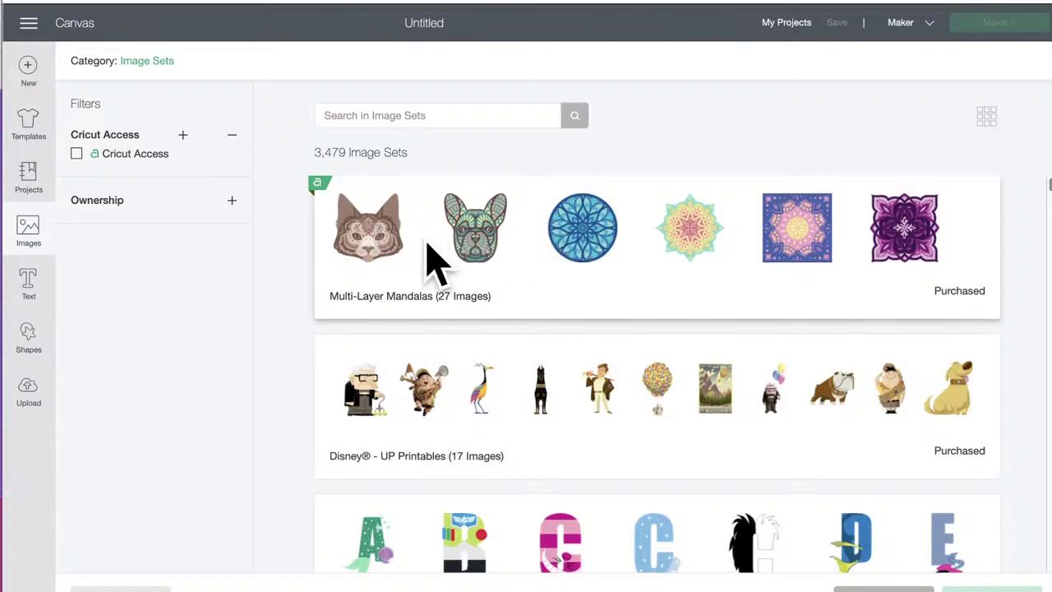
Step: Examine the themes and sample designs of the image sets for project ideas, and return toward the start of the list
scroll(430, 258, "down", 2)
scroll(451, 294, "down", 3)
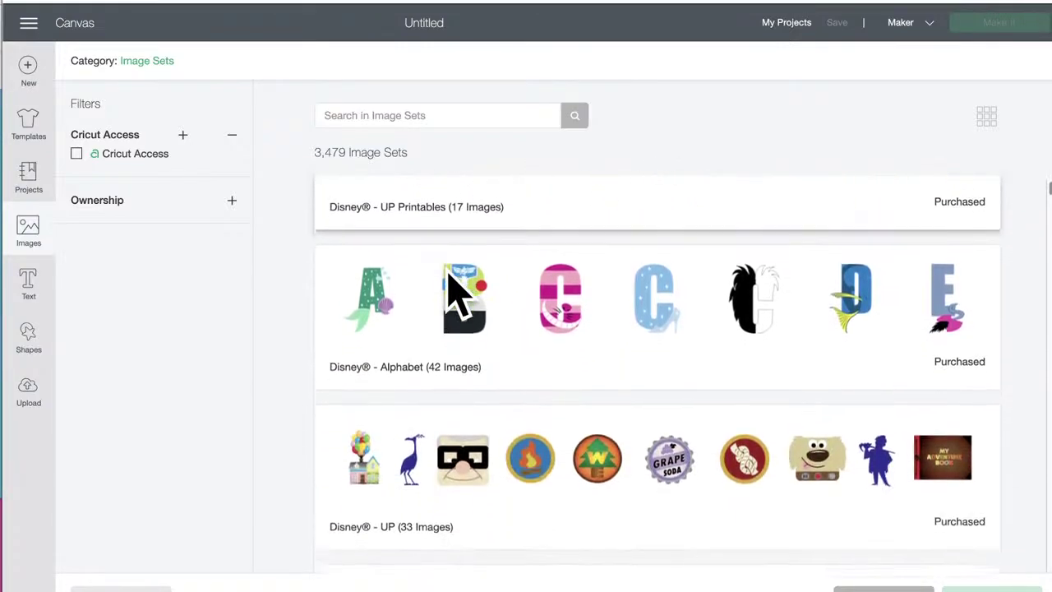
scroll(459, 296, "down", 5)
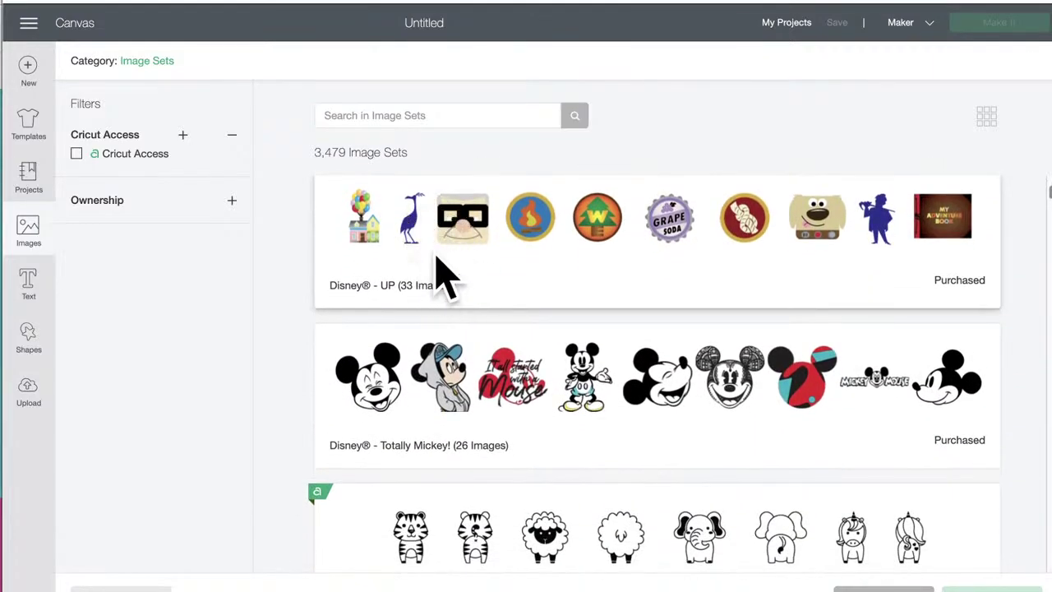
scroll(448, 279, "down", 5)
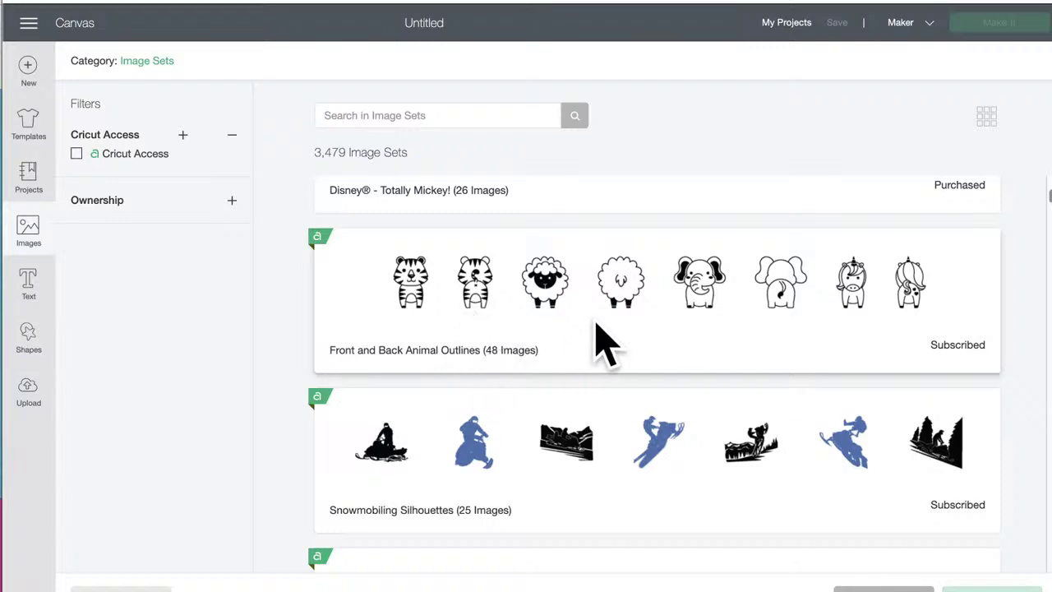
scroll(600, 337, "down", 3)
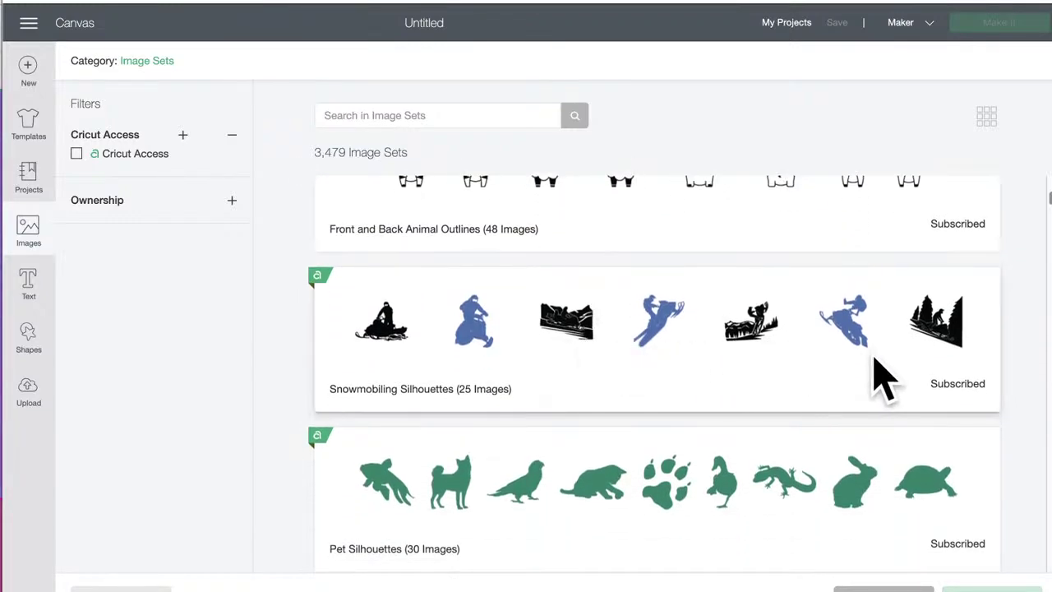
scroll(512, 400, "down", 4)
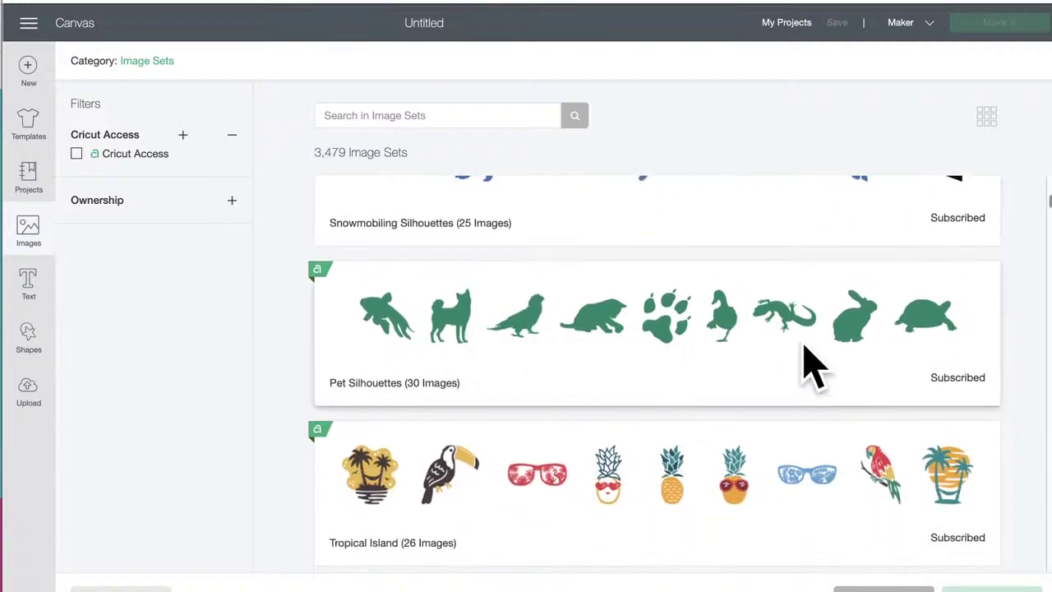
scroll(545, 401, "down", 3)
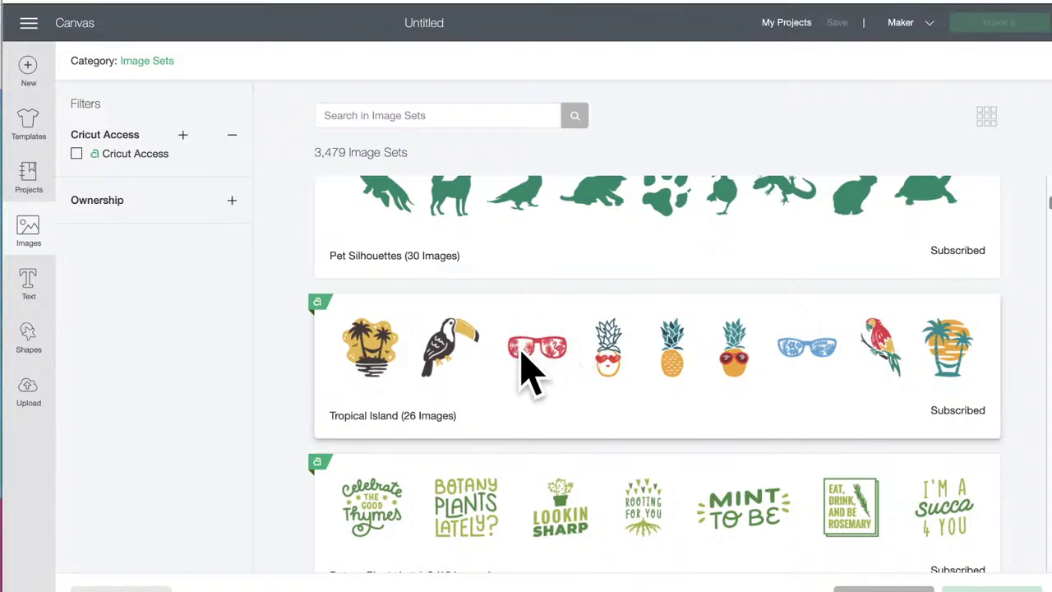
scroll(557, 386, "down", 3)
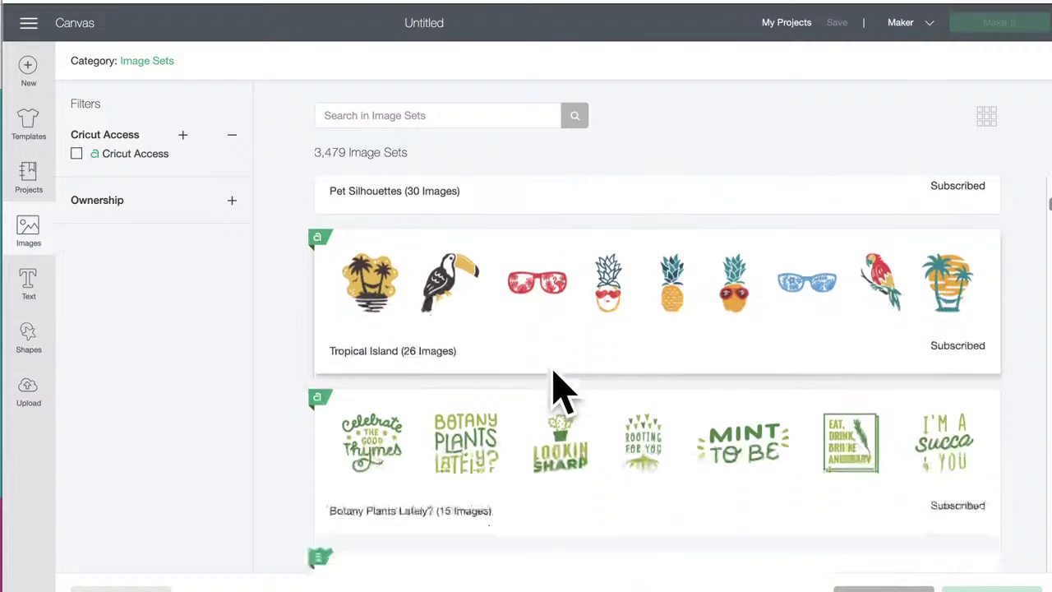
scroll(562, 385, "down", 1)
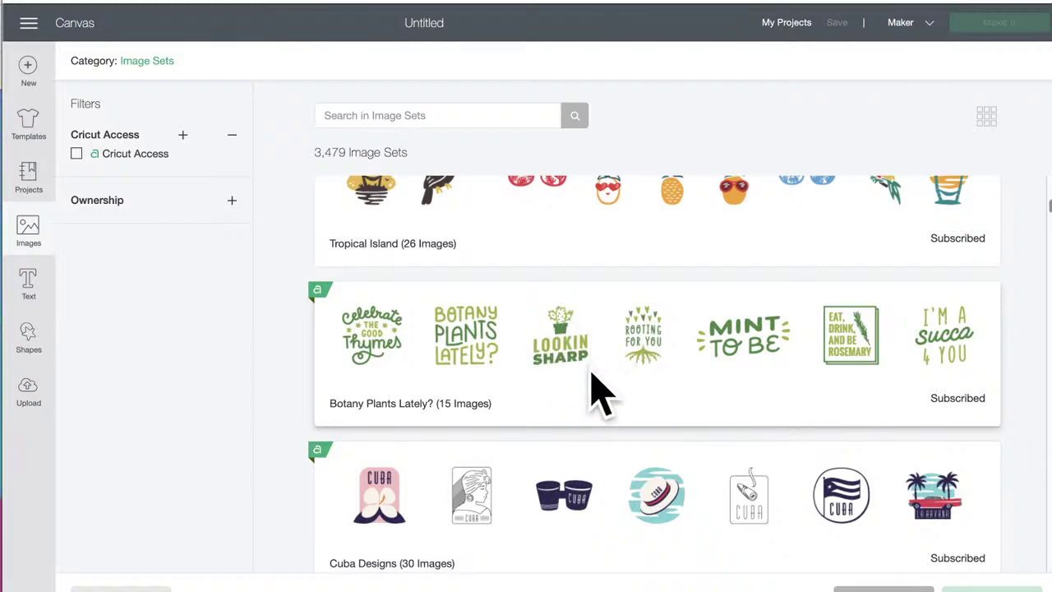
scroll(596, 393, "down", 3)
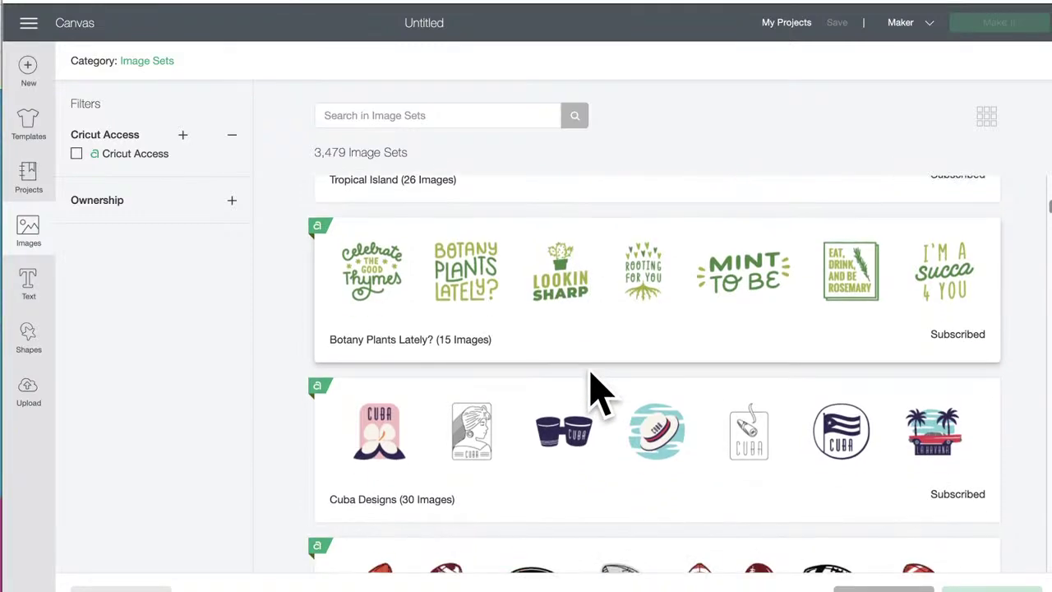
scroll(596, 393, "down", 1)
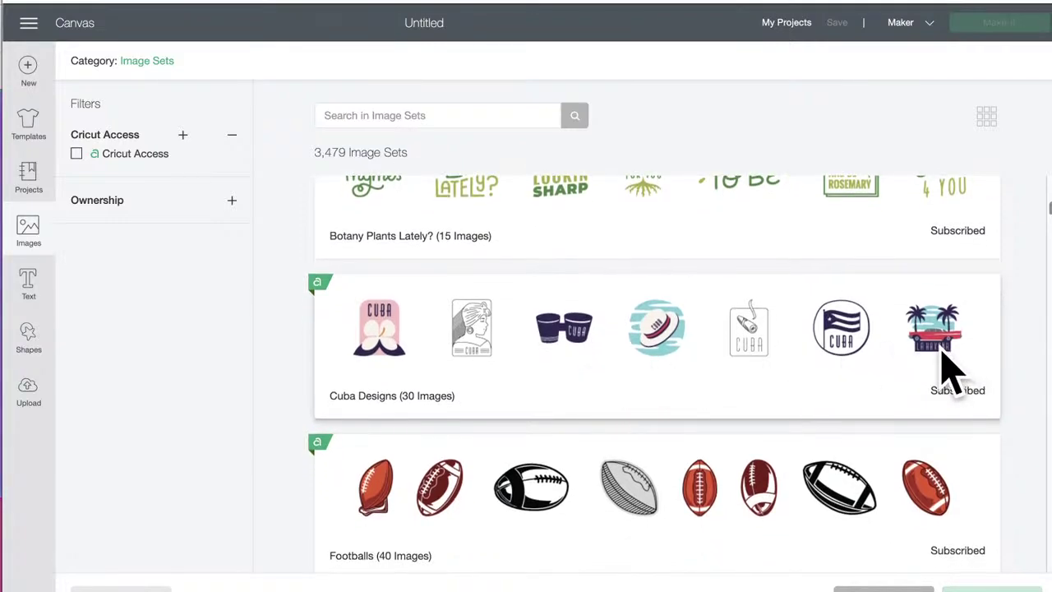
scroll(491, 382, "down", 3)
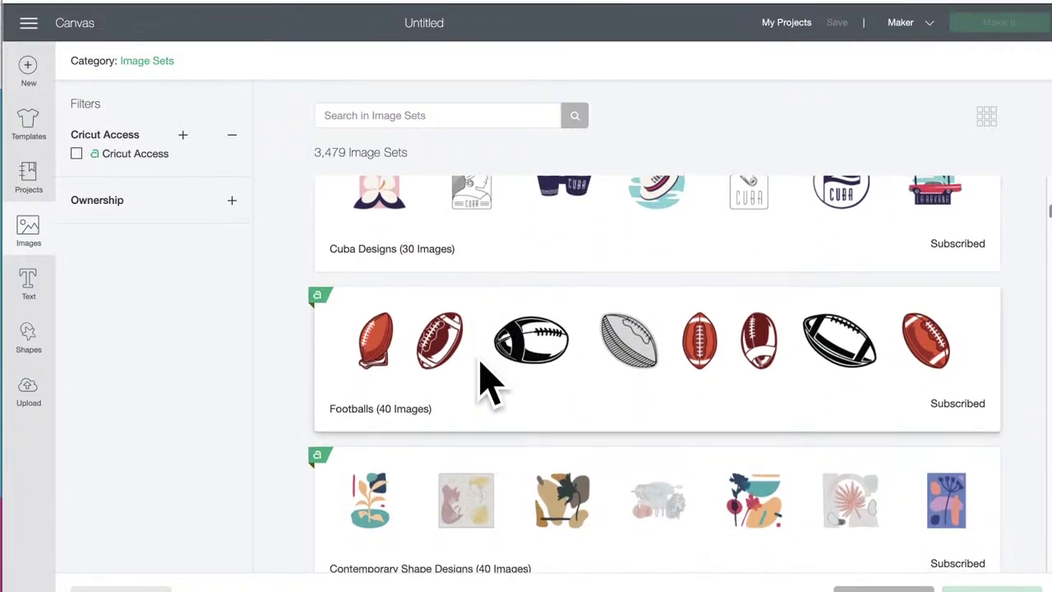
scroll(490, 382, "down", 1)
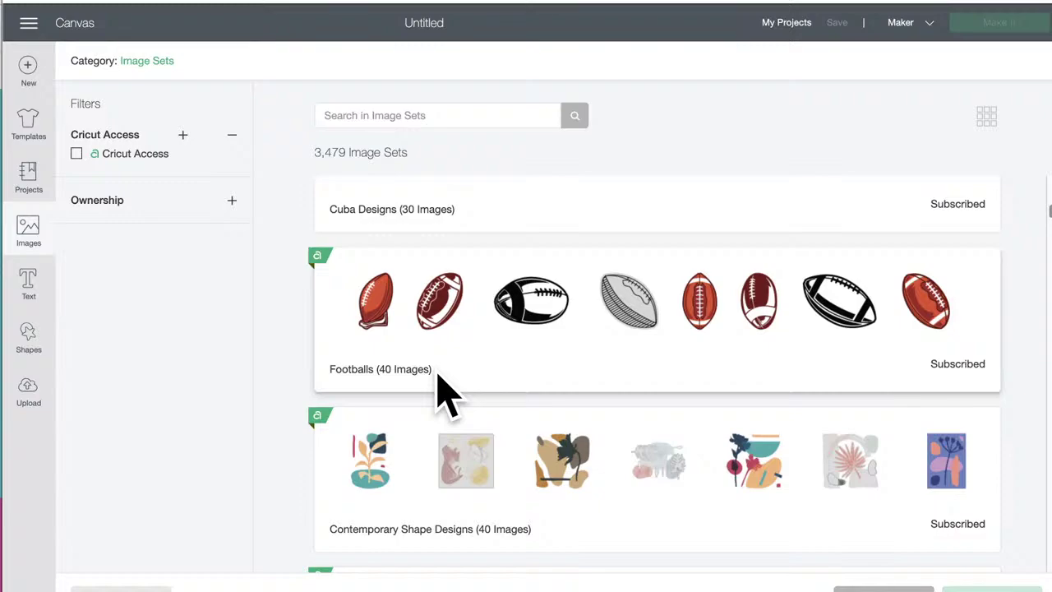
scroll(440, 387, "down", 4)
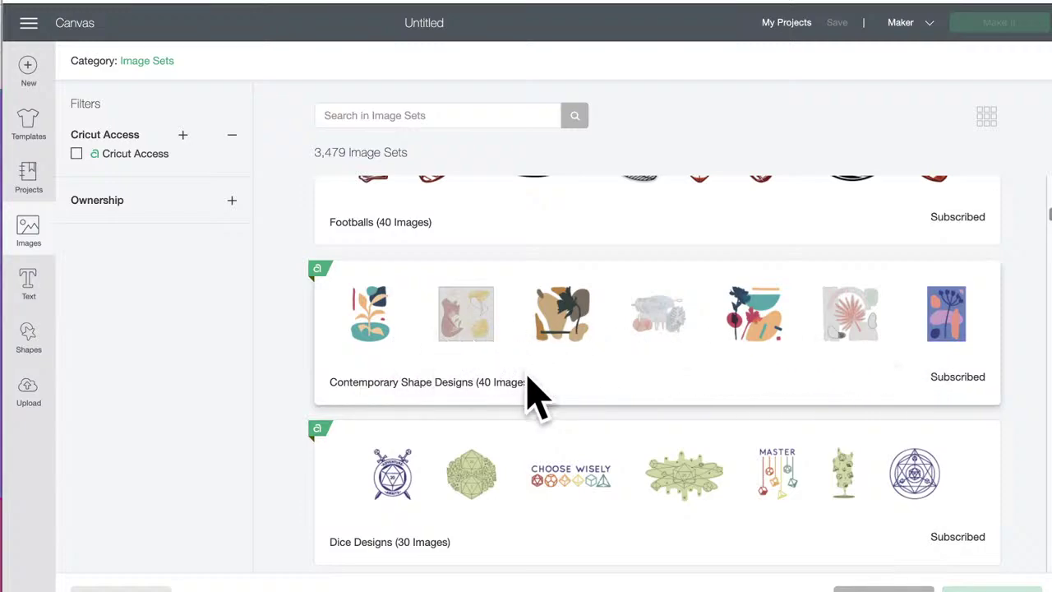
scroll(529, 385, "down", 2)
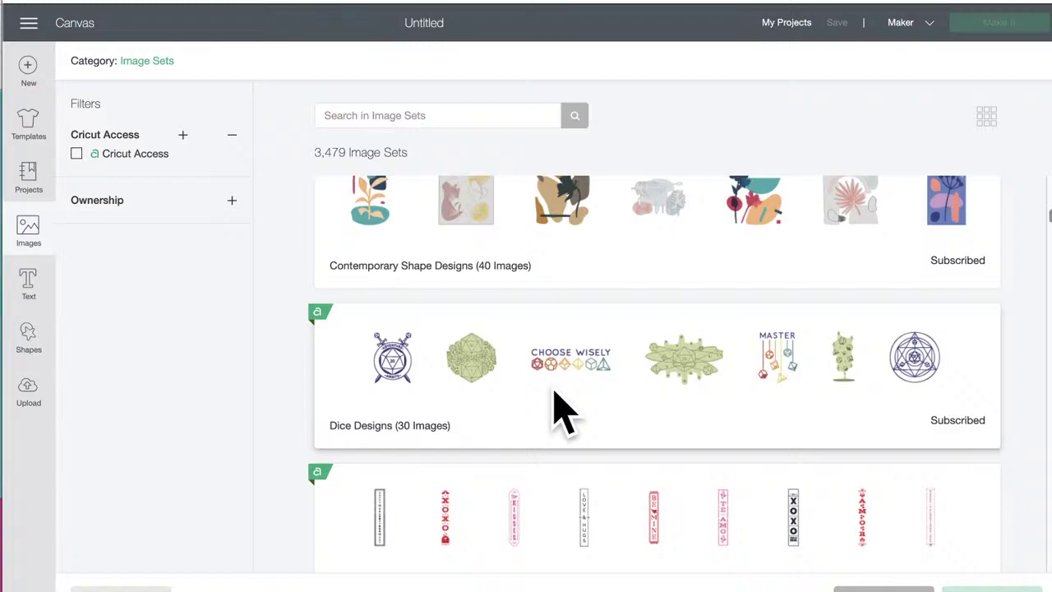
scroll(559, 411, "down", 2)
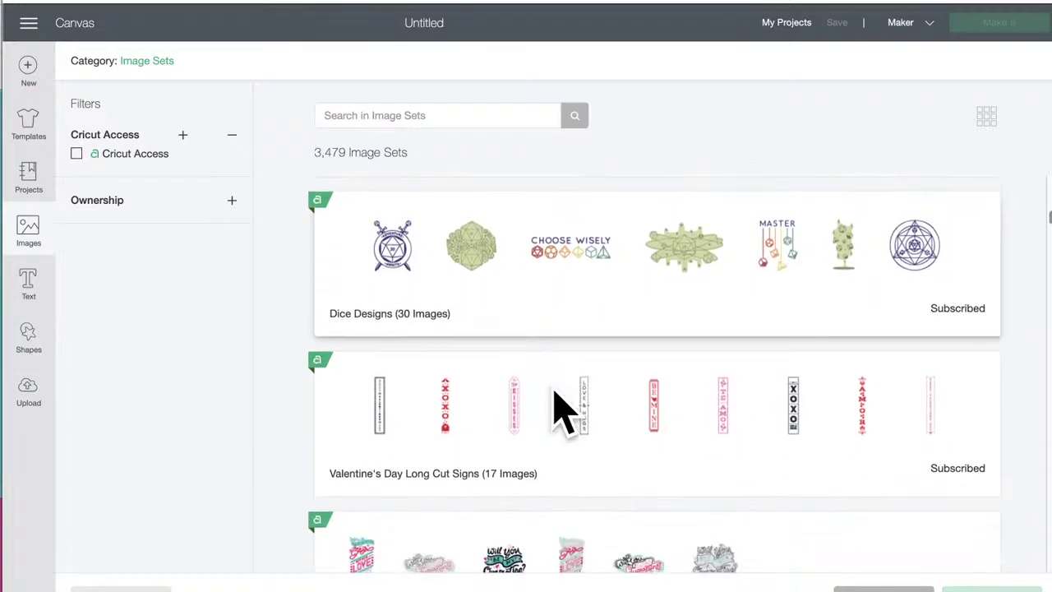
scroll(563, 411, "down", 2)
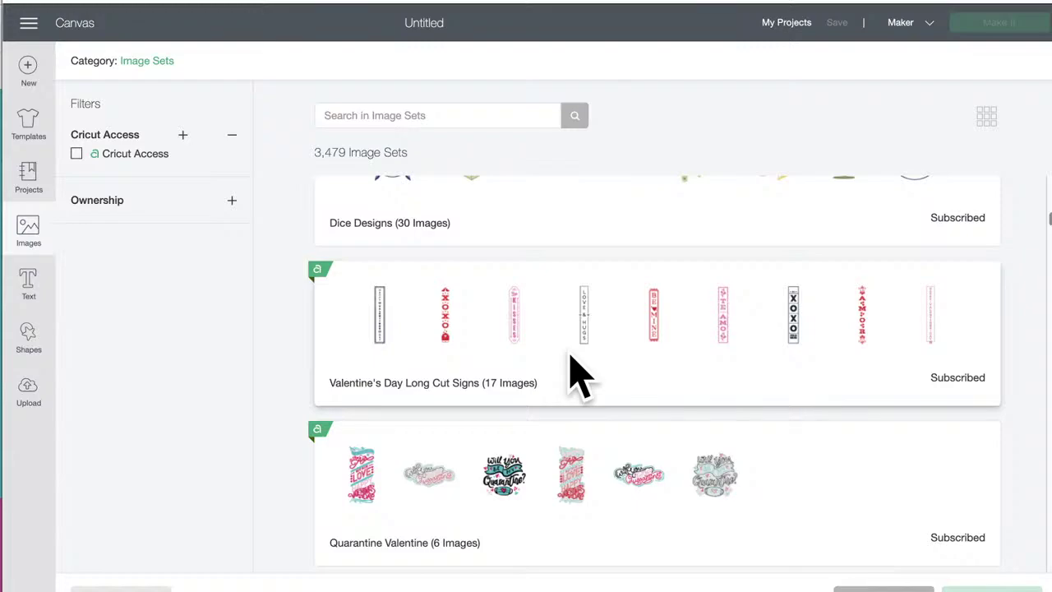
scroll(576, 377, "down", 3)
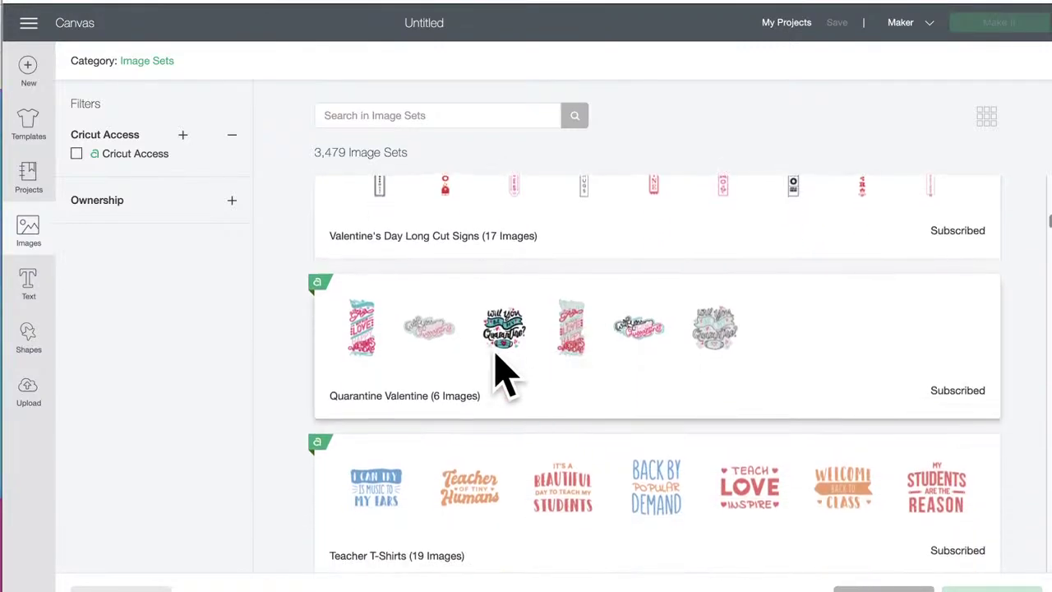
scroll(592, 398, "down", 4)
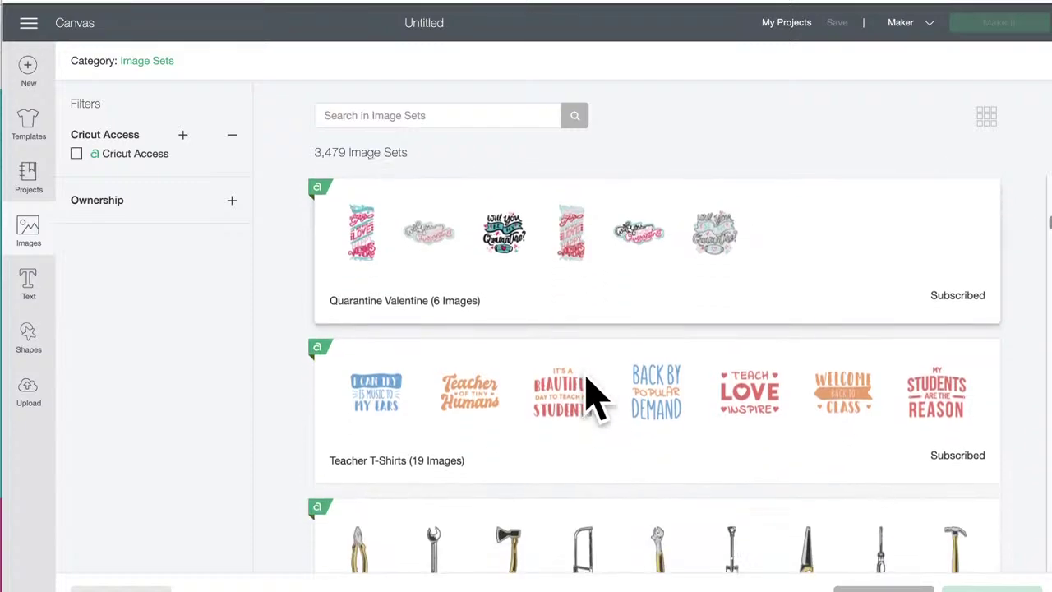
scroll(592, 398, "down", 7)
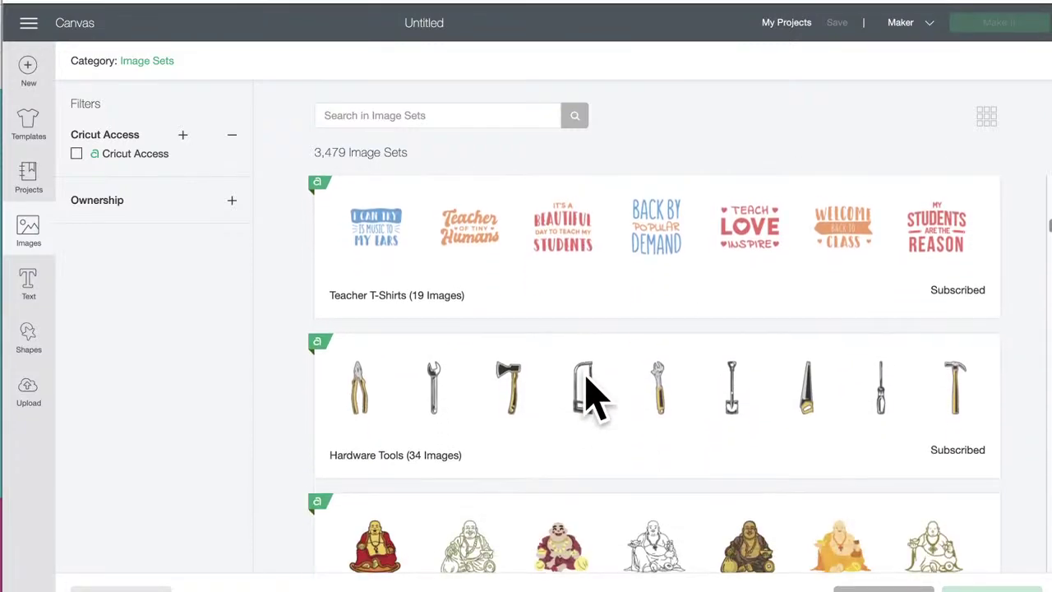
scroll(590, 397, "down", 1)
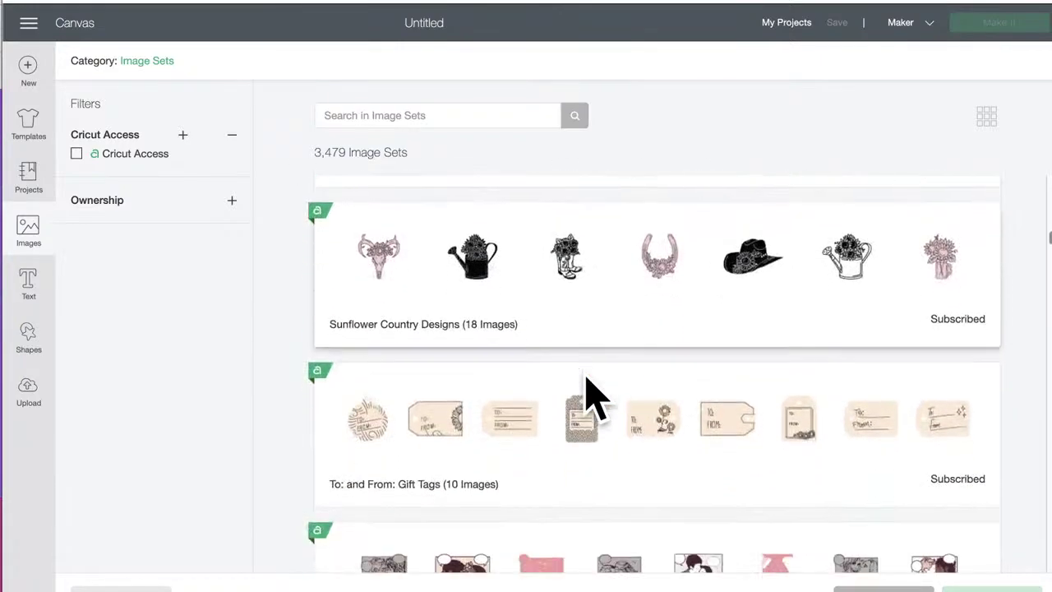
scroll(590, 397, "down", 2)
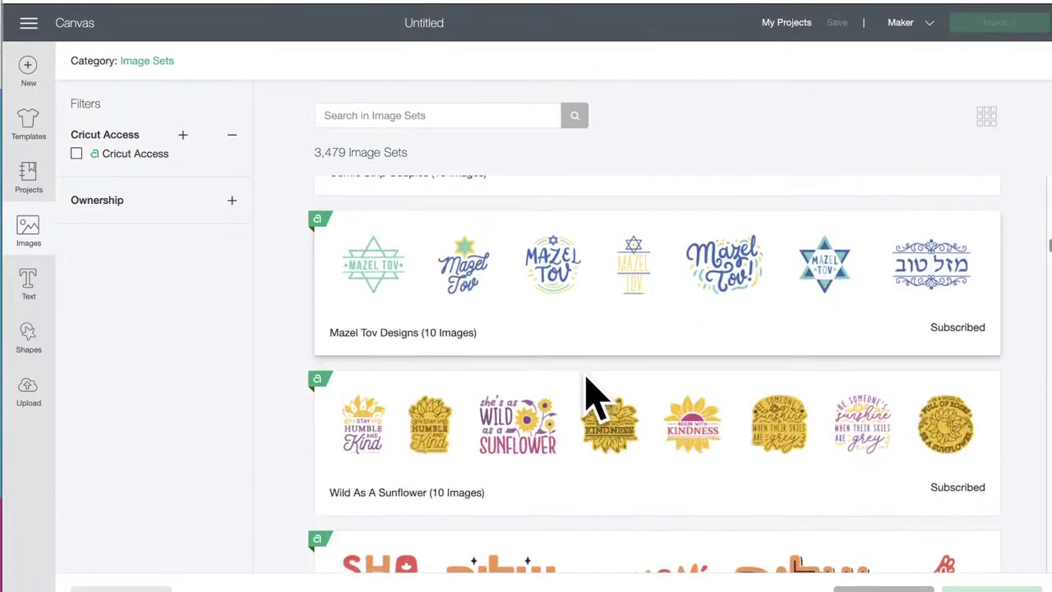
scroll(590, 399, "down", 4)
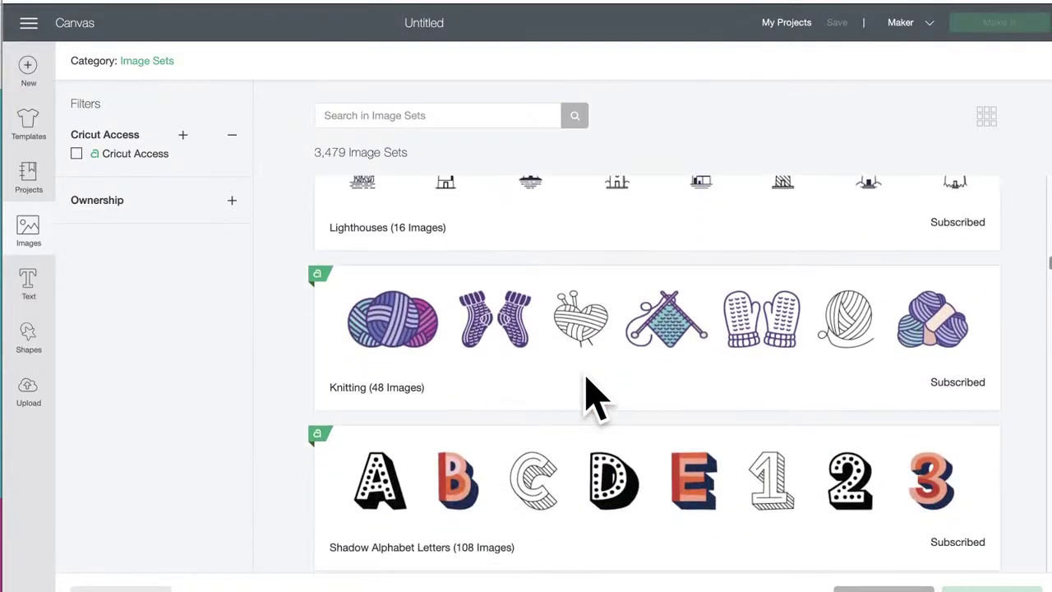
scroll(590, 397, "down", 5)
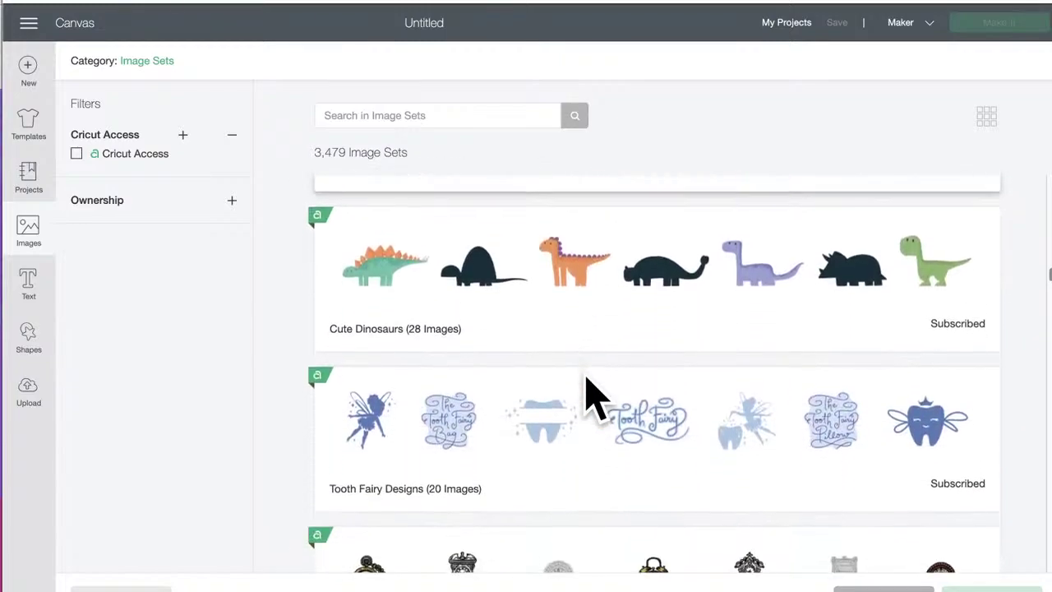
scroll(590, 399, "down", 1)
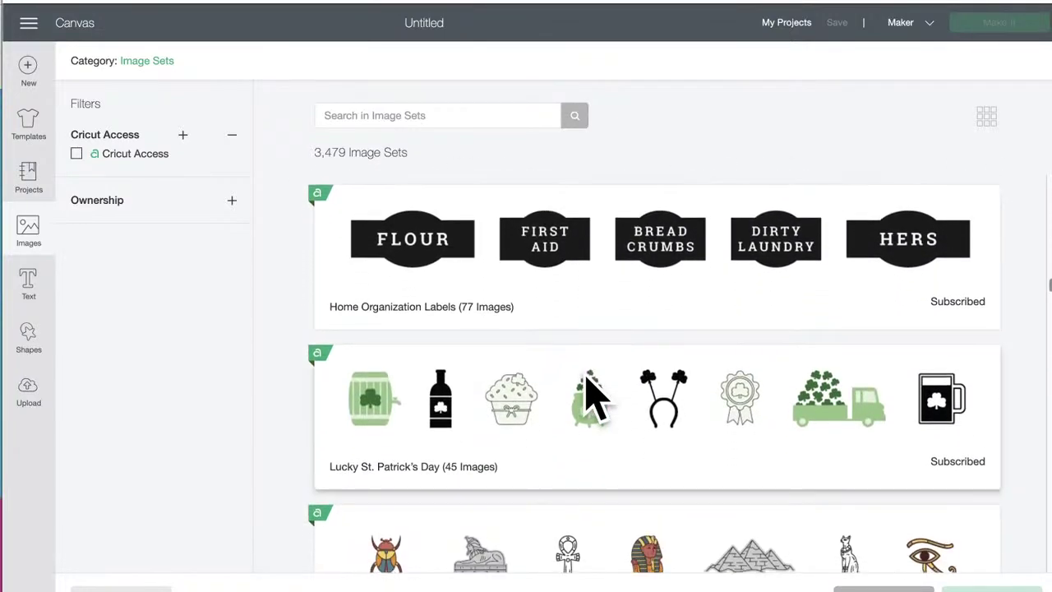
scroll(590, 399, "down", 3)
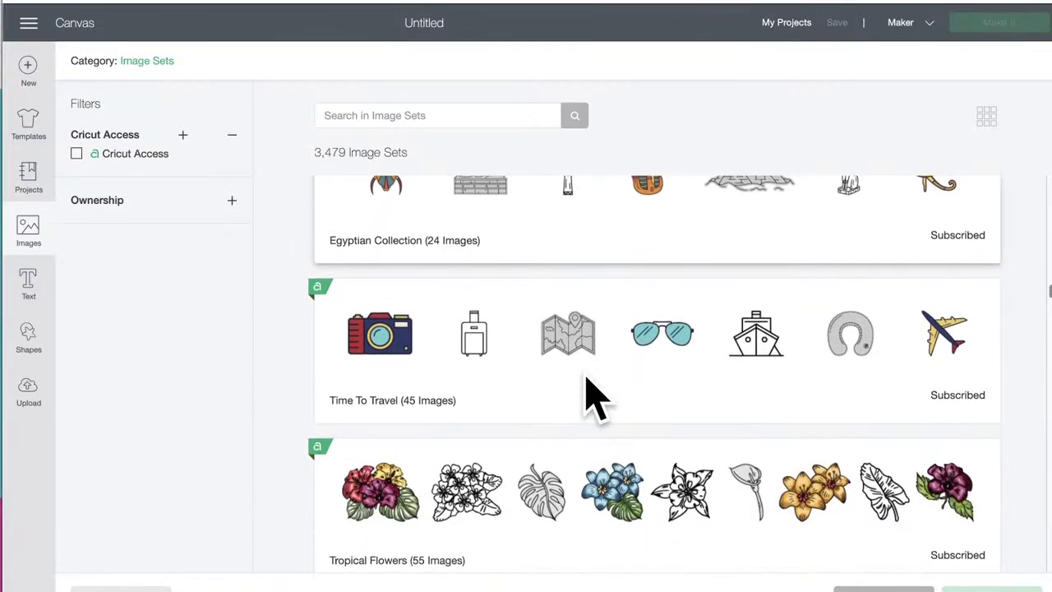
scroll(590, 398, "down", 3)
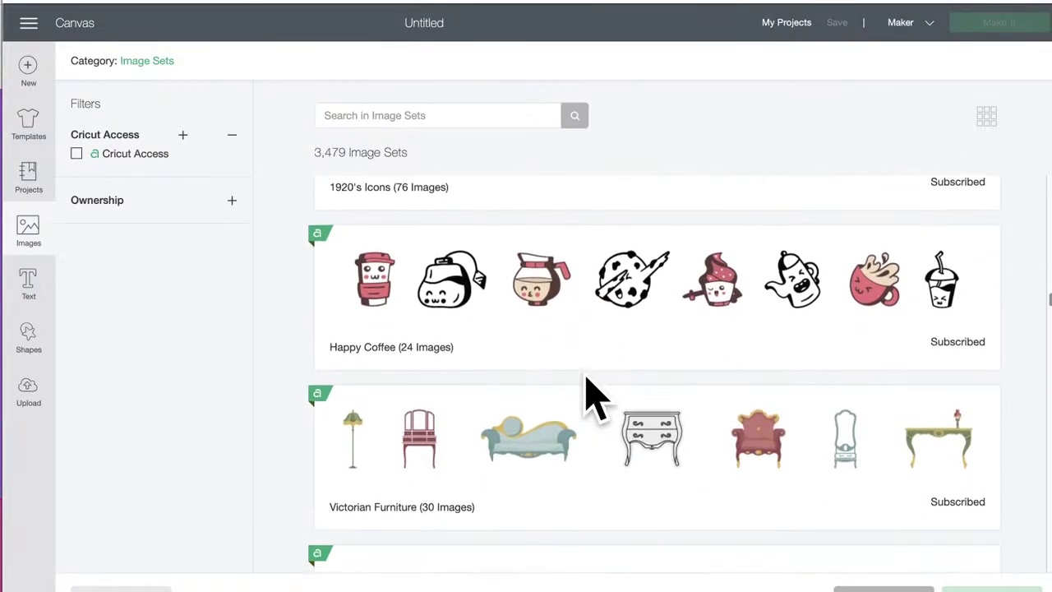
scroll(590, 399, "up", 15)
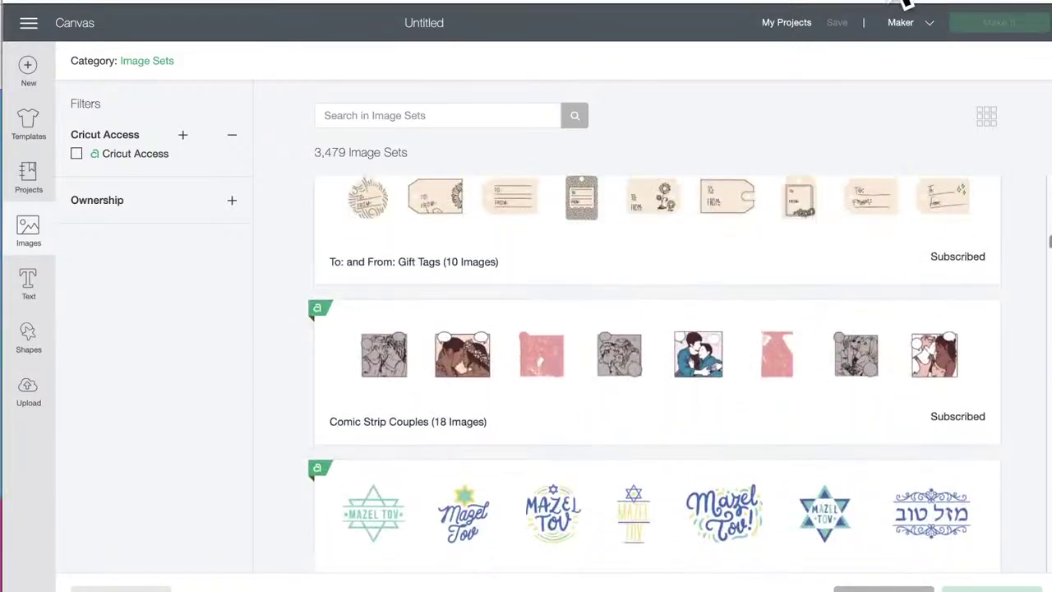
scroll(693, 200, "up", 15)
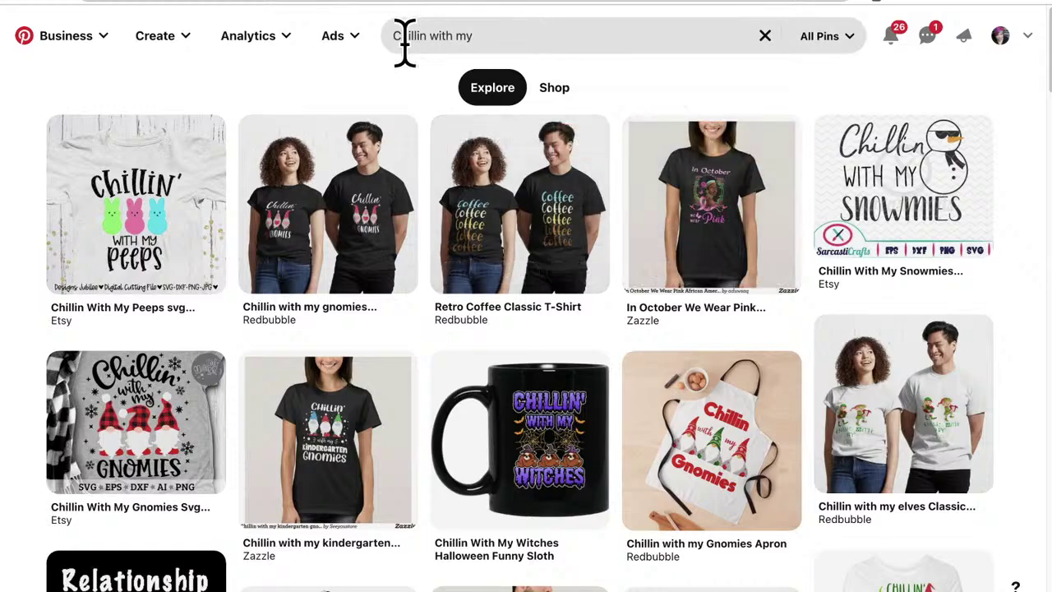
Step: Switch to Pinterest and look through the "Chillin with my" pins for phrase and design ideas
scroll(563, 86, "down", 1)
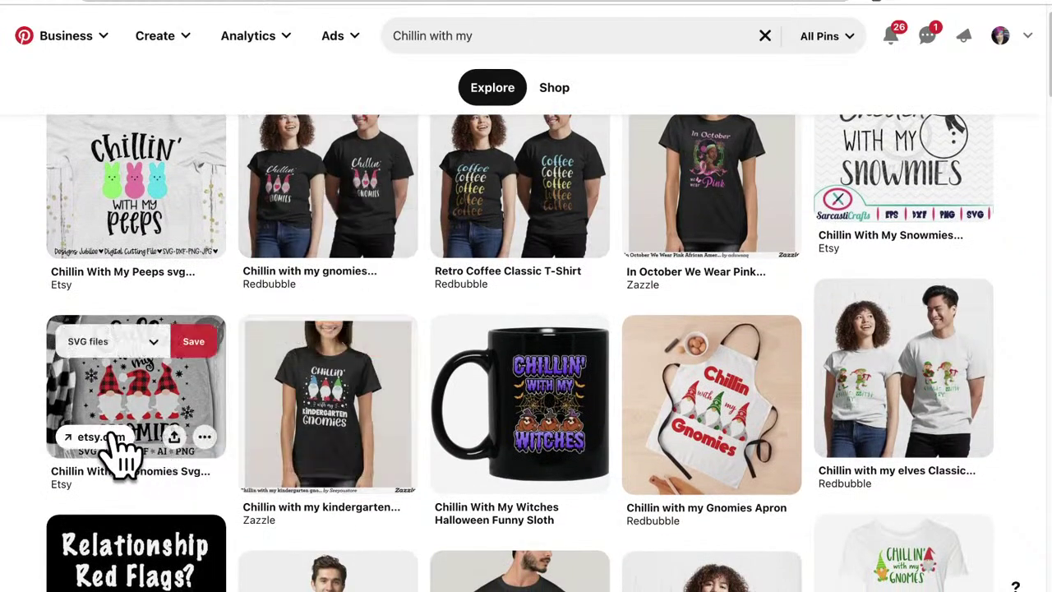
scroll(473, 425, "down", 2)
scroll(476, 425, "down", 5)
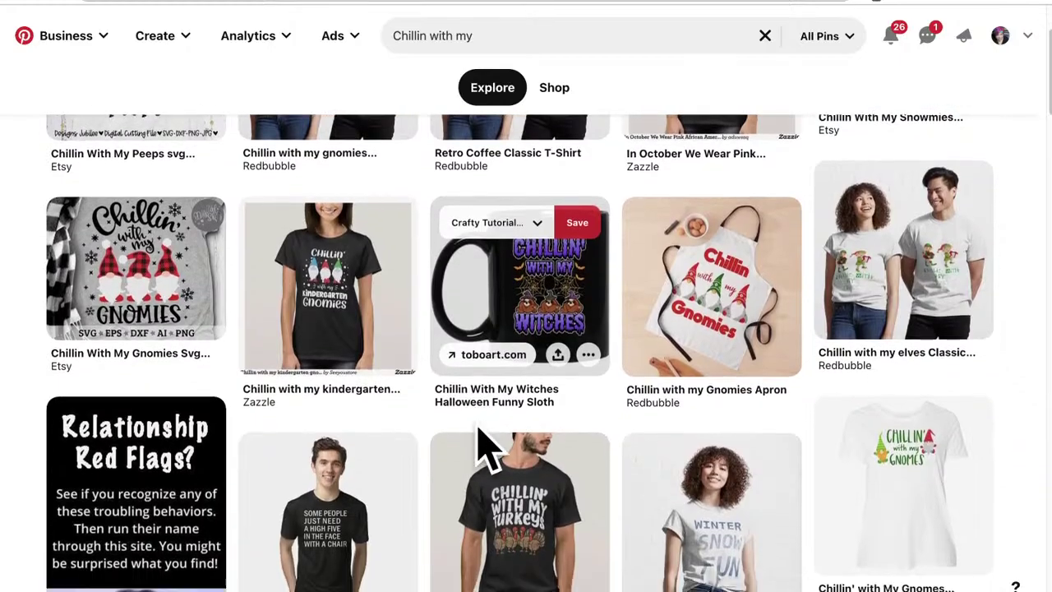
scroll(475, 428, "down", 1)
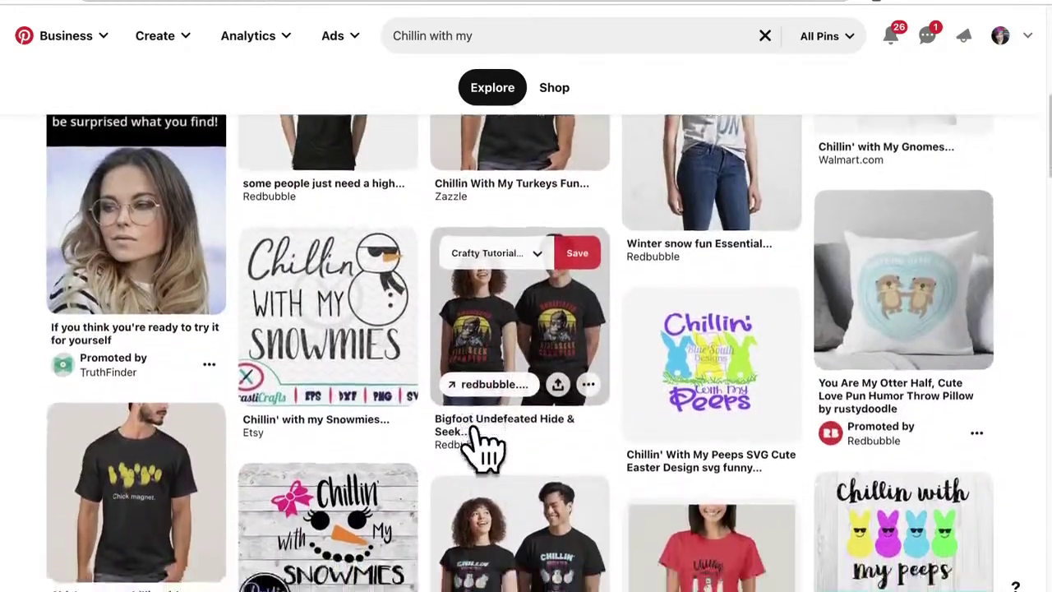
Step: Examine the "Chillin with my" pins for snowmies, gnomies and peeps design variations, and return toward the start of the results
scroll(518, 401, "down", 4)
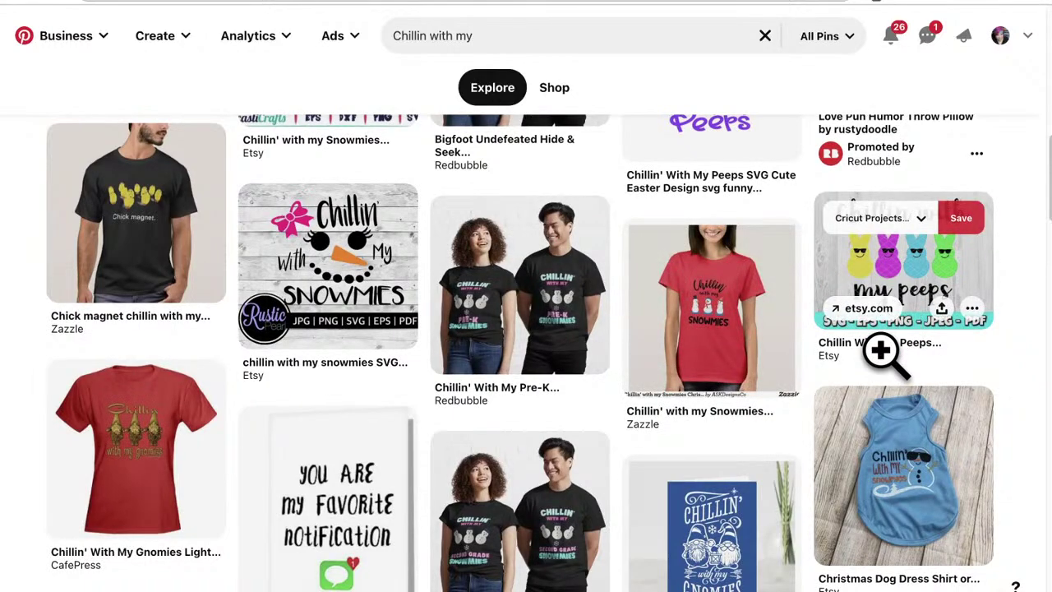
scroll(744, 468, "down", 6)
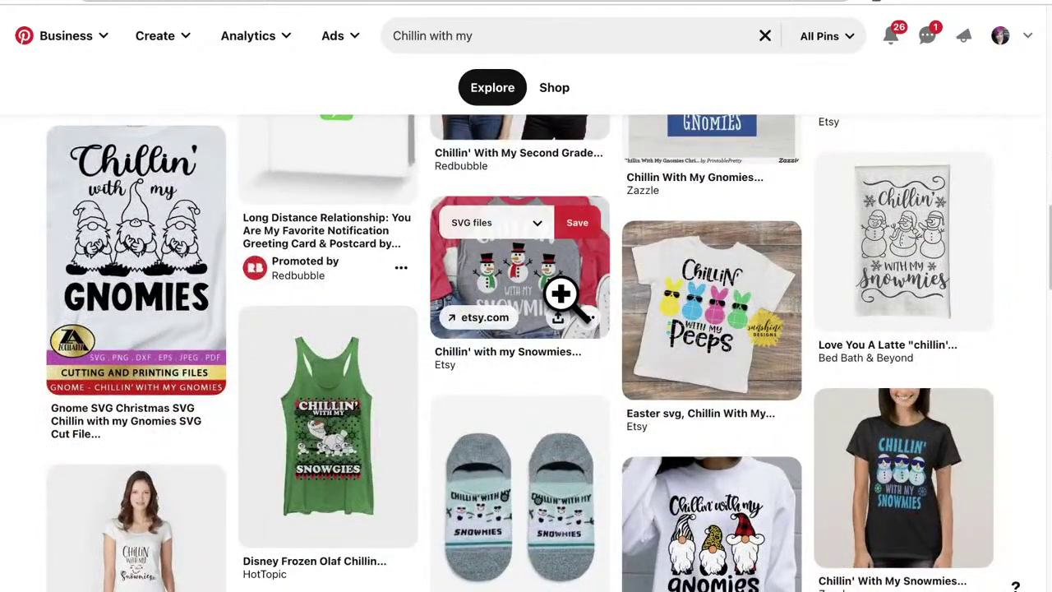
scroll(666, 411, "down", 3)
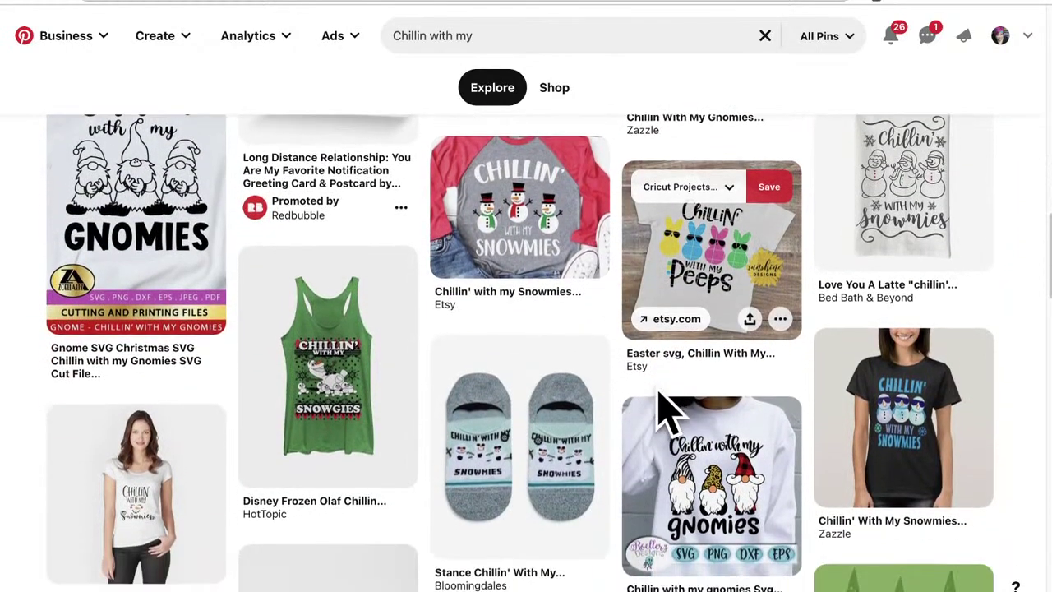
scroll(658, 393, "down", 2)
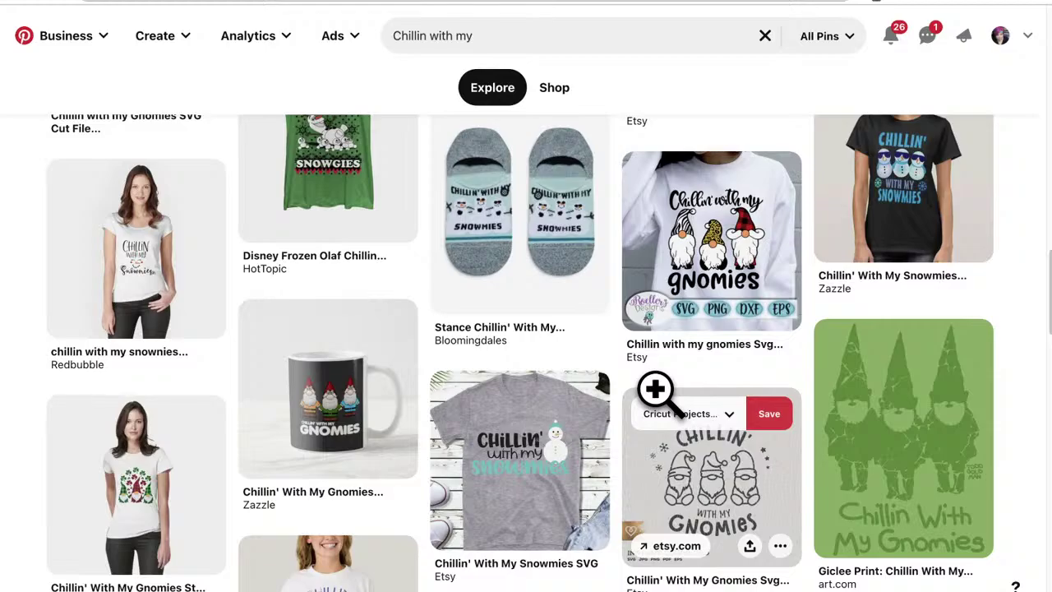
scroll(658, 392, "up", 3)
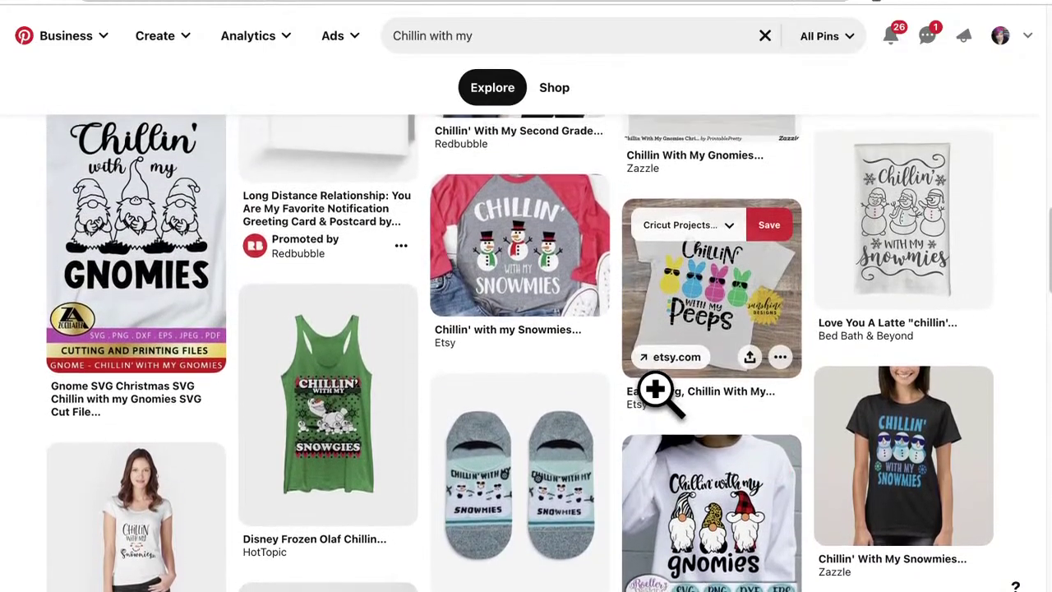
scroll(710, 354, "up", 5)
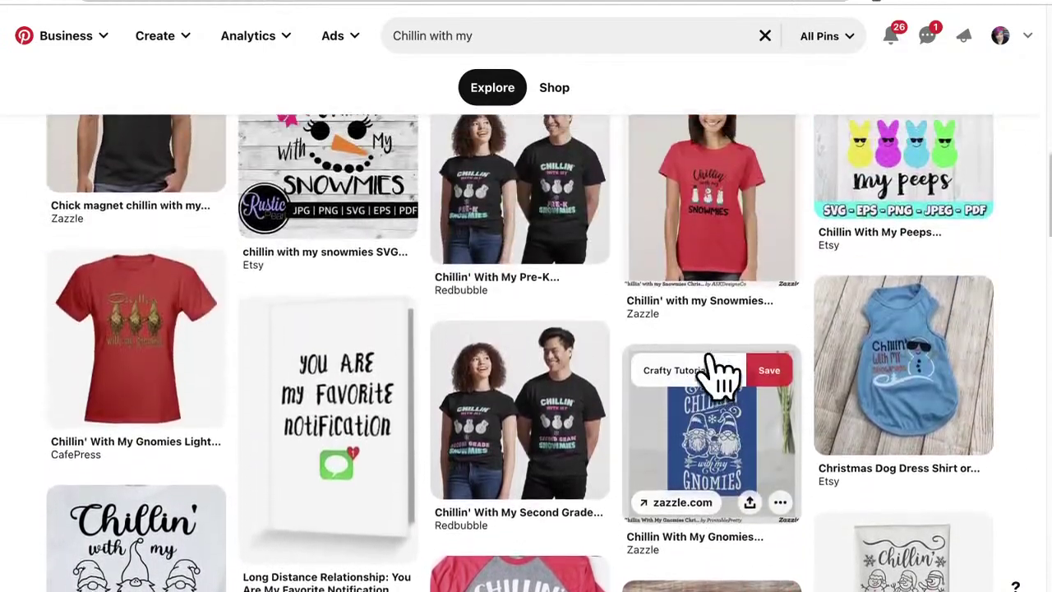
scroll(710, 353, "up", 7)
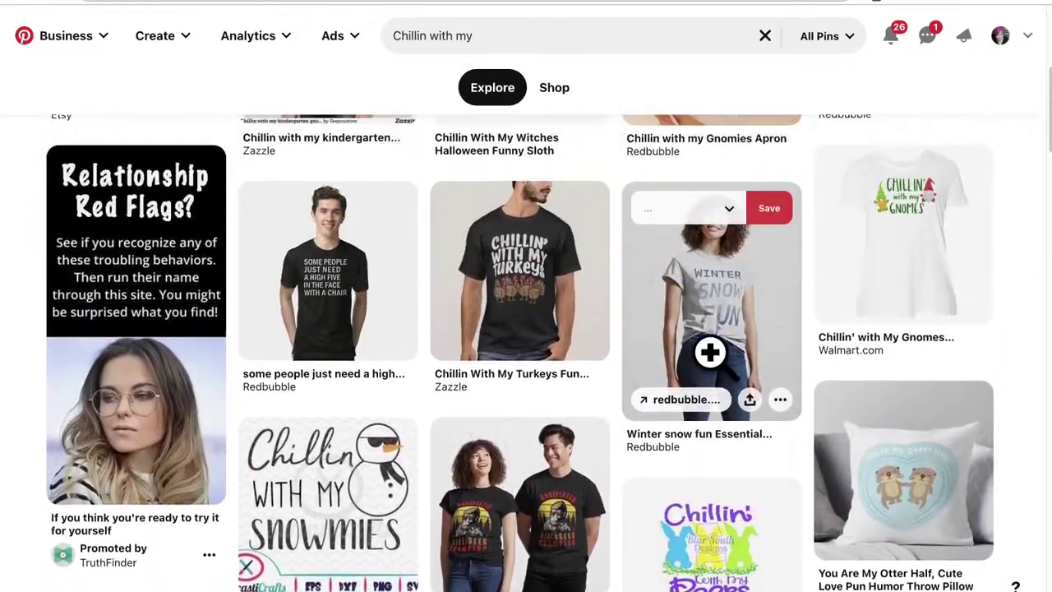
scroll(715, 362, "up", 2)
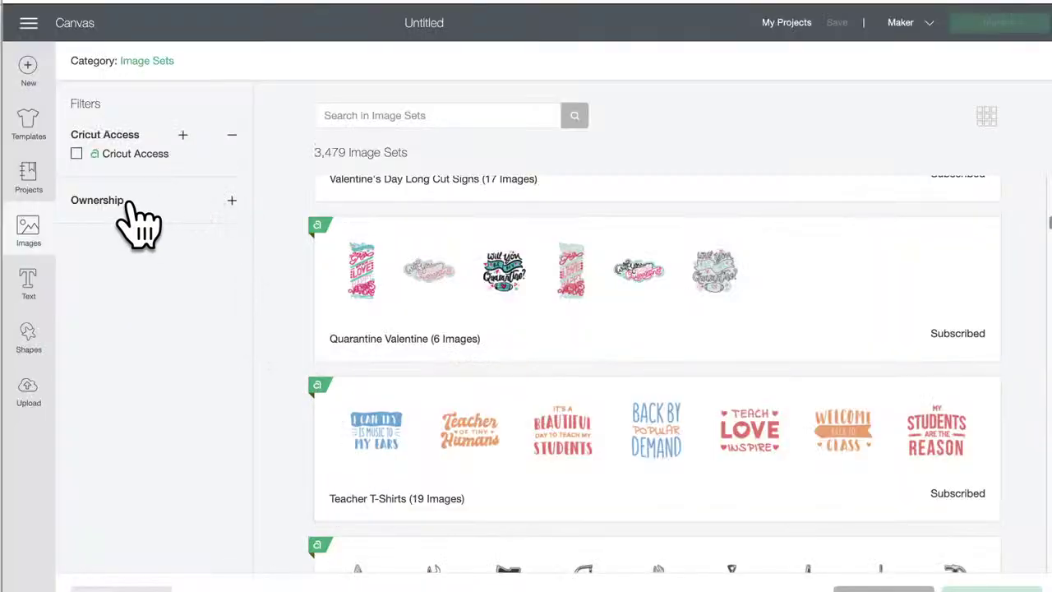
Step: Switch to Cricut Design Space and filter the image sets by ownership to show only Purchased sets
scroll(403, 279, "up", 10)
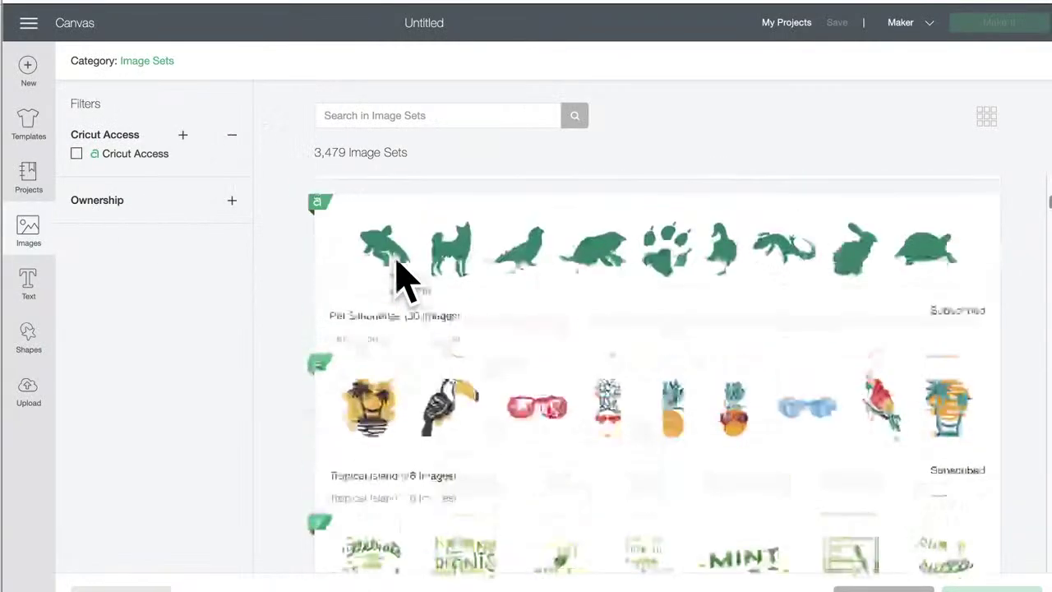
left_click(115, 203)
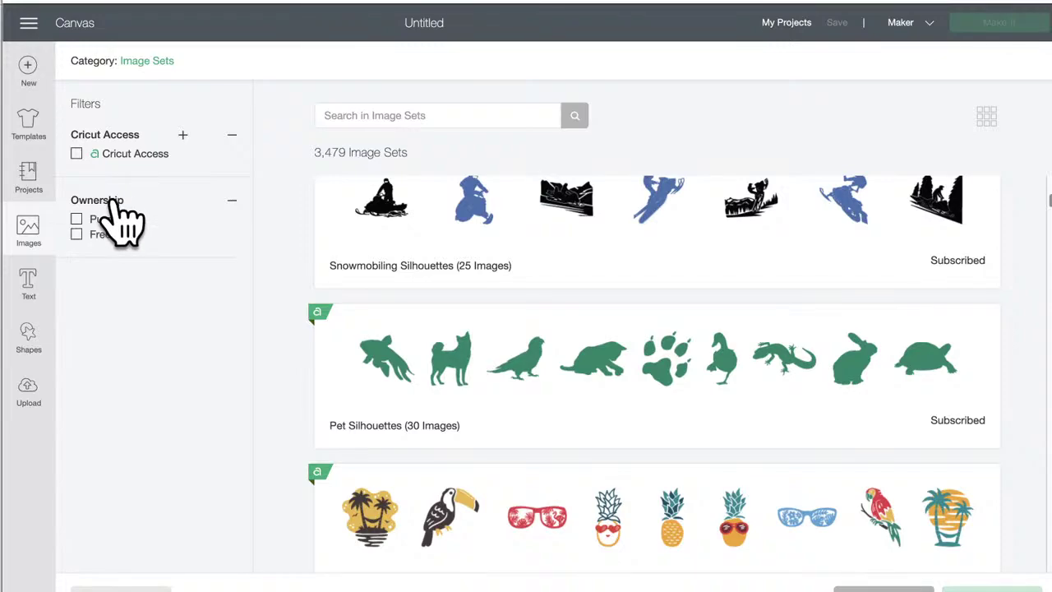
left_click(76, 219)
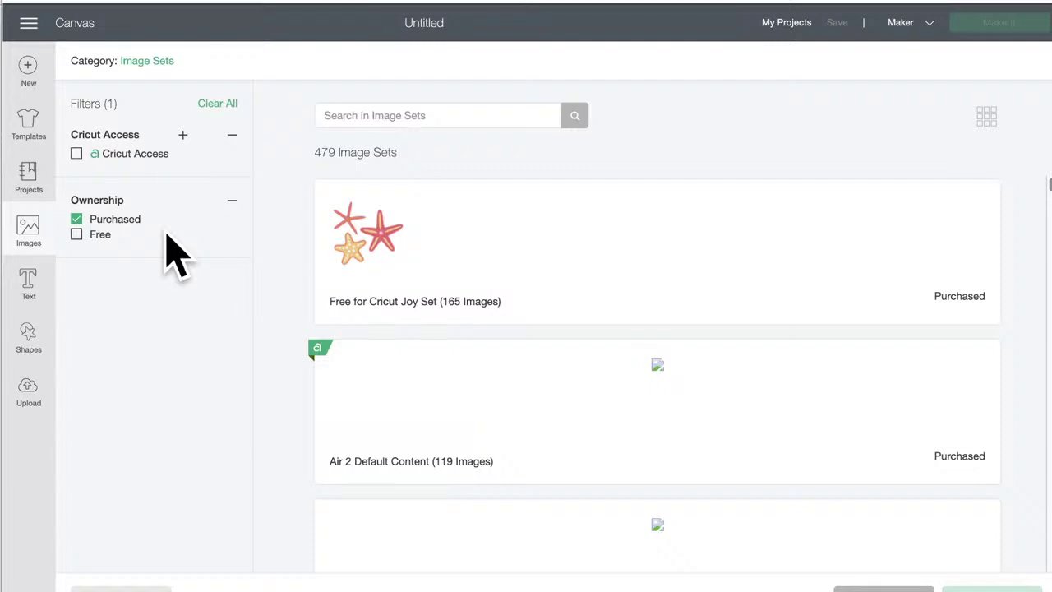
Step: Examine the purchased image sets for themes and word art to use as project ideas, and return to the start of the list
scroll(467, 368, "down", 3)
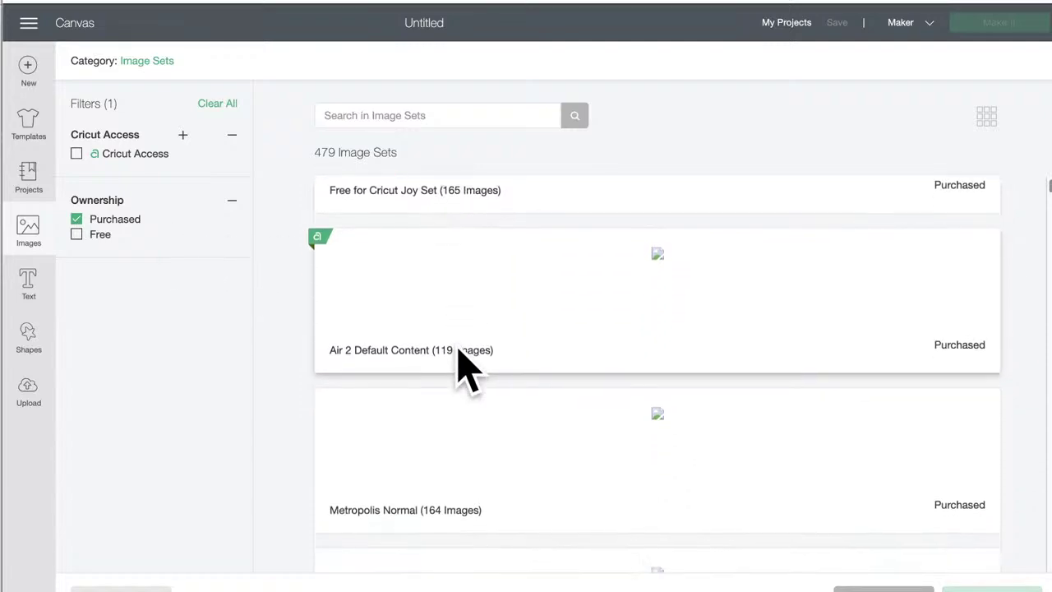
scroll(466, 368, "down", 10)
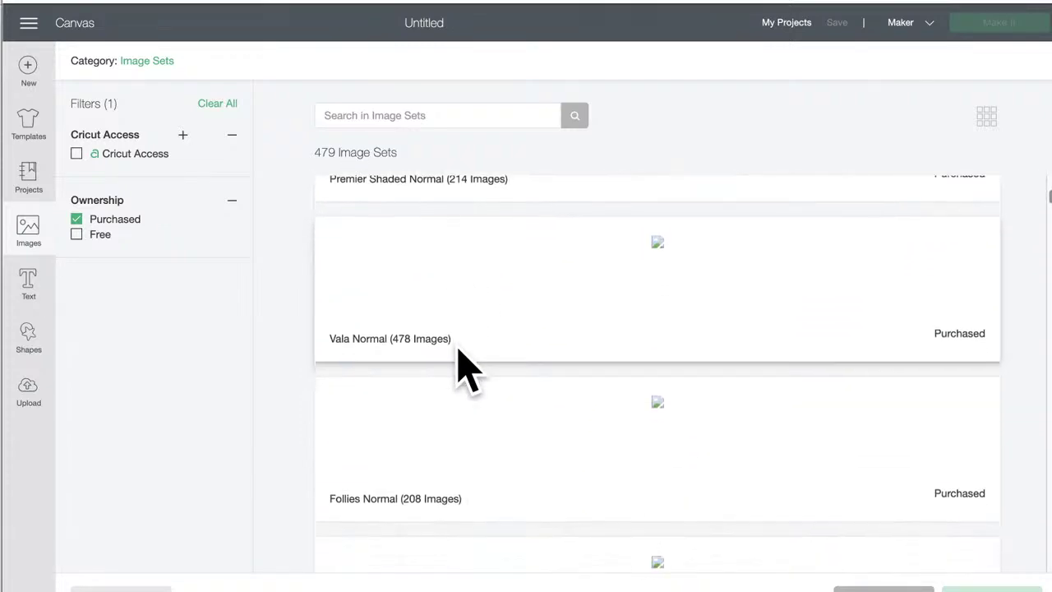
scroll(467, 368, "up", 12)
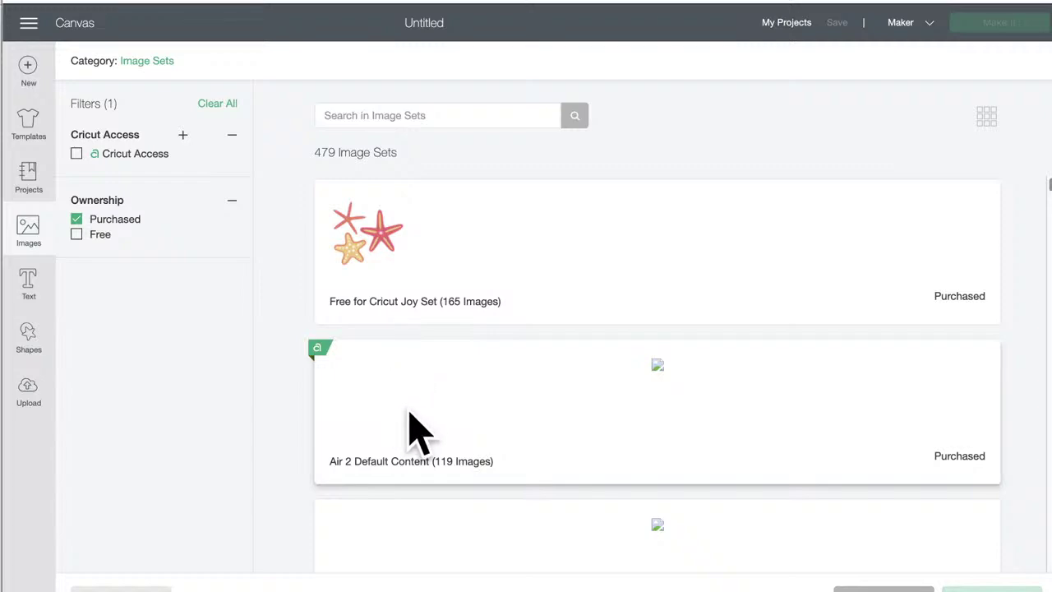
scroll(408, 413, "down", 4)
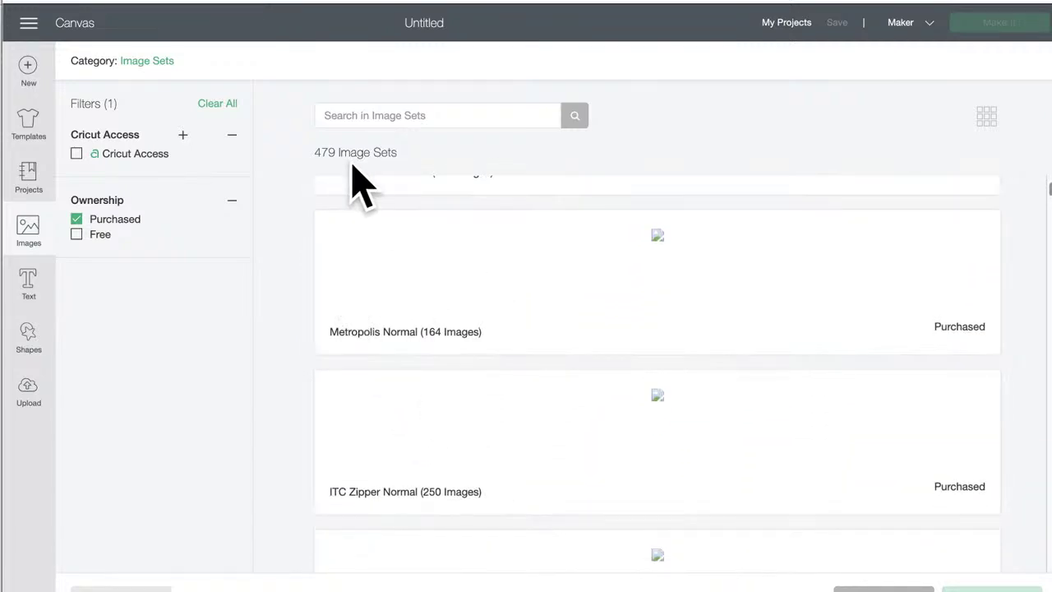
scroll(487, 433, "down", 15)
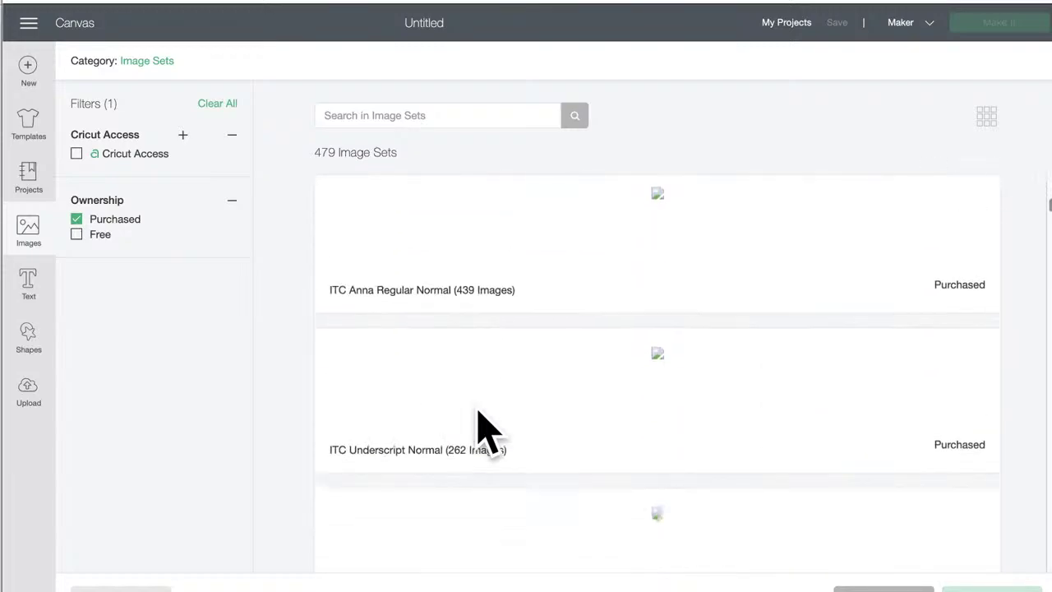
scroll(486, 433, "down", 15)
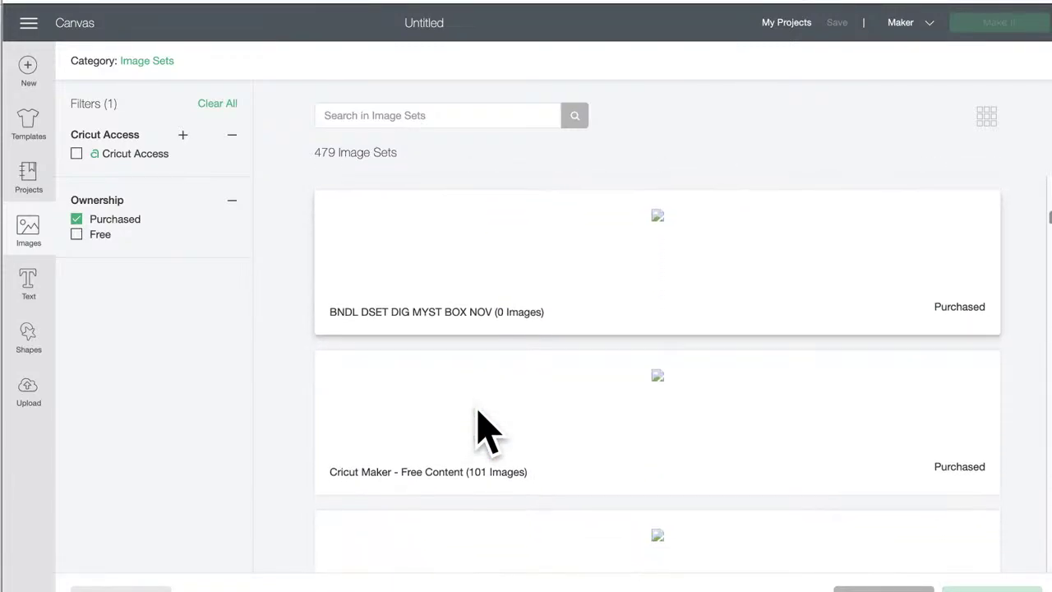
scroll(486, 433, "down", 15)
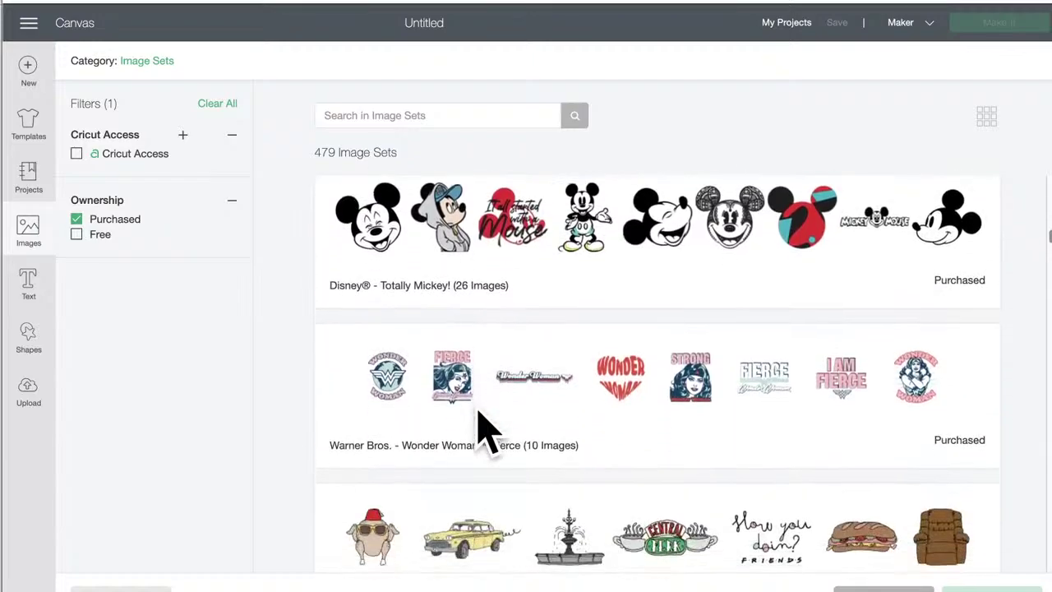
scroll(490, 429, "down", 15)
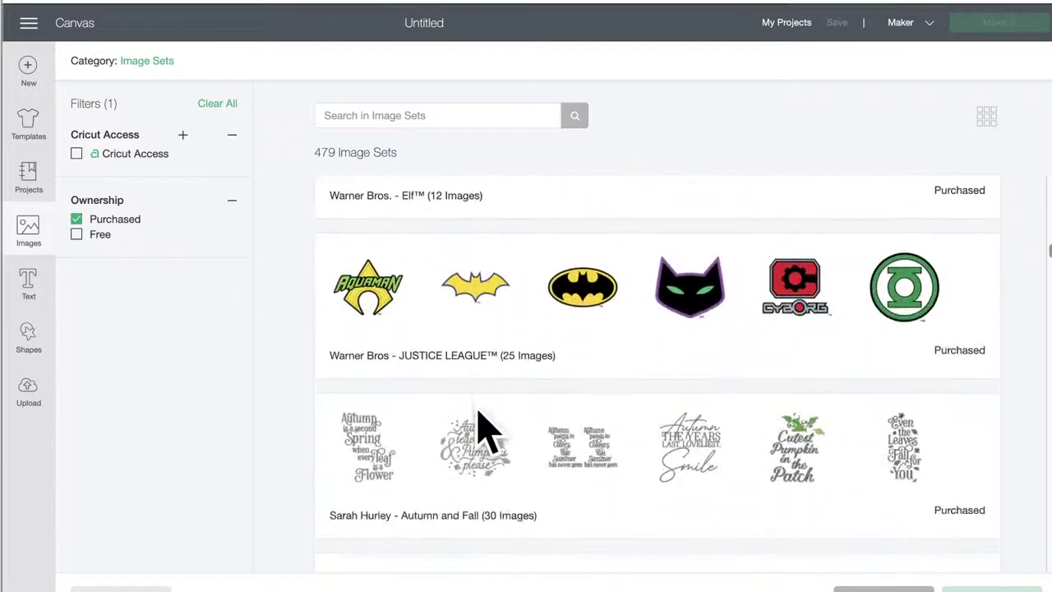
scroll(481, 423, "down", 5)
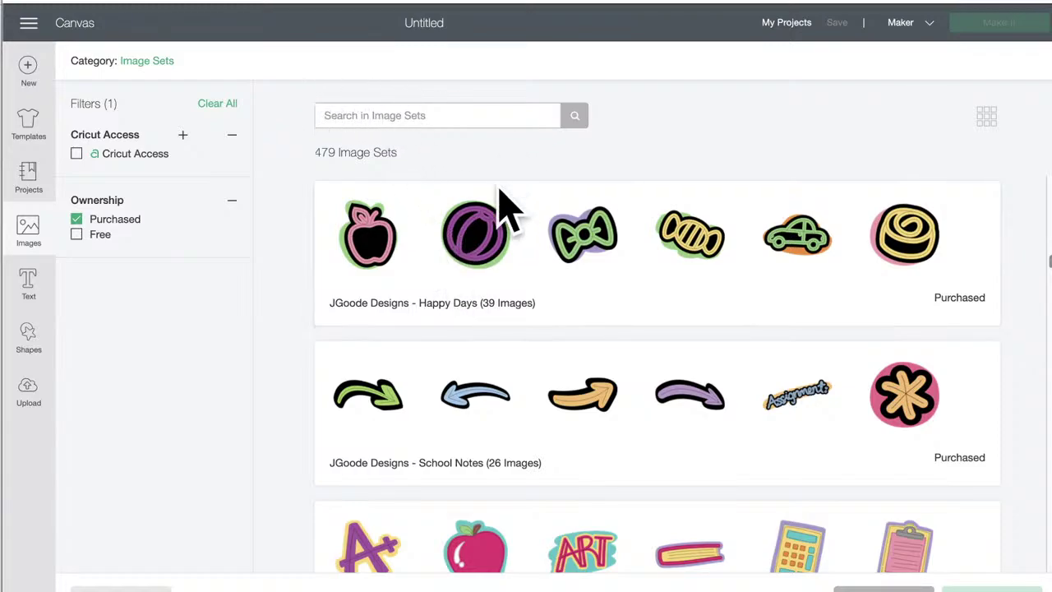
scroll(564, 324, "down", 5)
scroll(564, 325, "down", 10)
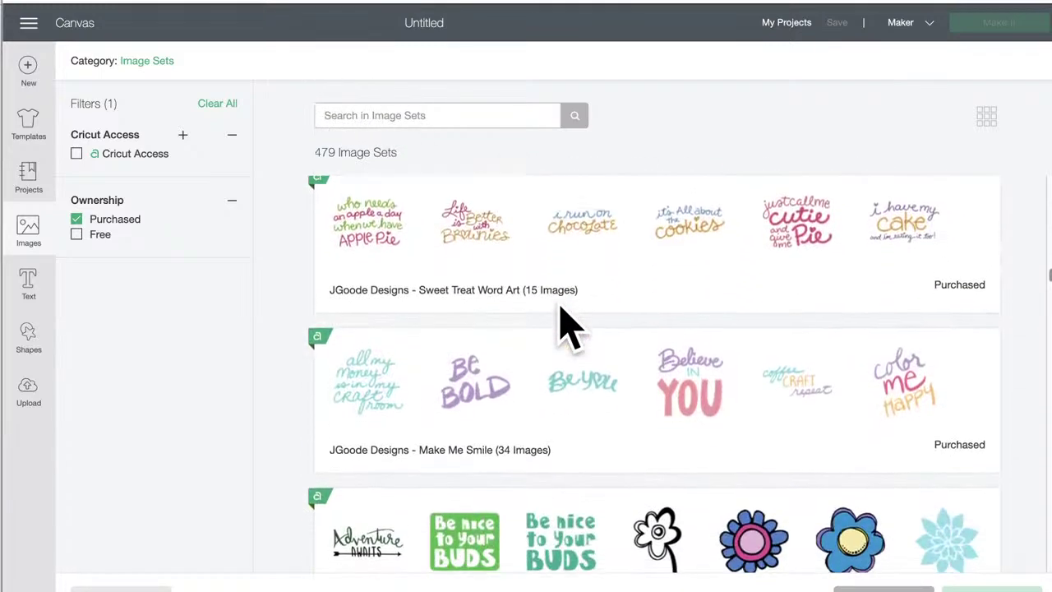
scroll(564, 325, "down", 2)
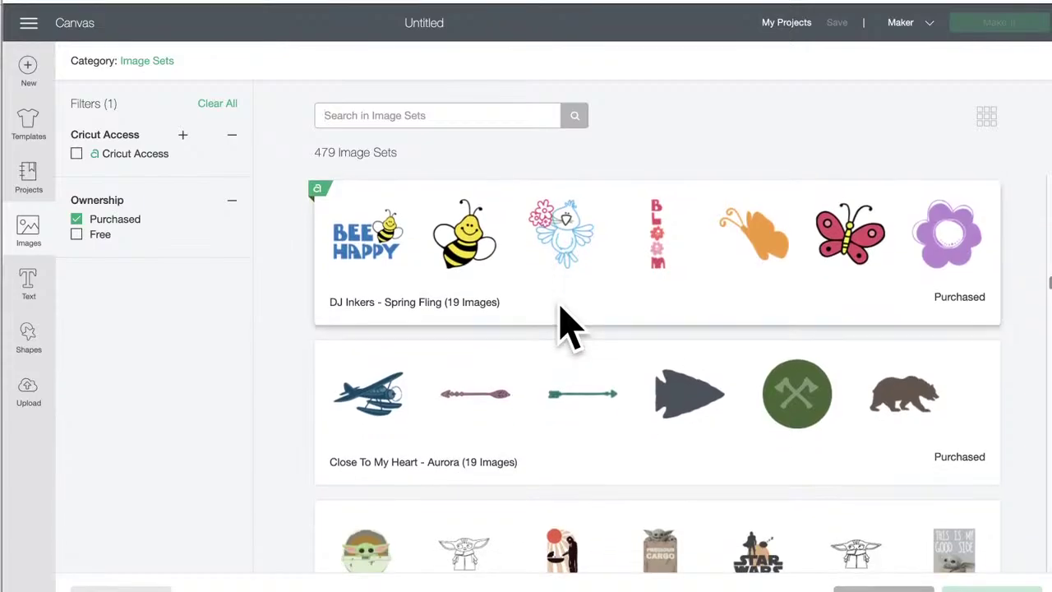
scroll(564, 325, "up", 4)
scroll(564, 325, "up", 15)
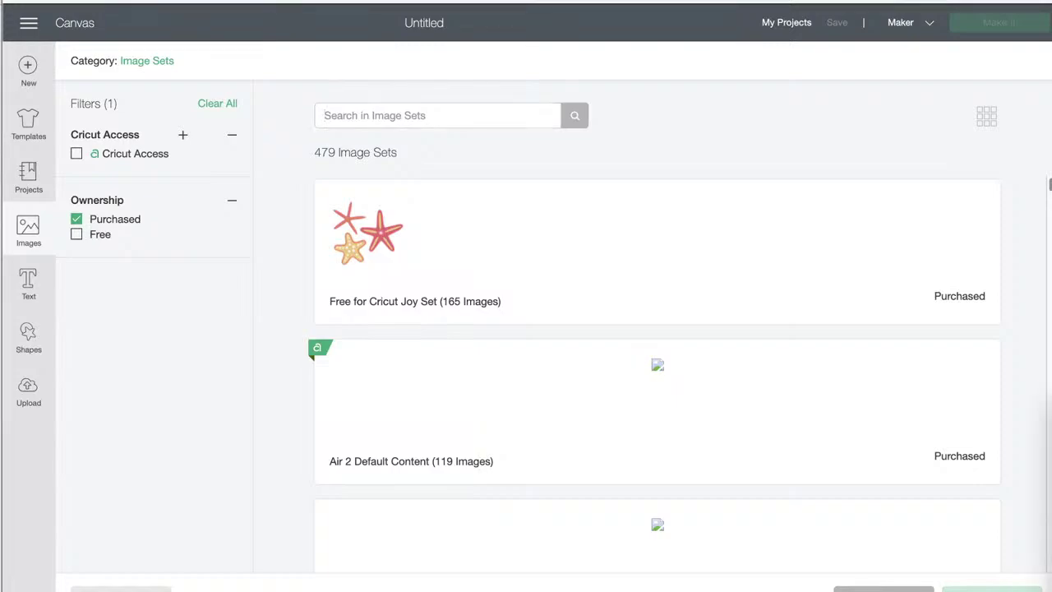
Step: Show the screenshot of the #whatilearned social media post over the image sets, and move it out of view
left_click_drag(439, 183, 564, 86)
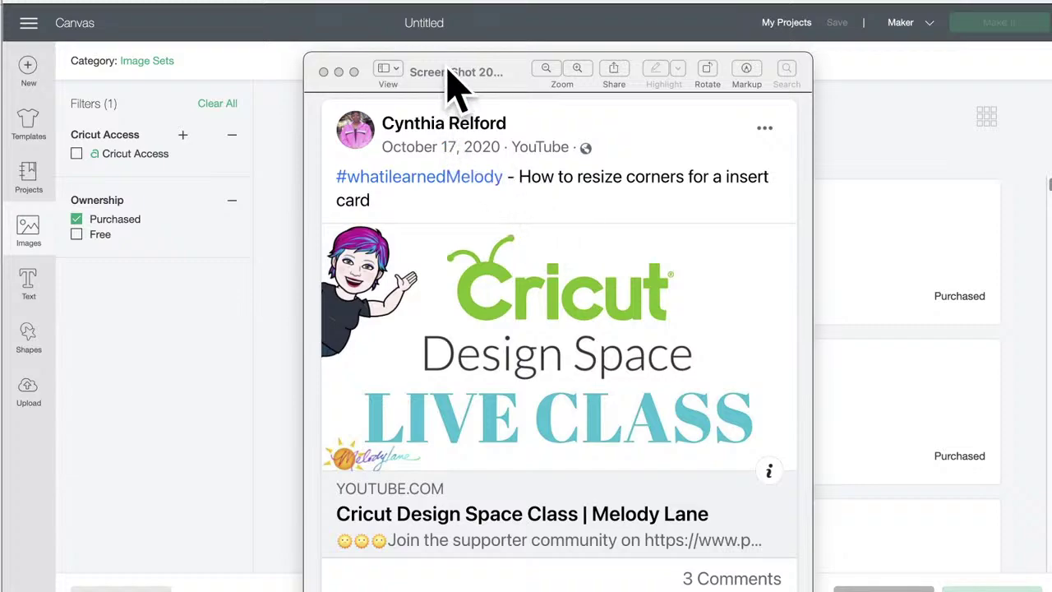
left_click_drag(448, 69, 512, 467)
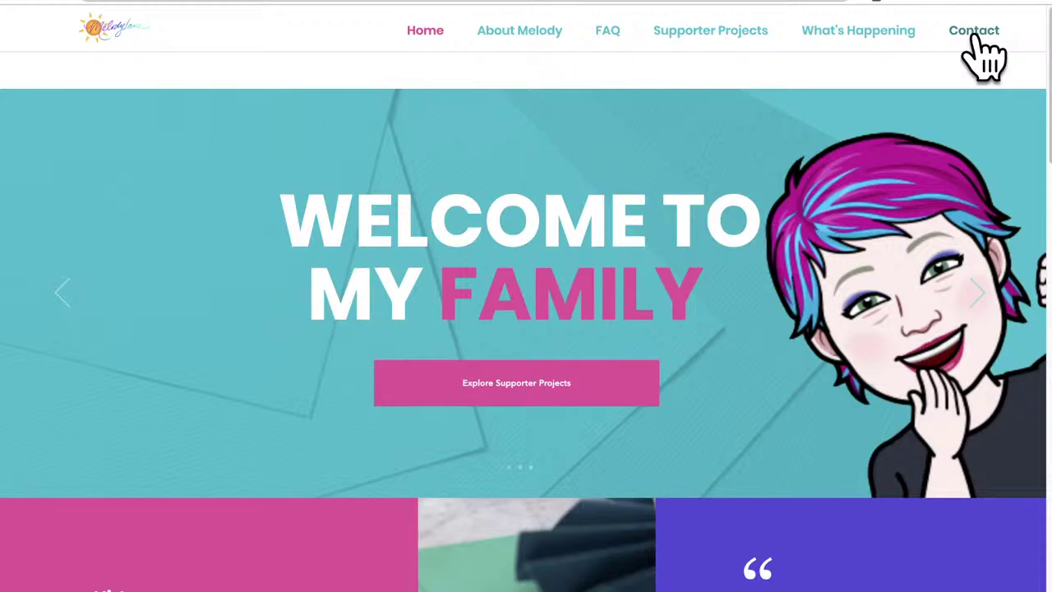
Step: Switch to the crafting website, view its Contact Me form, and return up the page to the supporter thank-you section
scroll(585, 282, "down", 15)
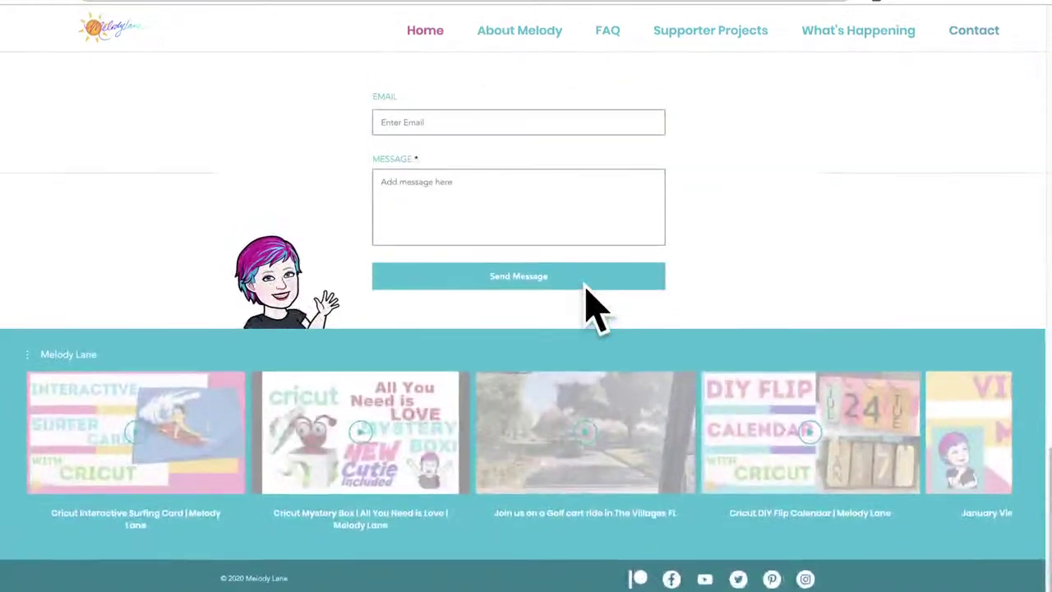
scroll(586, 287, "up", 2)
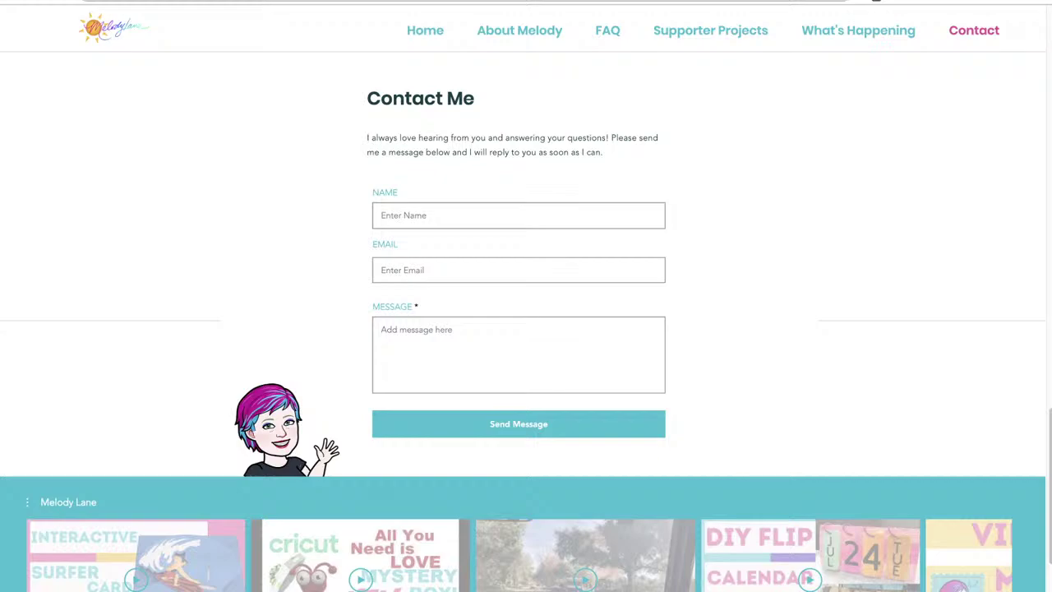
scroll(874, 238, "up", 4)
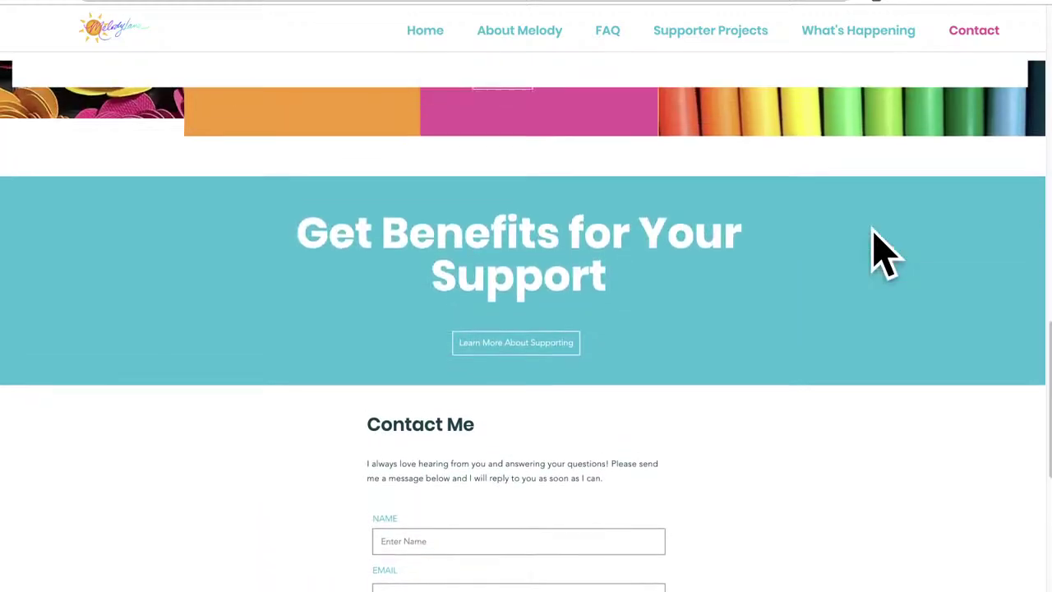
scroll(884, 251, "up", 7)
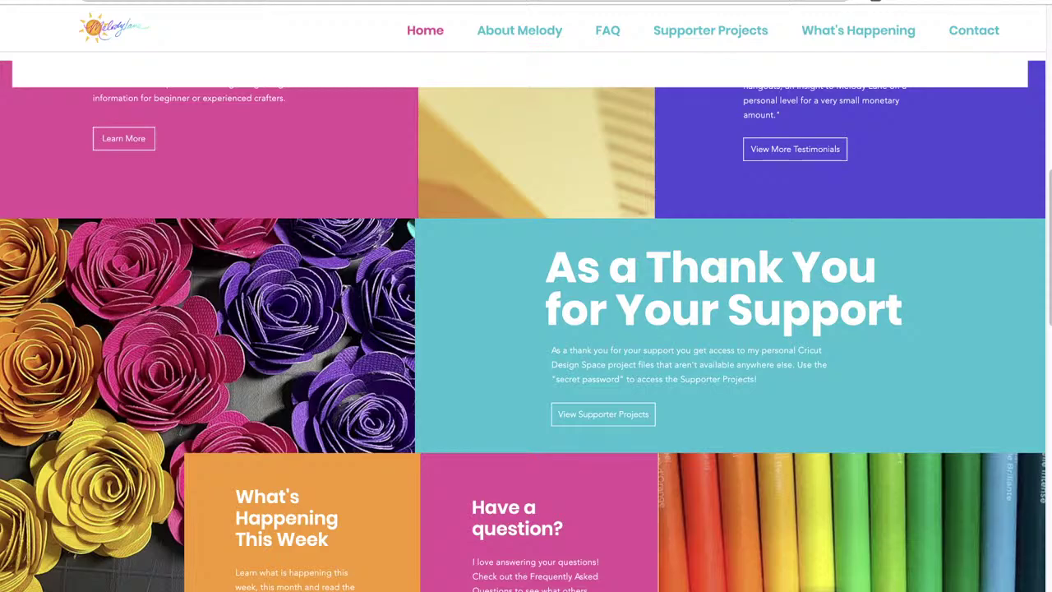
Step: Bring the 1/16/21 giveaway winner screenshot into view over the website, reposition it, and move it off the screen
left_click_drag(1051, 33, 493, 91)
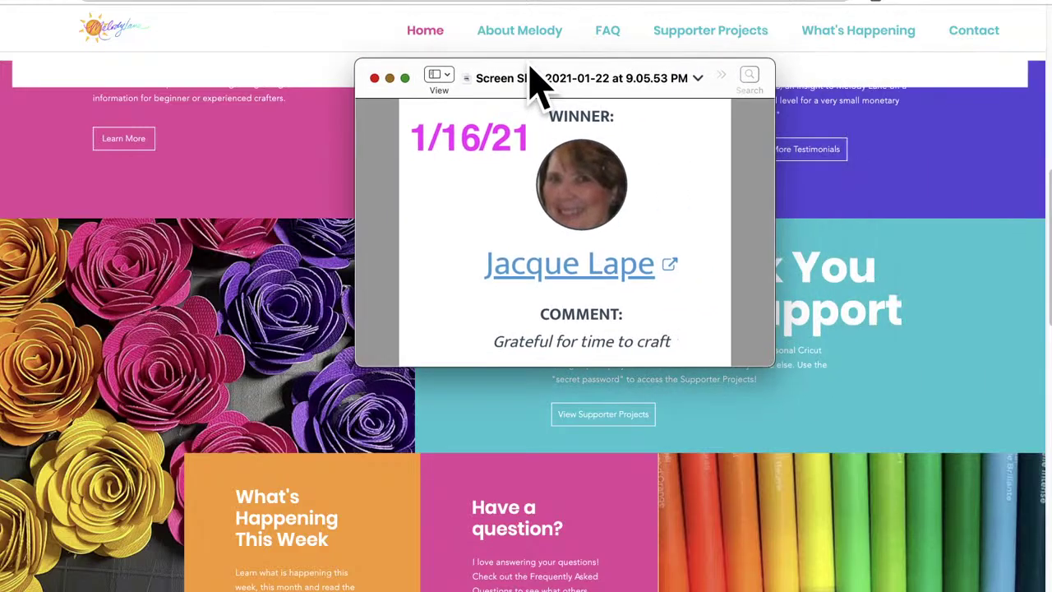
left_click_drag(530, 82, 469, 92)
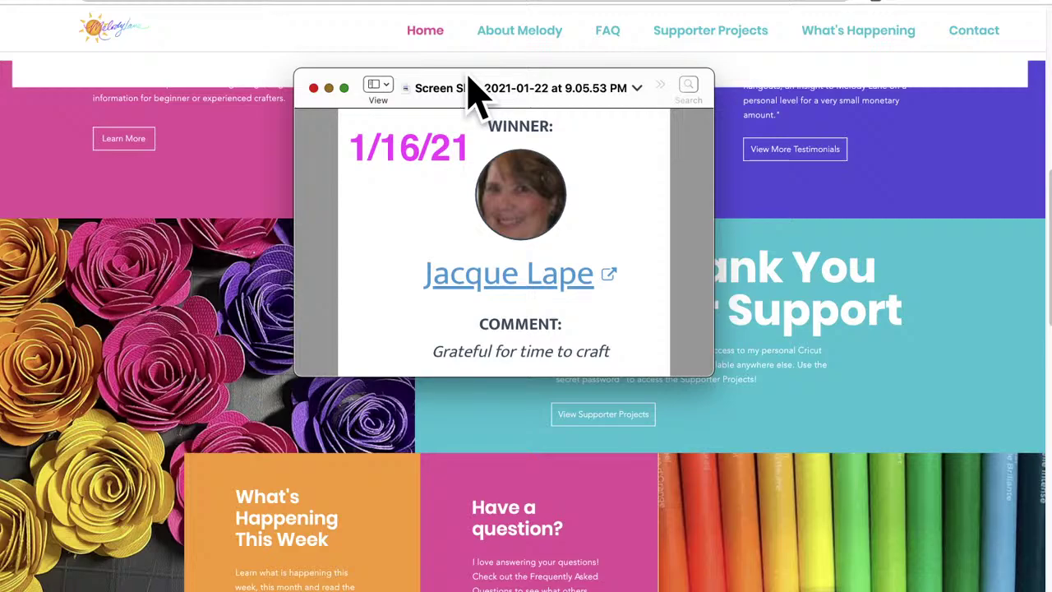
left_click_drag(470, 82, 1051, 104)
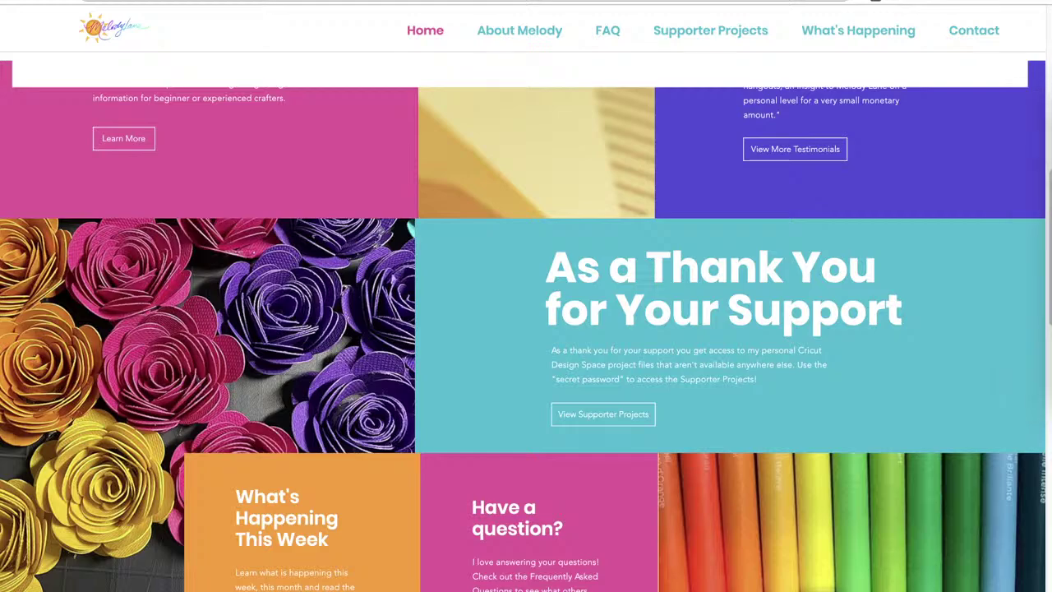
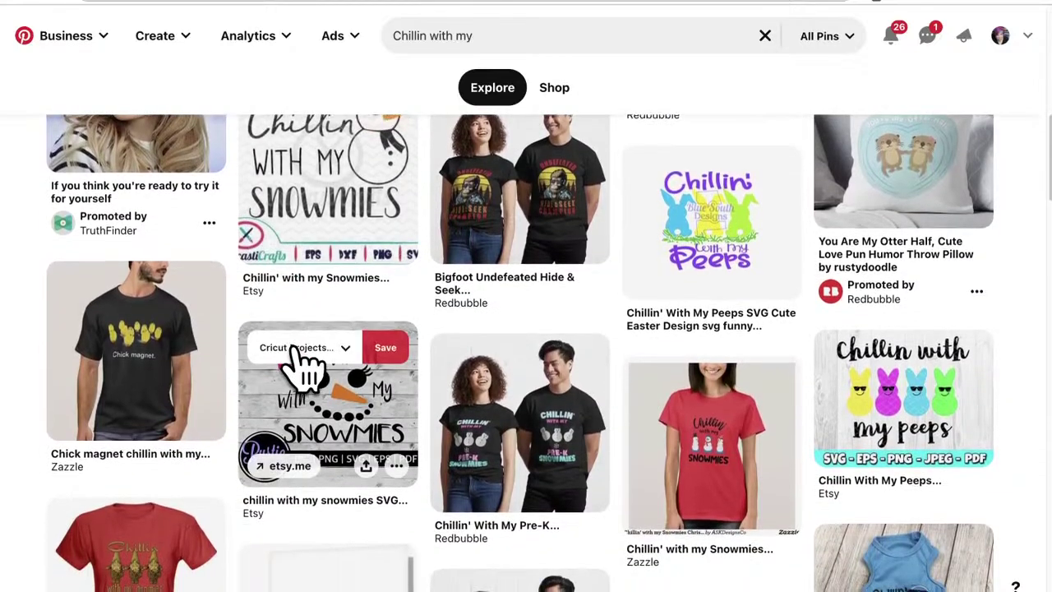
Step: Switch to Pinterest and review the "Chillin with my" shirt and SVG pins for a layout idea
scroll(296, 345, "down", 5)
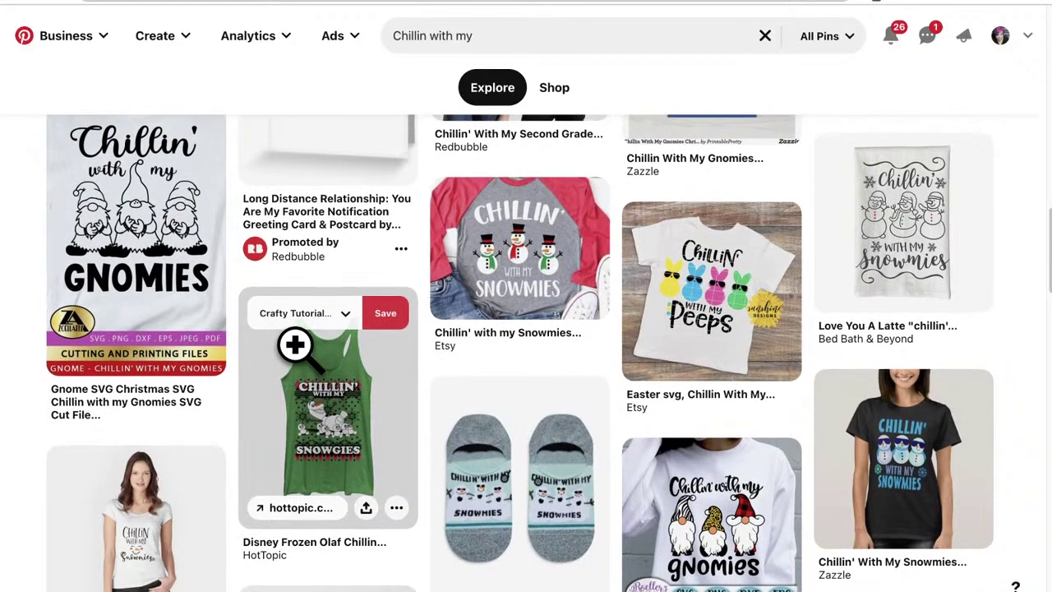
scroll(296, 349, "up", 1)
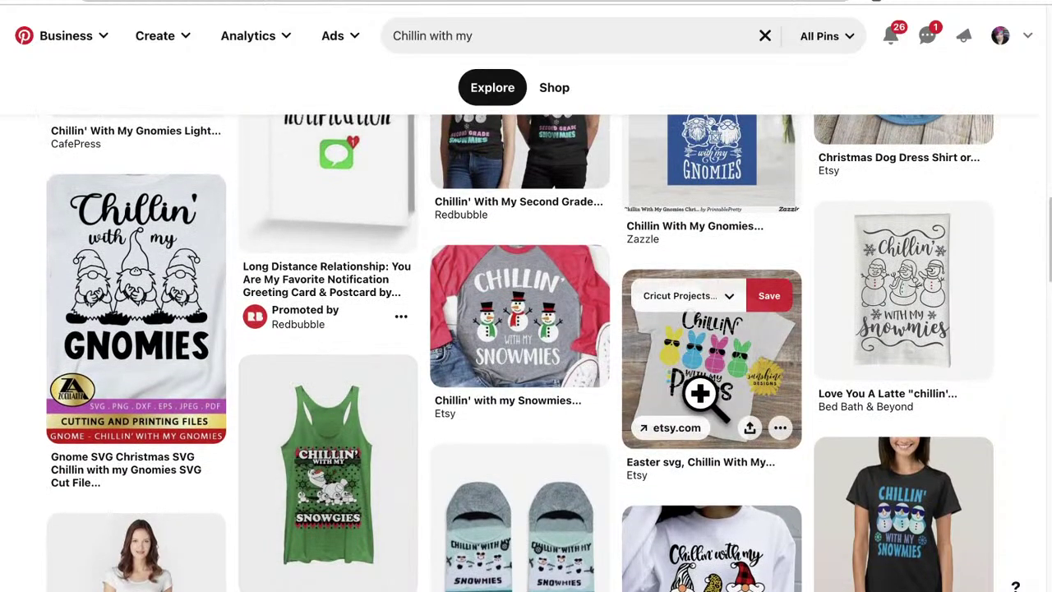
Step: Review more "Chillin with my" shirt, mug and SVG pins on Pinterest for design ideas
scroll(677, 383, "up", 10)
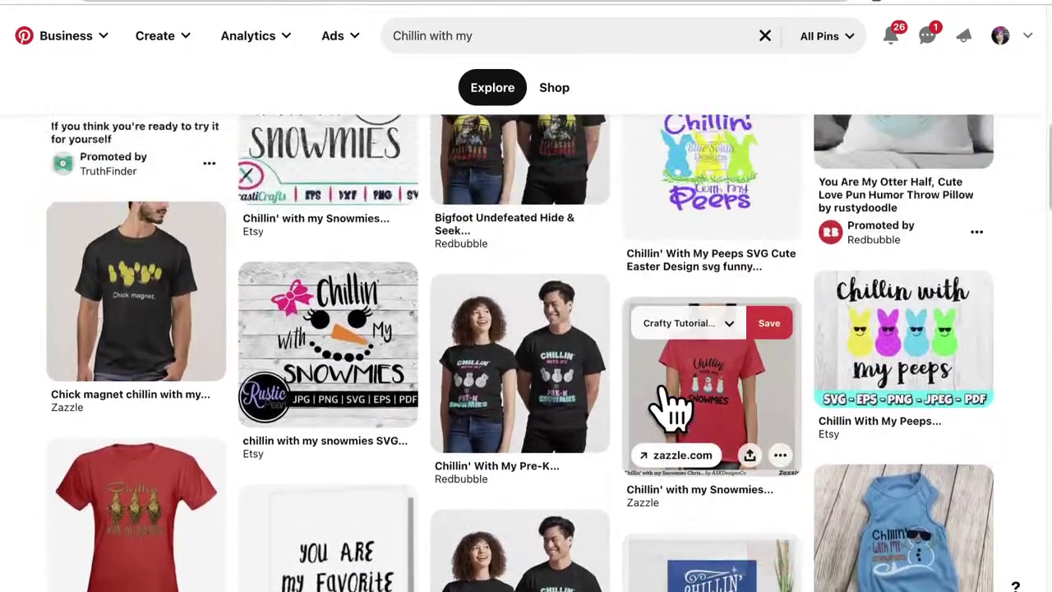
scroll(666, 386, "up", 8)
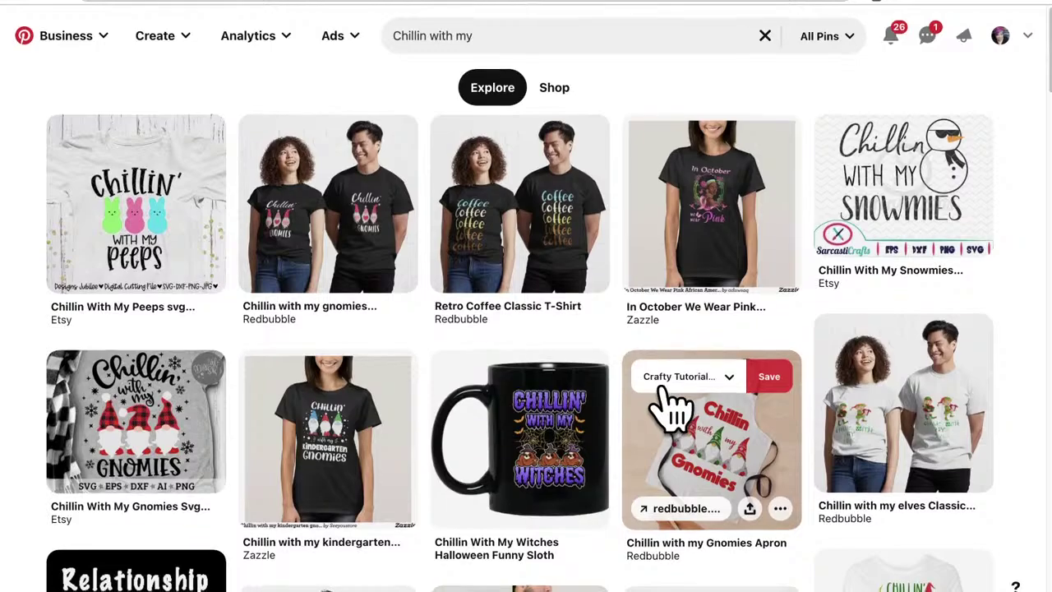
scroll(670, 407, "down", 3)
scroll(670, 407, "down", 5)
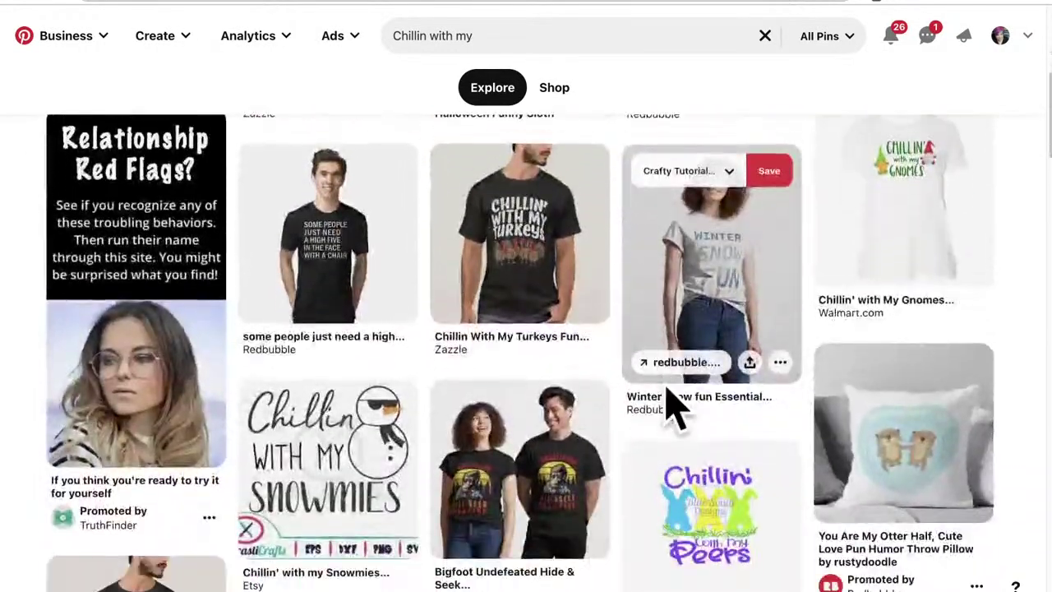
scroll(662, 423, "up", 4)
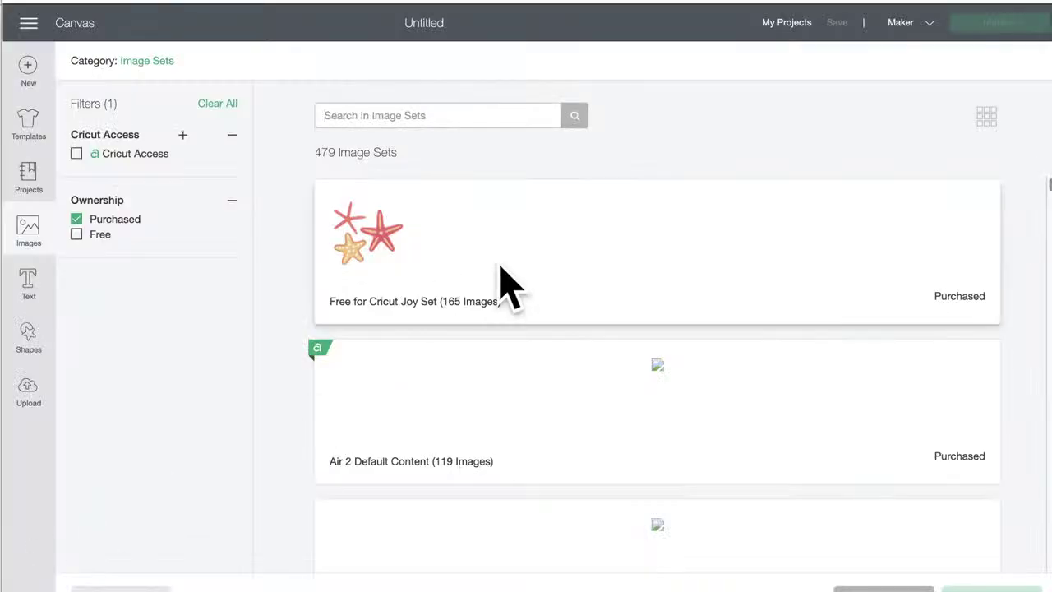
Step: Switch to Cricut Design Space and search all Cricut images for "peep"
left_click(29, 234)
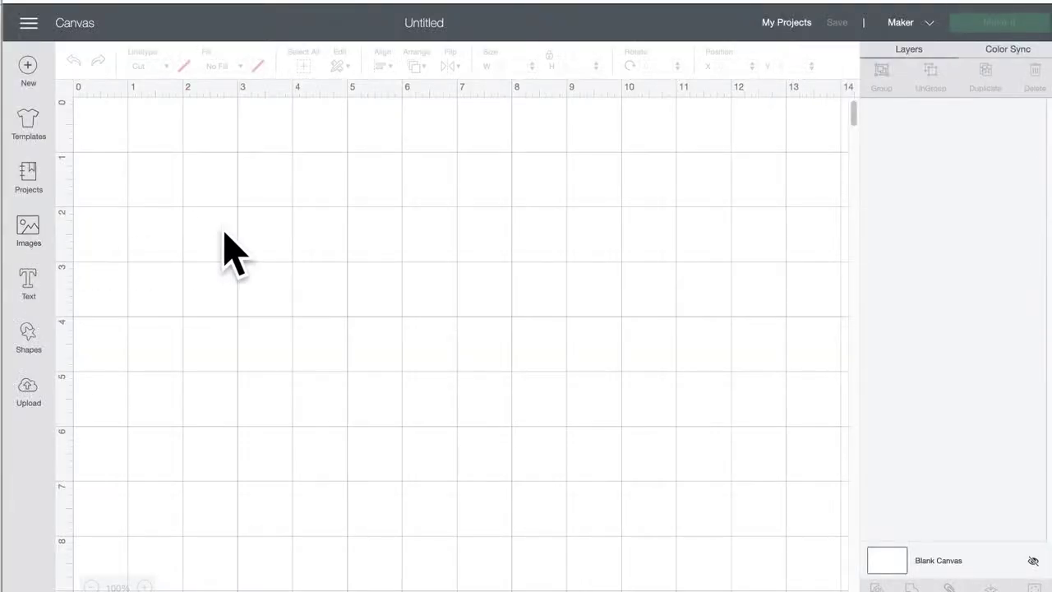
left_click(29, 235)
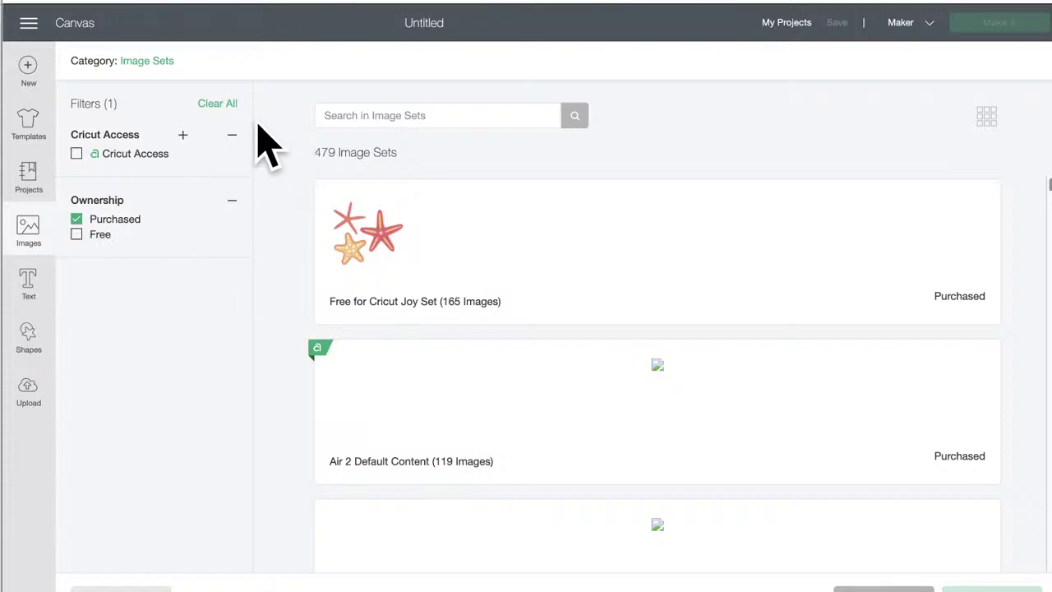
left_click(159, 62)
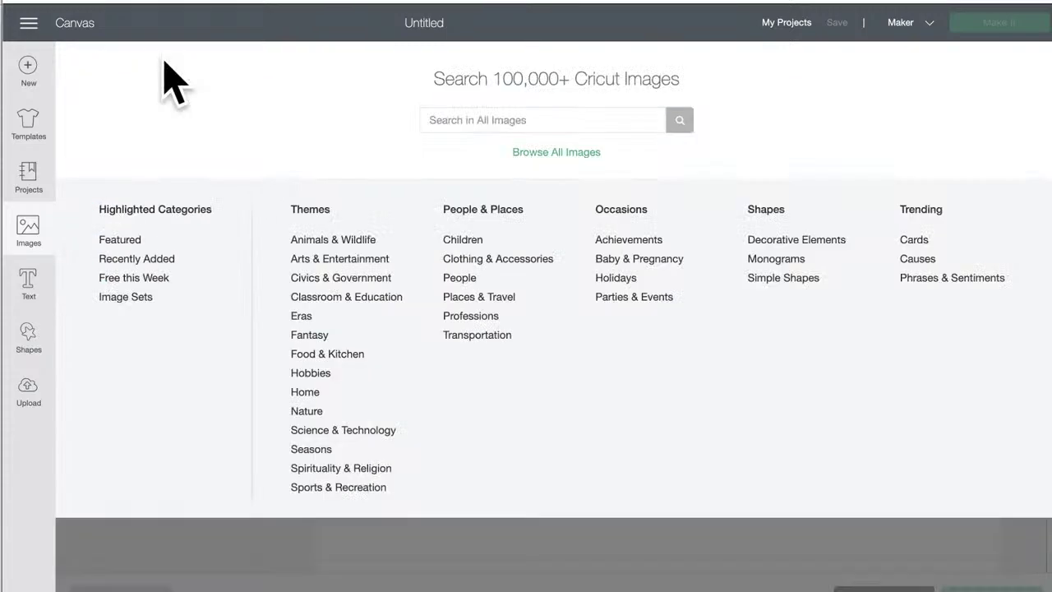
left_click(445, 120)
type("peep")
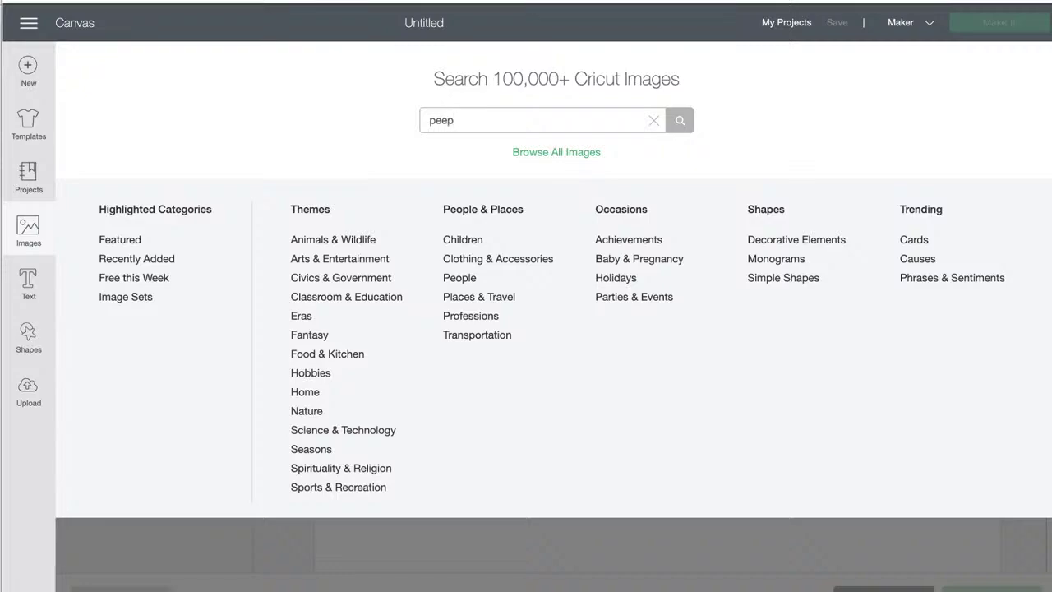
key("Return")
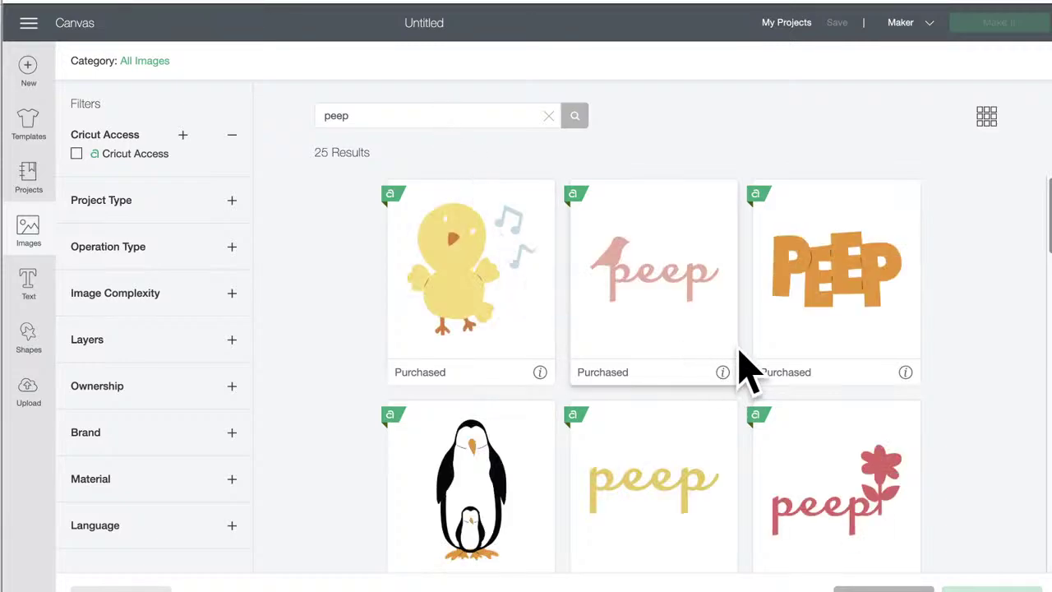
Step: Look through the "peep" images for artwork that fits a "Chillin' With My Peeps" design
scroll(742, 362, "down", 1)
scroll(742, 366, "down", 10)
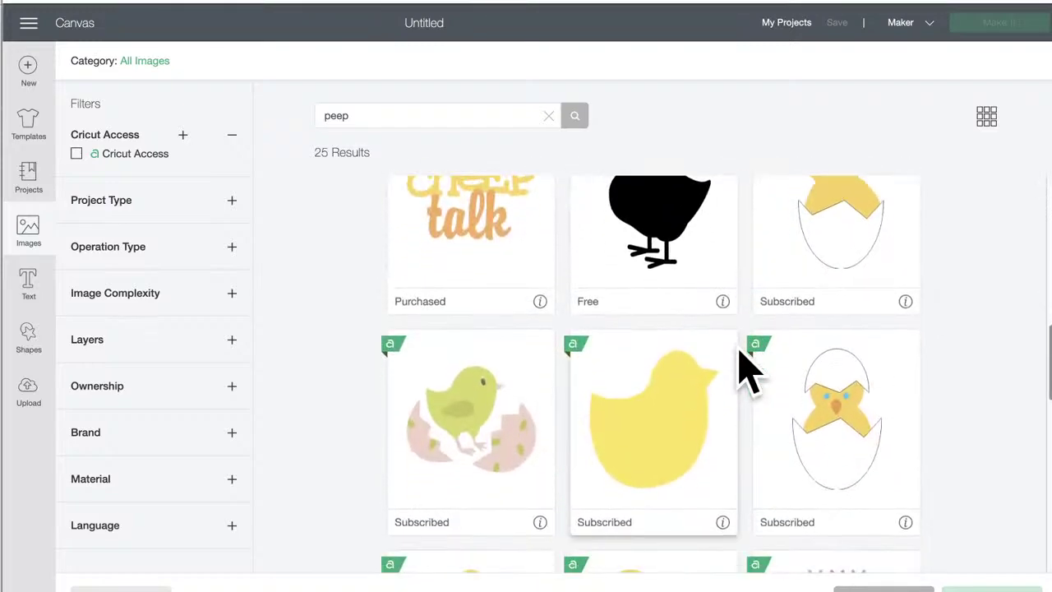
scroll(742, 366, "down", 7)
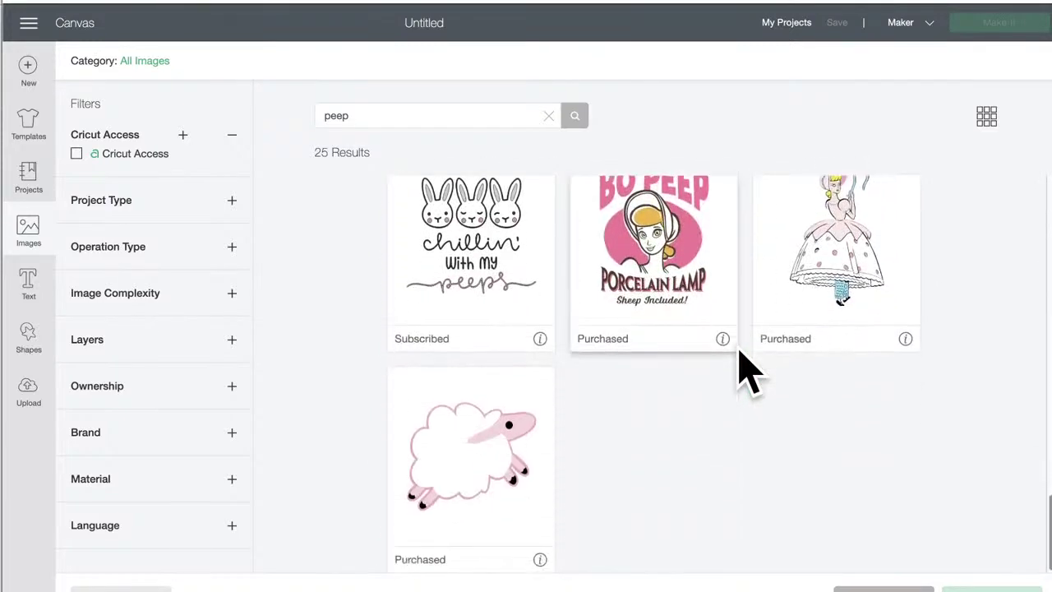
scroll(744, 367, "up", 8)
scroll(742, 366, "down", 5)
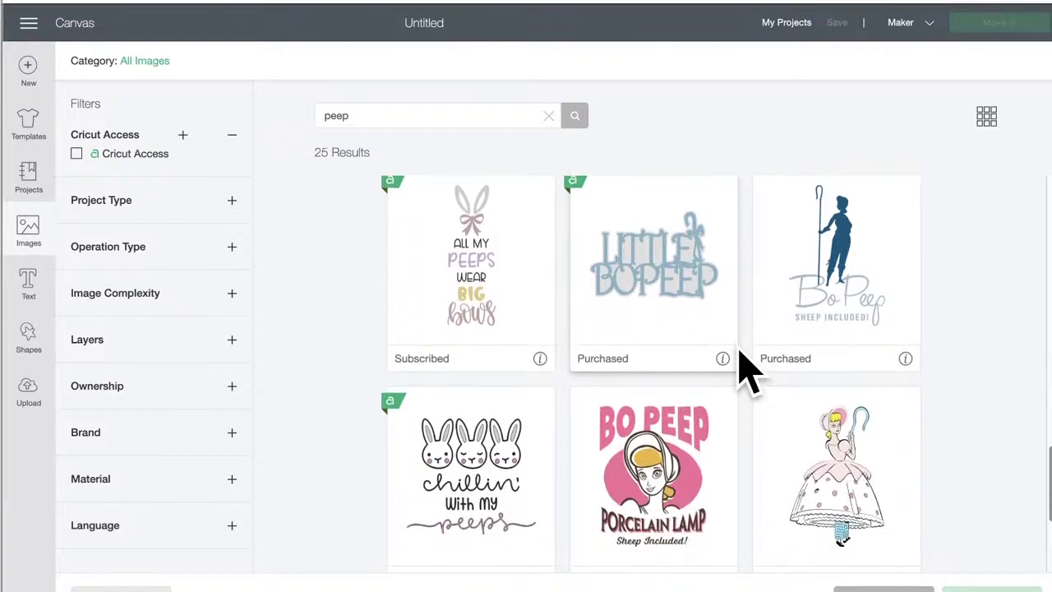
scroll(742, 365, "down", 3)
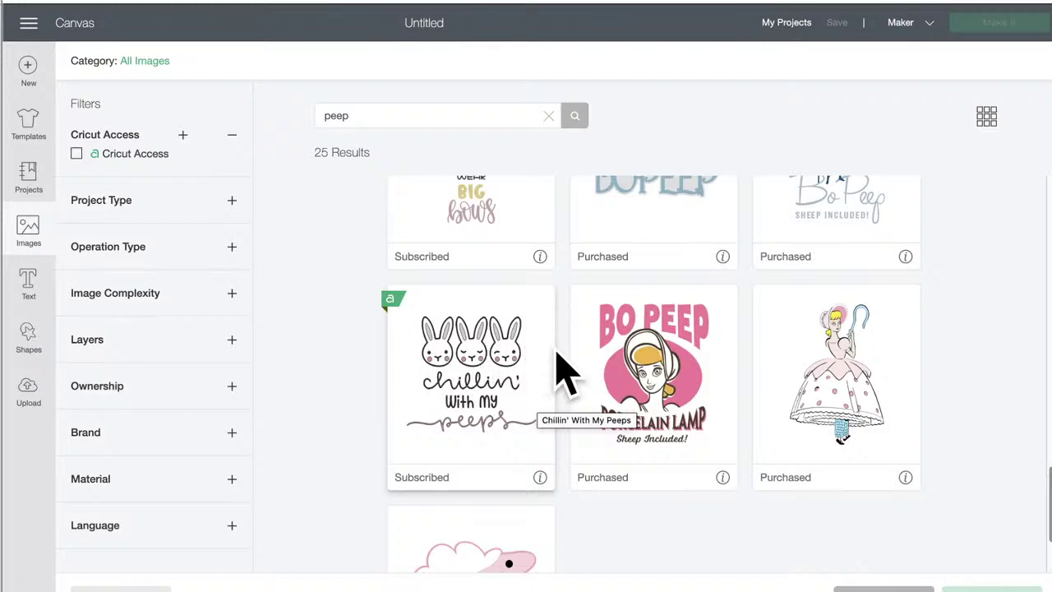
scroll(579, 370, "up", 1)
scroll(579, 370, "up", 10)
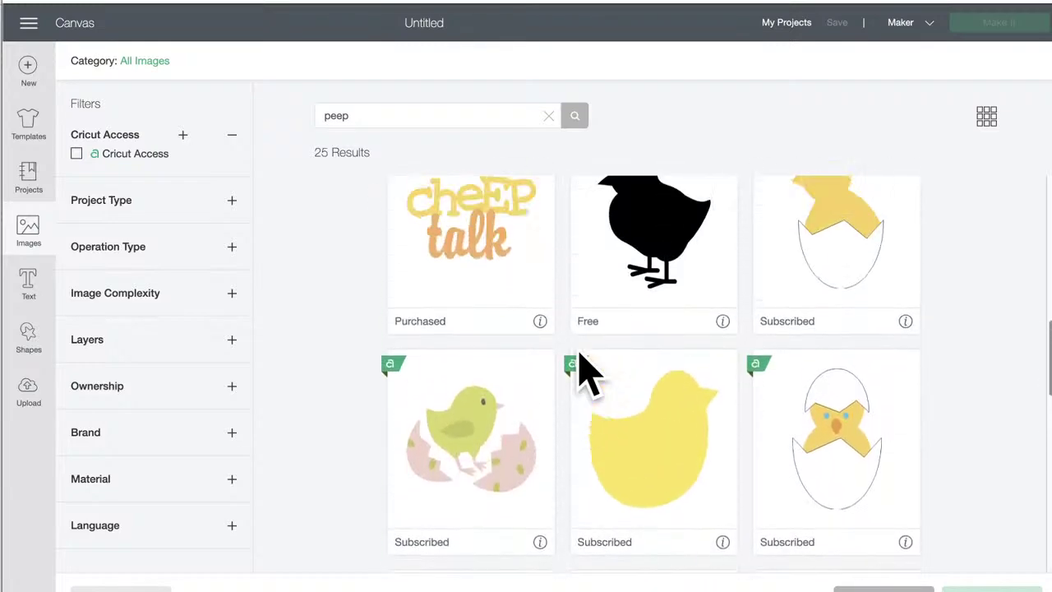
scroll(579, 354, "up", 4)
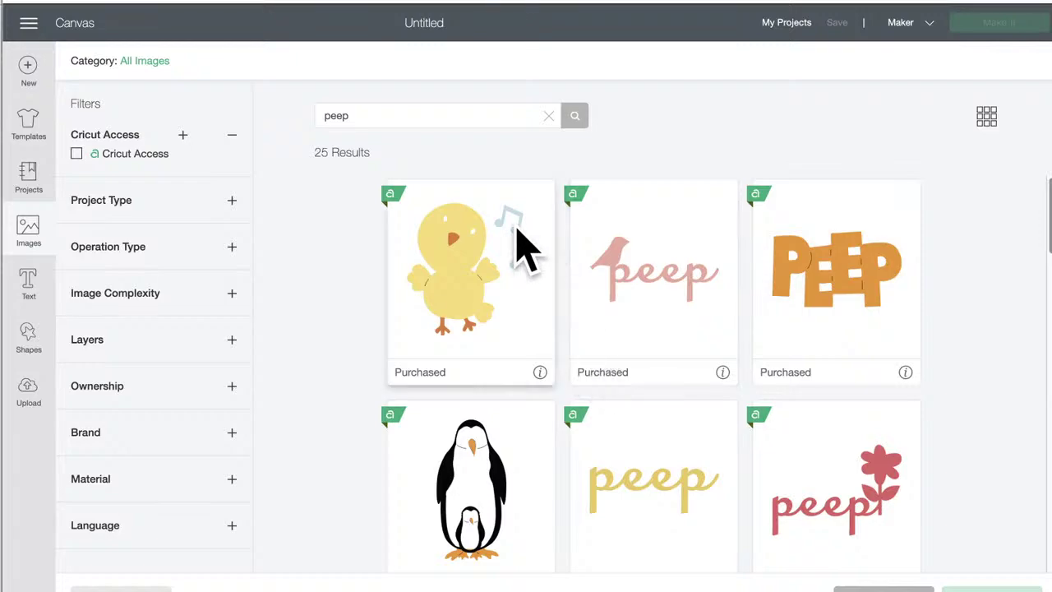
Step: Search the image sets for "easter" and examine the bunny, chick and egg sets
left_click(152, 68)
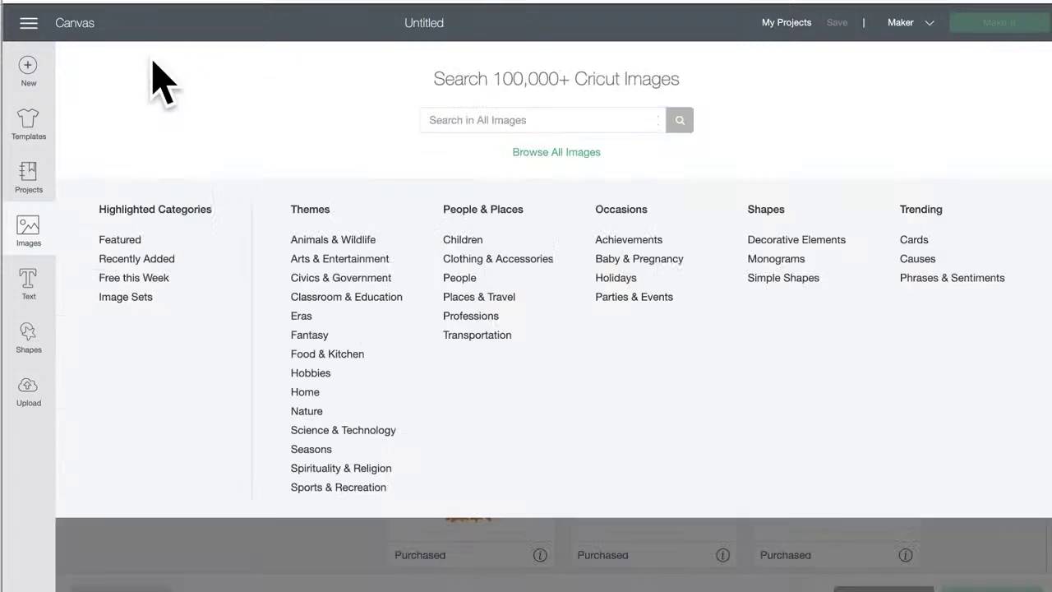
left_click(135, 298)
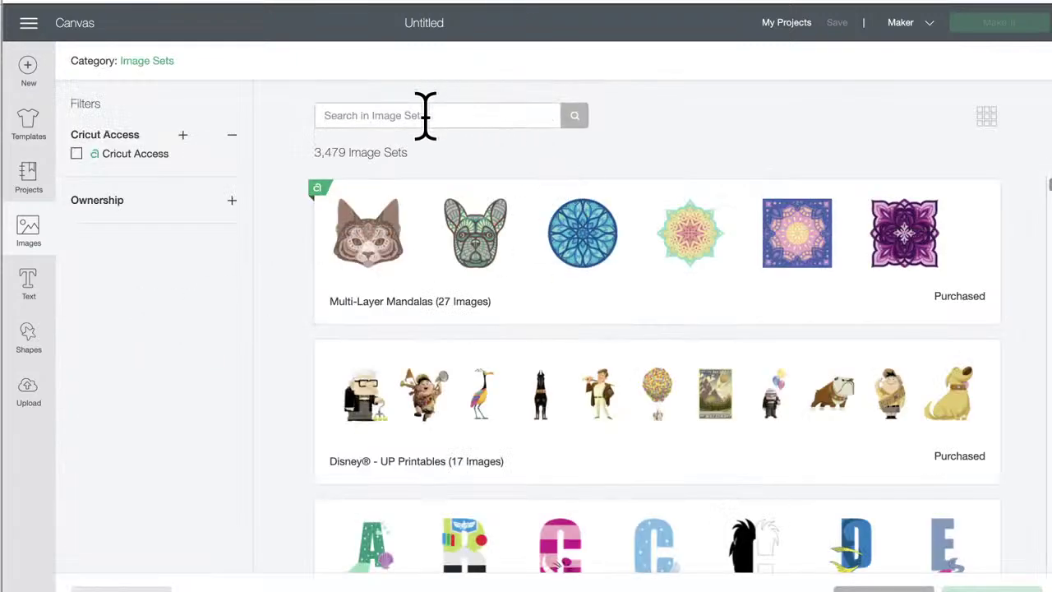
type("easter")
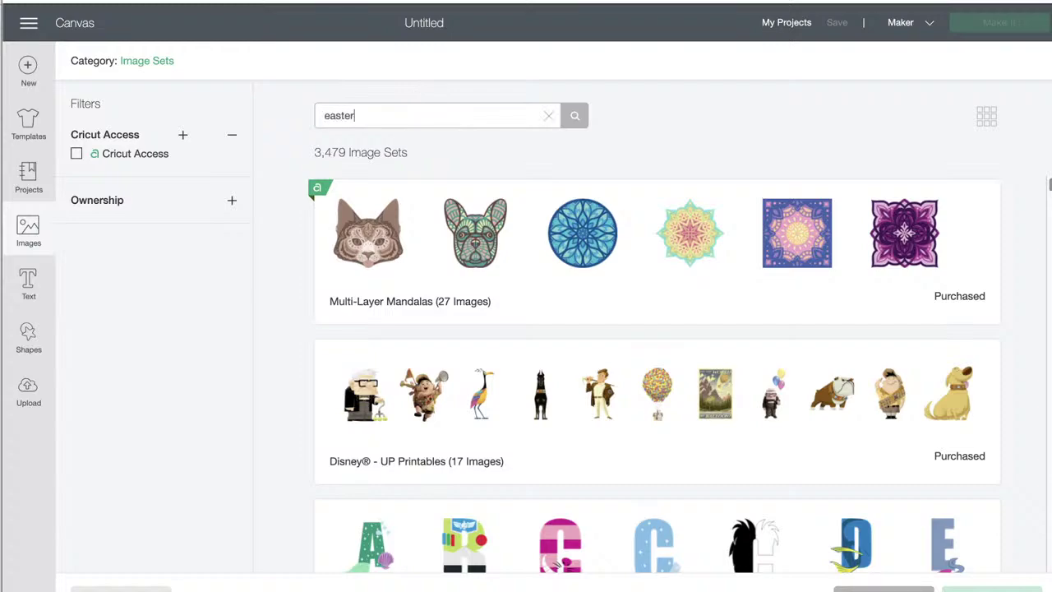
key("Return")
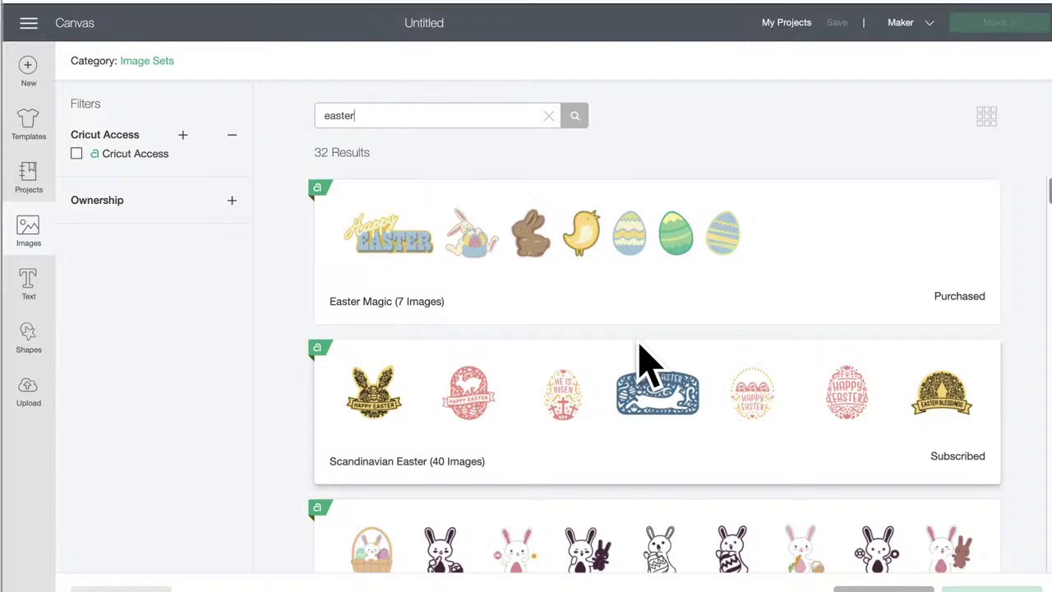
scroll(641, 362, "down", 4)
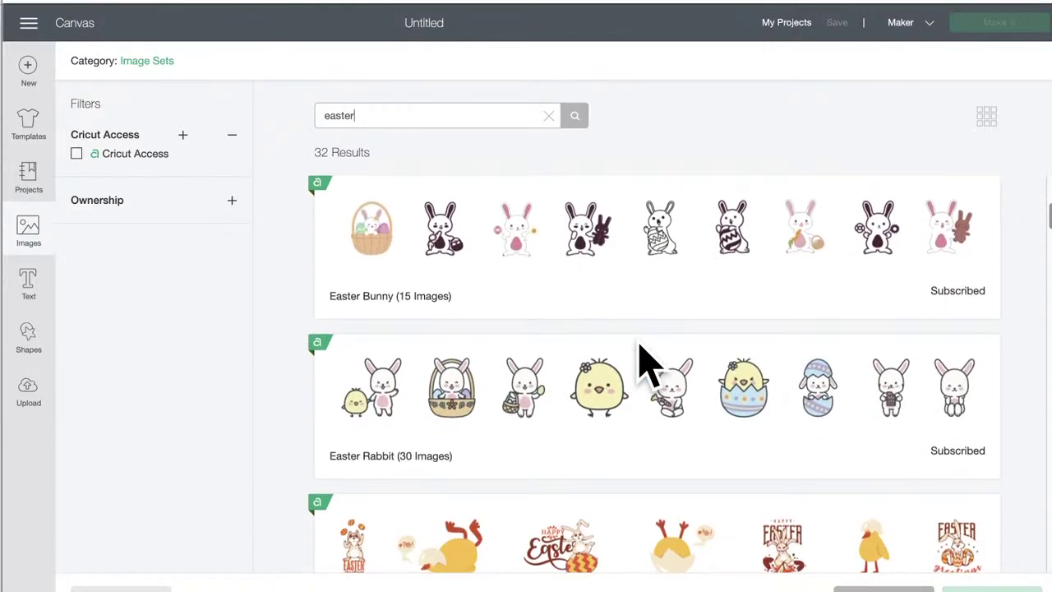
scroll(650, 365, "down", 3)
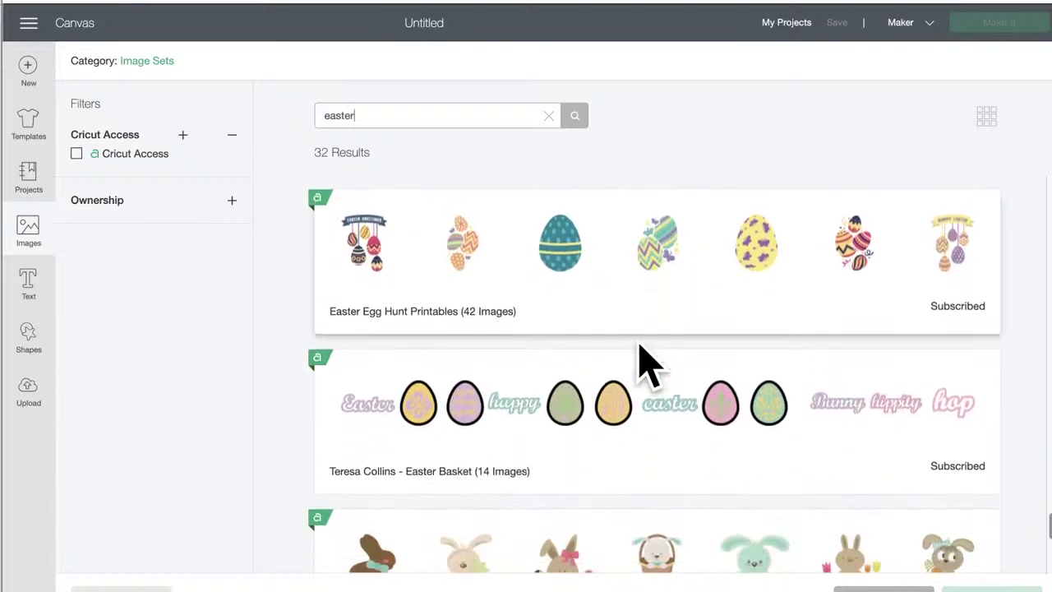
scroll(645, 366, "down", 4)
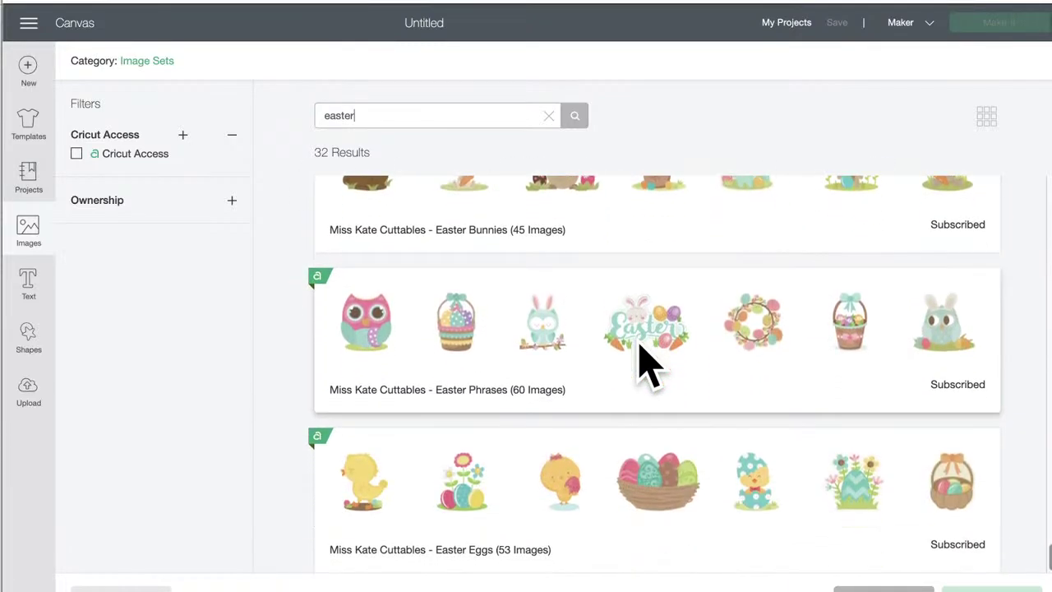
scroll(645, 366, "up", 8)
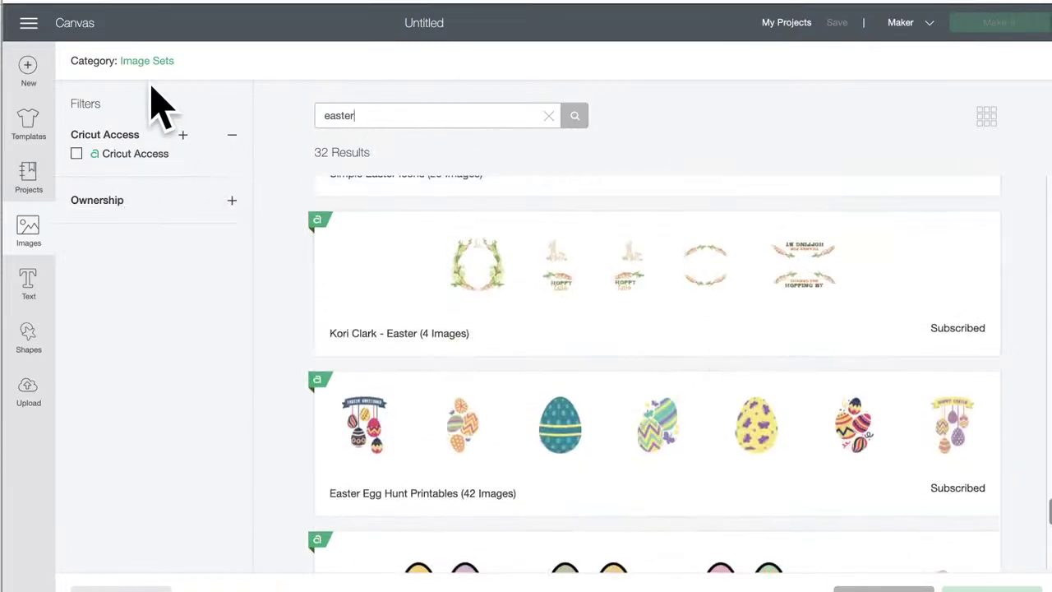
Step: Search all Cricut images for "peeps" and look through the matching artwork
left_click(148, 63)
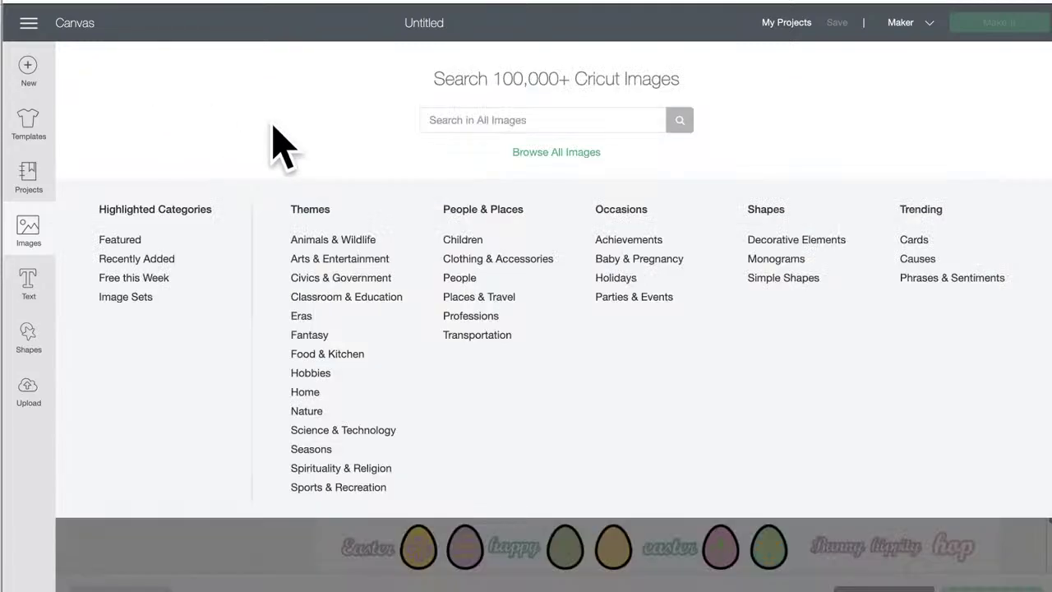
left_click(441, 122)
type("peeps")
key("Return")
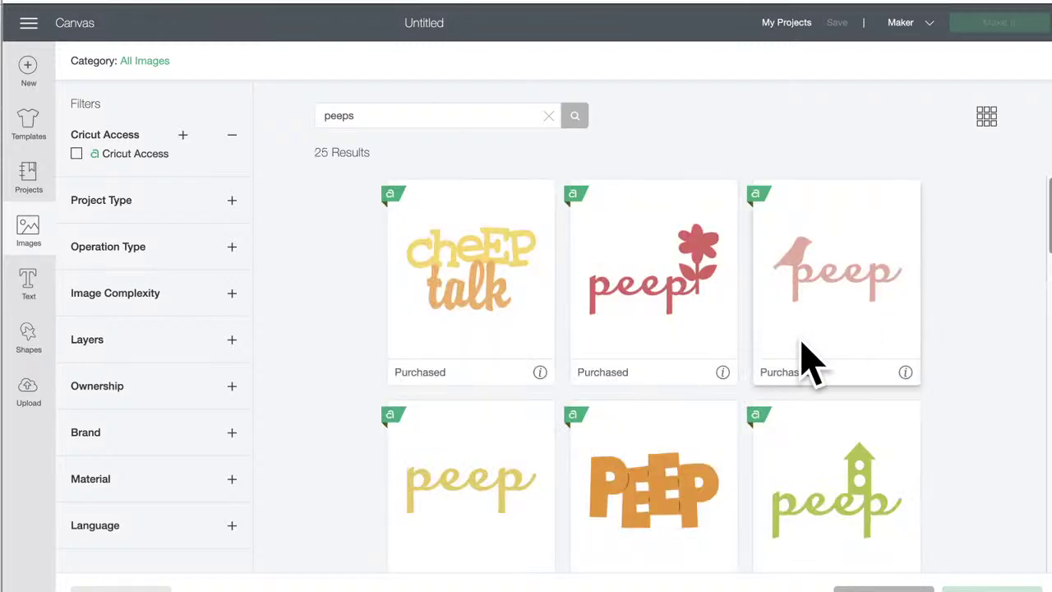
scroll(804, 357, "down", 5)
scroll(810, 362, "down", 10)
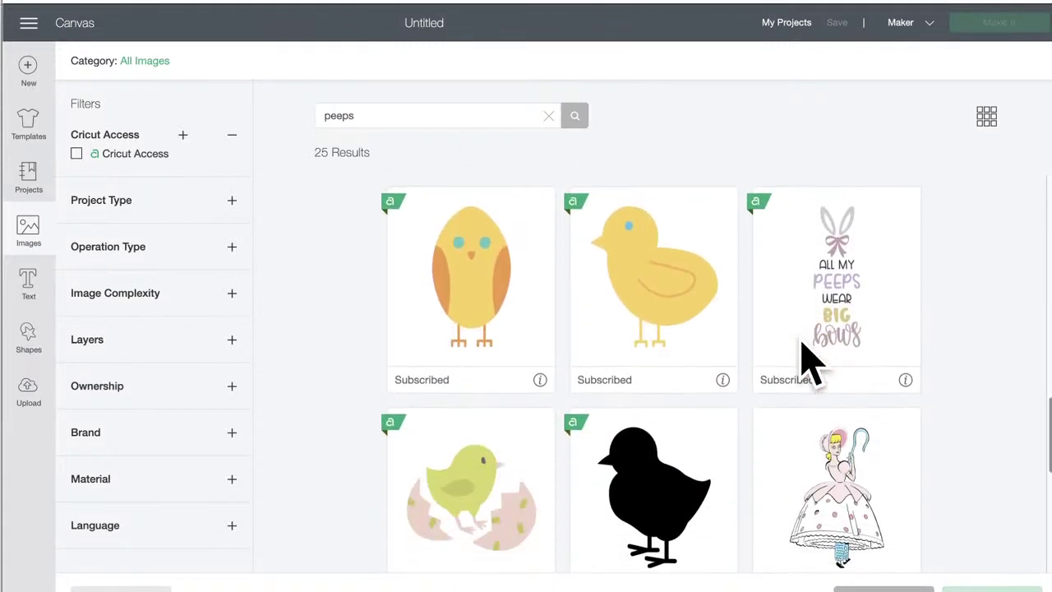
scroll(810, 362, "down", 5)
scroll(801, 341, "up", 10)
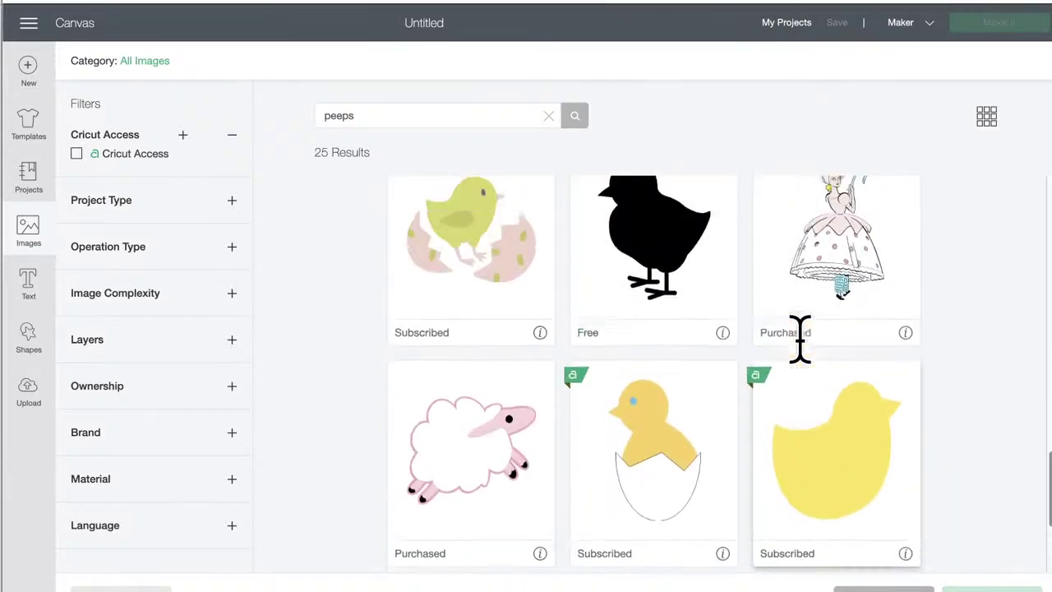
scroll(802, 341, "up", 8)
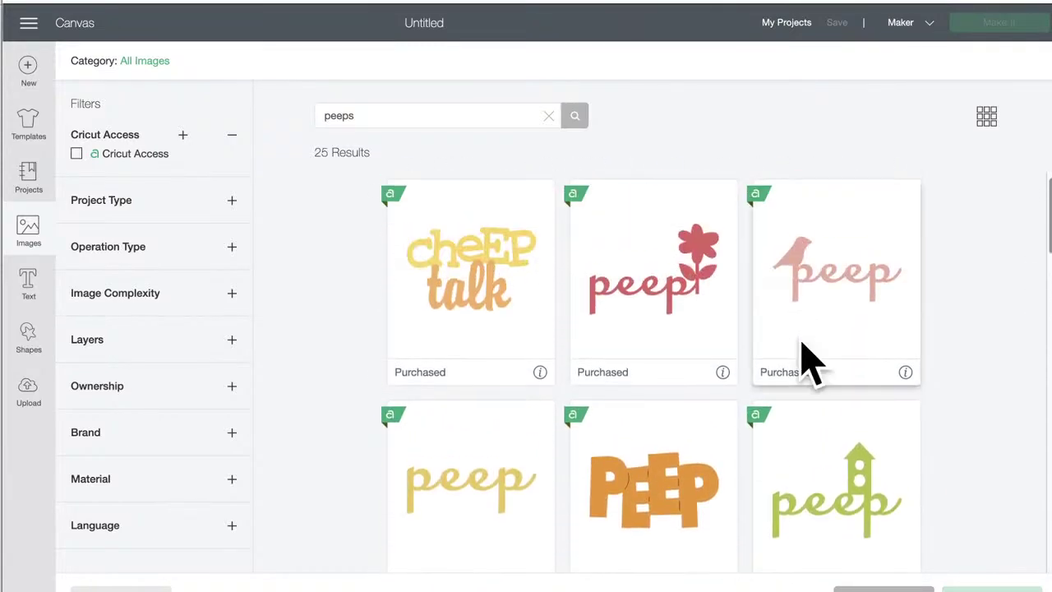
Step: Place three circles, each about 3.11 inches wide, apart from one another on the blank canvas by duplicating the first
left_click(31, 232)
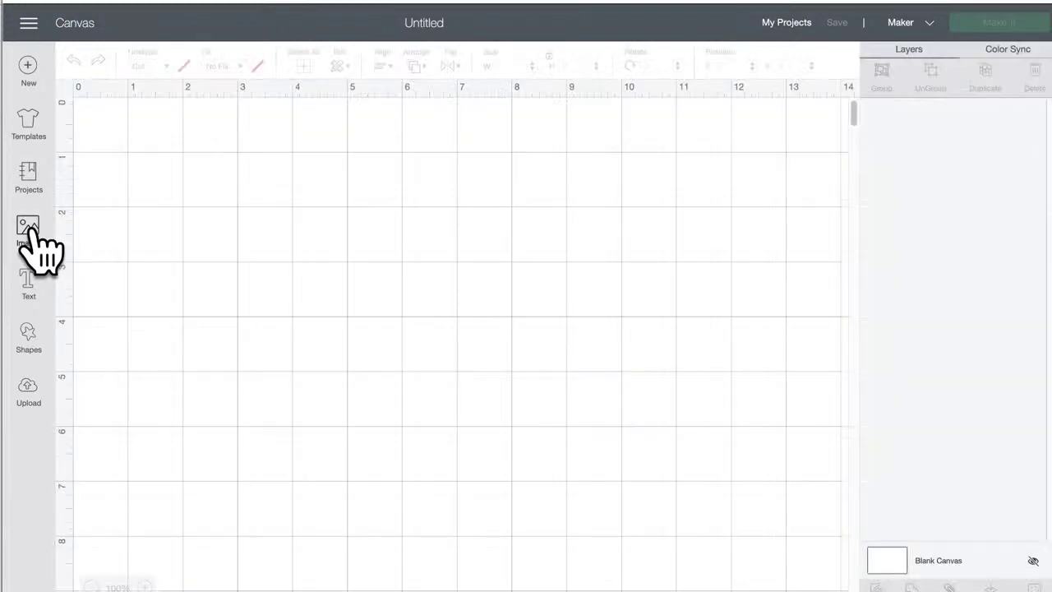
left_click(27, 331)
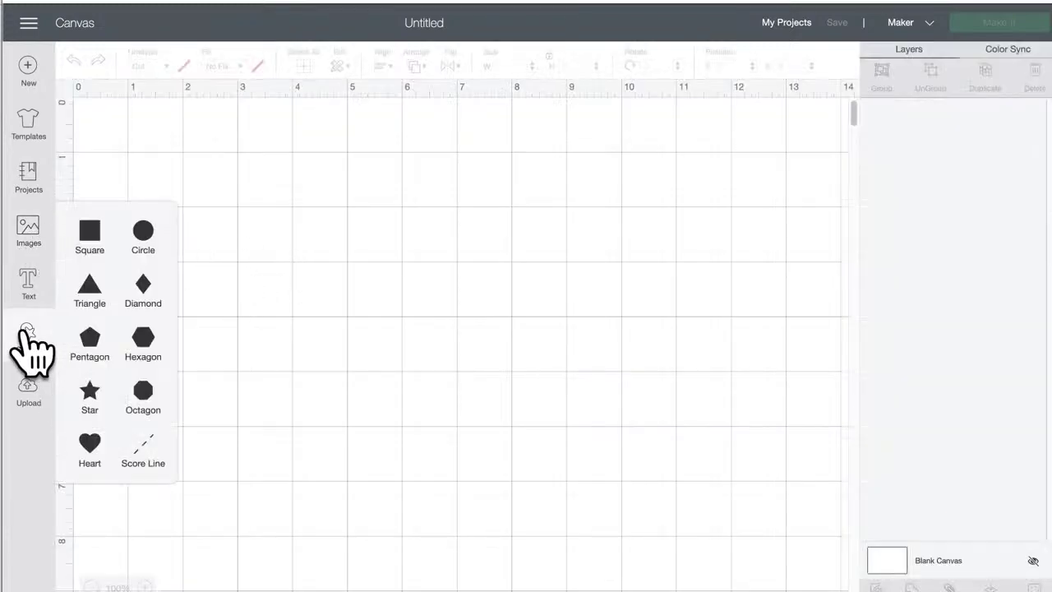
left_click(143, 232)
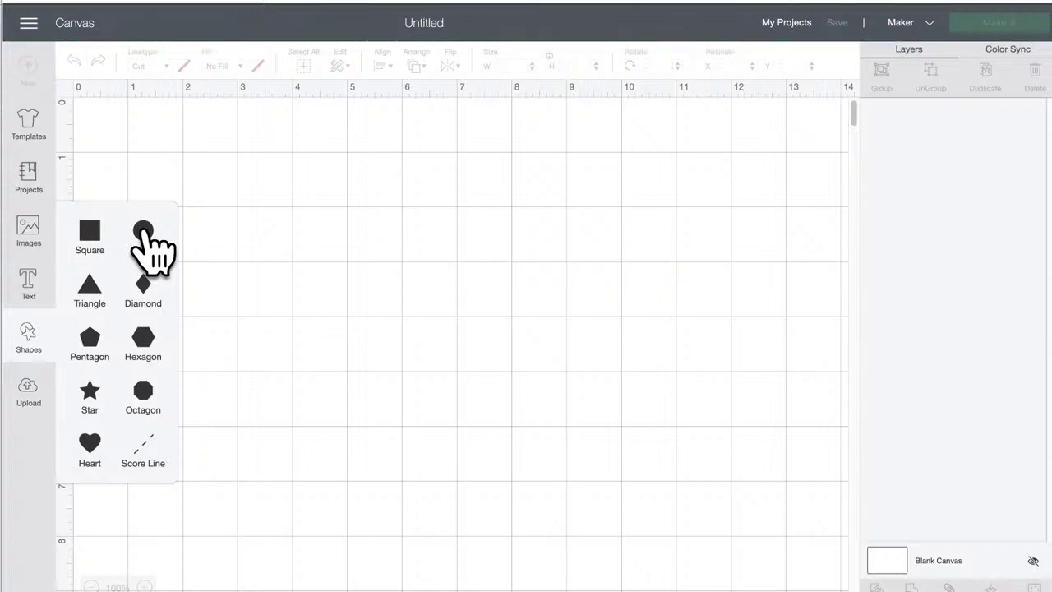
left_click_drag(246, 247, 605, 349)
double_click(990, 82)
left_click_drag(332, 349, 474, 239)
left_click_drag(574, 325, 703, 385)
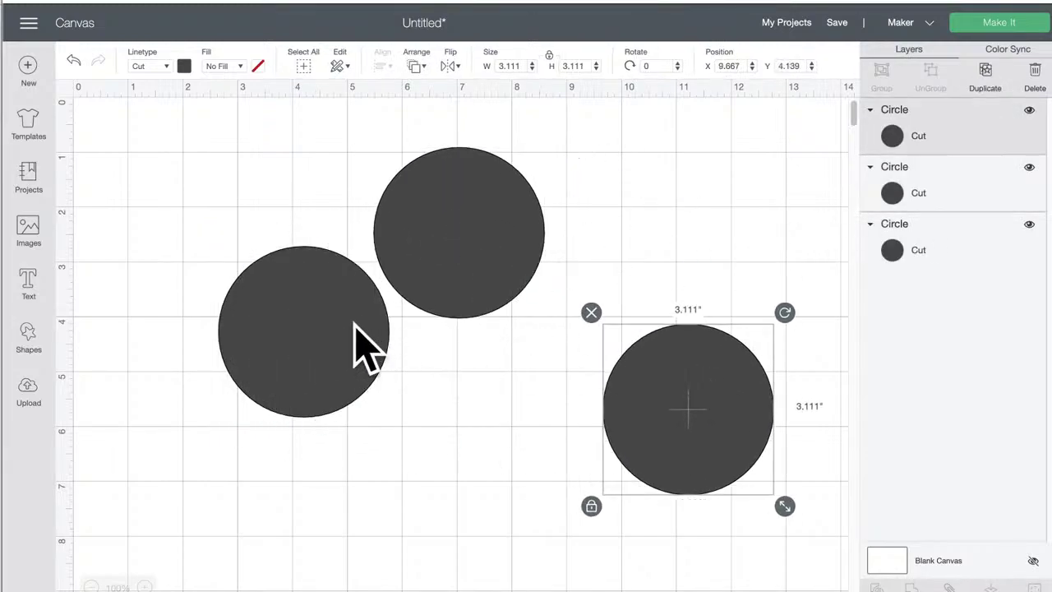
Step: Unlock the proportions of the circle nearest the canvas origin and reshape it into an upright oval about 2.78 by 3.47 inches
left_click_drag(300, 312, 285, 350)
left_click(192, 467)
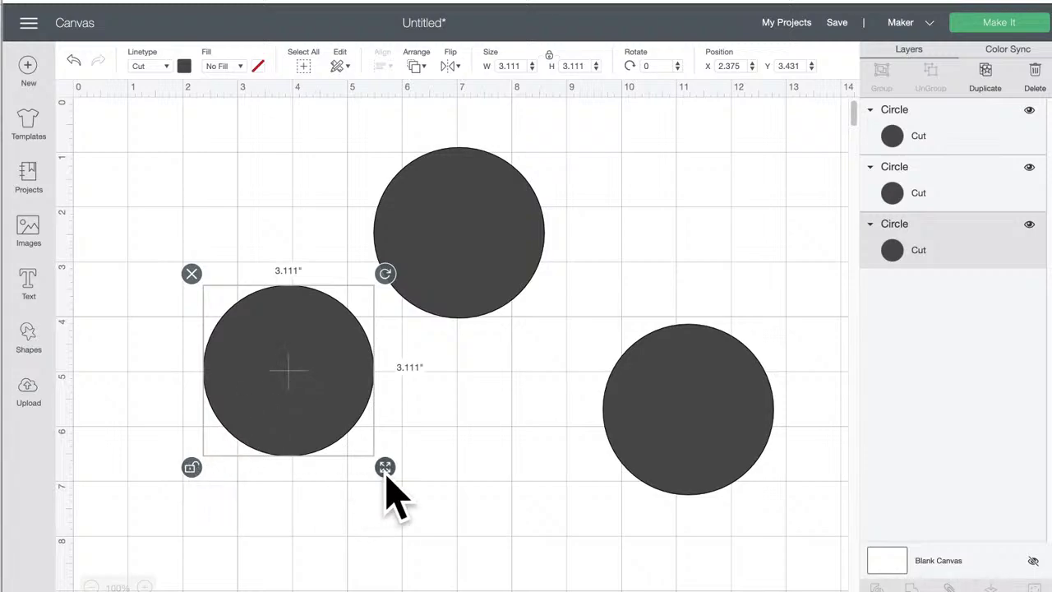
left_click_drag(384, 467, 376, 485)
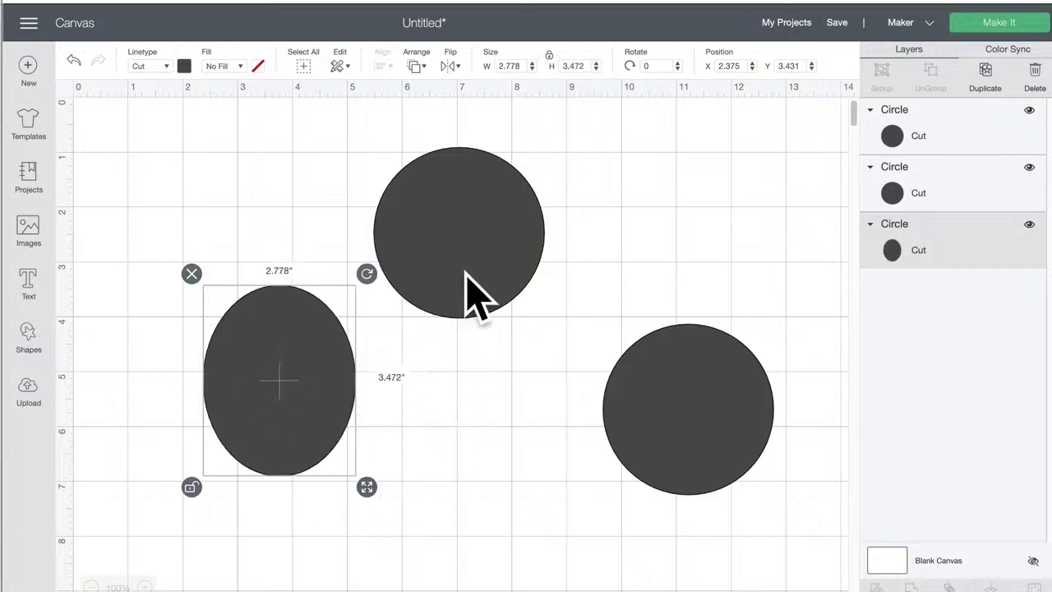
Step: Move the uppermost circle down the canvas and make it smaller
left_click_drag(468, 277, 470, 331)
left_click_drag(547, 386, 461, 353)
left_click(361, 307)
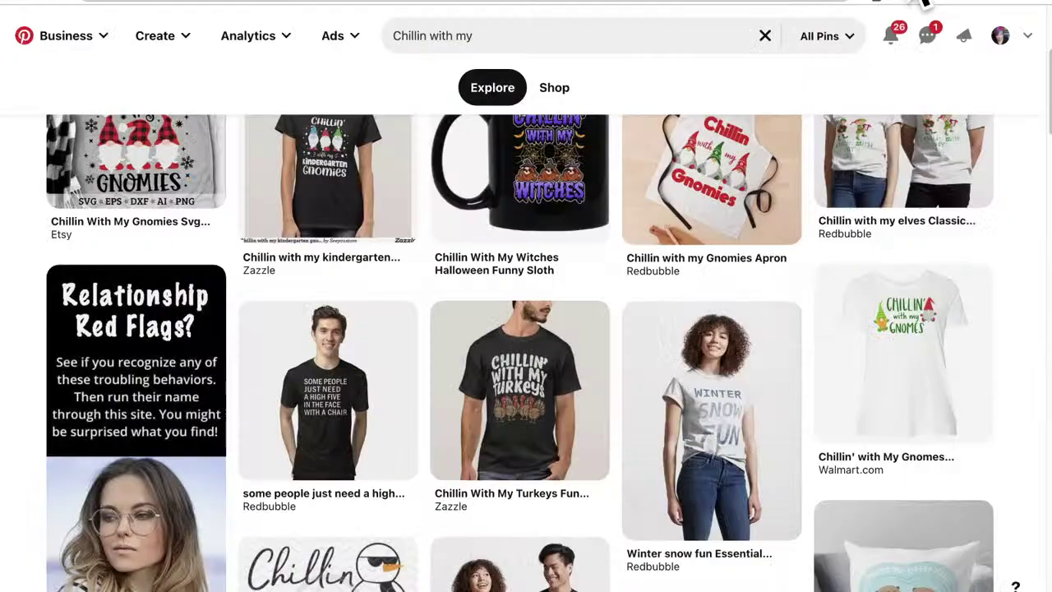
Step: Check the Chillin With My Peeps pin on Pinterest, and in Design Space lower the wider oval and shrink it to about 2.53 by 2.75 inches
scroll(641, 329, "up", 4)
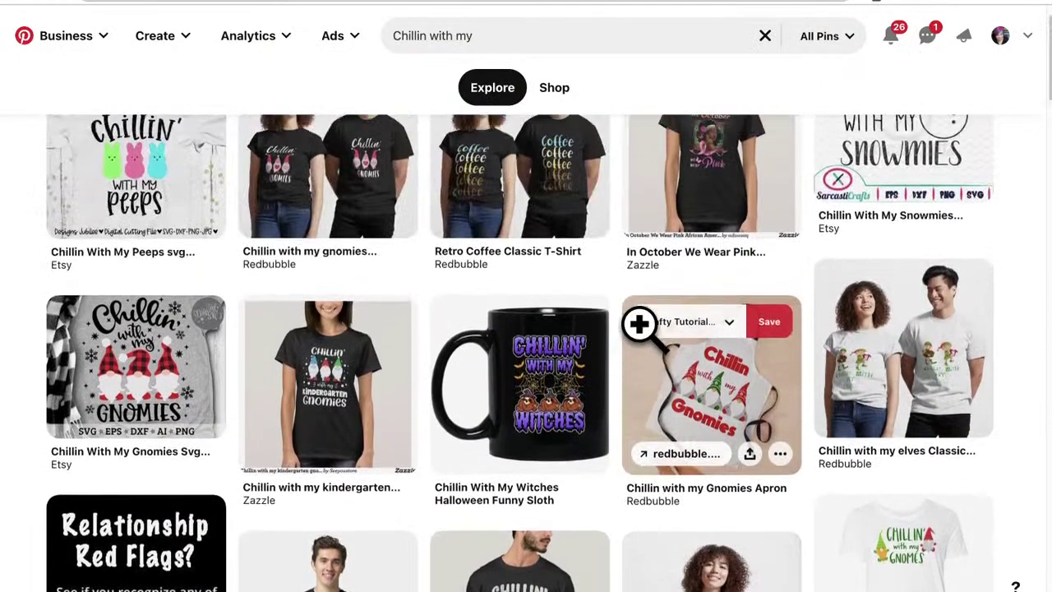
mouse_move(150, 252)
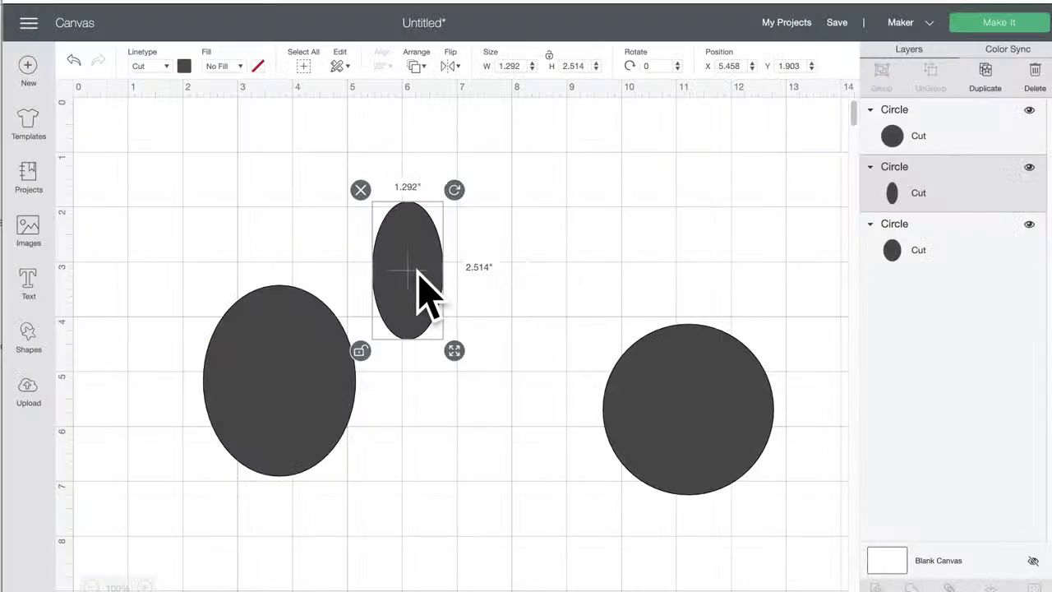
left_click_drag(309, 411, 288, 468)
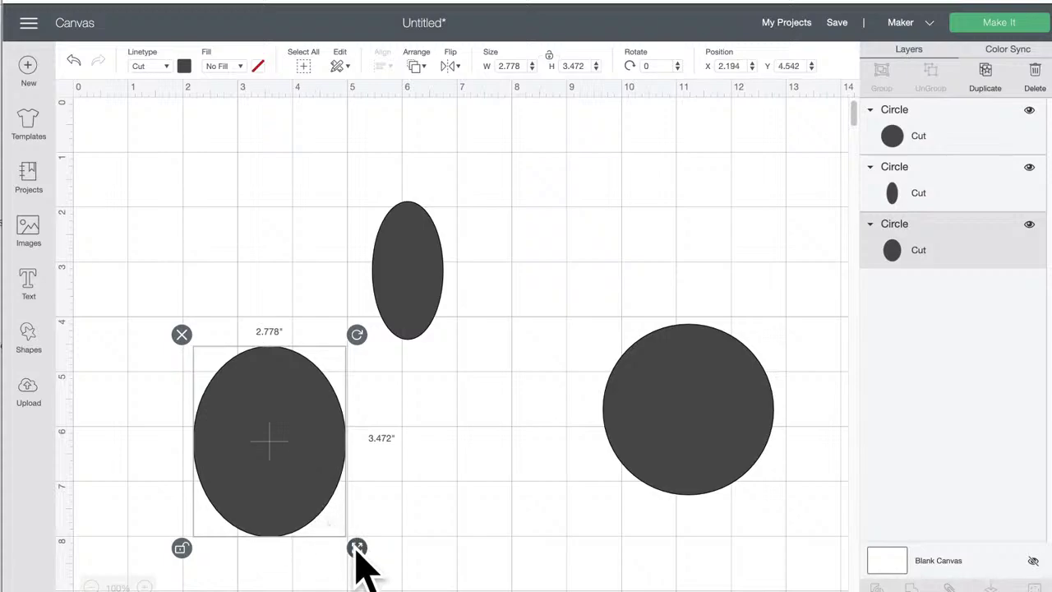
left_click_drag(358, 548, 343, 499)
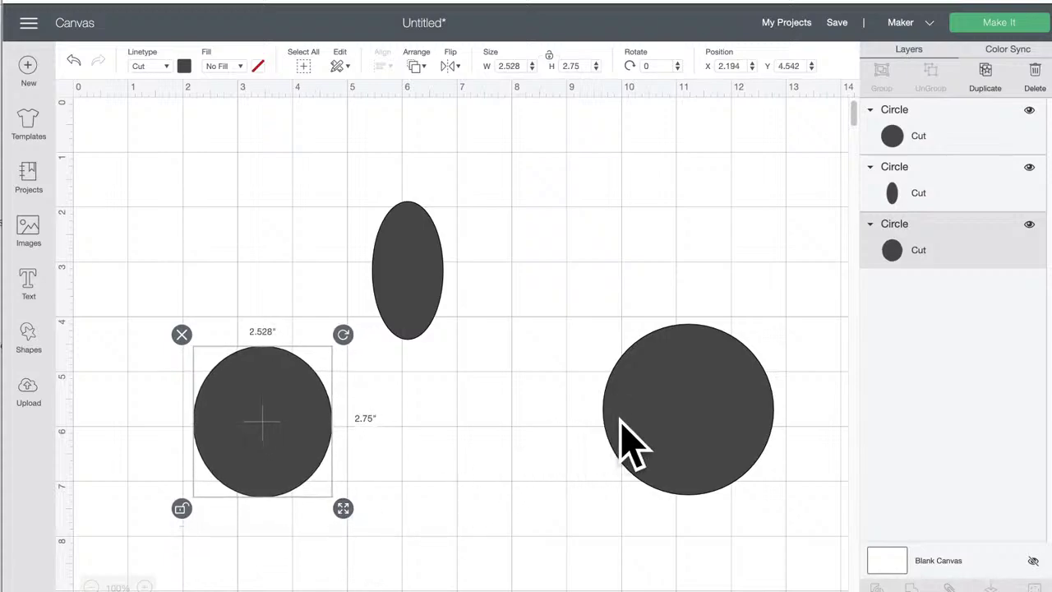
Step: Place the full-size circle under the head oval as the body, unlock its proportions and flatten it to about 3.13 by 2.74 inches
left_click_drag(676, 415, 244, 551)
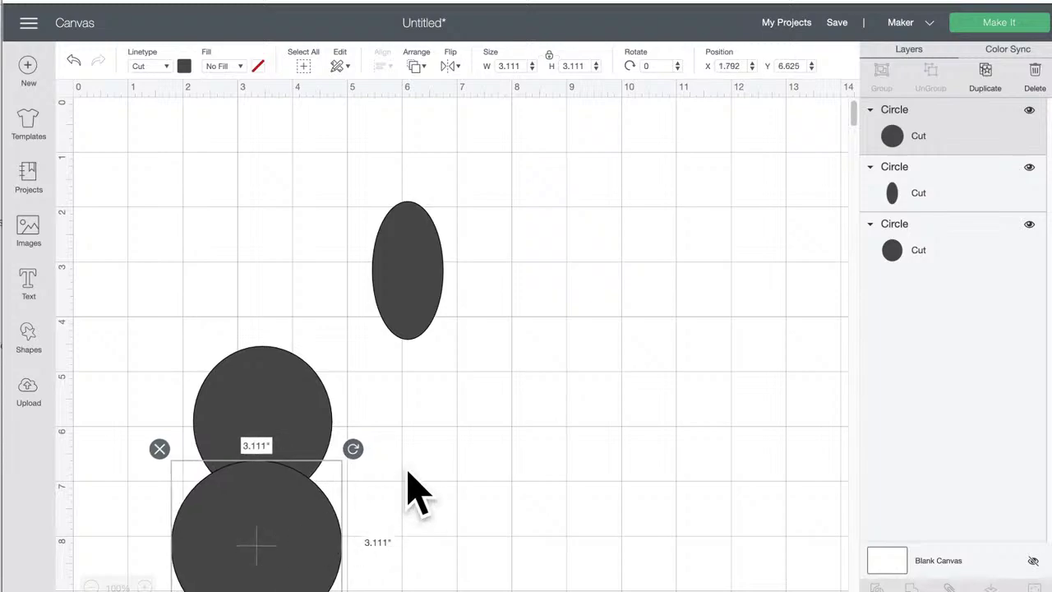
scroll(406, 469, "down", 5)
left_click(304, 493)
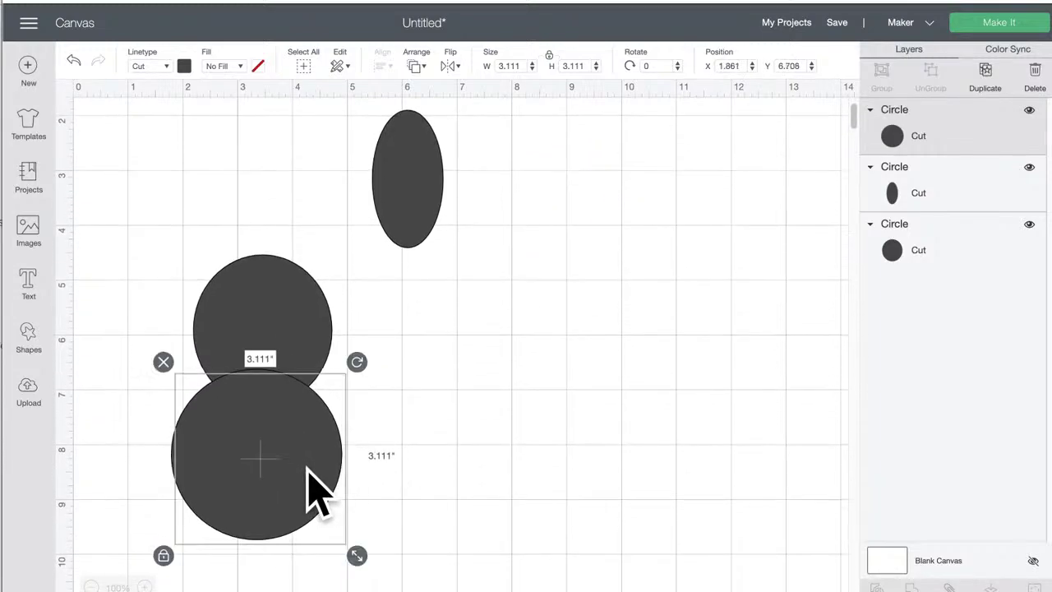
left_click_drag(313, 501, 320, 481)
left_click(165, 540)
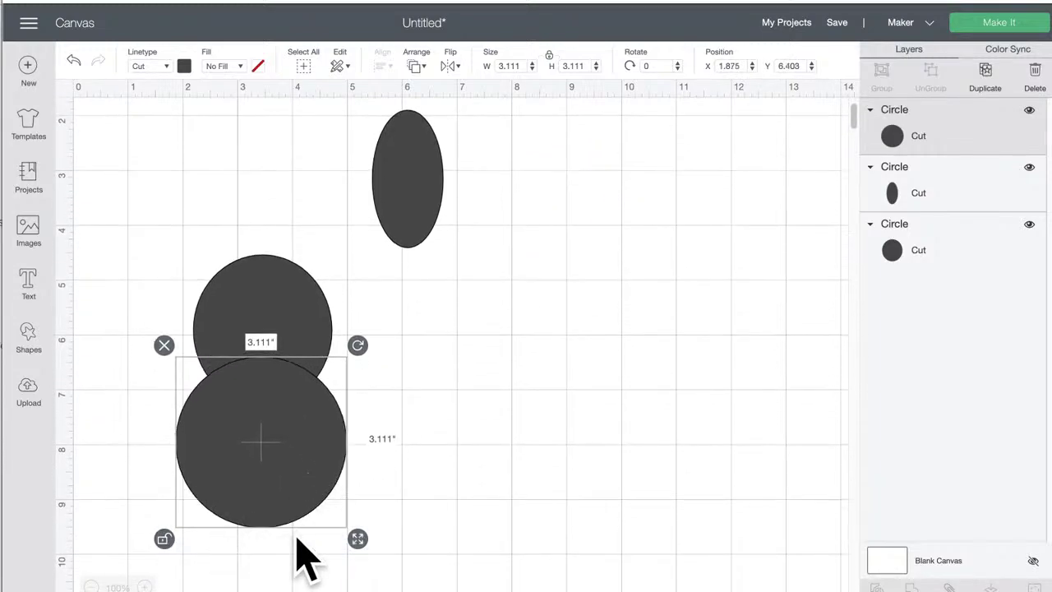
mouse_move(357, 539)
left_mouse_down()
mouse_move(359, 488)
mouse_move(358, 521)
left_mouse_up()
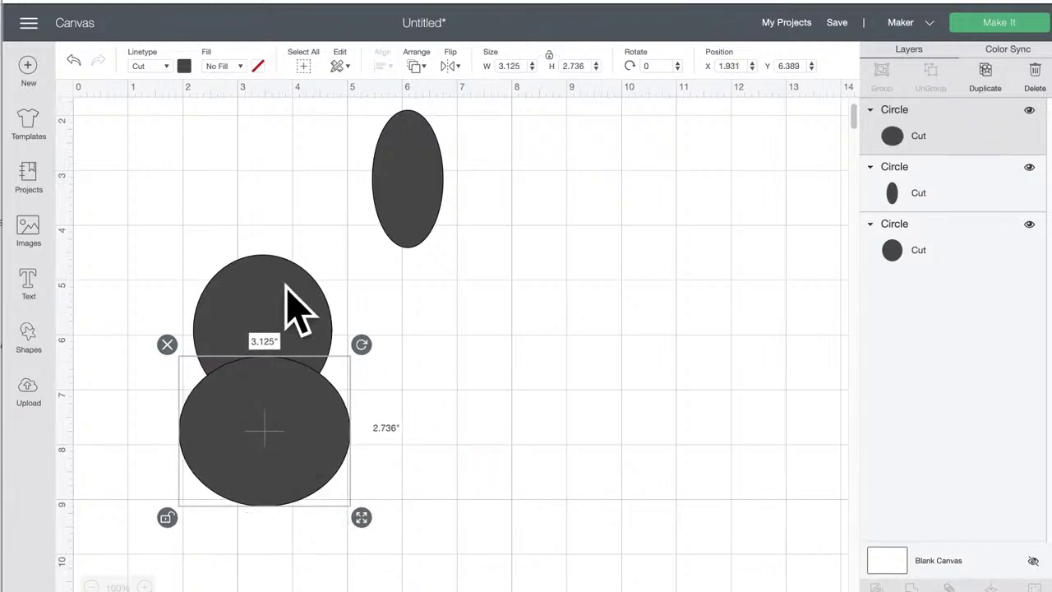
Step: Shrink the head oval to about 2.31 by 2.38 inches and center it over the top of the body
left_click(298, 306)
left_click_drag(343, 422, 331, 403)
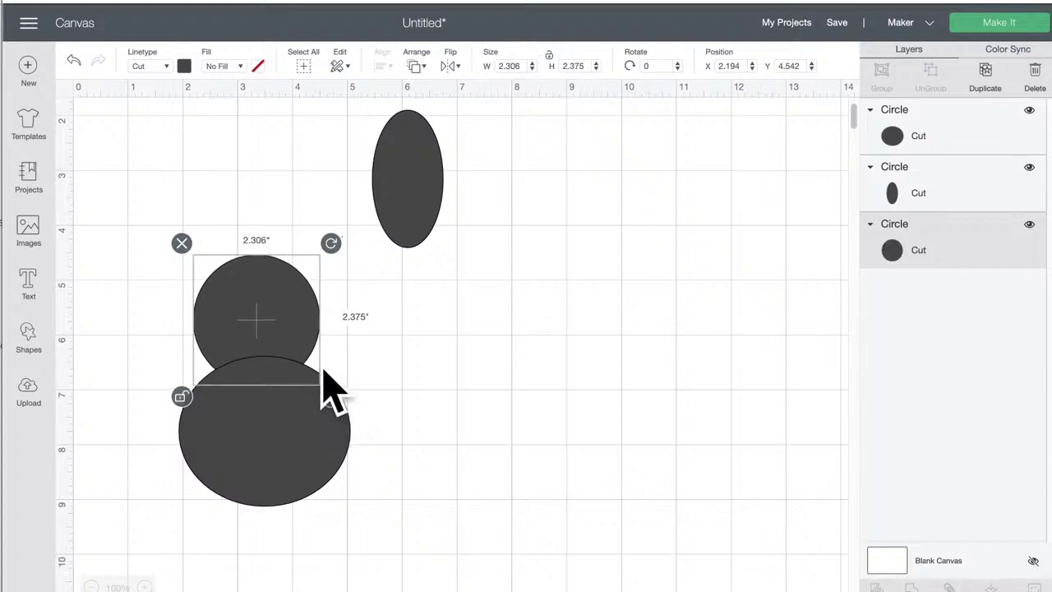
left_click_drag(287, 324, 291, 337)
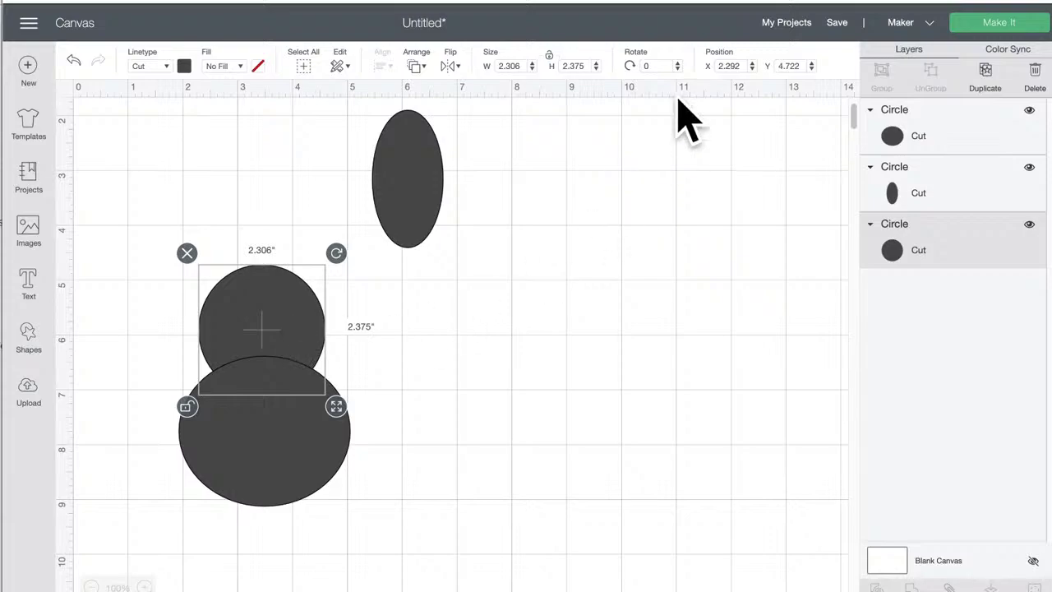
Step: Search the Cricut image sets for "easter" and look through the sets for peep-style artwork
left_click(29, 232)
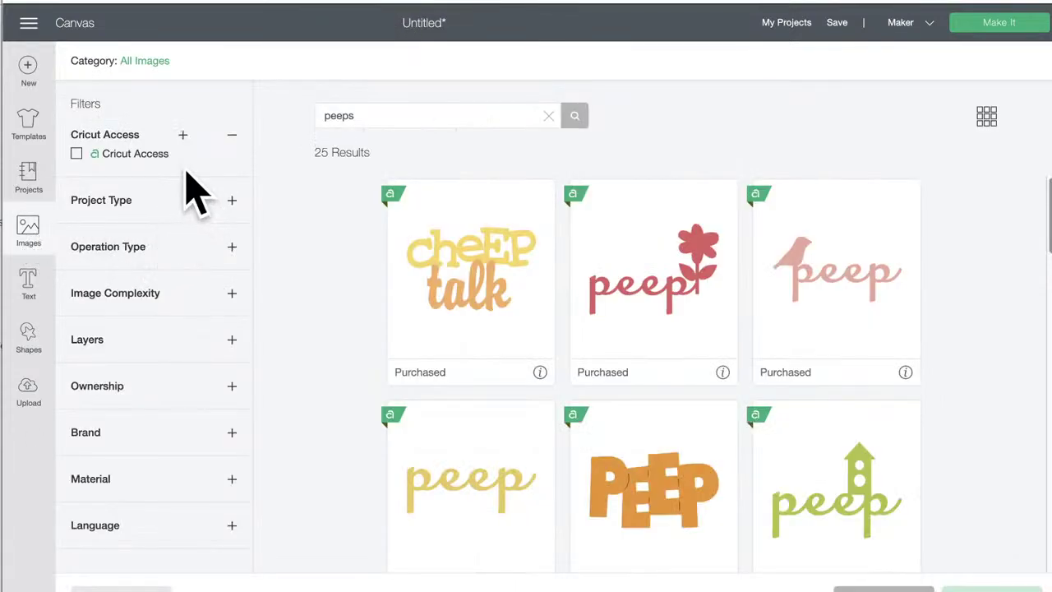
left_click(145, 61)
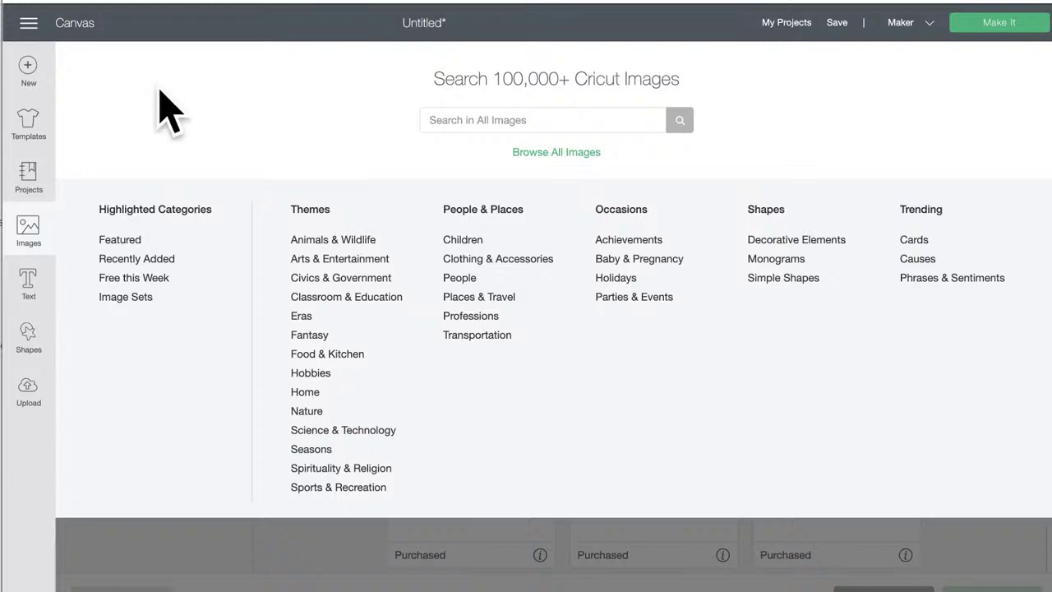
left_click(131, 297)
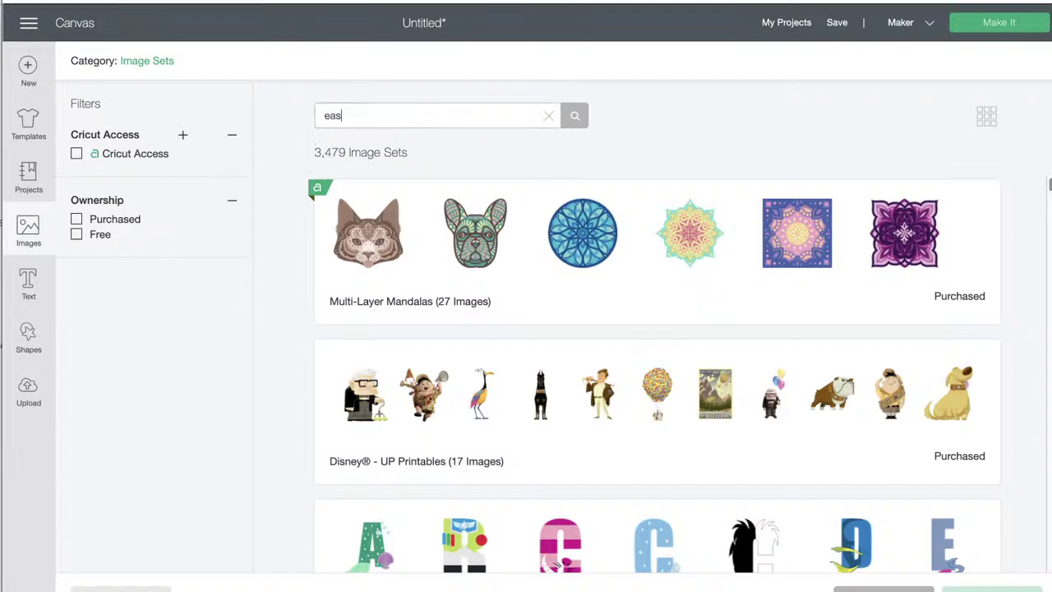
key("Return")
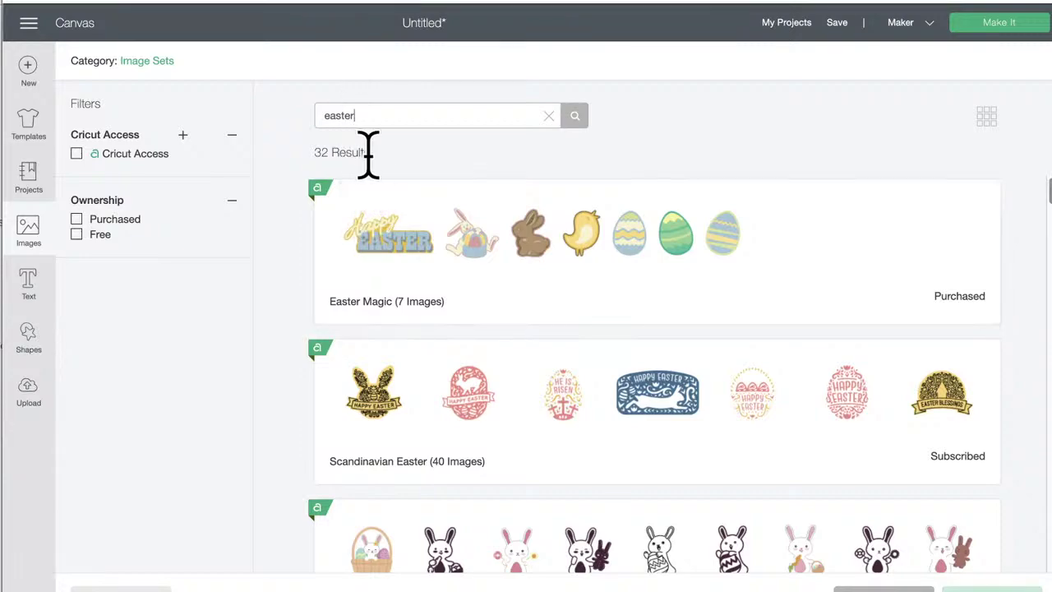
scroll(434, 336, "down", 4)
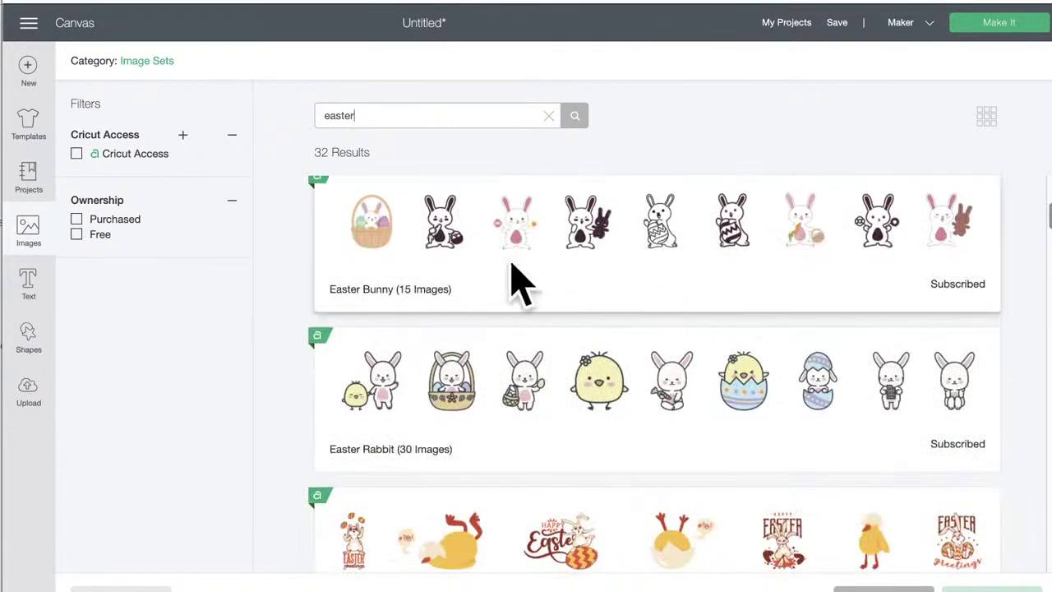
scroll(540, 389, "down", 1)
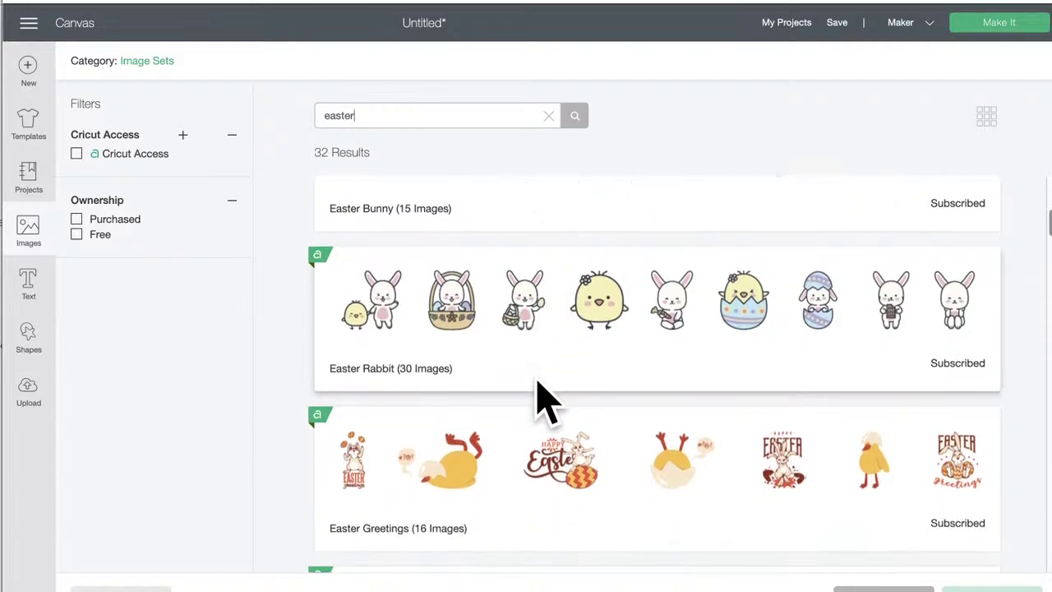
scroll(539, 382, "down", 10)
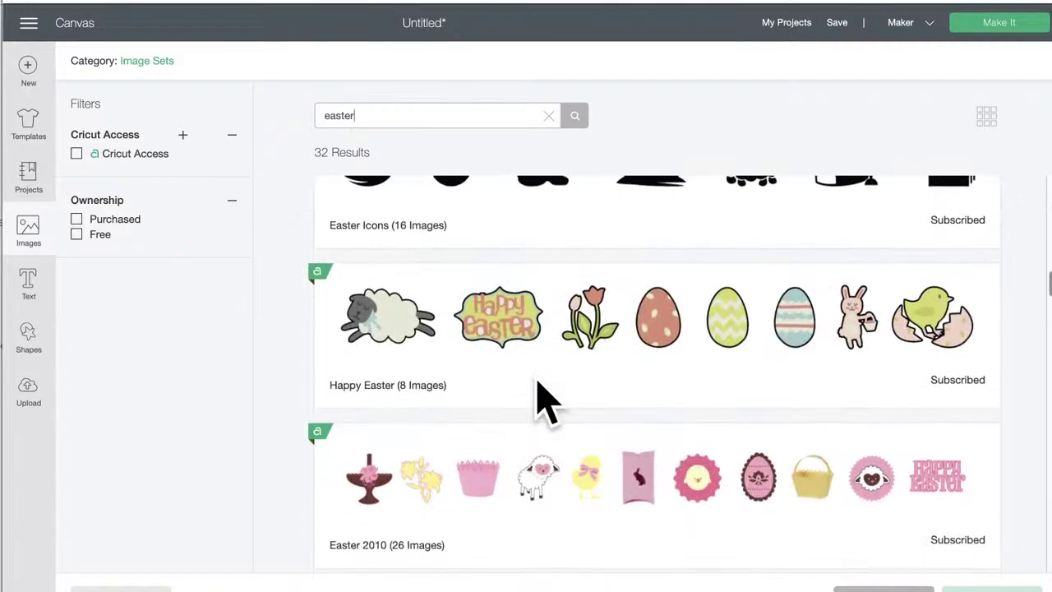
scroll(538, 399, "down", 5)
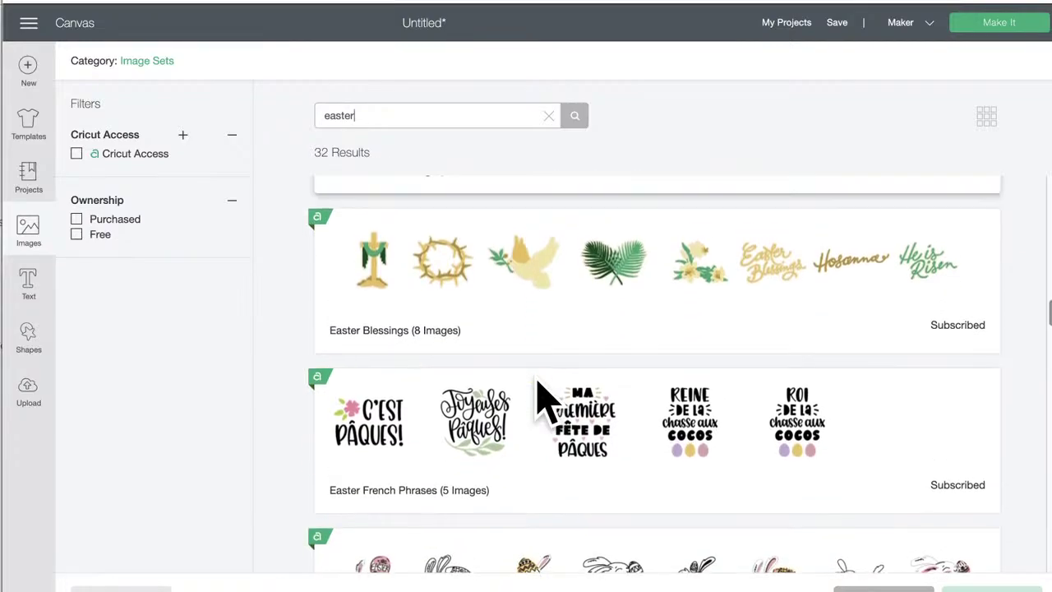
scroll(539, 399, "up", 15)
Step: Search the image sets for "bunnies", look through the matching sets and return to the canvas
left_click_drag(369, 115, 296, 136)
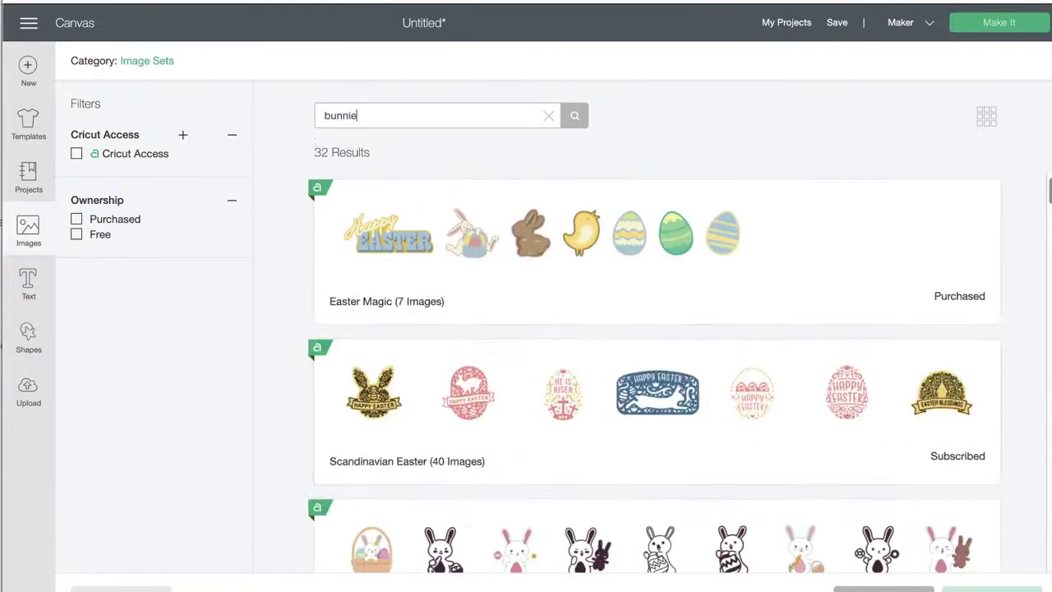
key("Return")
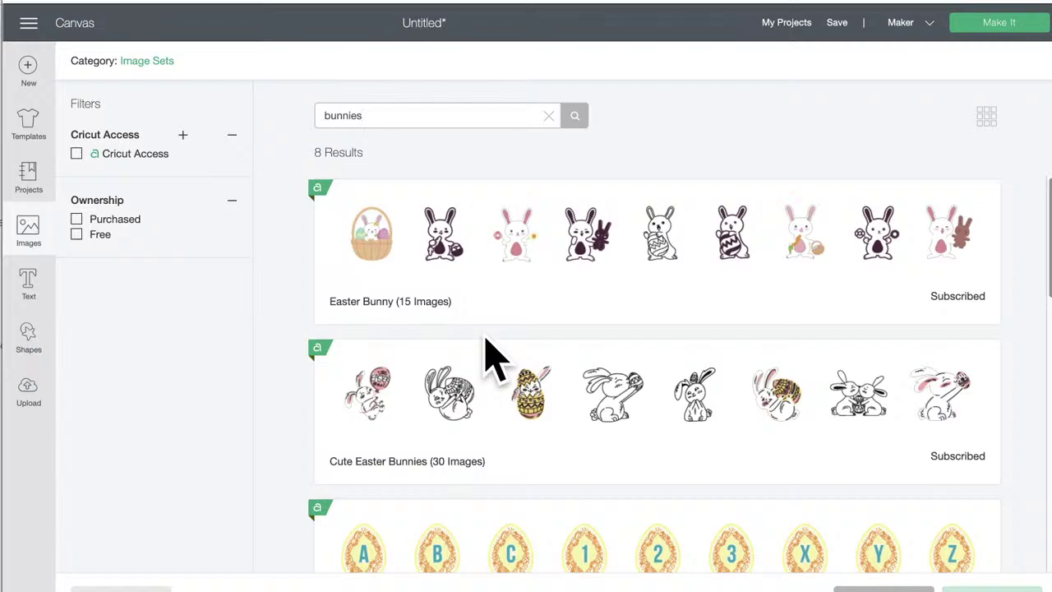
scroll(493, 357, "down", 6)
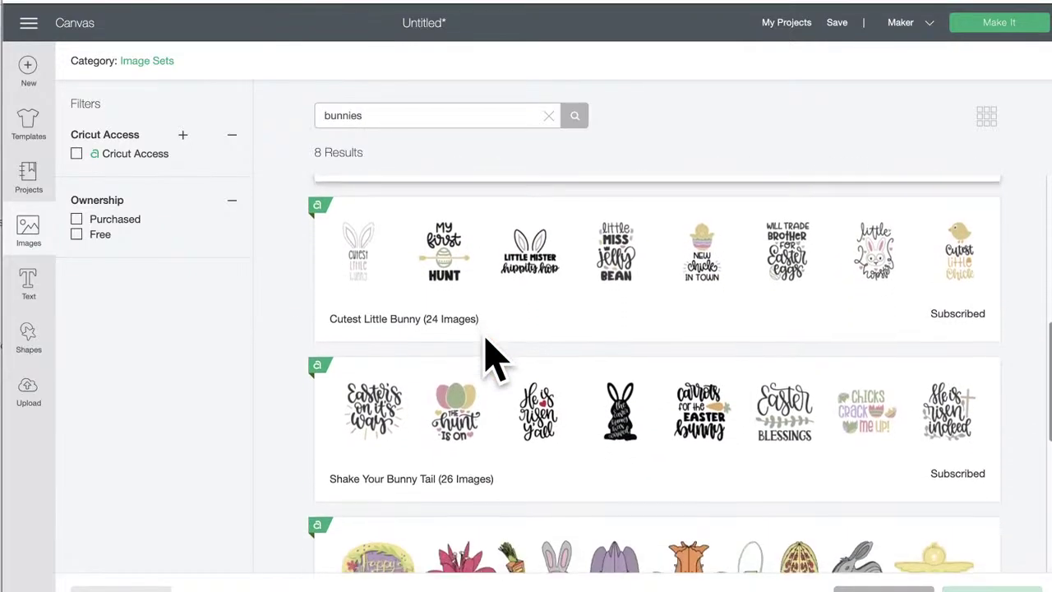
scroll(493, 358, "down", 5)
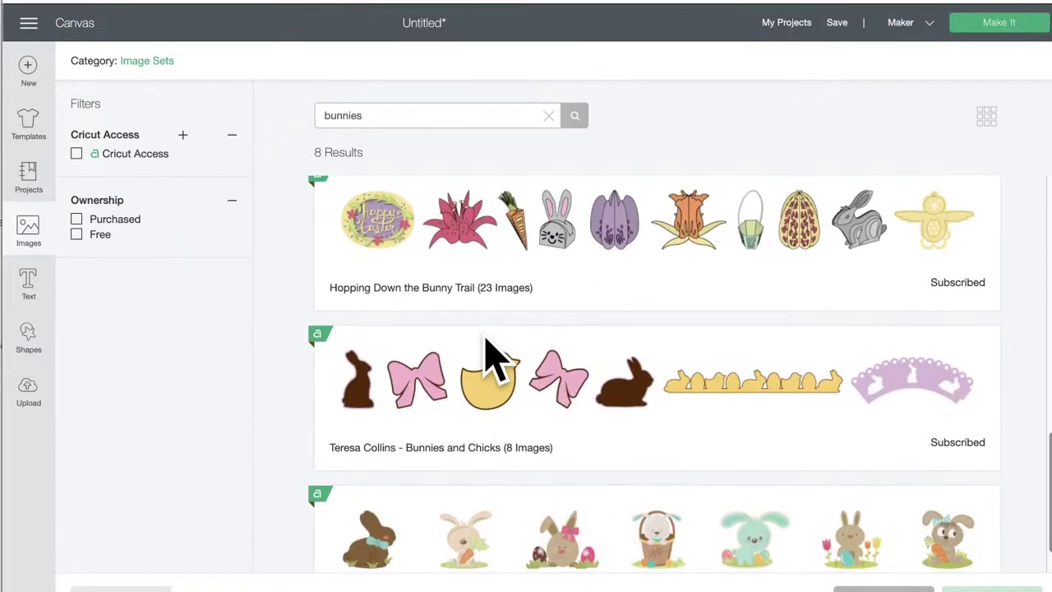
scroll(491, 355, "down", 1)
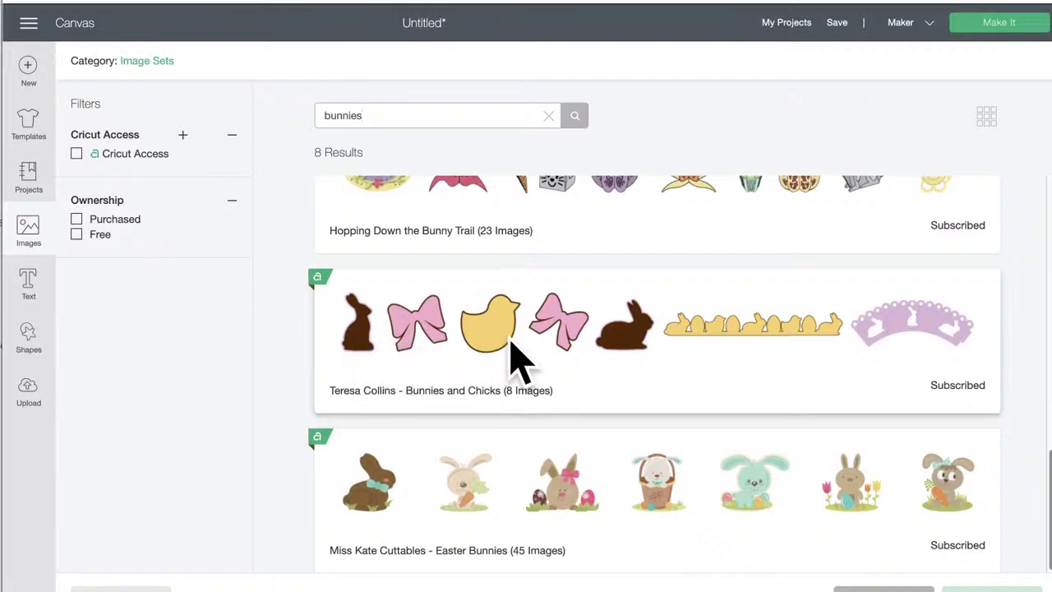
scroll(511, 350, "up", 1)
scroll(511, 359, "down", 1)
scroll(511, 359, "up", 7)
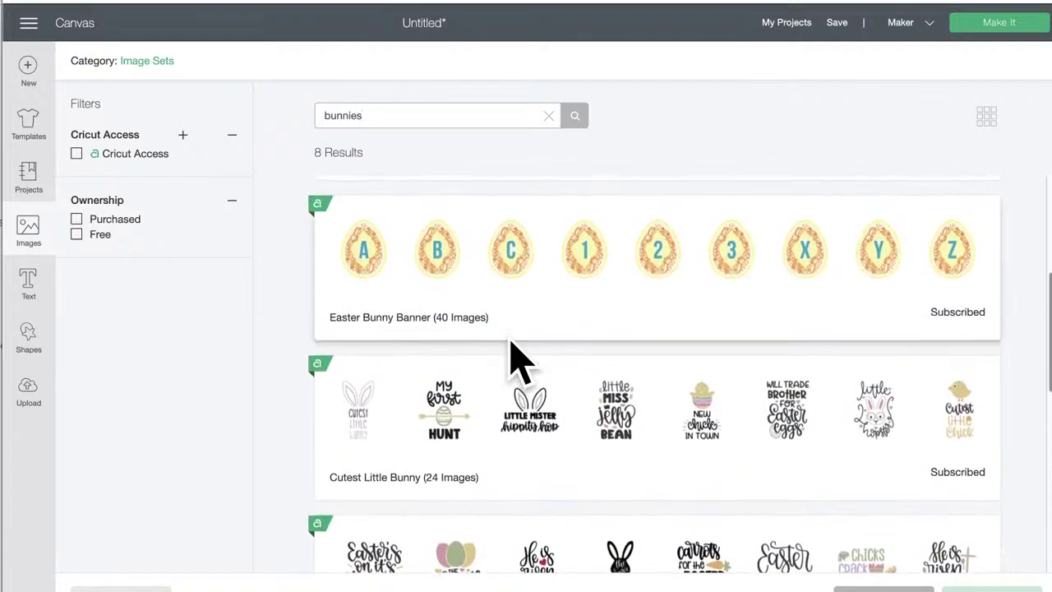
scroll(511, 350, "up", 1)
scroll(511, 345, "up", 3)
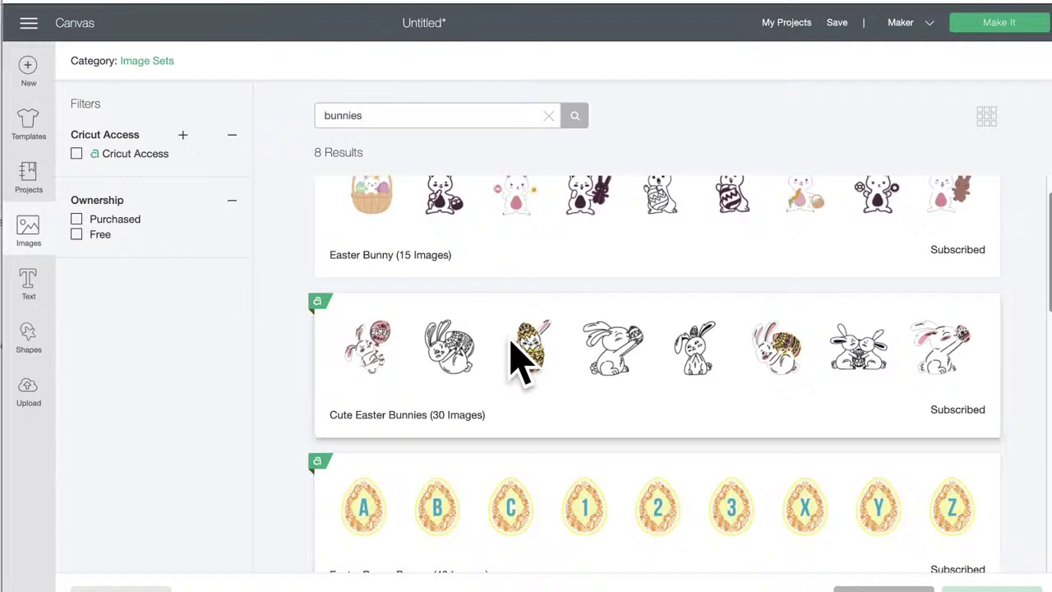
scroll(511, 362, "up", 1)
scroll(511, 349, "down", 2)
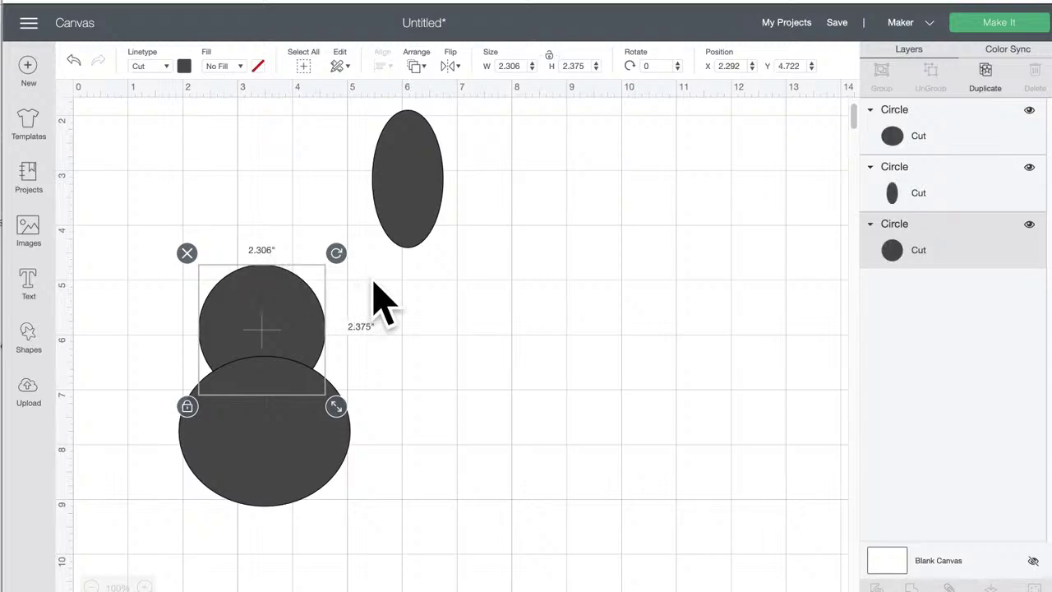
Step: Shrink the narrow oval to about 0.97 by 1.93 inches, set it on top of the head as an ear and rotate it to about 343°
left_click_drag(434, 211, 424, 277)
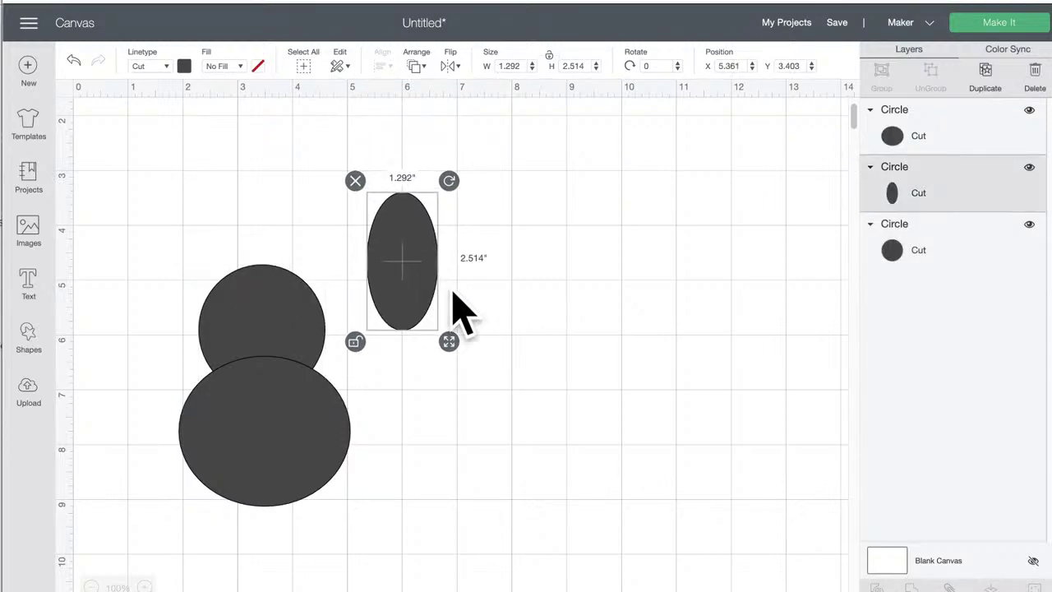
left_click_drag(449, 341, 424, 307)
left_click_drag(397, 261, 242, 258)
left_click_drag(279, 178, 260, 185)
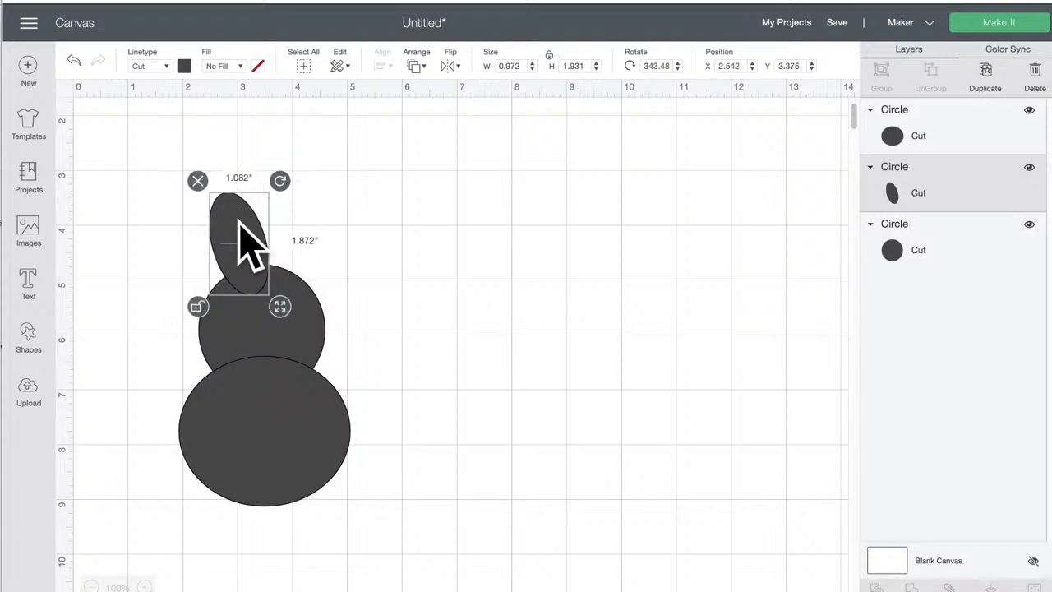
Step: Widen the ear to about 1.15 by 1.90 inches and set it back on the head's left side, rotated to about 352°
left_click_drag(241, 218, 319, 213)
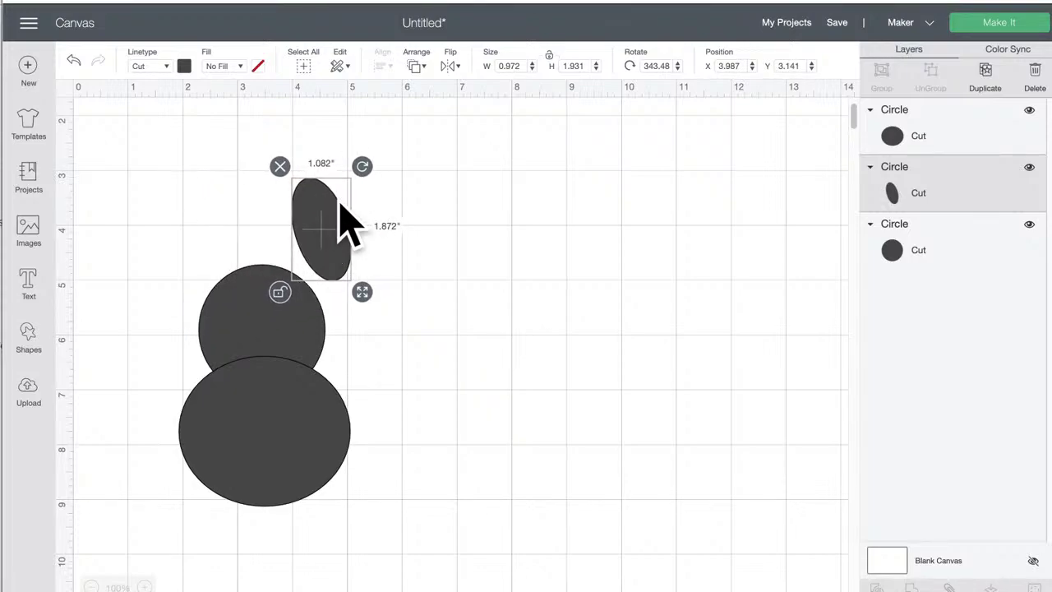
mouse_move(364, 167)
left_mouse_down()
mouse_move(385, 189)
mouse_move(367, 170)
left_mouse_up()
left_click_drag(362, 293, 369, 293)
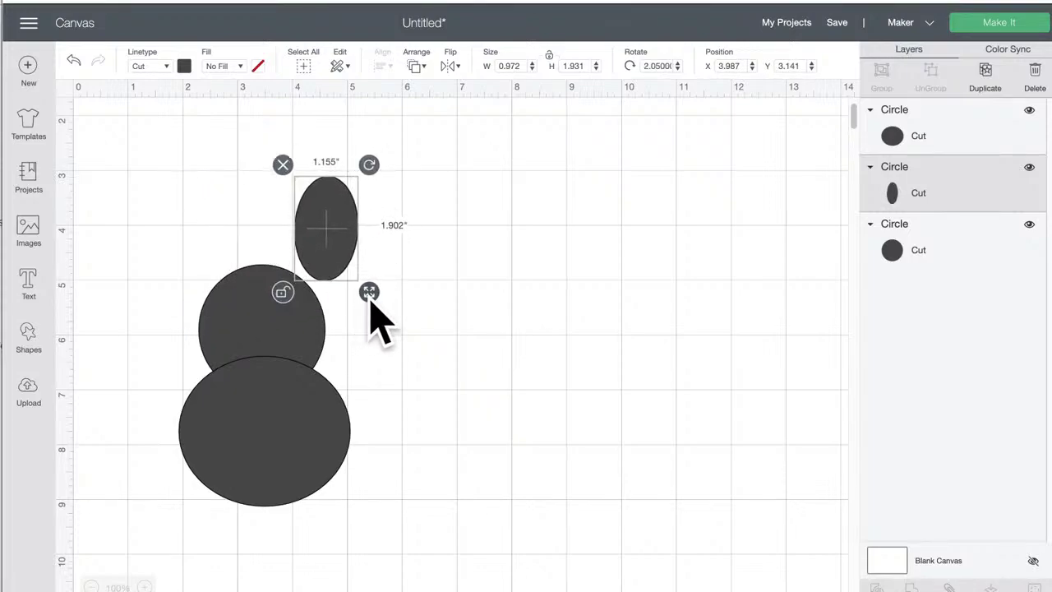
left_click_drag(341, 235, 256, 269)
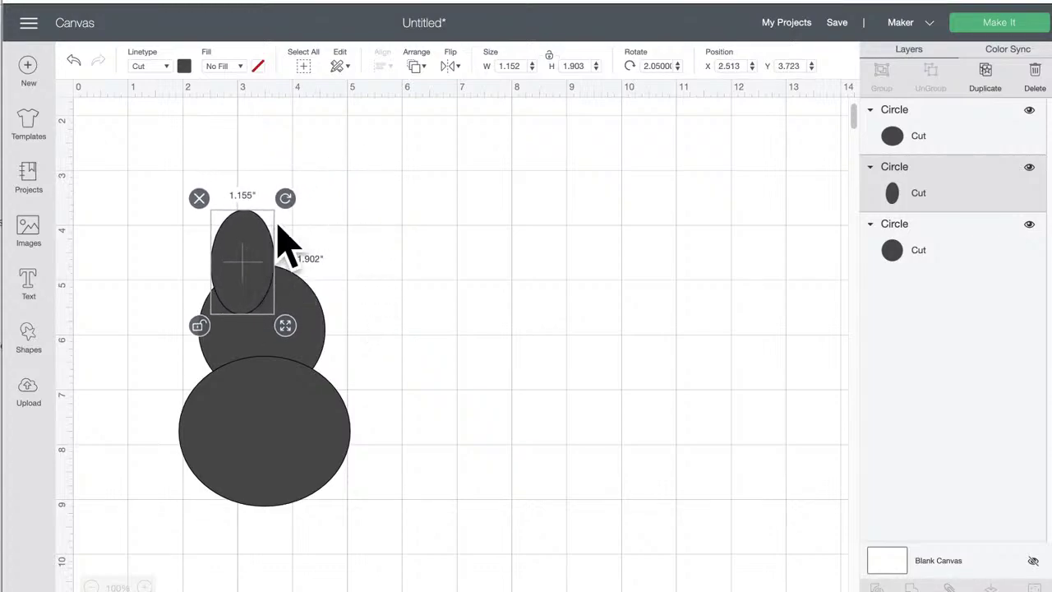
left_click_drag(281, 198, 245, 230)
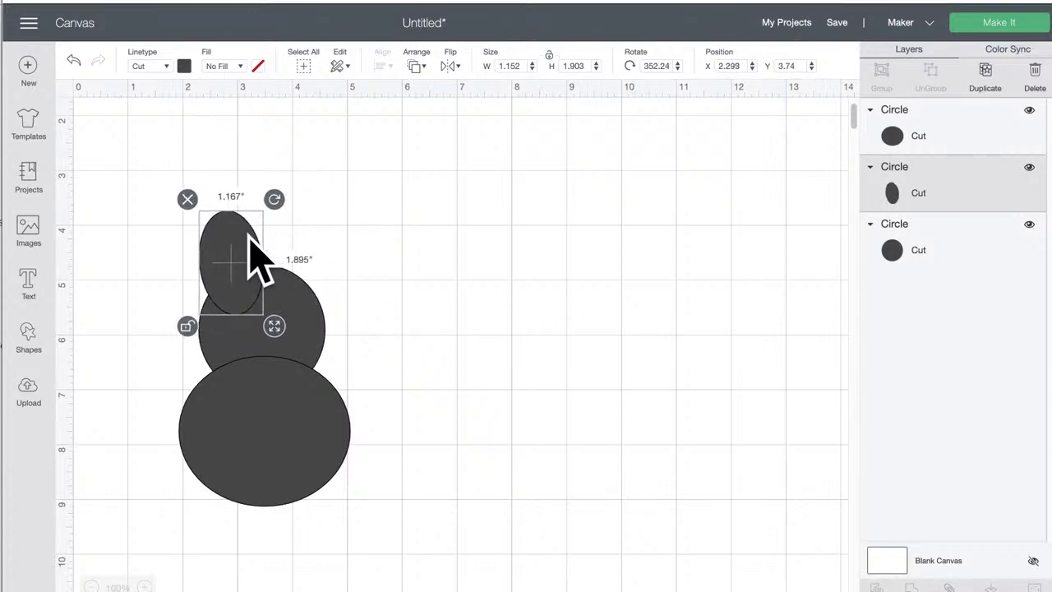
Step: Duplicate the ear, place the copy on the other side of the head and tilt it outward to mirror the first
left_click(986, 77)
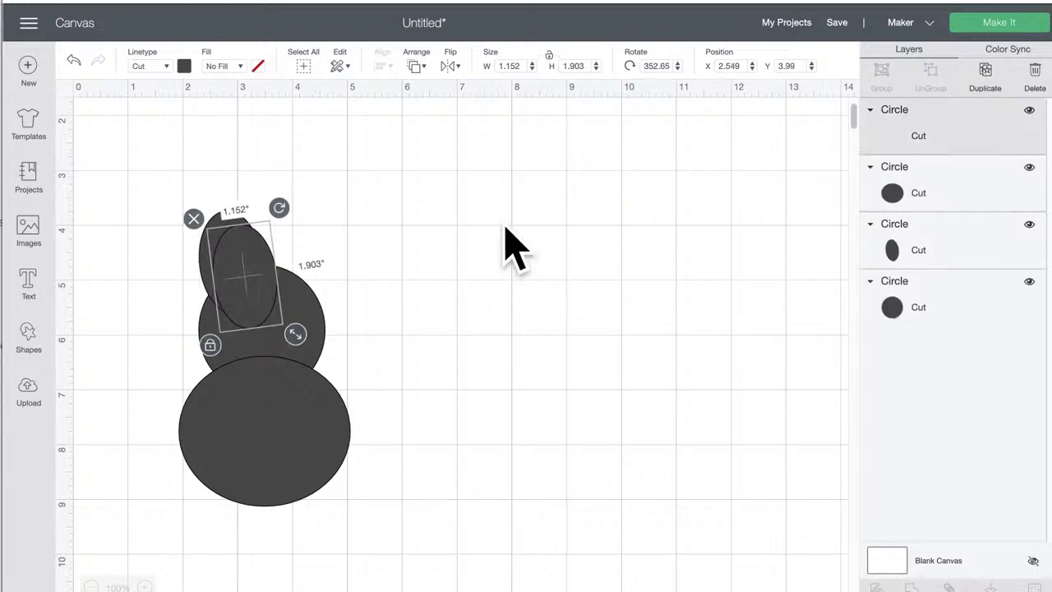
left_click_drag(272, 265, 337, 249)
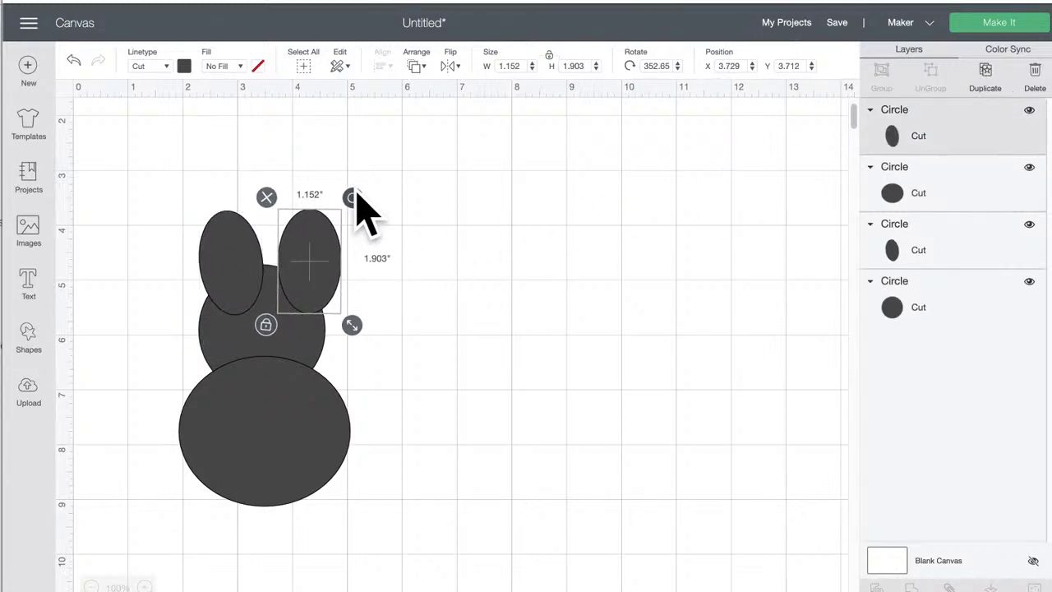
left_click_drag(370, 218, 376, 223)
left_click_drag(308, 247, 296, 251)
Step: Select all four bunny shapes and recolor them with the custom light pink #fb9bd3
left_click(431, 252)
left_click_drag(158, 145, 477, 493)
left_click(184, 66)
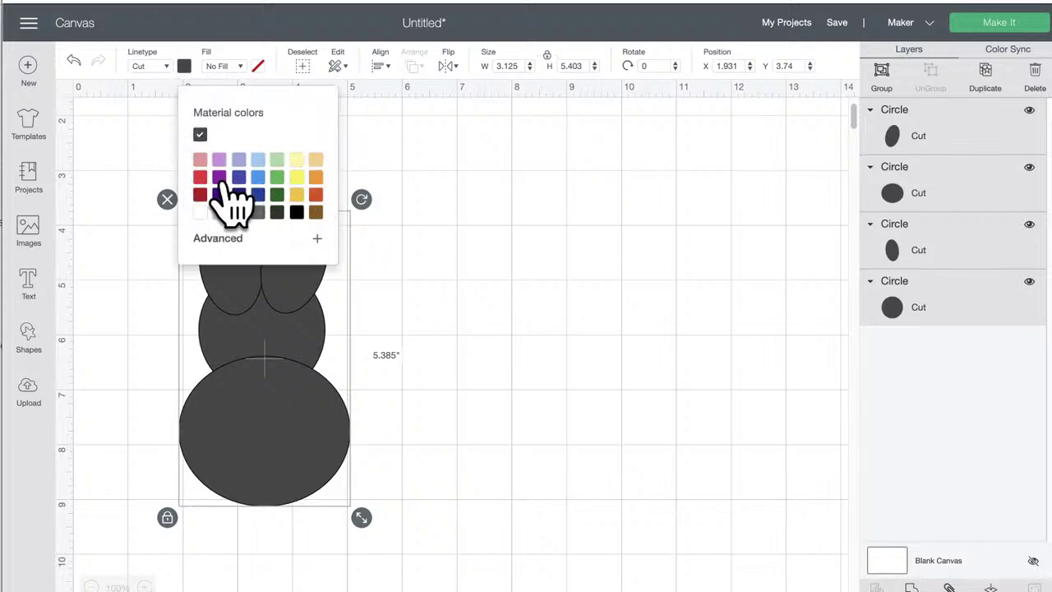
left_click(201, 178)
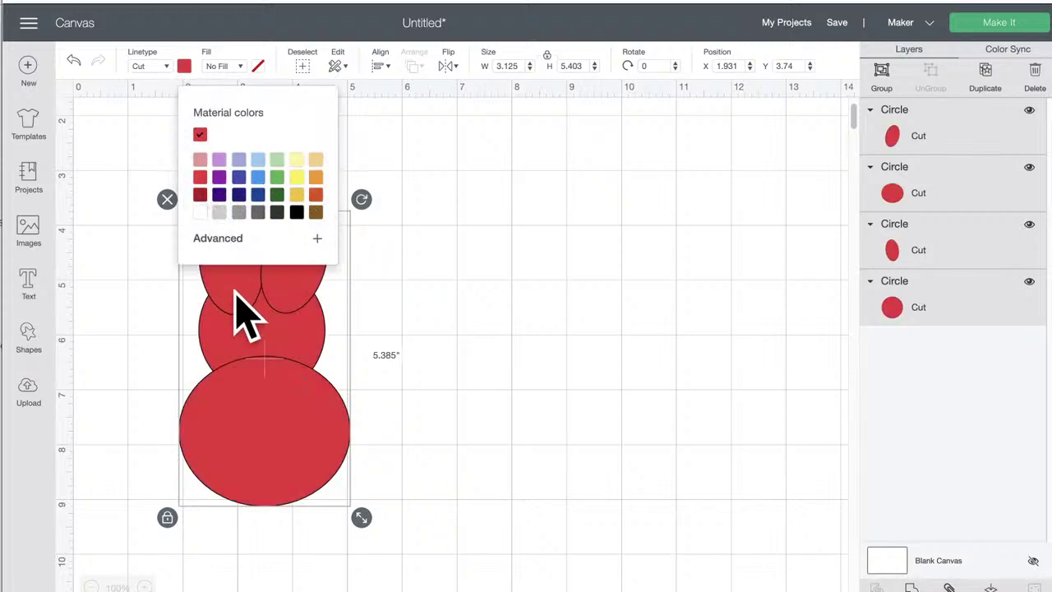
left_click(242, 238)
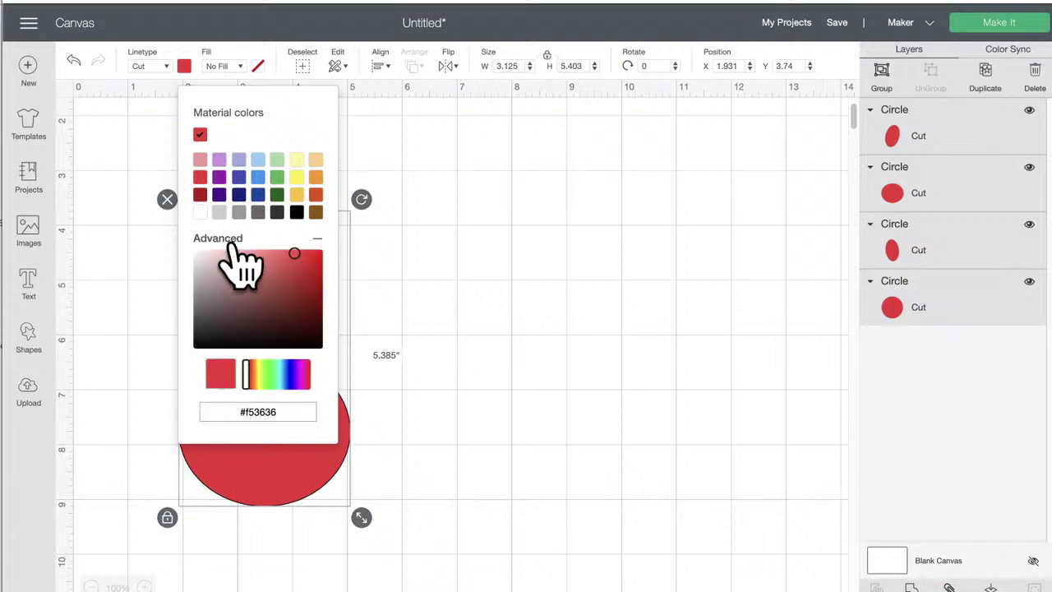
left_click(301, 375)
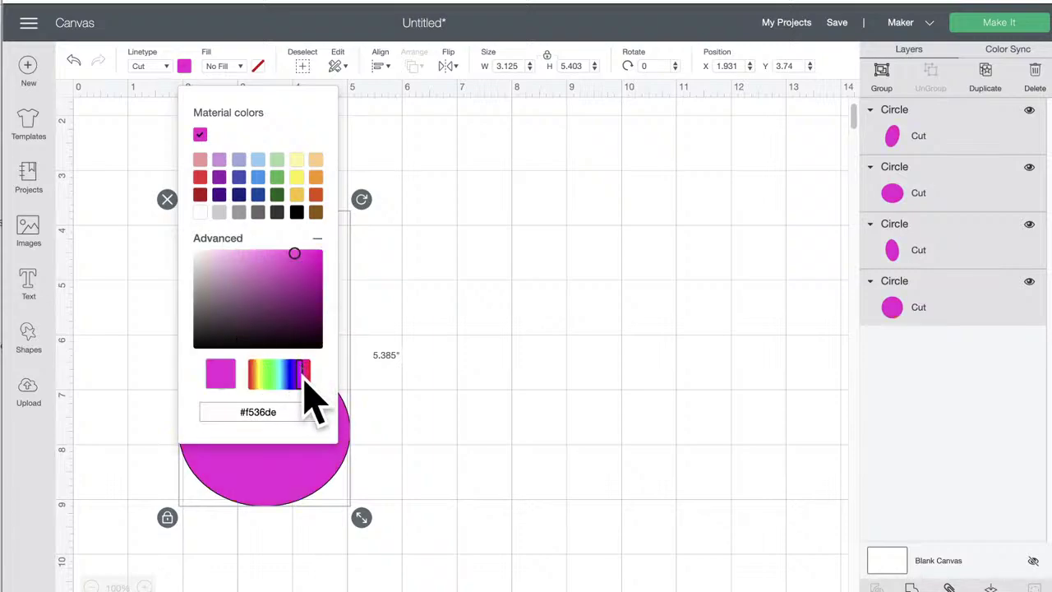
left_click_drag(304, 380, 309, 382)
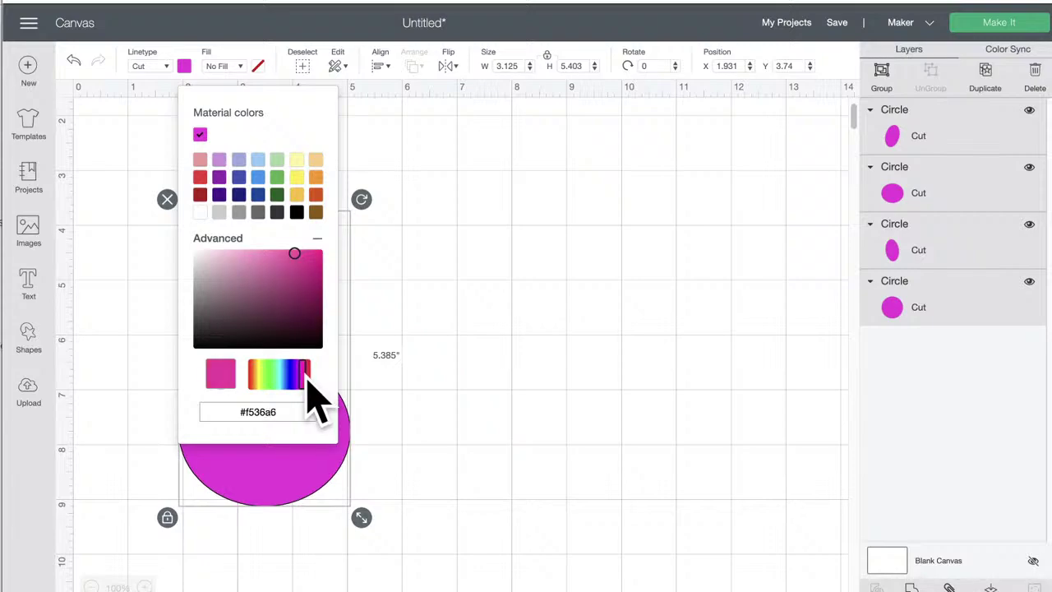
left_click(242, 251)
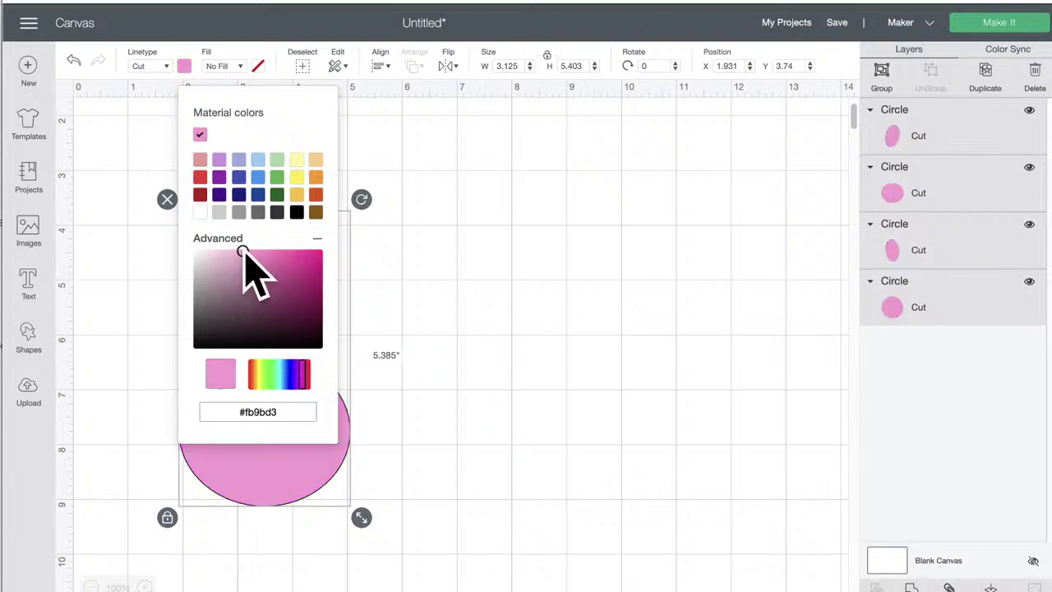
left_click(506, 243)
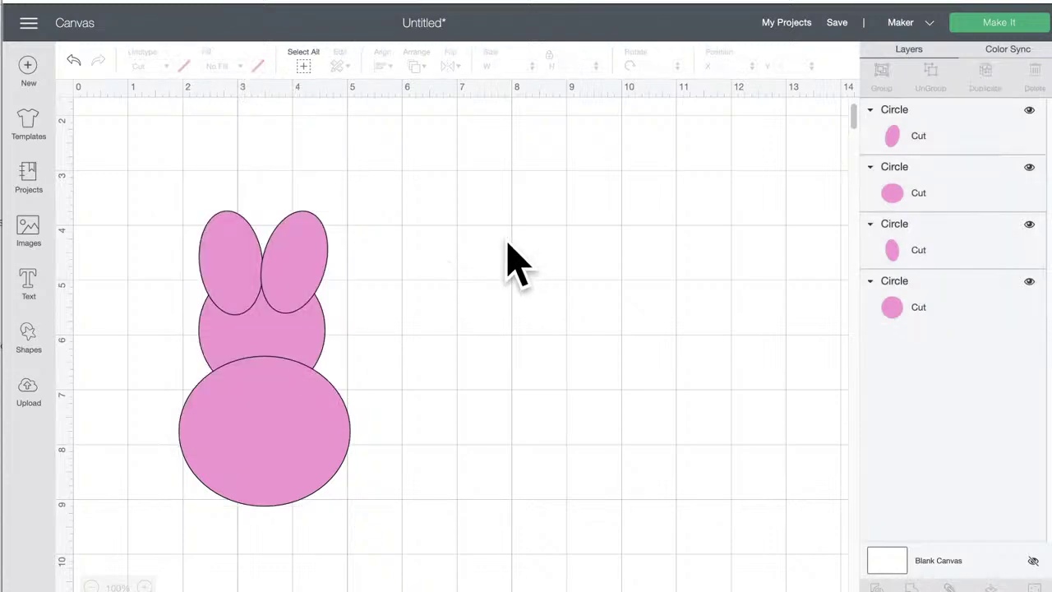
Step: Nudge both ears into place on top of the head and raise the body oval slightly to about Y 6.36 inches
left_click(317, 255)
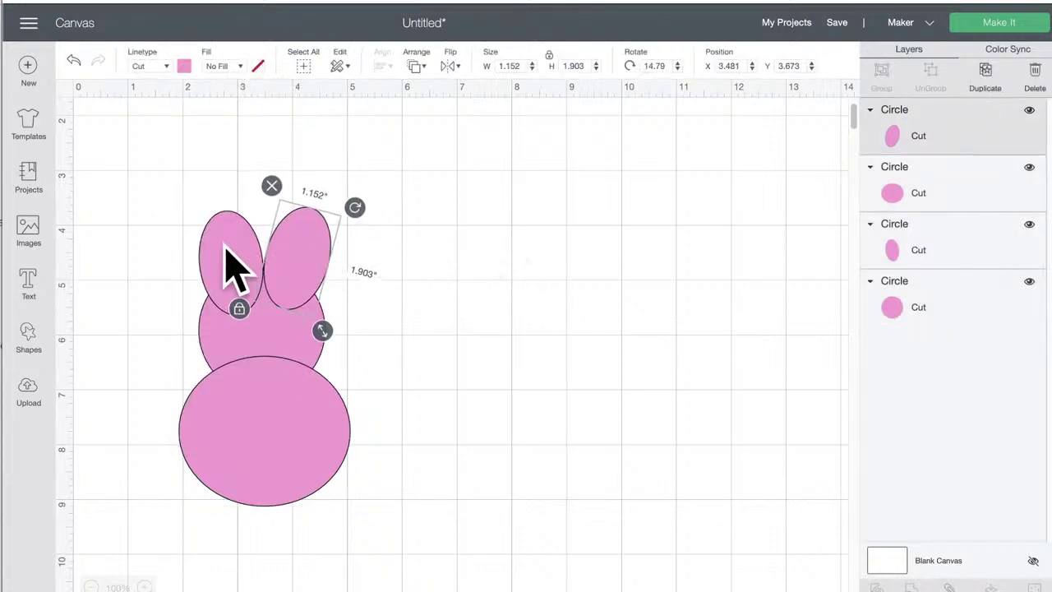
left_click_drag(226, 246, 222, 245)
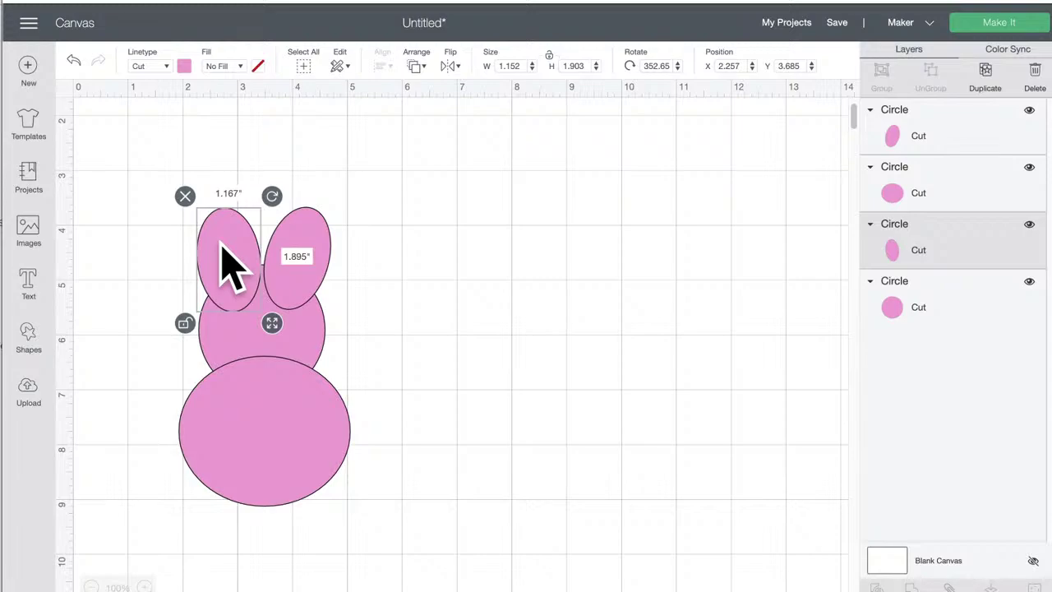
left_click(411, 259)
left_click_drag(294, 270, 293, 253)
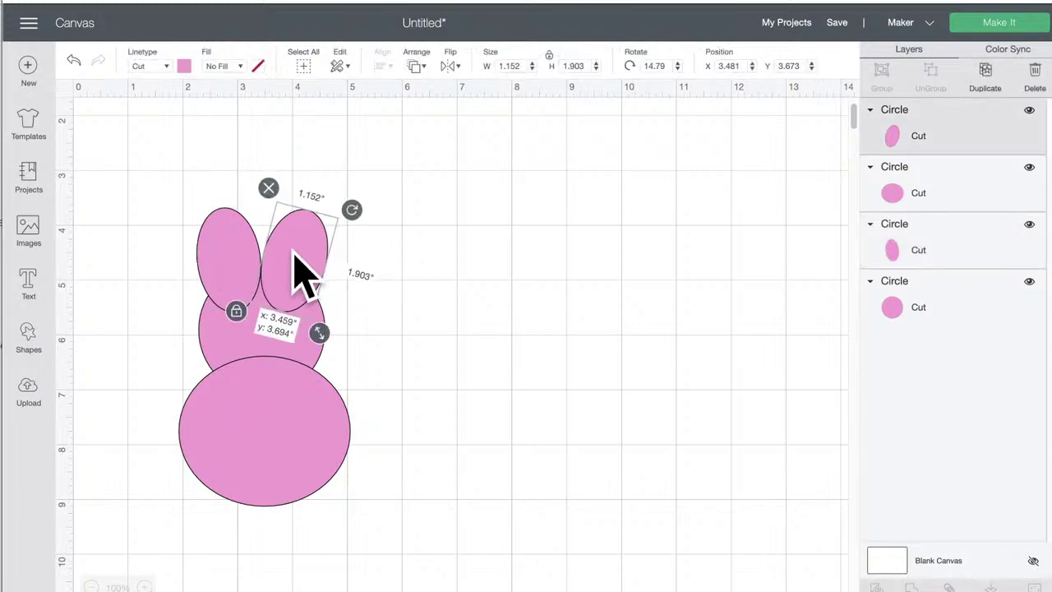
left_click(417, 267)
left_click(325, 464)
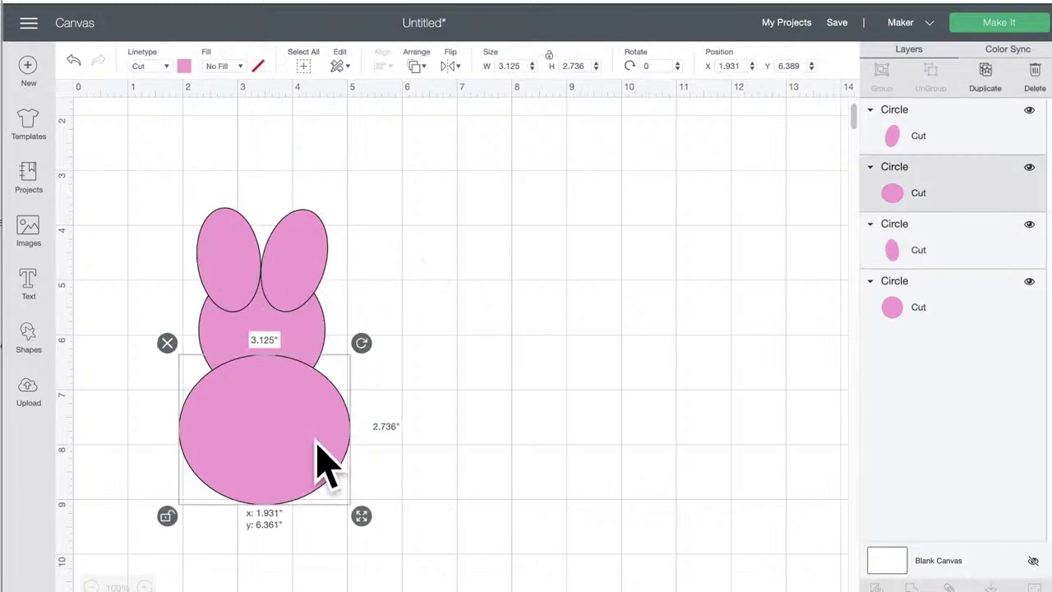
left_click(442, 423)
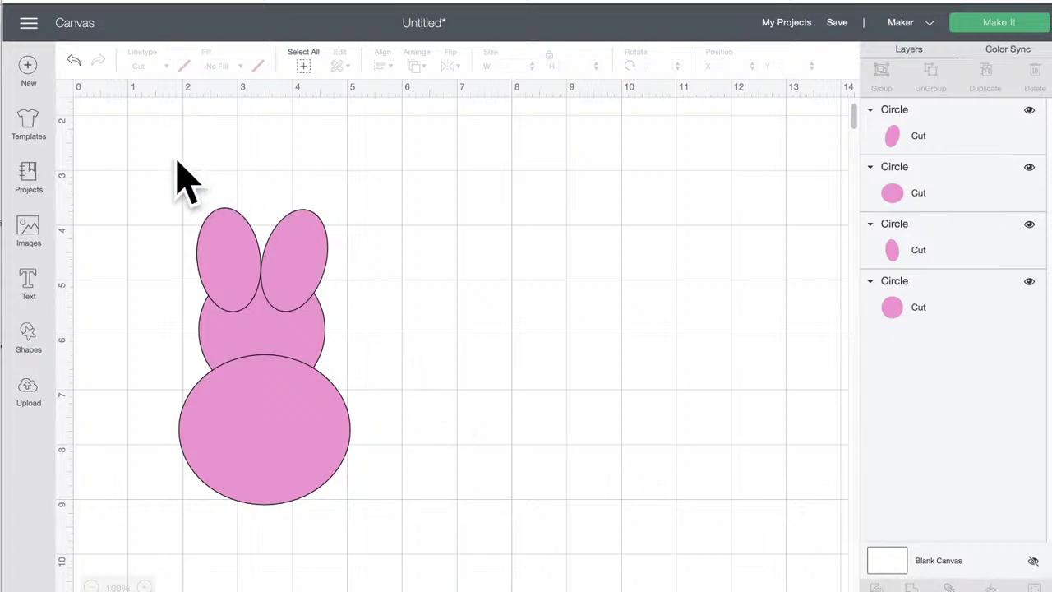
Step: Align the head and body circles with each other using Center Horizontally
left_click_drag(361, 522, 200, 347)
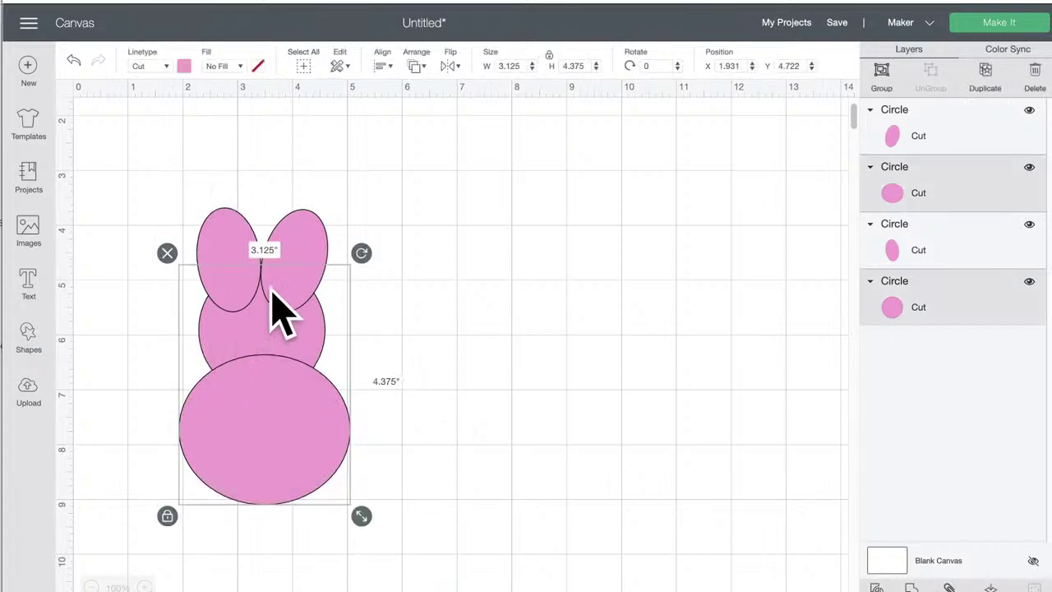
left_click(382, 67)
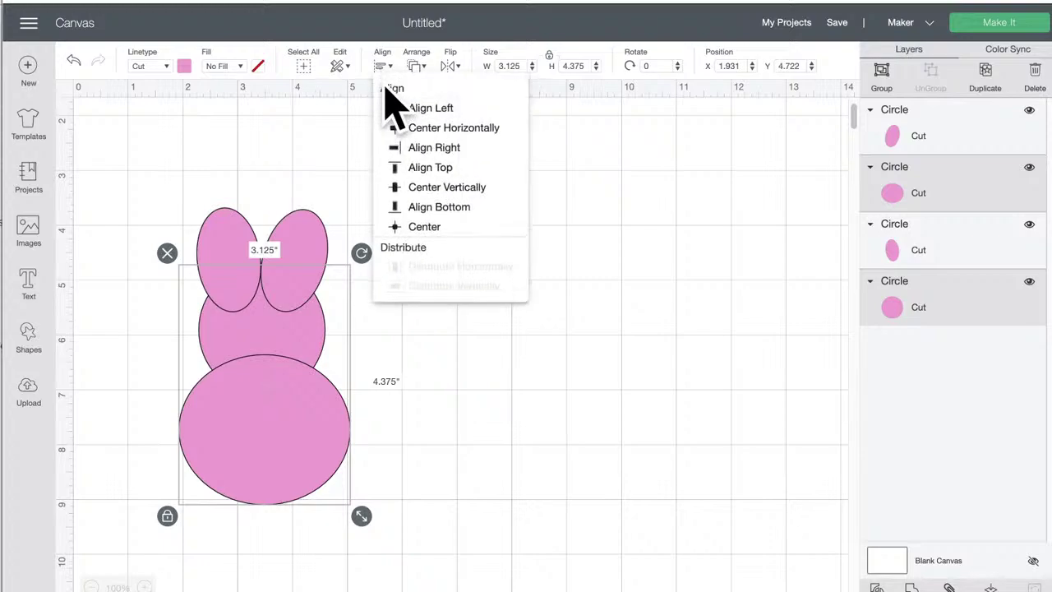
left_click(426, 129)
left_click(436, 283)
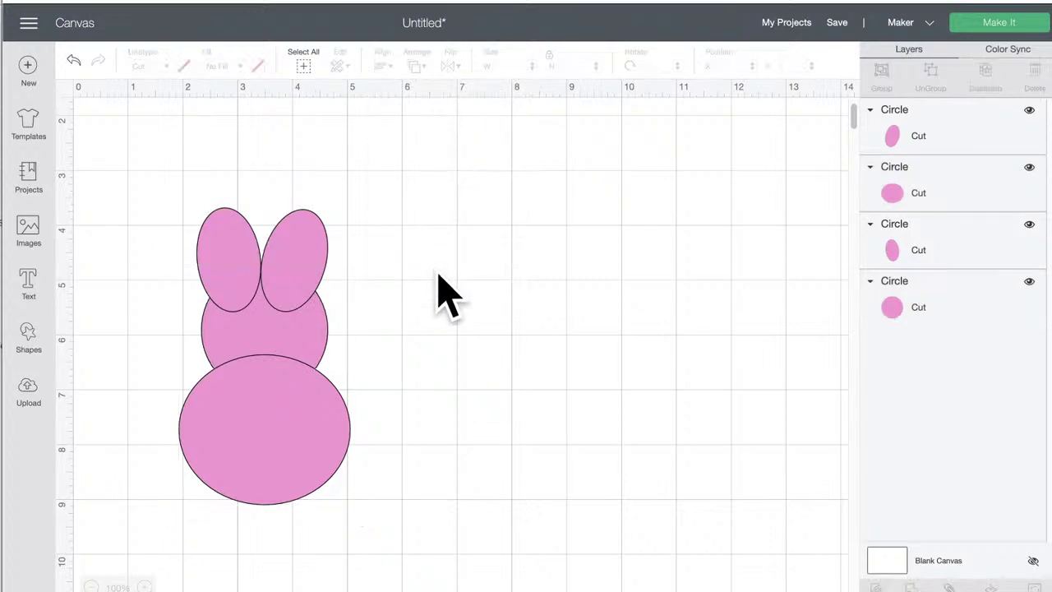
Step: Shift both ears slightly so they sit centered over the head, with the left ear at about X 2.33 inches
left_click(323, 269)
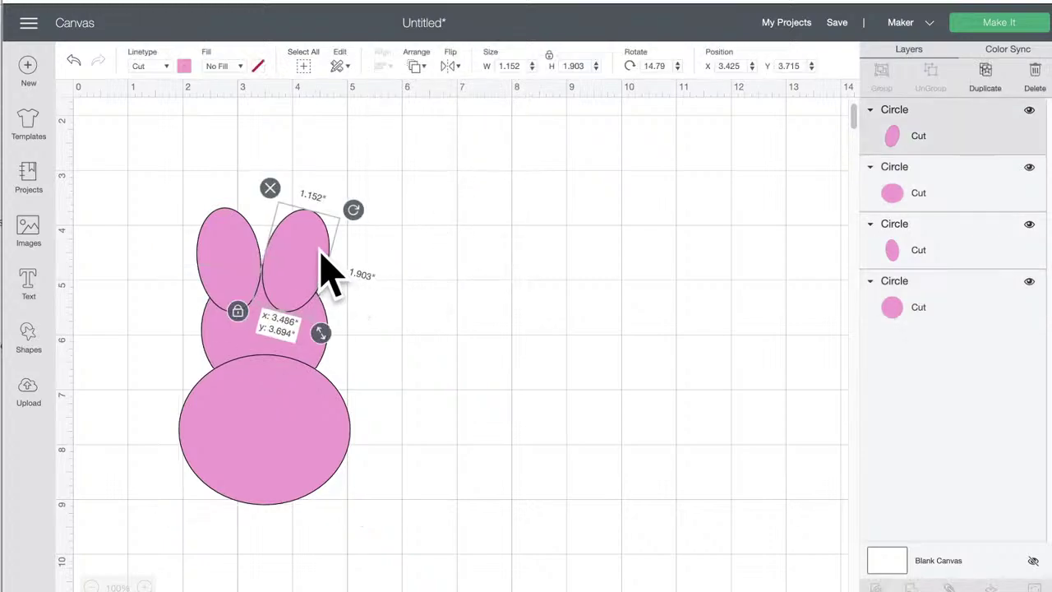
left_click(248, 251)
left_click_drag(245, 243, 247, 244)
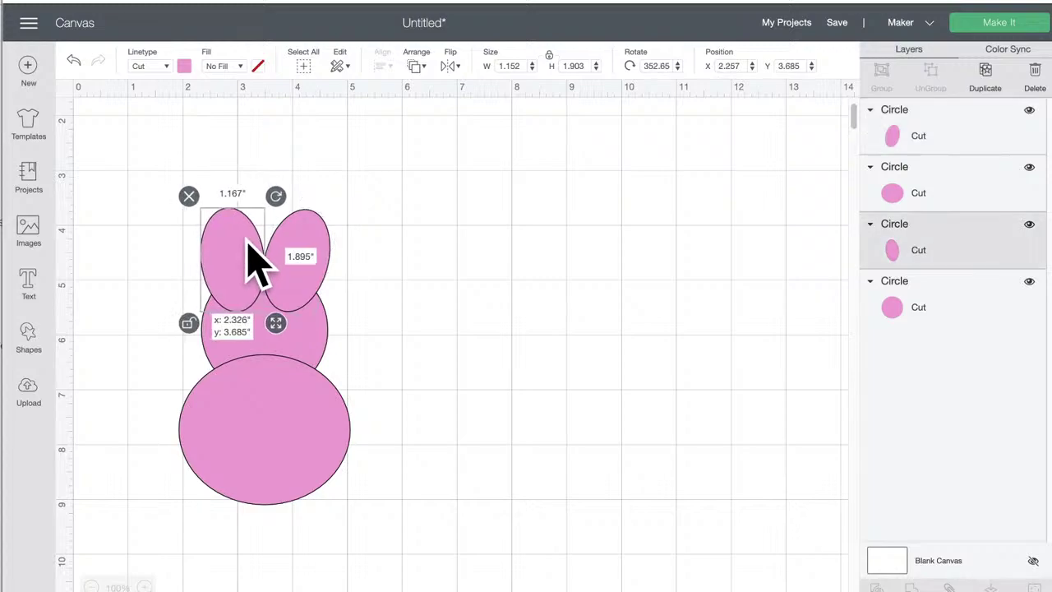
left_click(509, 322)
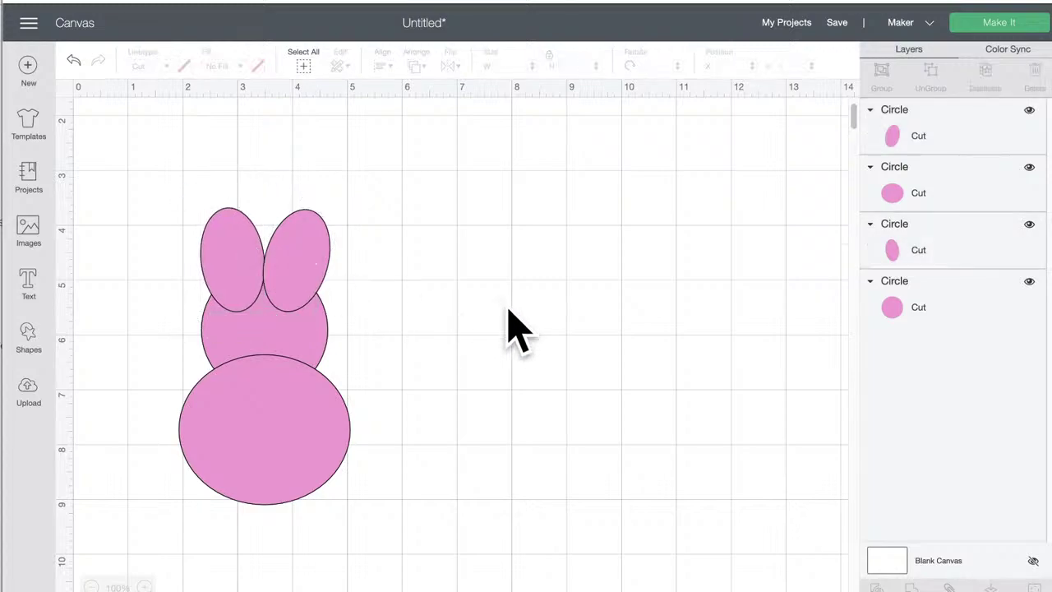
Step: Reshape the body oval to about 2.94 by 3.15 inches and reposition it under the head
left_click(329, 464)
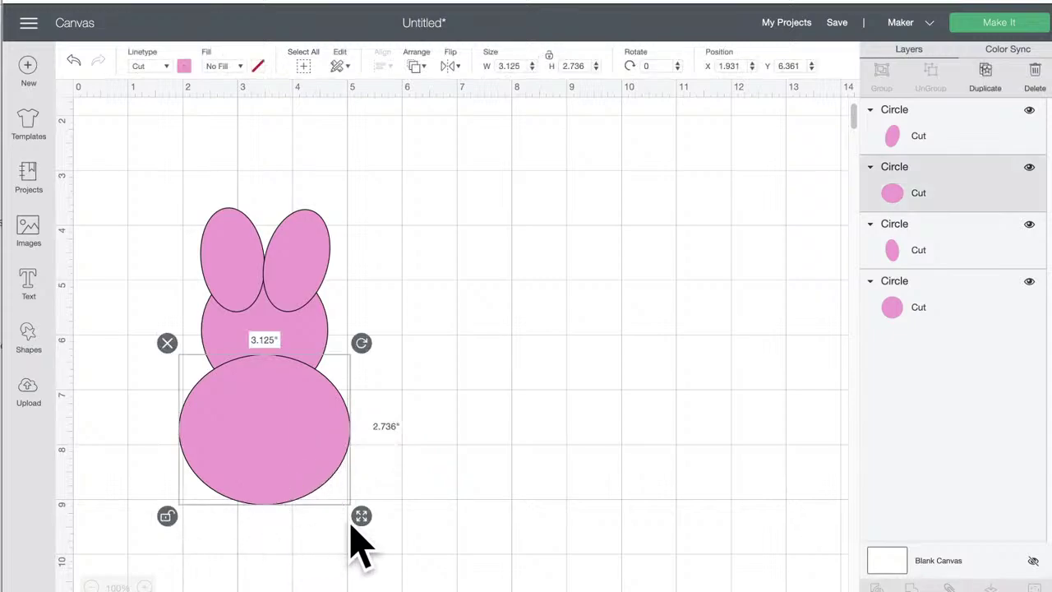
left_click_drag(360, 516, 351, 539)
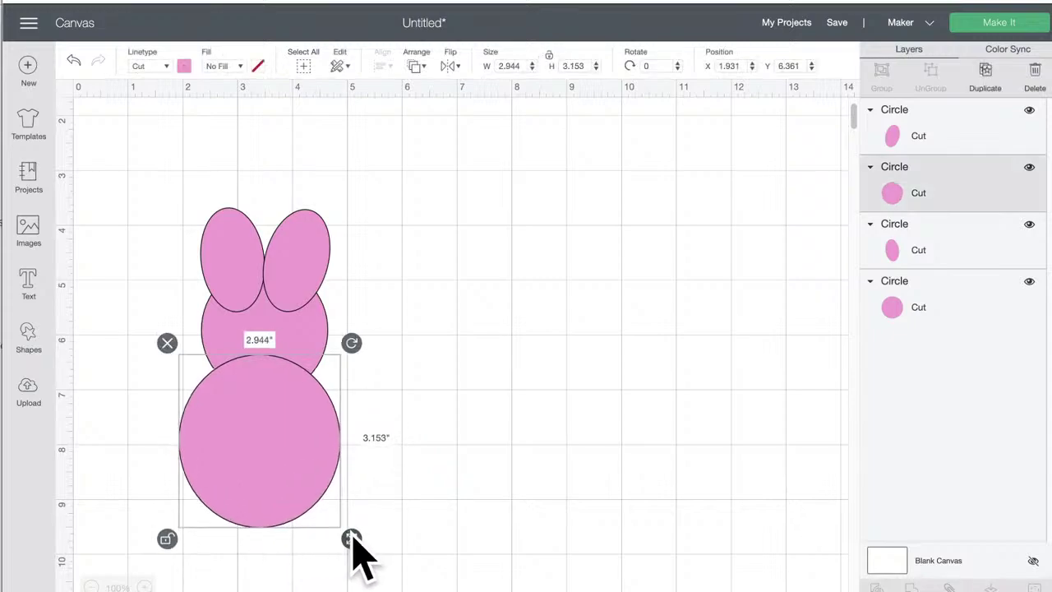
left_click_drag(305, 477, 307, 474)
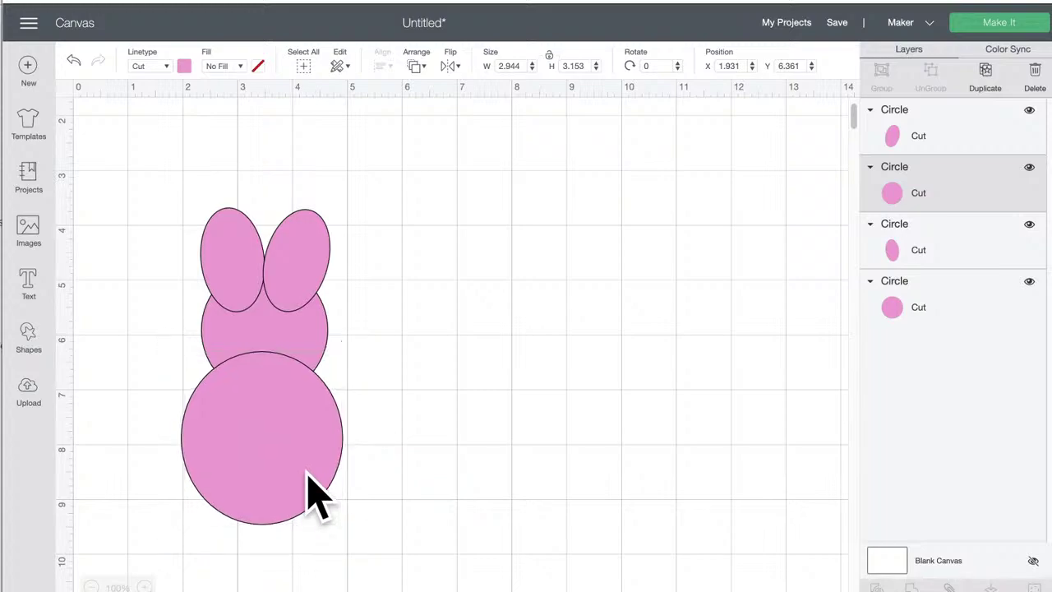
Step: Weld the ears, head and body into a single bunny silhouette
left_click(387, 444)
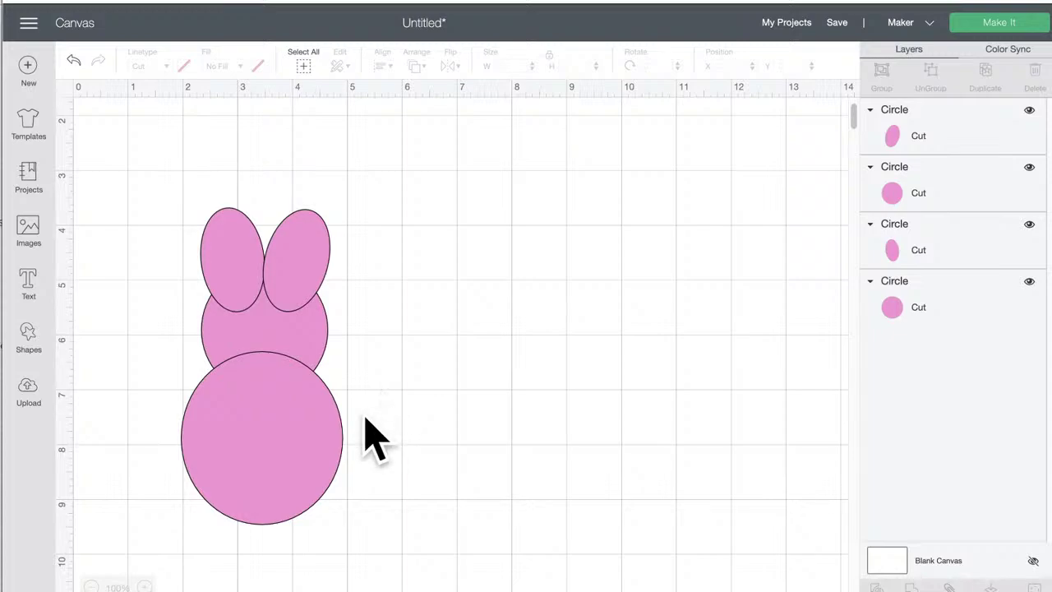
left_click_drag(383, 497, 181, 138)
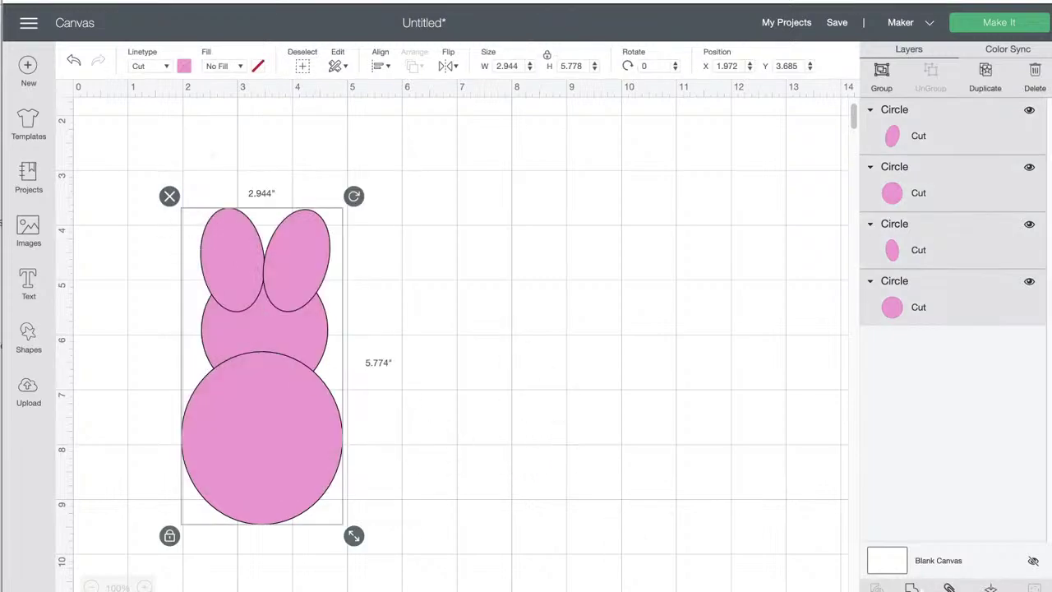
left_click(911, 587)
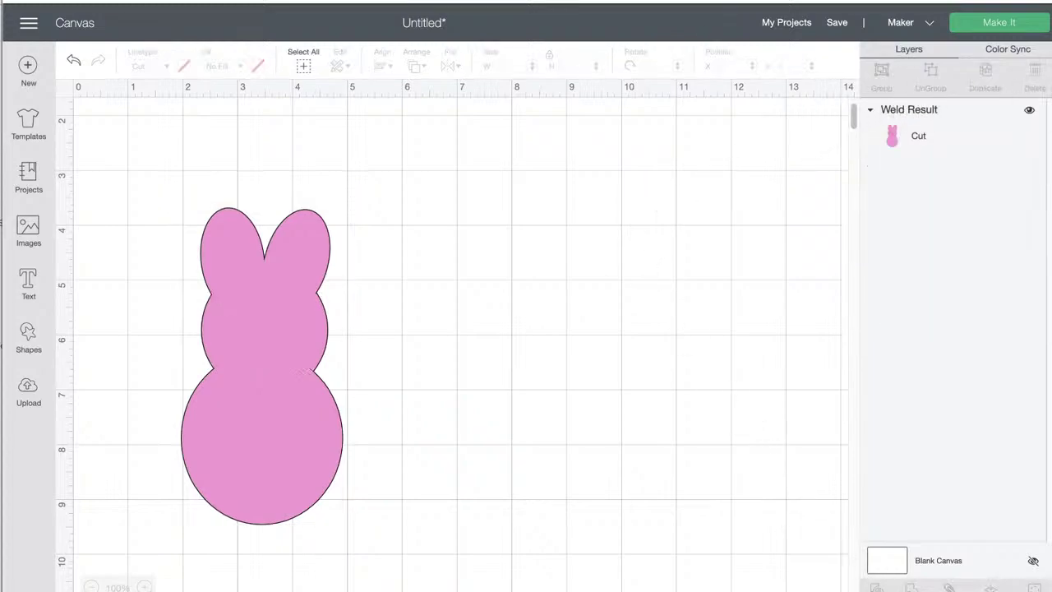
Step: Bring the Pinterest window beside the canvas, compare the bunny with the Chillin With My Peeps pin and move the window away again
left_click_drag(1051, 33, 904, 66)
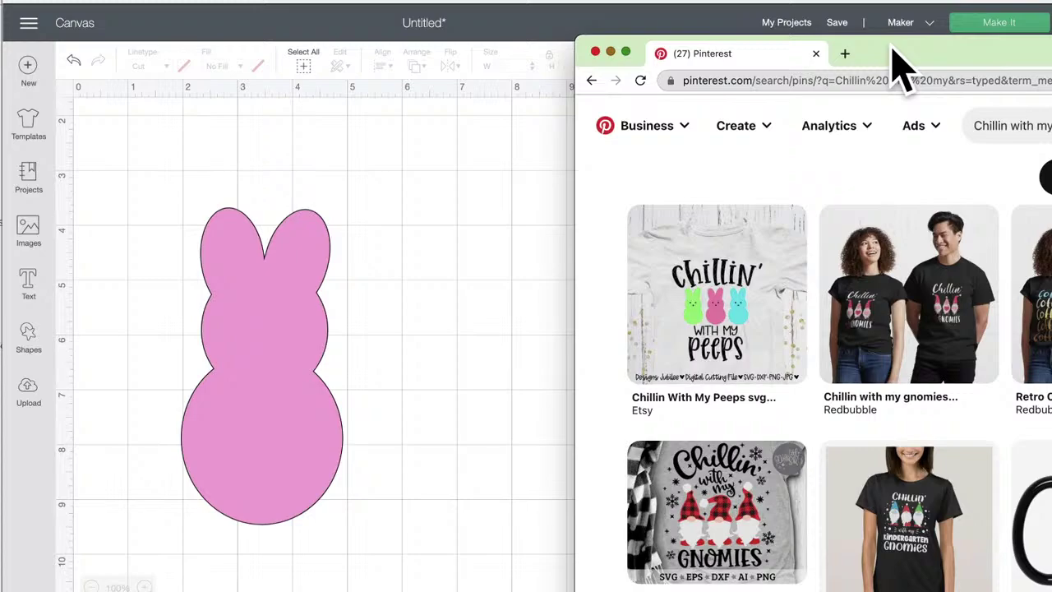
left_click_drag(893, 47, 895, 48)
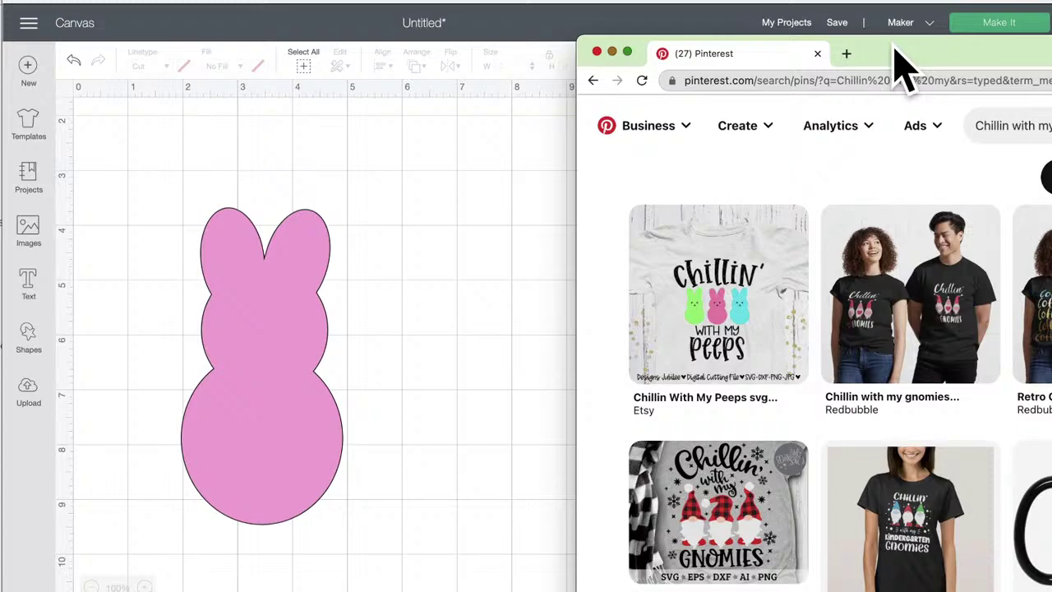
left_click_drag(894, 48, 1051, 46)
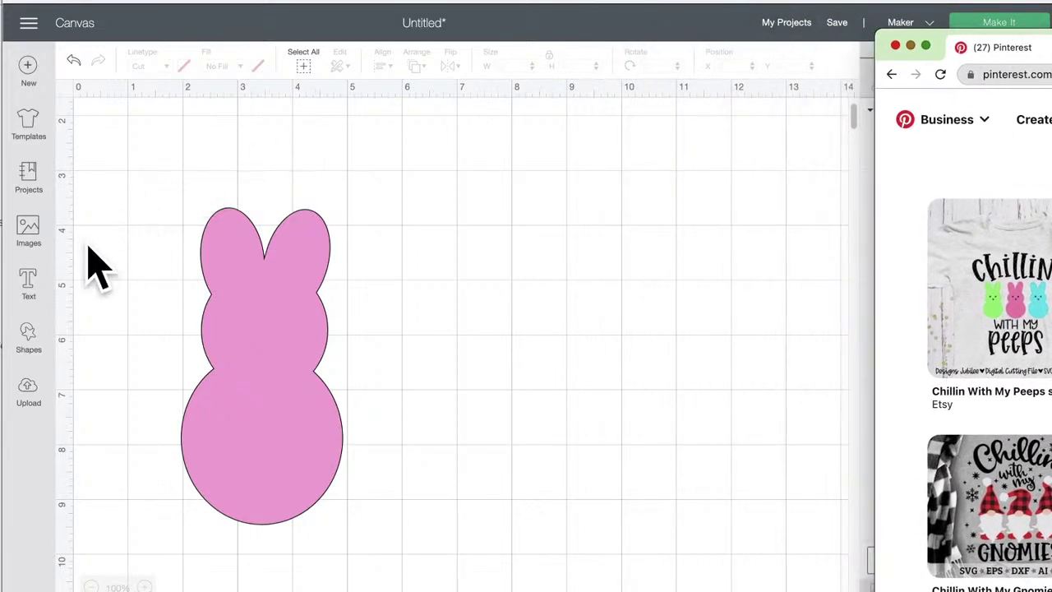
Step: Search all Cricut images for "peep" and look through the results for bunny and chillin' designs
left_click(45, 238)
left_click(29, 230)
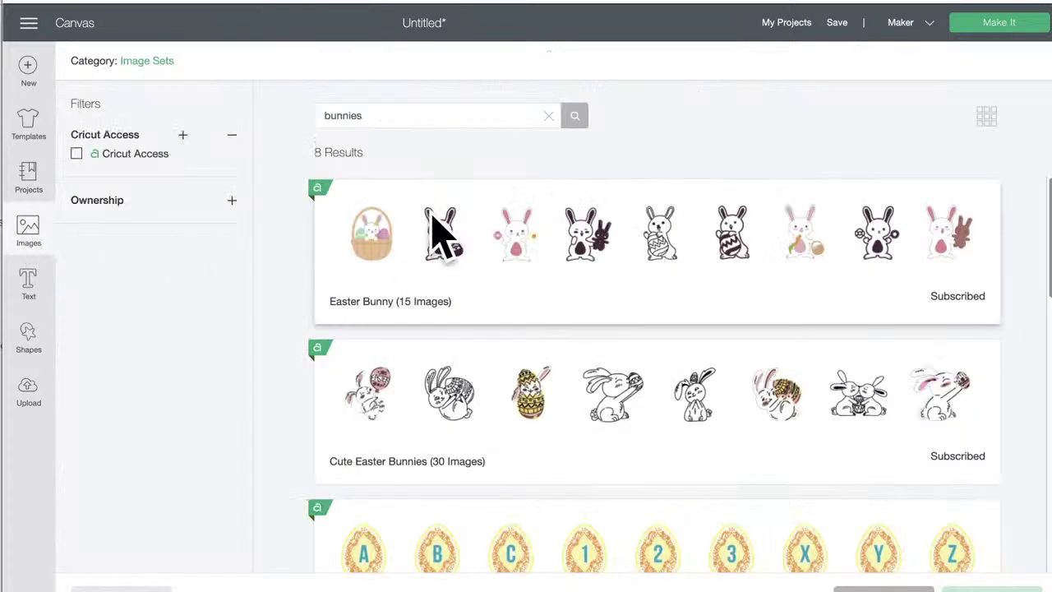
left_click(147, 62)
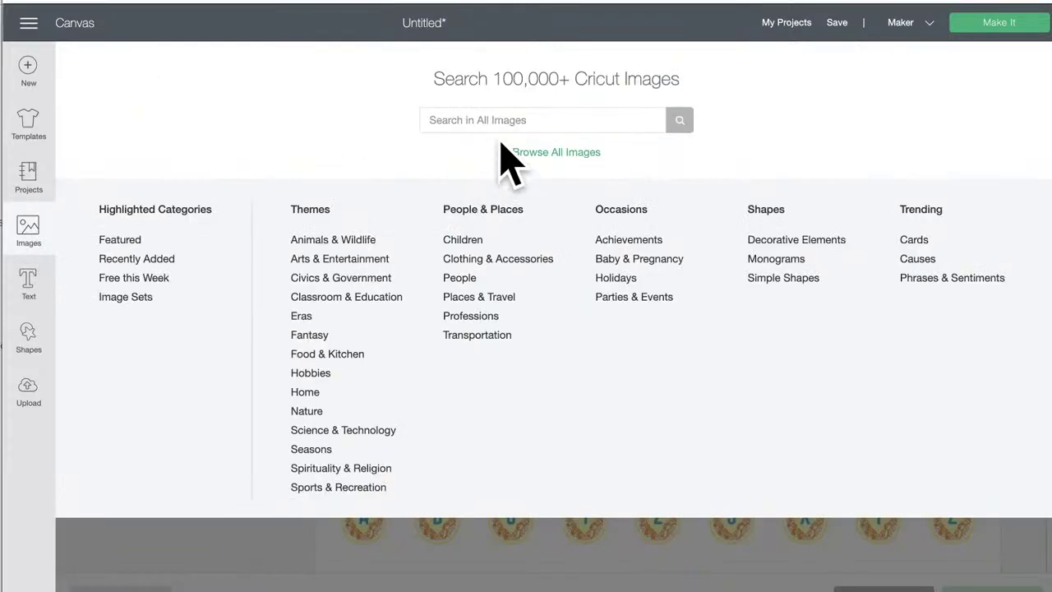
left_click(485, 121)
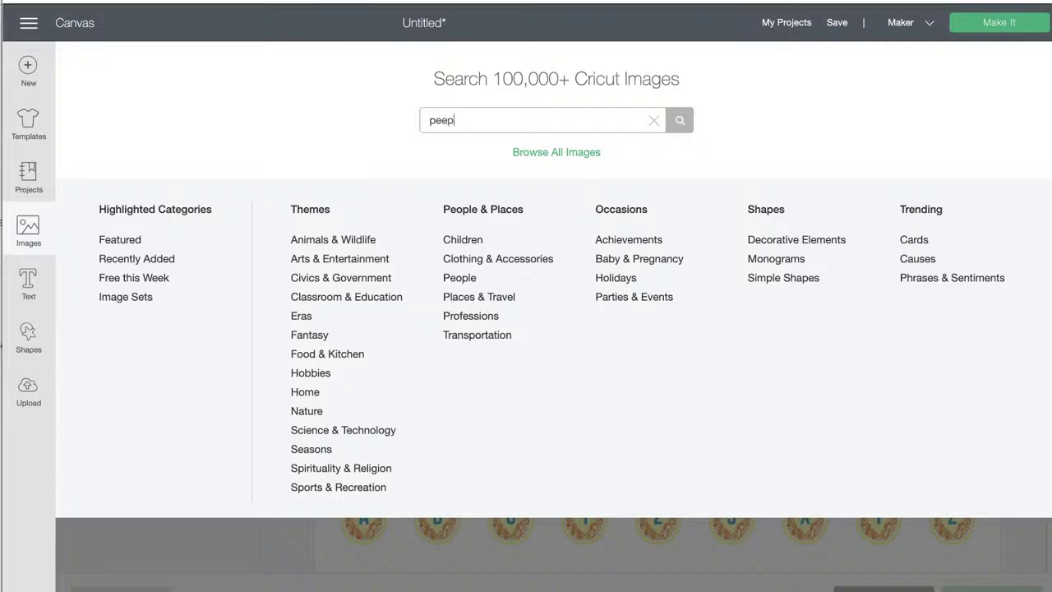
key("Return")
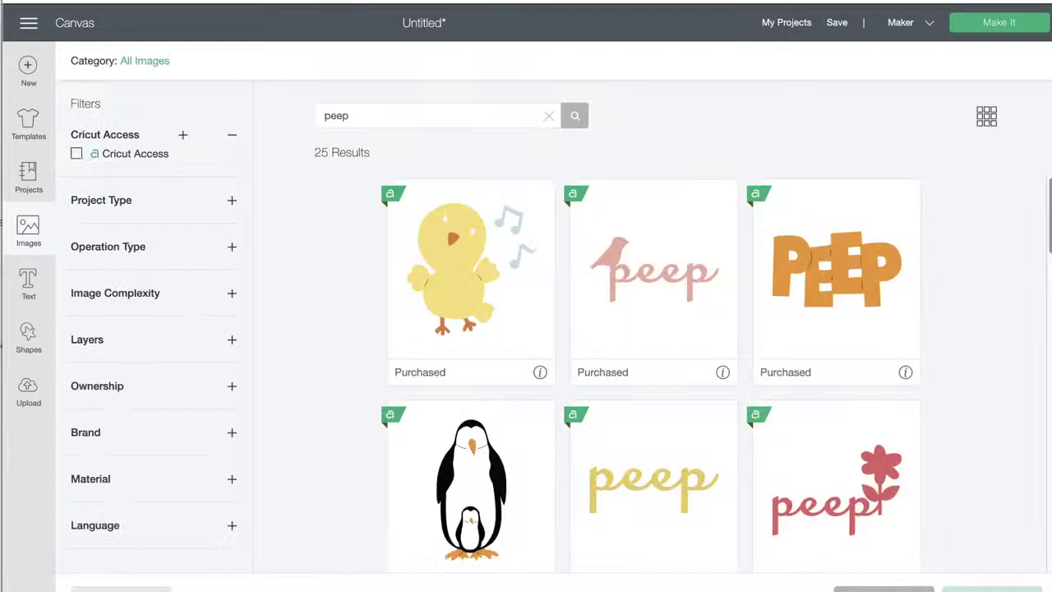
scroll(700, 399, "down", 6)
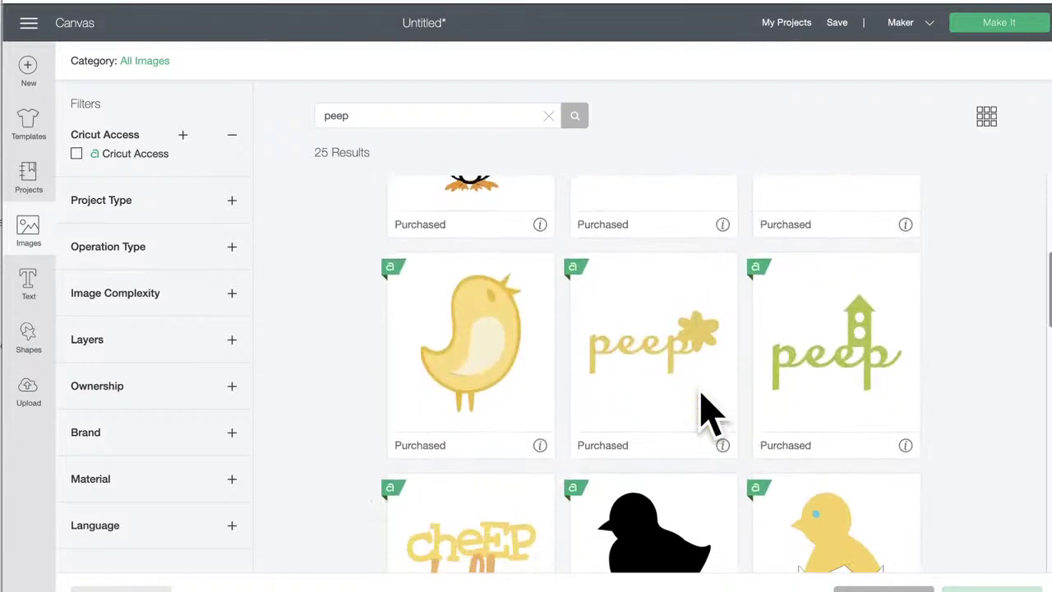
scroll(705, 408, "down", 6)
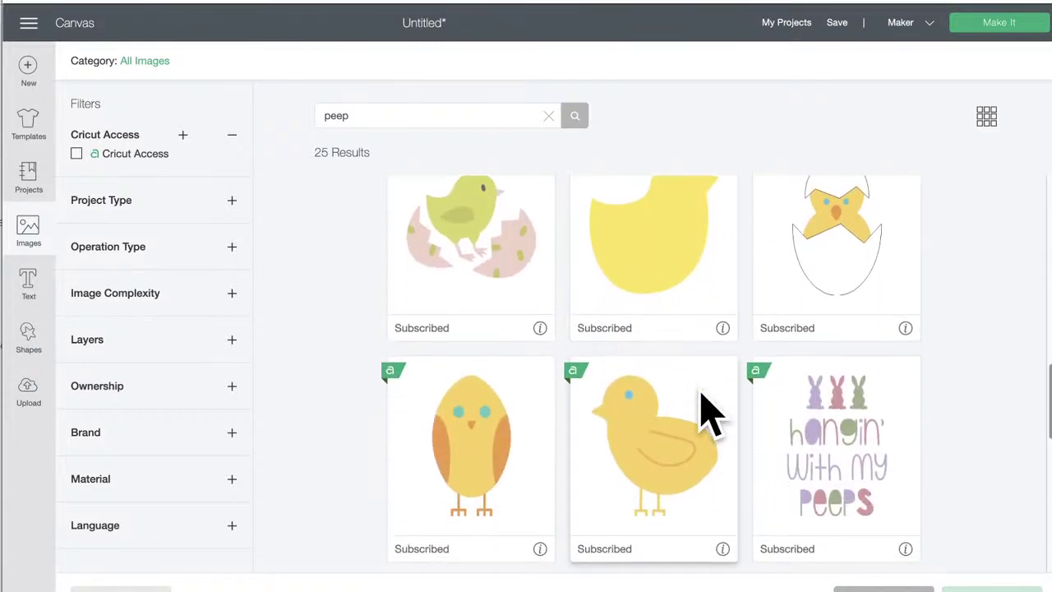
scroll(705, 408, "down", 2)
scroll(705, 411, "down", 1)
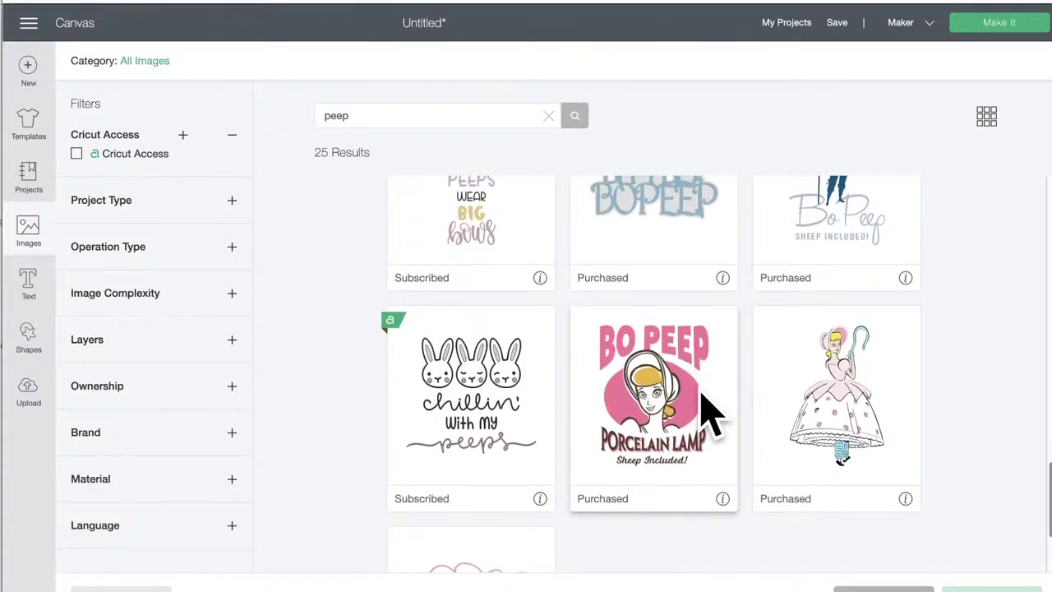
scroll(705, 411, "up", 2)
scroll(705, 411, "down", 2)
scroll(705, 411, "down", 3)
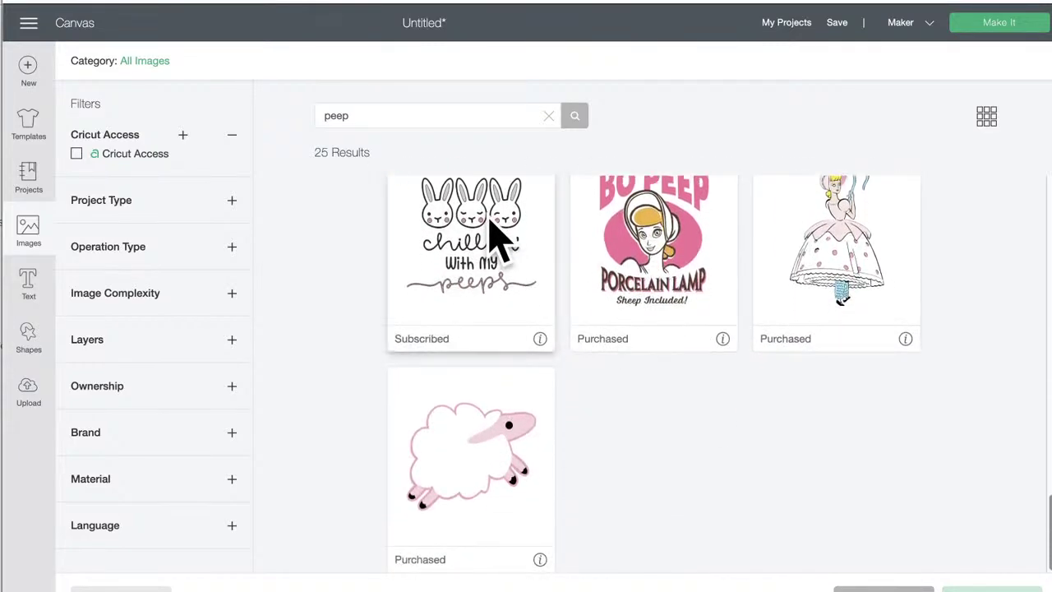
Step: Look back through the peep image results for design ideas and return to the canvas
scroll(498, 236, "up", 5)
scroll(497, 237, "up", 5)
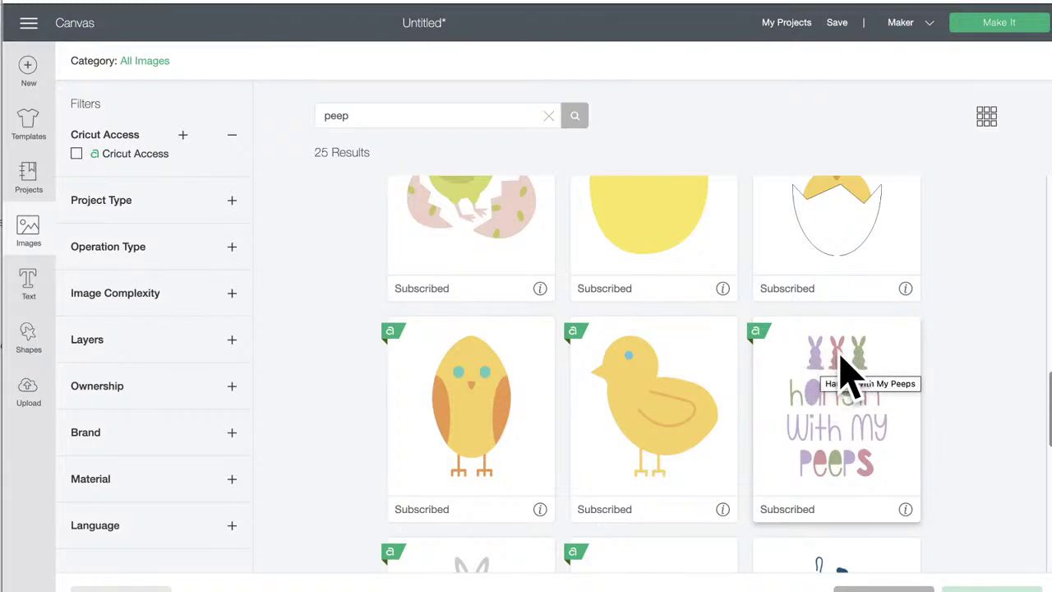
scroll(615, 278, "up", 5)
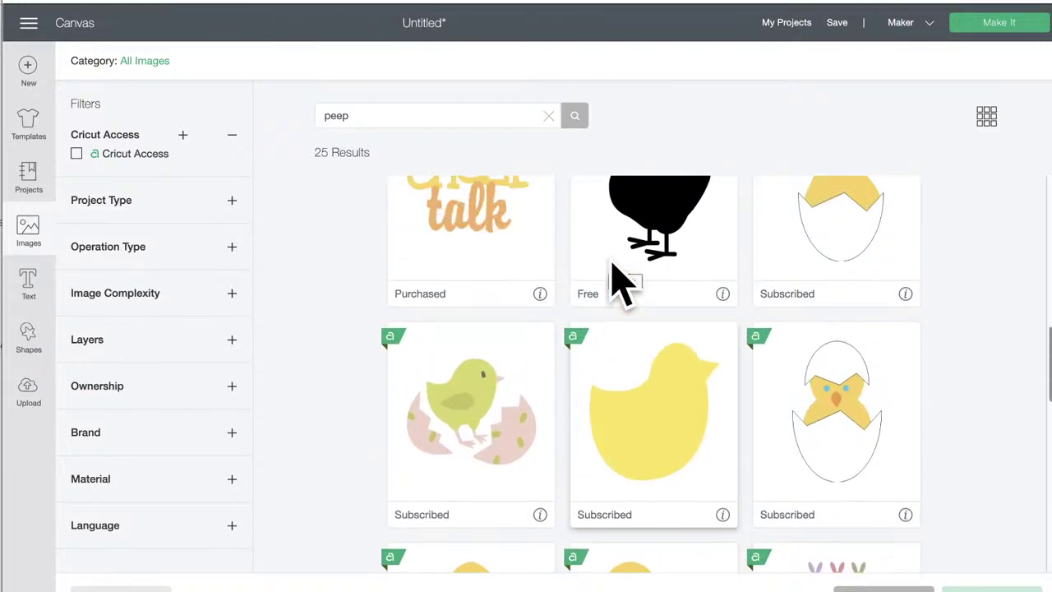
scroll(616, 277, "up", 5)
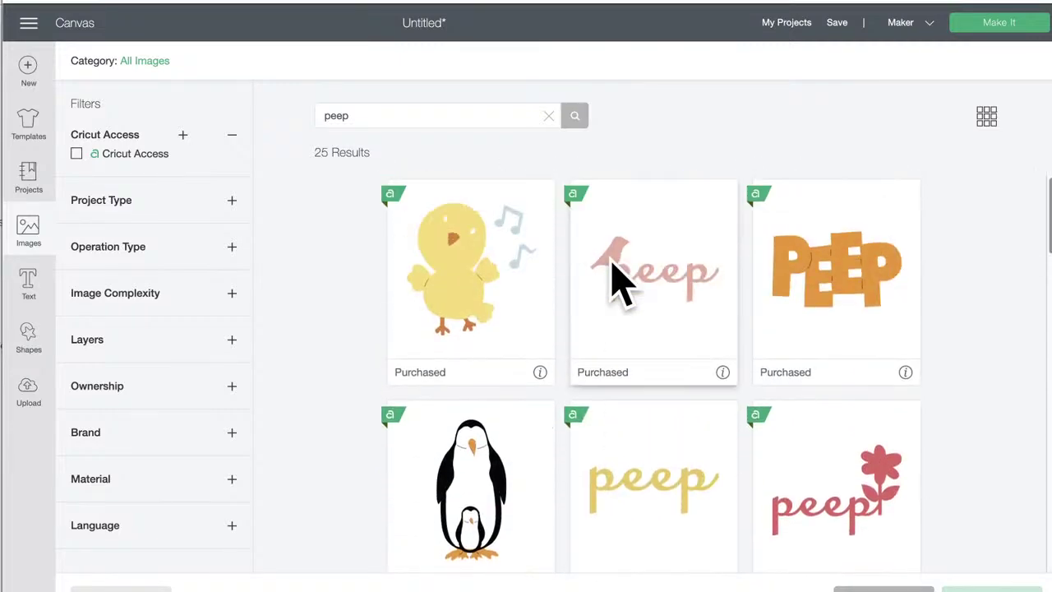
left_click(27, 234)
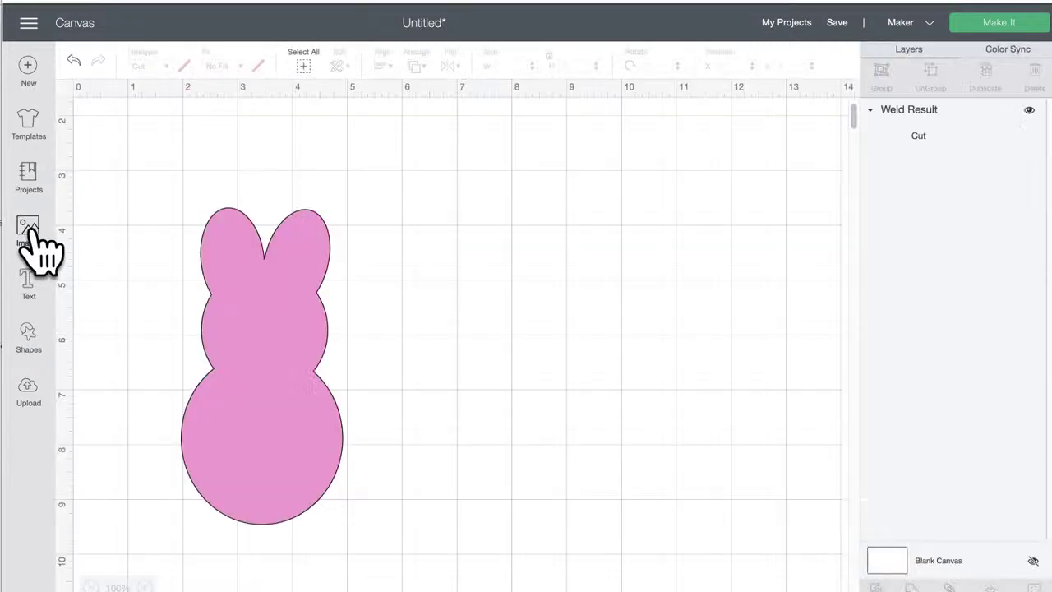
Step: Shift the bunny slightly, add a circle reshaped into an oval about 0.29 by 0.22 inches, and place it on the face as an eye
left_click_drag(287, 376, 329, 383)
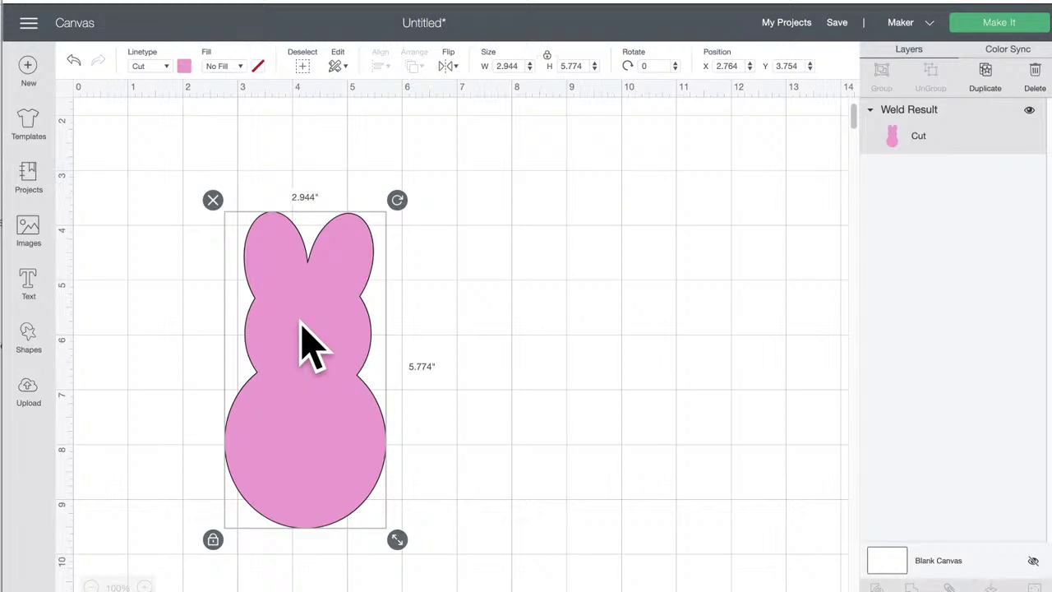
left_click(26, 331)
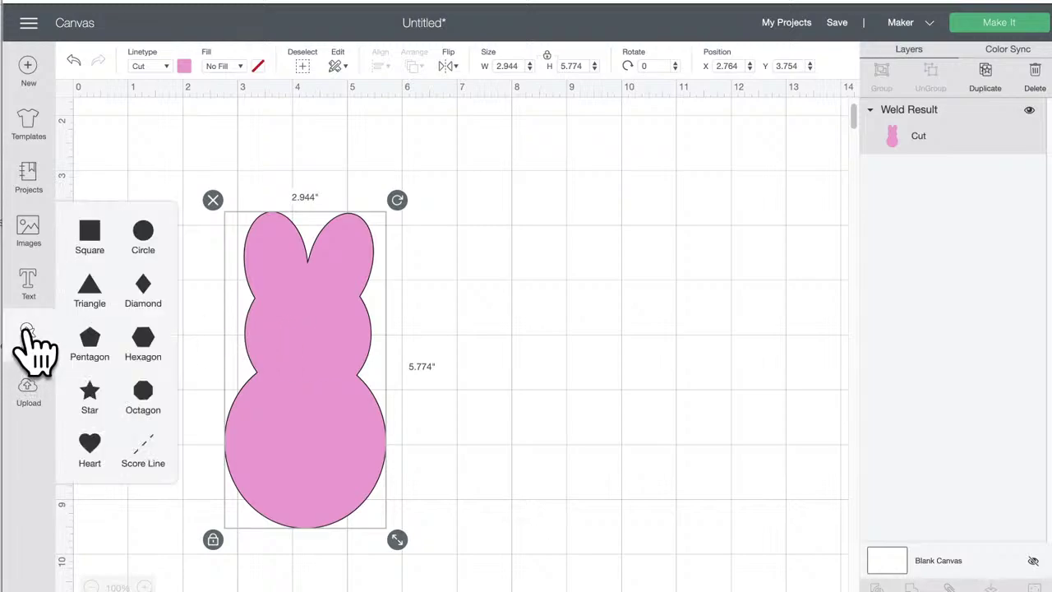
left_click(144, 232)
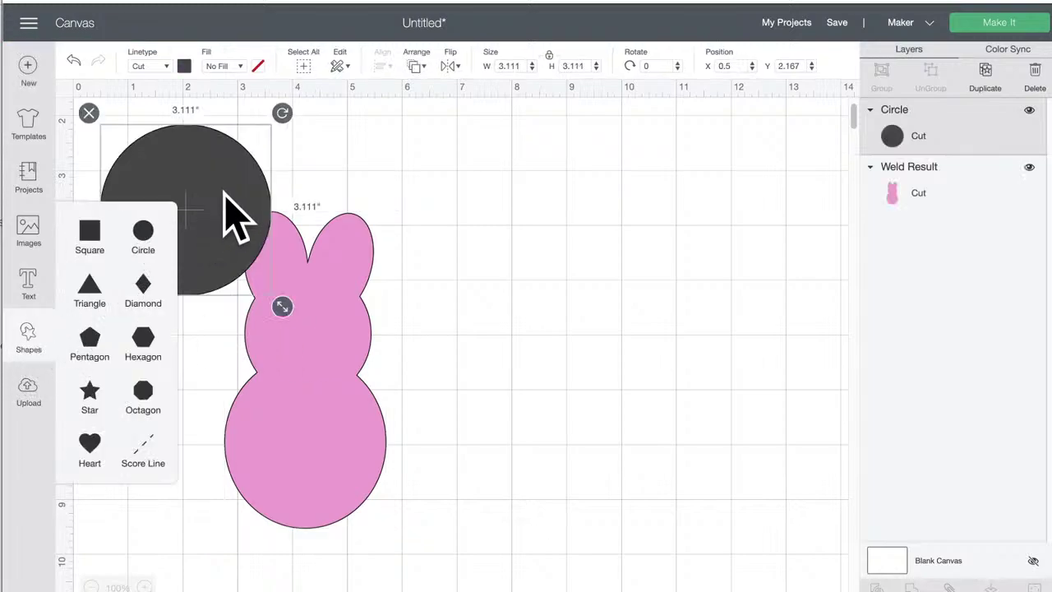
left_click_drag(225, 194, 585, 336)
left_click_drag(641, 451, 490, 289)
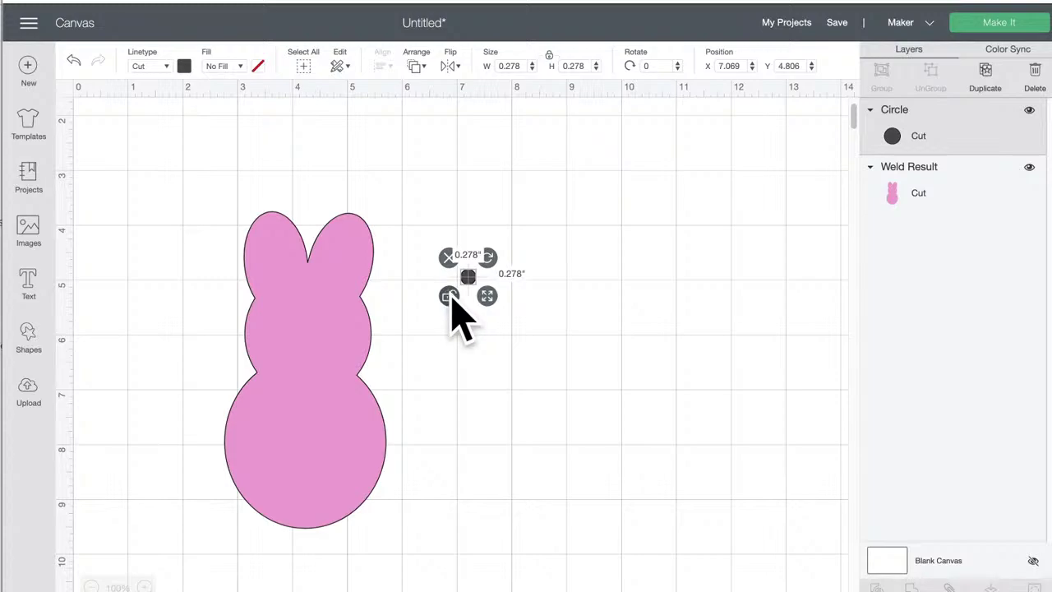
left_click(449, 297)
left_click_drag(486, 298, 311, 319)
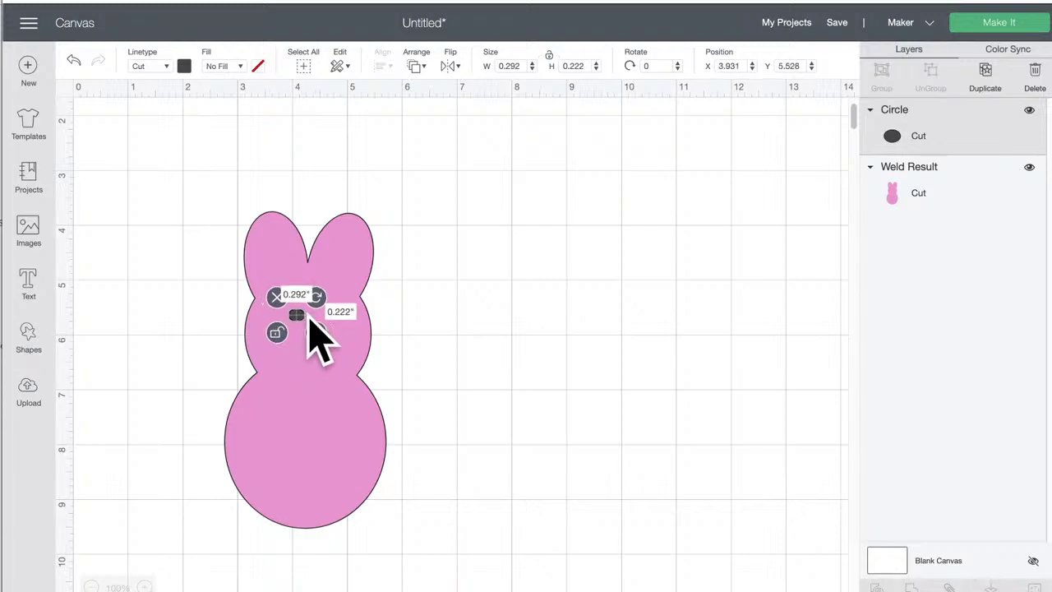
Step: Duplicate the eye oval twice, and rotate one copy about 93 degrees and reshape it into a rounder nose
left_click(989, 92)
left_click(989, 92)
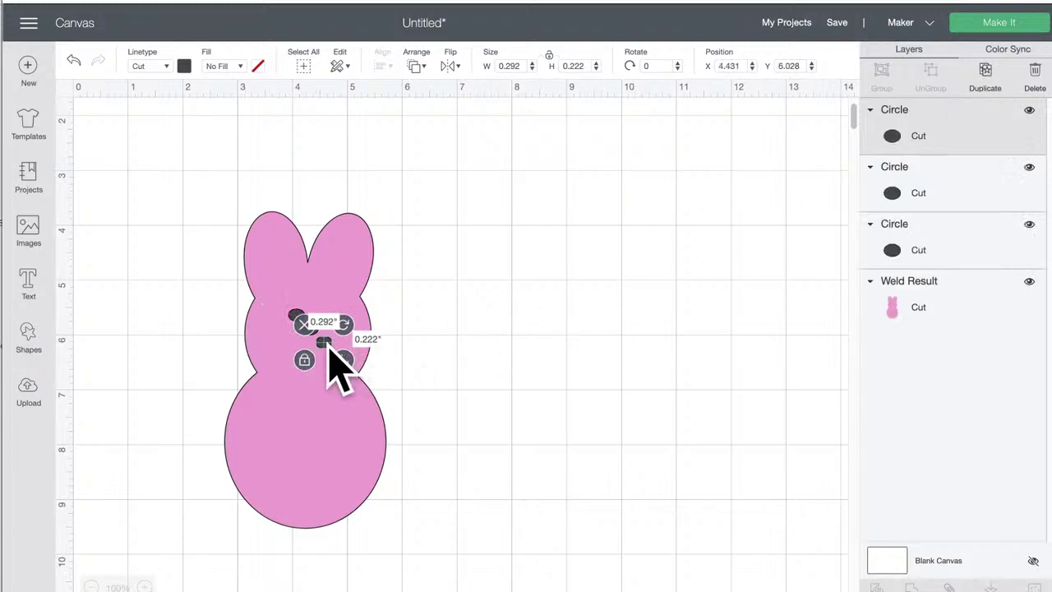
left_click_drag(343, 324, 324, 375)
left_click(434, 376)
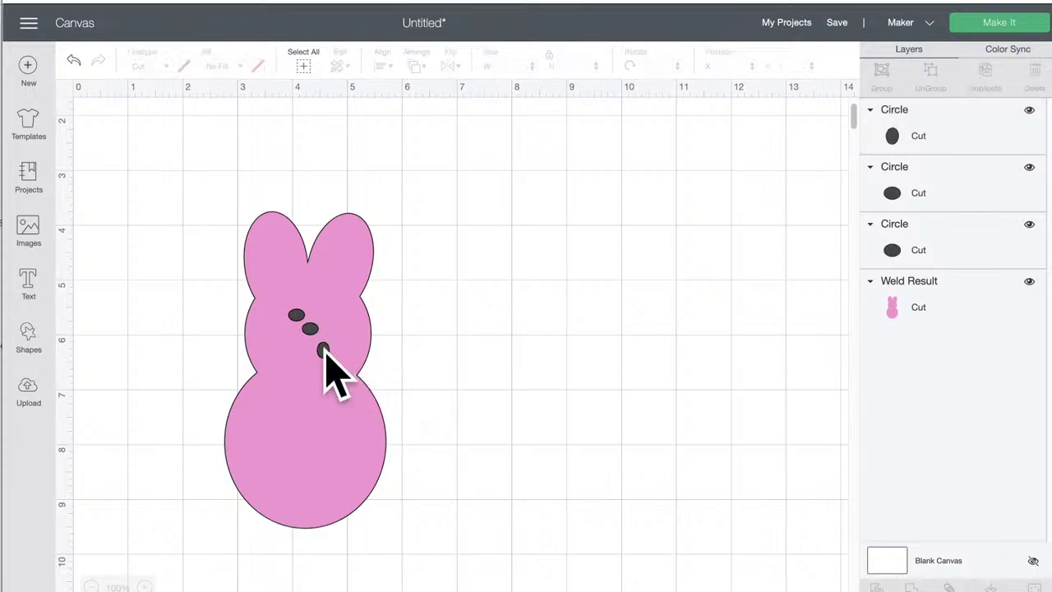
left_click(324, 351)
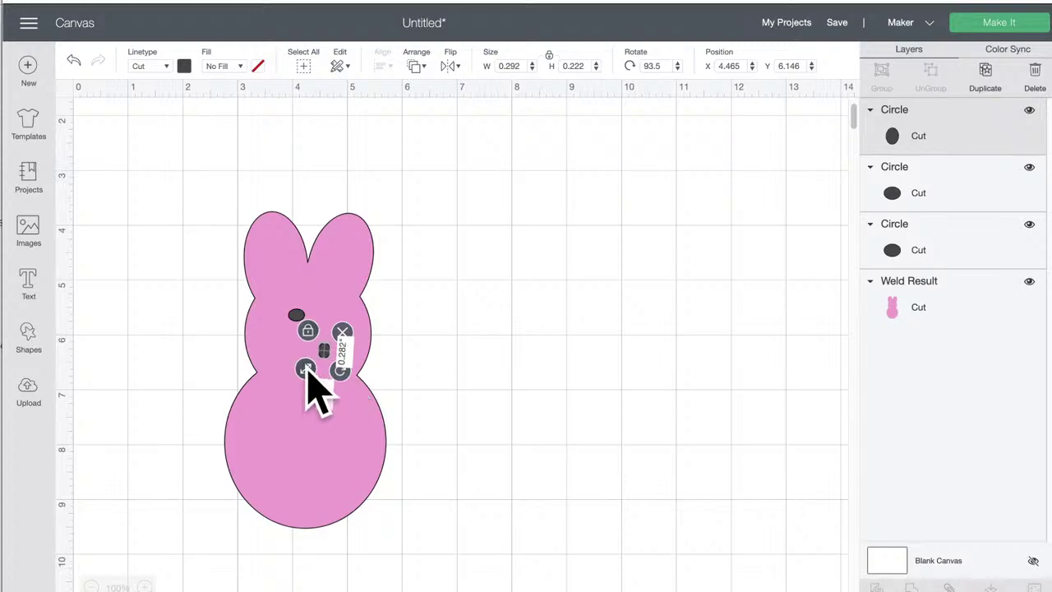
left_click_drag(306, 371, 312, 331)
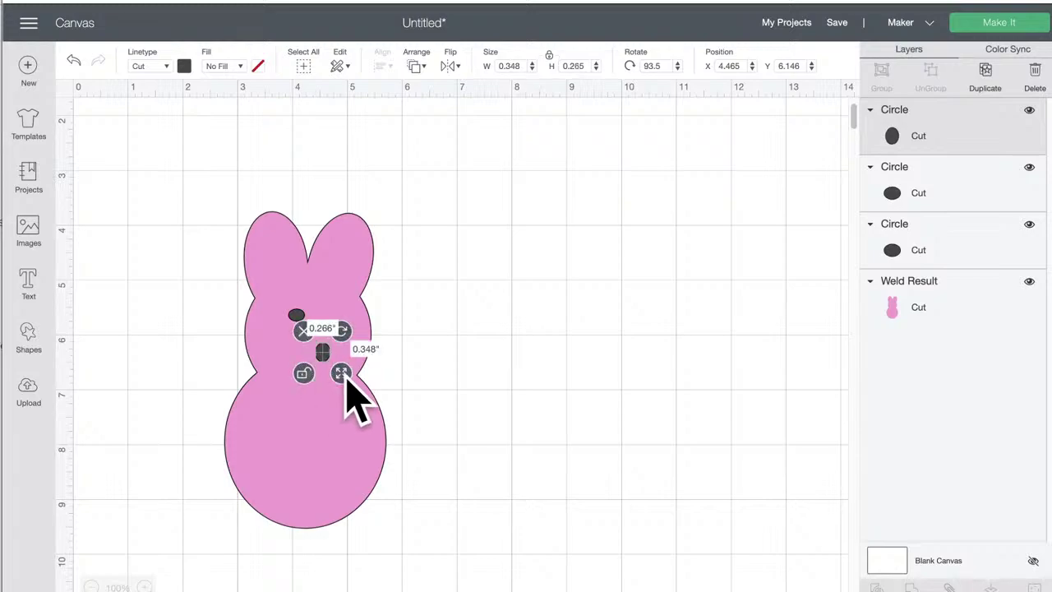
left_click(361, 345)
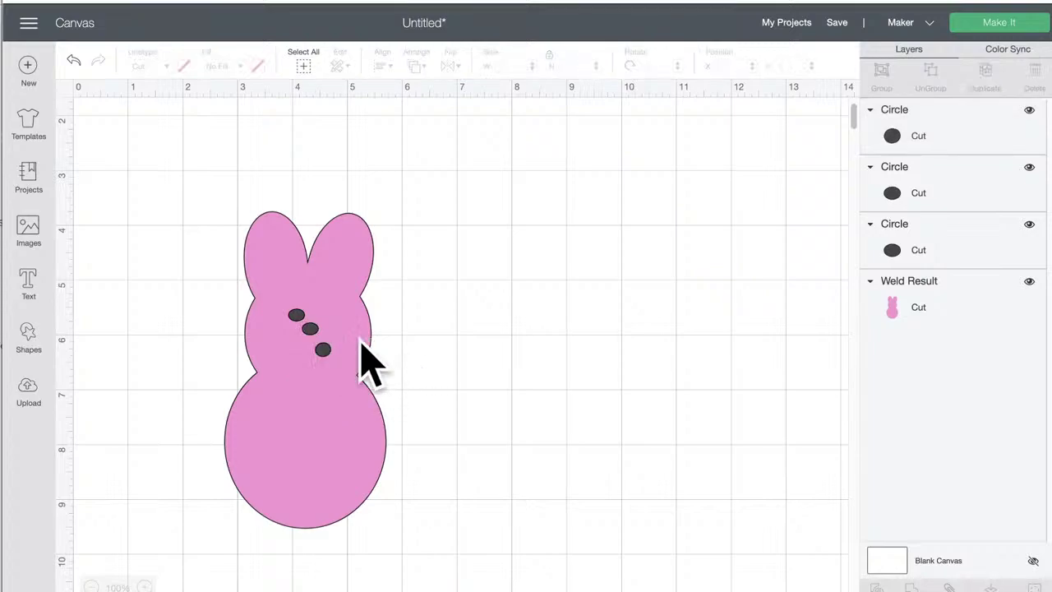
Step: Arrange the two eyes side by side and centre the nose below them, reshaping the nose slightly
left_click_drag(312, 331, 333, 326)
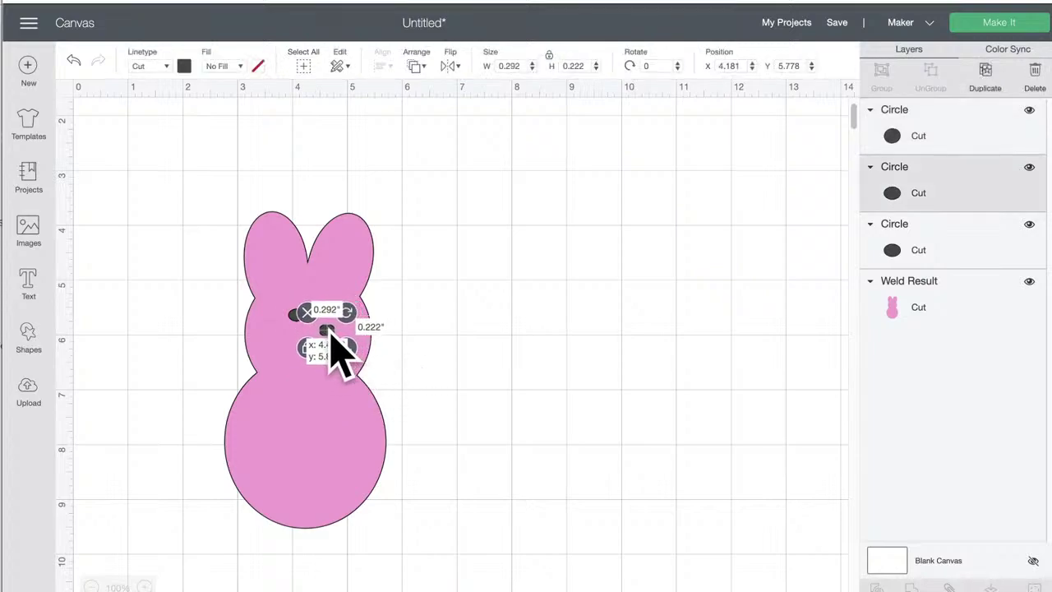
left_click(351, 339)
left_click(304, 322)
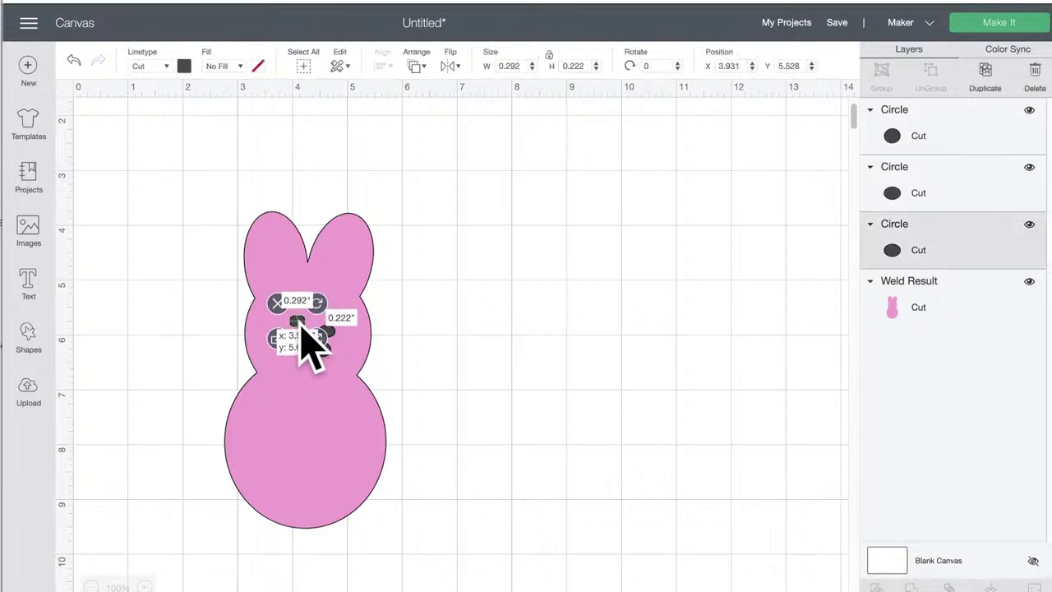
left_click(469, 360)
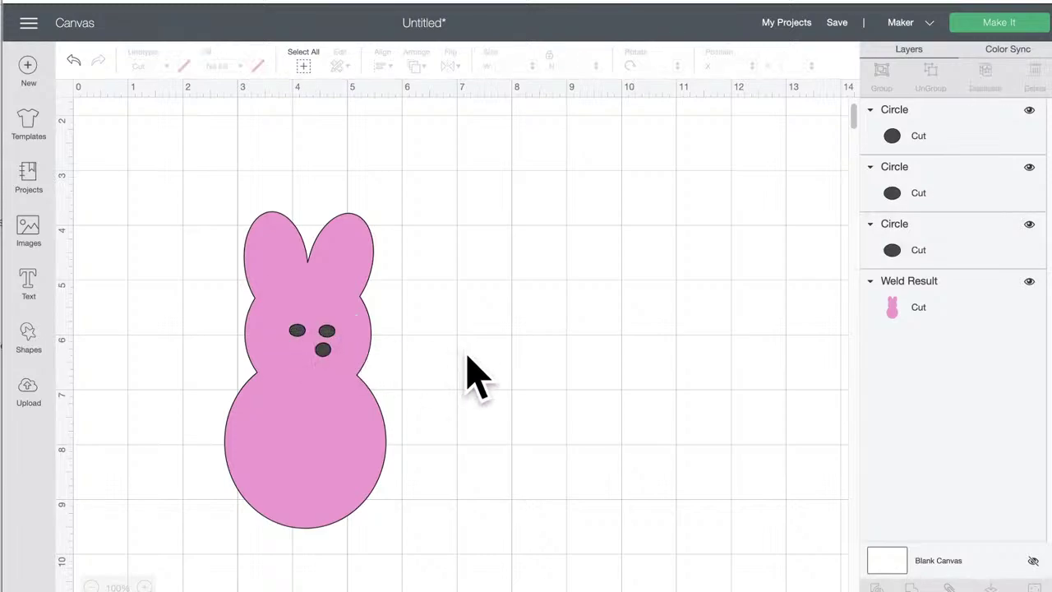
left_click(326, 348)
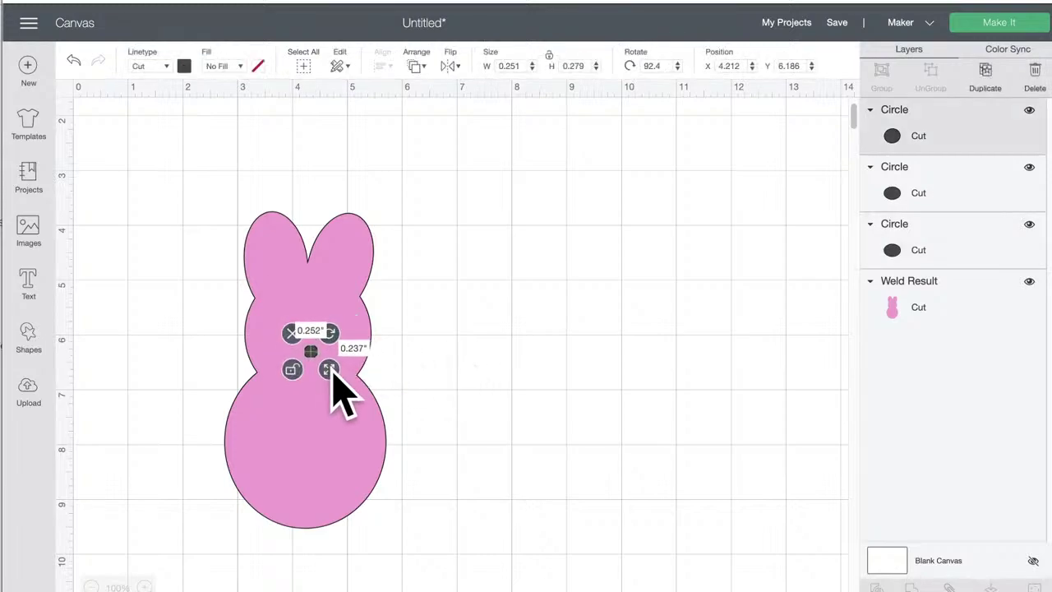
left_click(504, 370)
Step: Shrink the right eye to about 0.24 by 0.18 inches and replace the left eye with a duplicate of it
left_click(327, 332)
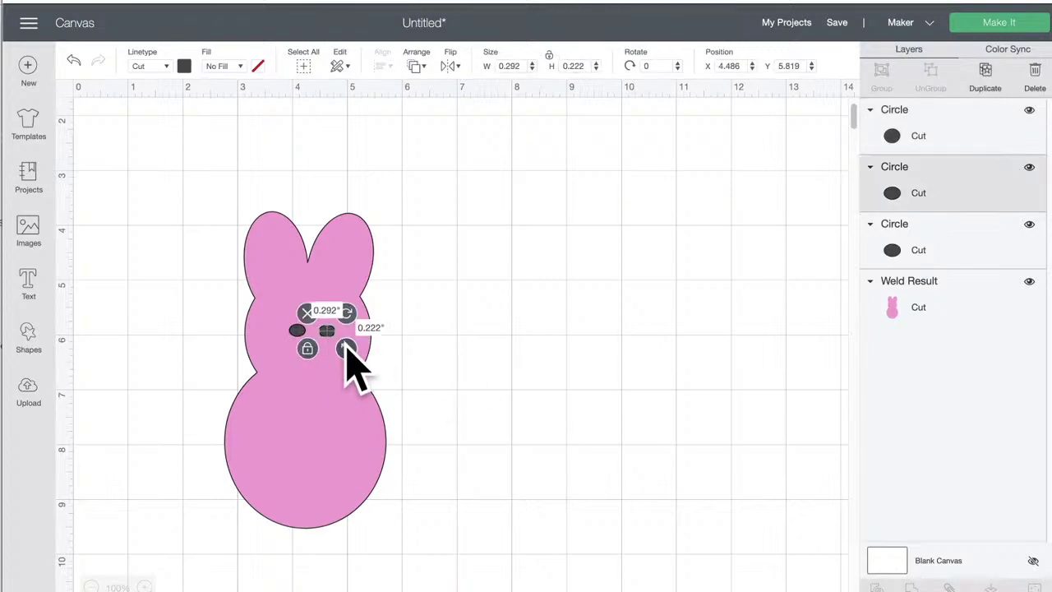
left_click(467, 350)
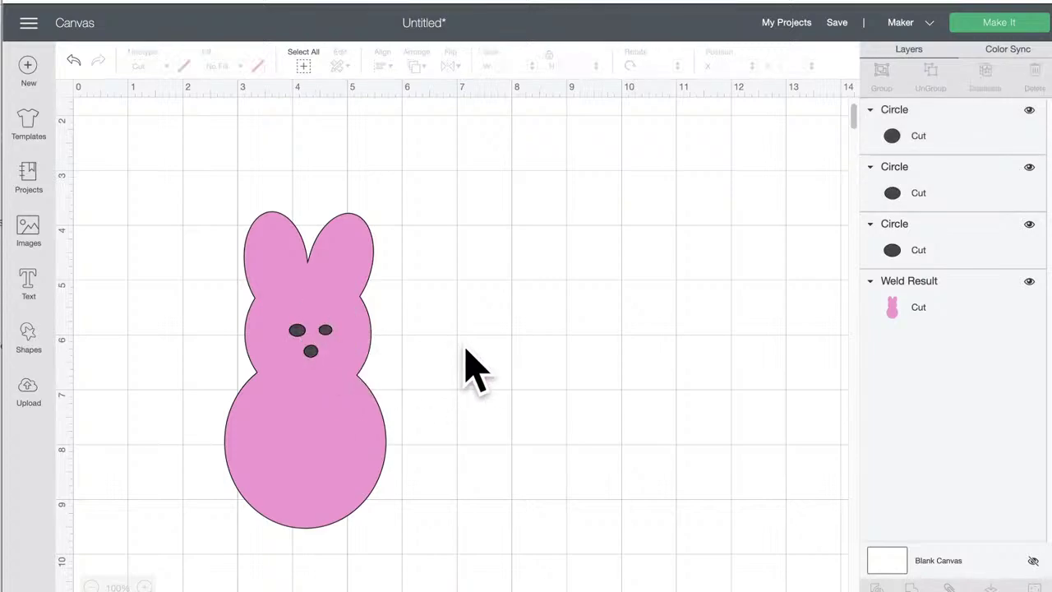
left_click(303, 332)
left_click(276, 313)
left_click(321, 333)
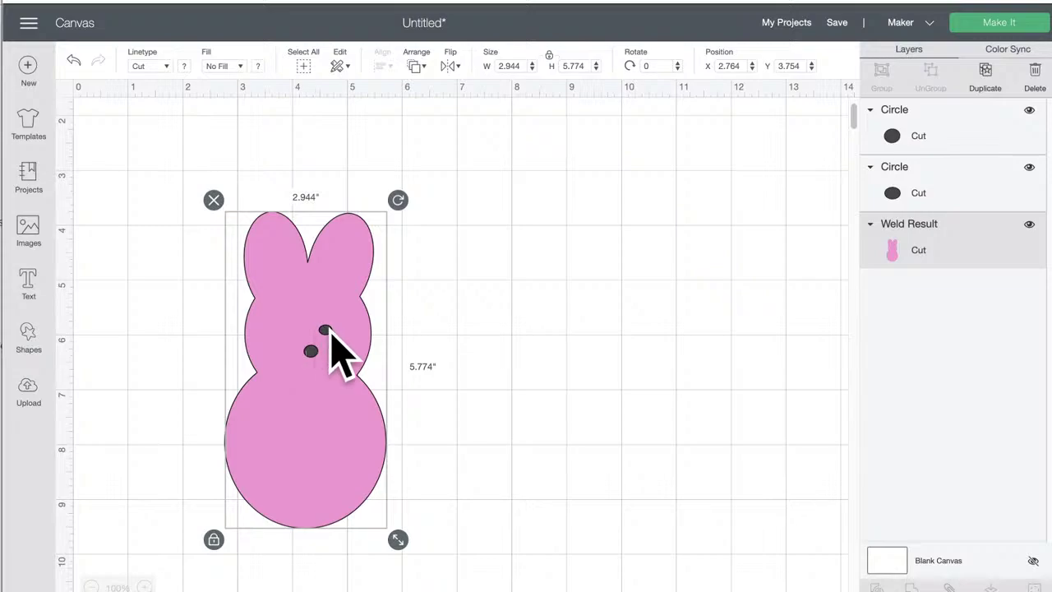
left_click(326, 331)
left_click(985, 76)
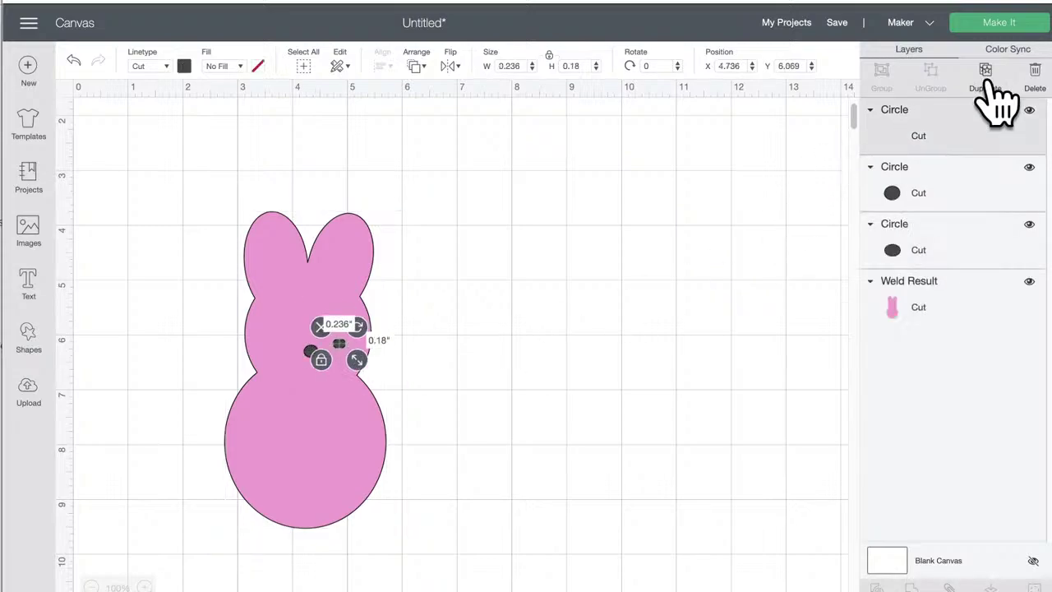
left_click(401, 356)
left_click_drag(342, 345, 321, 352)
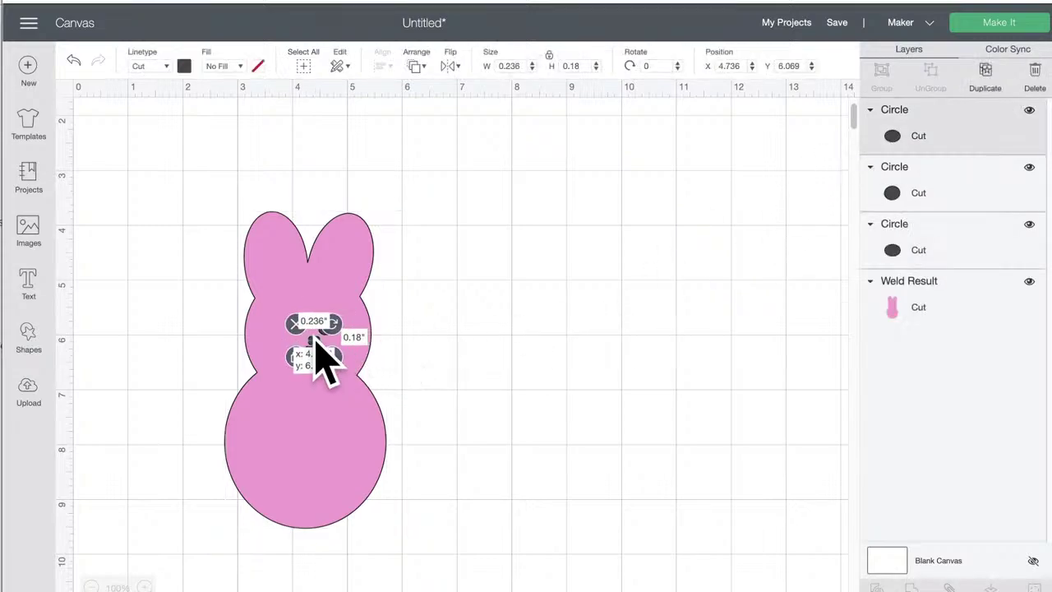
left_click(407, 352)
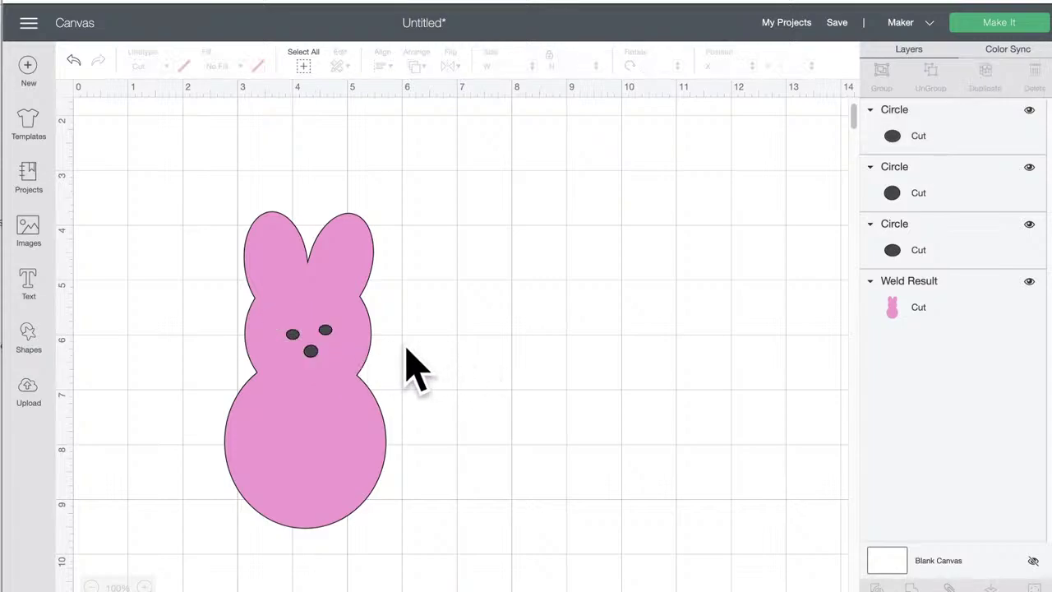
Step: Level the right eye with the left one and shrink the nose to about 0.18 by 0.17 inches, centred below them
left_click_drag(333, 337, 329, 338)
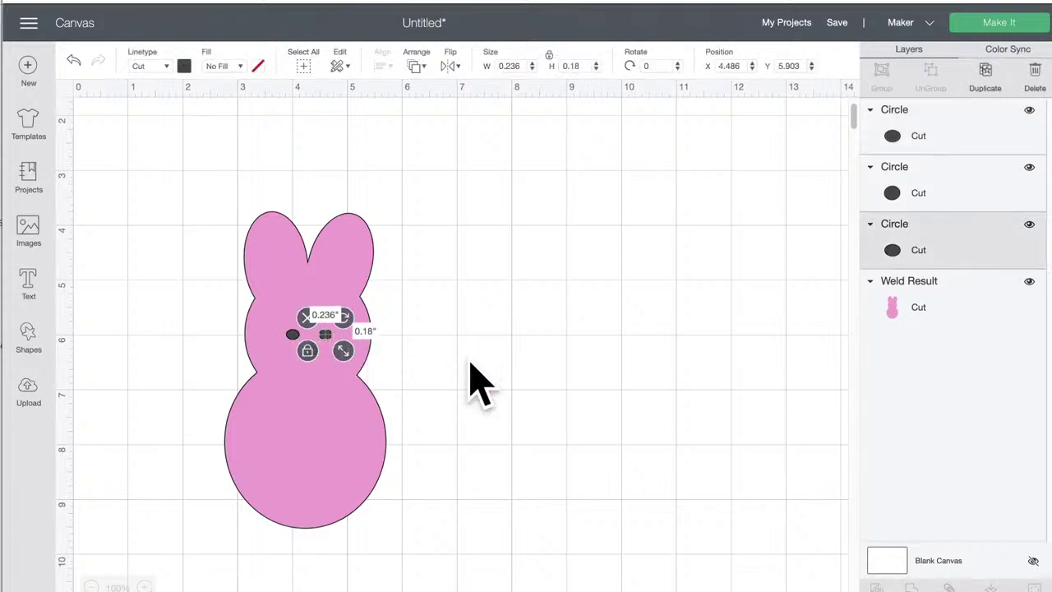
left_click(479, 382)
left_click(310, 353)
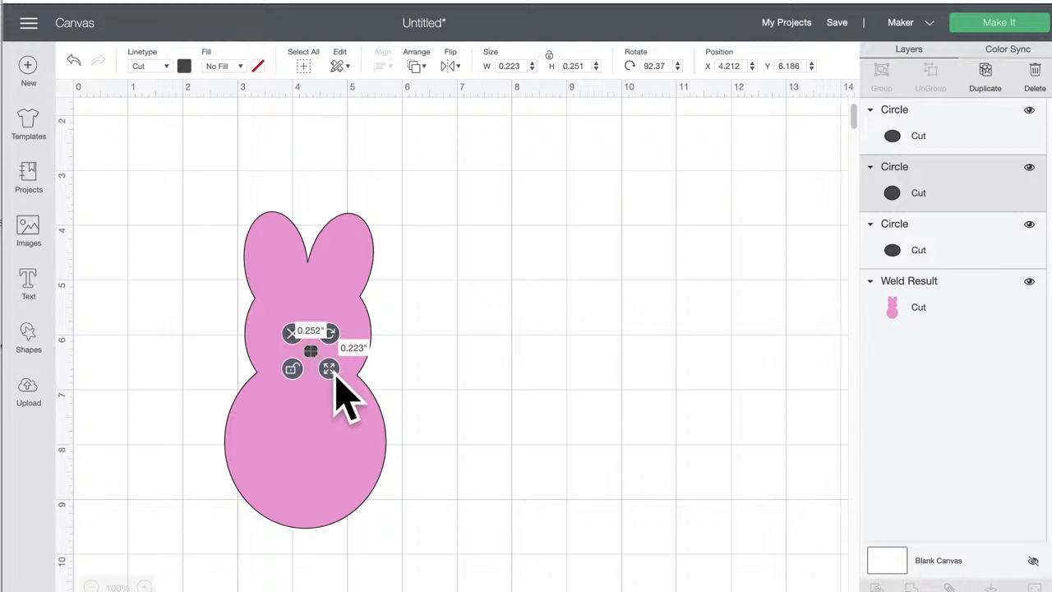
left_click(458, 388)
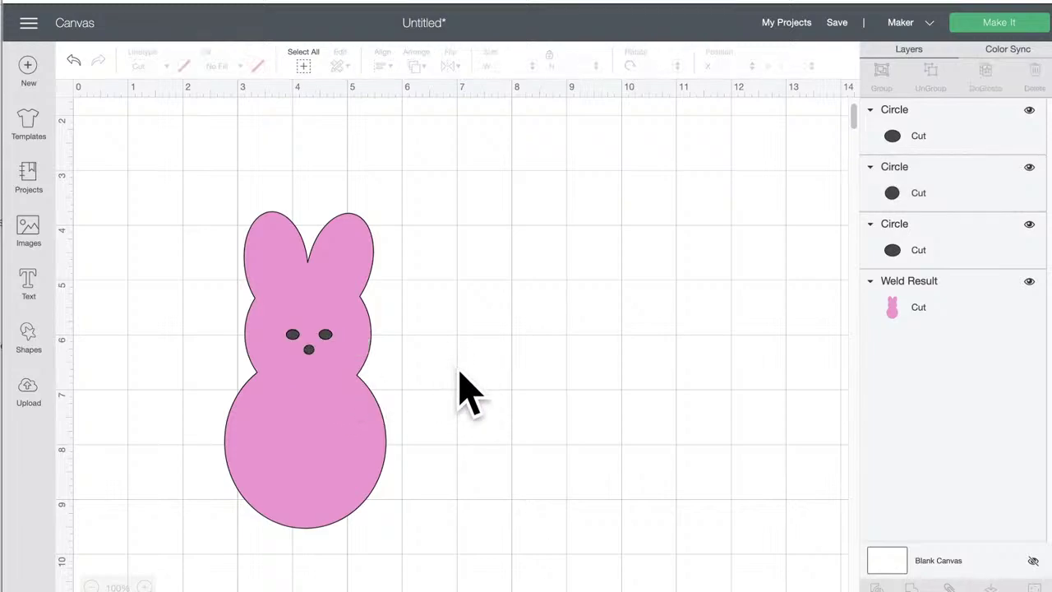
left_click(310, 355)
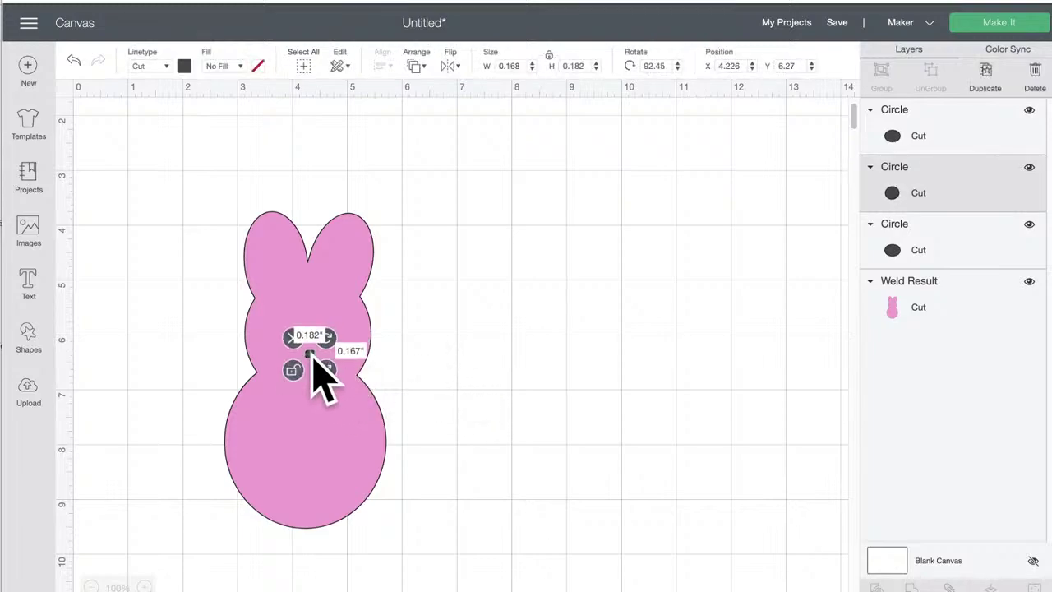
left_click(381, 343)
Step: Lower both eyes slightly to about 5.97 inches on the Y axis, keeping them level above the nose
left_click(328, 337)
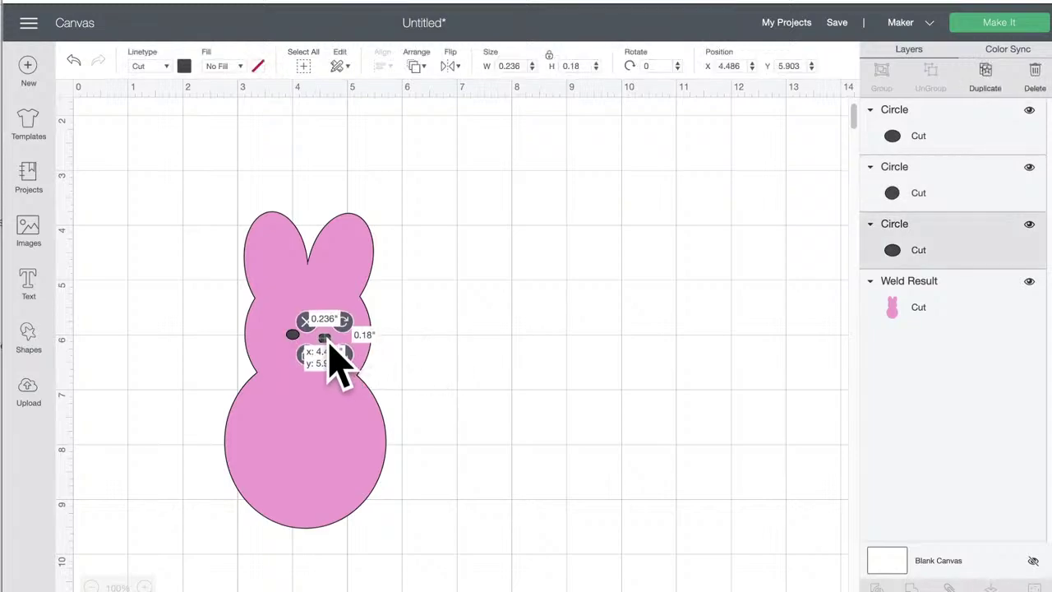
left_click(293, 337)
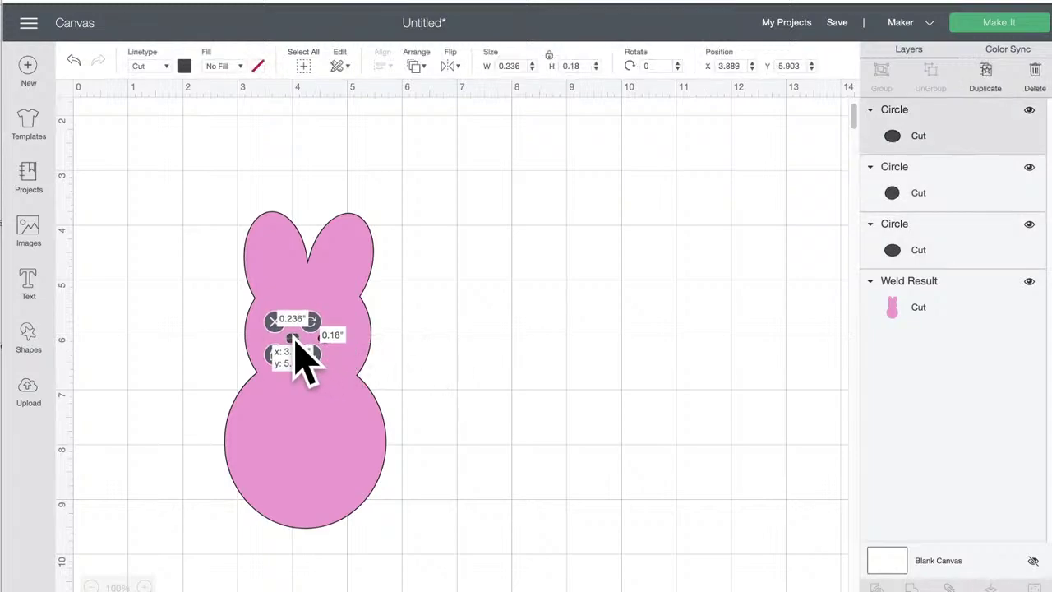
left_click(520, 362)
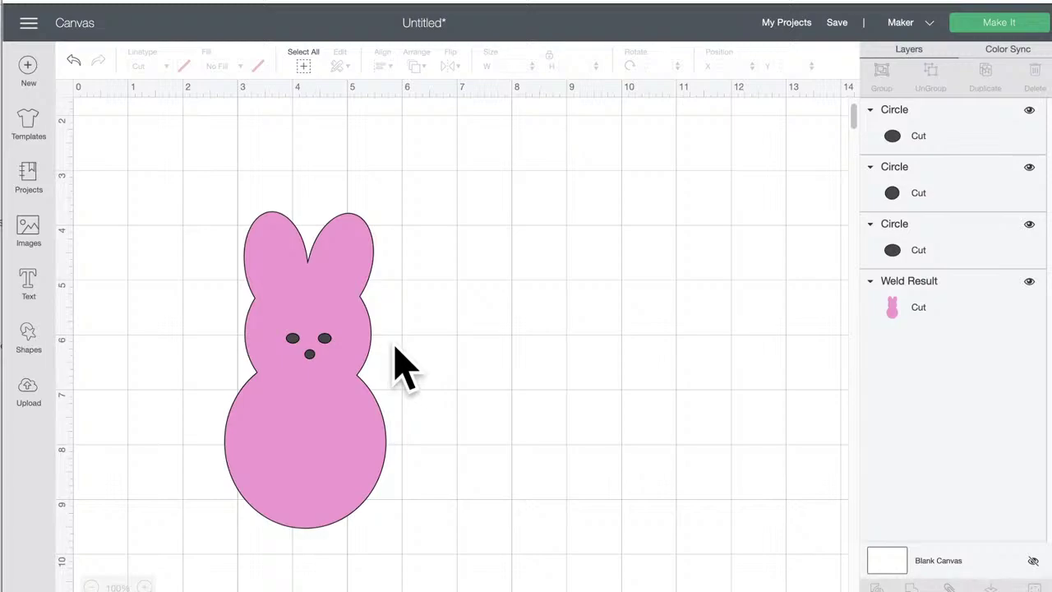
Step: Attach the two eyes and the nose to each other as one face piece
left_click(325, 338)
left_click(293, 340, "shift")
left_click(310, 355, "shift")
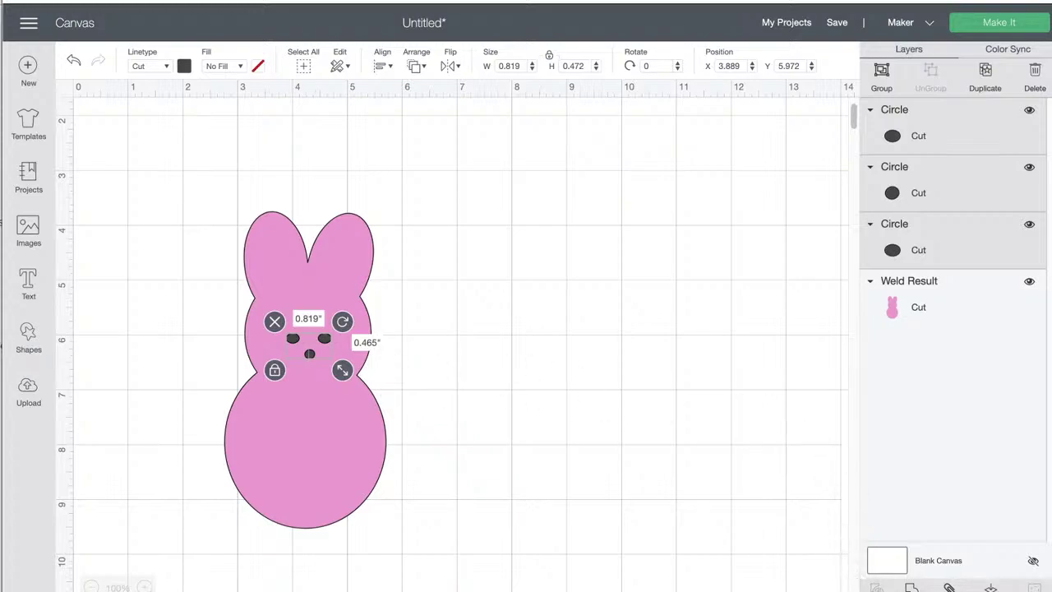
left_click(950, 587)
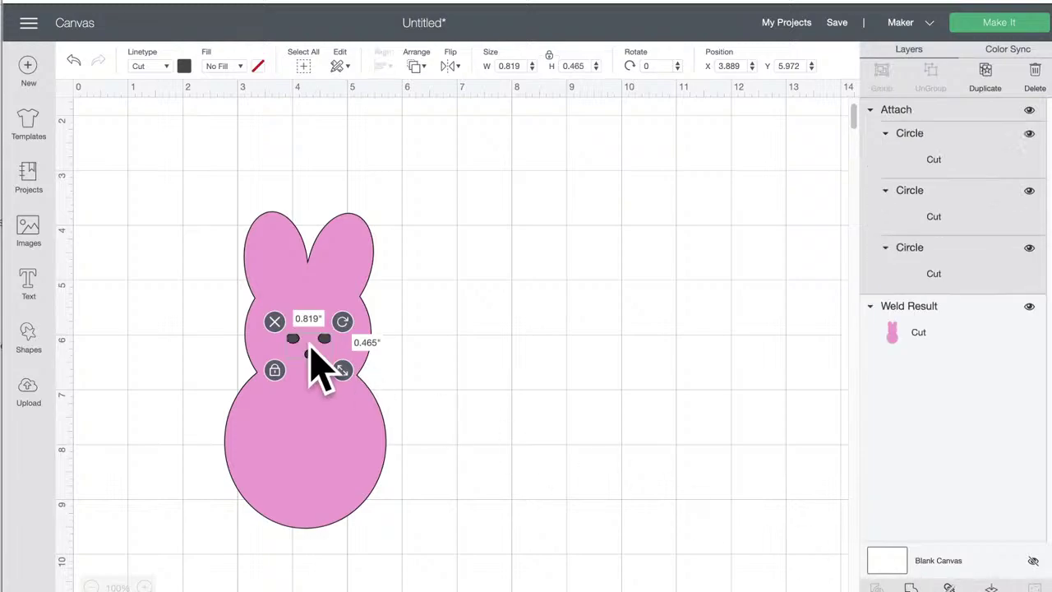
Step: Group the pink peep's body with its face piece, duplicate the group twice and place the copies side by side to its right
left_click(361, 263)
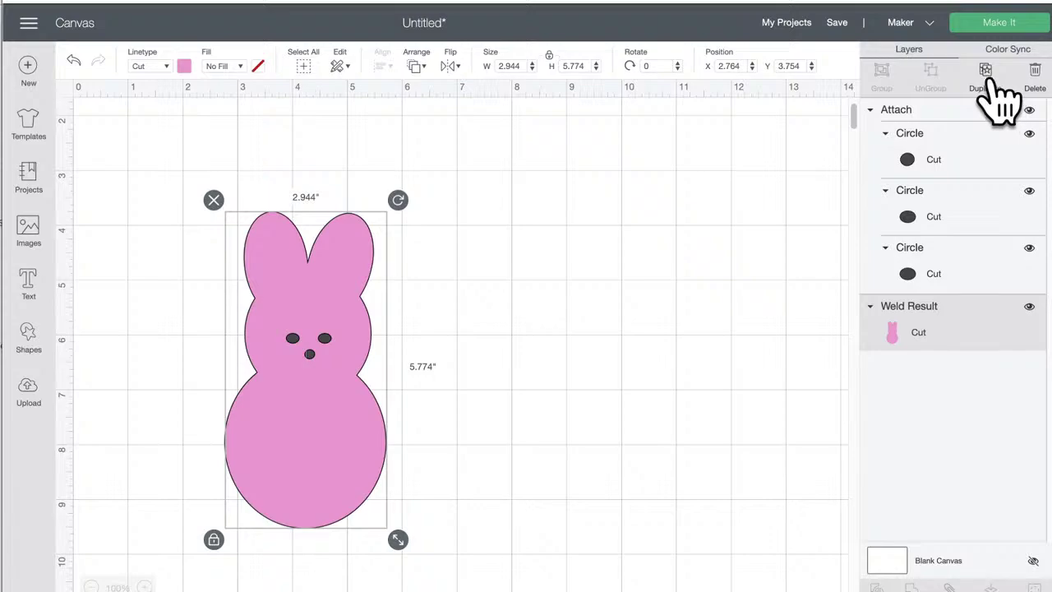
left_click(453, 184)
left_click_drag(235, 175, 395, 563)
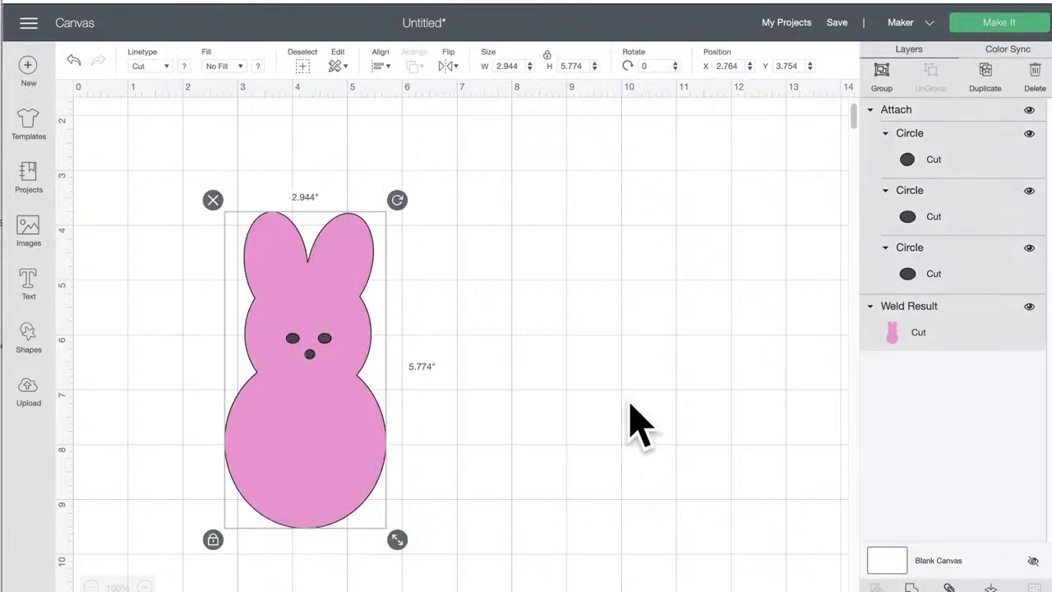
left_click(882, 72)
left_click(986, 75)
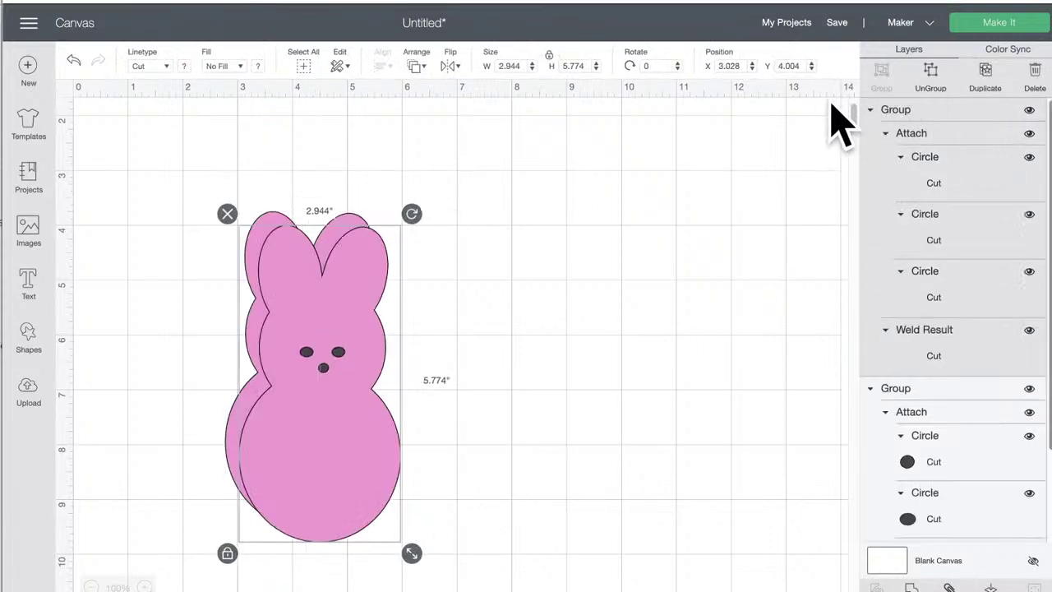
left_click(987, 79)
left_click_drag(351, 300, 430, 263)
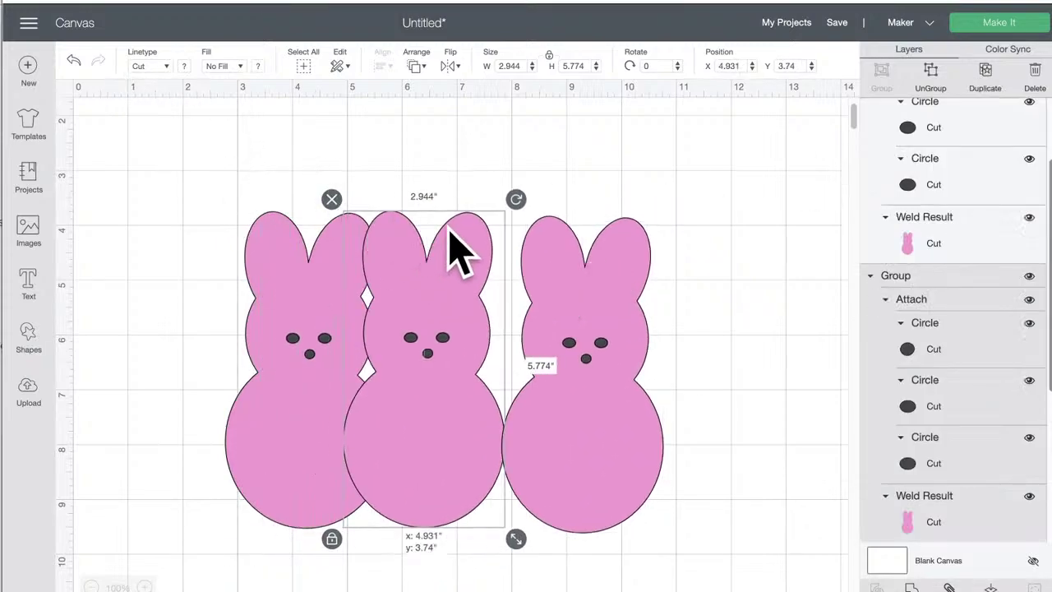
Step: Recolour the middle peep's body light yellow and the right peep's body light blue (#90caf8)
left_click(919, 511)
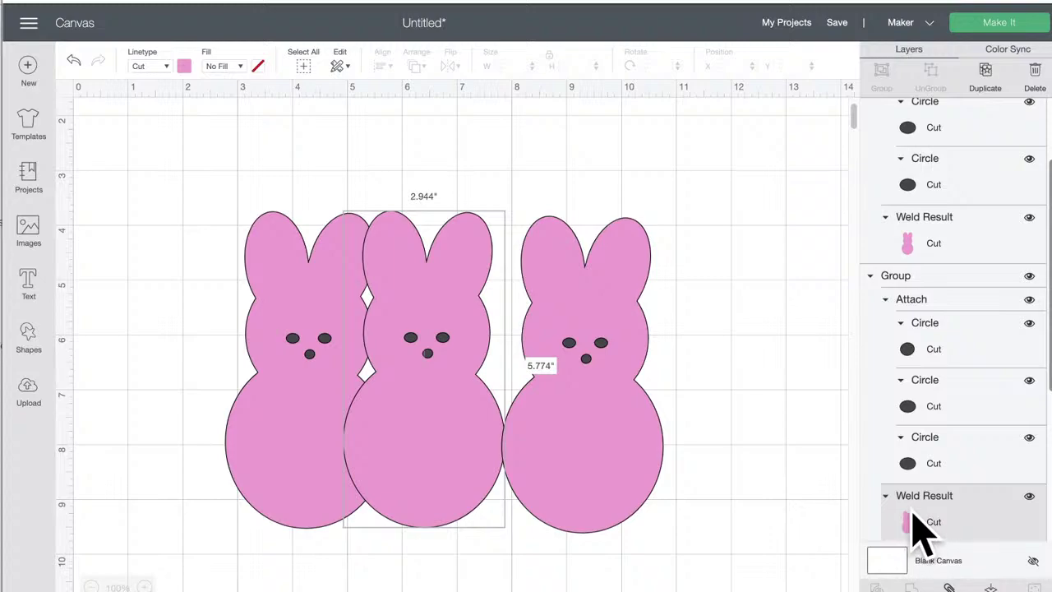
left_click(183, 68)
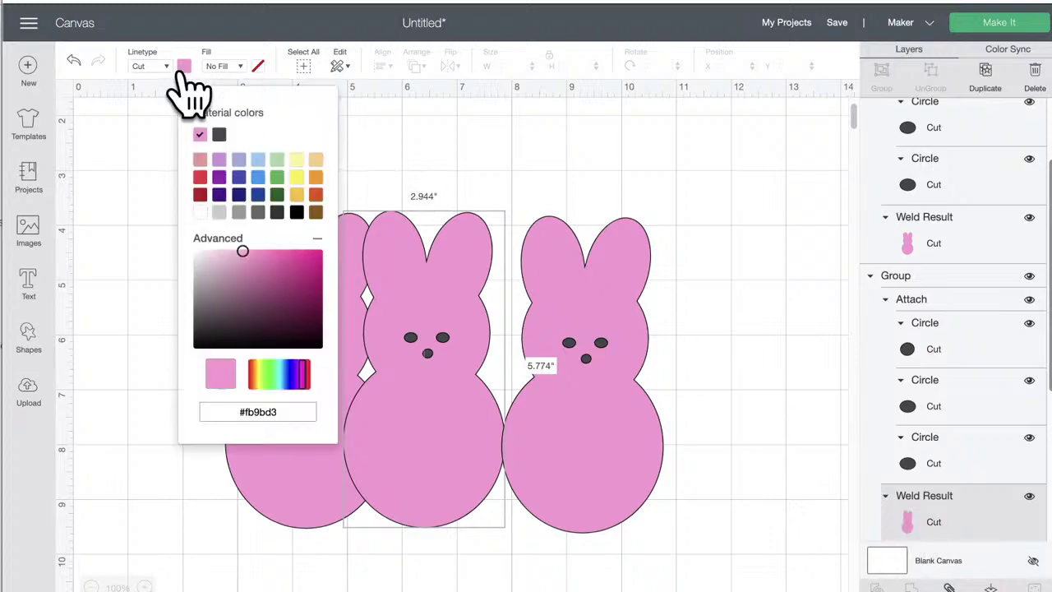
left_click(297, 162)
left_click(567, 263)
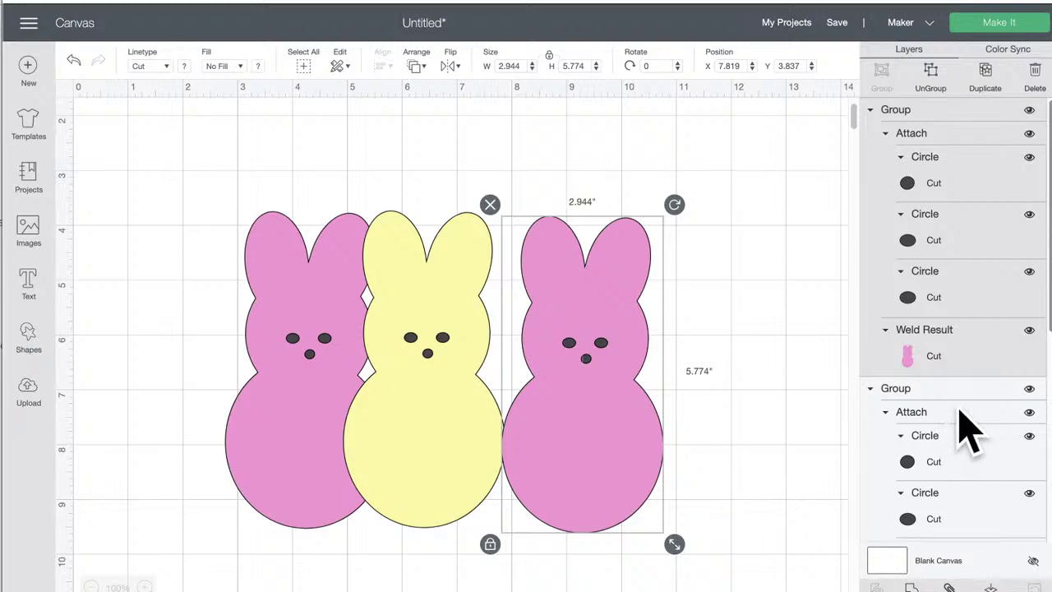
left_click(915, 362)
left_click(183, 65)
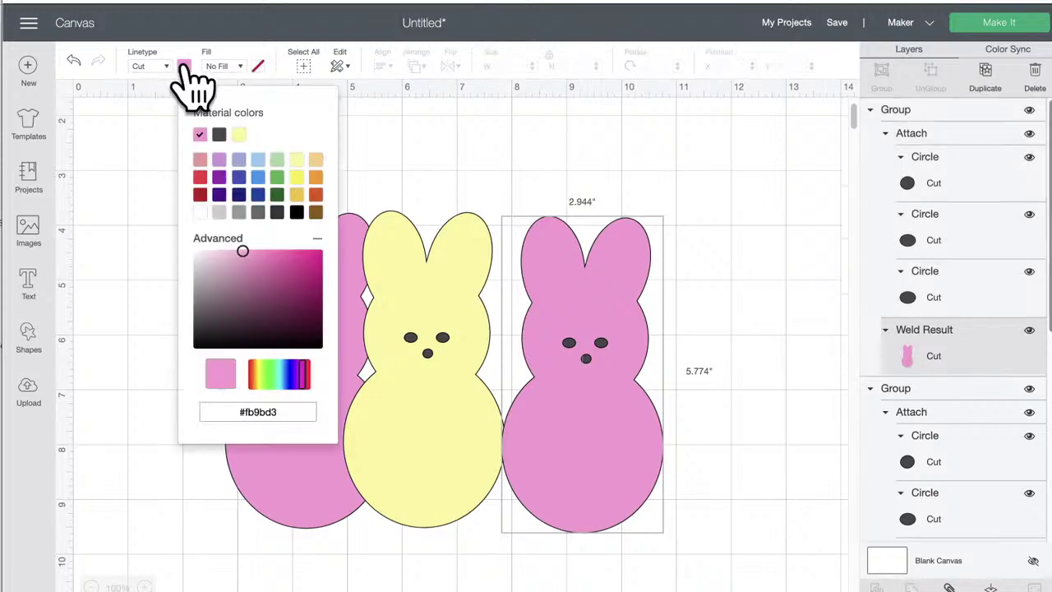
left_click(257, 159)
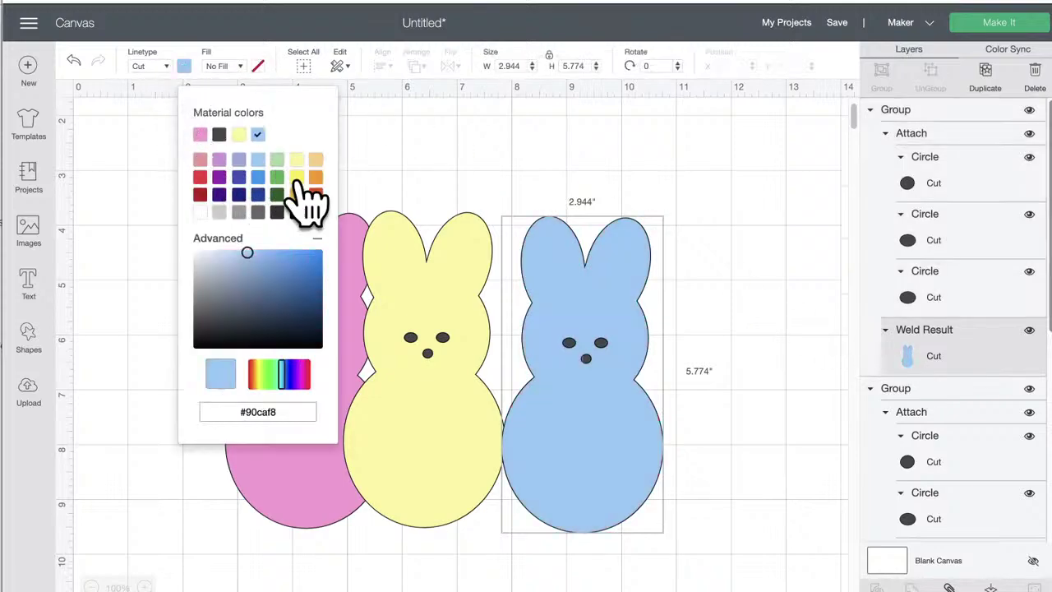
Step: Spread the peeps apart in a row, with pink at about X 2.25, yellow at X 5.53 and blue at X 8.71 inches
left_click_drag(592, 293, 629, 282)
left_click_drag(445, 284, 479, 283)
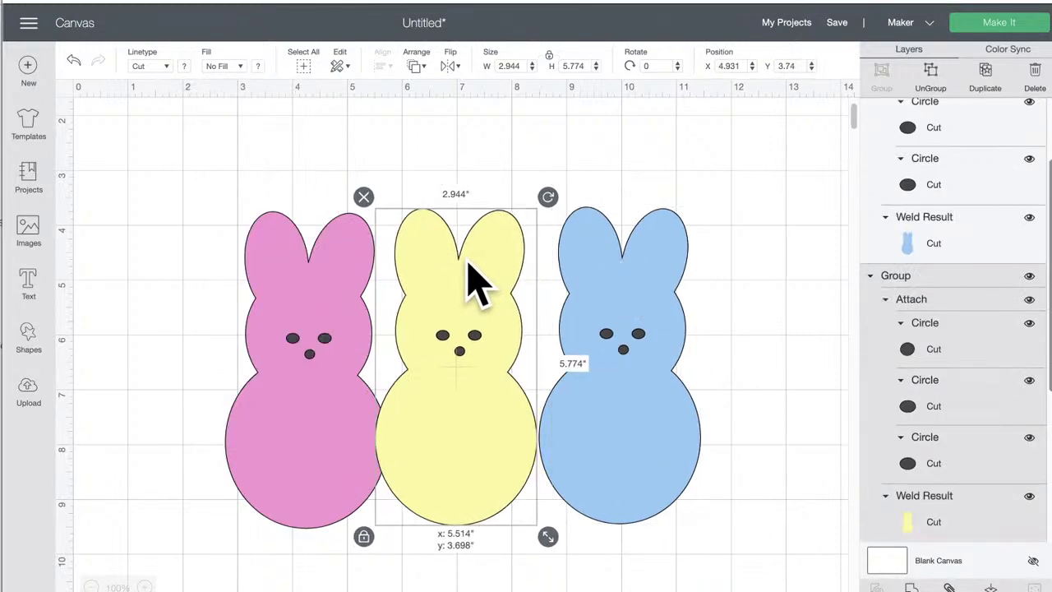
left_click_drag(590, 284, 606, 279)
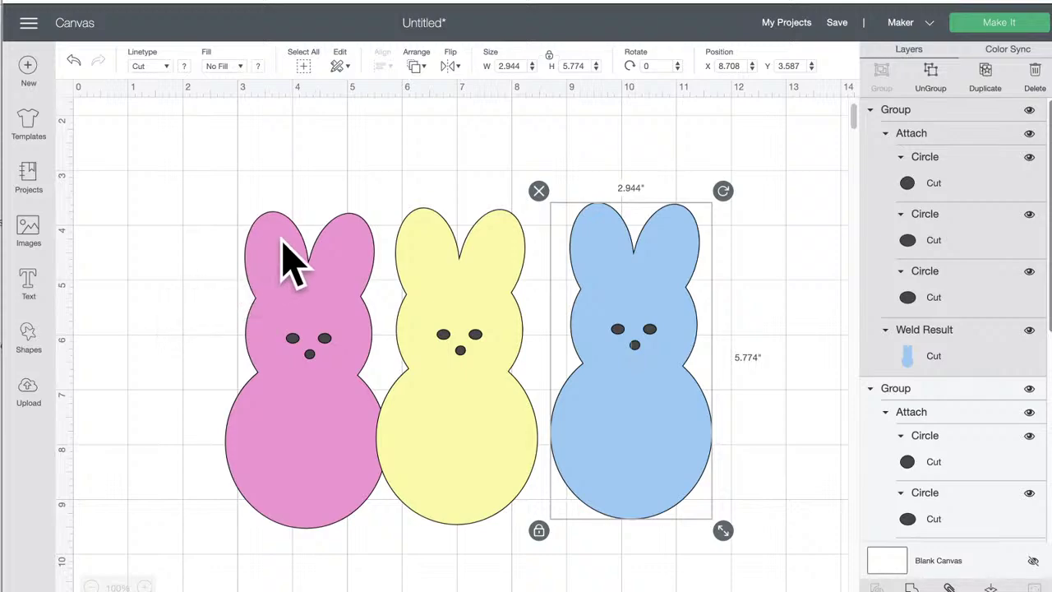
left_click_drag(285, 238, 303, 254)
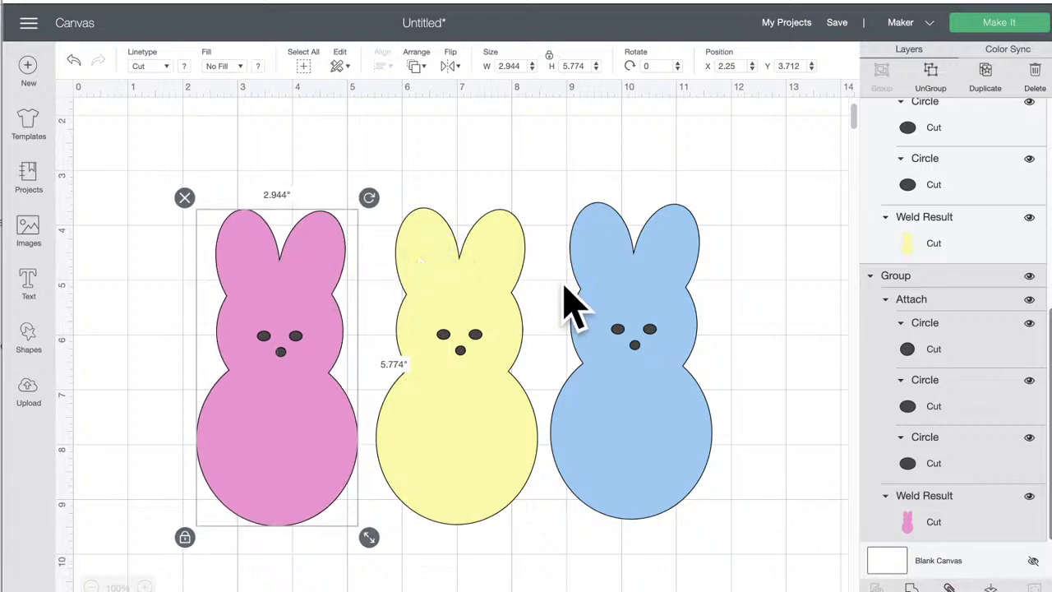
Step: Ungroup the pink peep and weld its eyes and nose into a single face shape
left_click(934, 83)
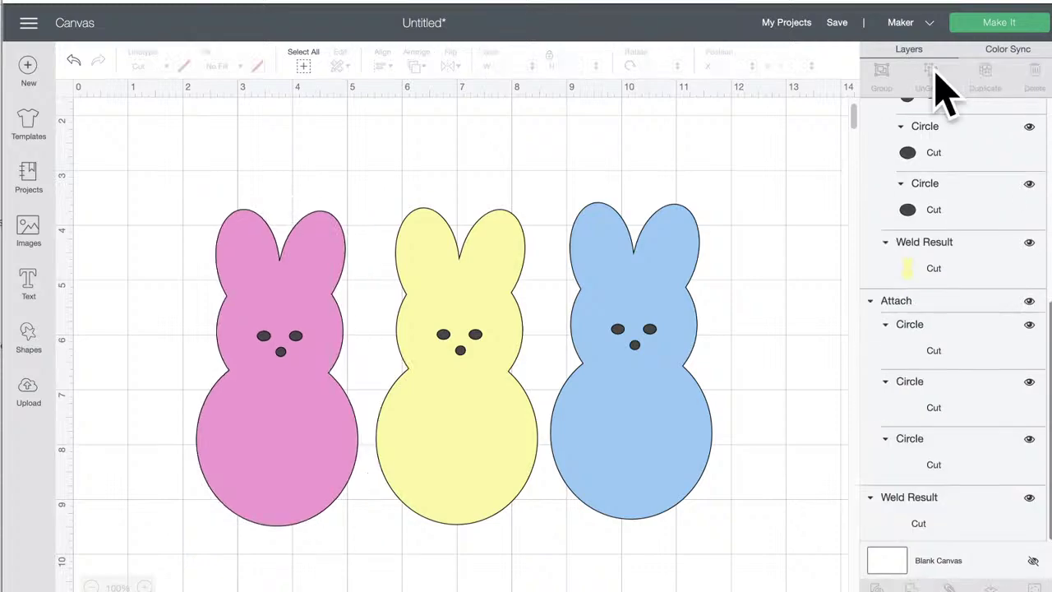
left_click(318, 282)
left_click(282, 176)
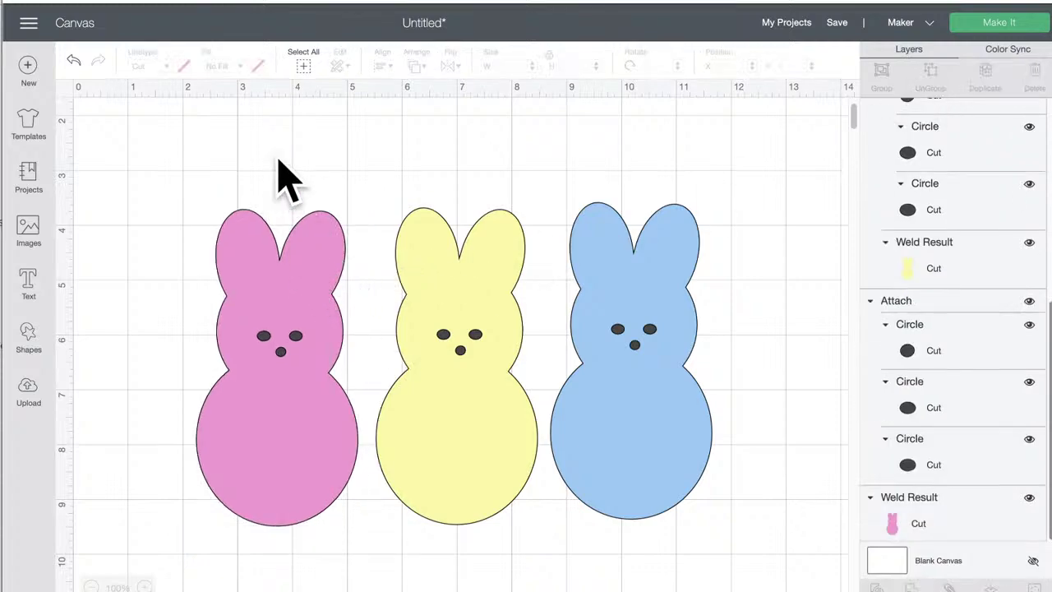
left_click(299, 339)
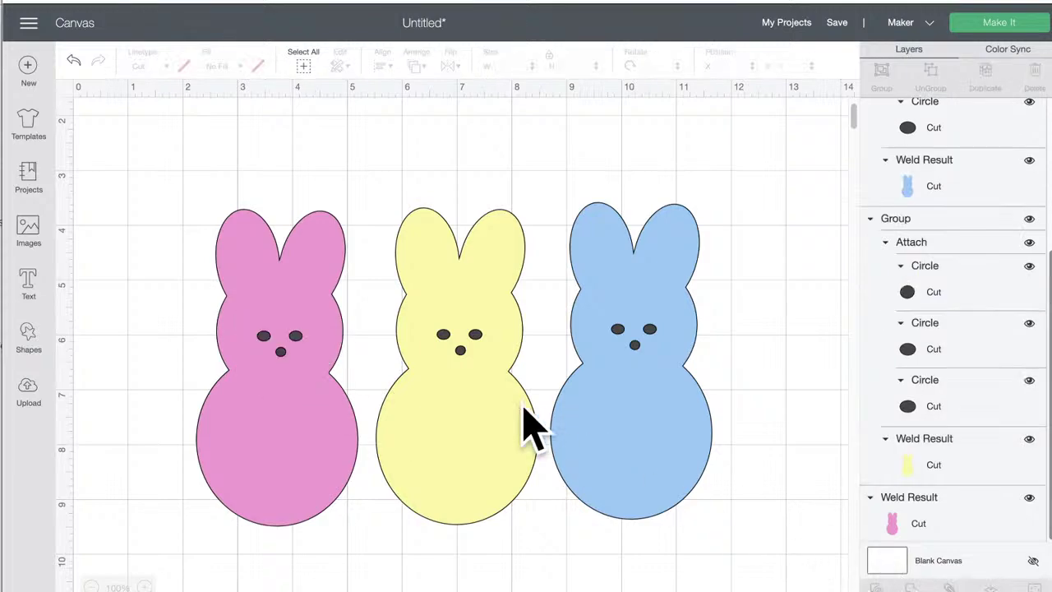
left_click(297, 343)
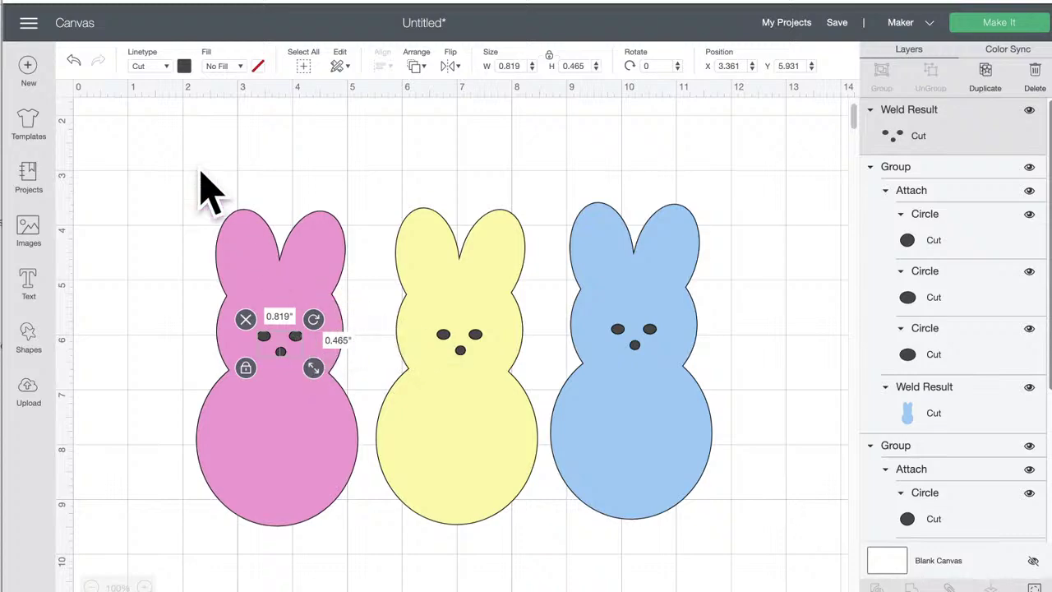
Step: Slice the welded face shape out of the pink peep's body
left_click_drag(180, 148, 301, 527)
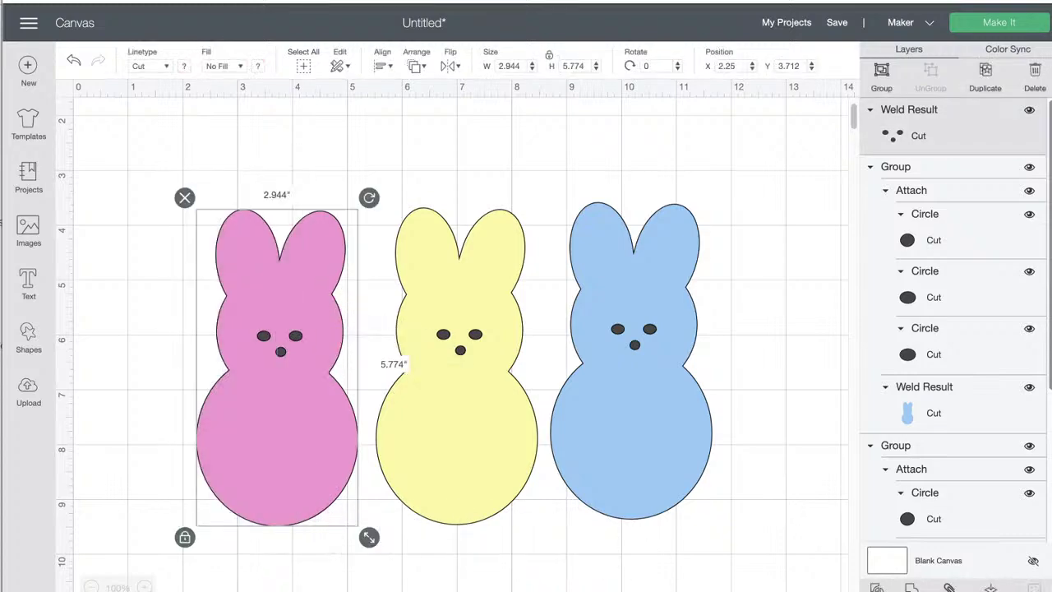
left_click(877, 587)
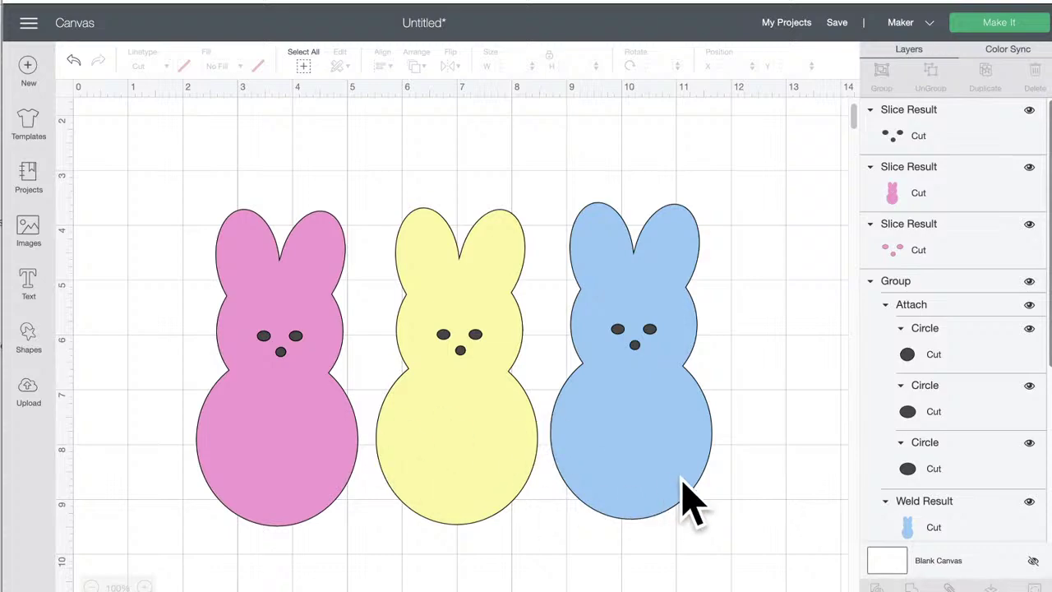
left_click(504, 280)
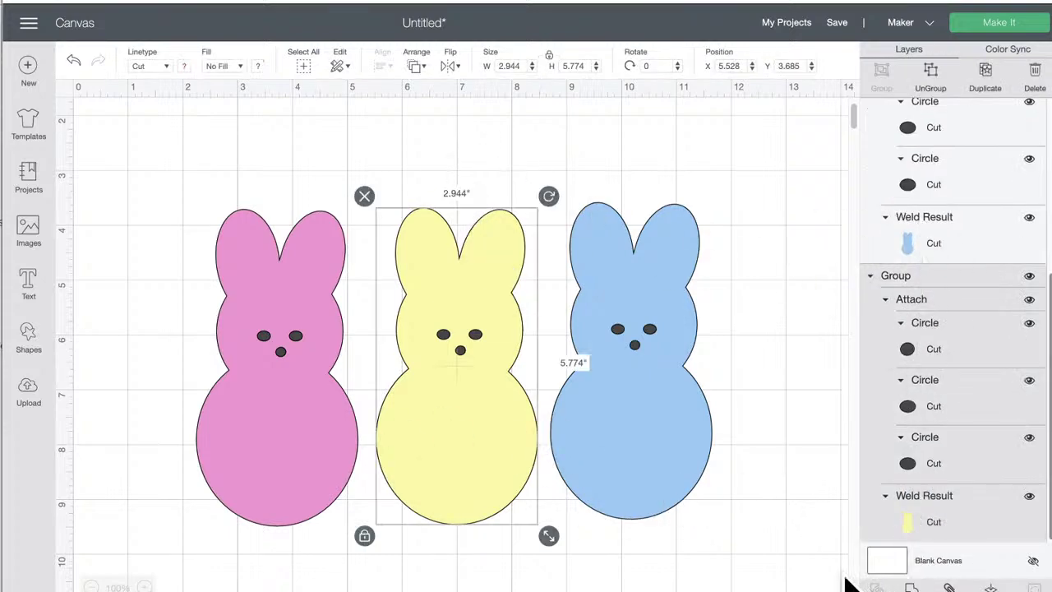
left_click(254, 192)
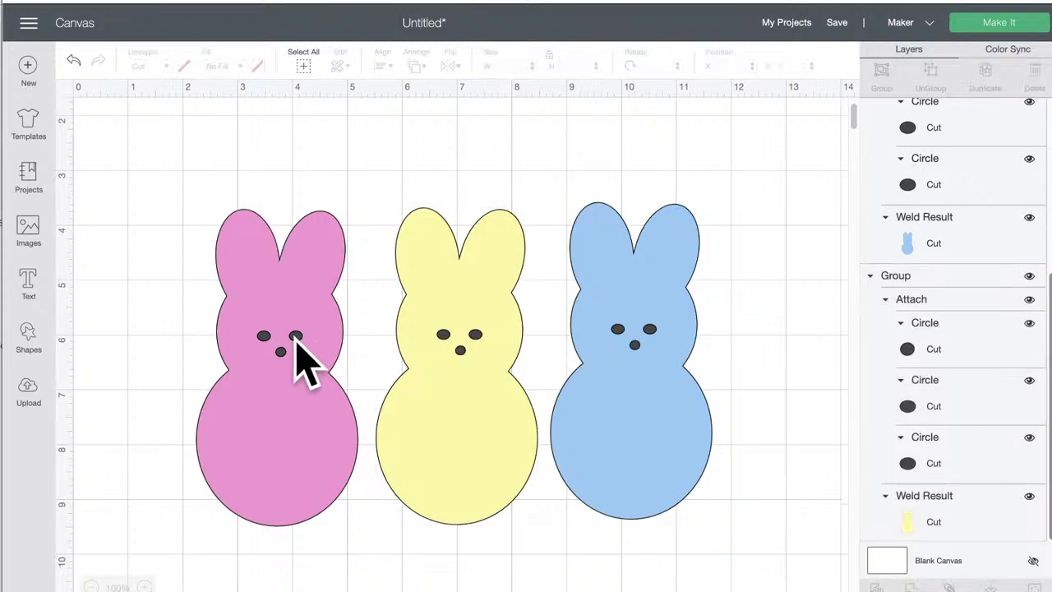
Step: Pull the black face, pink body and pink cutout pieces apart and hide the leftover pink eyes and nose
left_click_drag(296, 342, 780, 337)
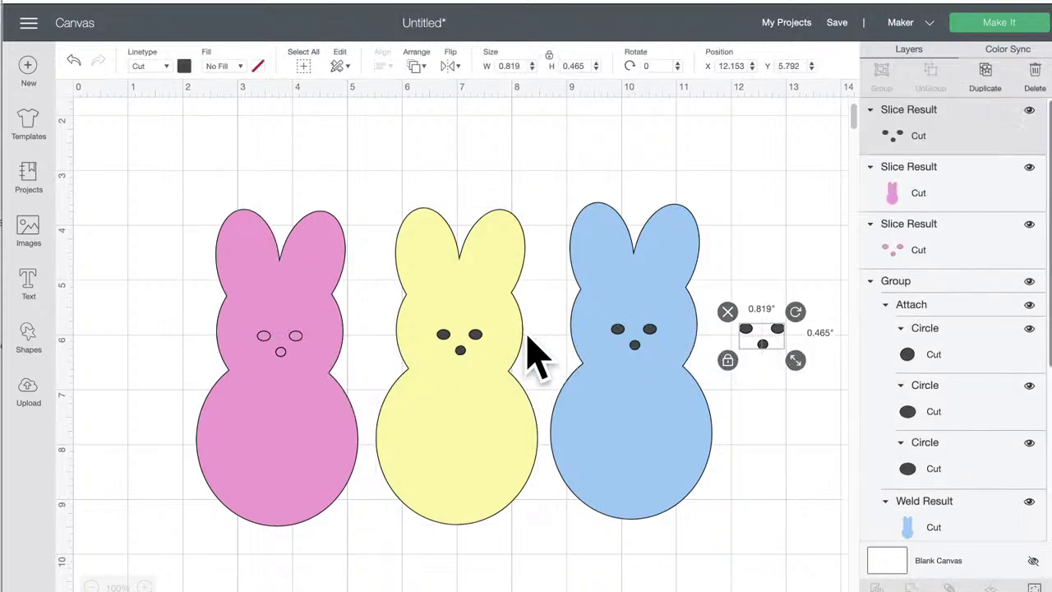
left_click_drag(296, 342, 188, 293)
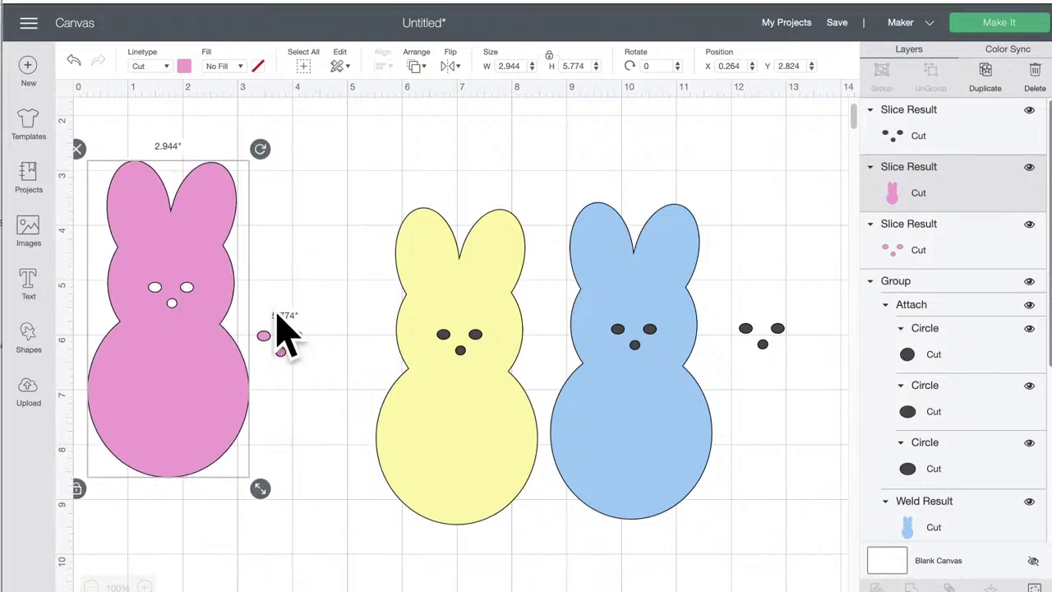
left_click_drag(303, 336, 813, 438)
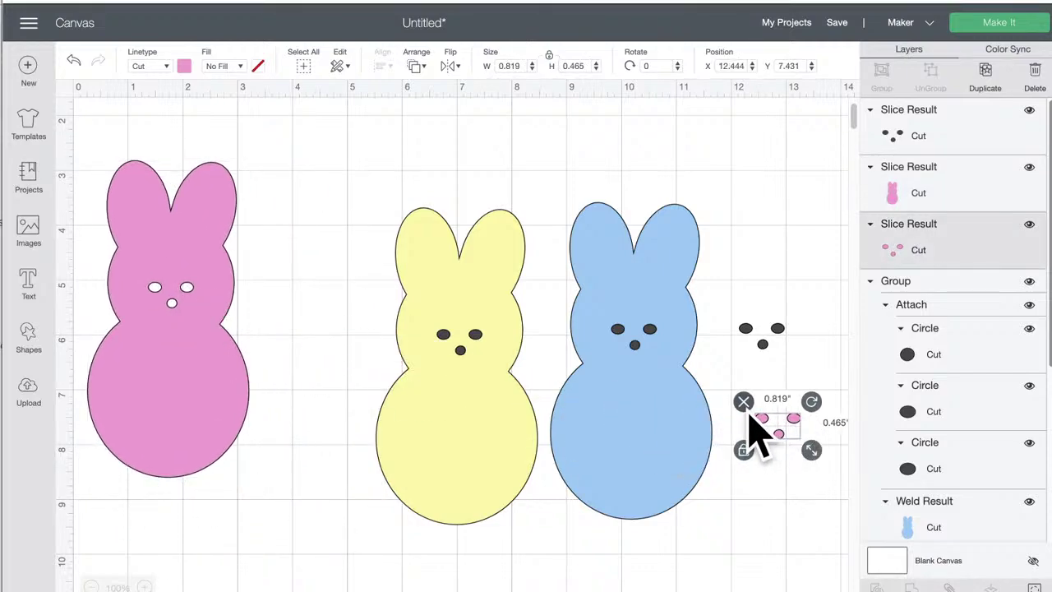
left_click(1029, 224)
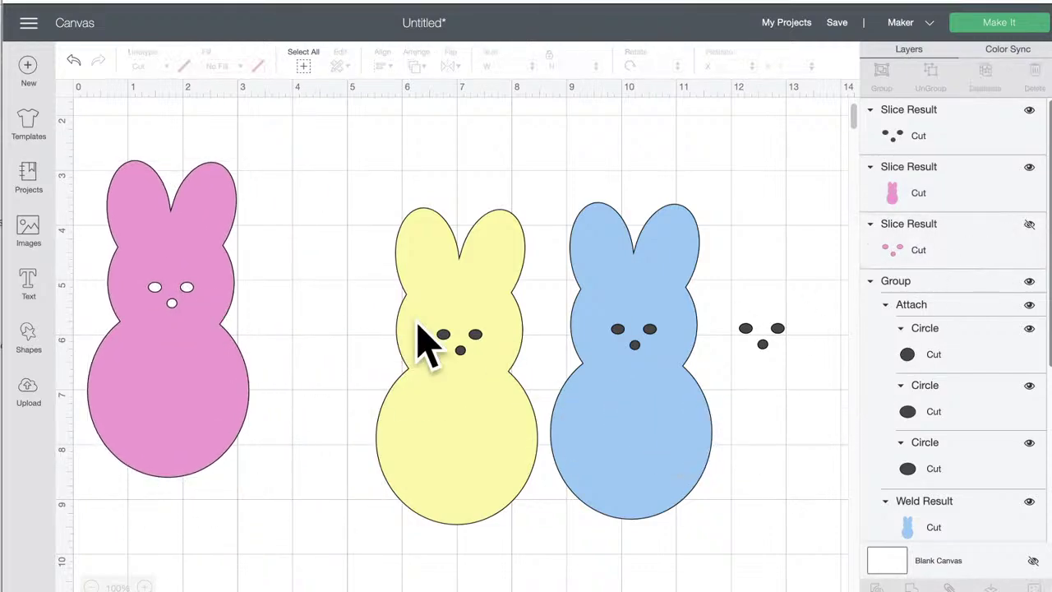
Step: Move the pink peep back beside the yellow one at about X 2.01, Y 3.74 inches and shift the loose black face slightly lower
left_click(195, 346)
left_click_drag(194, 348, 289, 382)
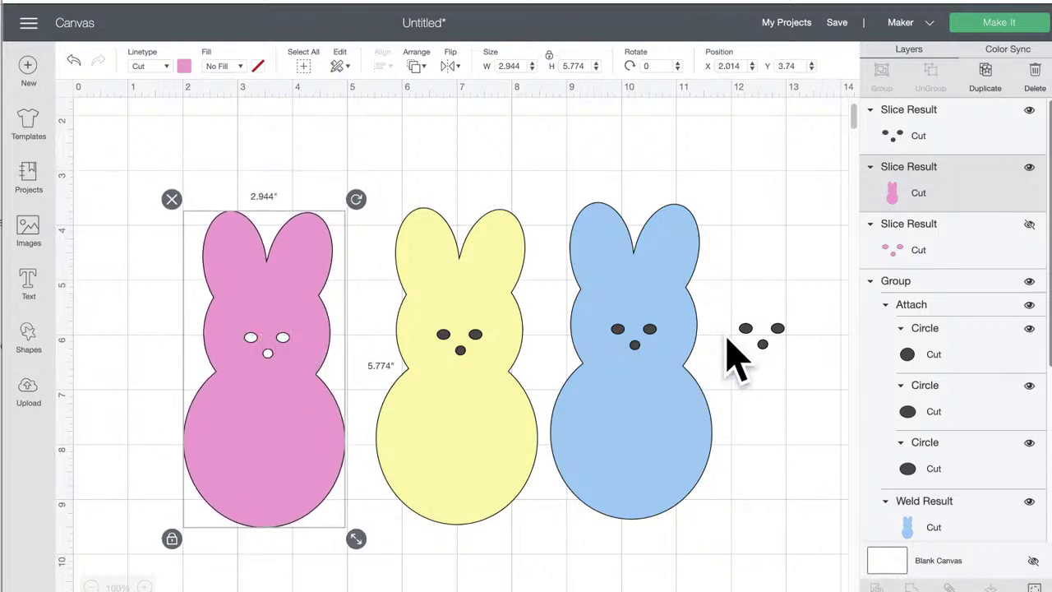
left_click_drag(749, 329, 767, 355)
Step: Hide the eye and nose cutouts in the pink peep's body with Contour
left_click(284, 294)
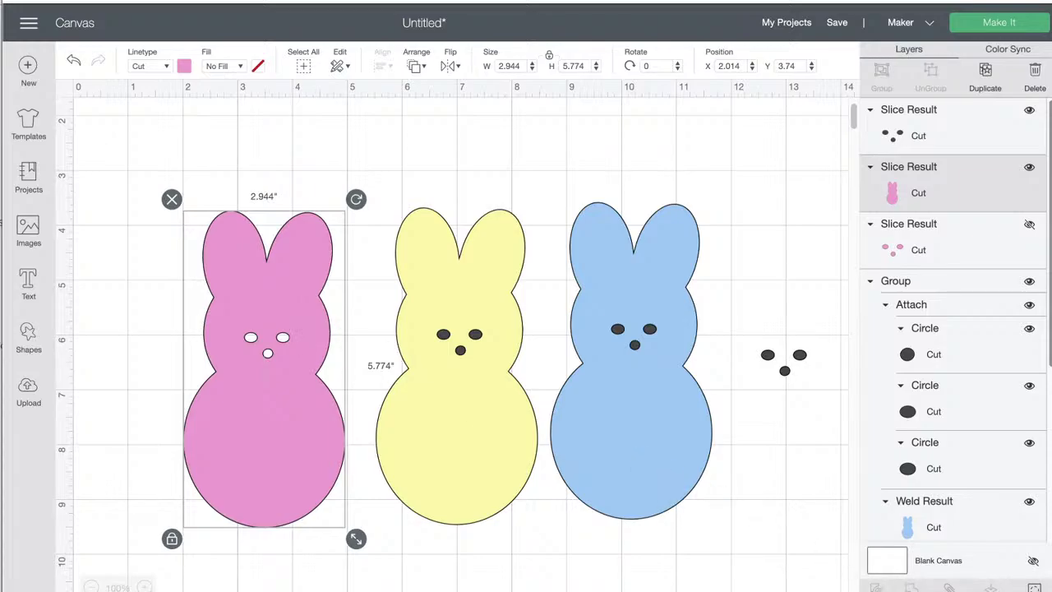
left_click(1034, 587)
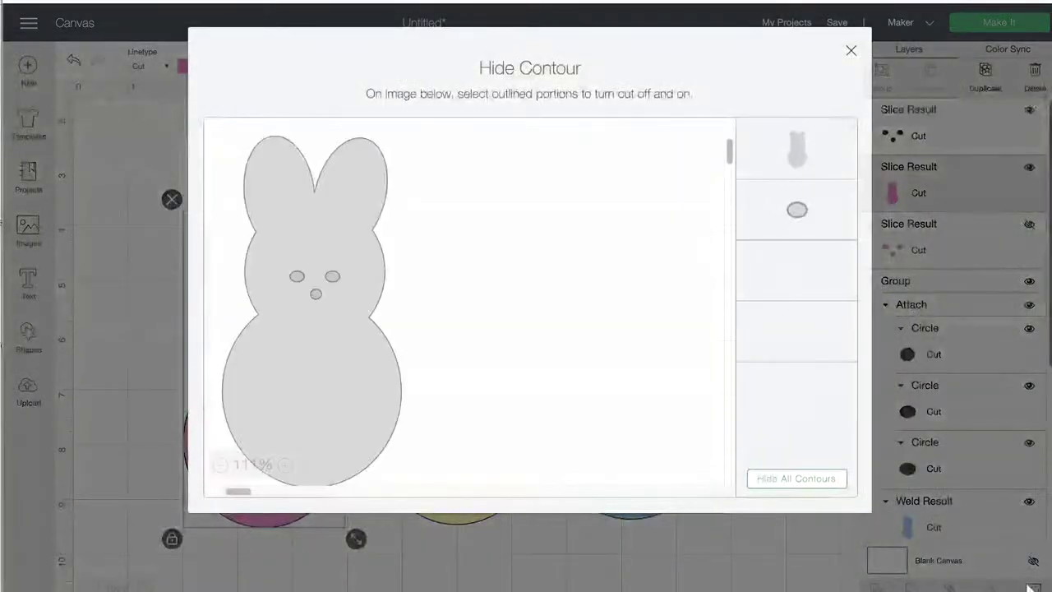
left_click(318, 294)
left_click(297, 276)
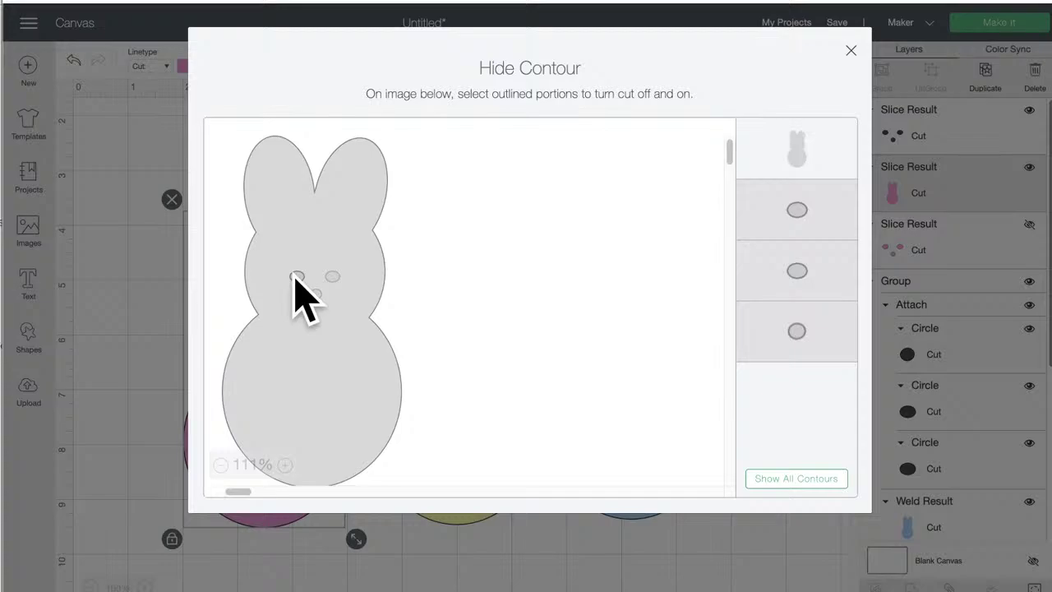
left_click(115, 365)
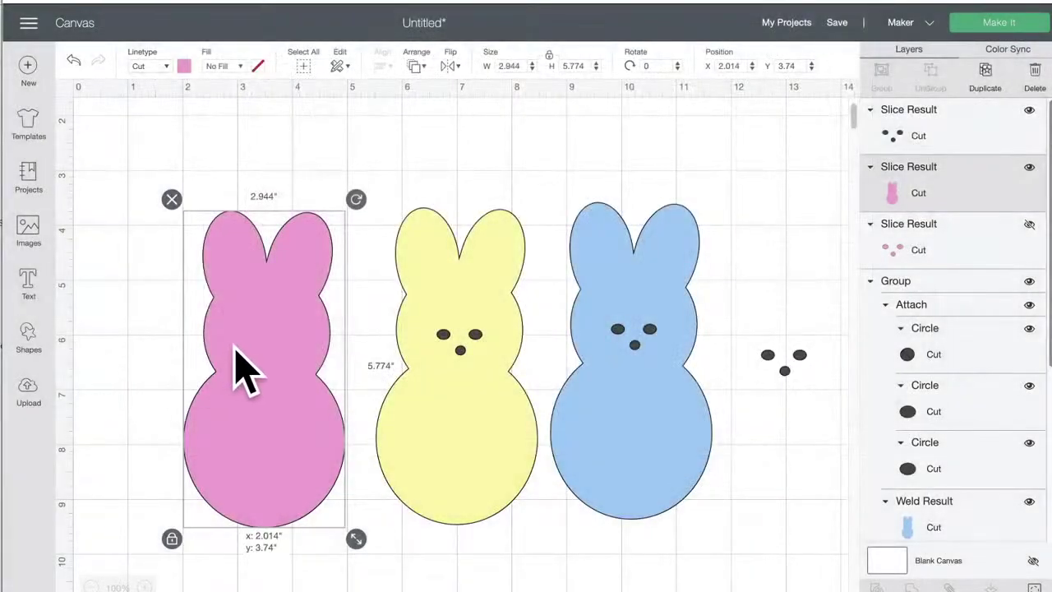
Step: Turn the pink peep's eye and nose contours back on
left_click(1034, 586)
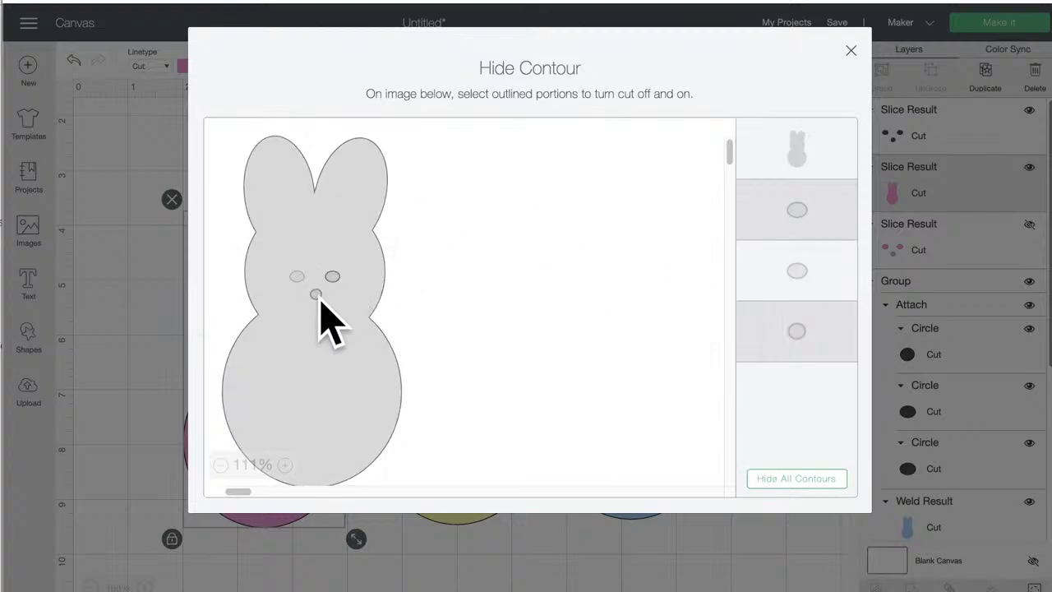
left_click(316, 294)
left_click(297, 276)
left_click(141, 343)
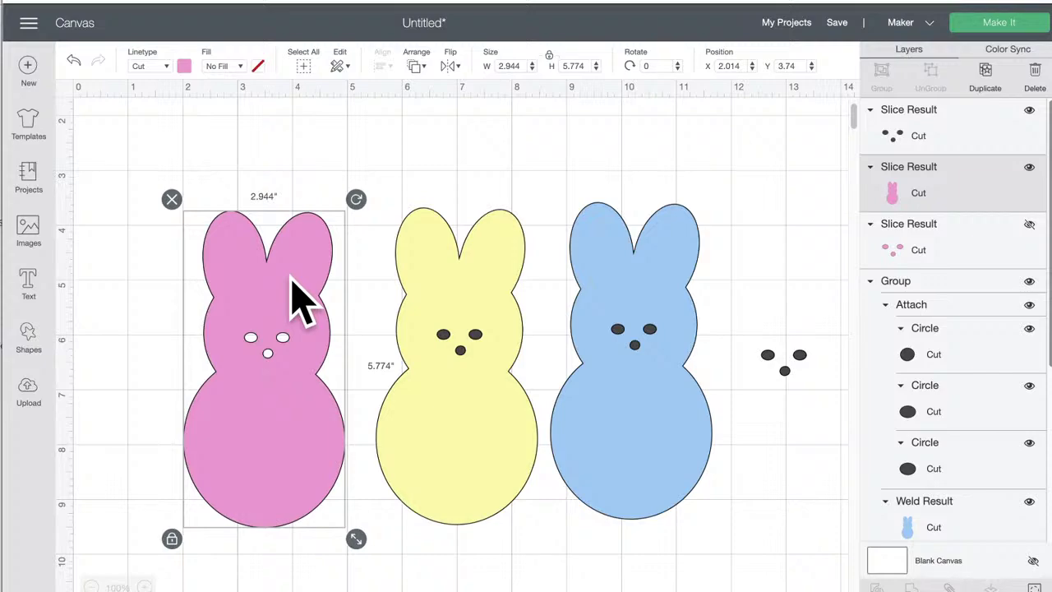
Step: Group the yellow and blue peeps, hide that group and select the pink peep's body
left_click_drag(442, 158, 705, 371)
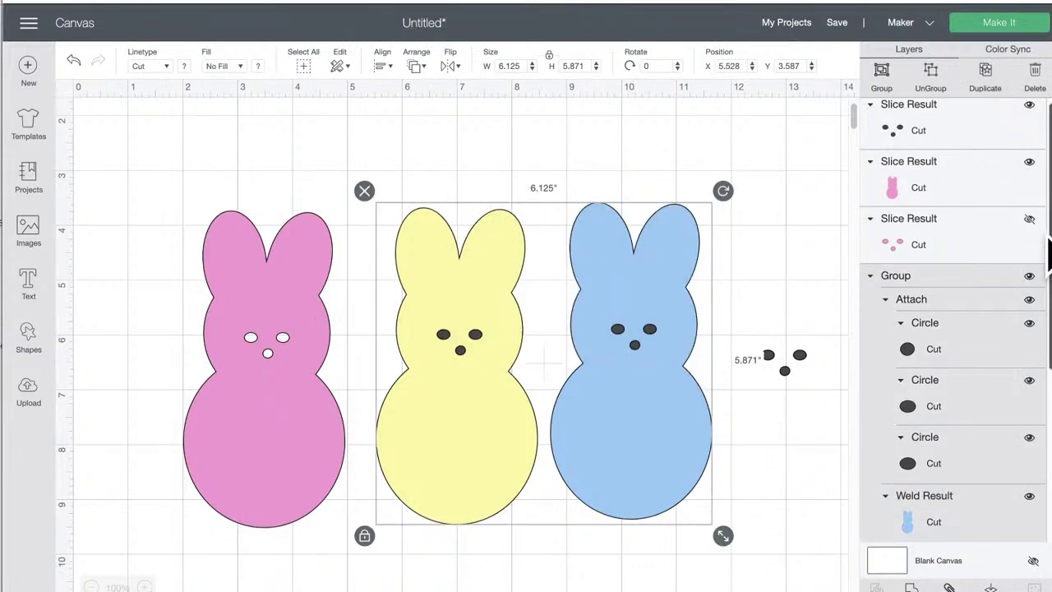
left_click(885, 80)
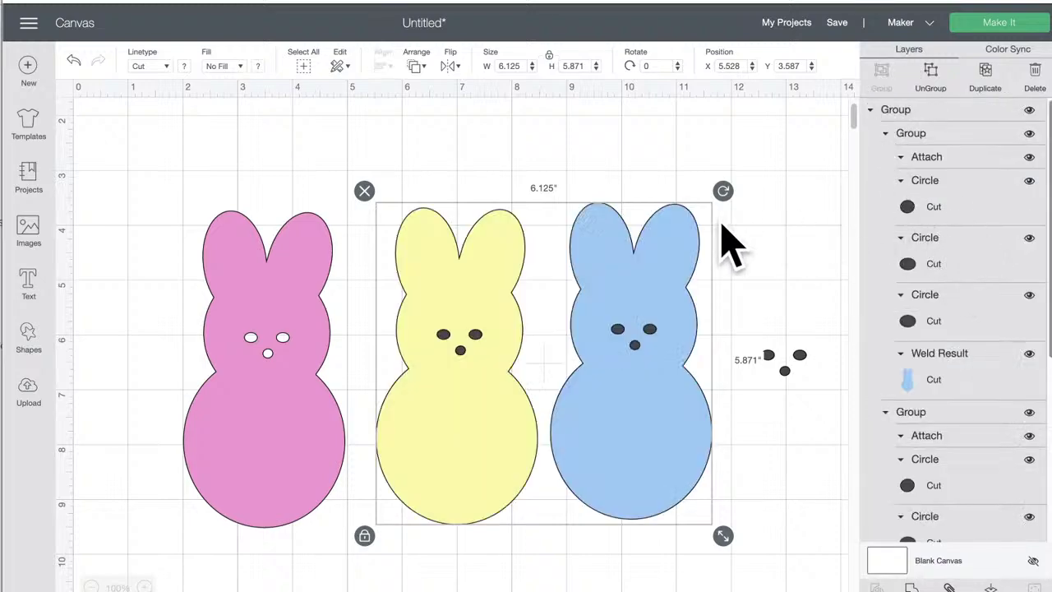
left_click(1029, 109)
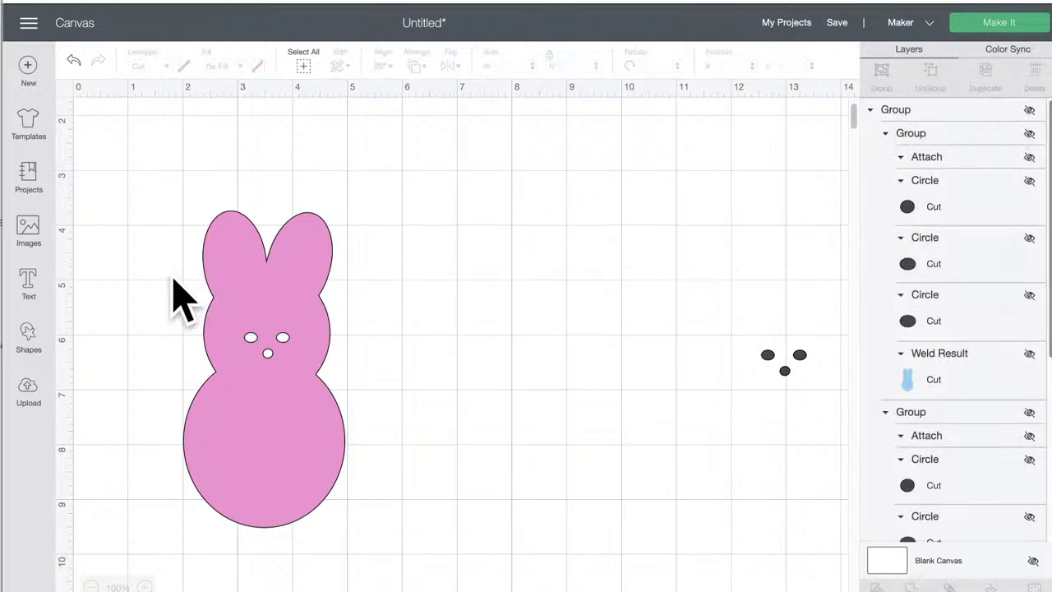
left_click(250, 298)
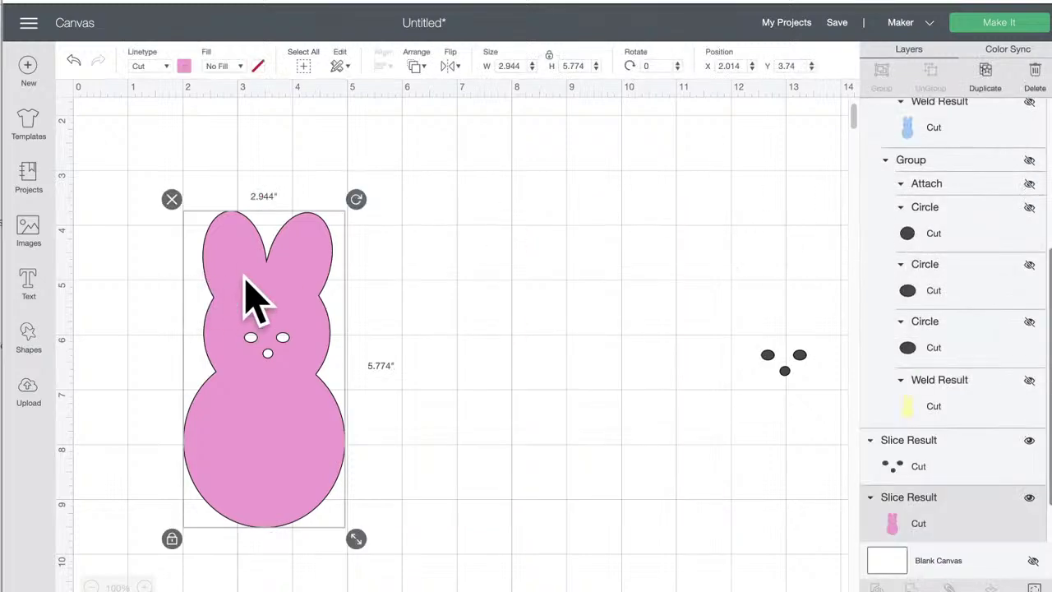
Step: Duplicate the pink peep's body twice, recolour one copy yellow (#fef59c) and move it clear of the others
left_click(986, 74)
left_click(184, 66)
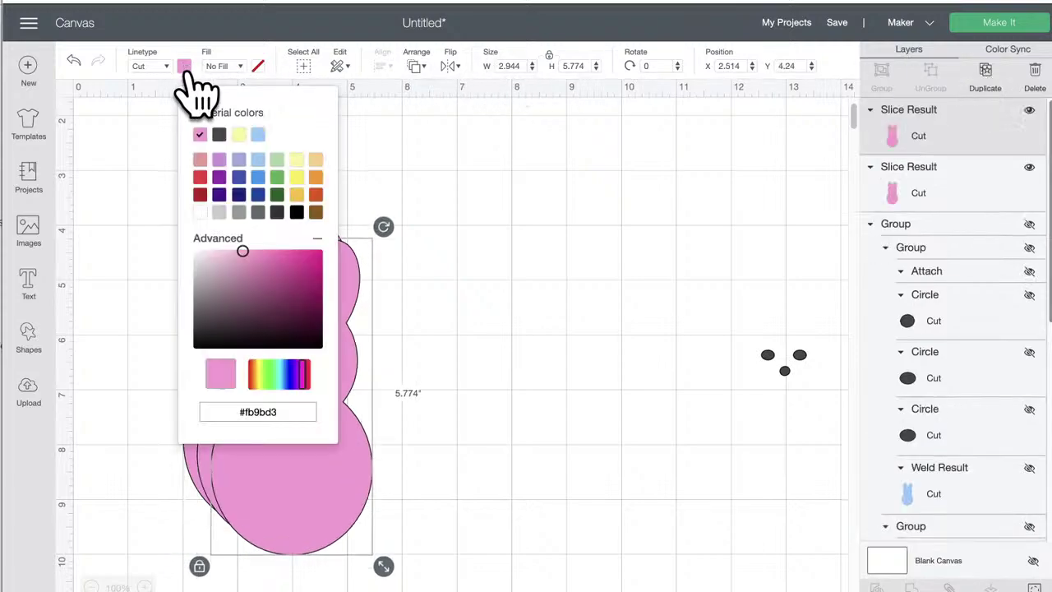
left_click(239, 134)
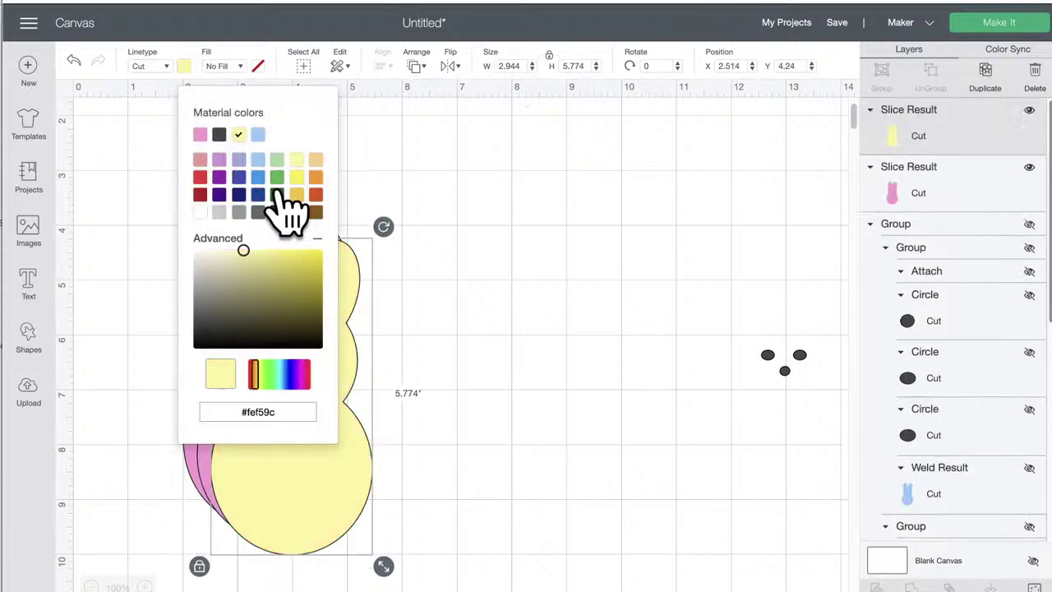
left_click_drag(261, 450, 510, 451)
Step: Recolour the second pink copy light blue and line up the blue and yellow bodies beside the pink one
left_click_drag(296, 497, 394, 498)
left_click(184, 66)
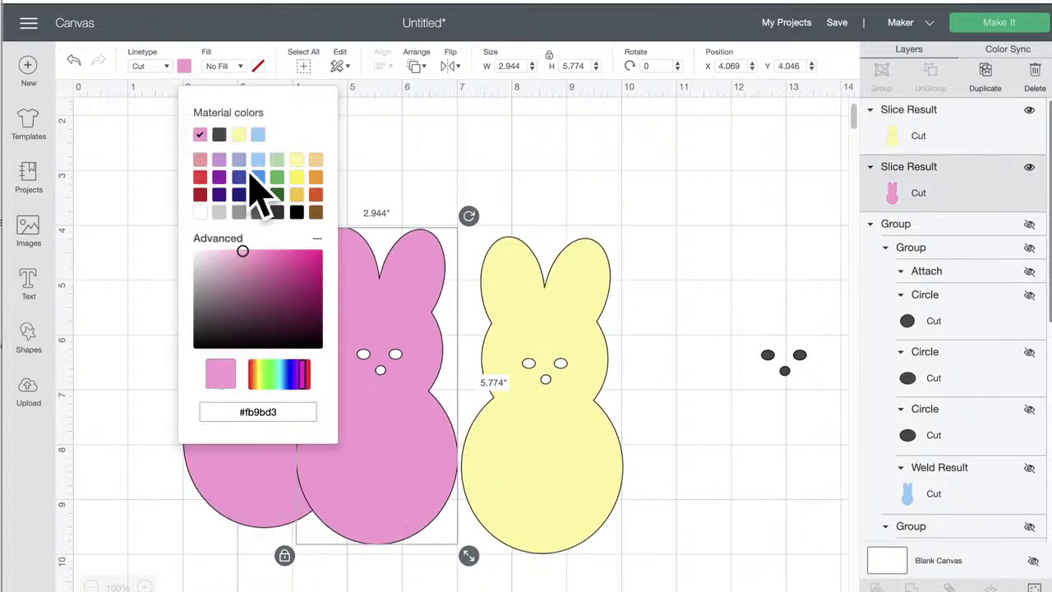
left_click(255, 161)
left_click_drag(425, 277, 466, 268)
left_click_drag(549, 311, 604, 305)
Step: Duplicate the loose black face twice and fit one face over the yellow peep's cutouts and another over the blue peep's
left_click(768, 359)
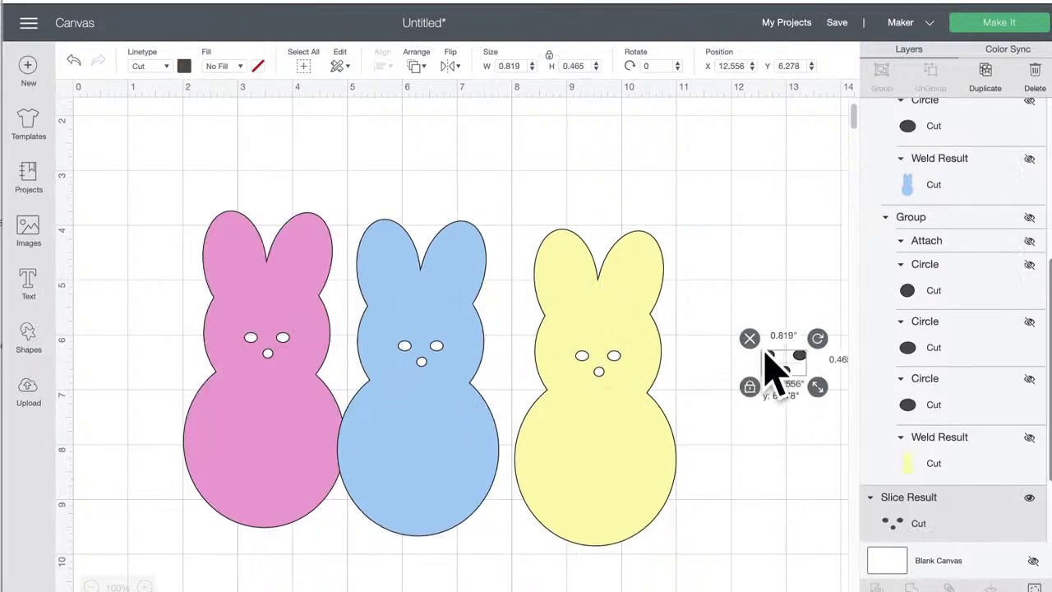
left_click(988, 81)
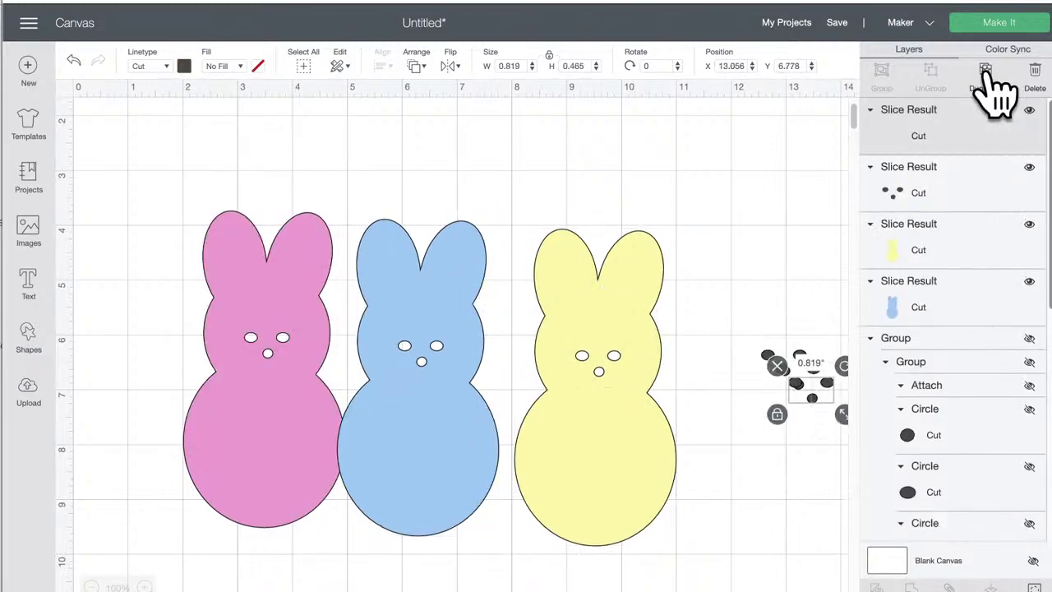
left_click_drag(810, 411, 588, 362)
left_click_drag(776, 368, 413, 348)
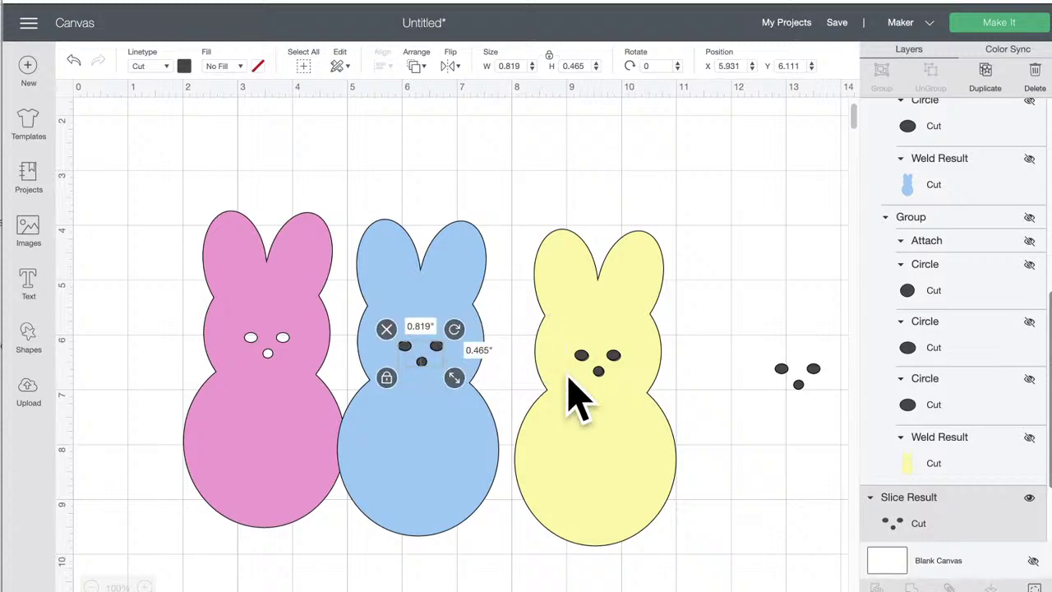
Step: Group the yellow peep with its black face, and group the blue peep with its own
left_click_drag(586, 183, 617, 359)
left_click(882, 72)
left_click(430, 176)
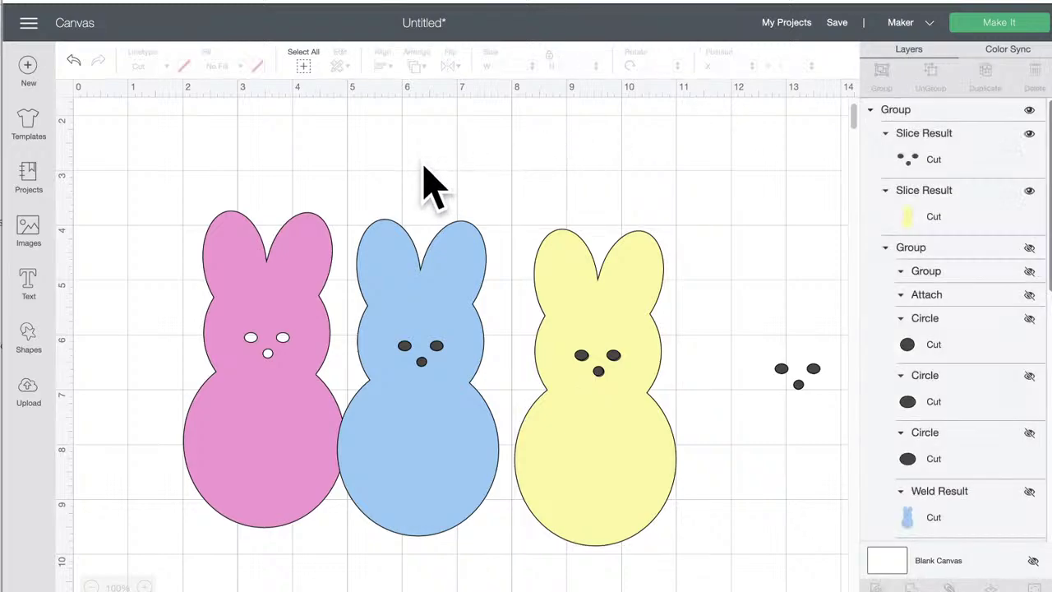
left_click_drag(430, 176, 501, 529)
left_click(888, 80)
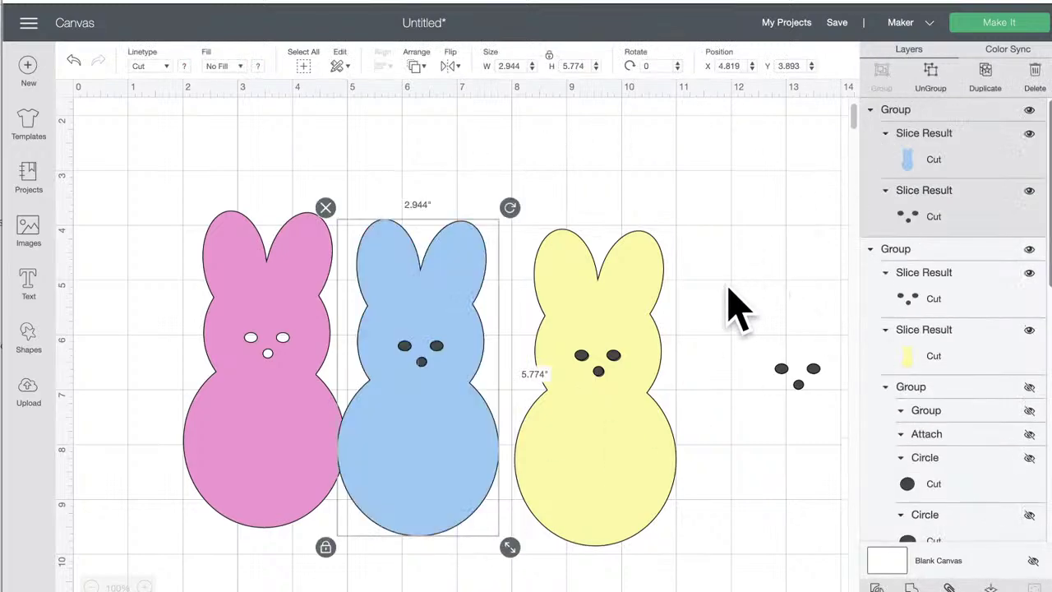
Step: Fit the remaining black face exactly over the pink peep's eye and nose cutouts and group the two
left_click_drag(785, 390, 254, 341)
left_click(146, 364)
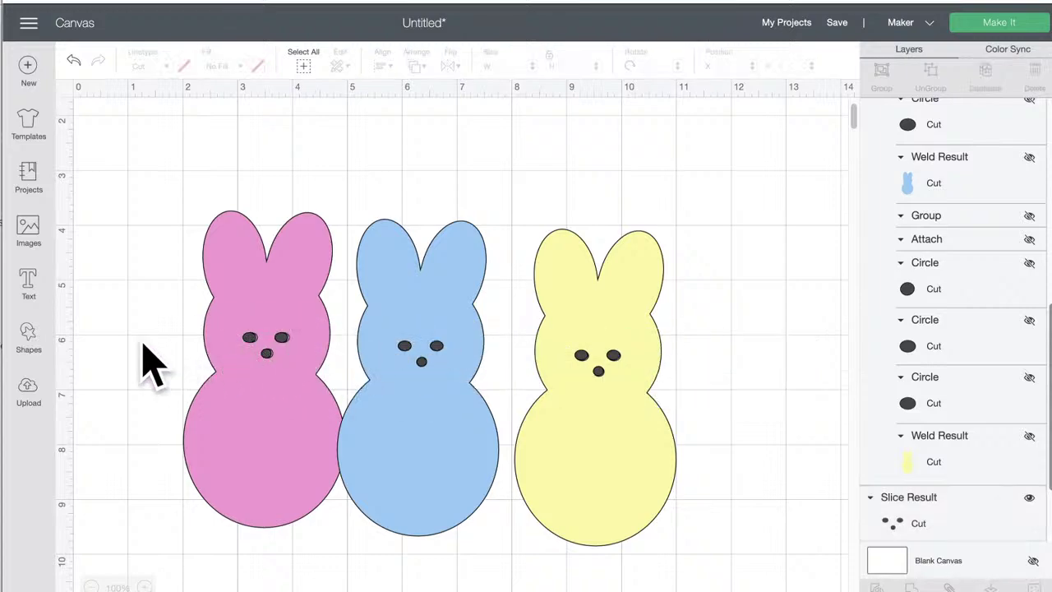
left_click(251, 346)
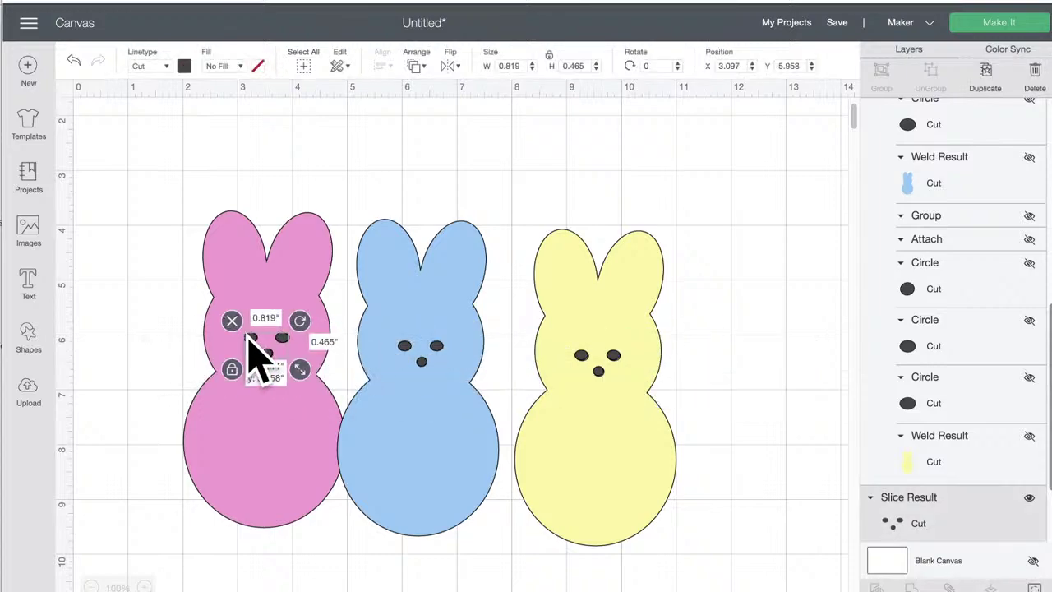
left_click(179, 348)
left_click_drag(148, 286, 361, 411)
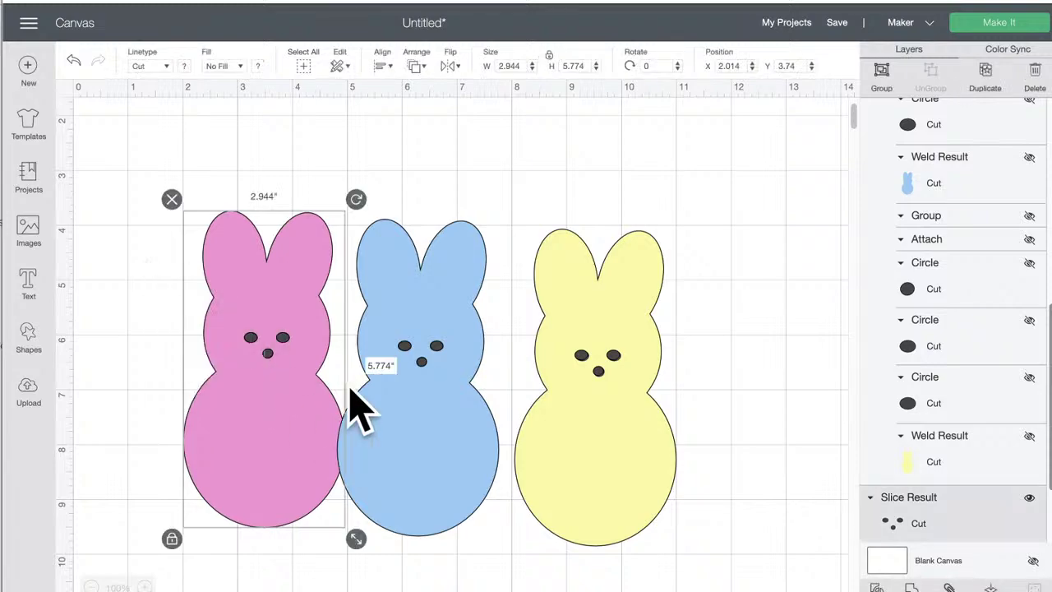
left_click(881, 72)
Step: Space the three peeps apart in a row, with yellow at about X 9.06 and pink at about X 2.78 inches
left_click_drag(608, 305, 660, 296)
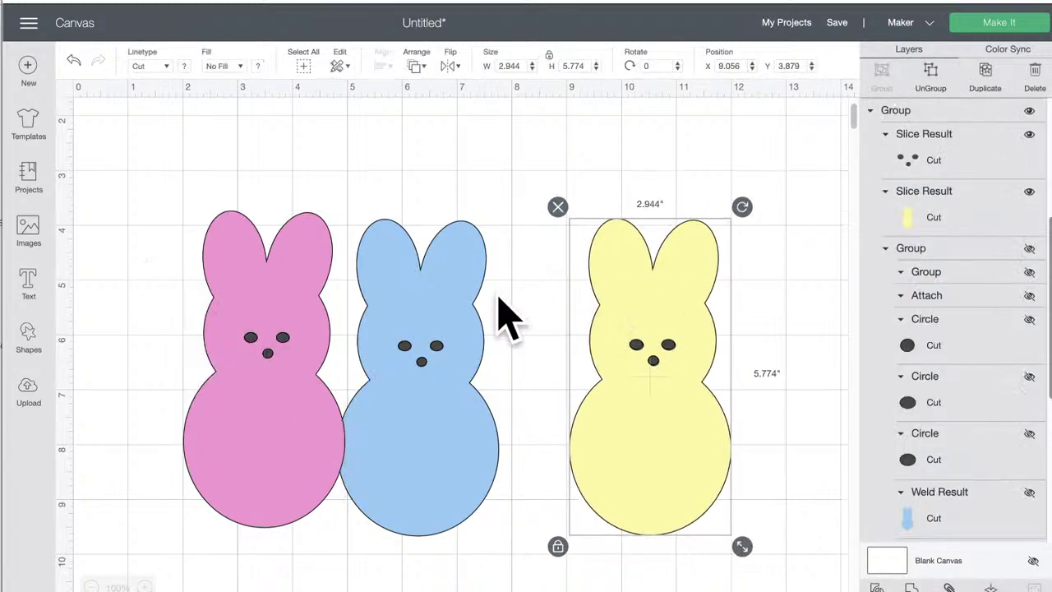
left_click_drag(431, 291, 491, 296)
left_click_drag(290, 304, 333, 308)
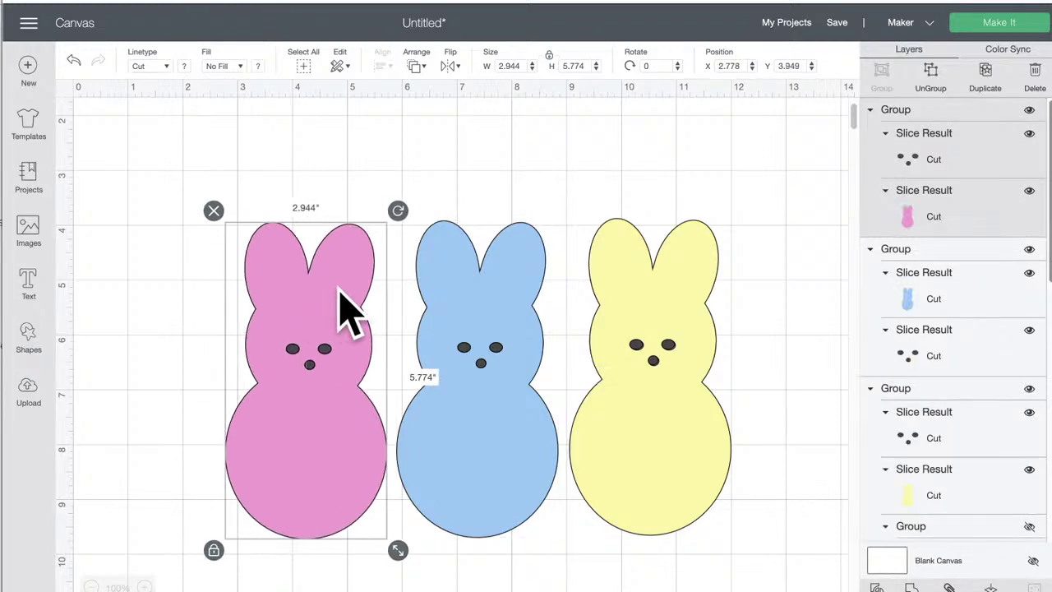
Step: Scale all three peeps down together to about 6.28 by 3.98 inches
left_click(517, 176)
left_click_drag(241, 164, 748, 489)
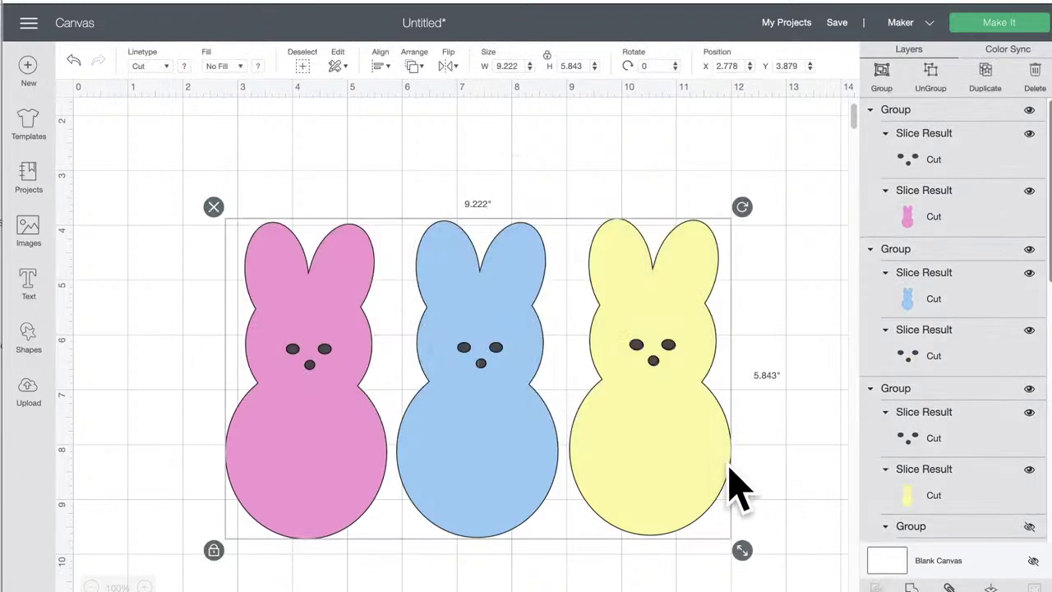
left_click_drag(742, 550, 574, 437)
left_click(509, 489)
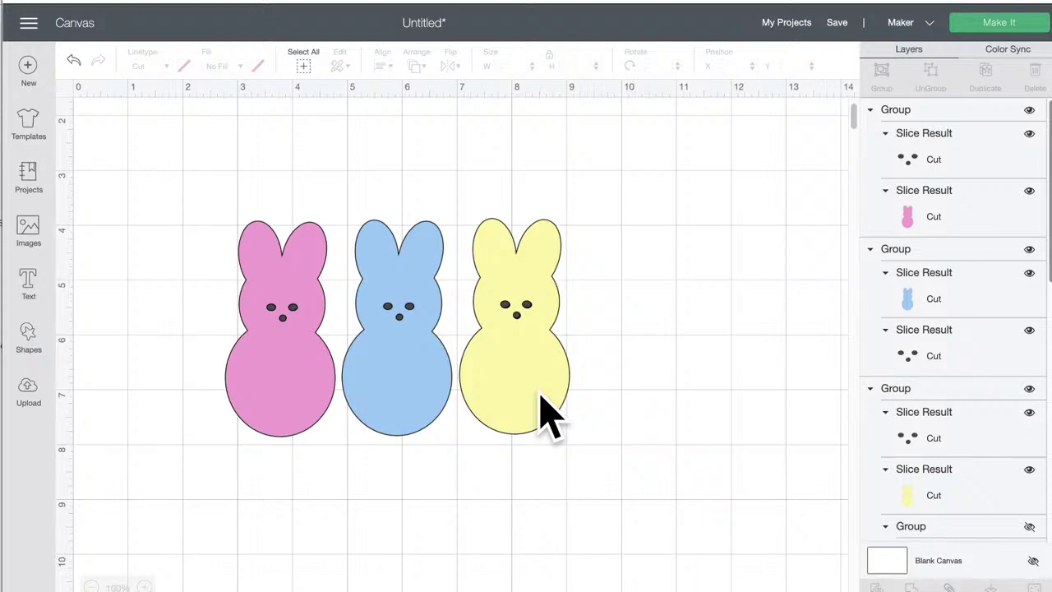
Step: Add the text "CHILLIN'" and move it up over the peeps' ears, to about X 3.21, Y 3.14 inches
left_click(29, 281)
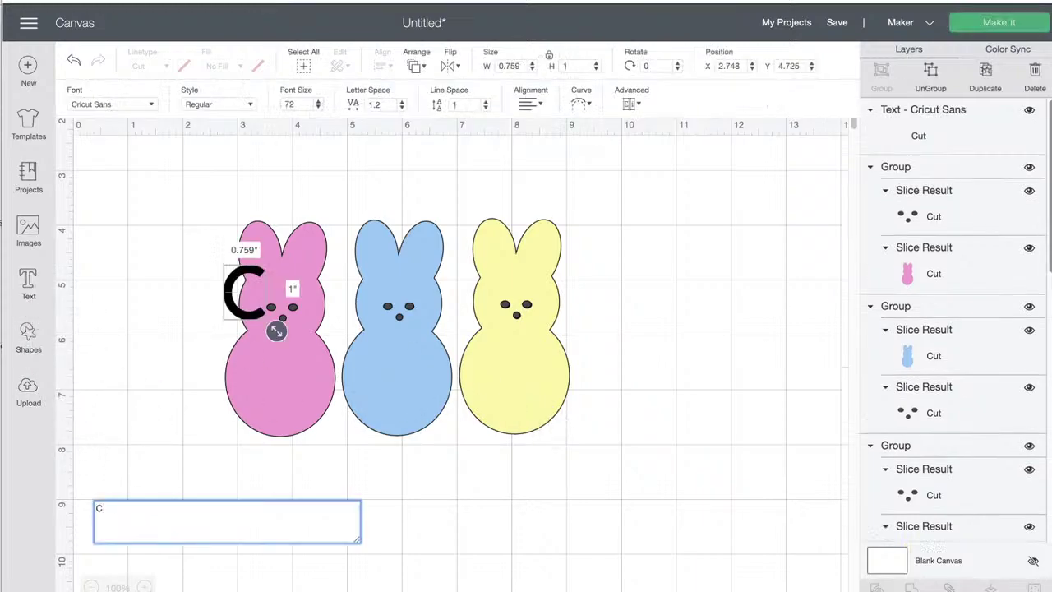
type("CHI")
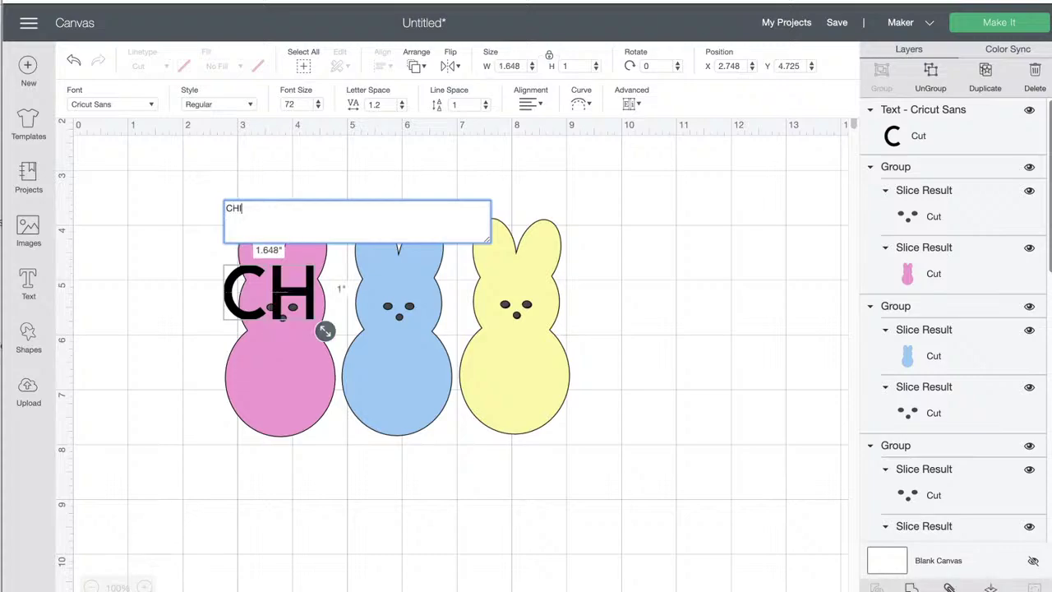
type("LLIN")
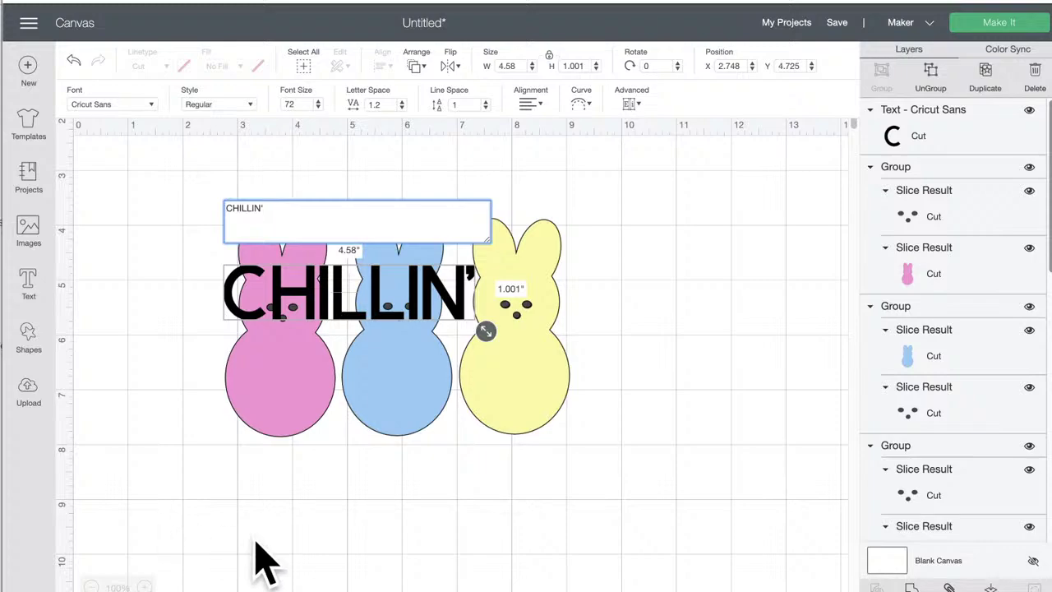
left_click_drag(377, 310, 399, 219)
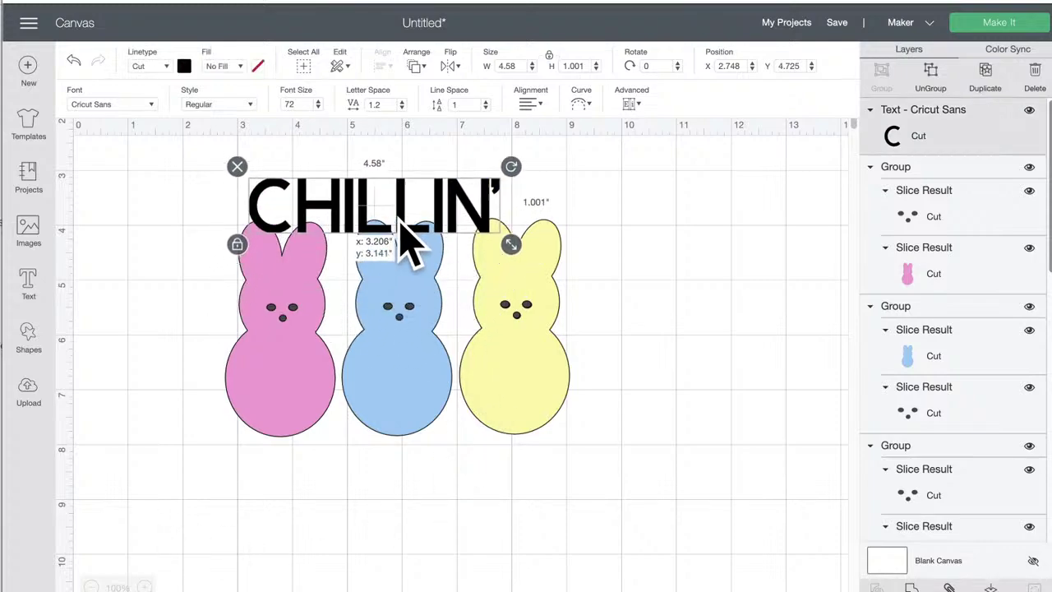
Step: Move the three peeps down to about X 2.90, Y 6.17 inches and centre the CHILLIN' text above them
left_click_drag(600, 351, 153, 336)
left_click_drag(259, 288, 265, 413)
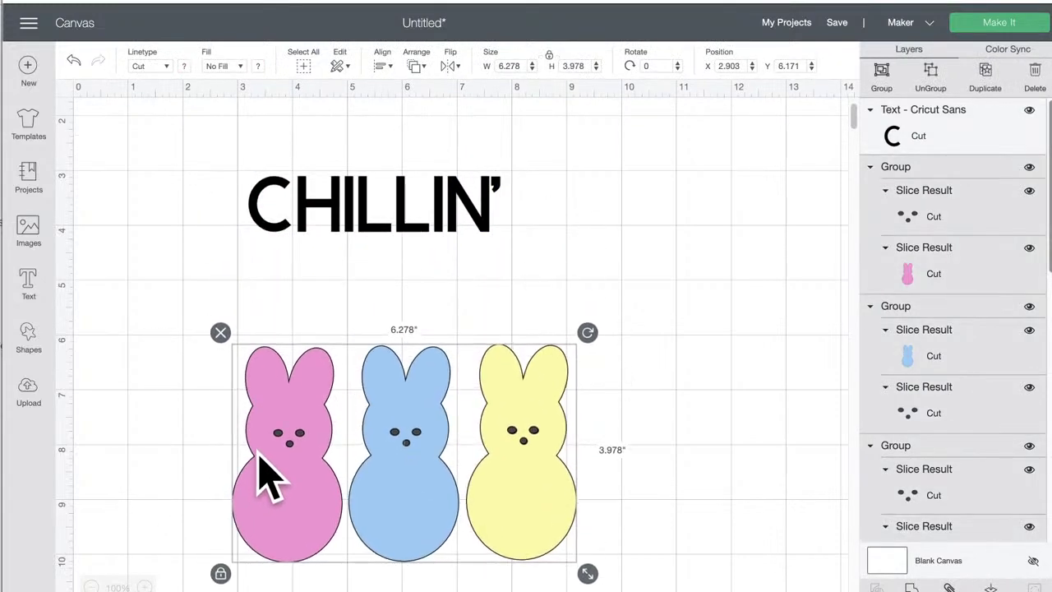
left_click(359, 242)
left_click_drag(356, 218, 373, 261)
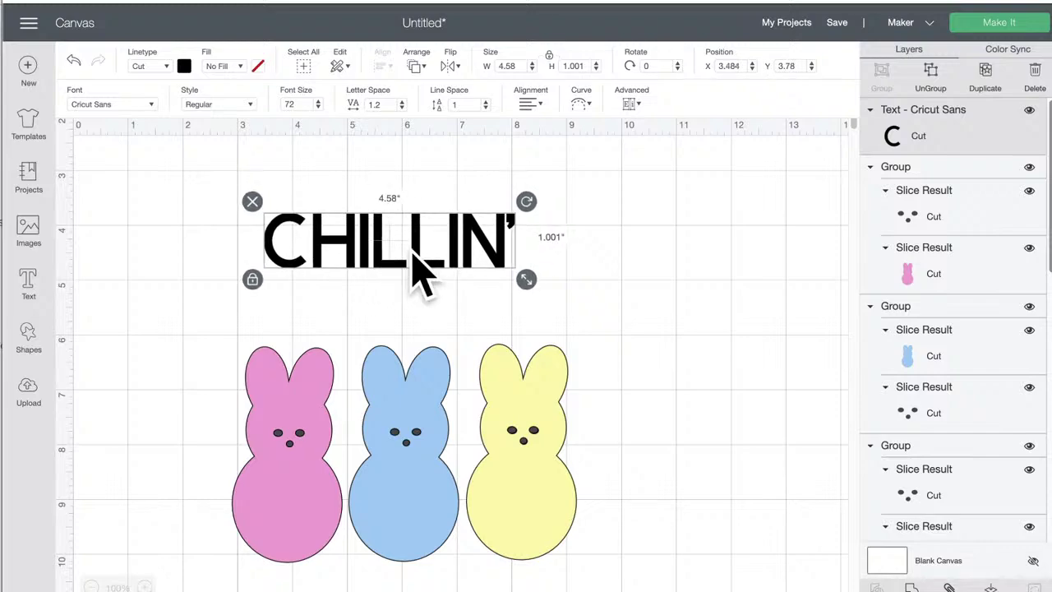
Step: Check the Chillin With My Peeps sample on Pinterest and curve the CHILLIN' text to a diameter of about 18.067
key("super+Tab")
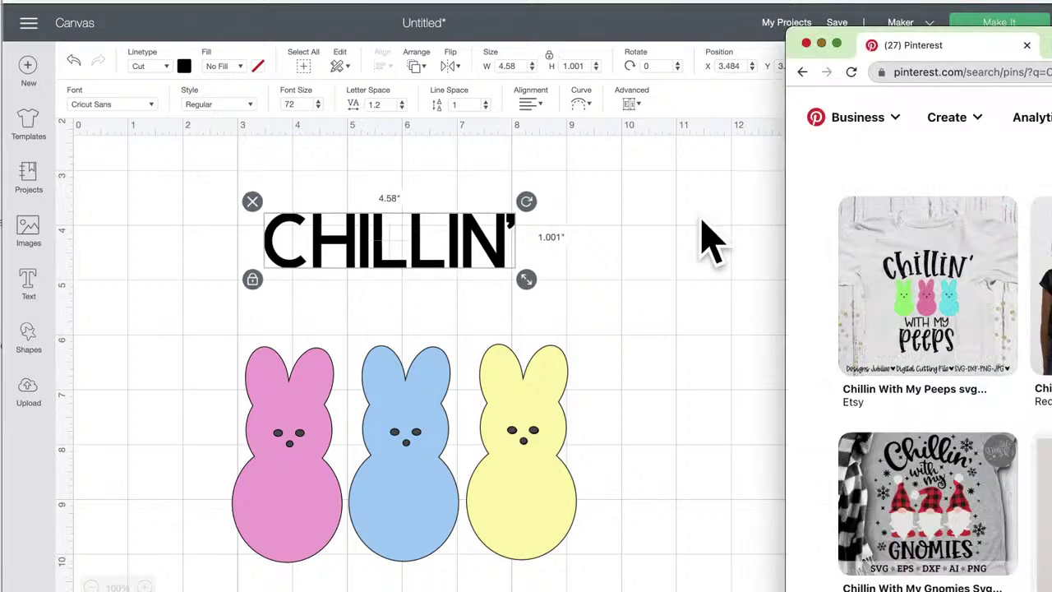
left_click(586, 108)
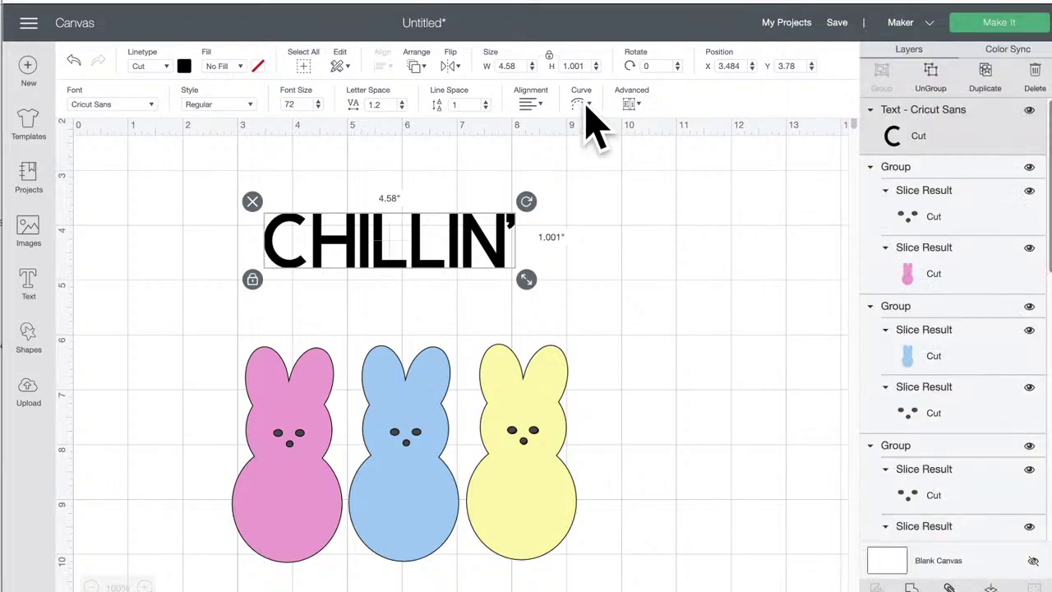
left_click(582, 104)
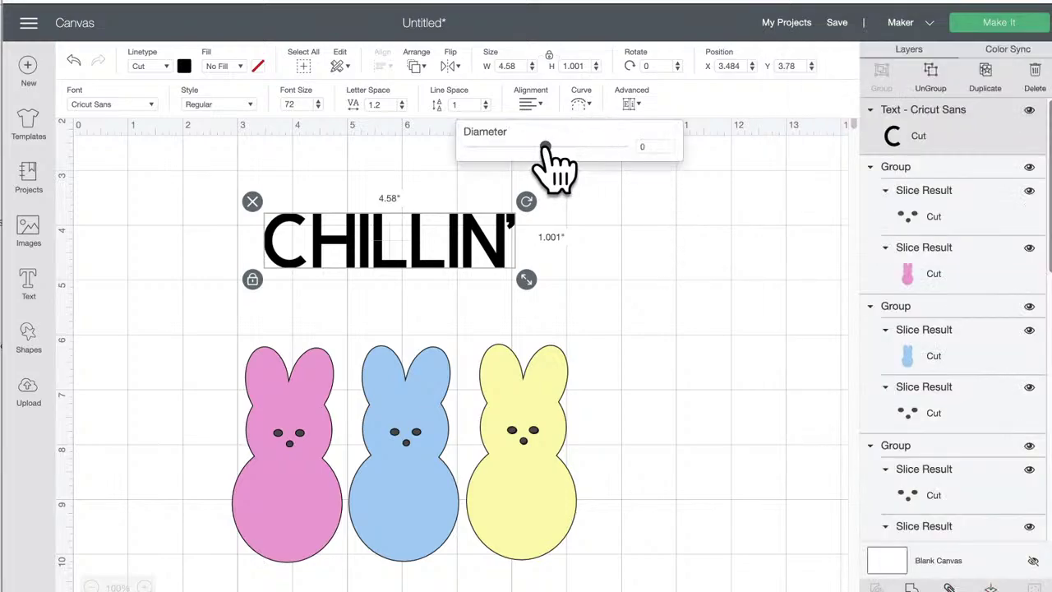
left_click_drag(545, 147, 577, 146)
left_click_drag(493, 265, 503, 282)
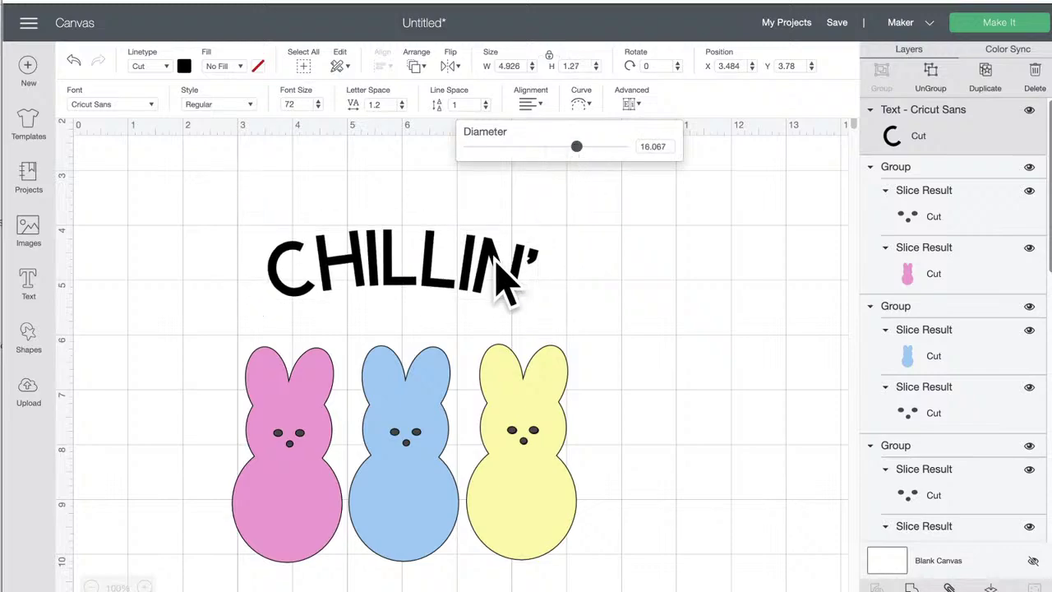
Step: Try the Cricut font Ashlyn's Alphabet - Skinny on the CHILLIN' text
left_click(131, 115)
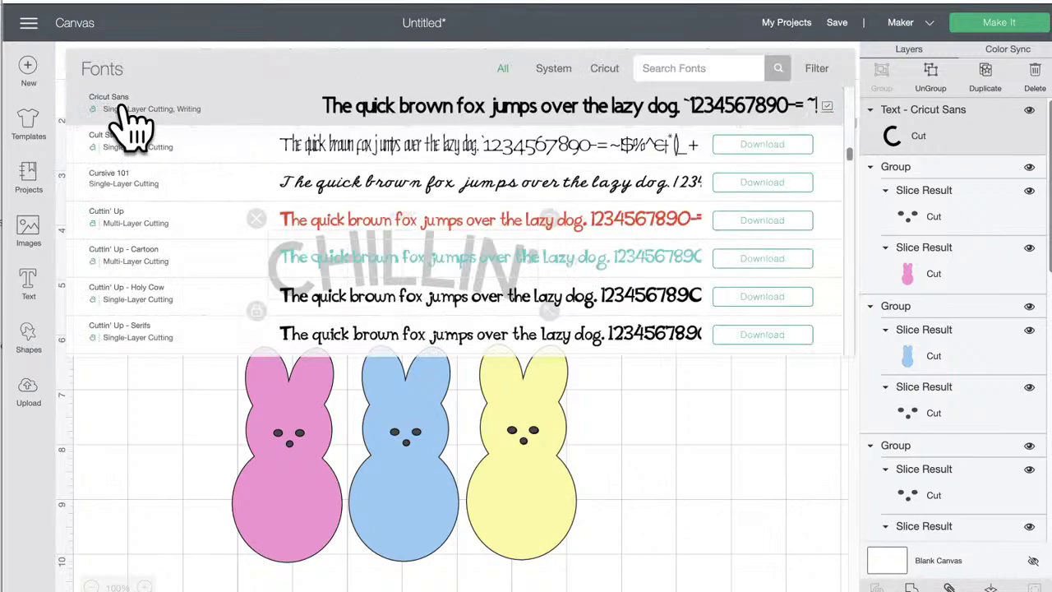
left_click(613, 69)
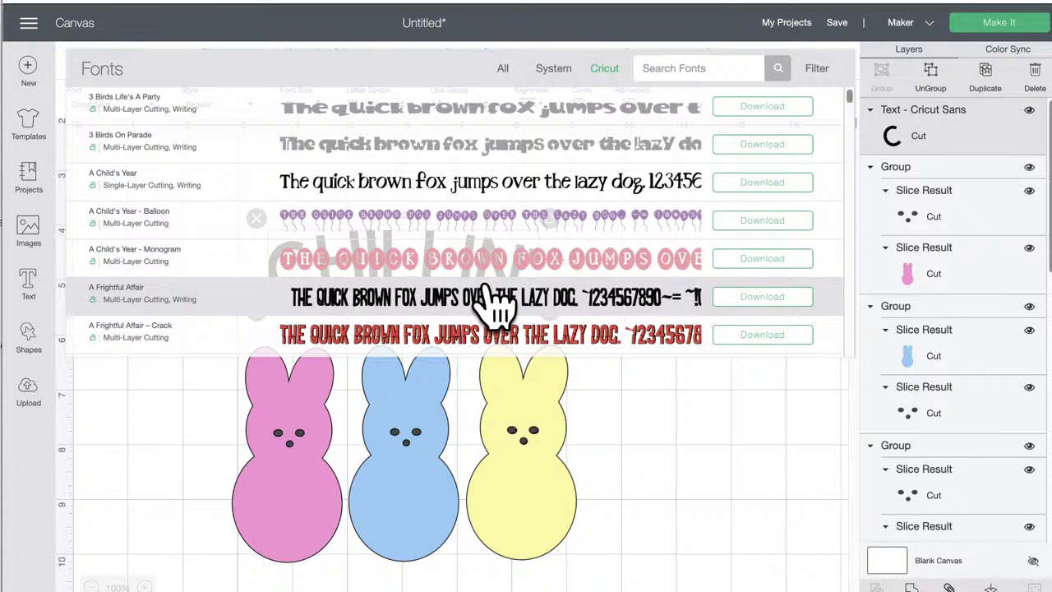
scroll(491, 300, "down", 5)
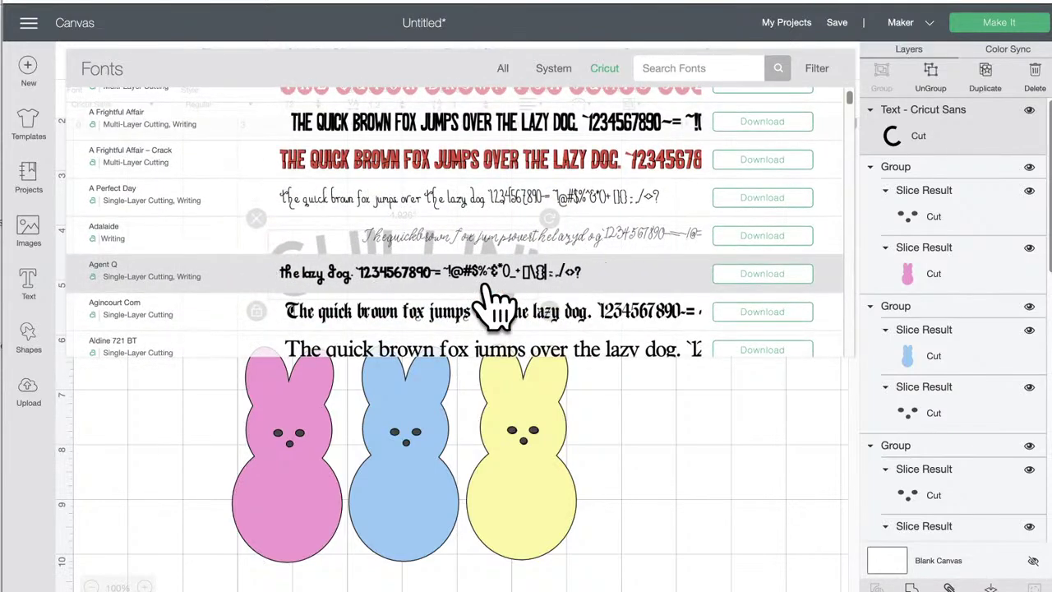
scroll(492, 303, "down", 3)
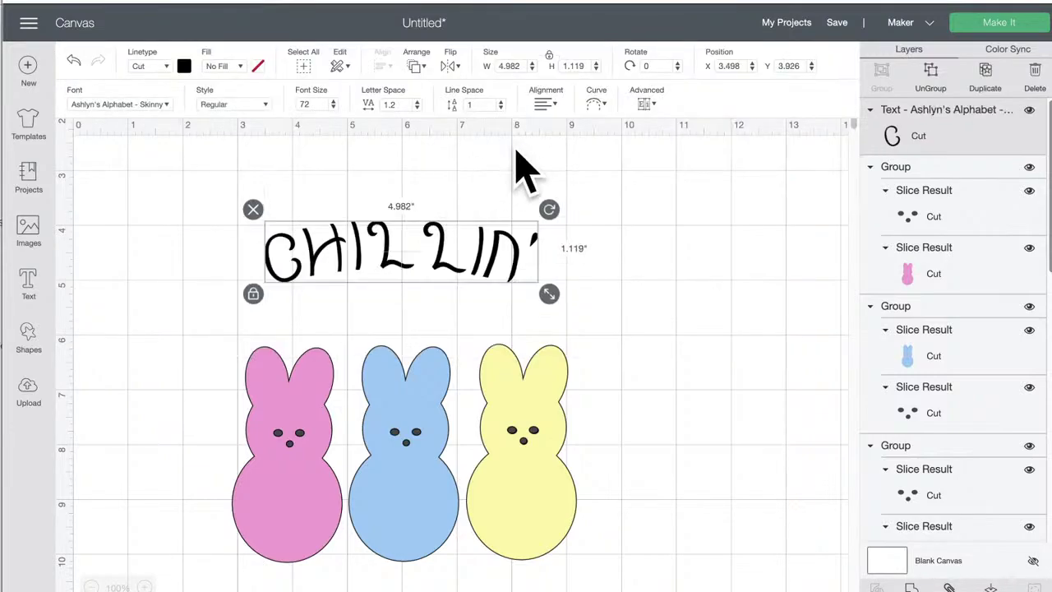
Step: Change the CHILLIN' text's font to Be Happy and move it just above the peeps, at about X 3.43, Y 4.38 inches
left_click(151, 107)
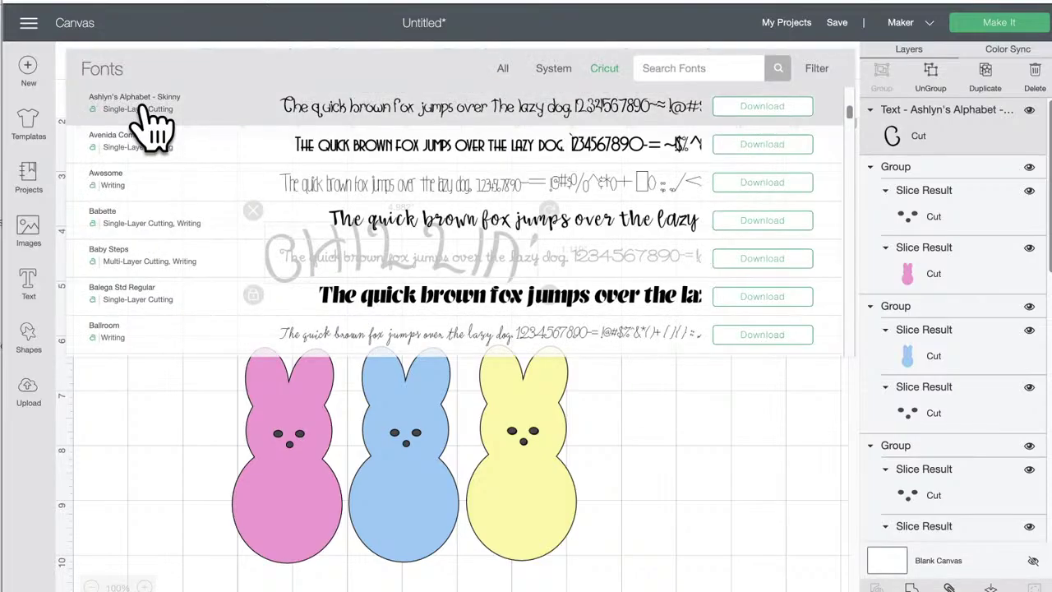
scroll(426, 300, "down", 5)
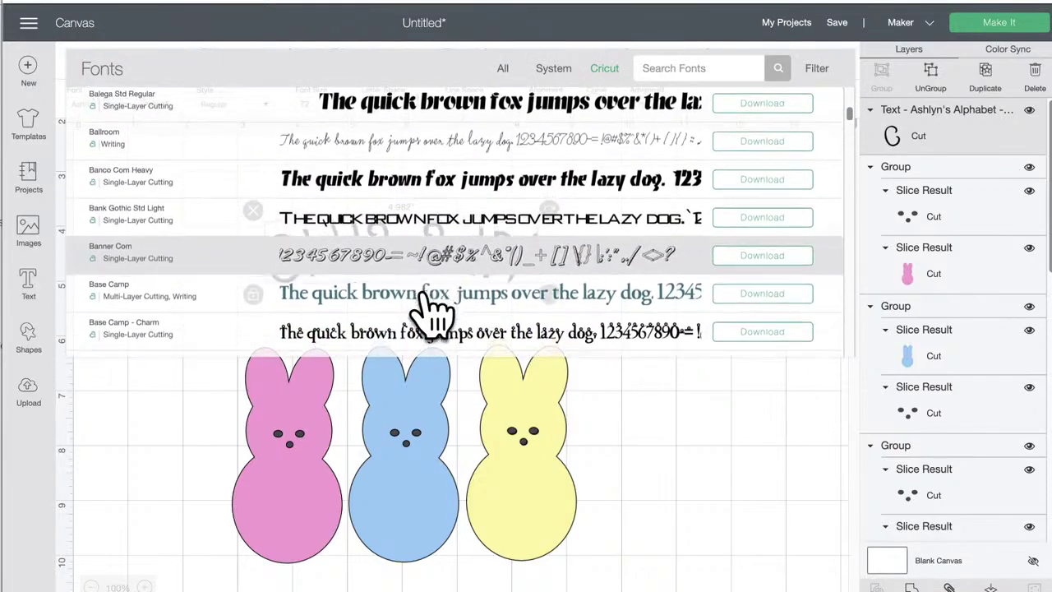
scroll(426, 303, "down", 6)
scroll(433, 306, "down", 3)
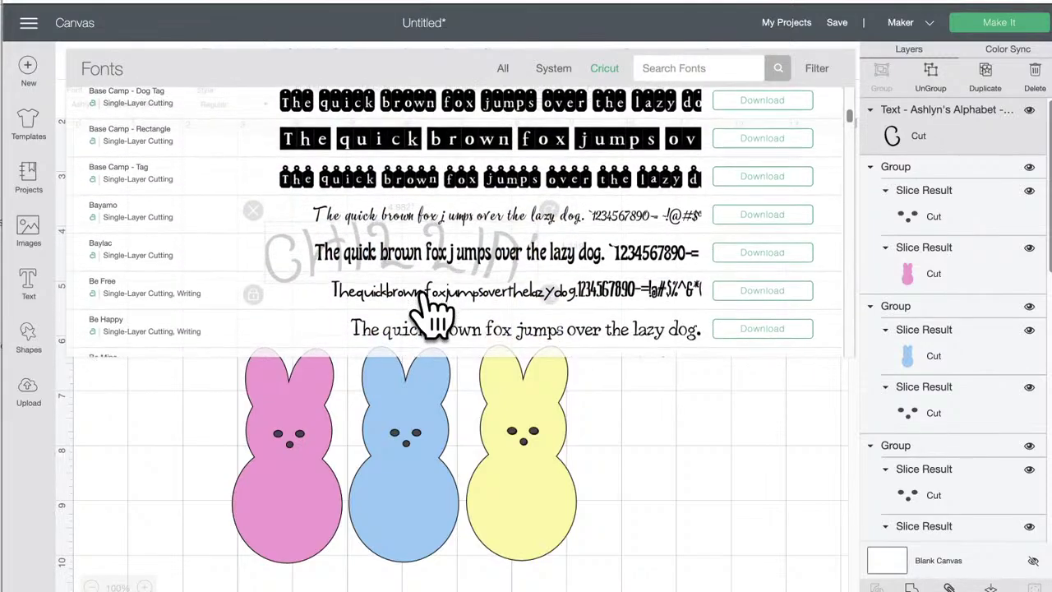
scroll(434, 306, "down", 1)
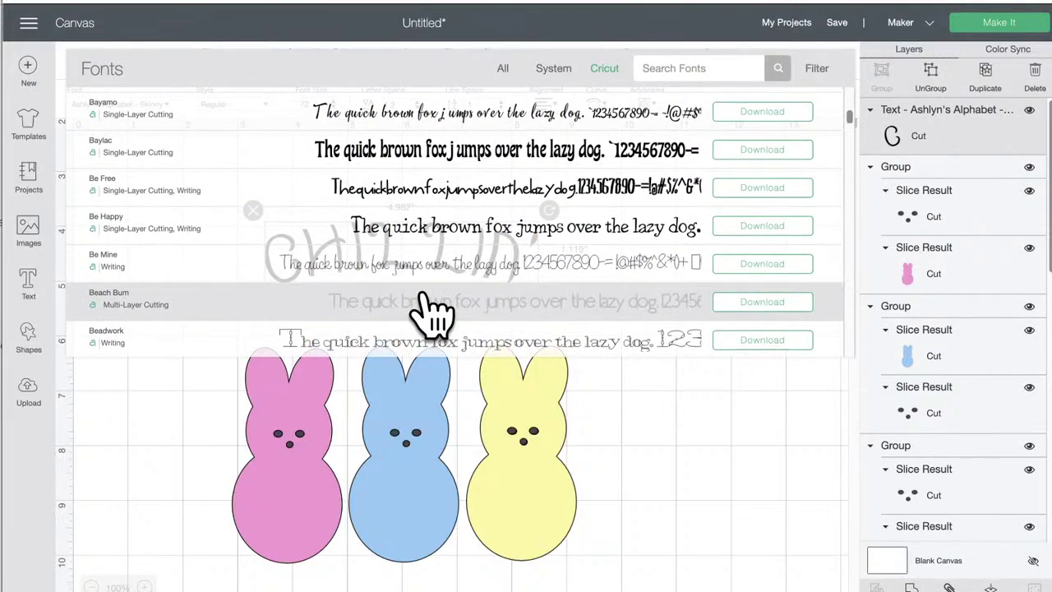
left_click(432, 225)
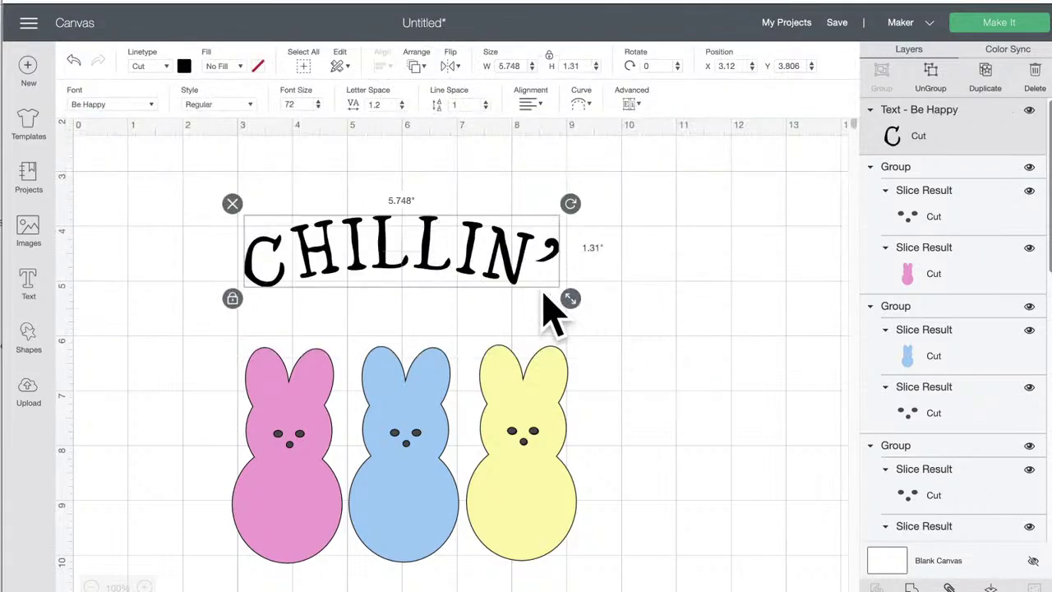
left_click_drag(515, 266, 532, 297)
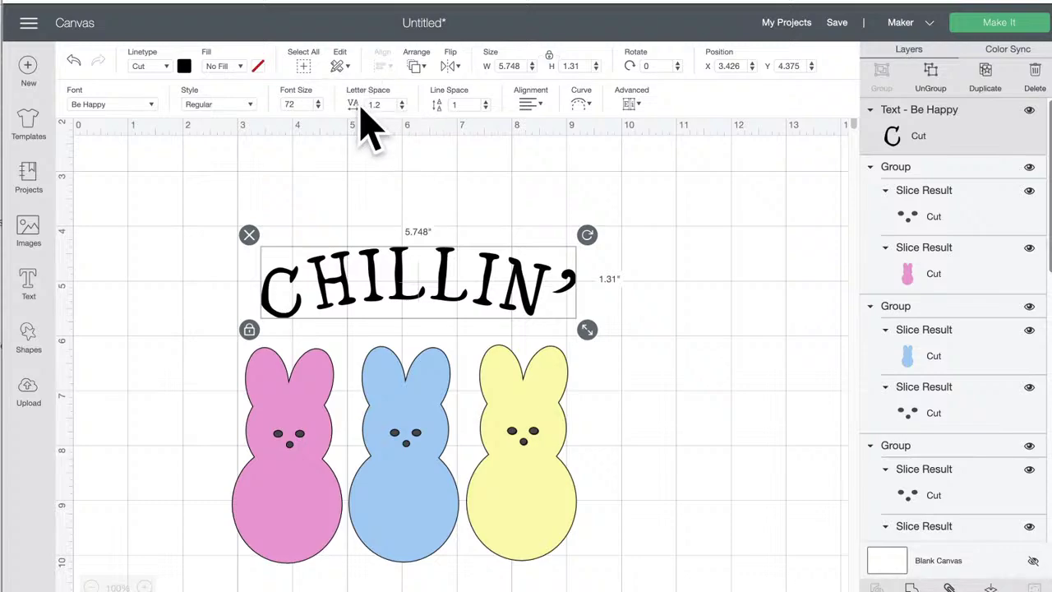
Step: Set the CHILLIN' text's letter spacing to 0.8
left_click(401, 108)
left_click(401, 108)
left_click(401, 108)
left_click(401, 107)
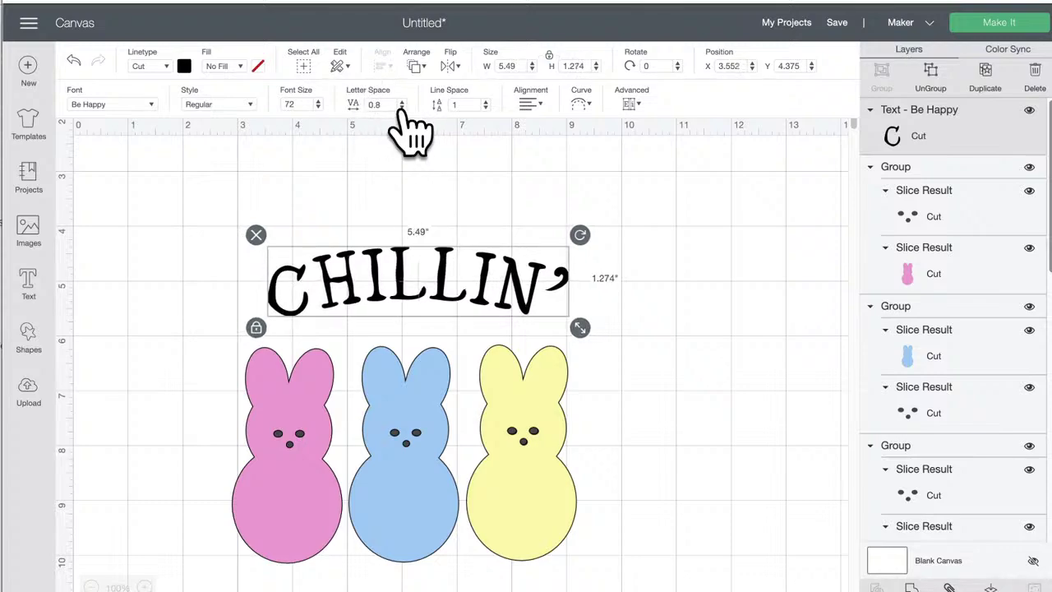
Step: Enlarge the CHILLIN' text to about 6.39 inches wide and move it to about X 3.02, Y 4.22 inches
left_click_drag(578, 329, 629, 338)
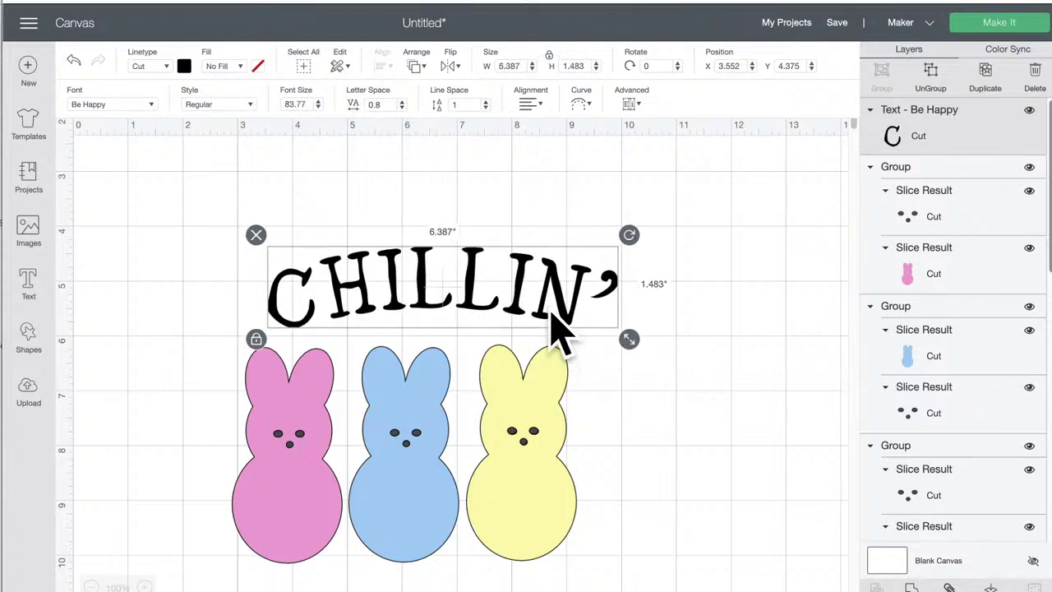
left_click_drag(549, 322, 523, 306)
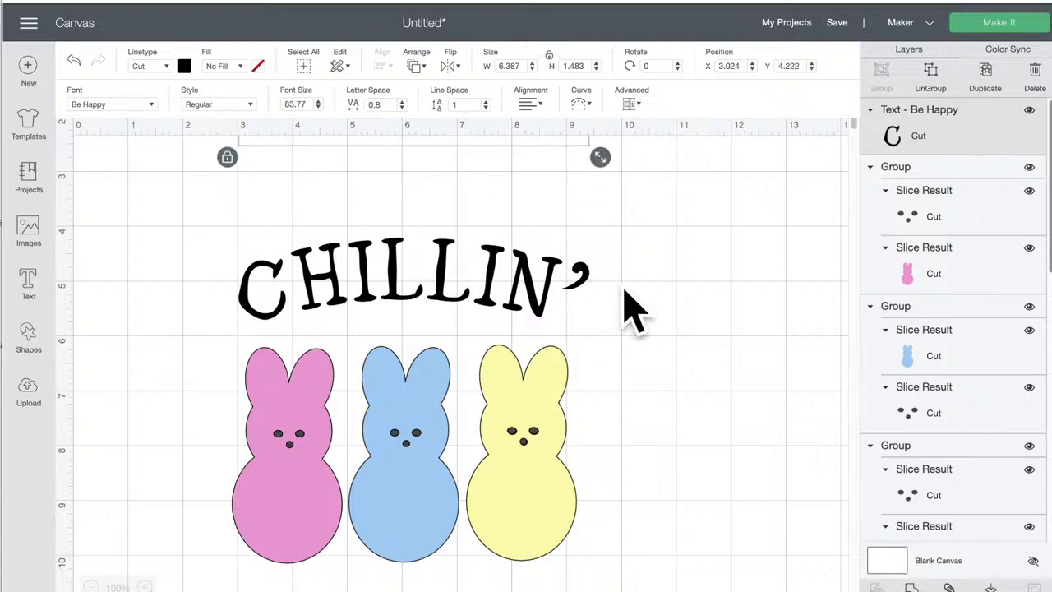
left_click(709, 333)
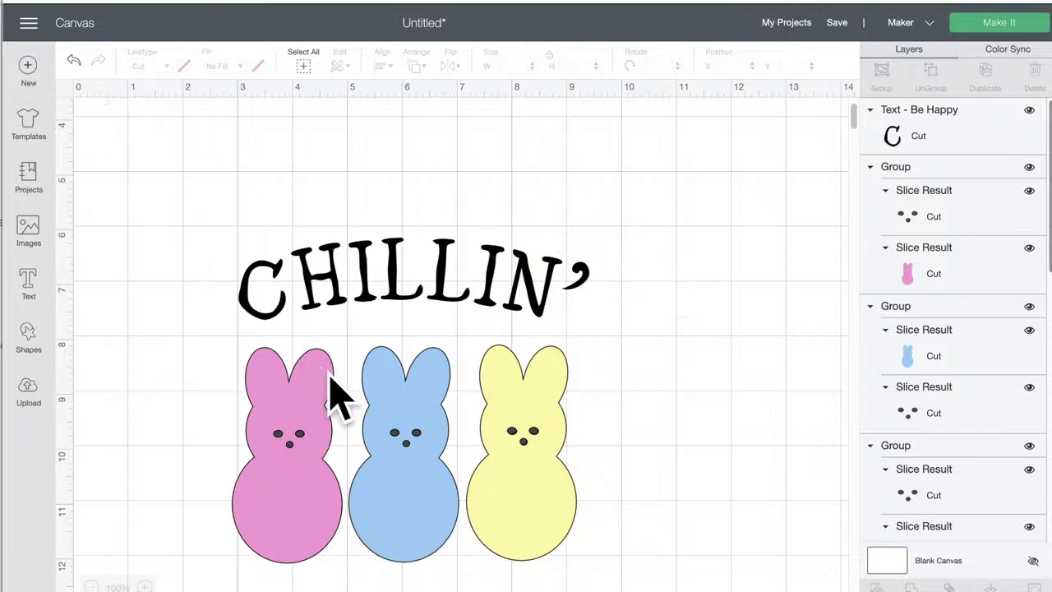
Step: Add the text "with my" in Be Happy and place it directly below the middle peep
left_click(33, 288)
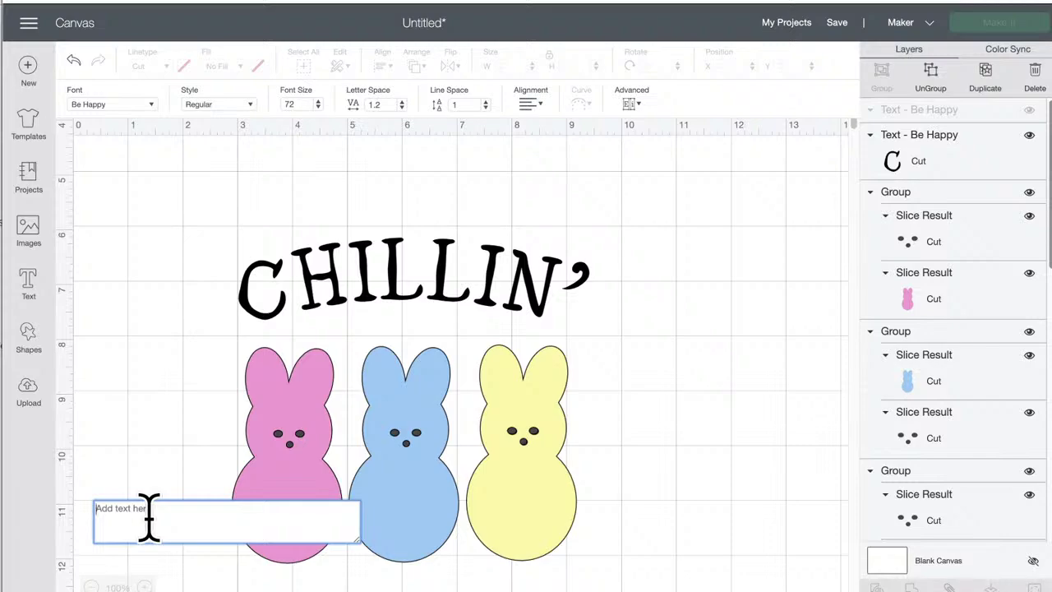
type("with my")
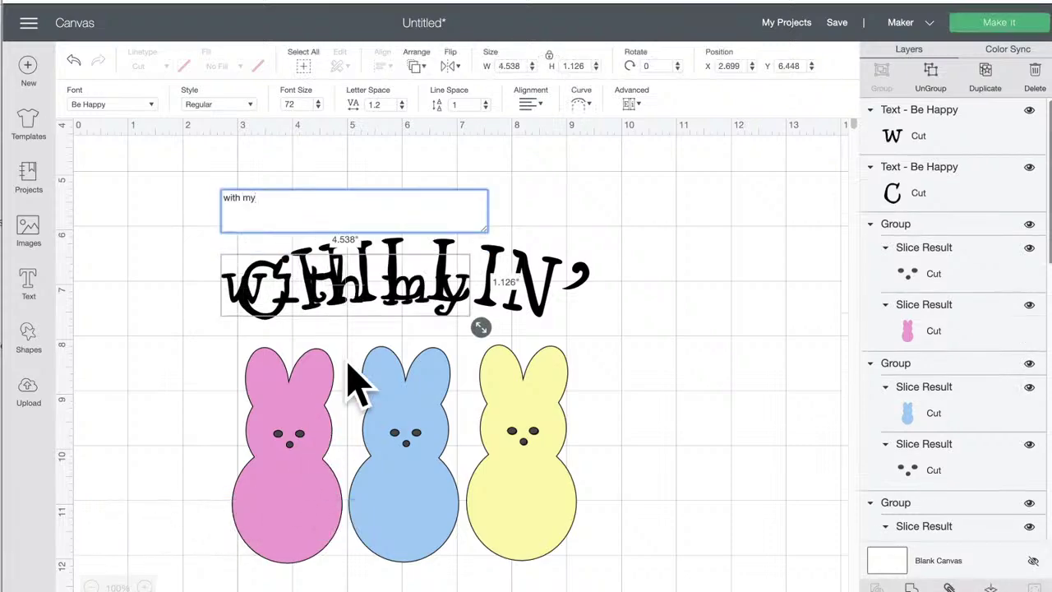
left_click_drag(365, 301, 415, 581)
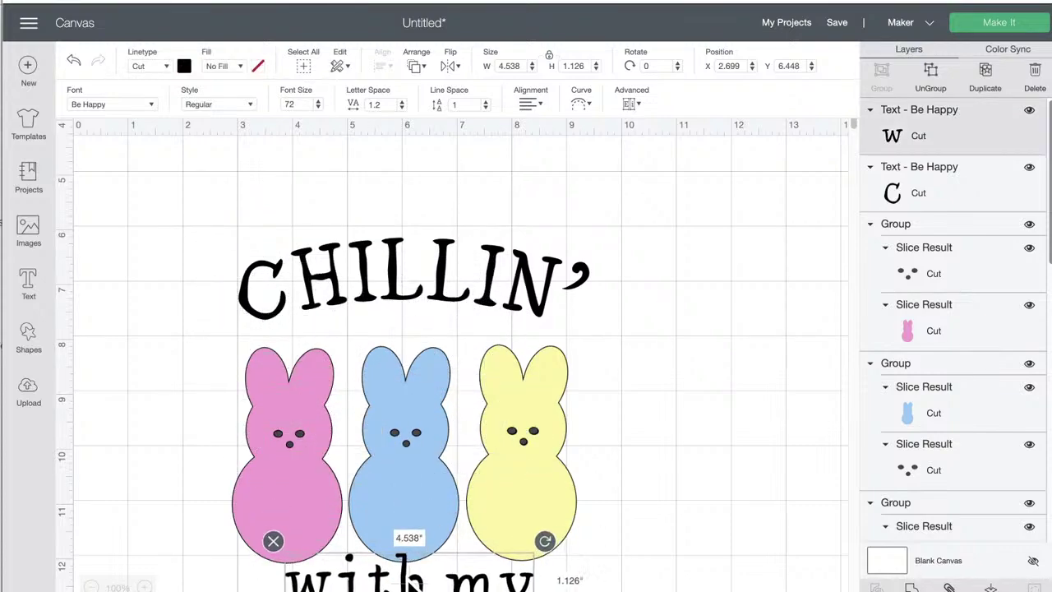
left_click(598, 567)
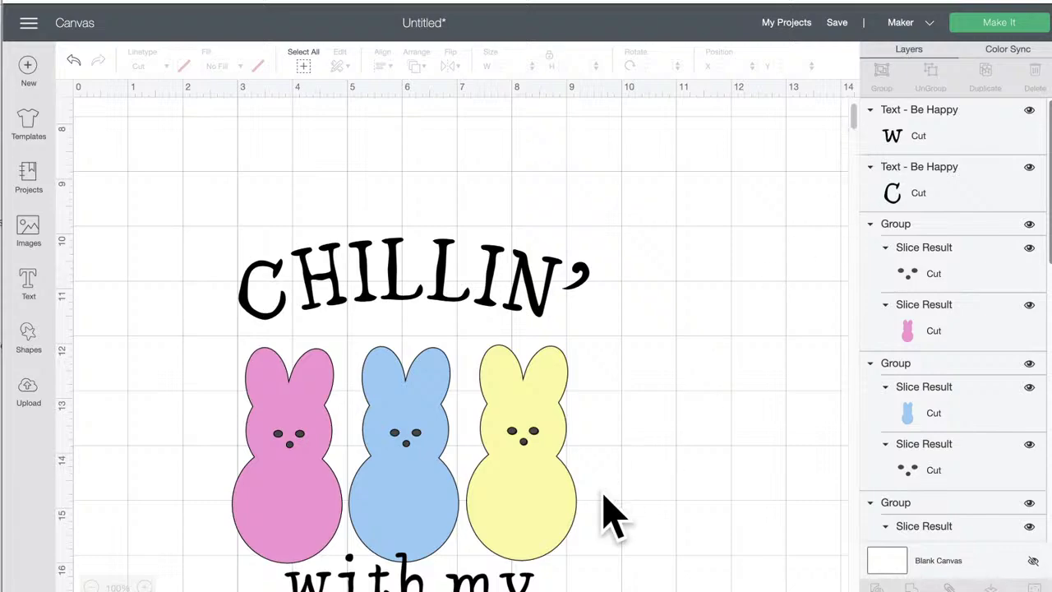
scroll(505, 579, "down", 5)
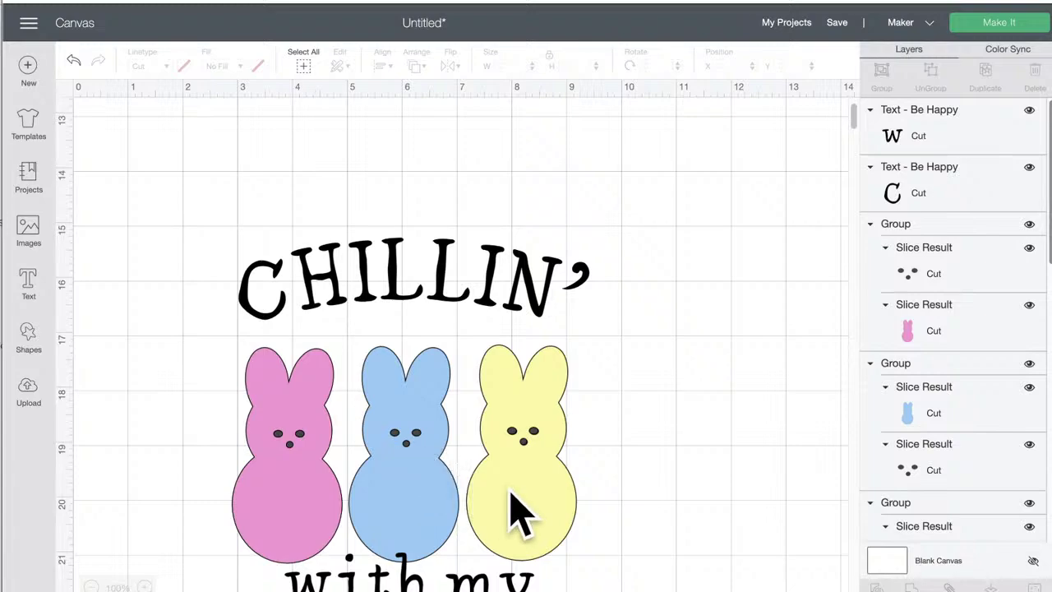
left_click(303, 66)
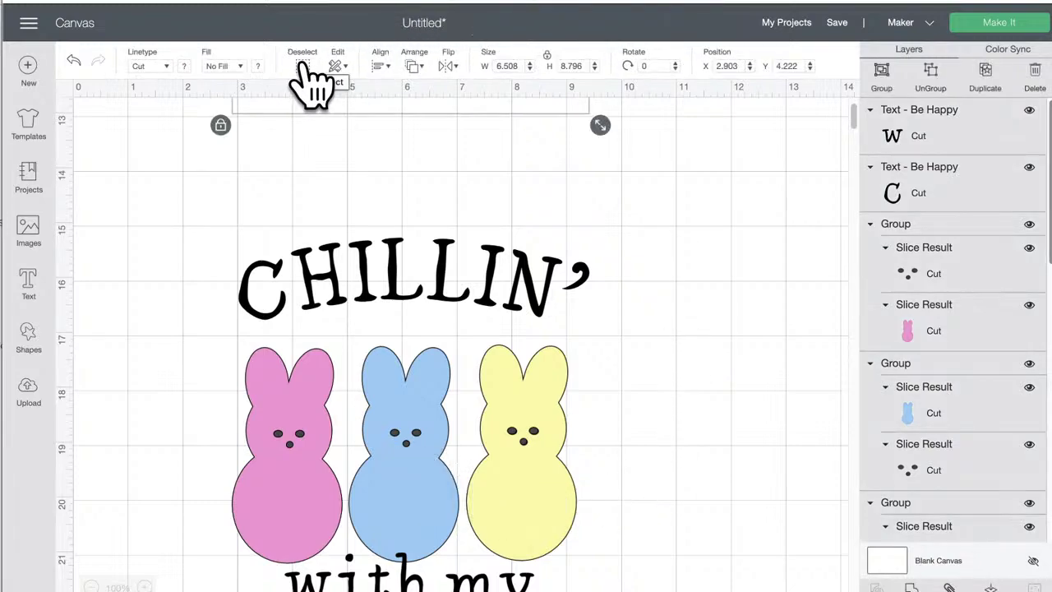
left_click(681, 223)
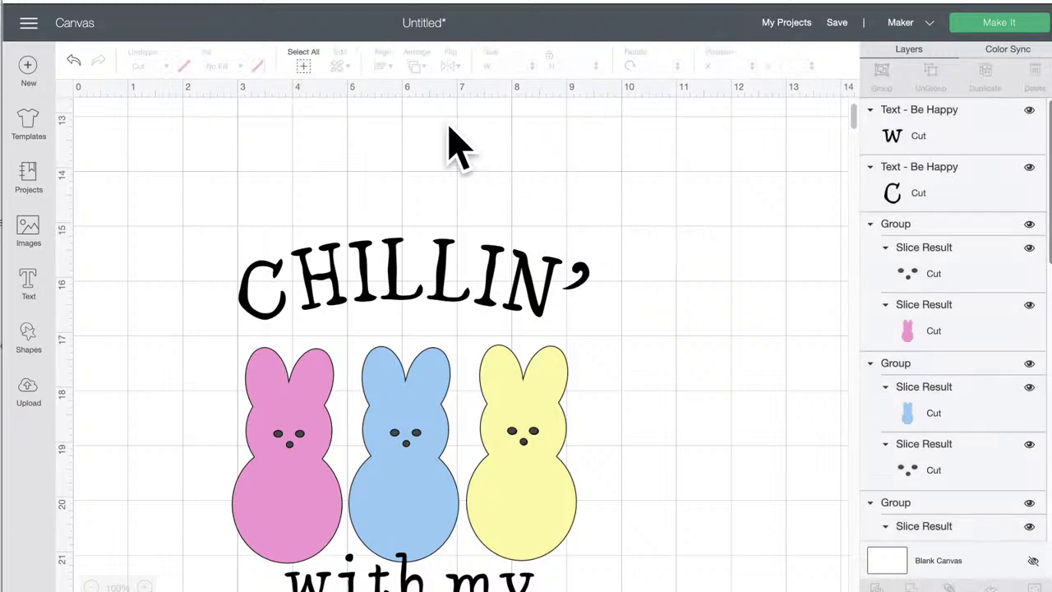
left_click(304, 66)
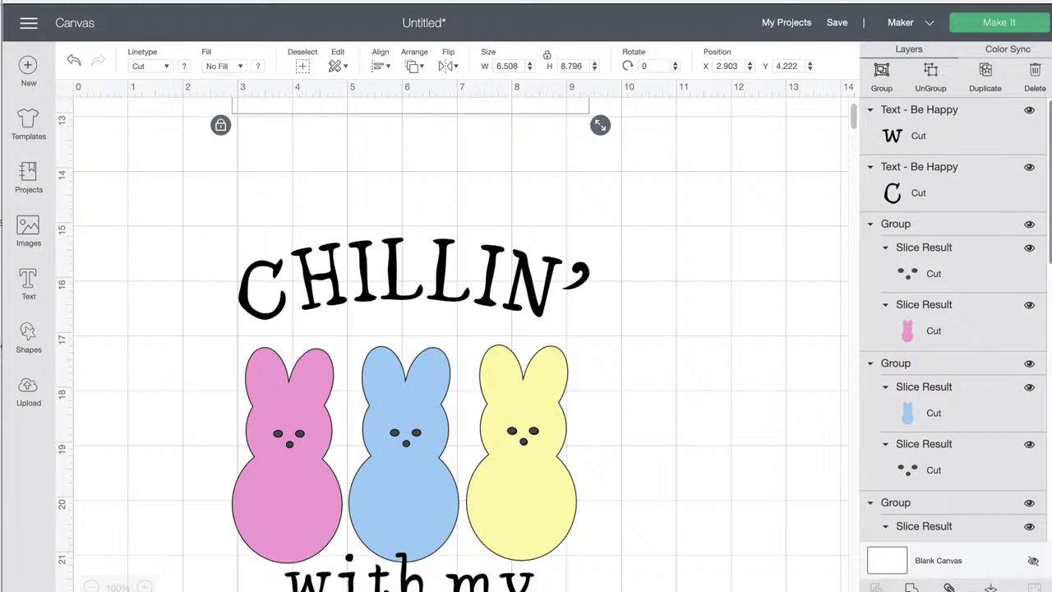
left_click(29, 176)
left_click_drag(246, 188, 372, 172)
left_click(260, 521)
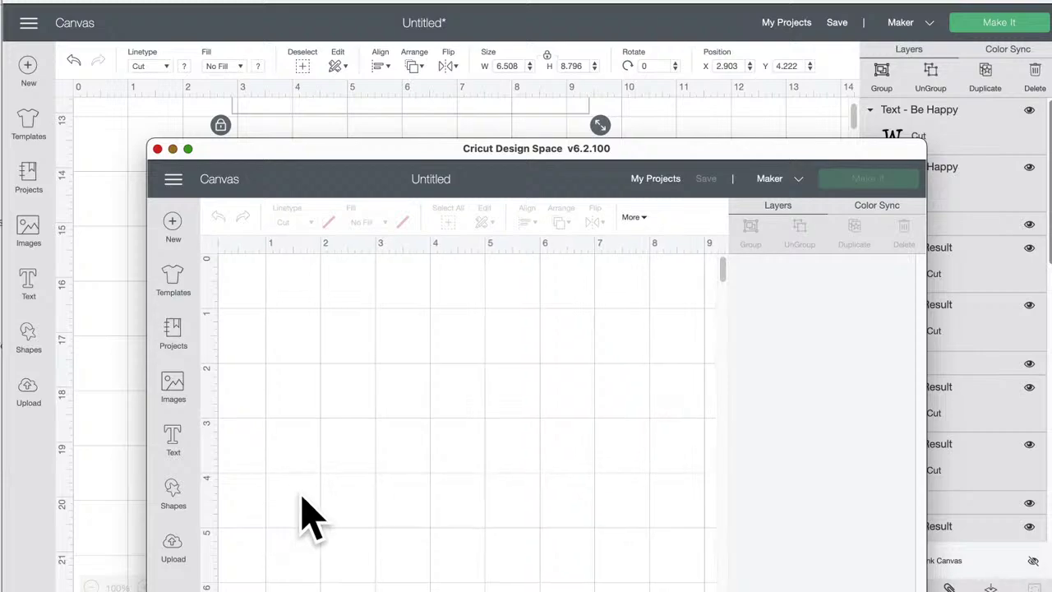
left_click(103, 242)
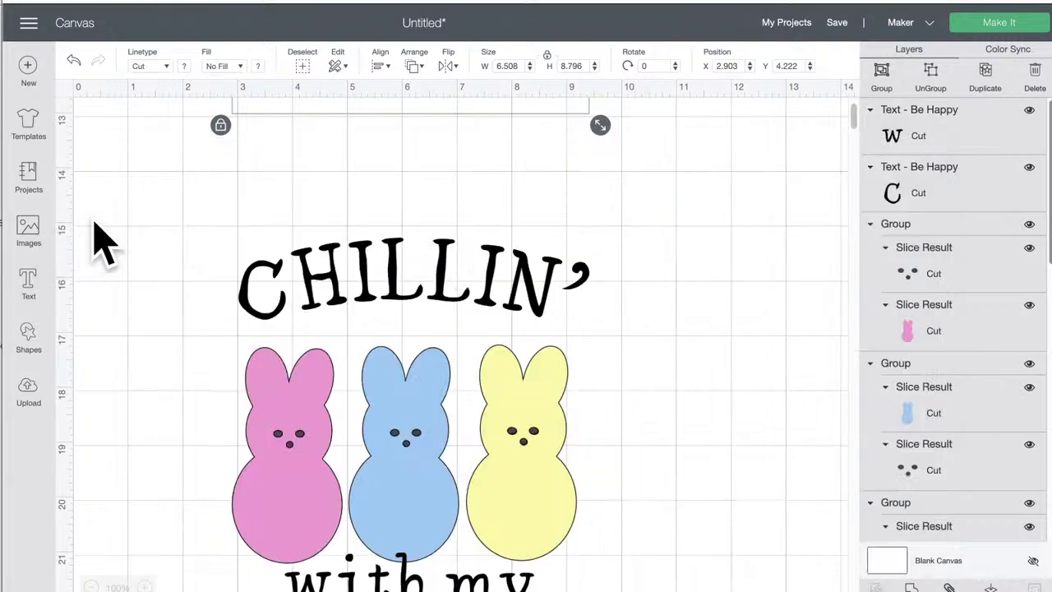
left_click(381, 189)
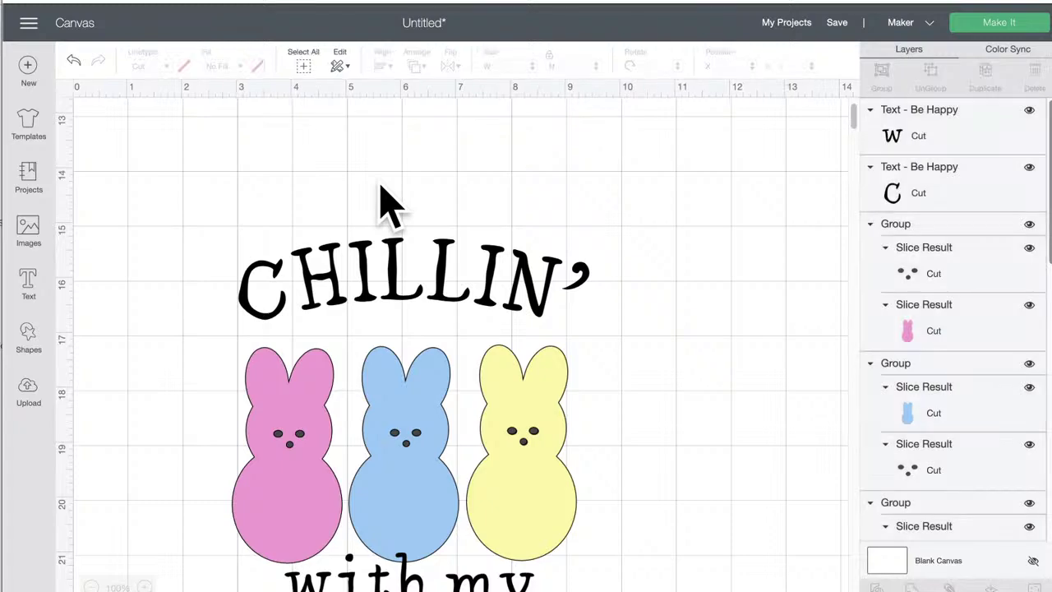
Step: Copy the whole design and paste it into a new blank canvas window
left_click(304, 65)
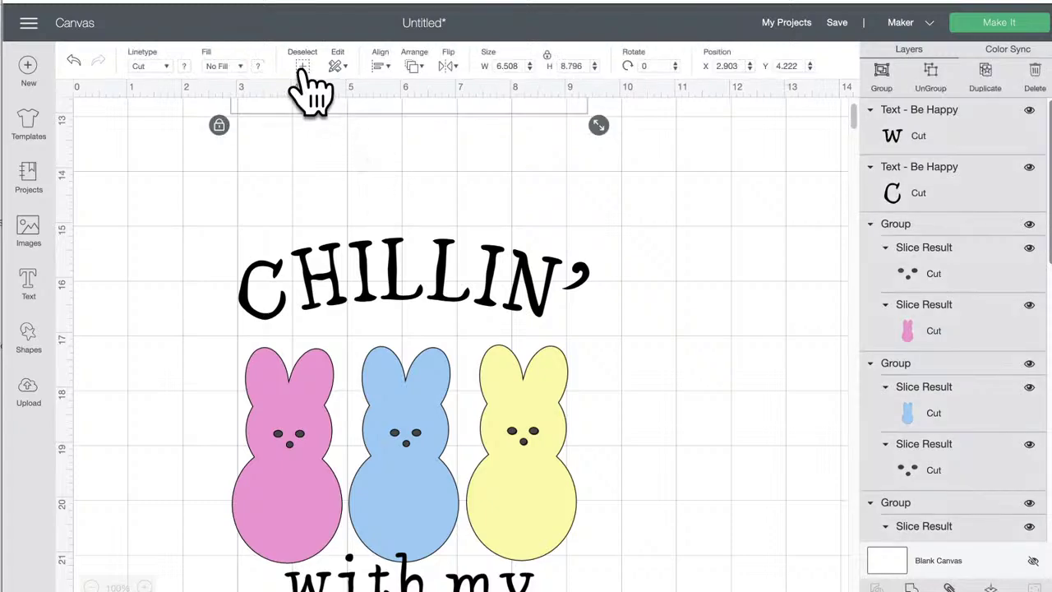
key("super+n")
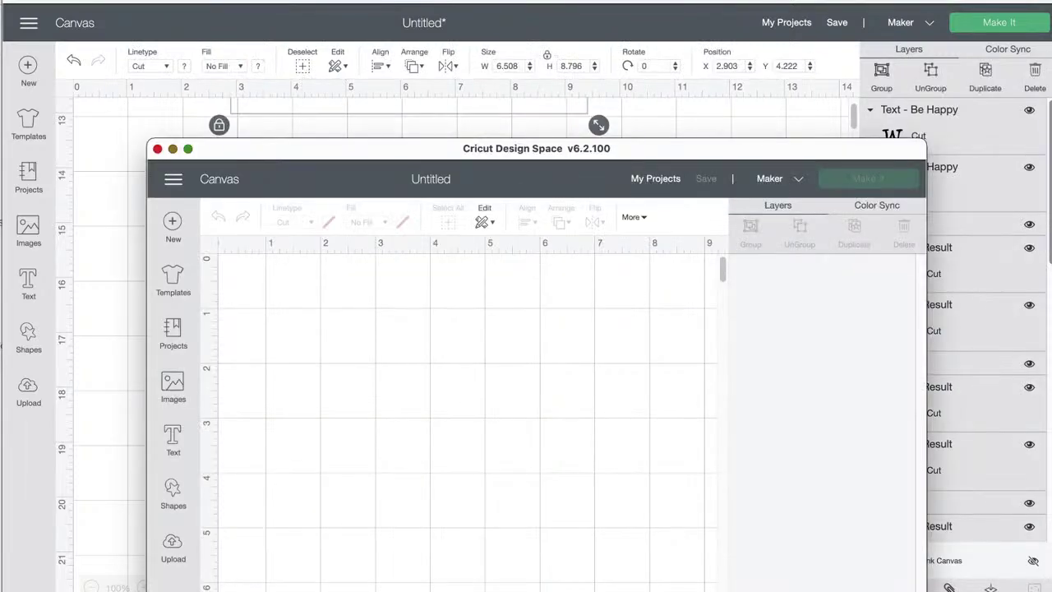
key("super+v")
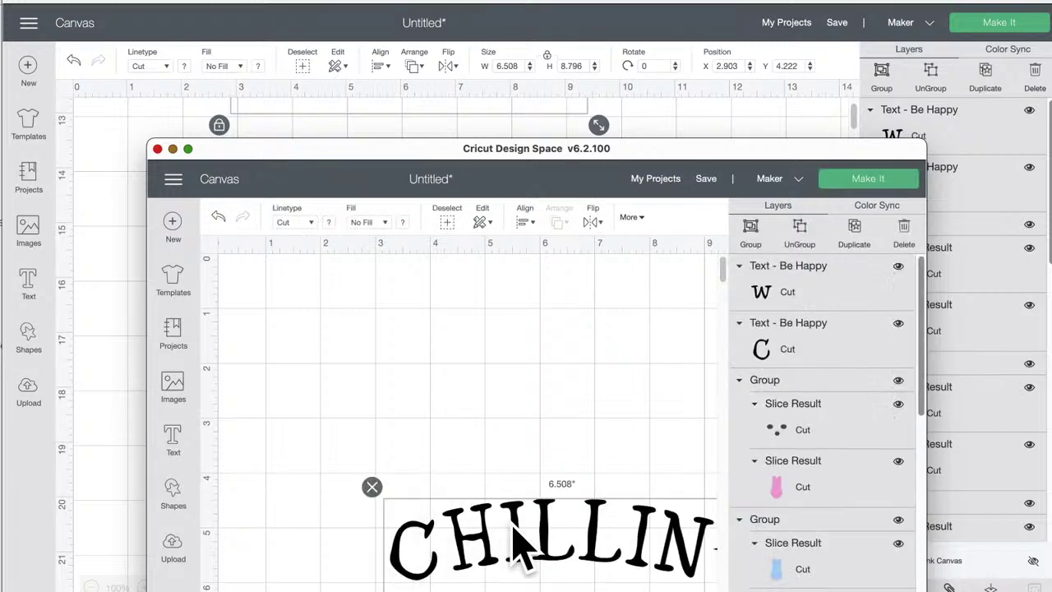
Step: Move the pasted design up so CHILLIN' sits at about X 1.55, Y 0.47 inches, and enlarge the new window to fill the screen
left_click_drag(527, 554, 424, 311)
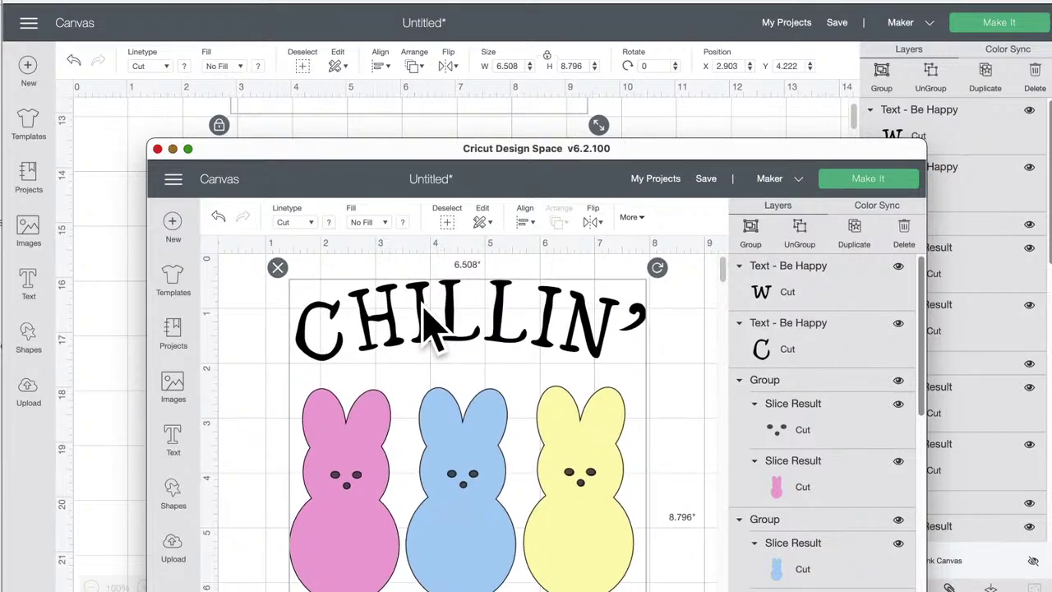
left_click(676, 569)
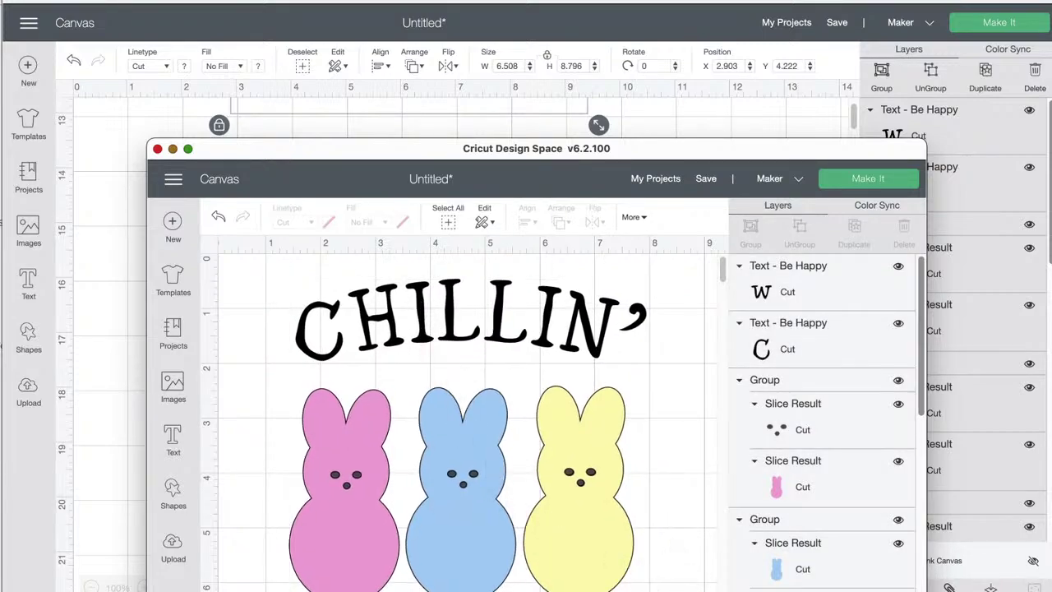
left_click_drag(376, 169, 235, 12)
left_click_drag(775, 564, 1046, 587)
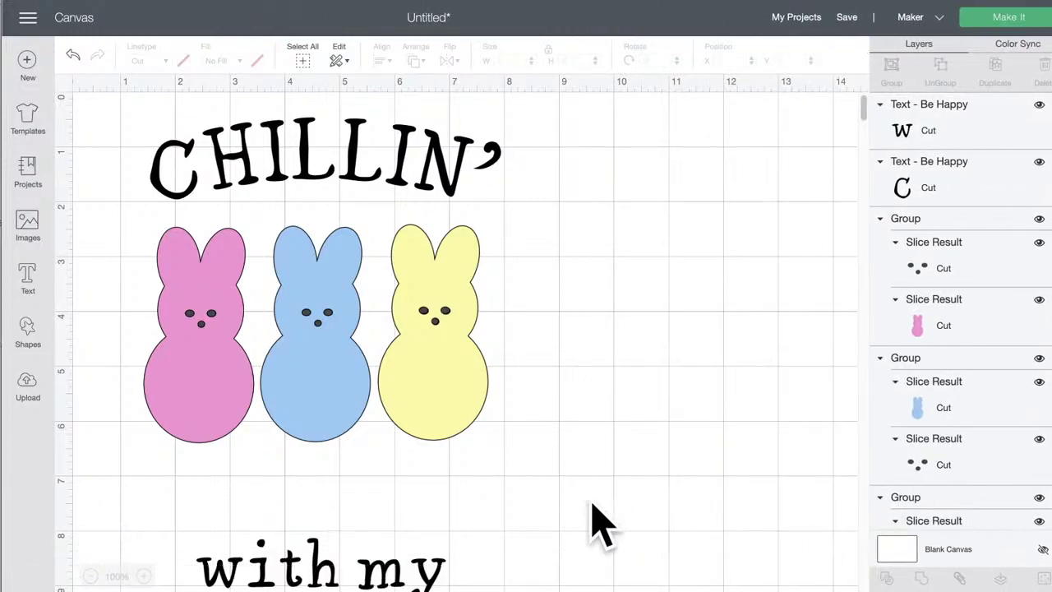
Step: Shrink the "with my" text to about 3.08 inches wide and place it just below the peeps at about X 2.82, Y 6.48 inches
left_click_drag(402, 563, 398, 485)
left_click_drag(455, 523, 359, 473)
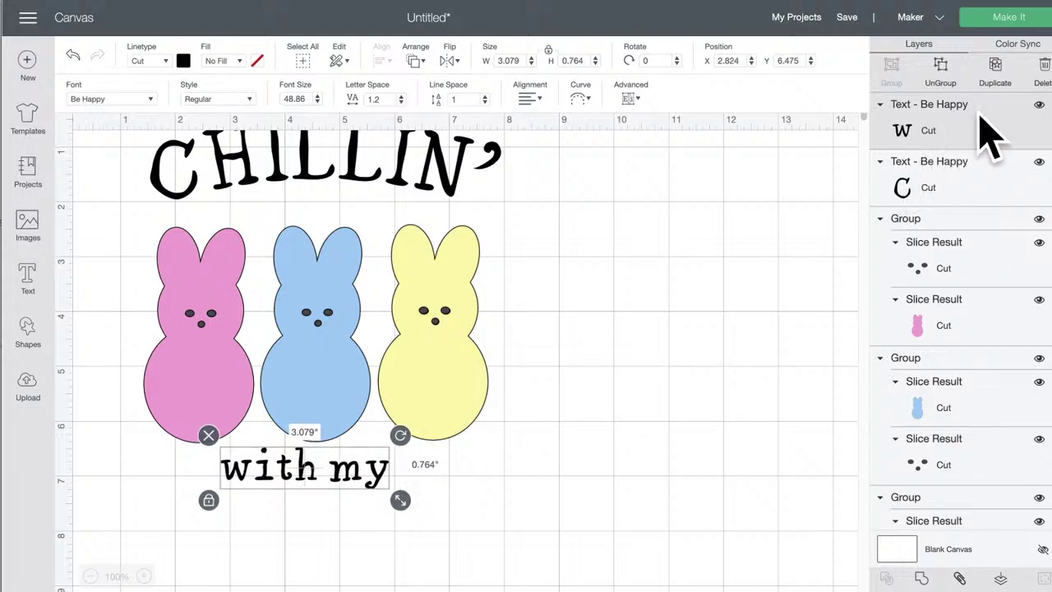
left_click(450, 179)
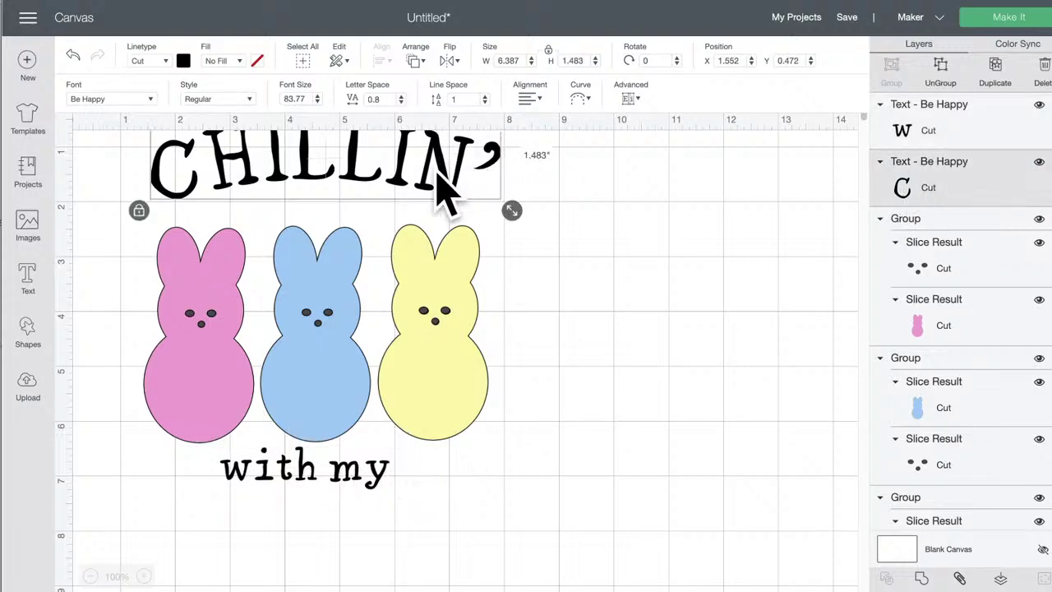
Step: Duplicate the "with my" text, place the copy just beneath it and change its wording to PEEPS
left_click(361, 470)
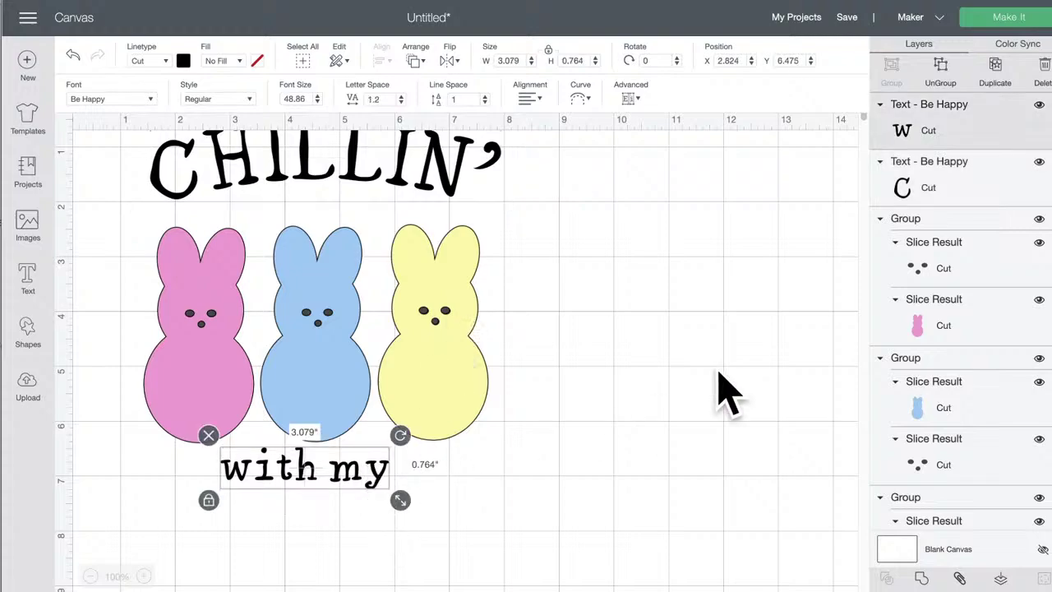
left_click(997, 74)
mouse_move(302, 534)
left_mouse_down()
mouse_move(306, 503)
mouse_move(301, 530)
left_mouse_up()
double_click(305, 518)
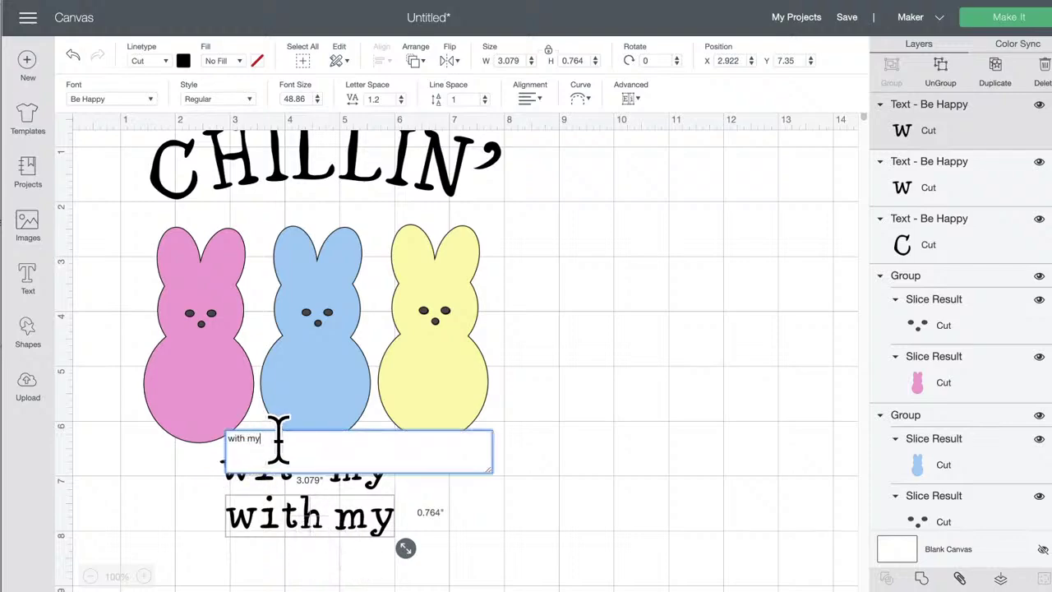
left_click_drag(278, 442, 210, 456)
type("PEEPS")
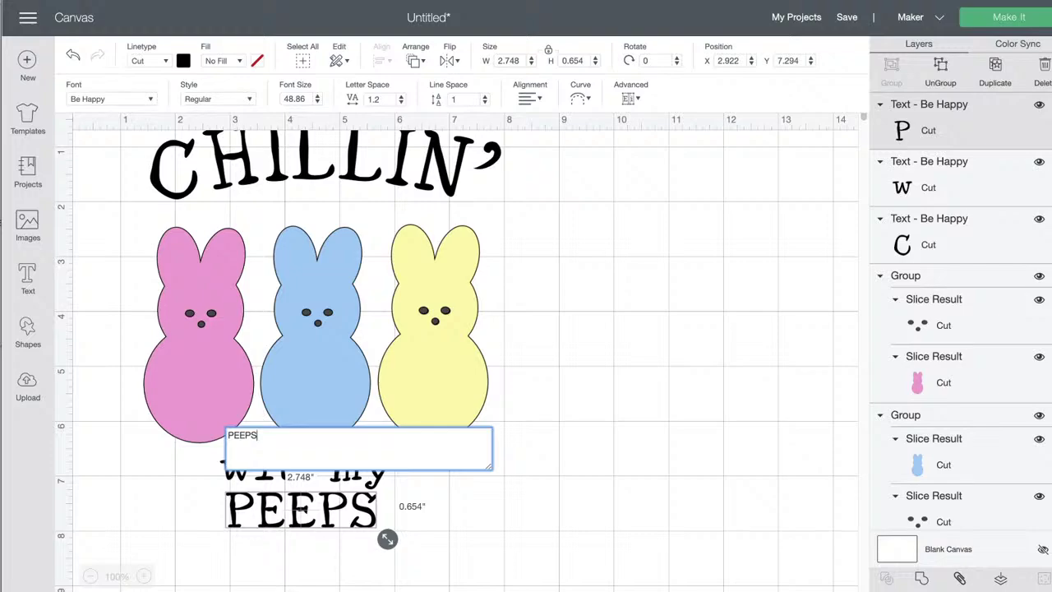
left_click(510, 563)
Step: Enlarge the PEEPS text to about 4.62 inches wide and centre it under "with my" at about X 2.10, Y 7.35 inches
left_click(355, 530)
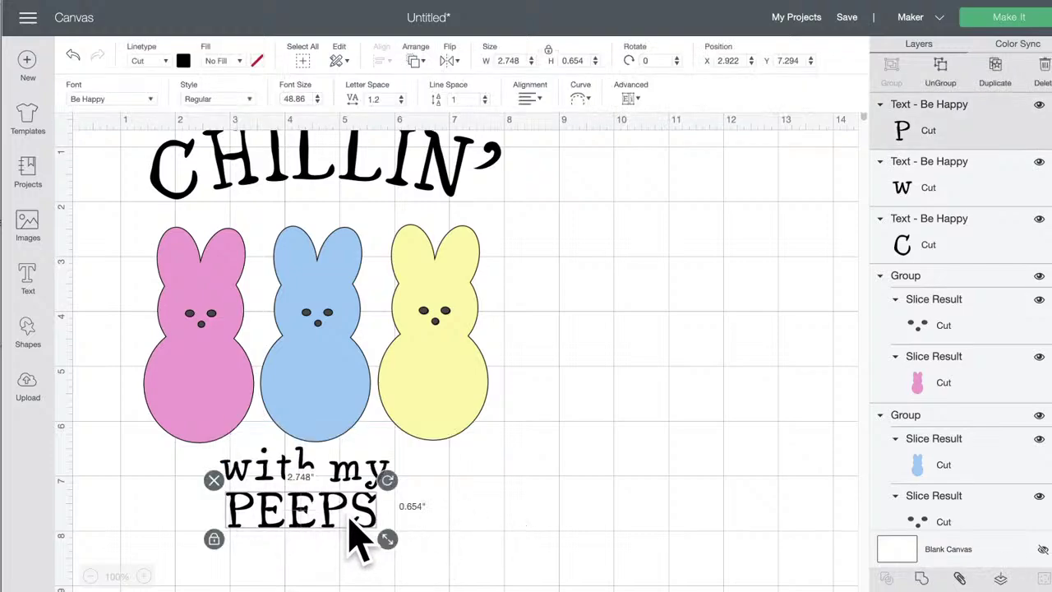
left_click_drag(387, 540, 430, 563)
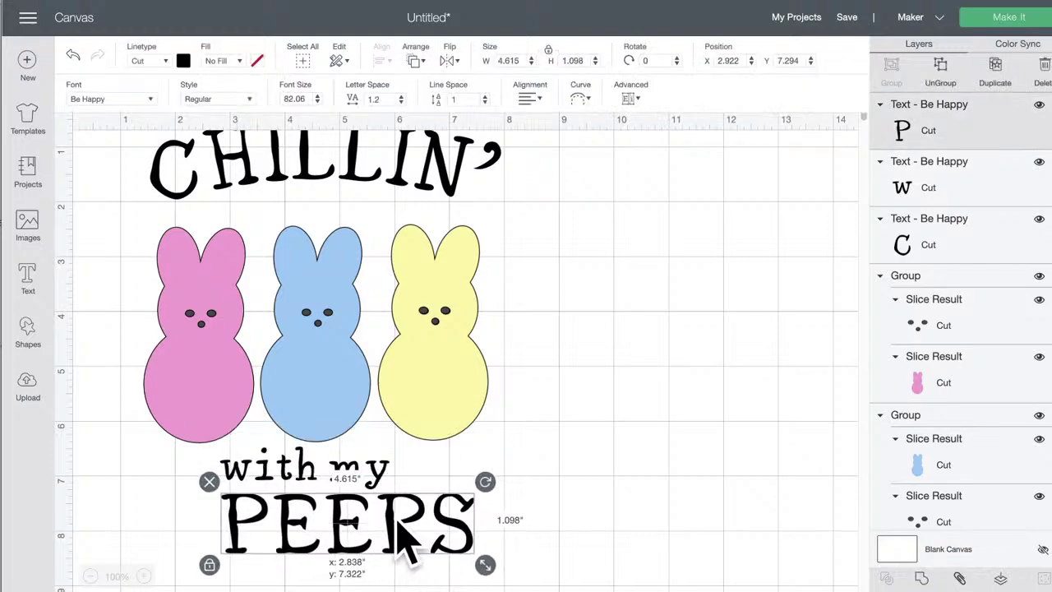
left_click_drag(398, 519, 359, 524)
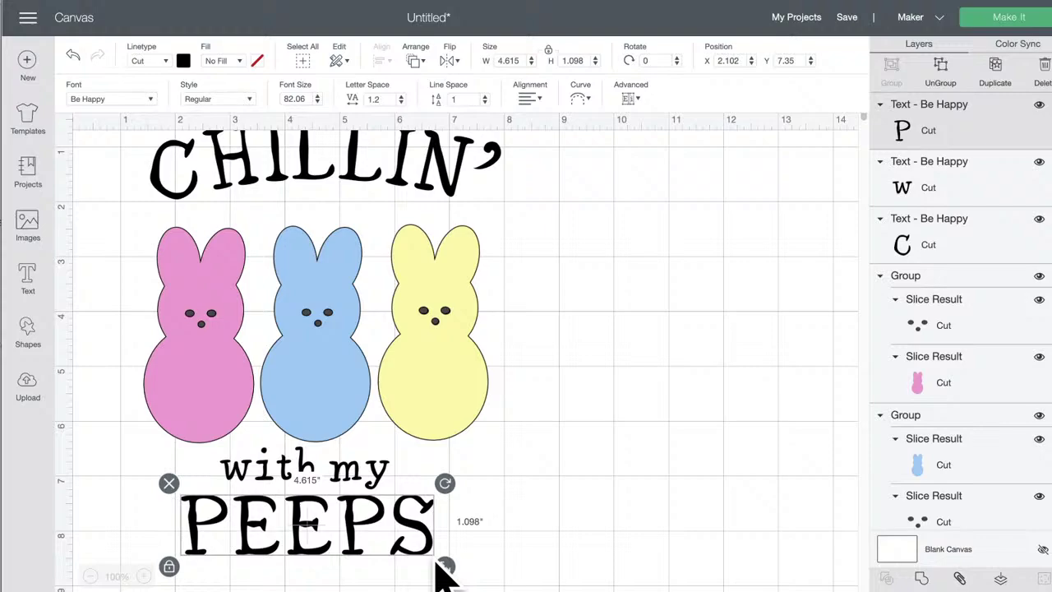
left_click(595, 288)
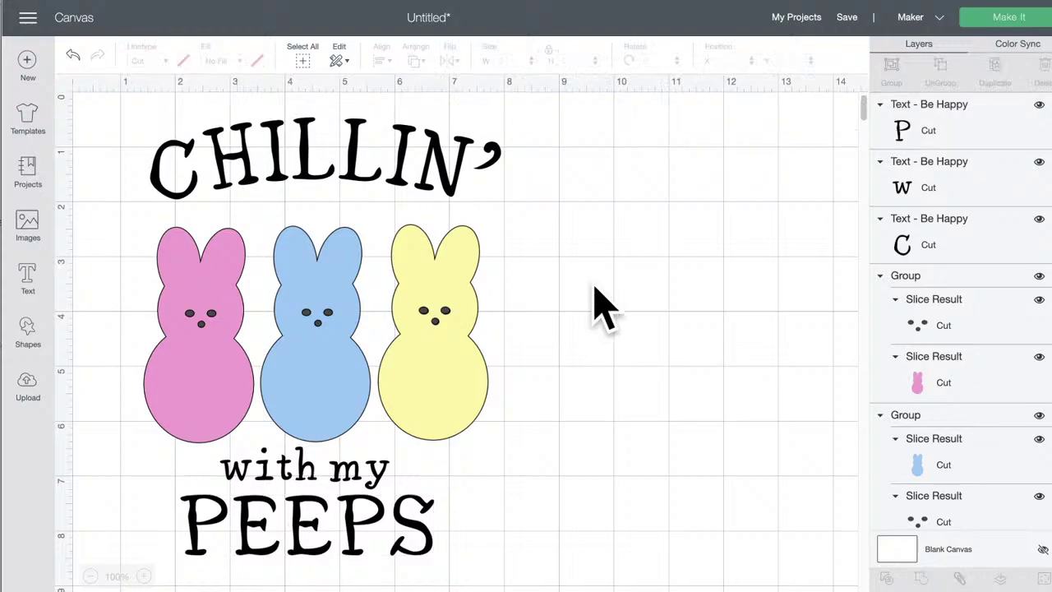
right_click(595, 304)
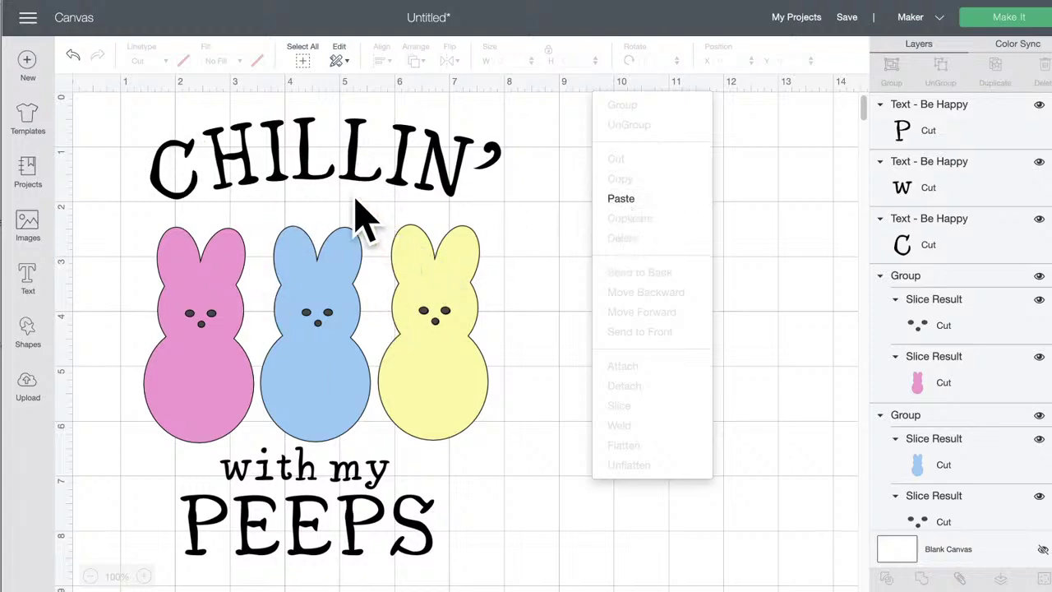
Step: Save the project under the name "Chillin' with my peeps"
left_click(542, 255)
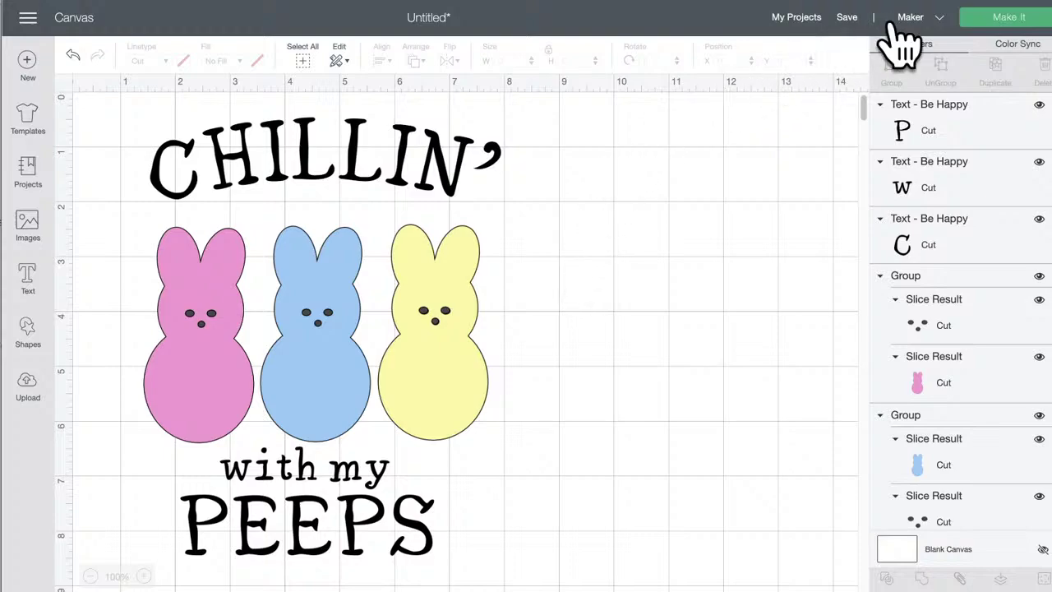
left_click(847, 18)
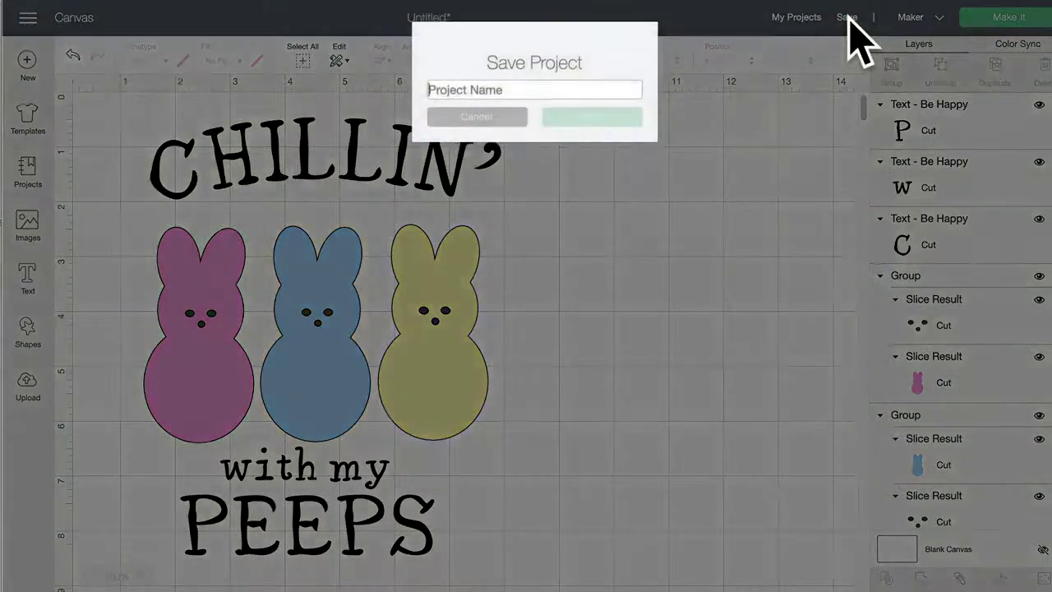
type("Chillin' with my peeps")
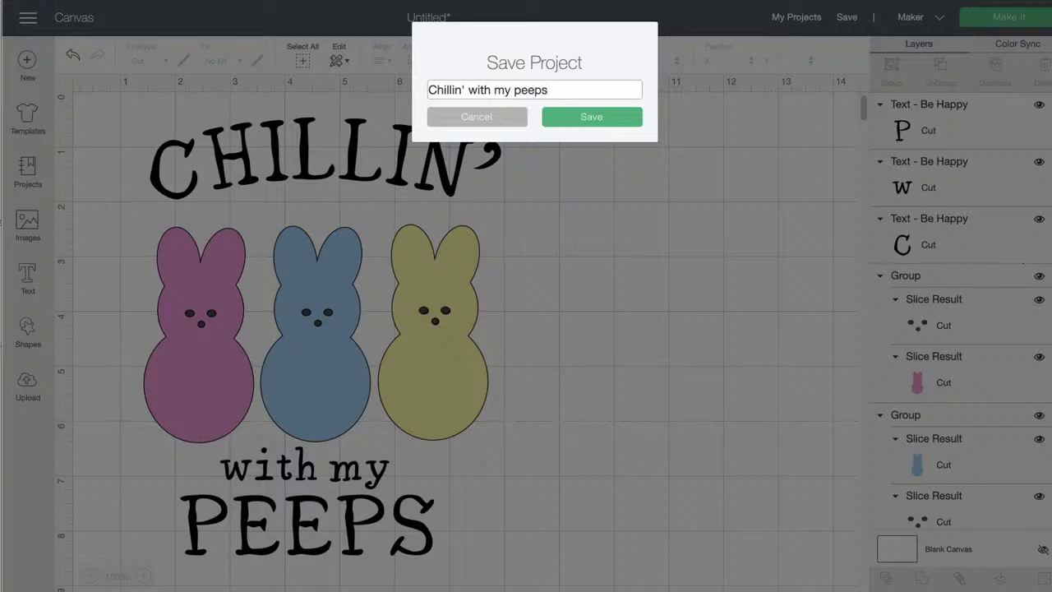
key("Return")
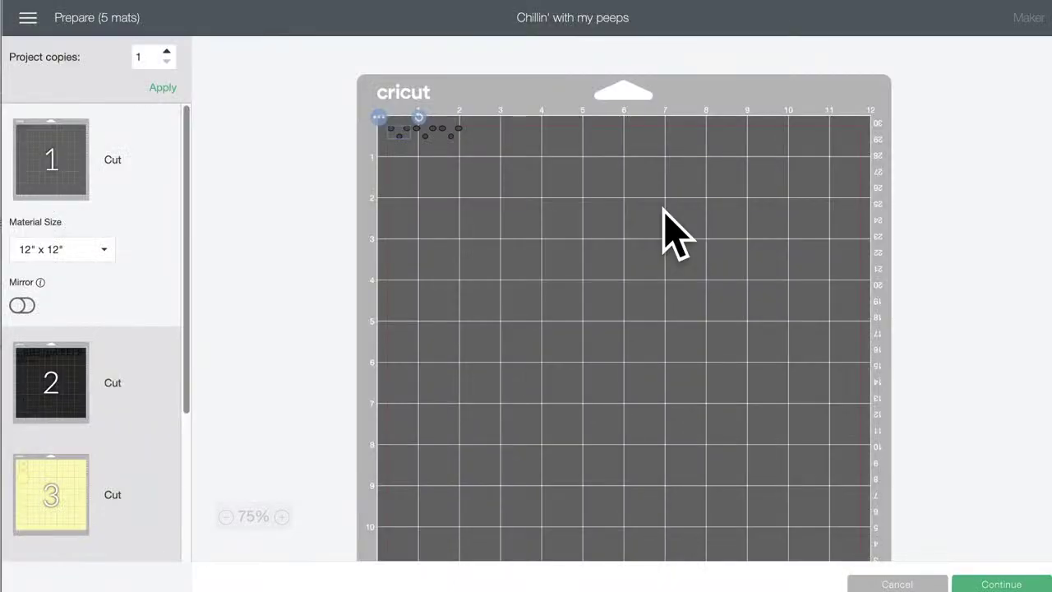
Step: Spread two of the bunny face pieces out along the upper edge of the first cutting mat
left_click(460, 131)
left_click_drag(466, 129, 511, 129)
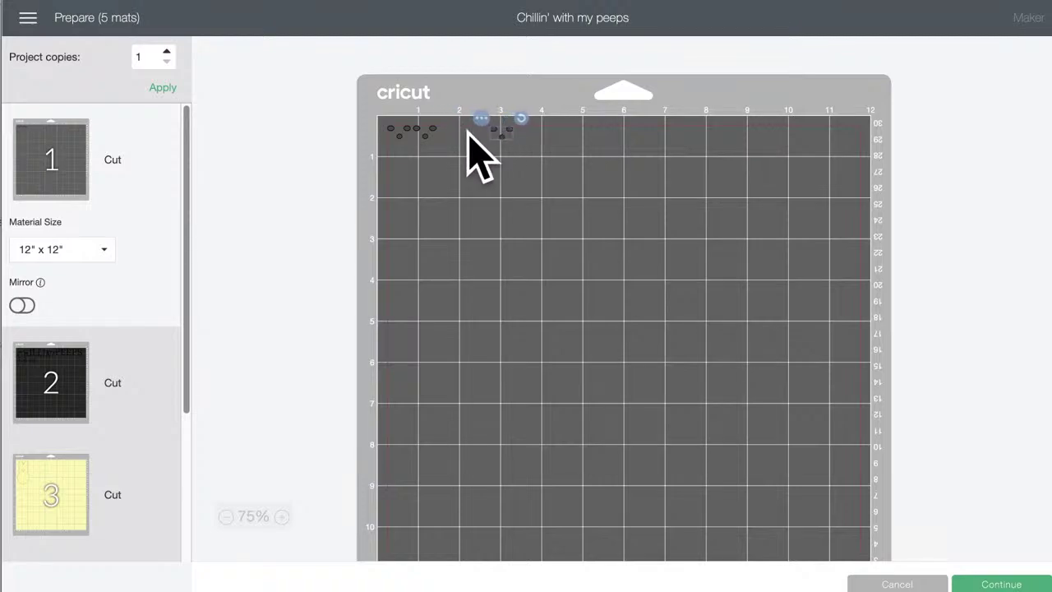
left_click_drag(436, 130, 462, 131)
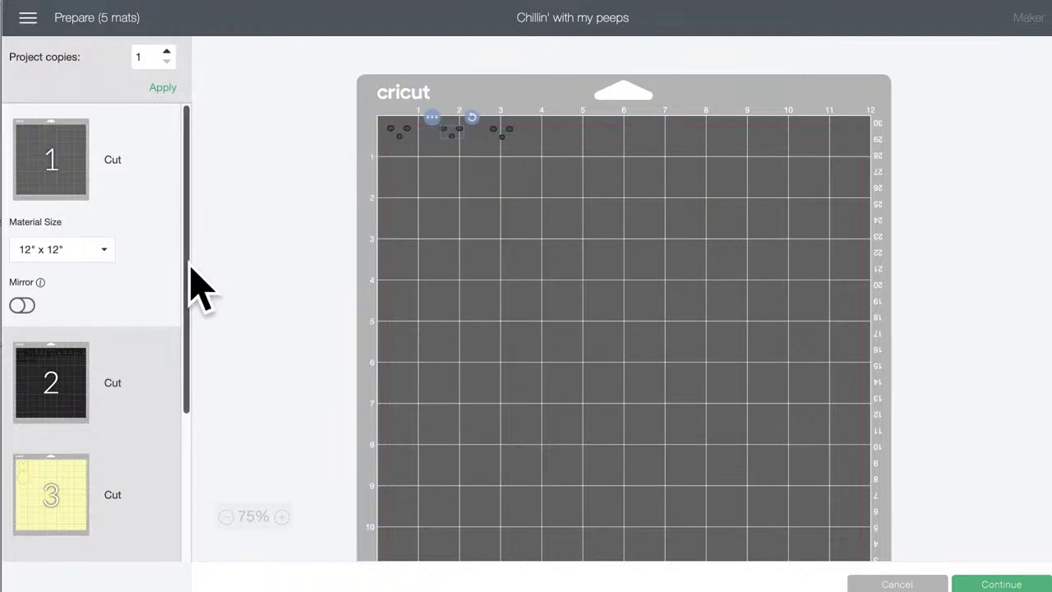
Step: Review the black, yellow, blue and pink cutting mats, and return to the canvas
left_click_drag(188, 282, 190, 345)
left_click(70, 325)
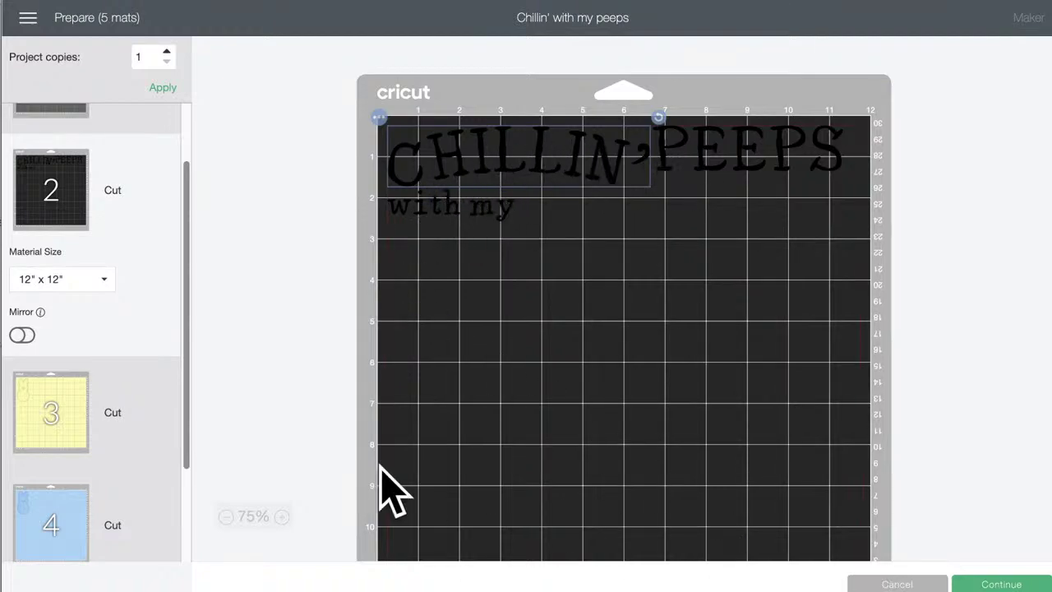
left_click(51, 412)
left_click(74, 526)
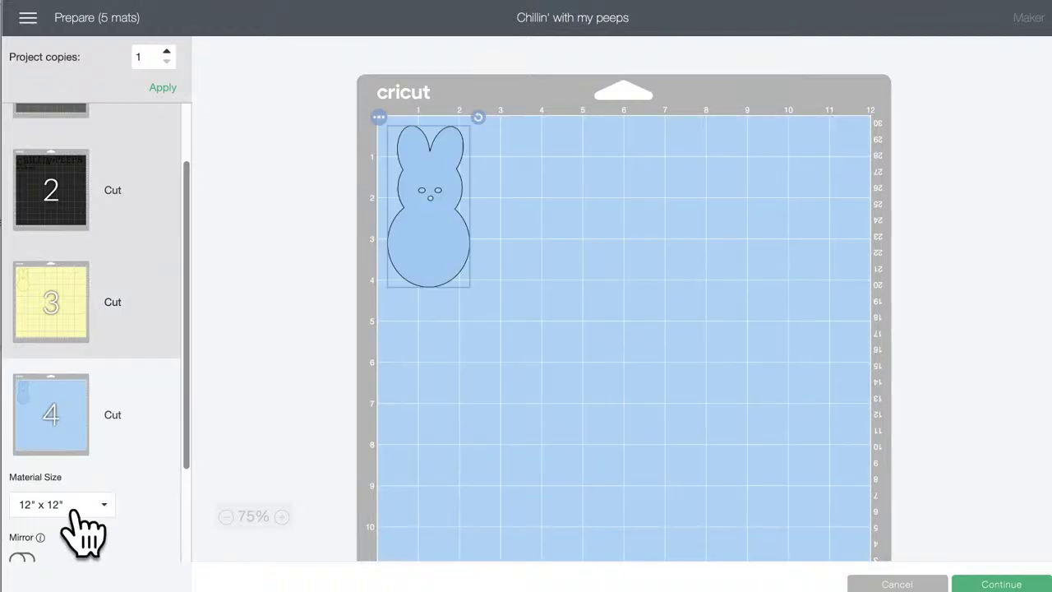
scroll(94, 499, "down", 3)
left_click(66, 506)
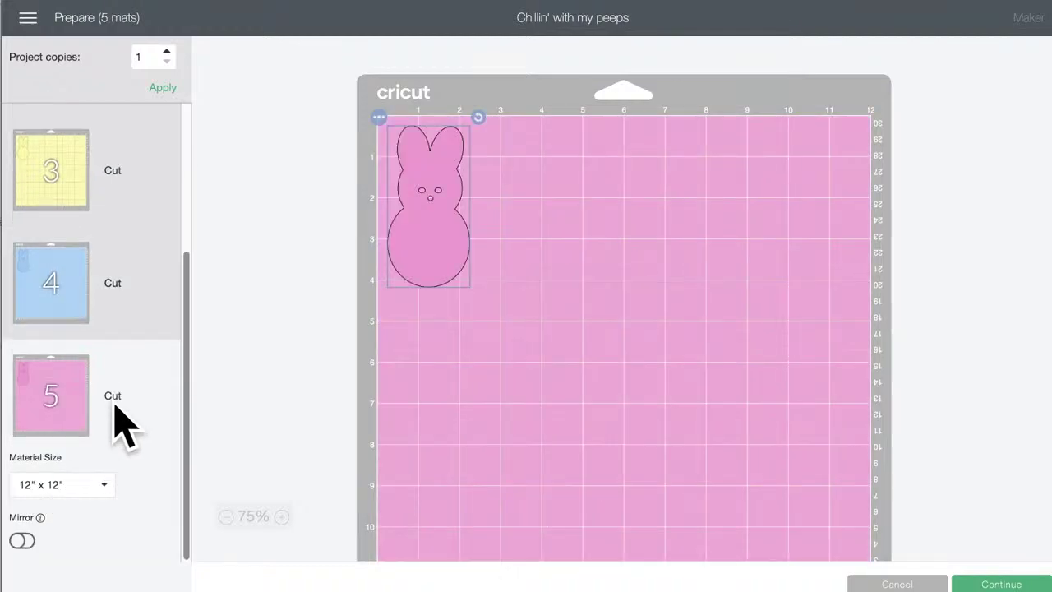
left_click(900, 584)
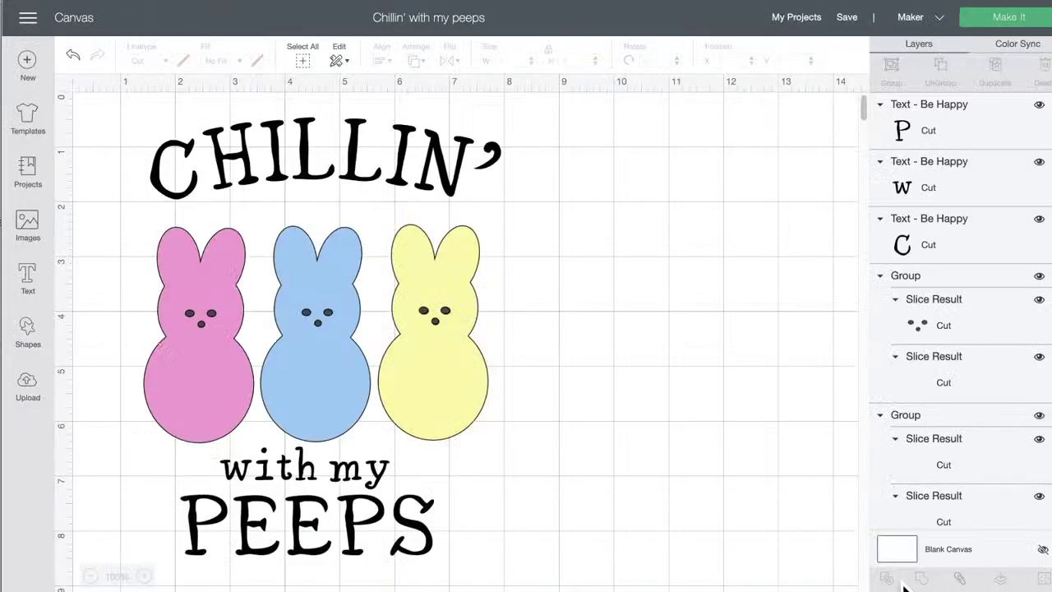
Step: Recolor the curved CHILLIN' text from the color palette to medium grey
left_click_drag(505, 161, 277, 170)
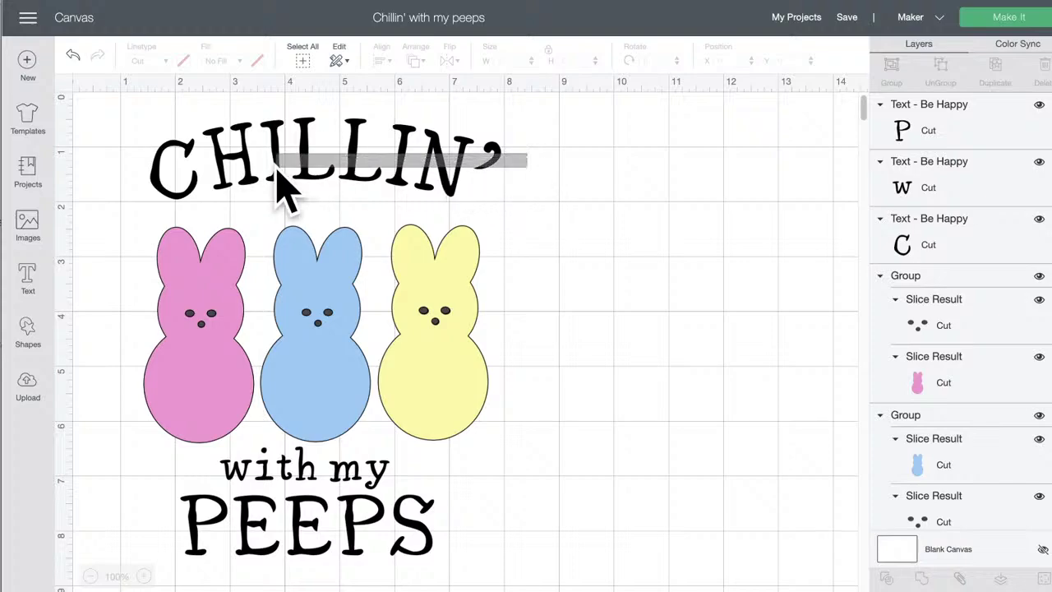
left_click(183, 61)
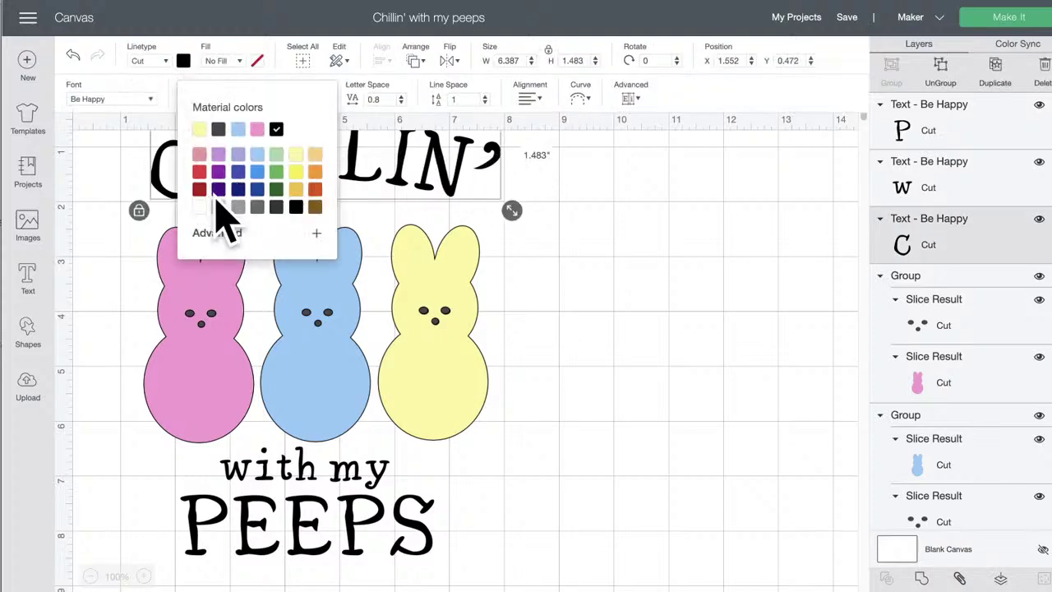
left_click(257, 207)
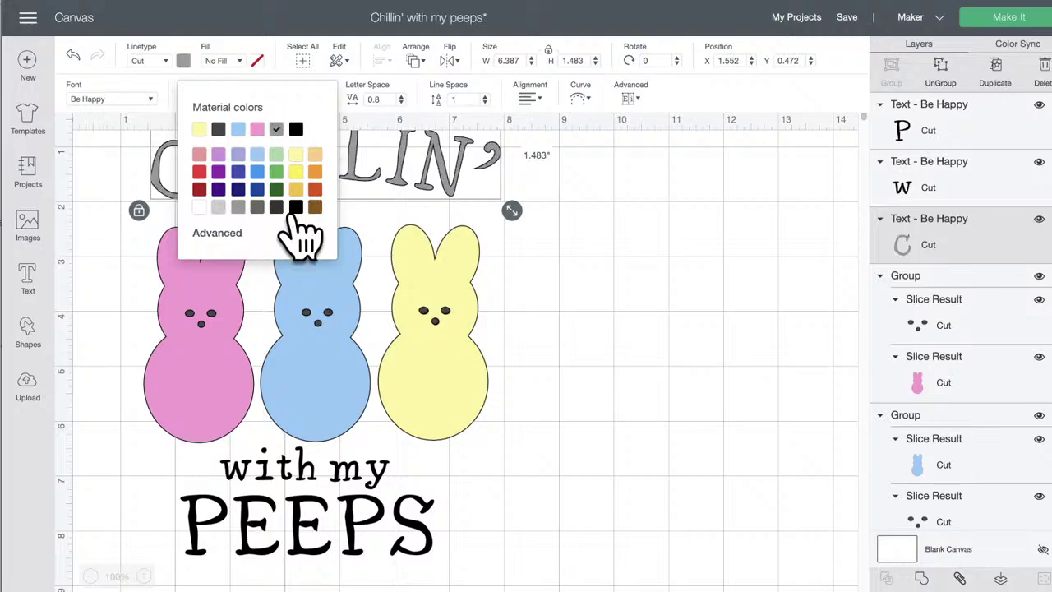
left_click(585, 287)
Step: Recolor the "with my" and PEEPS text together to the same medium grey as CHILLIN'
left_click_drag(505, 575, 183, 460)
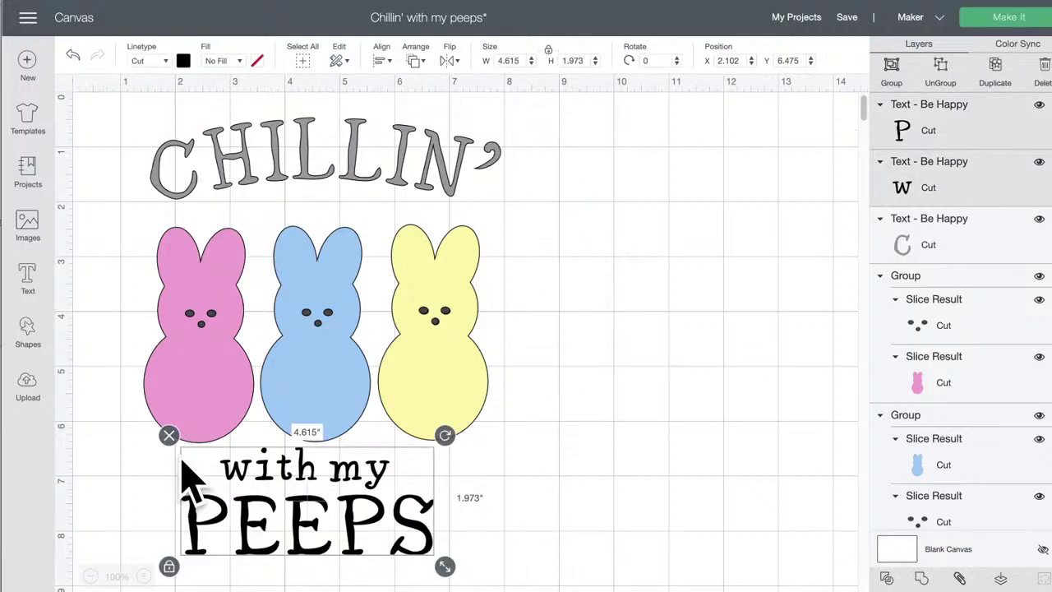
left_click(182, 60)
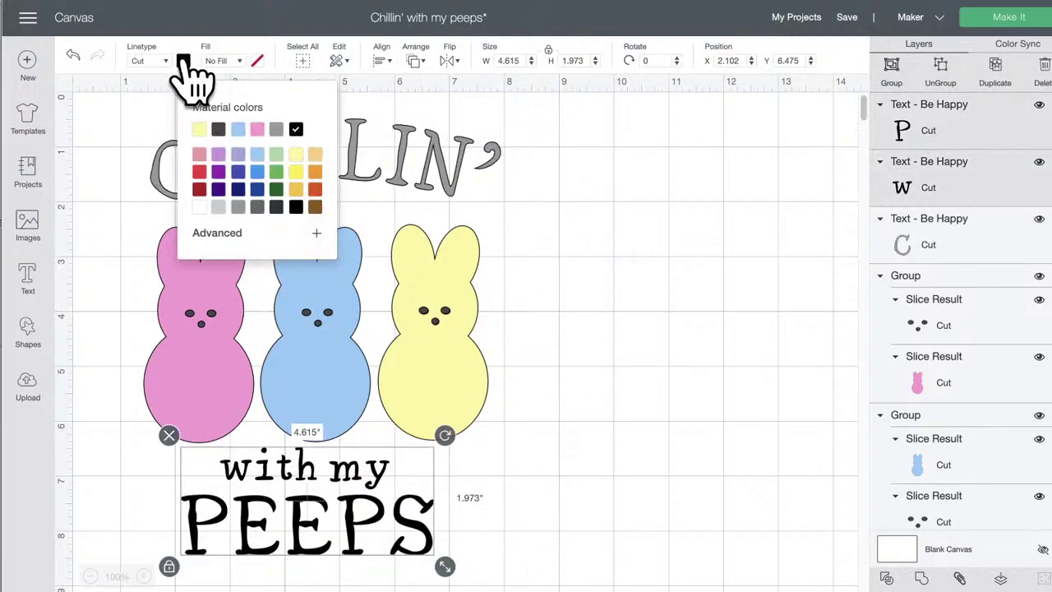
left_click(239, 208)
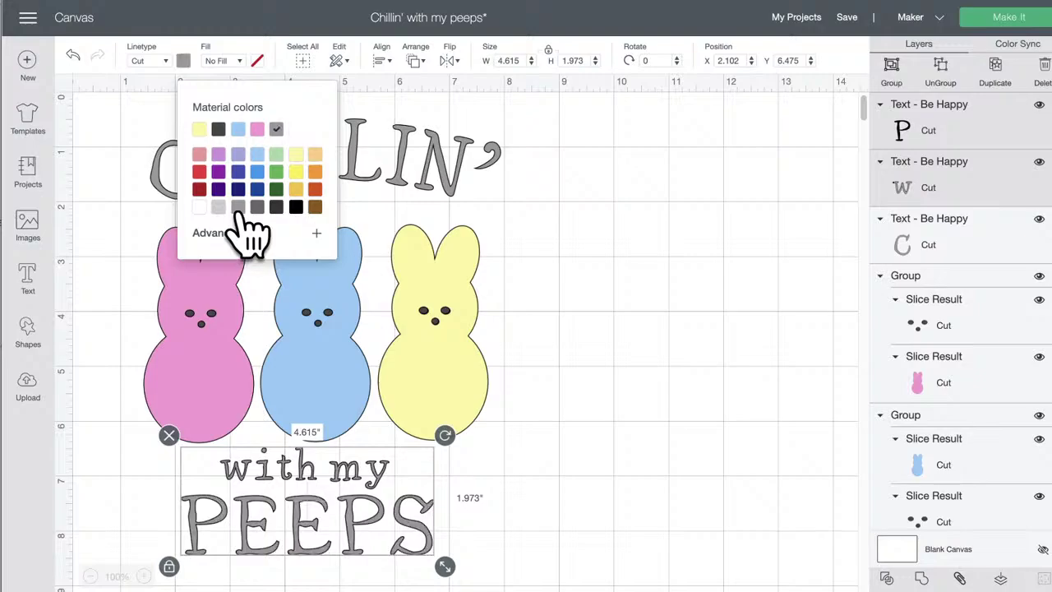
left_click(601, 213)
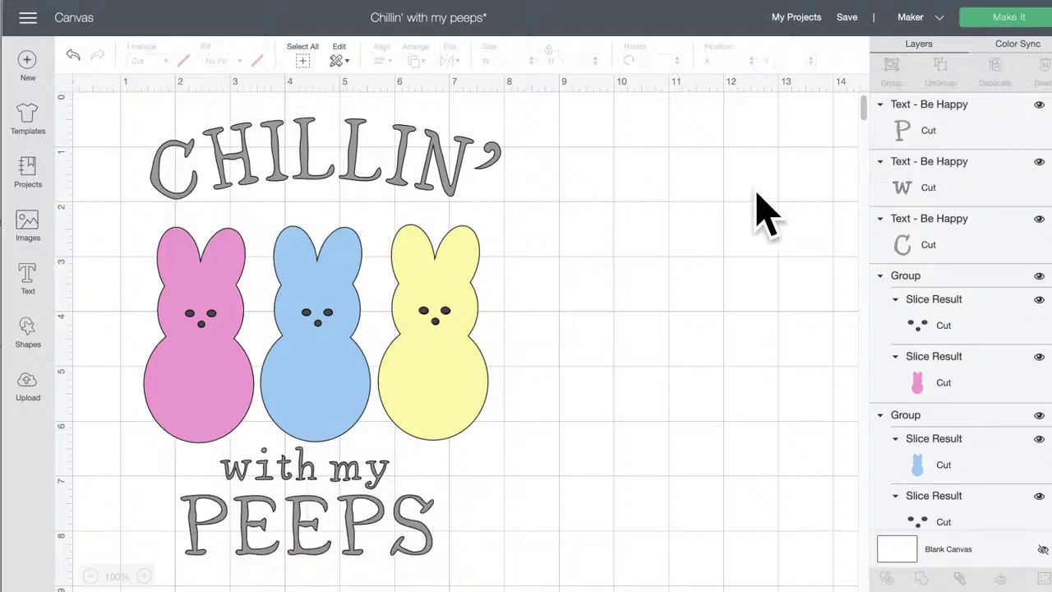
Step: Preview the grey text's mat, and attach the CHILLIN', "with my" and PEEPS text layers to keep their spacing
left_click(1009, 18)
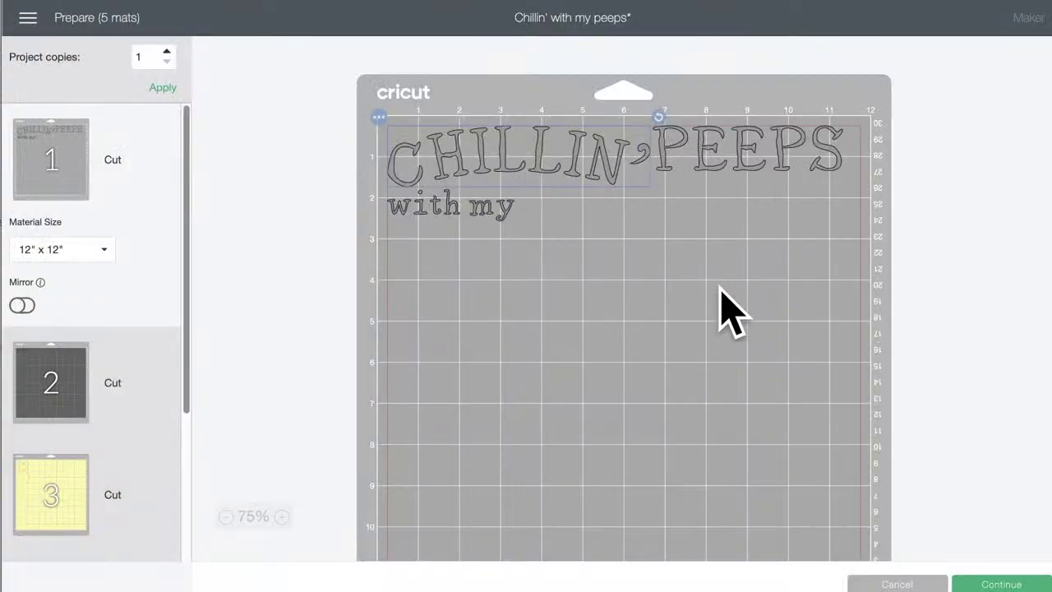
left_click(901, 584)
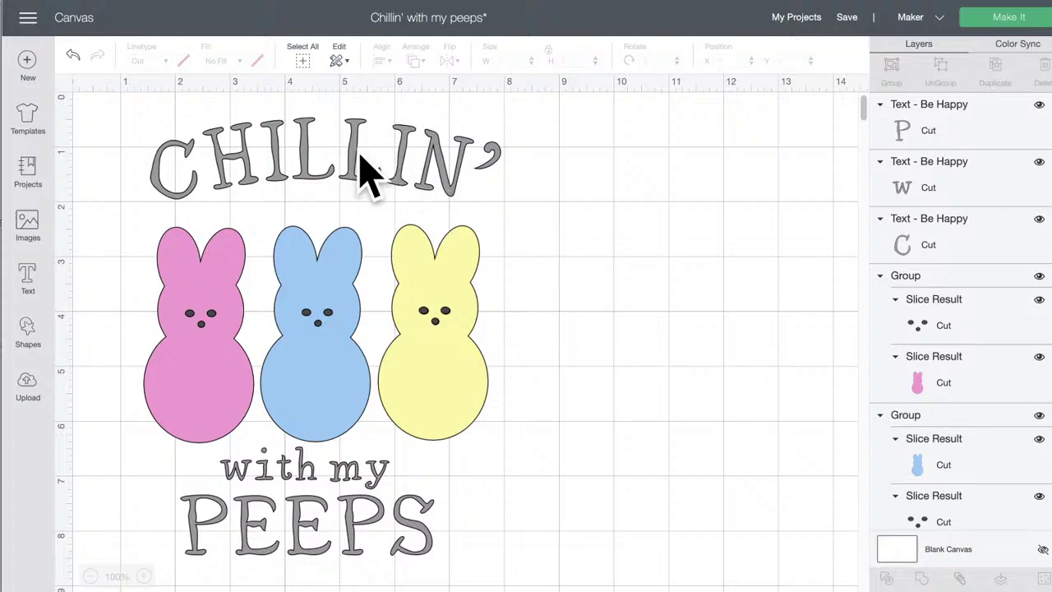
left_click(360, 171)
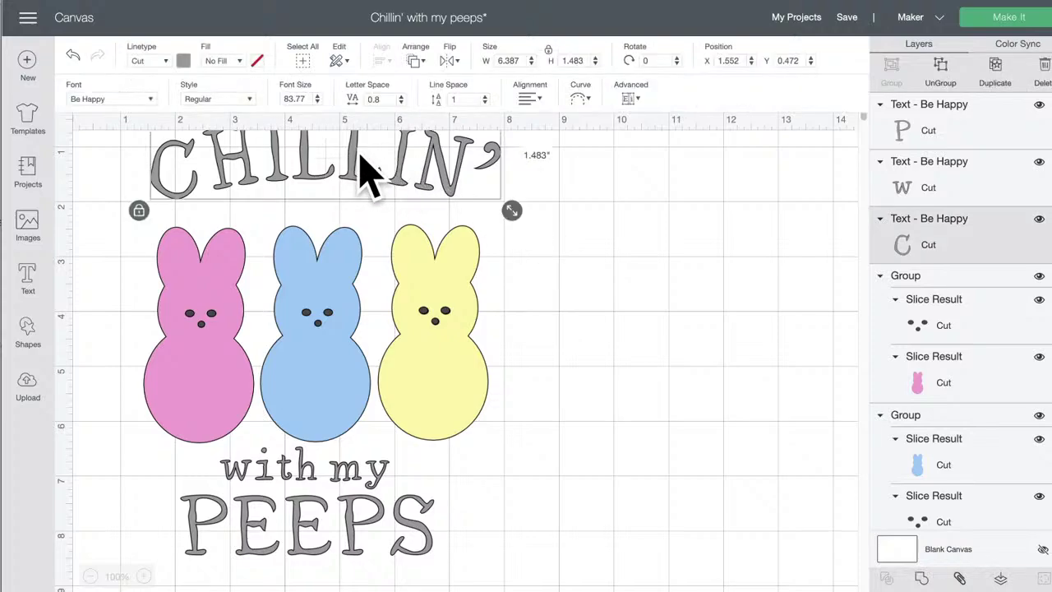
left_click(372, 470, "shift")
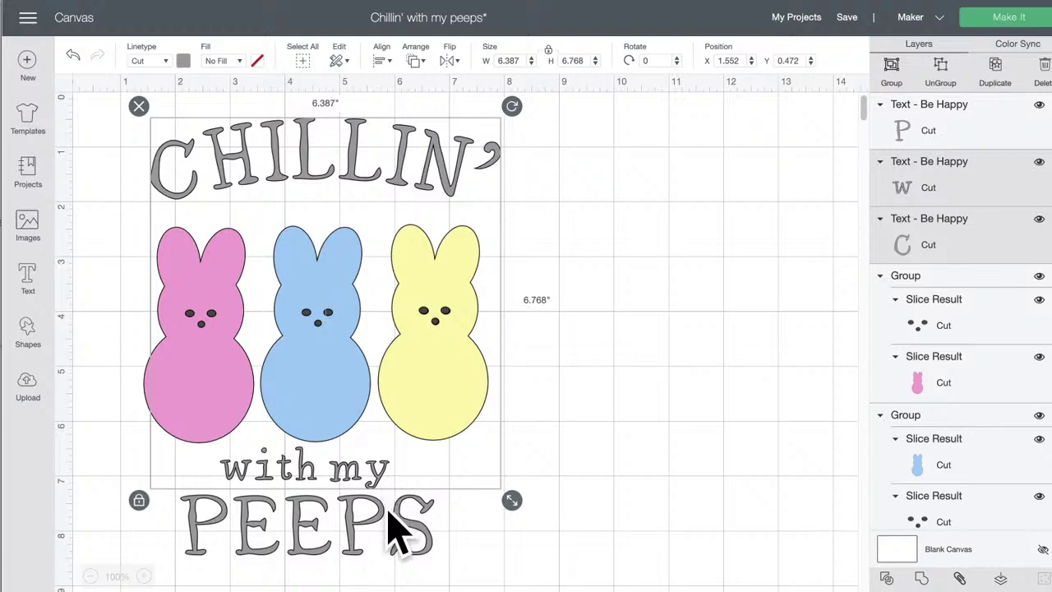
left_click(404, 543, "shift")
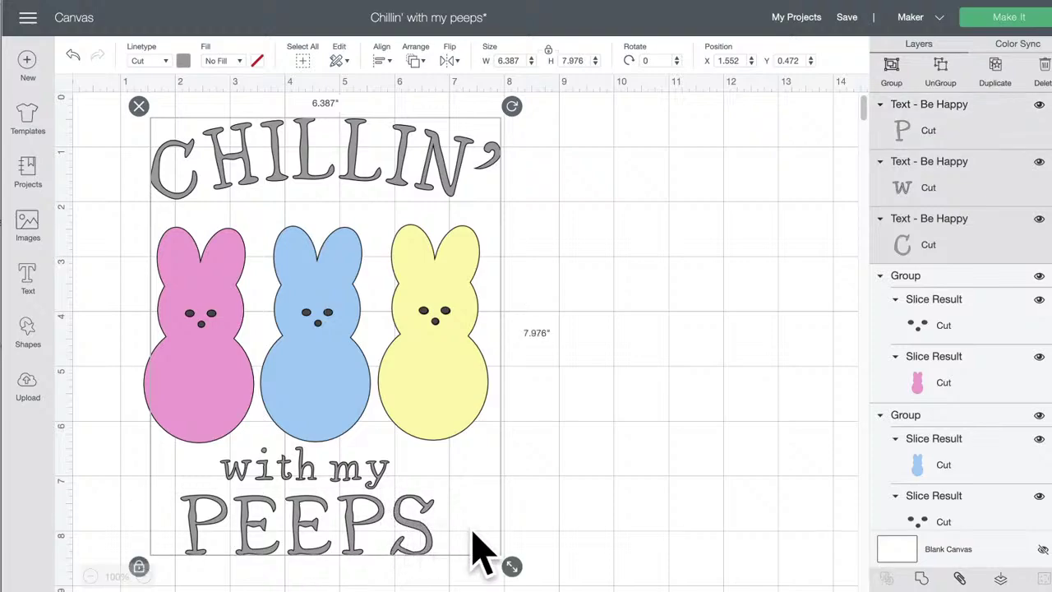
left_click(959, 579)
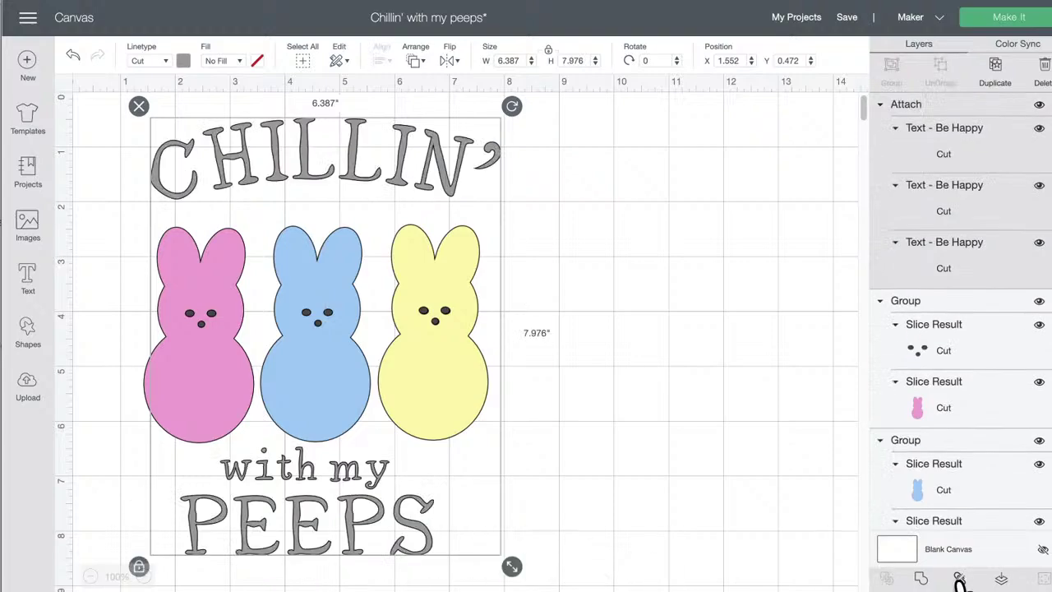
Step: Preview how the attached text is laid out on its cutting mat, and return to the canvas
left_click(1005, 43)
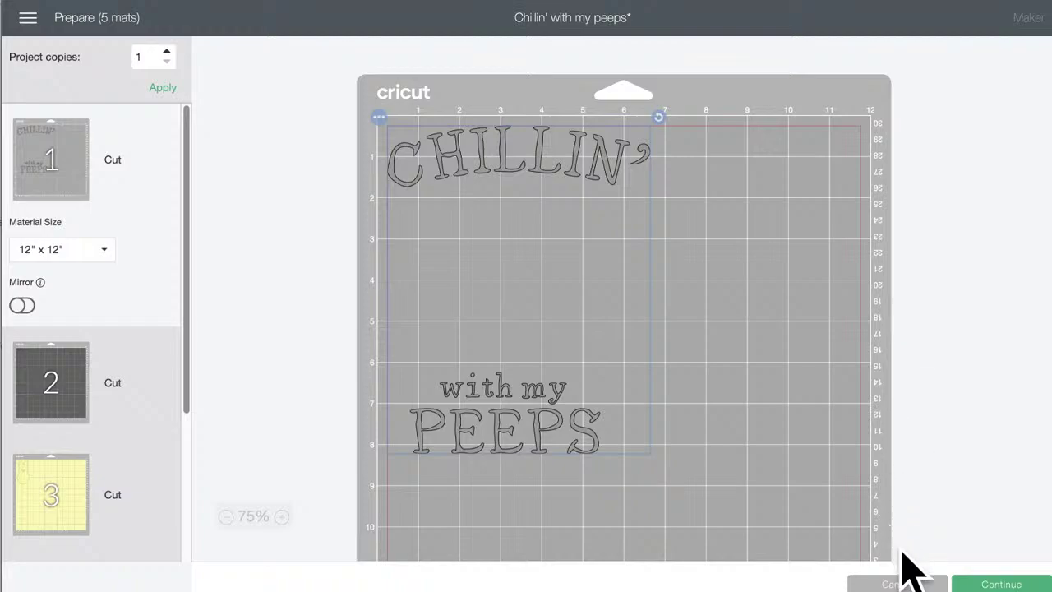
left_click(900, 585)
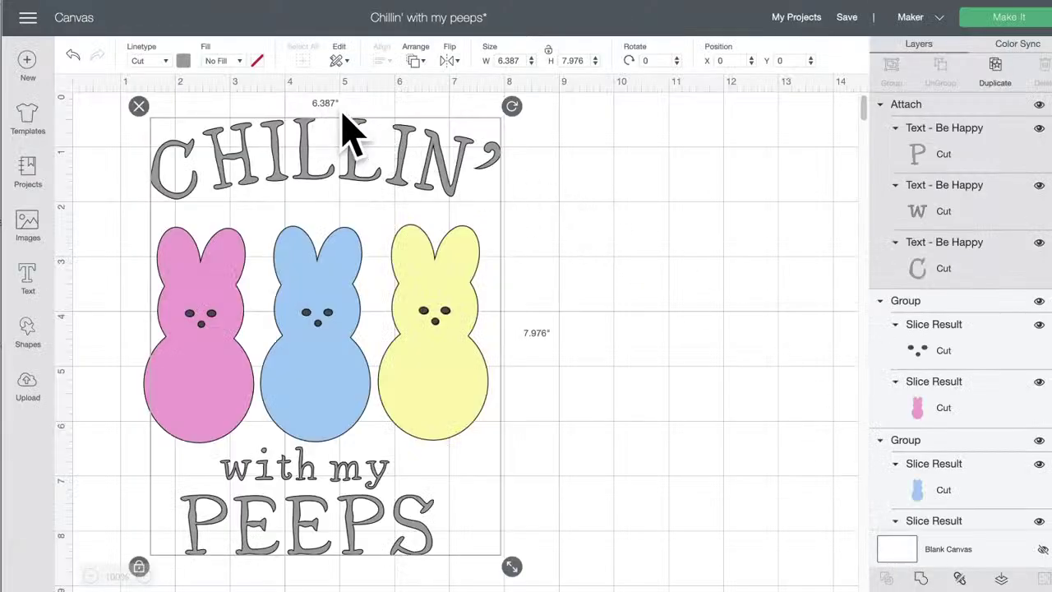
left_click(574, 368)
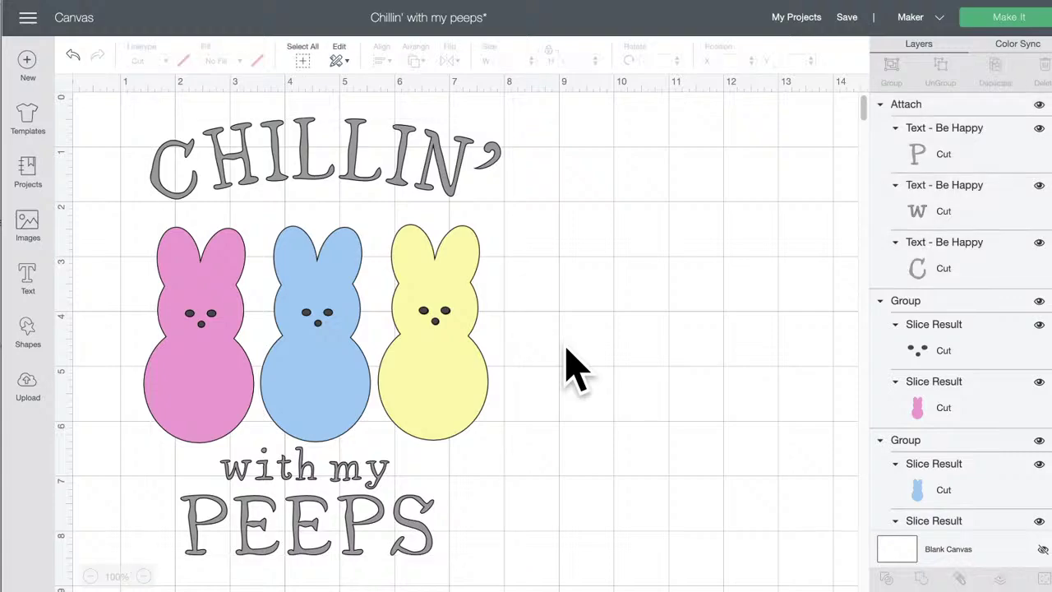
left_click(415, 182)
left_click(554, 215)
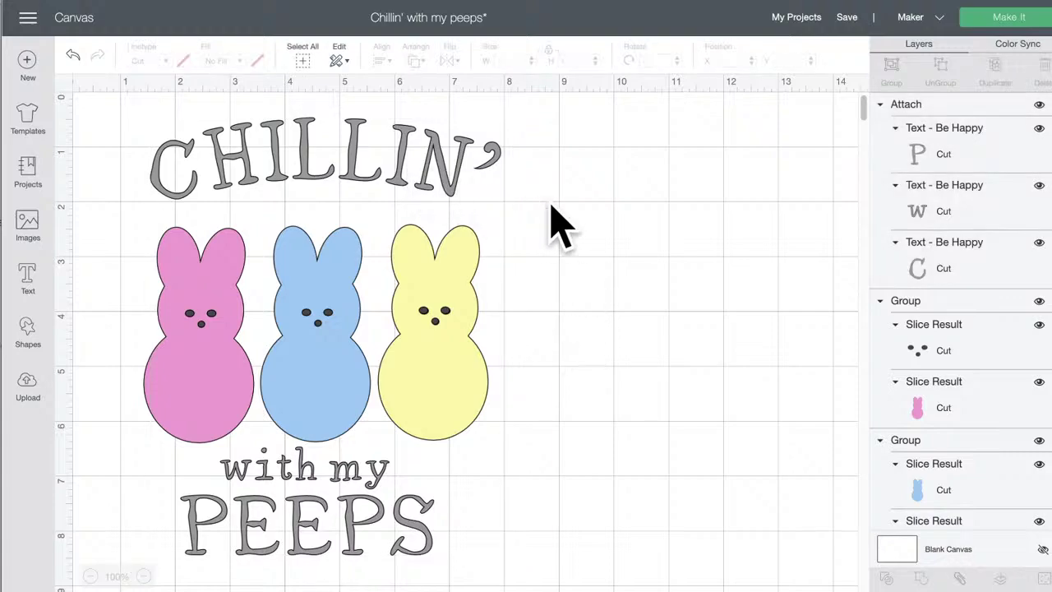
Step: Nudge the attached text down to a Y position of 0.5 and send it to the back
left_click(451, 169)
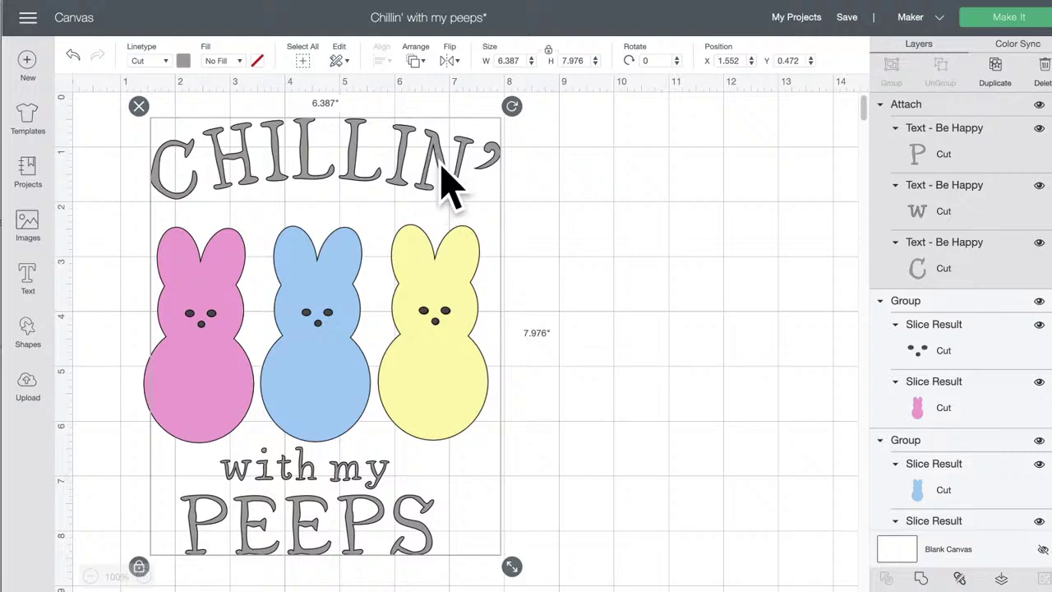
left_click_drag(451, 189, 451, 191)
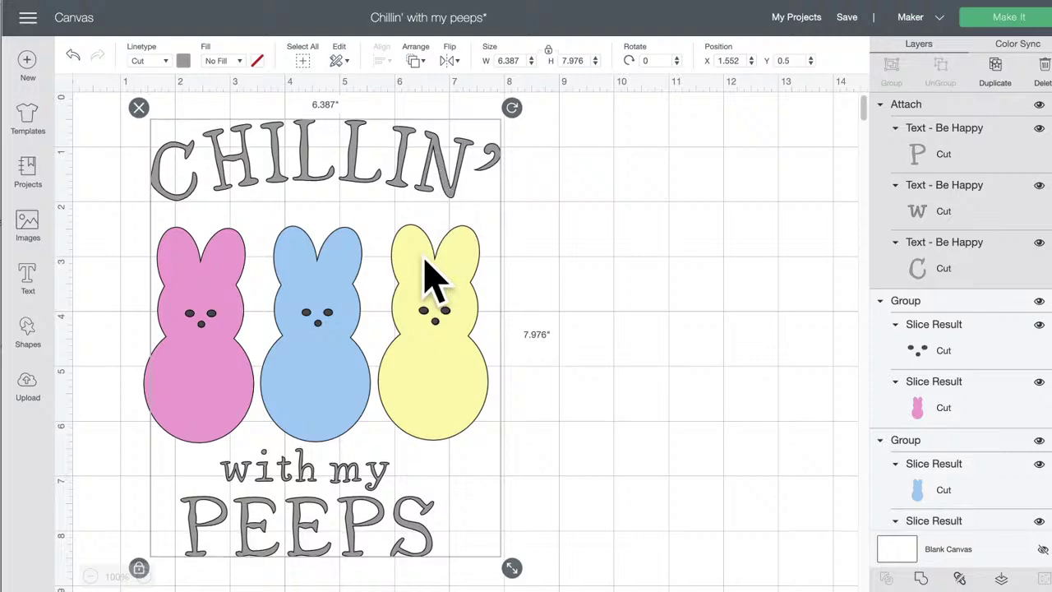
left_click(422, 66)
left_click(430, 84)
left_click(588, 202)
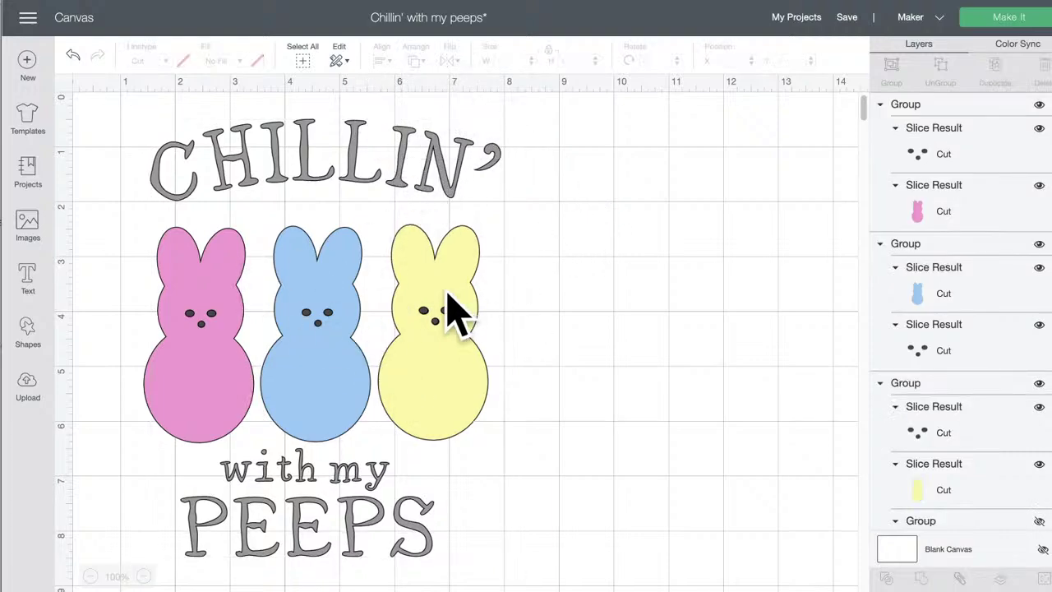
Step: Try to select the three bunnies together directly on the canvas
left_click(411, 281)
left_click(319, 272)
left_click(183, 267)
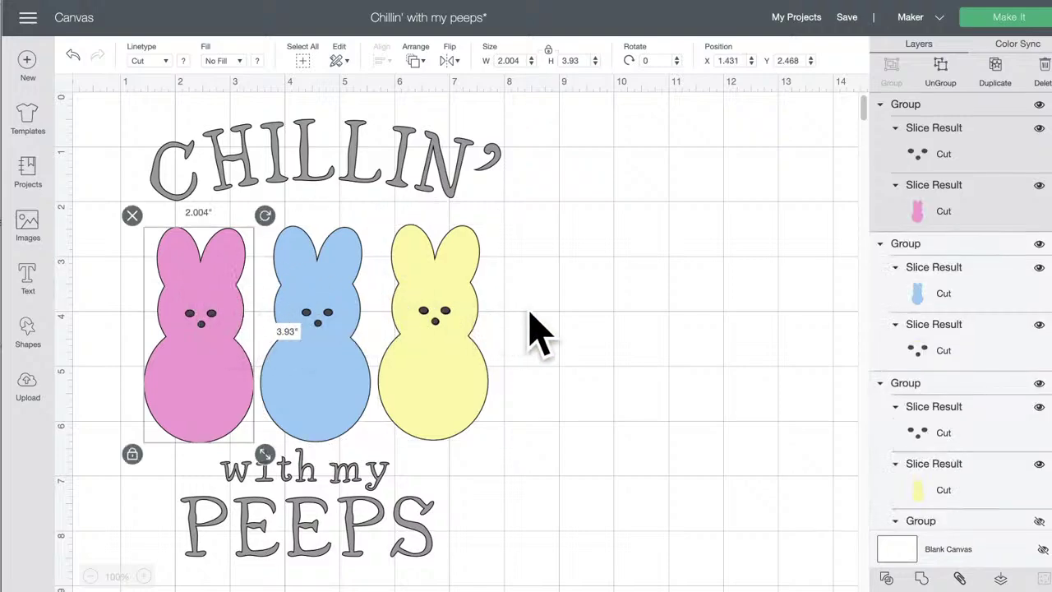
left_click(530, 353)
left_click_drag(528, 380, 113, 393)
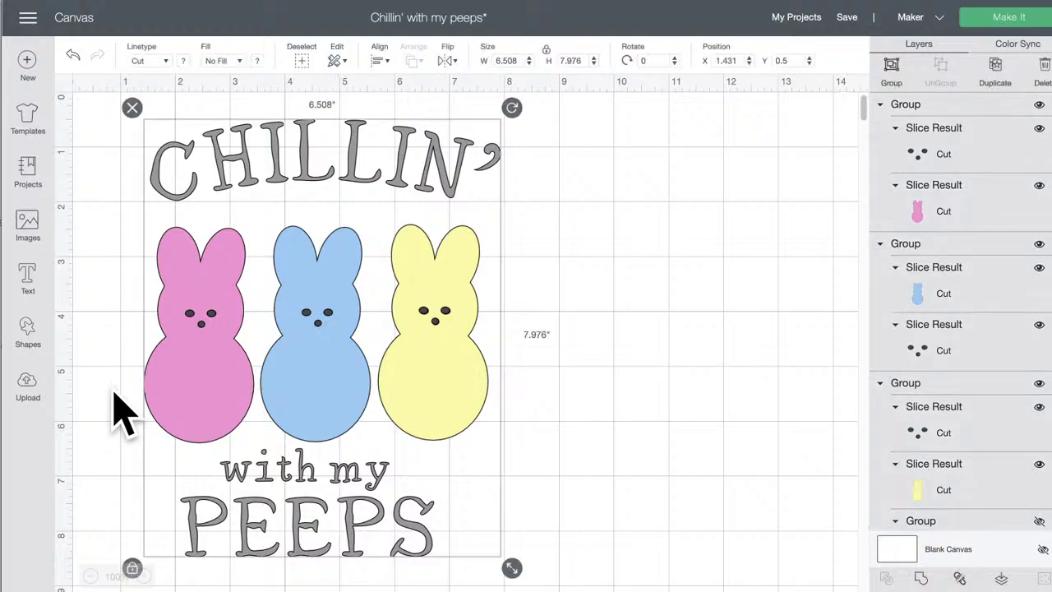
left_click(693, 345)
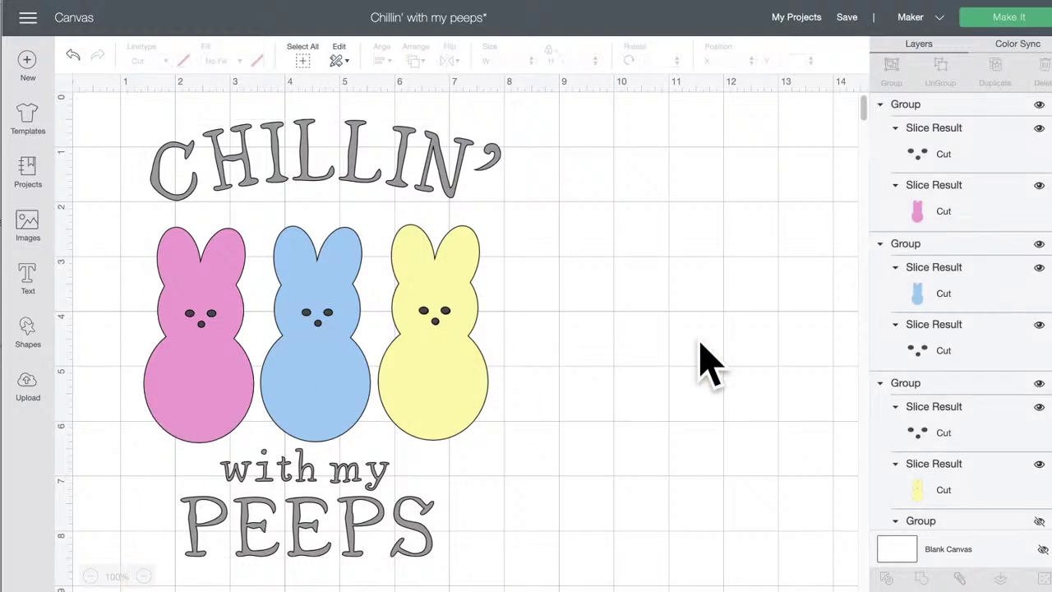
left_click(958, 280)
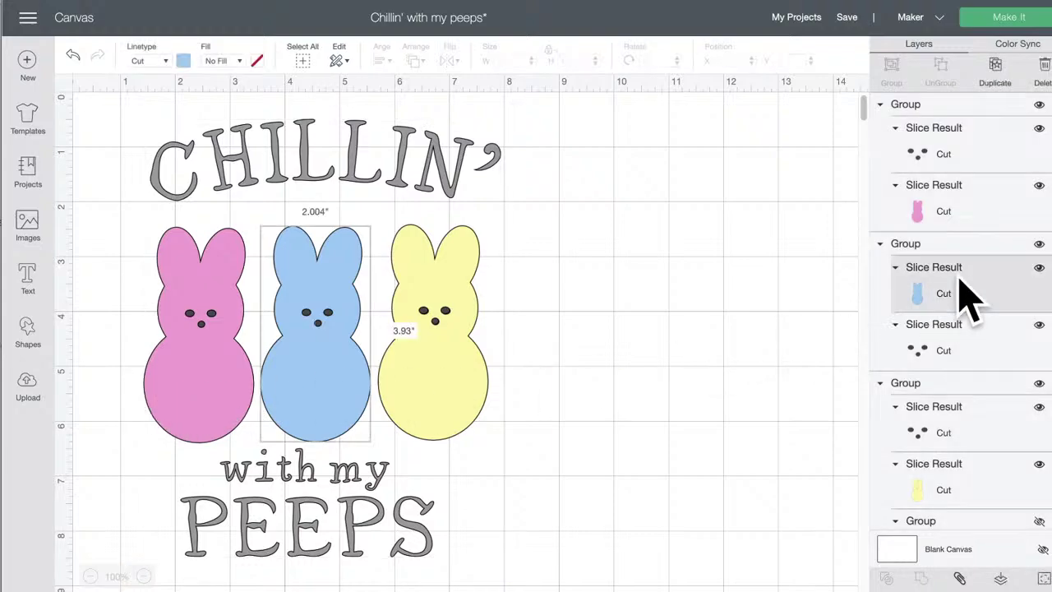
left_click(970, 216, "shift")
left_click(980, 495, "shift")
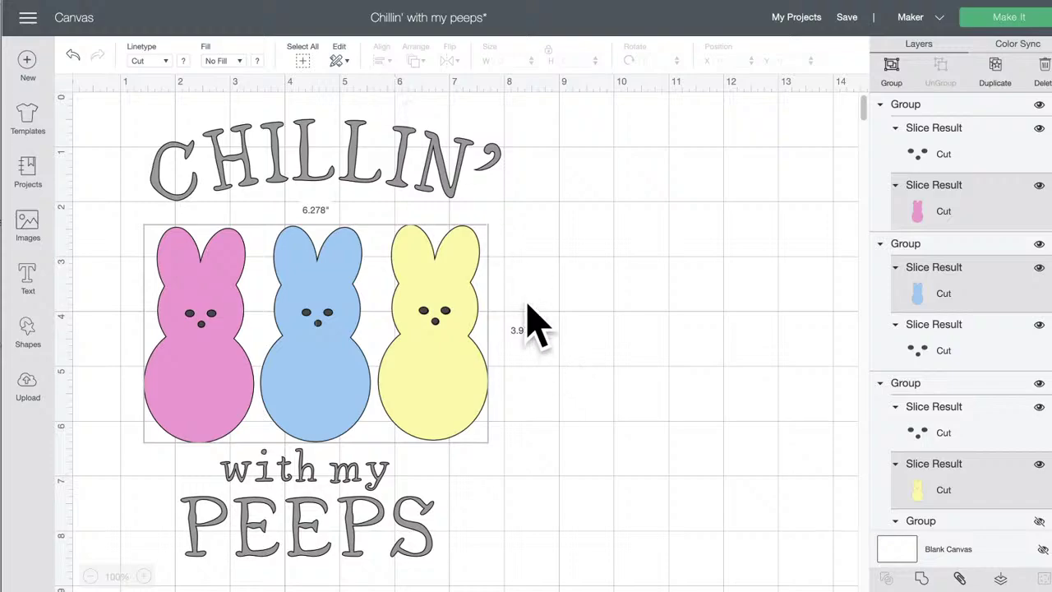
Step: Select the pink, blue and yellow bunny groups together and distribute them horizontally
left_click(956, 101)
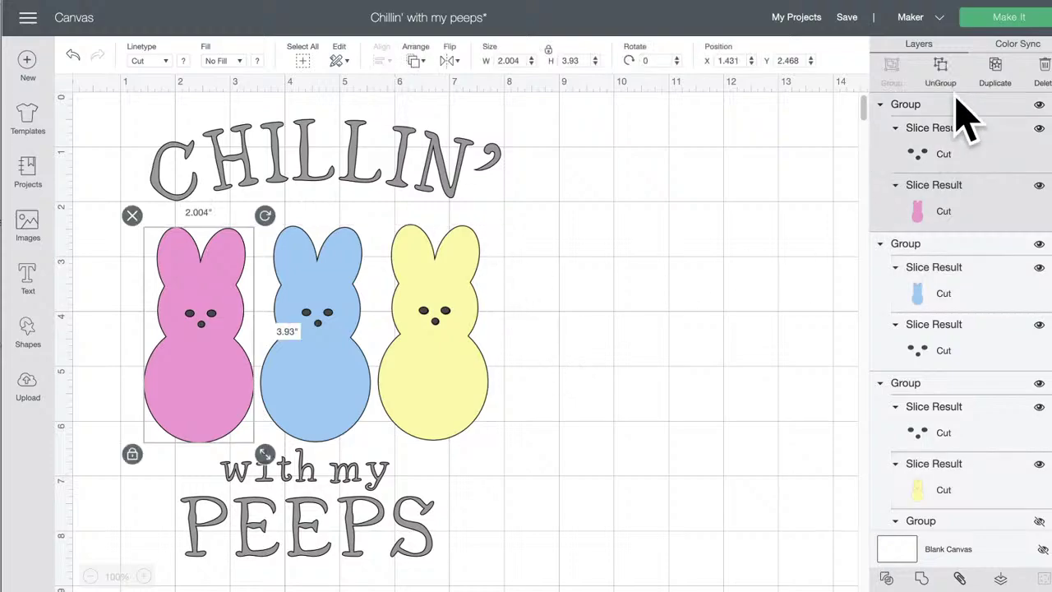
left_click(960, 240, "shift")
left_click(974, 403, "shift")
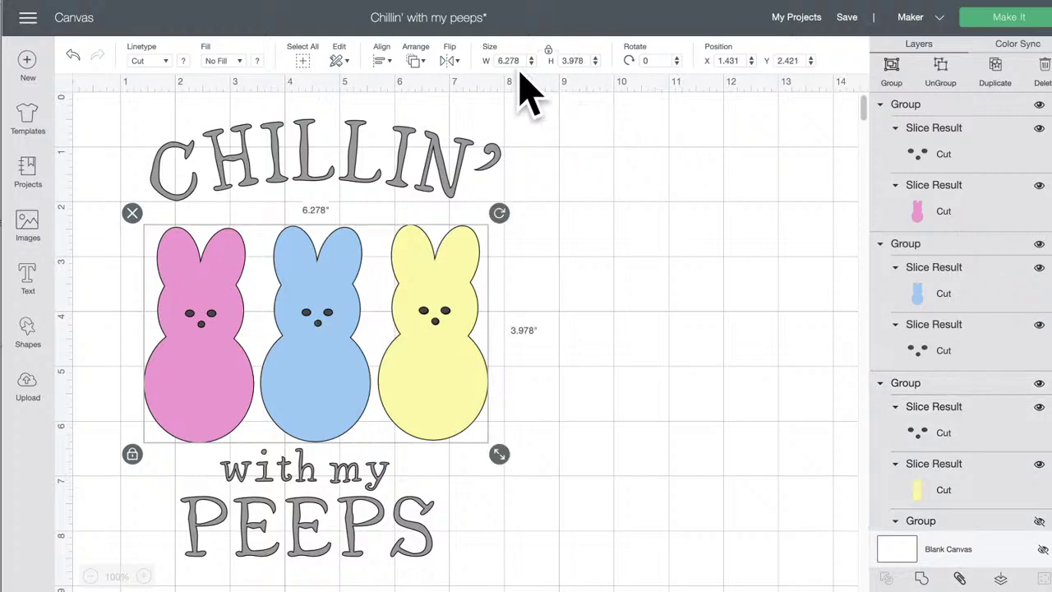
left_click(383, 66)
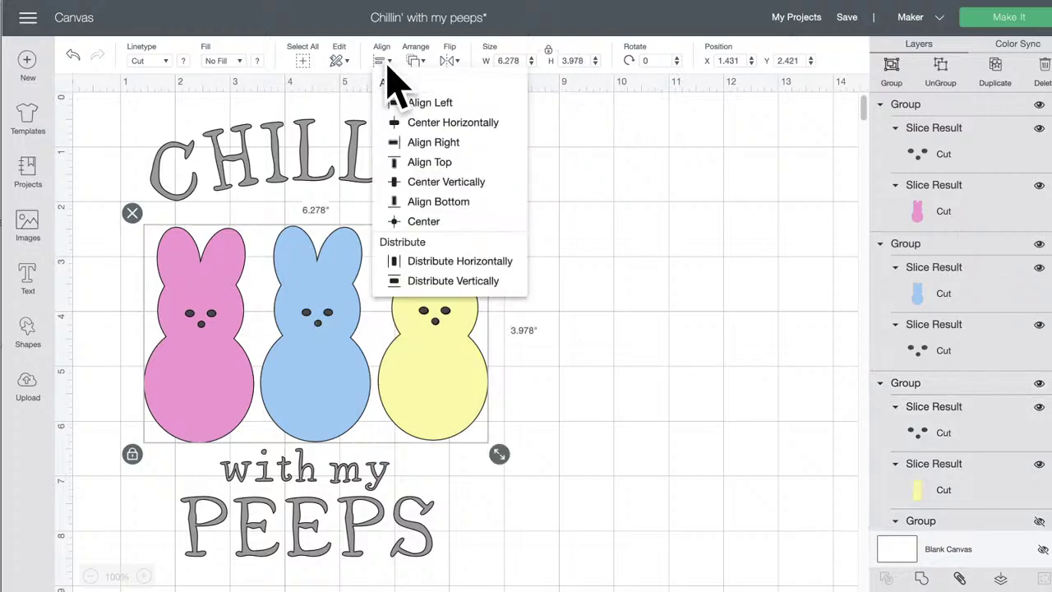
left_click(453, 266)
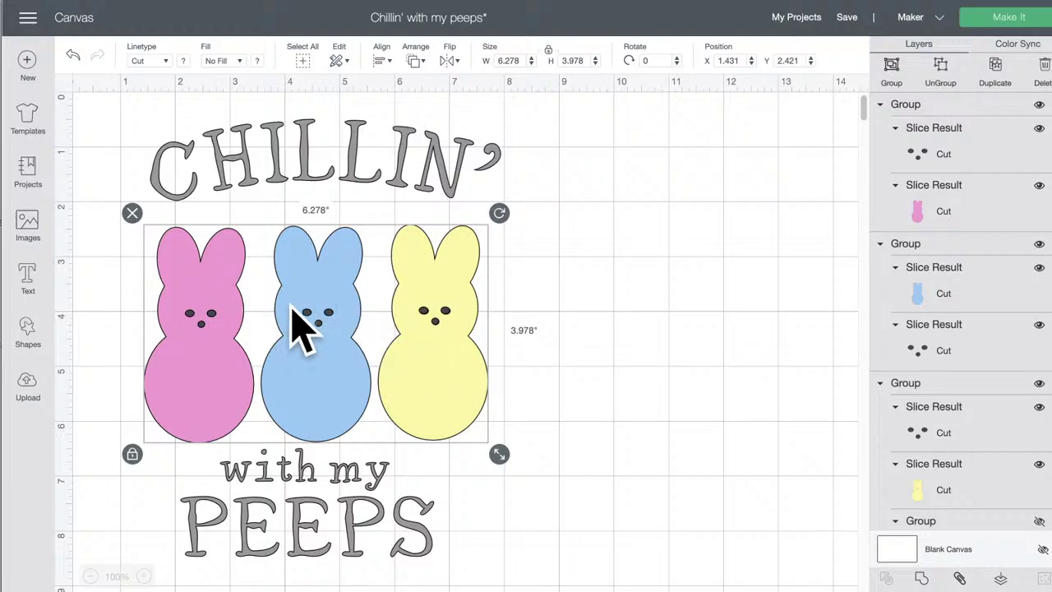
left_click(548, 289)
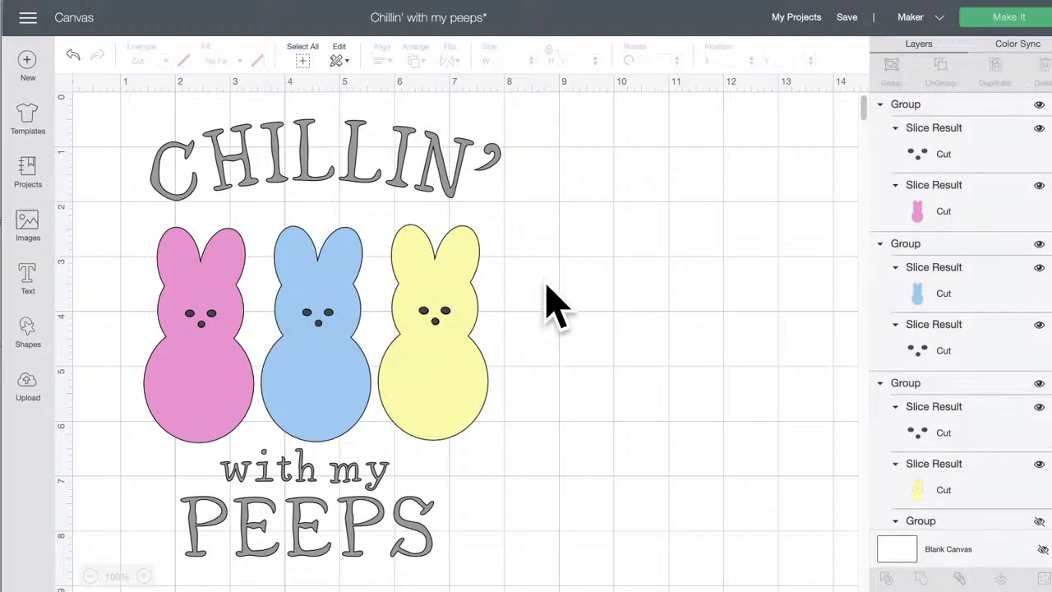
left_click(922, 155)
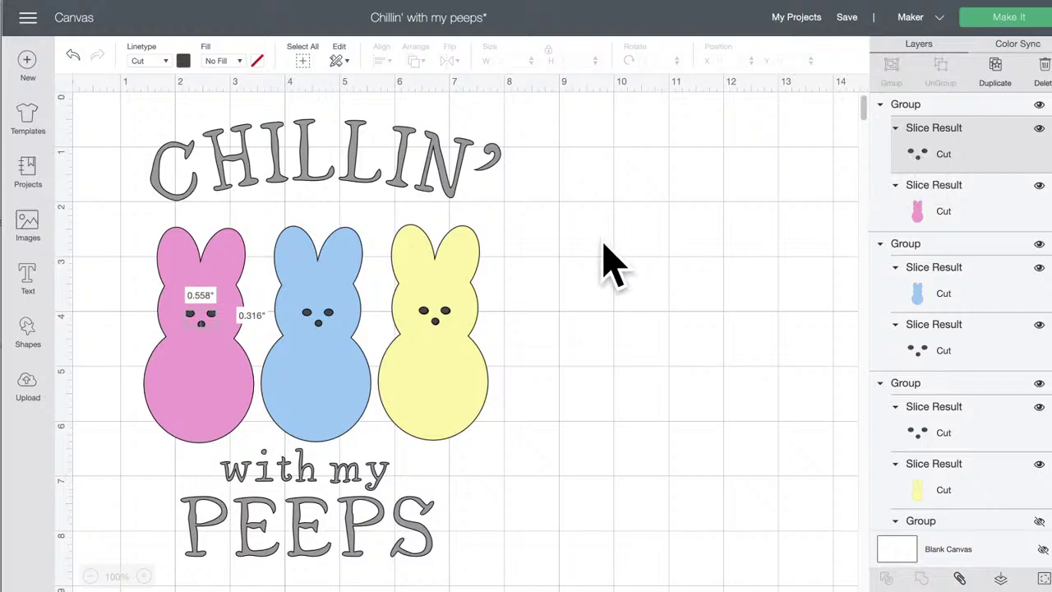
left_click(450, 258)
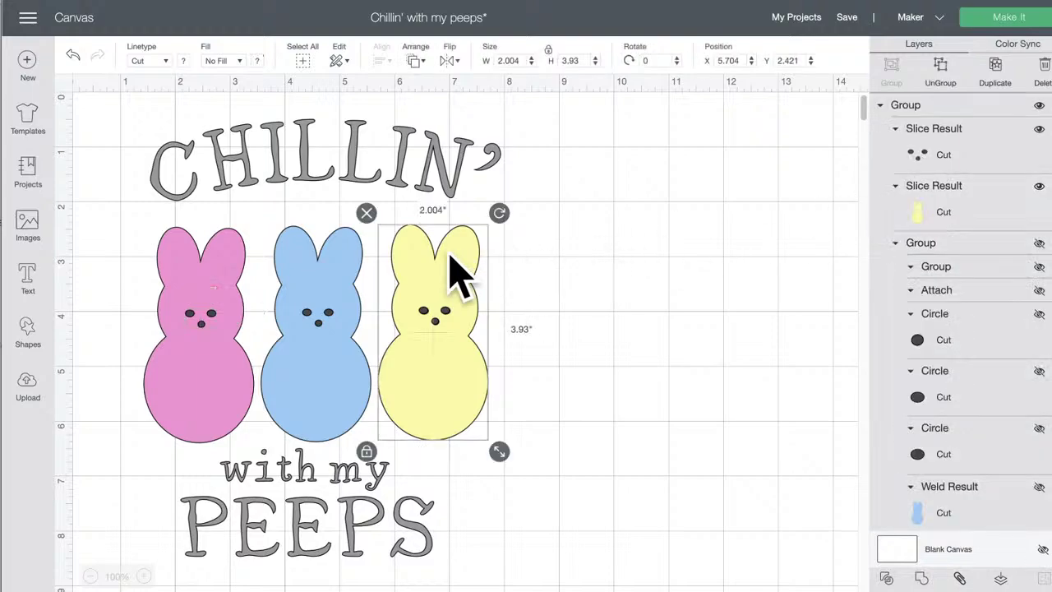
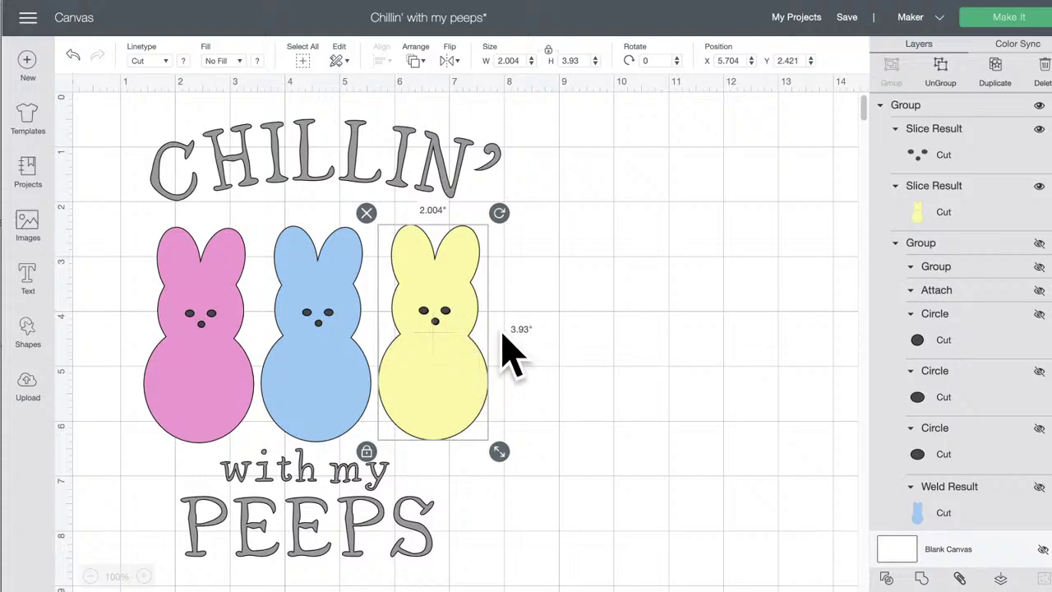
left_click(1039, 130)
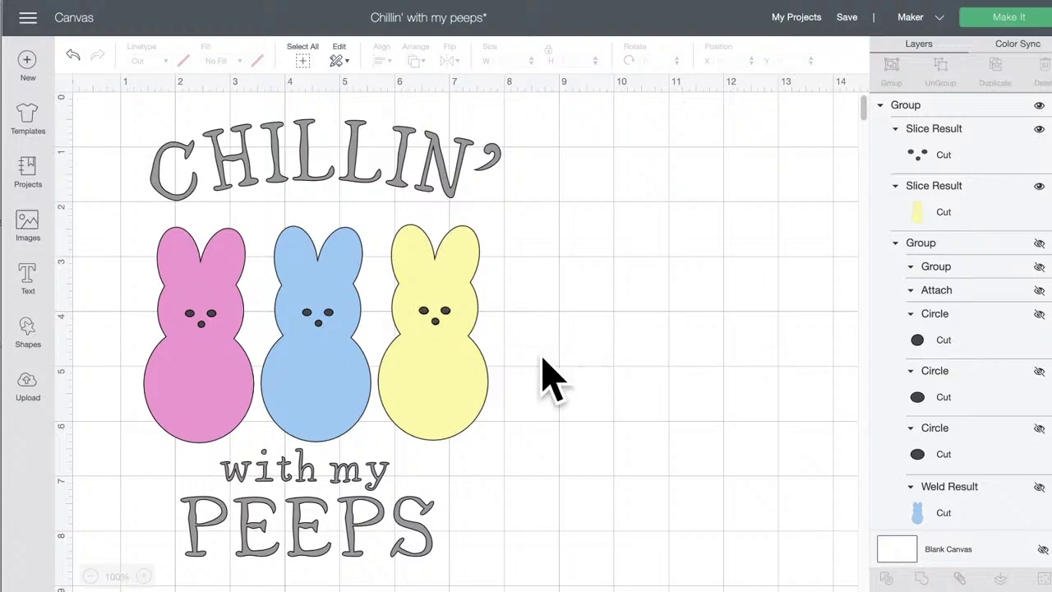
Step: Group the yellow, blue and pink bunnies into a single group
left_click(457, 381)
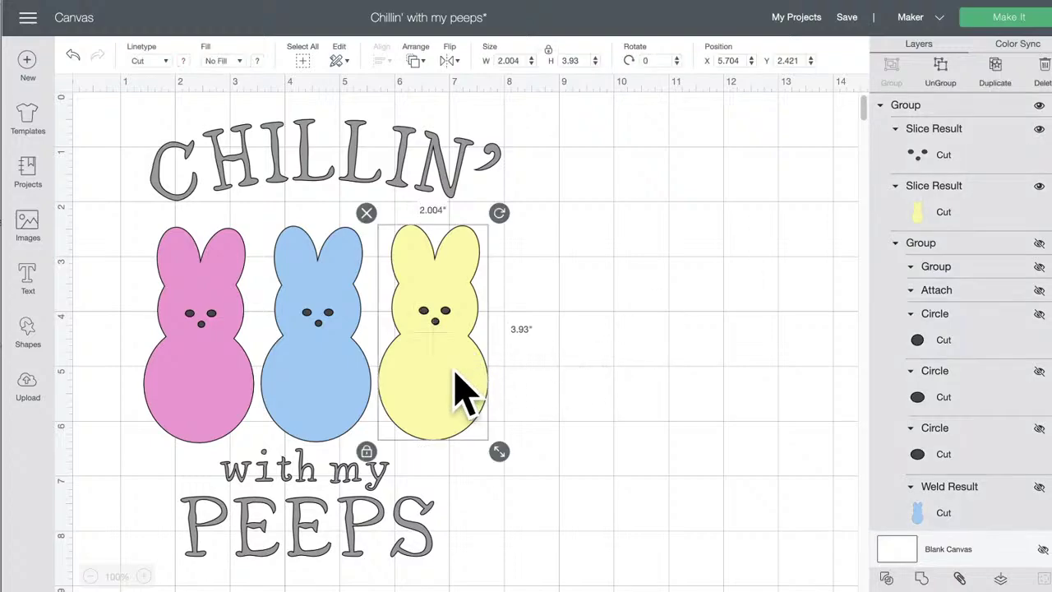
left_click(350, 394, "shift")
left_click(218, 388, "shift")
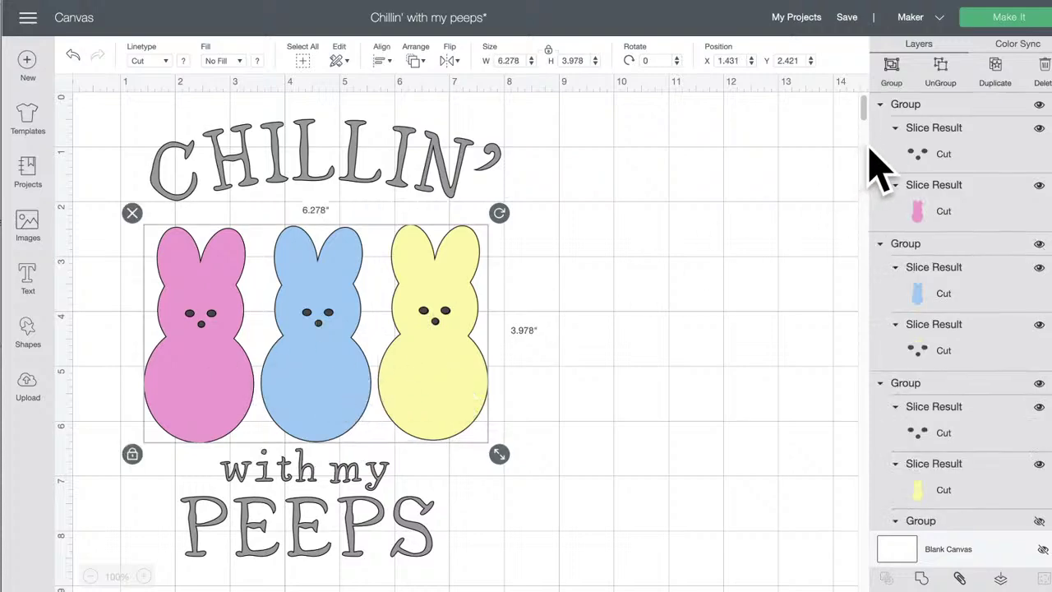
left_click(900, 72)
left_click(555, 332)
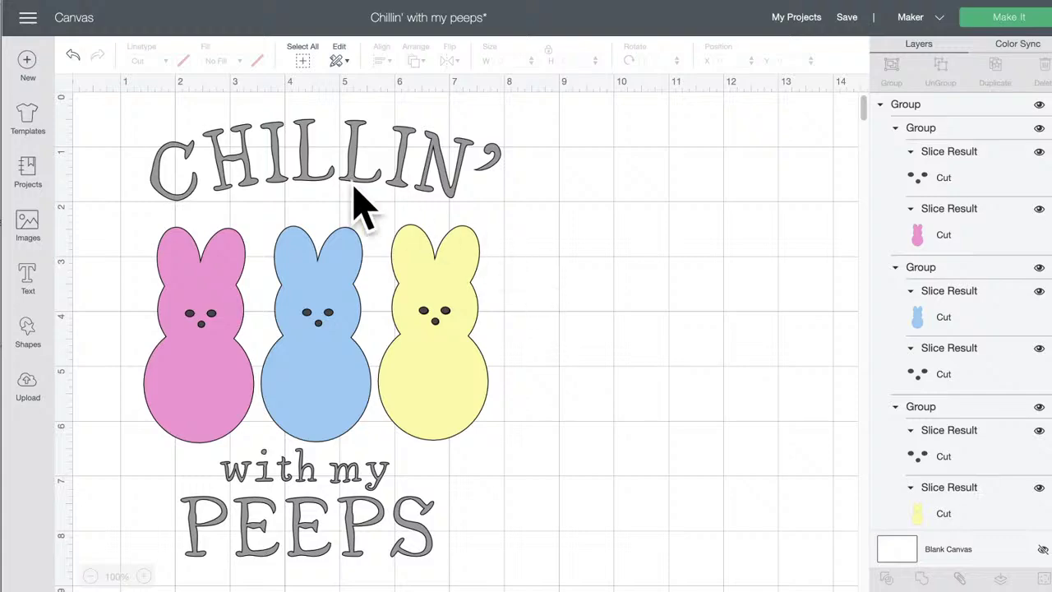
Step: Center the attached text and the bunny group horizontally with each other
left_click_drag(113, 121, 507, 578)
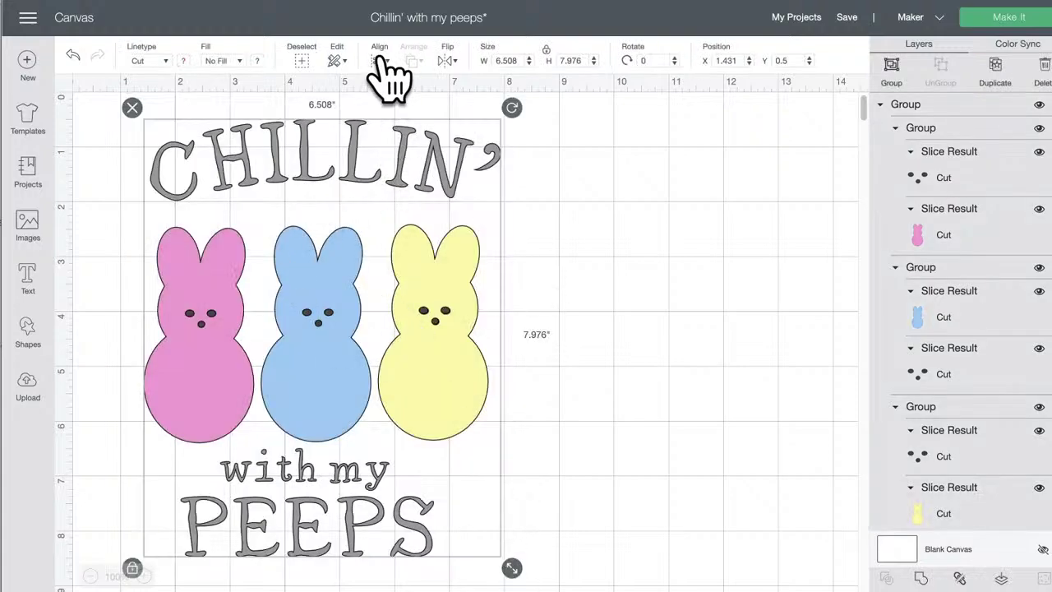
left_click(380, 62)
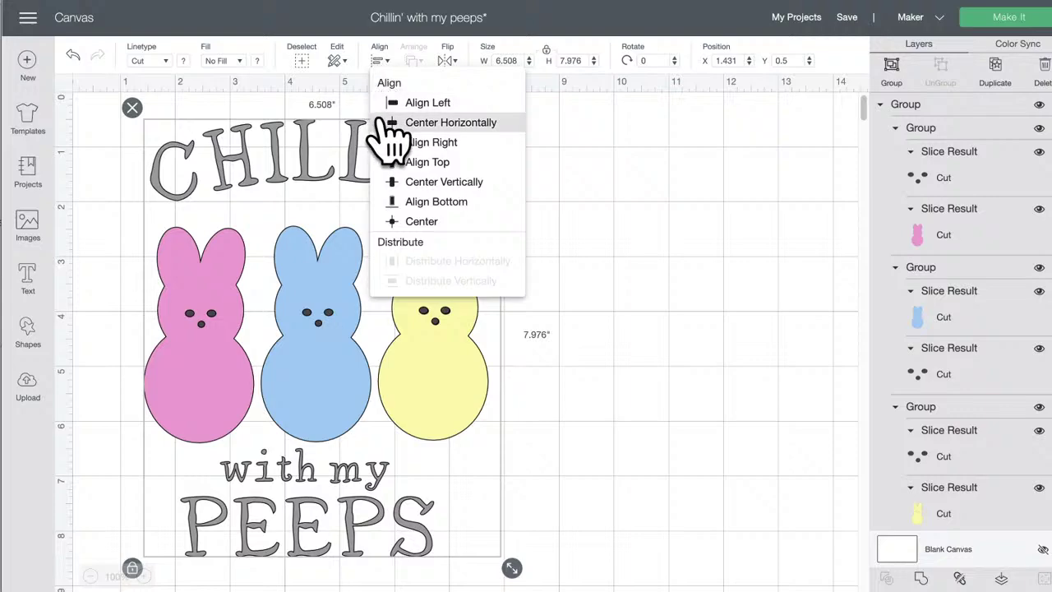
left_click(450, 122)
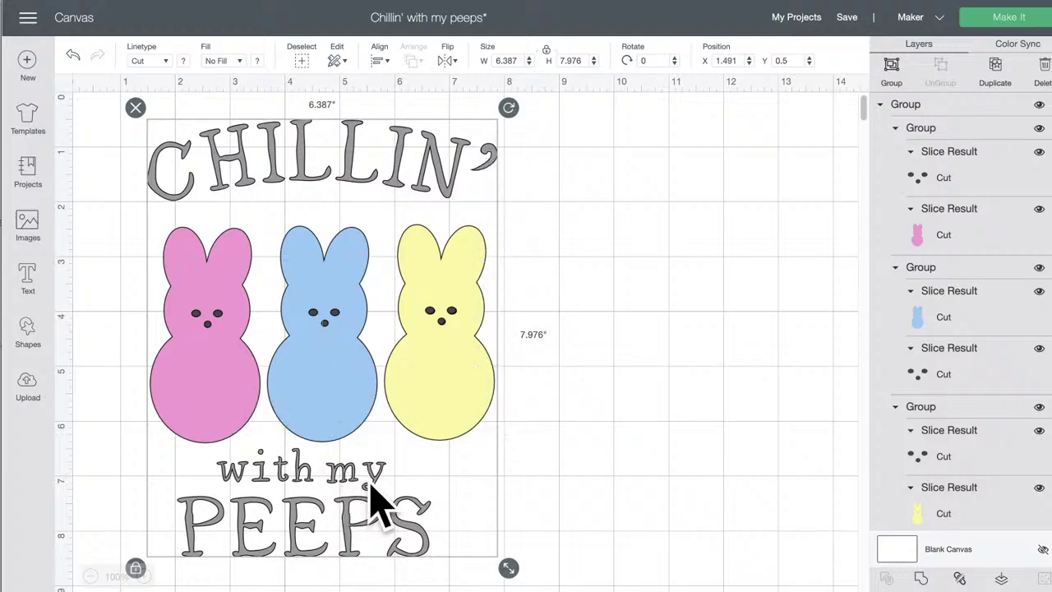
left_click(551, 429)
Step: Detach the attached text into separate CHILLIN', "with my" and PEEPS layers
left_click(327, 506)
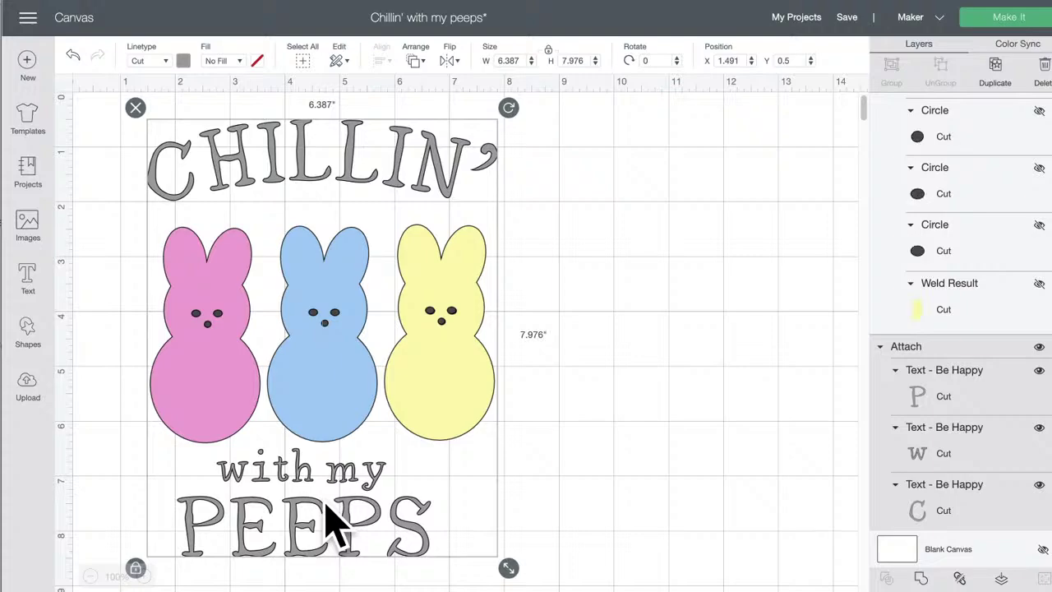
mouse_move(327, 506)
left_mouse_down()
mouse_move(331, 519)
mouse_move(327, 507)
left_mouse_up()
left_click(960, 578)
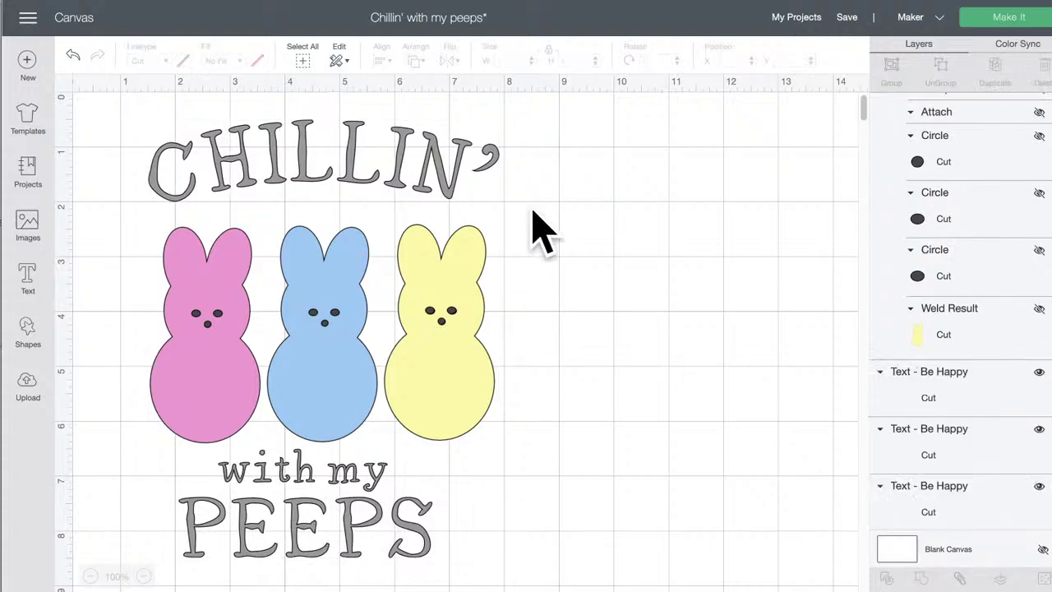
Step: Center the "with my", PEEPS and CHILLIN' text layers horizontally with each other and attach them again
left_click(306, 498)
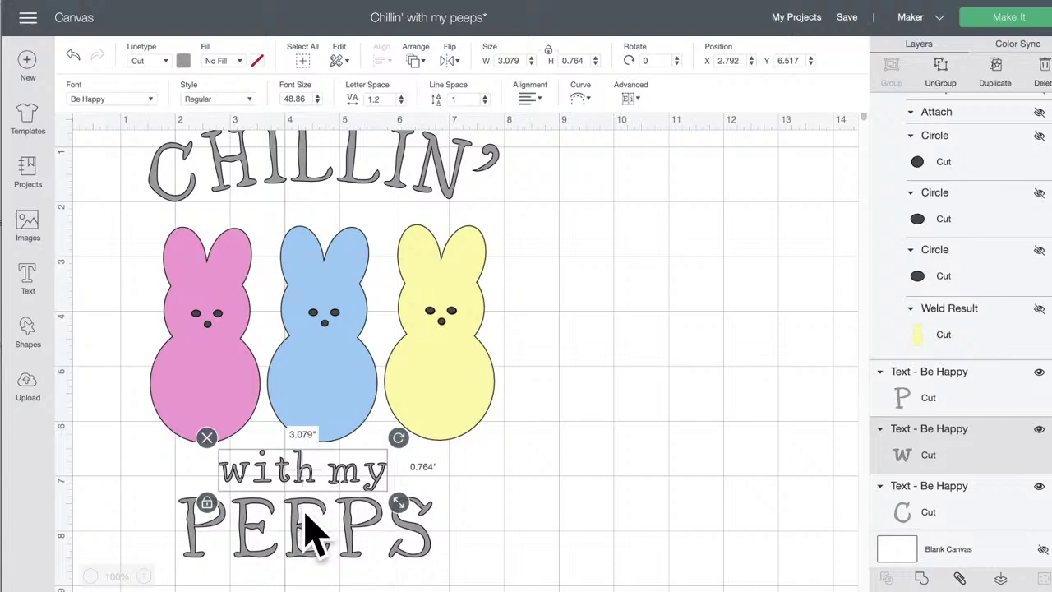
left_click(316, 530, "shift")
left_click(352, 171, "shift")
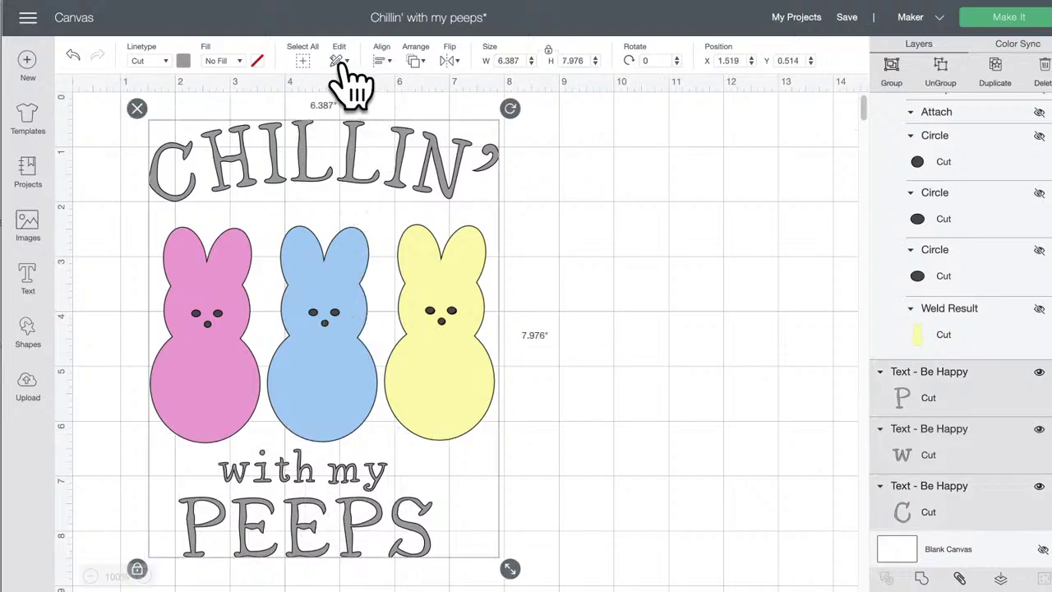
left_click(384, 64)
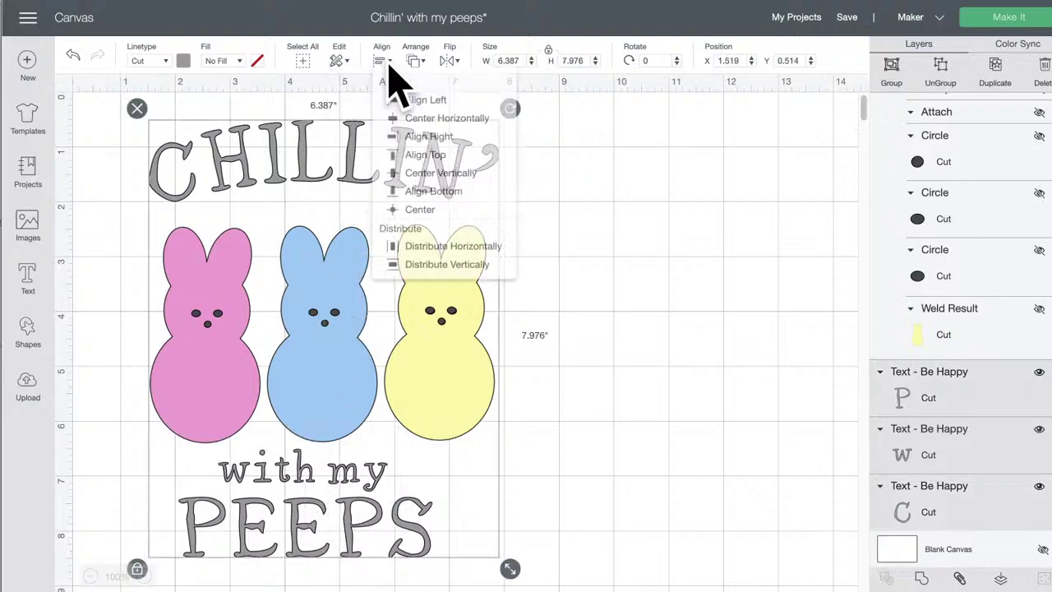
left_click(431, 125)
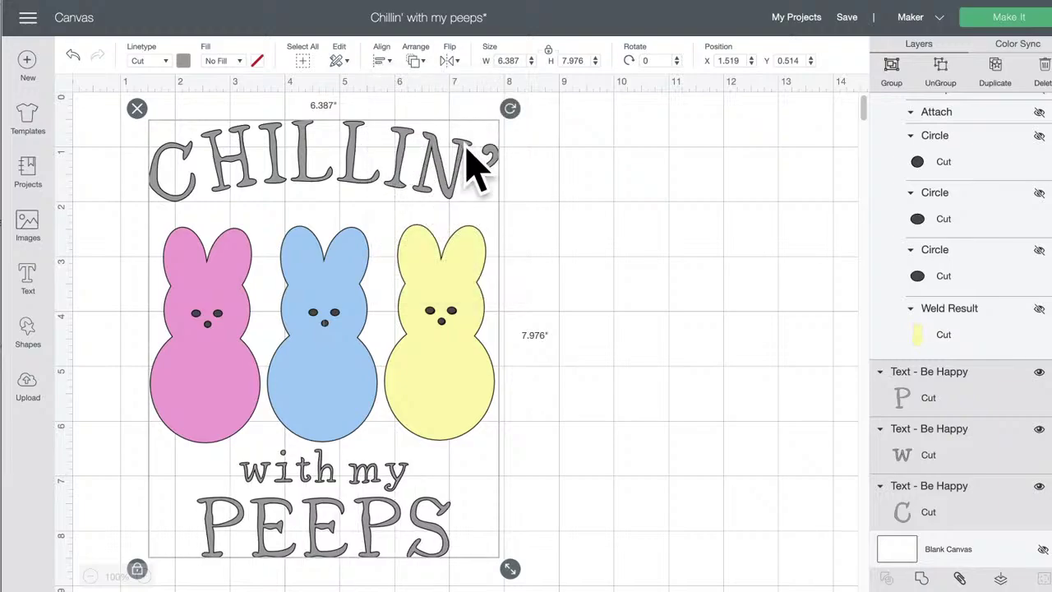
left_click(961, 579)
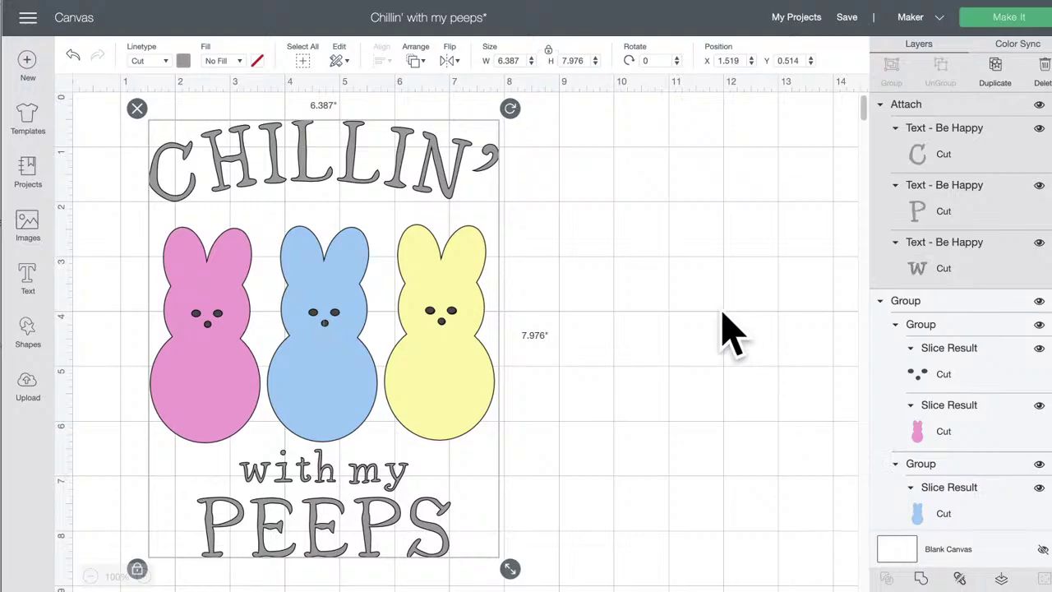
Step: Shift the reattached text slightly down, and center it horizontally with the bunny group
left_click(623, 305)
mouse_move(485, 526)
left_mouse_down()
mouse_move(493, 564)
mouse_move(493, 500)
mouse_move(485, 530)
left_mouse_up()
left_click_drag(568, 576, 183, 140)
left_click(377, 63)
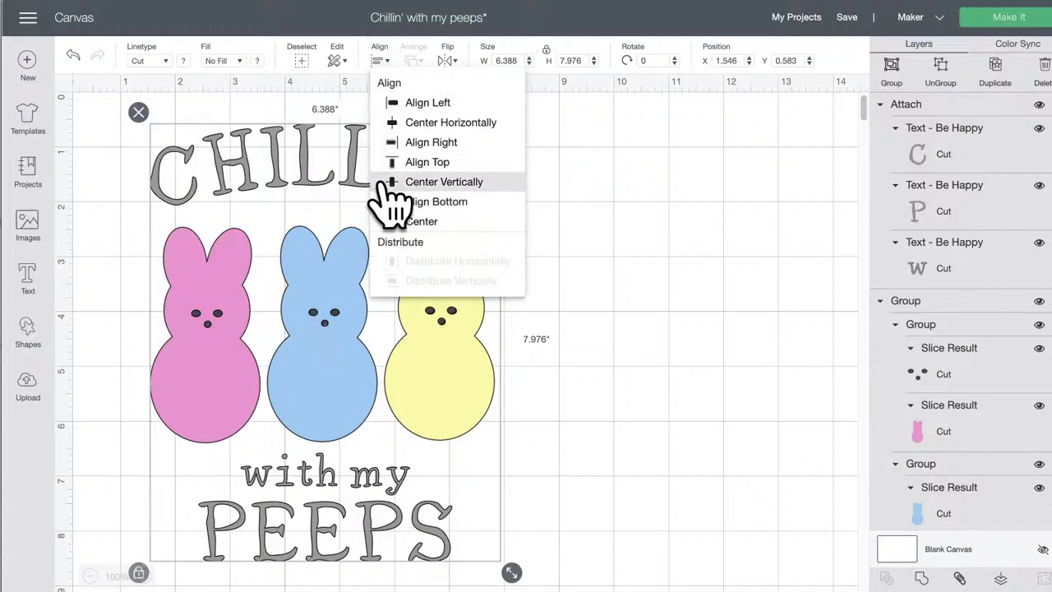
left_click(431, 125)
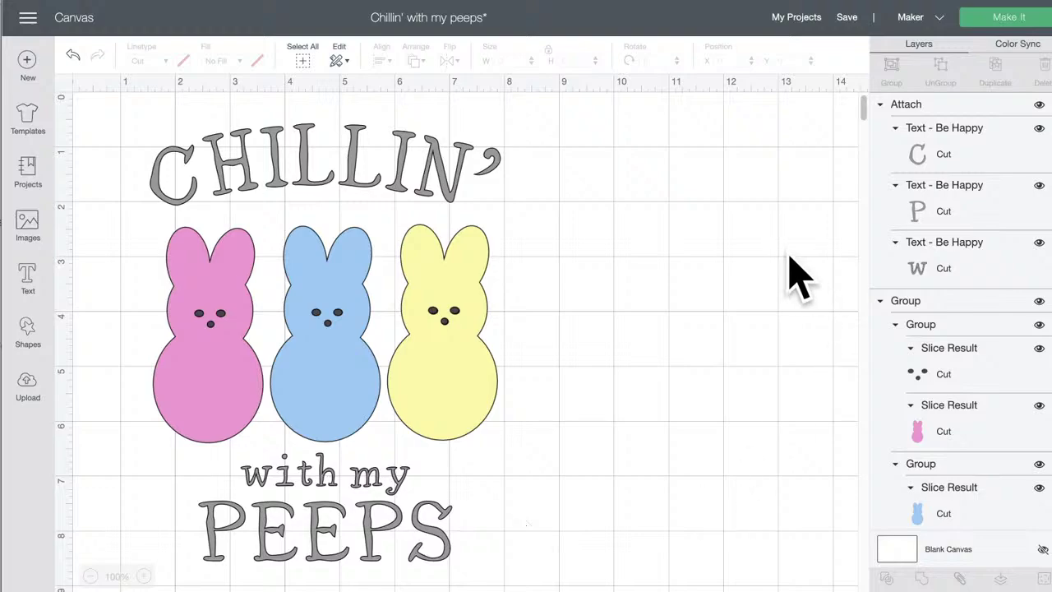
Step: Detach the text layers again and weld the CHILLIN' text into one shape
left_click(423, 169)
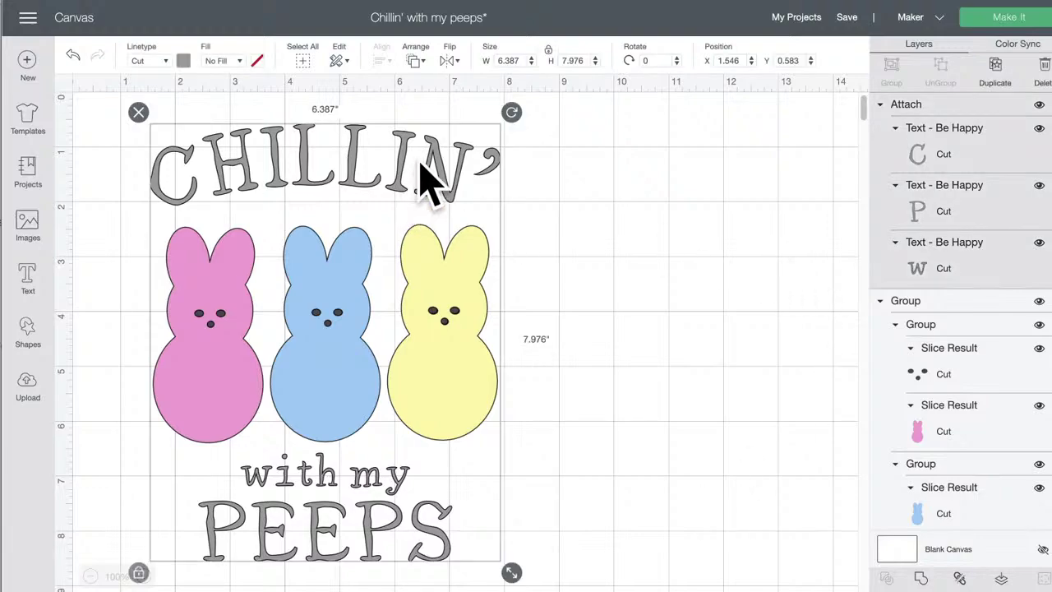
left_click(958, 578)
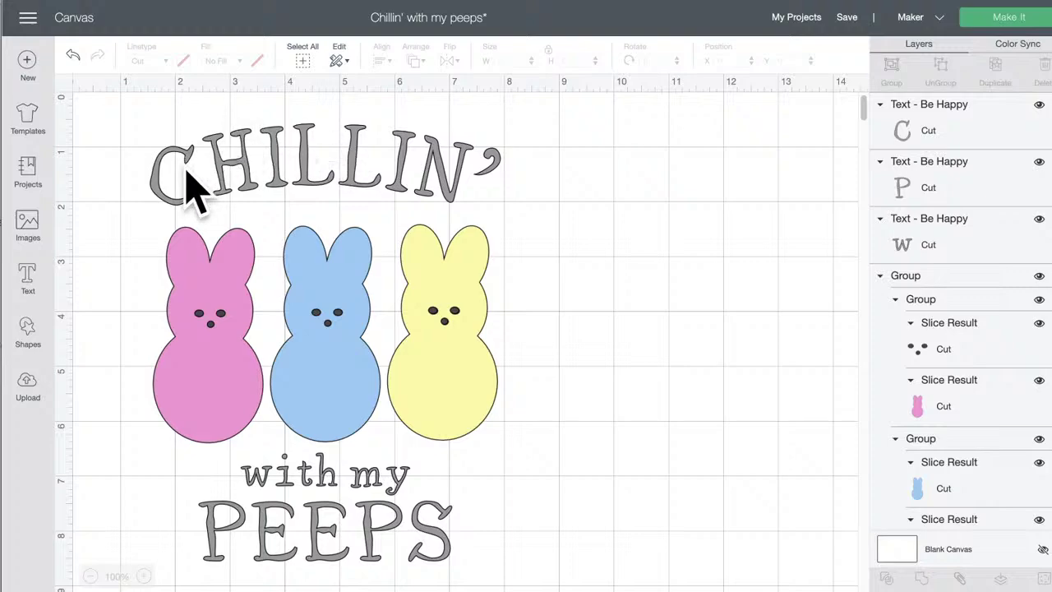
left_click(493, 162)
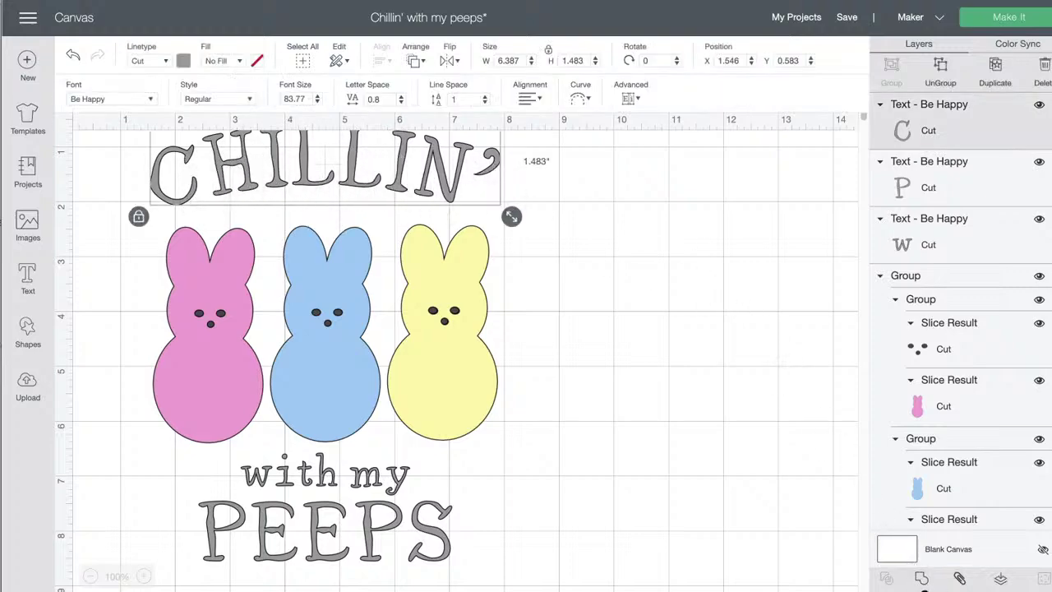
left_click(924, 583)
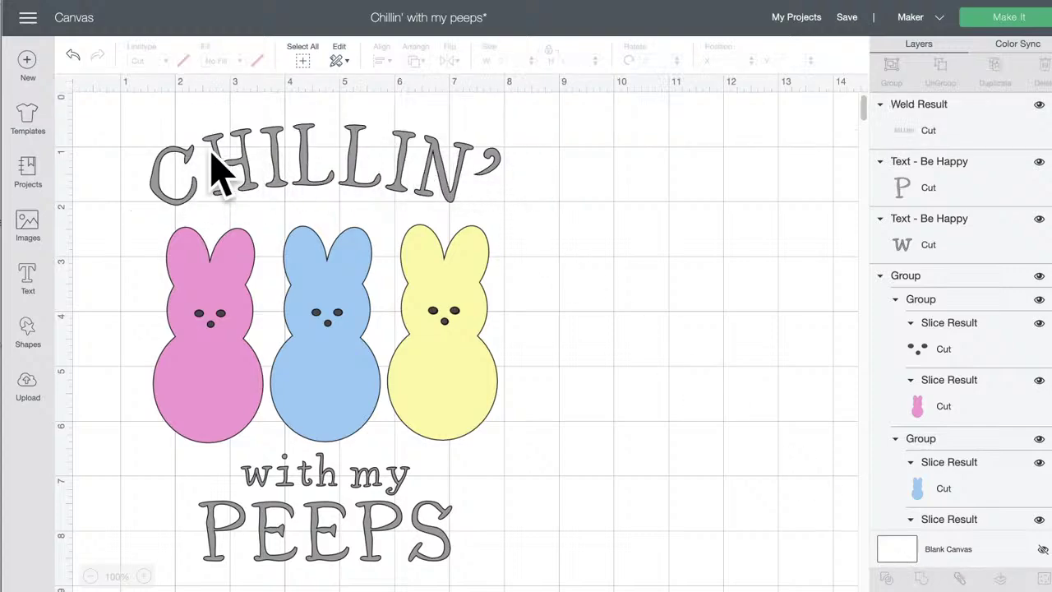
Step: Attach the welded CHILLIN' shape to the PEEPS text
left_click(451, 179)
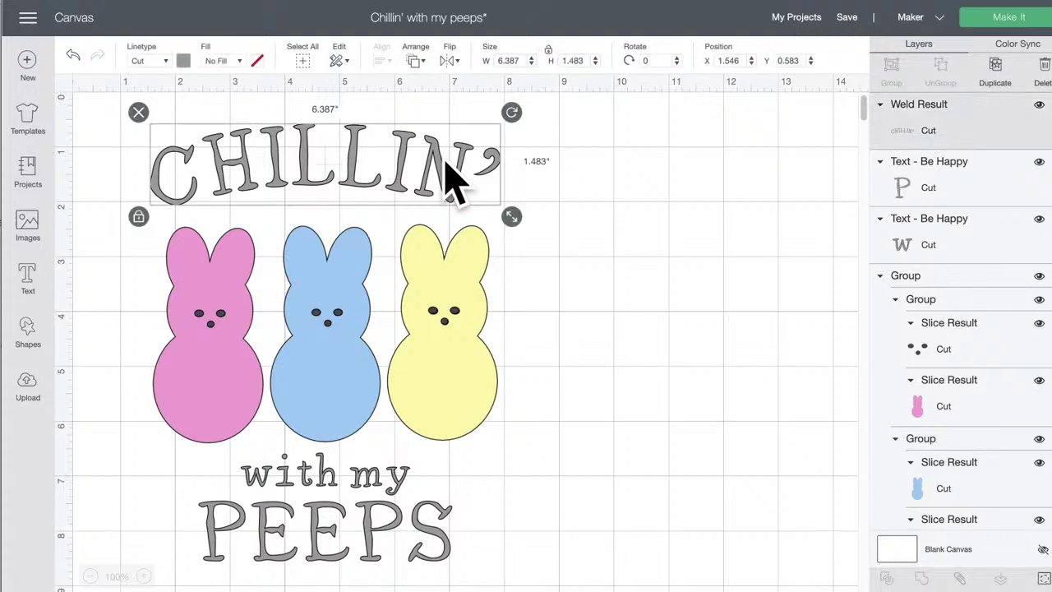
left_click(436, 531, "shift")
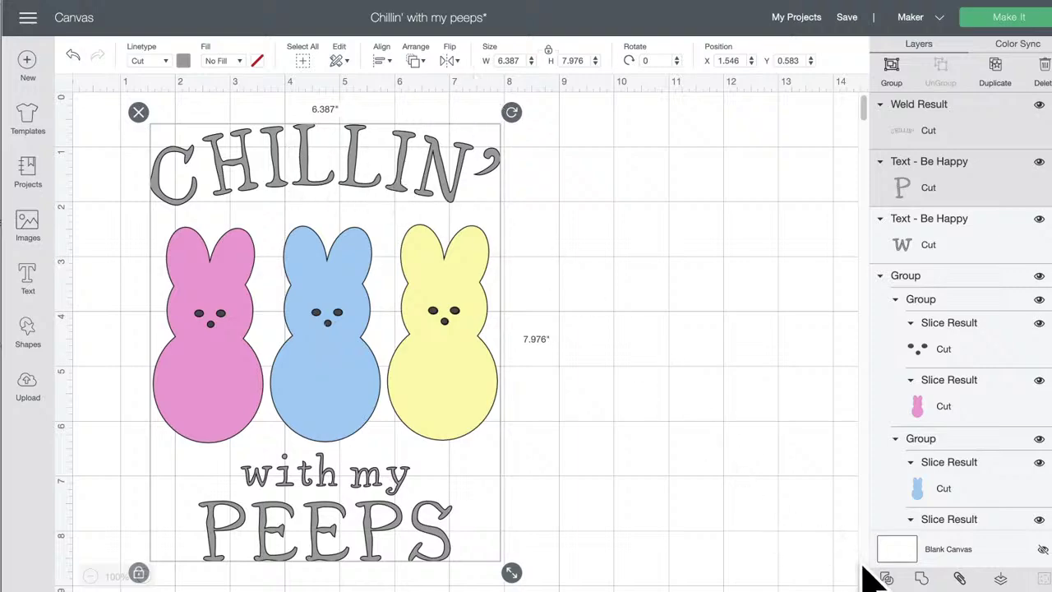
left_click(960, 579)
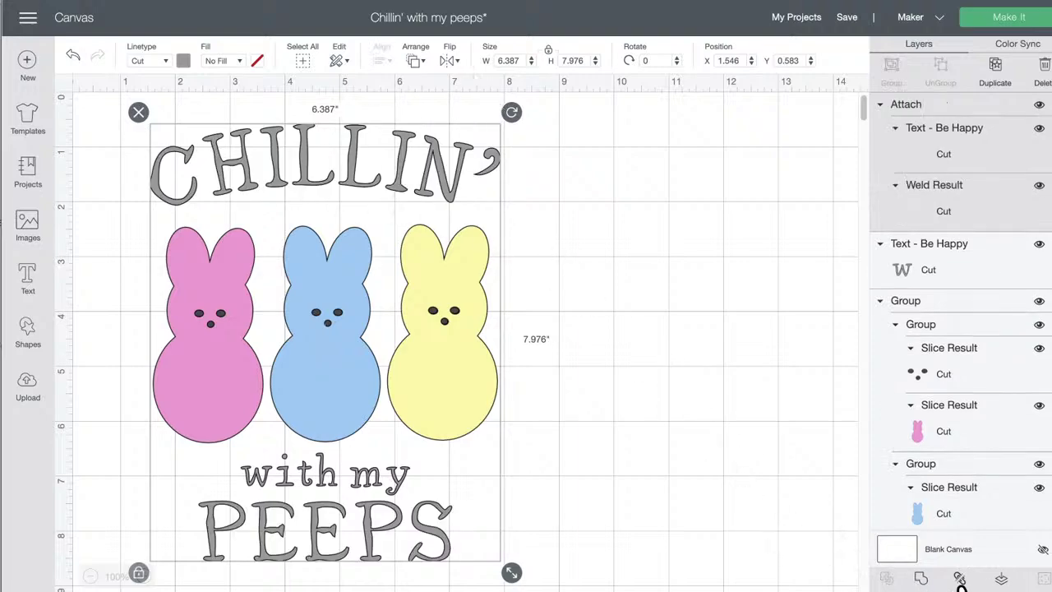
Step: Preview how the text is laid out on the cutting mats, and return to the canvas
left_click(765, 403)
left_click(1006, 18)
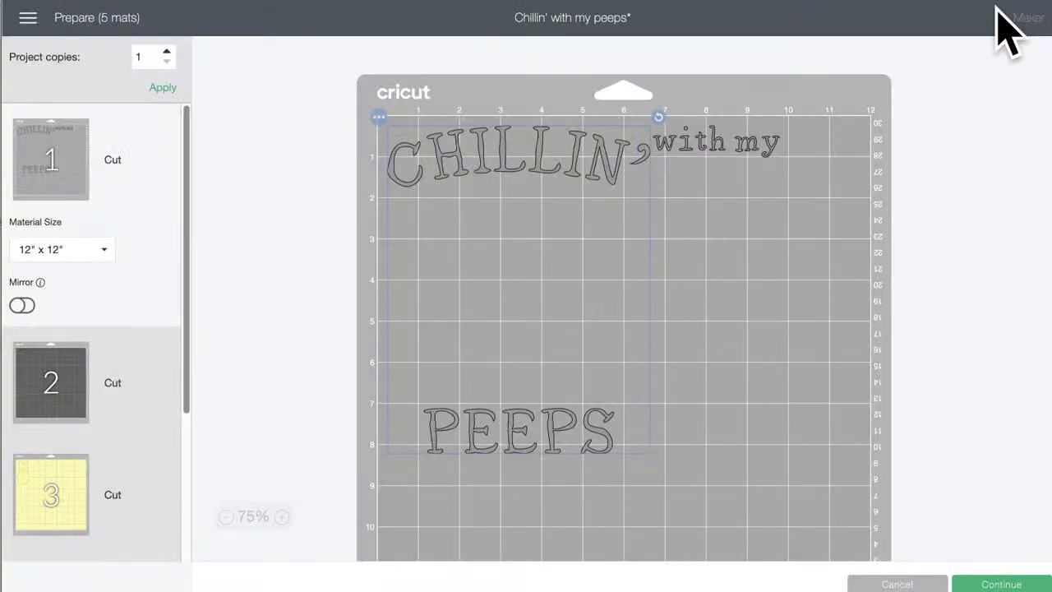
left_click(897, 584)
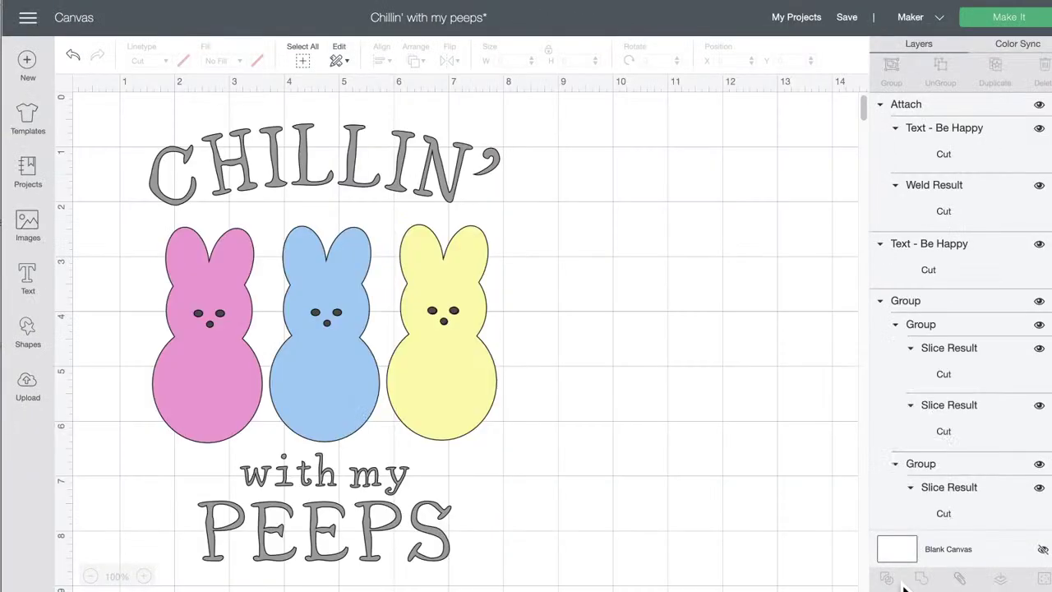
Step: Detach the CHILLIN' and PEEPS text, and attach both together with the "with my" text
left_click(374, 490)
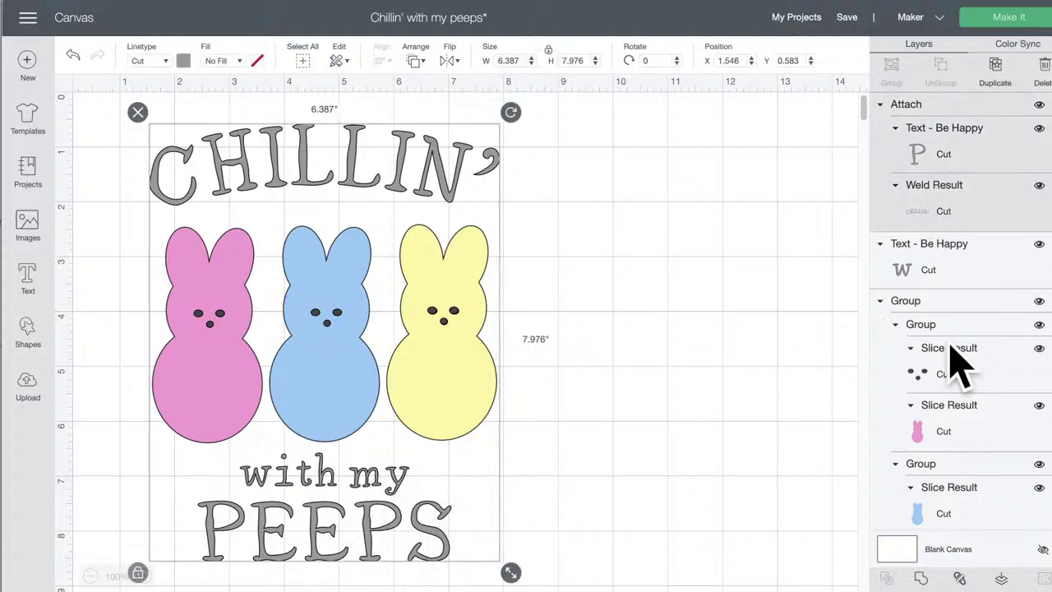
left_click(962, 579)
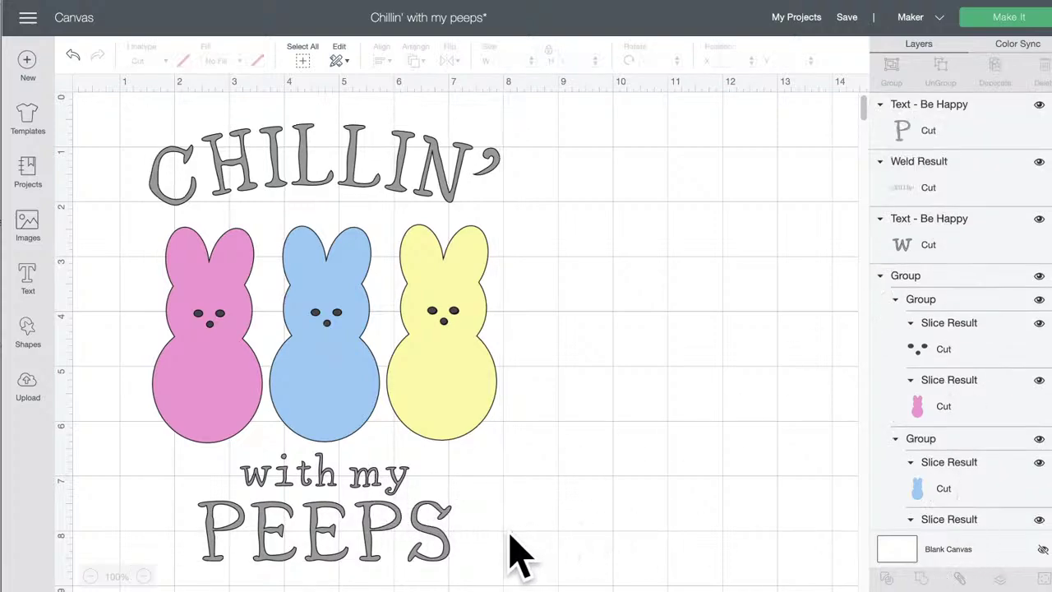
left_click(328, 491)
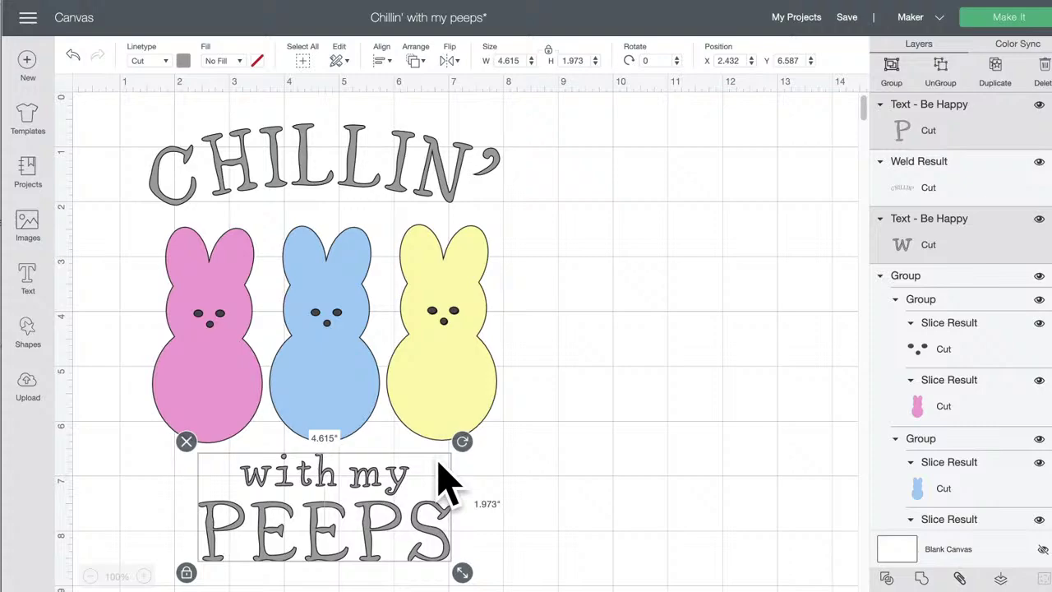
left_click(444, 161, "shift")
left_click(960, 578)
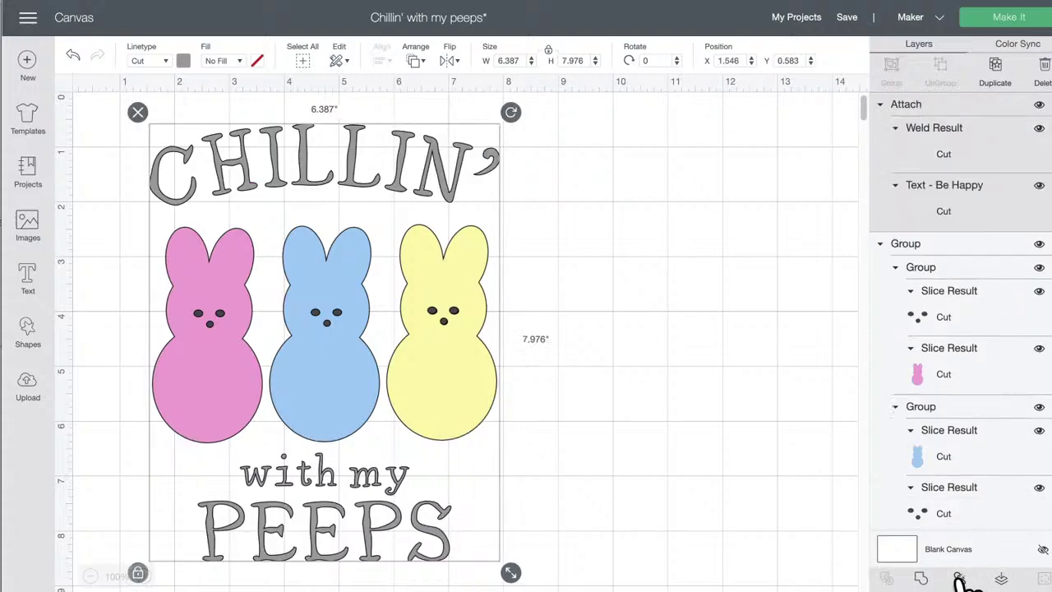
Step: Preview the cutting mats for the text and the bunny pieces, and return to the canvas
left_click(1006, 21)
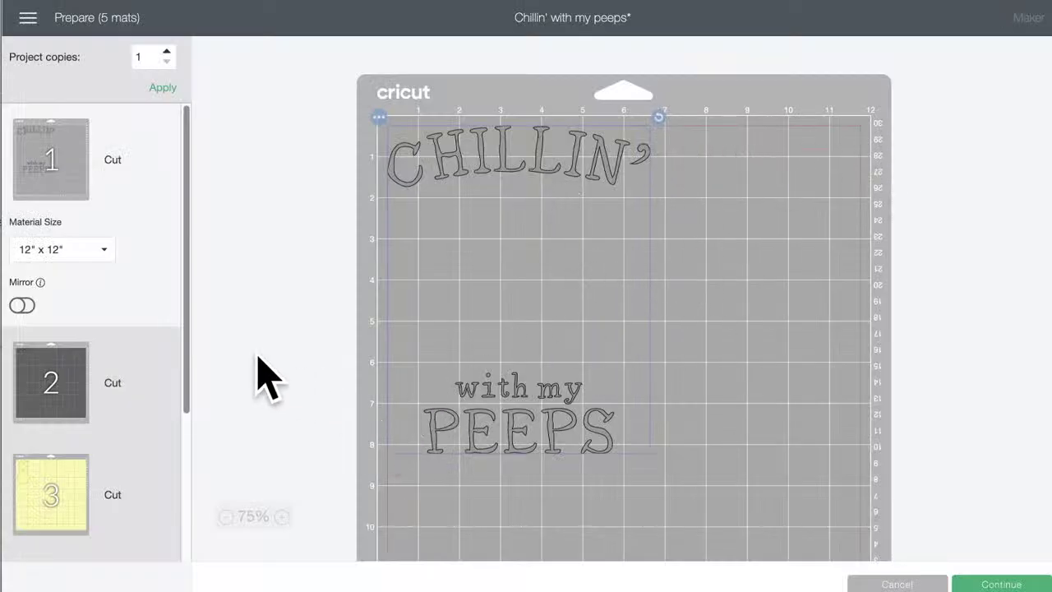
left_click(24, 382)
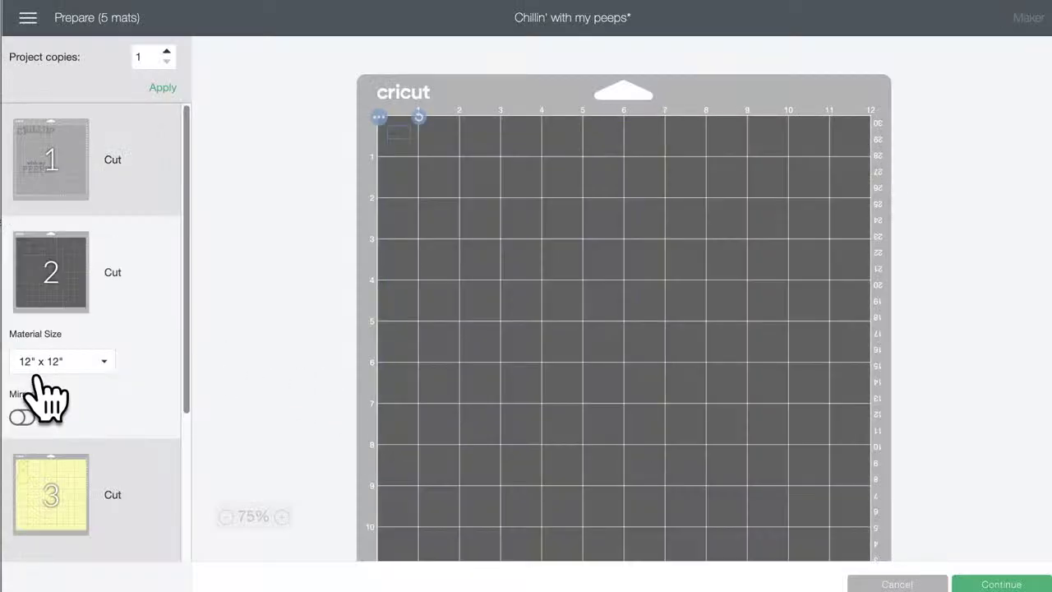
left_click(47, 494)
scroll(47, 502, "down", 3)
left_click(46, 493)
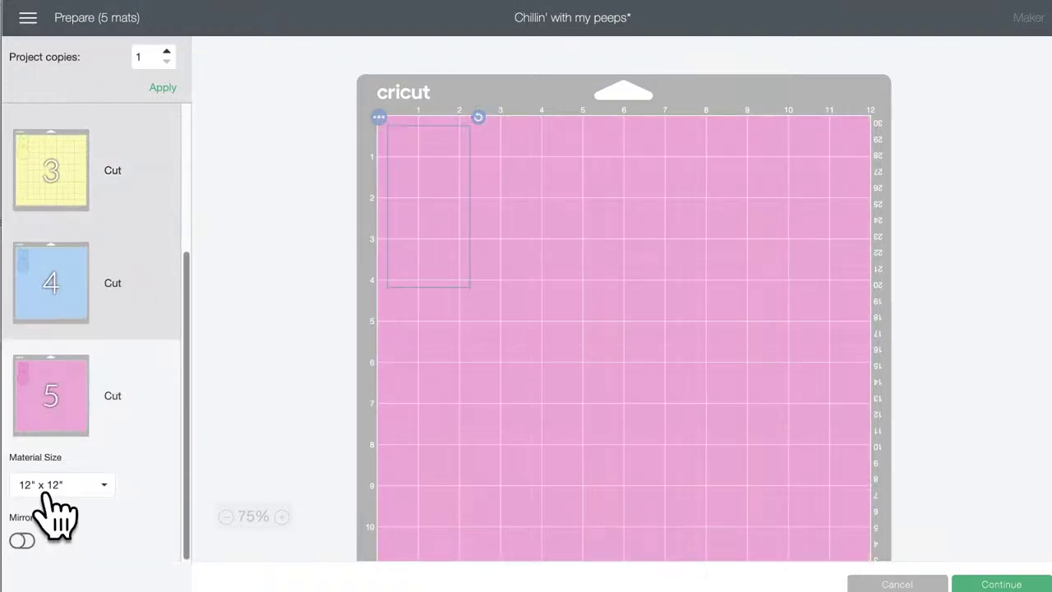
scroll(47, 497, "up", 5)
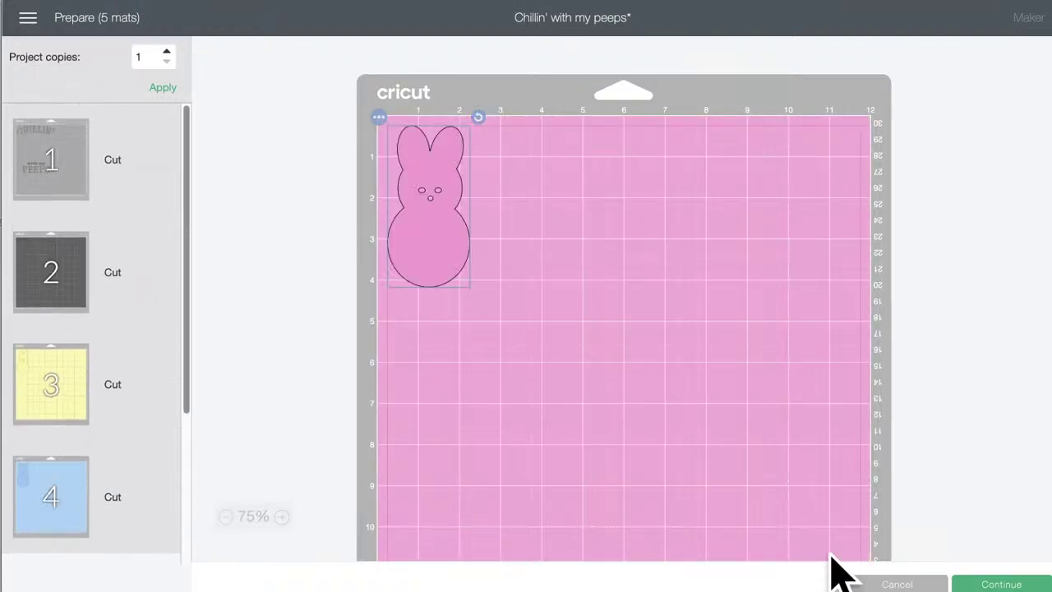
left_click(895, 584)
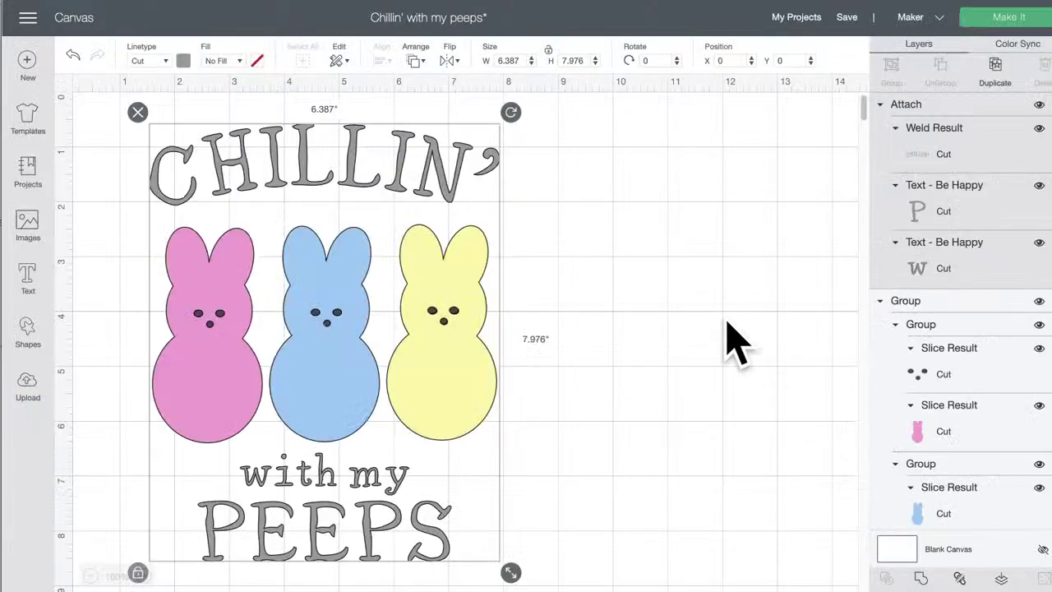
Step: Save the "Chillin' with my peeps" project
left_click(849, 19)
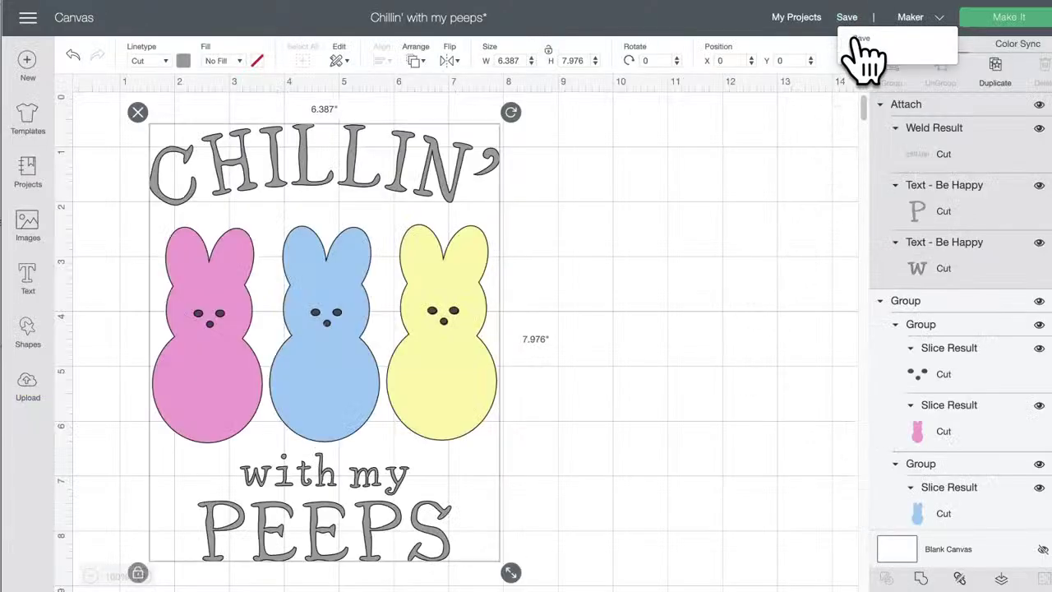
left_click(859, 40)
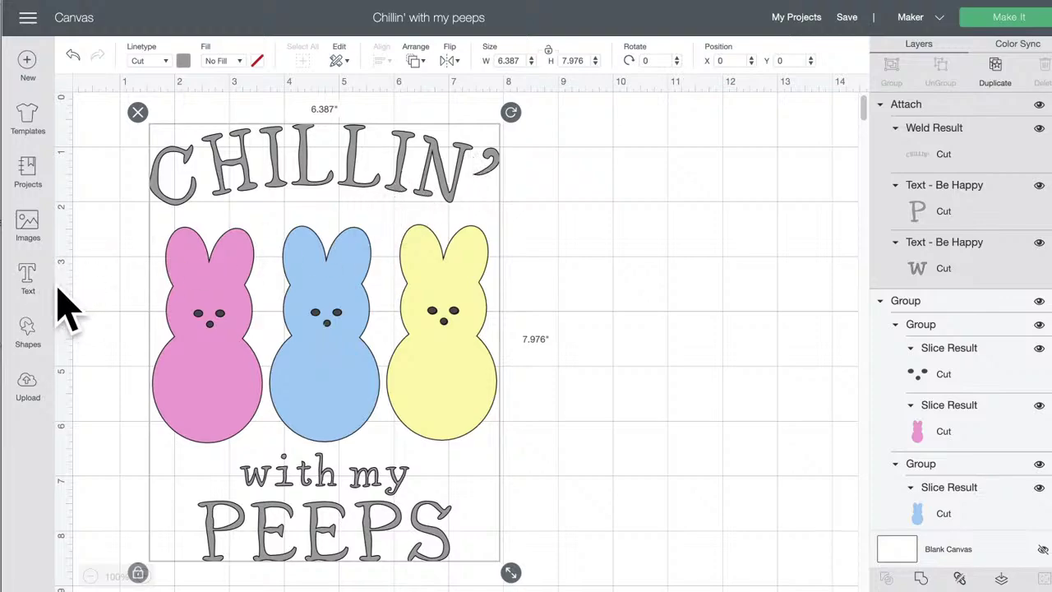
Step: Search the Image Sets category for gnome, and open the Gnome For The Holidays set
left_click(25, 220)
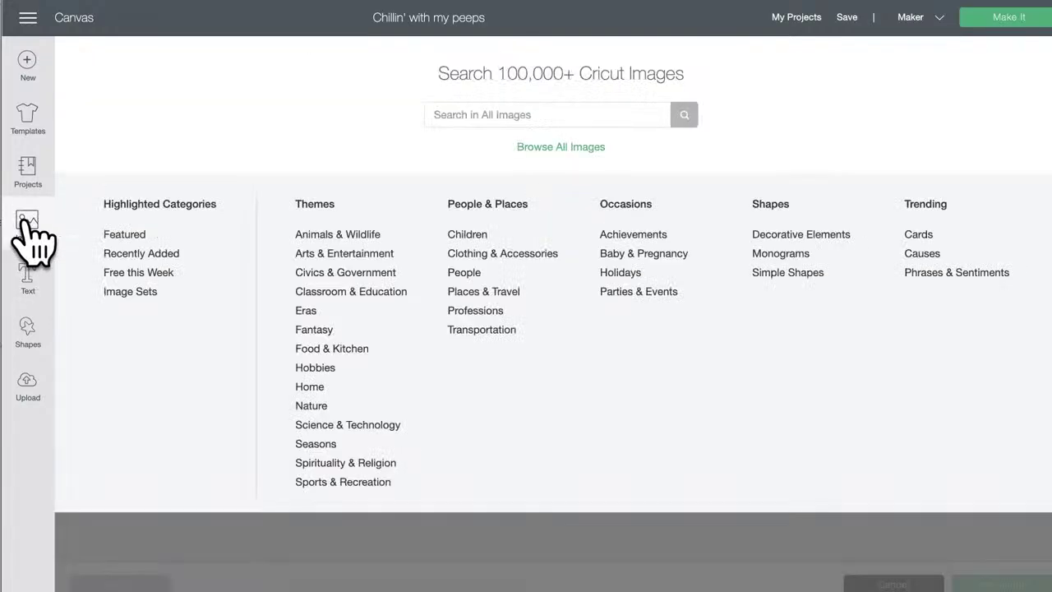
left_click(131, 292)
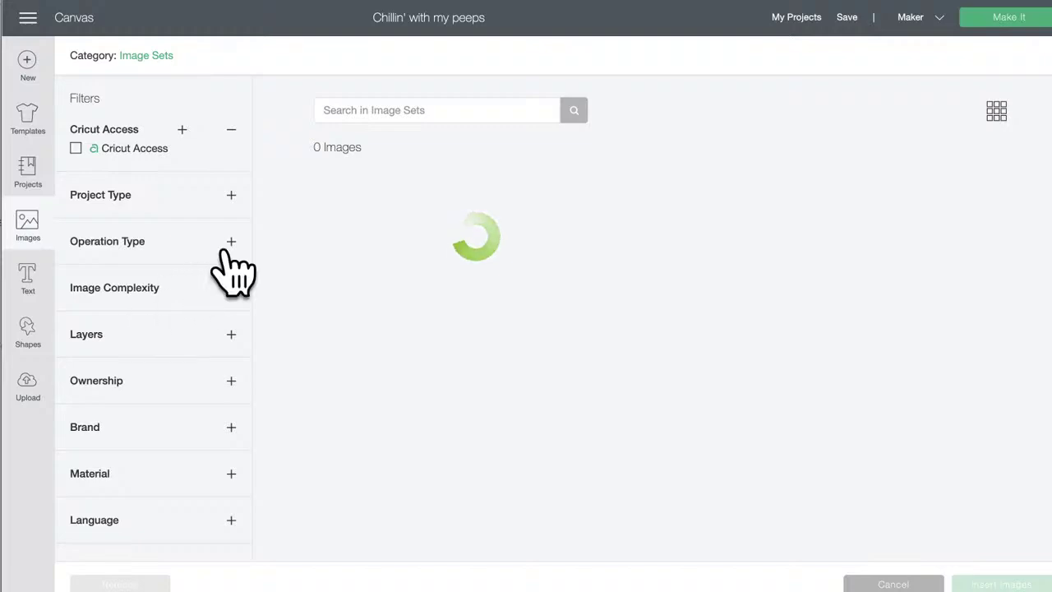
left_click(419, 110)
type("nom")
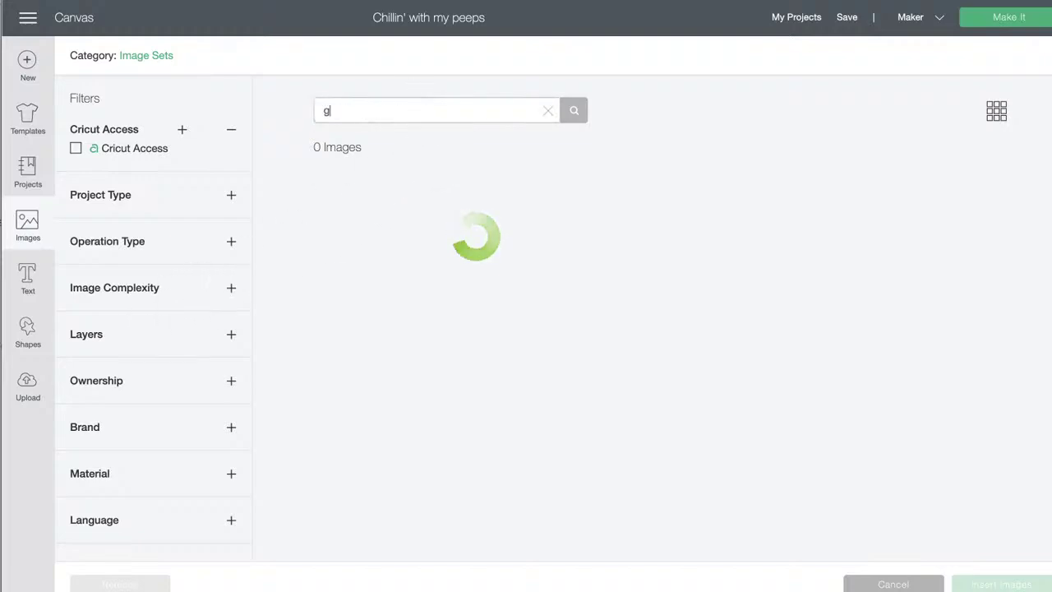
type("e")
key("Return")
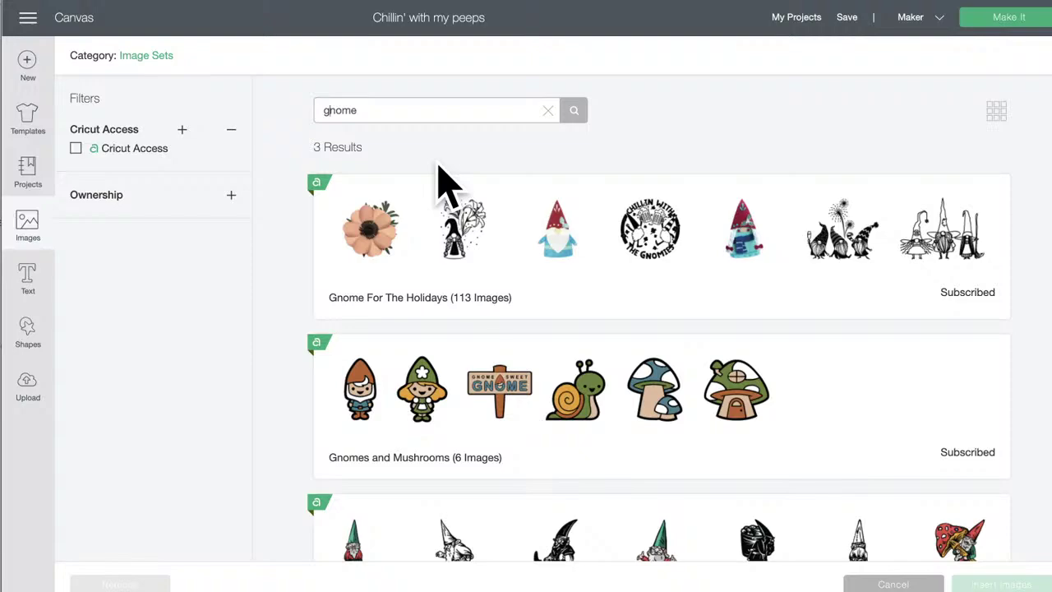
left_click(742, 251)
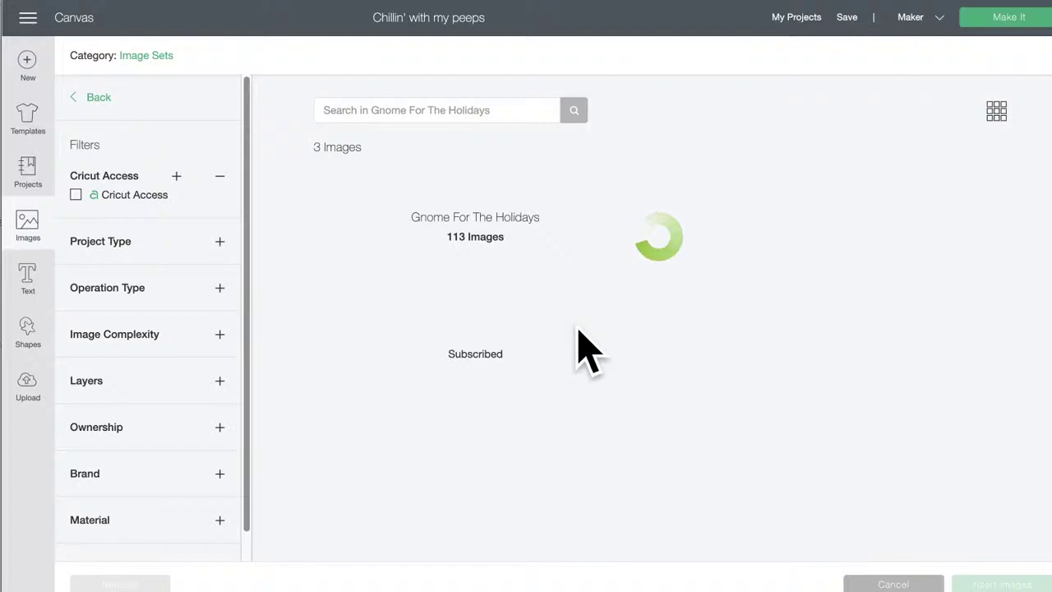
Step: Select the solid black gnomes holding mushrooms, holding a large flower and standing in front of the lilies
scroll(596, 349, "down", 1)
scroll(596, 350, "down", 3)
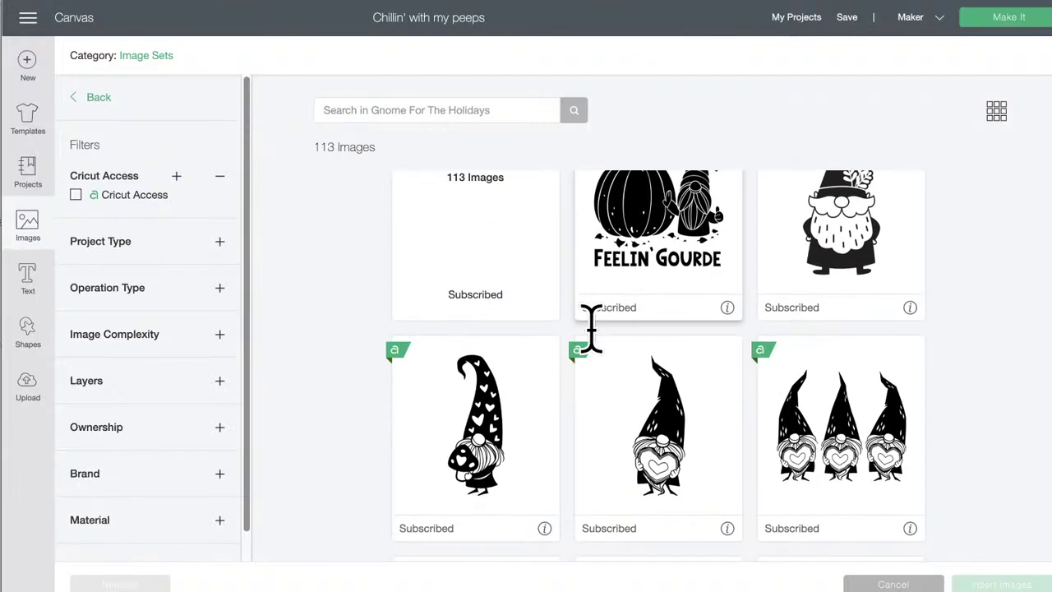
scroll(596, 349, "down", 3)
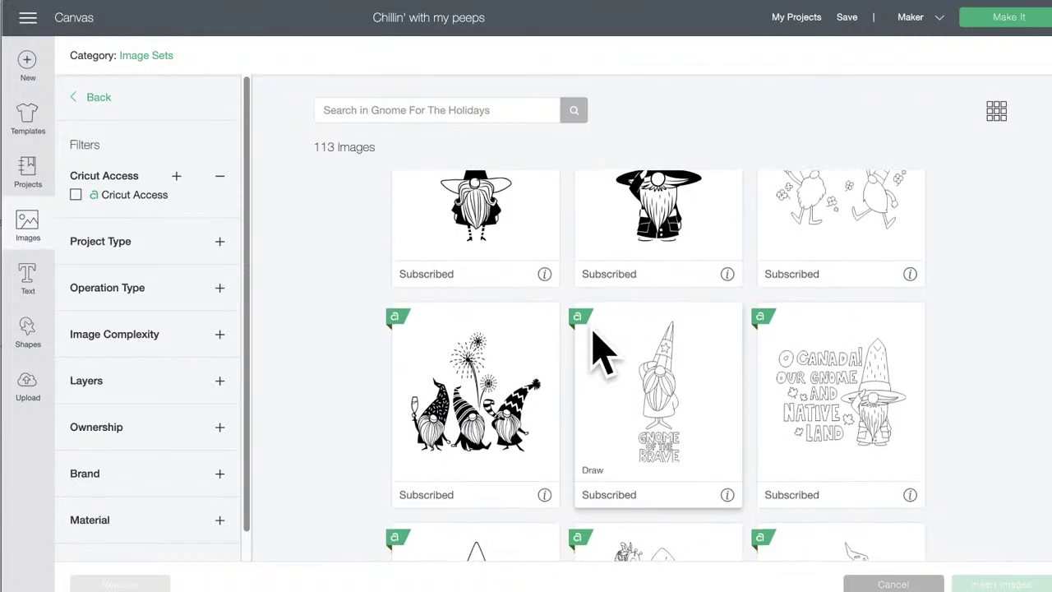
scroll(596, 350, "down", 10)
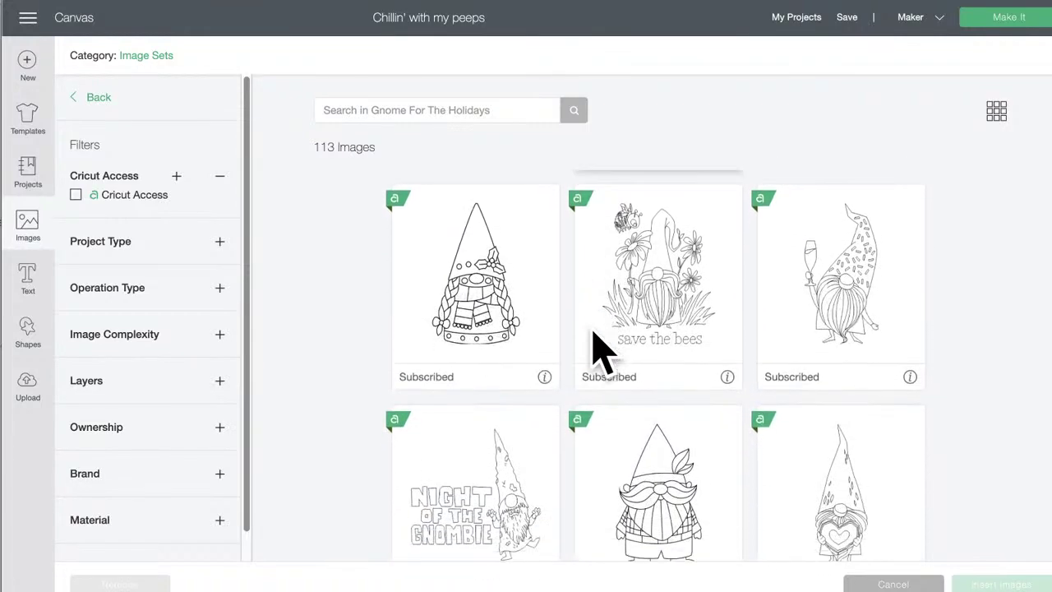
scroll(596, 349, "down", 5)
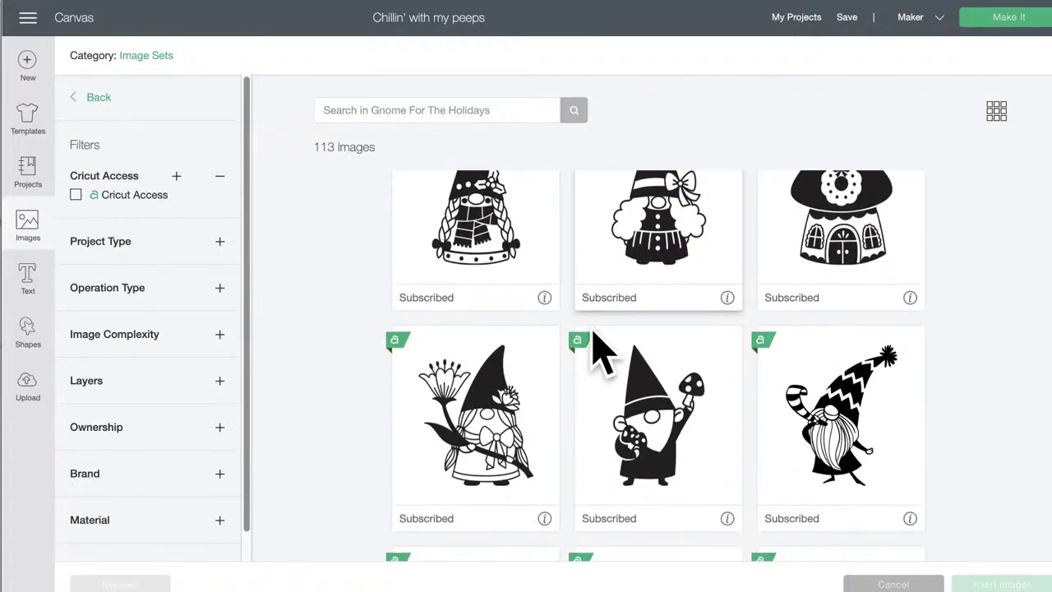
scroll(596, 349, "down", 3)
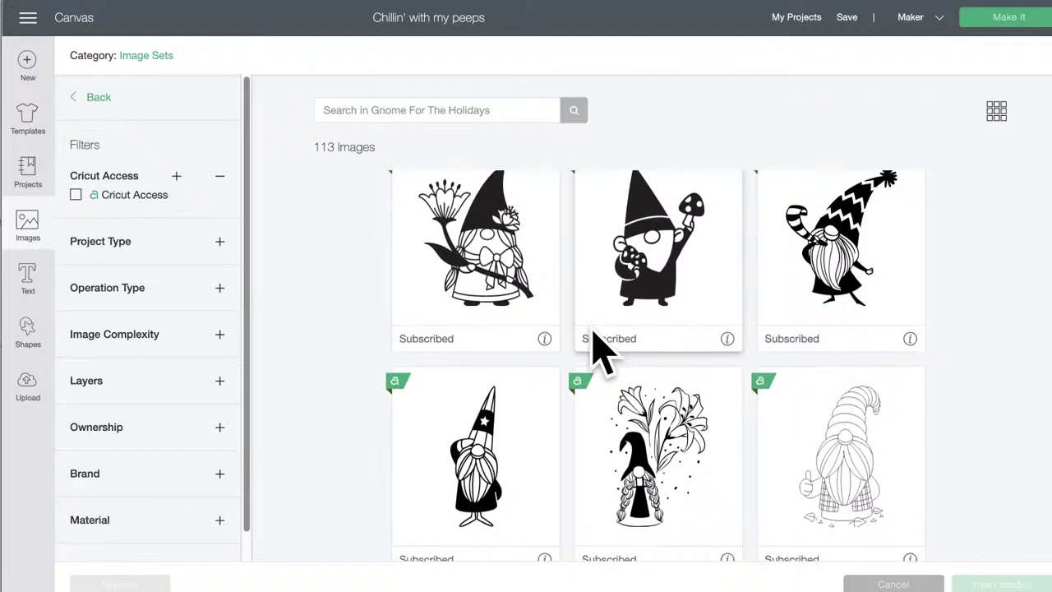
left_click(648, 276)
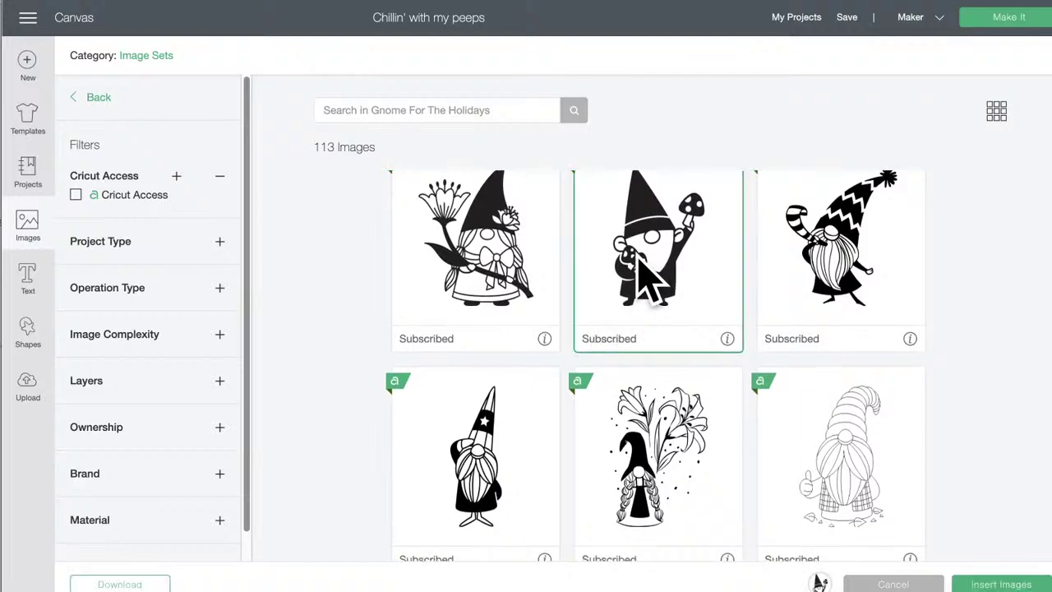
left_click(633, 505)
Step: Add the solid black gnome with the champagne glass and the braided gnome in the pleated skirt to the selection
scroll(637, 461, "down", 10)
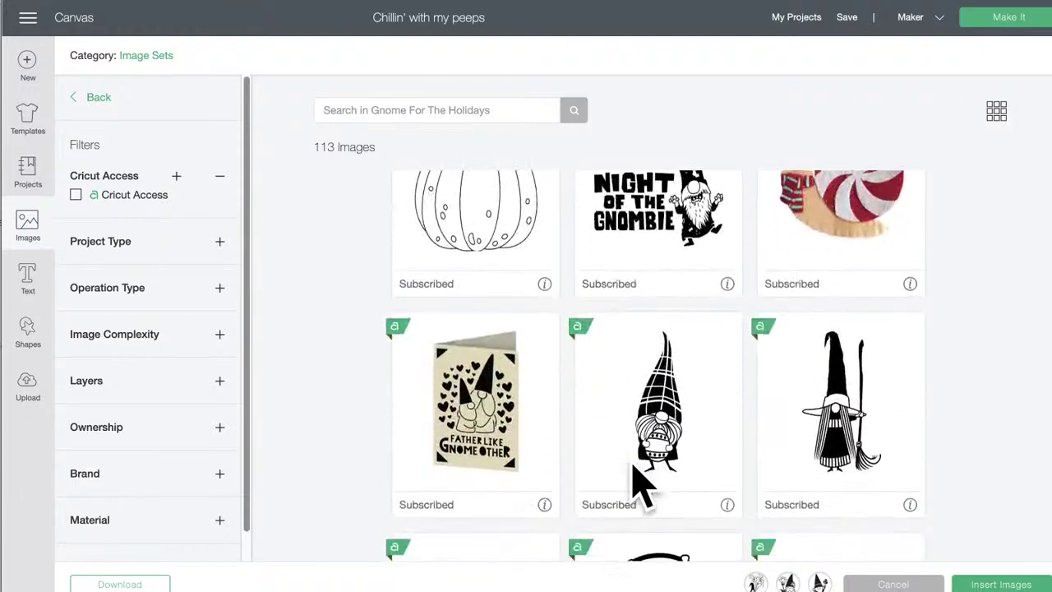
scroll(641, 485, "down", 3)
scroll(633, 470, "down", 15)
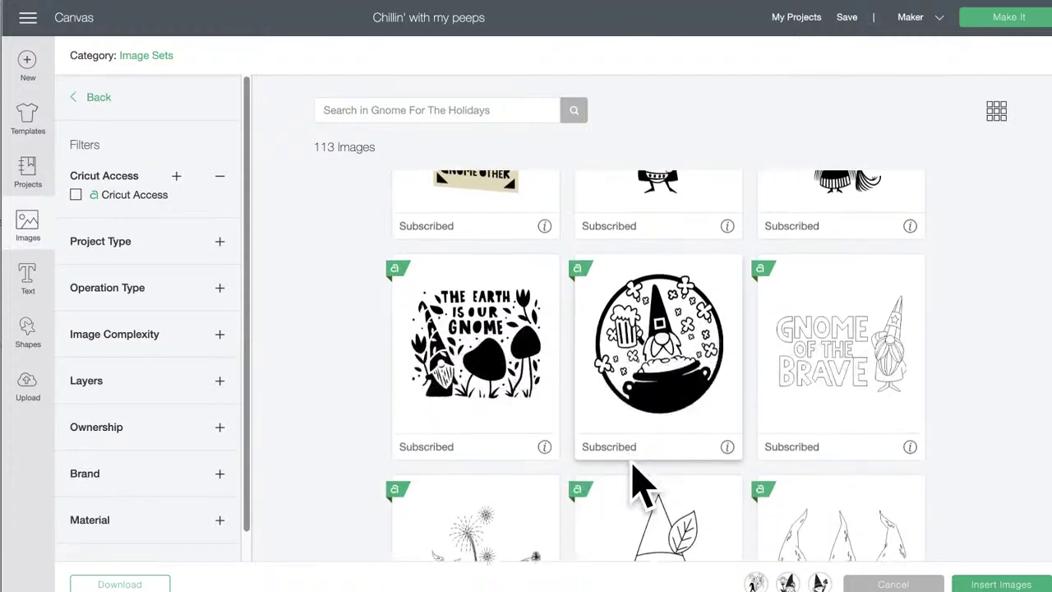
scroll(641, 485, "down", 2)
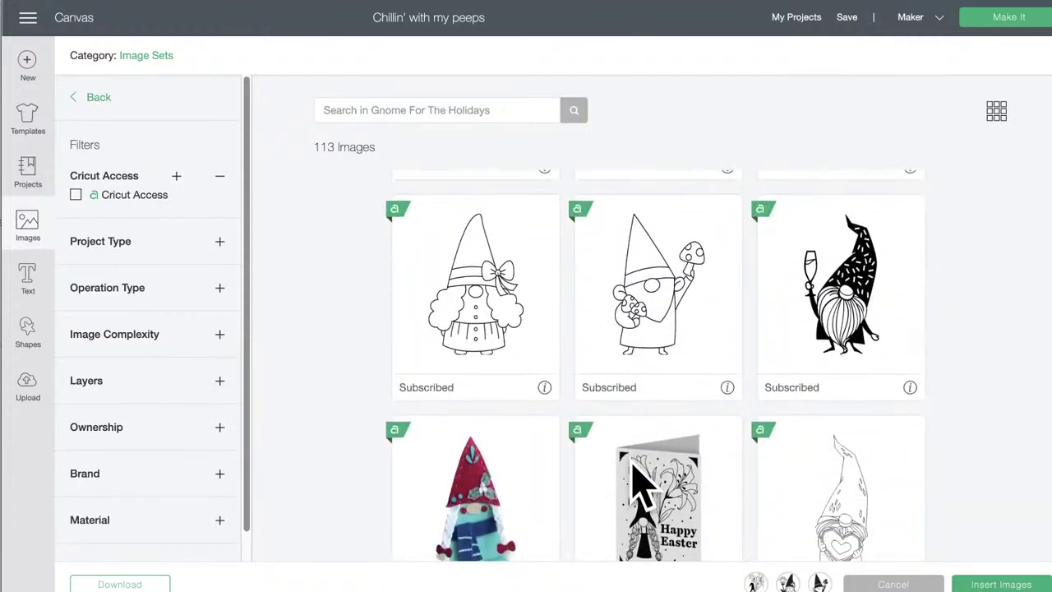
left_click(830, 287)
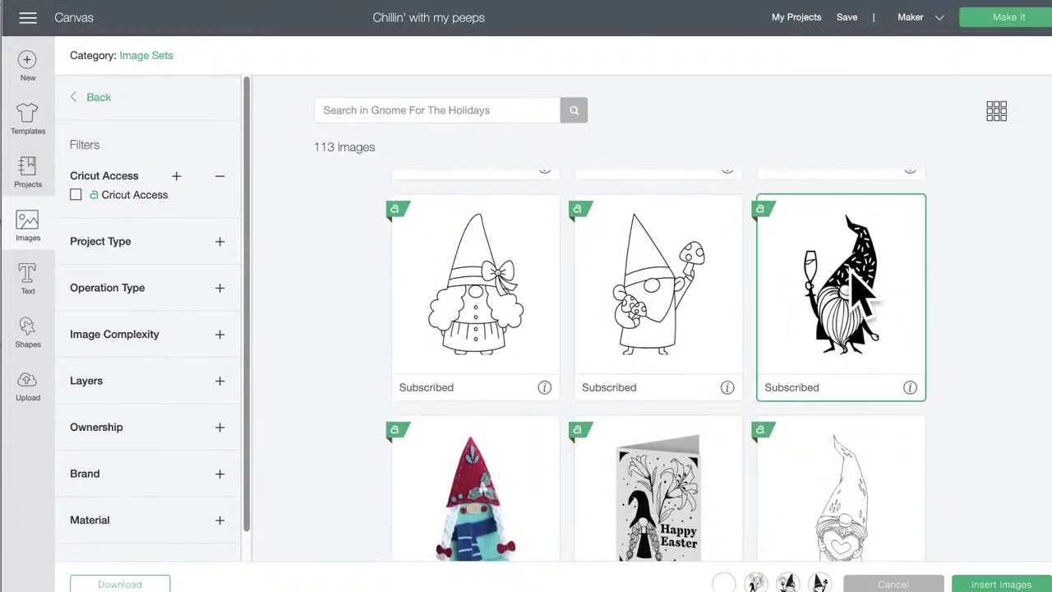
scroll(593, 386, "down", 1)
scroll(598, 401, "down", 8)
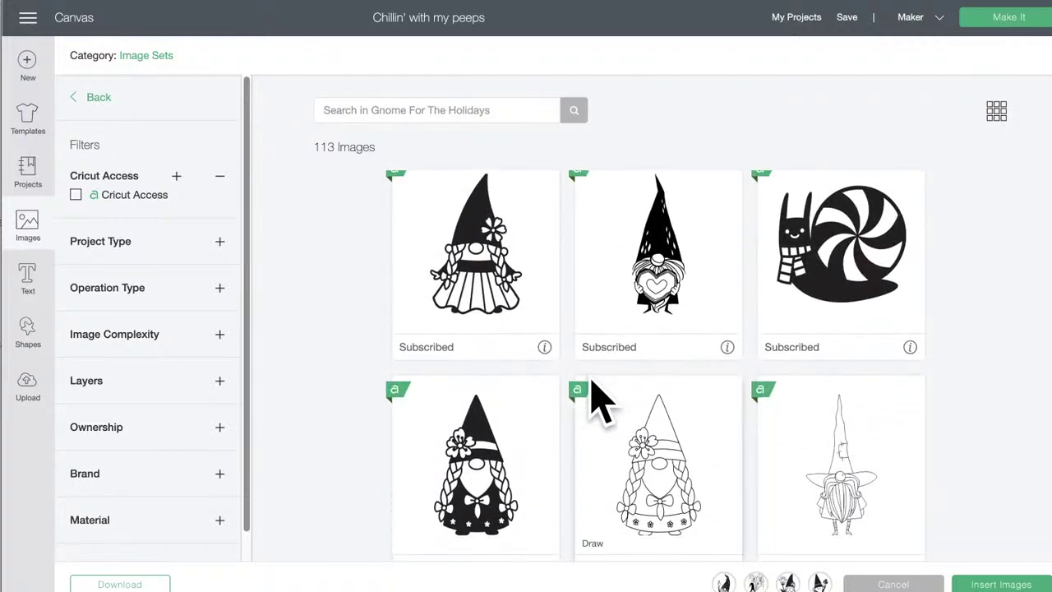
left_click(518, 305)
Step: Remove the gnome with the lilies from the selected images
scroll(518, 305, "down", 10)
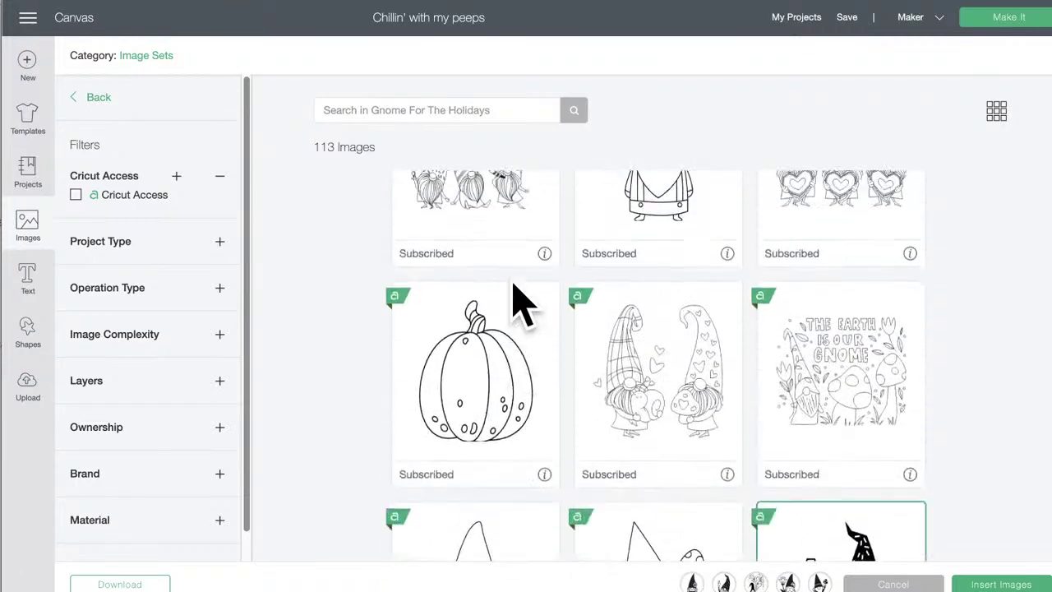
scroll(521, 305, "up", 5)
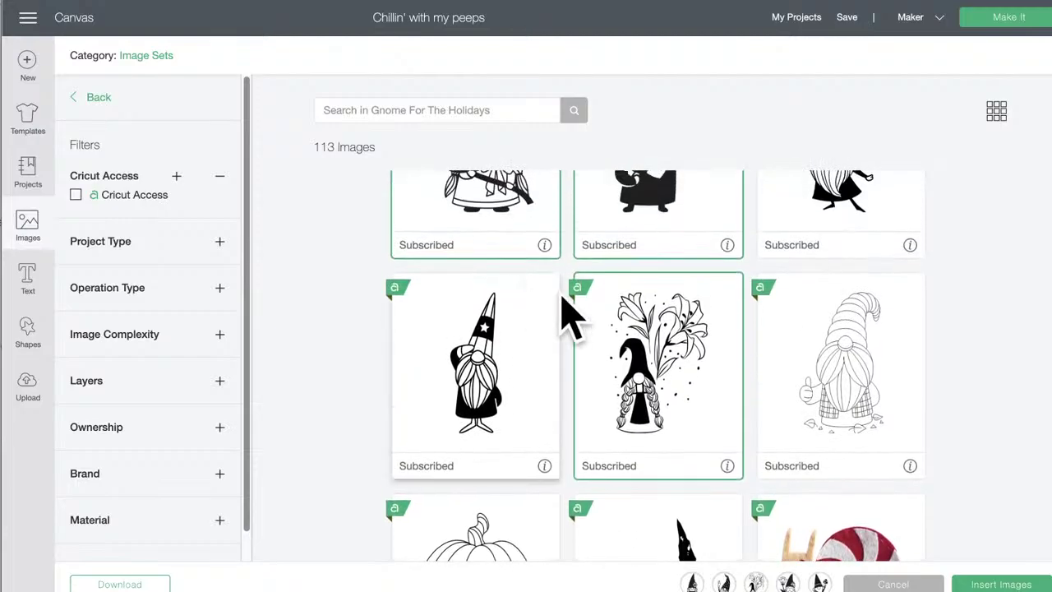
scroll(604, 427, "down", 3)
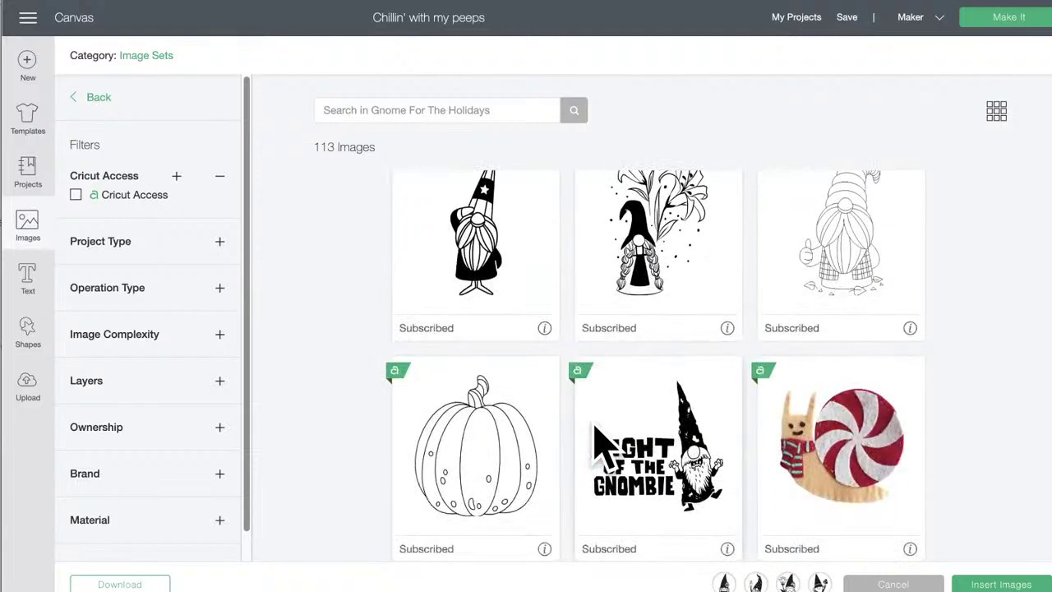
Step: Add the solid black gnome with the striped hat and raised thumb to the selected images
scroll(604, 444, "up", 5)
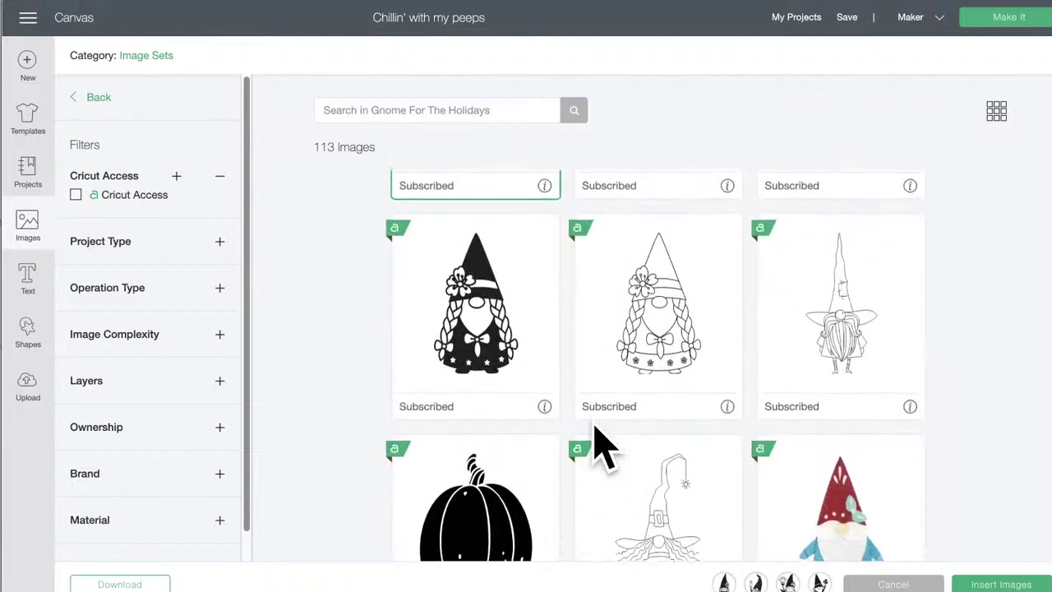
scroll(598, 445, "up", 3)
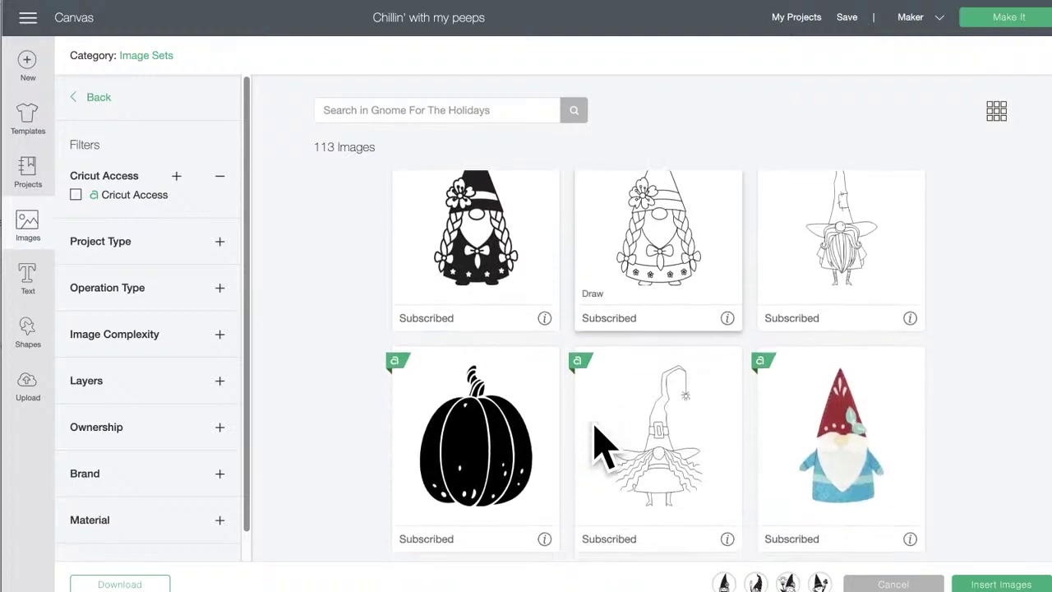
scroll(605, 444, "down", 4)
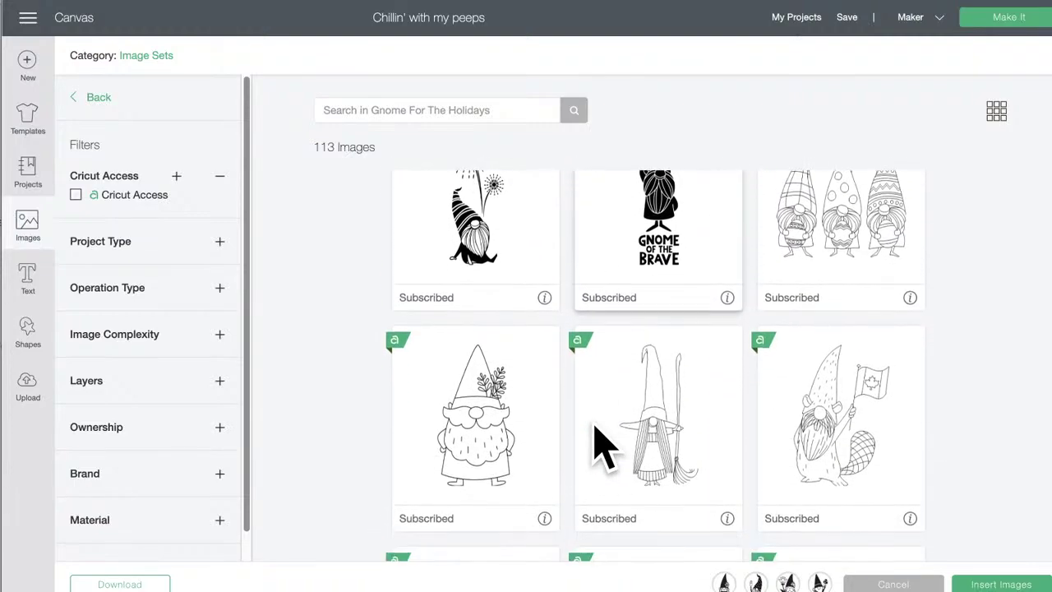
scroll(605, 444, "up", 1)
scroll(604, 443, "down", 5)
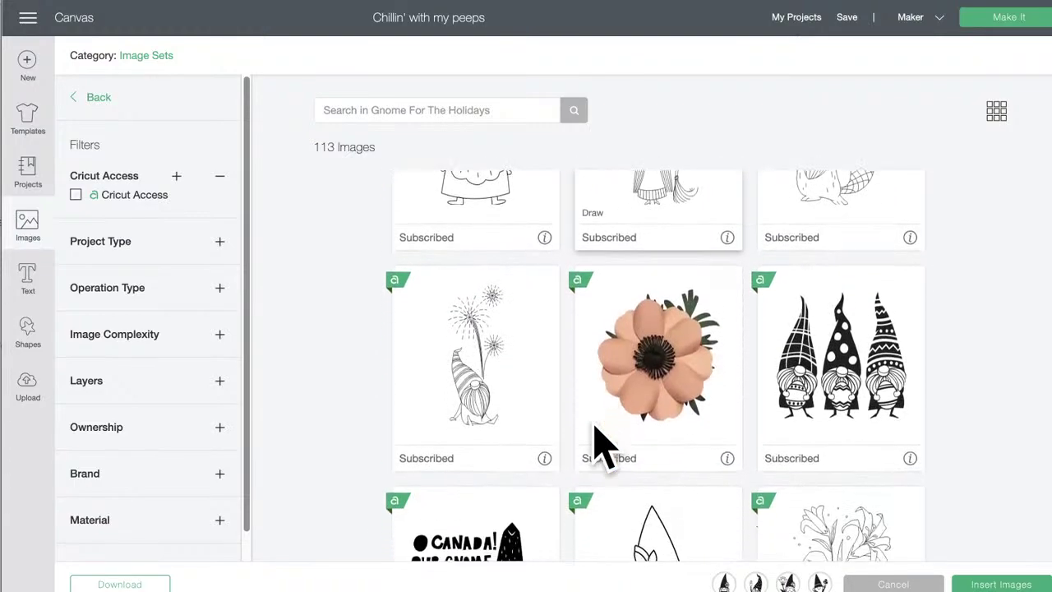
scroll(604, 444, "down", 6)
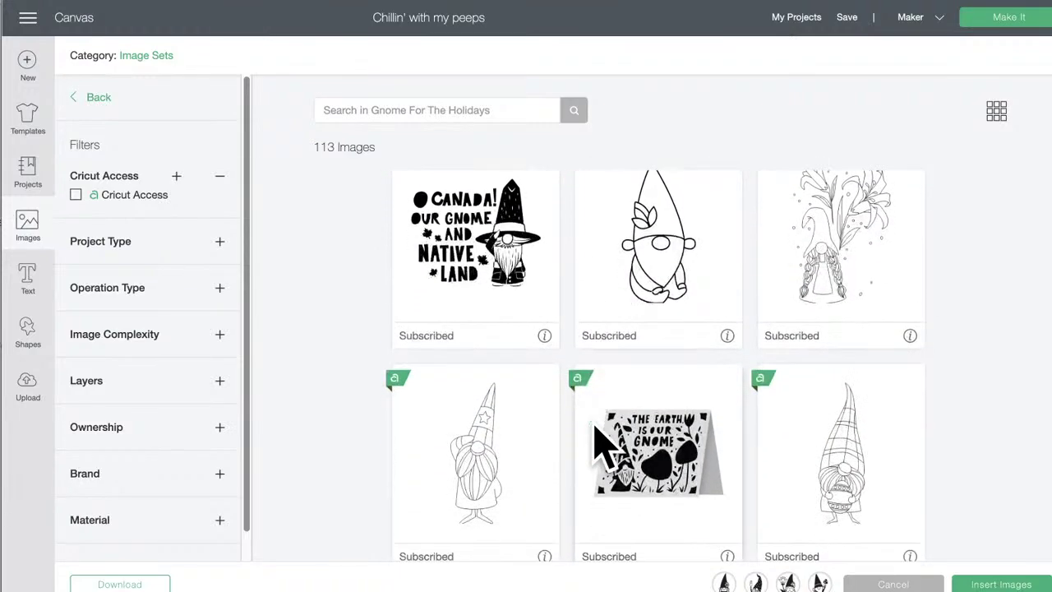
scroll(605, 444, "down", 4)
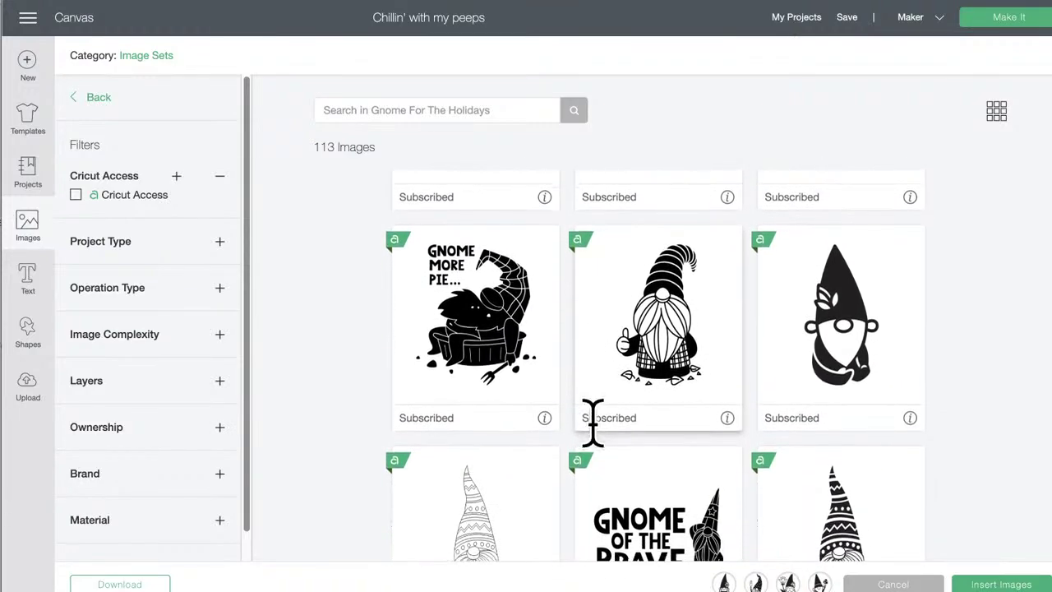
left_click(662, 313)
Step: Add the single solid black gnome holding a snail to the selection, and insert all selected images onto the canvas
scroll(605, 428, "down", 5)
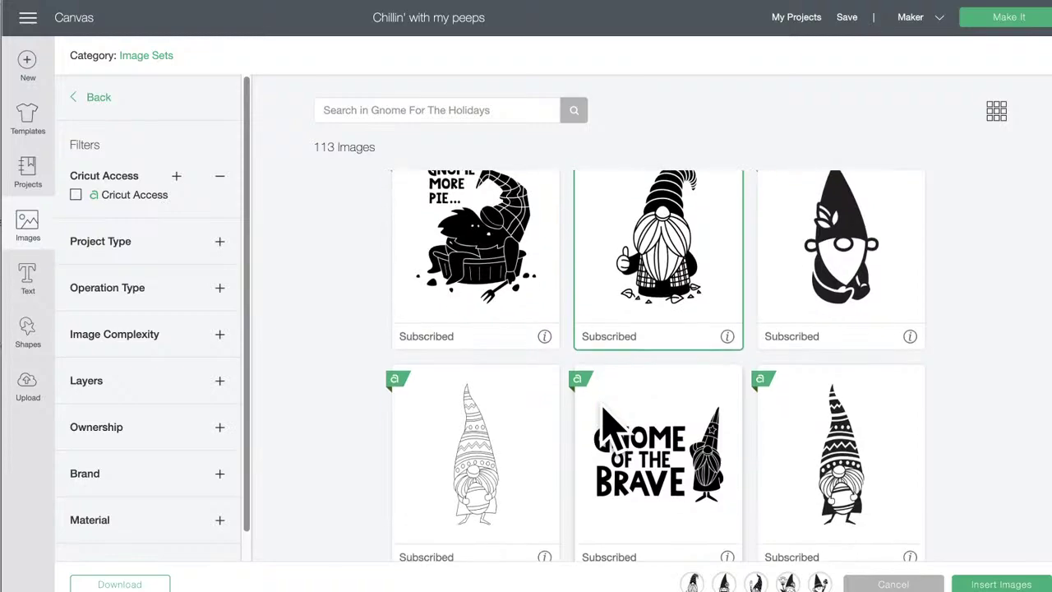
scroll(609, 427, "down", 3)
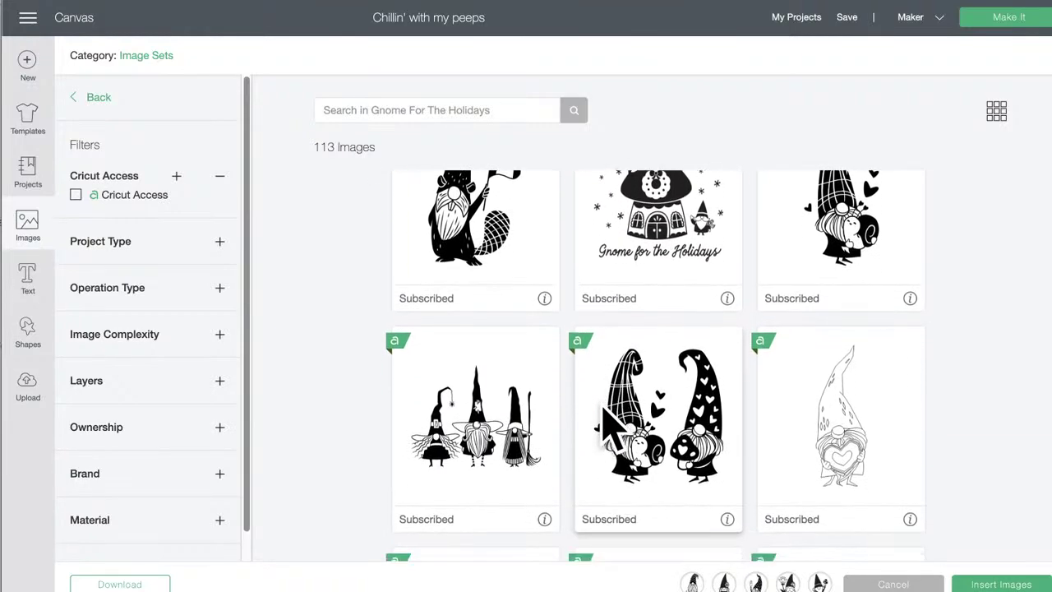
left_click(838, 255)
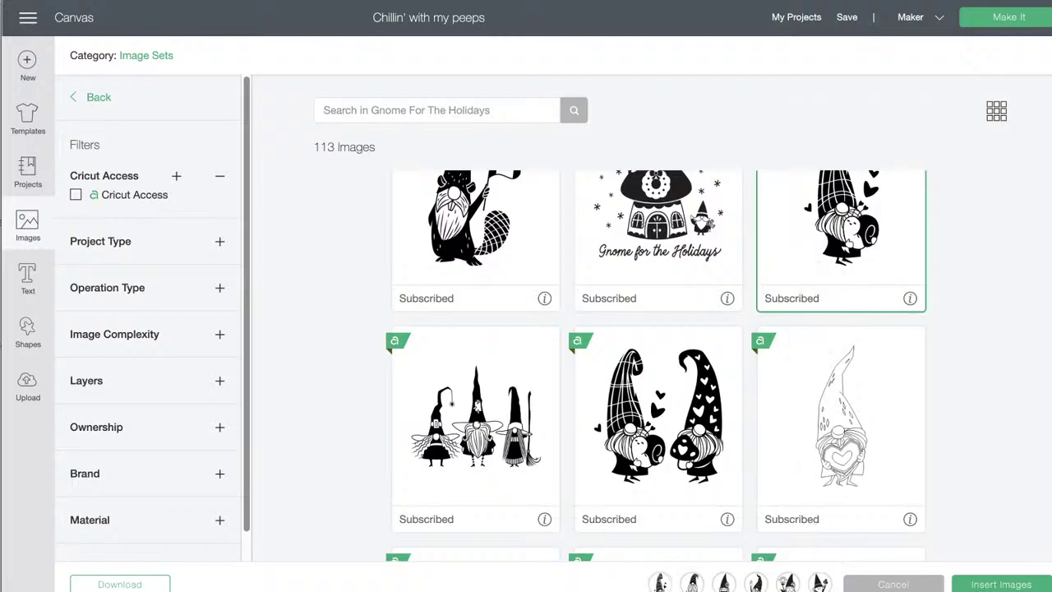
left_click(974, 584)
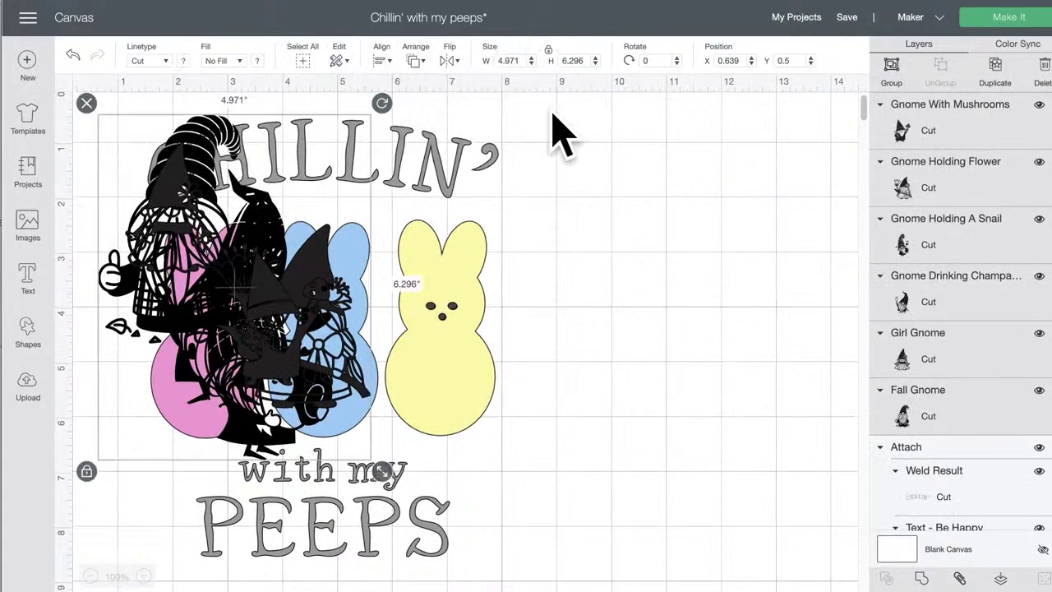
Step: Pull the gnomes with mushrooms, flower, snail and champagne glass out of the pile onto the empty canvas beside the bunny design
left_click(556, 376)
left_click_drag(333, 361, 725, 284)
left_click_drag(399, 333, 614, 465)
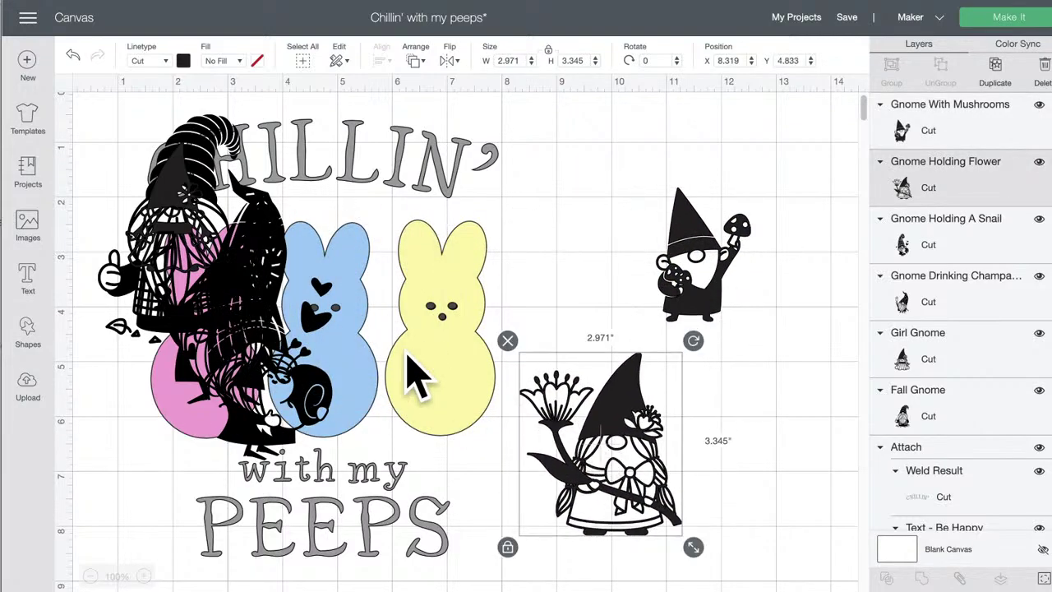
left_click_drag(251, 379, 764, 428)
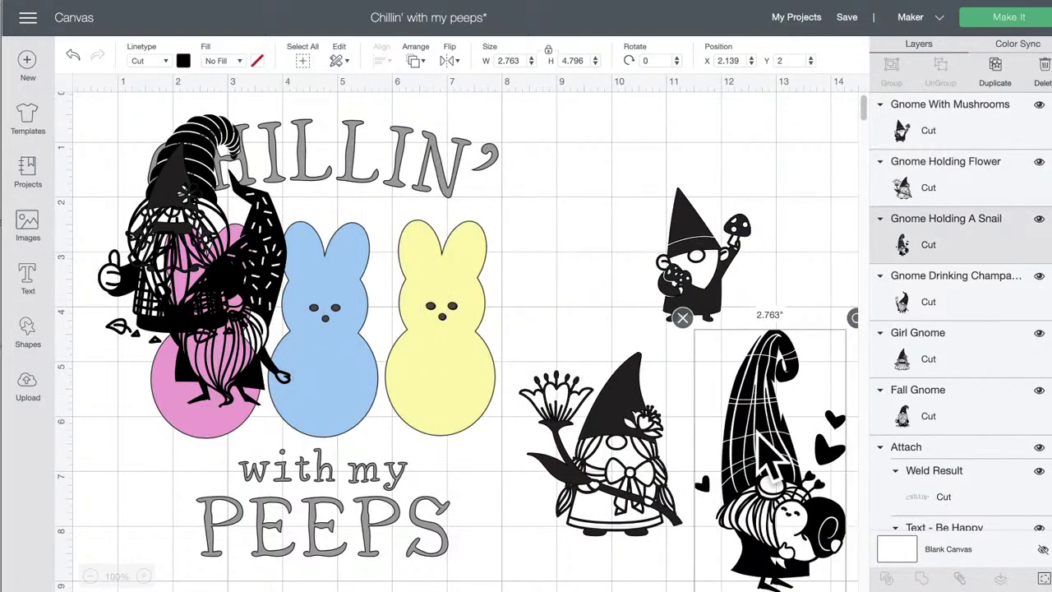
left_click_drag(278, 306, 626, 224)
Step: Place the Girl Gnome beside the word PEEPS, and shift the Gnome Holding Flower and the Fall Gnome slightly down and outward
left_click_drag(189, 280, 137, 531)
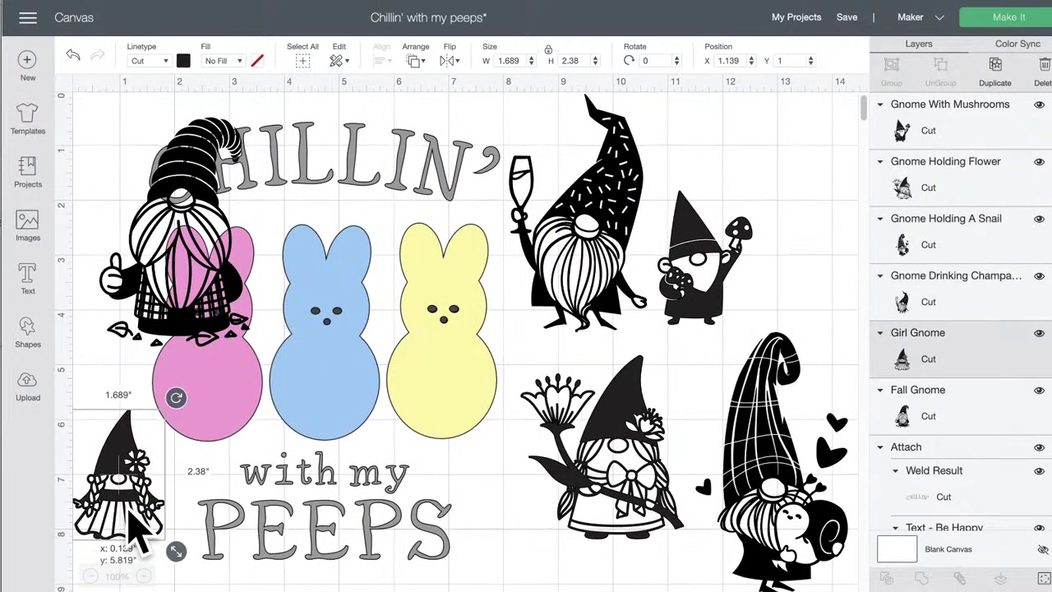
scroll(232, 464, "down", 1)
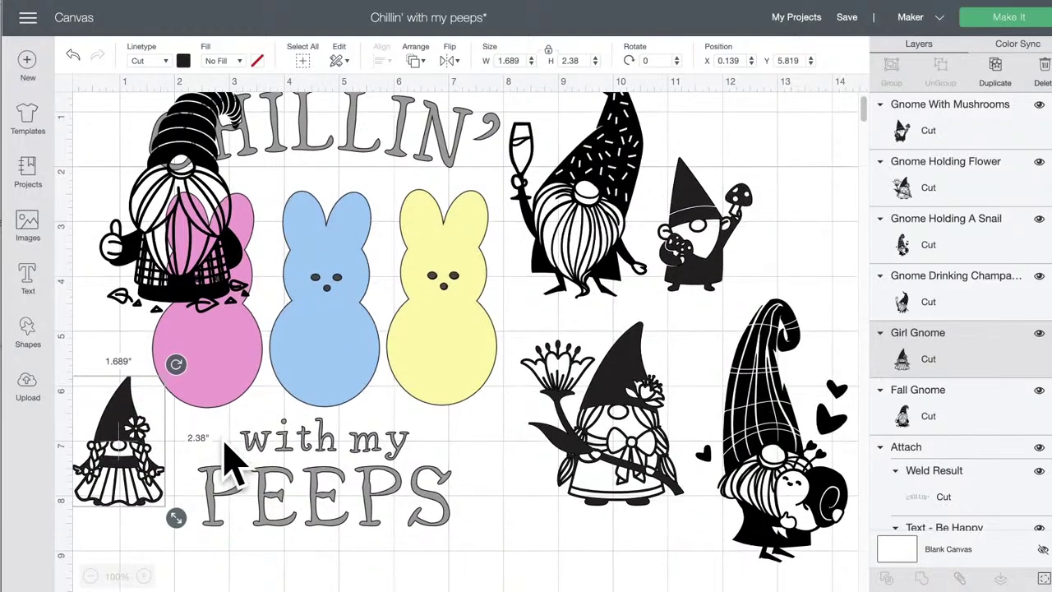
left_click_drag(635, 415, 628, 447)
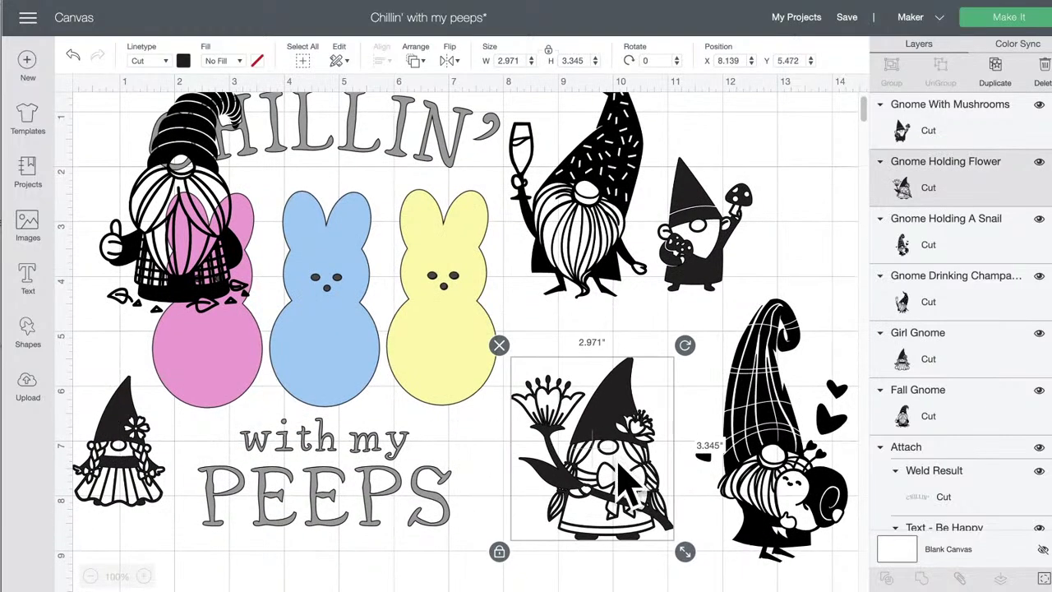
left_click_drag(158, 218, 137, 253)
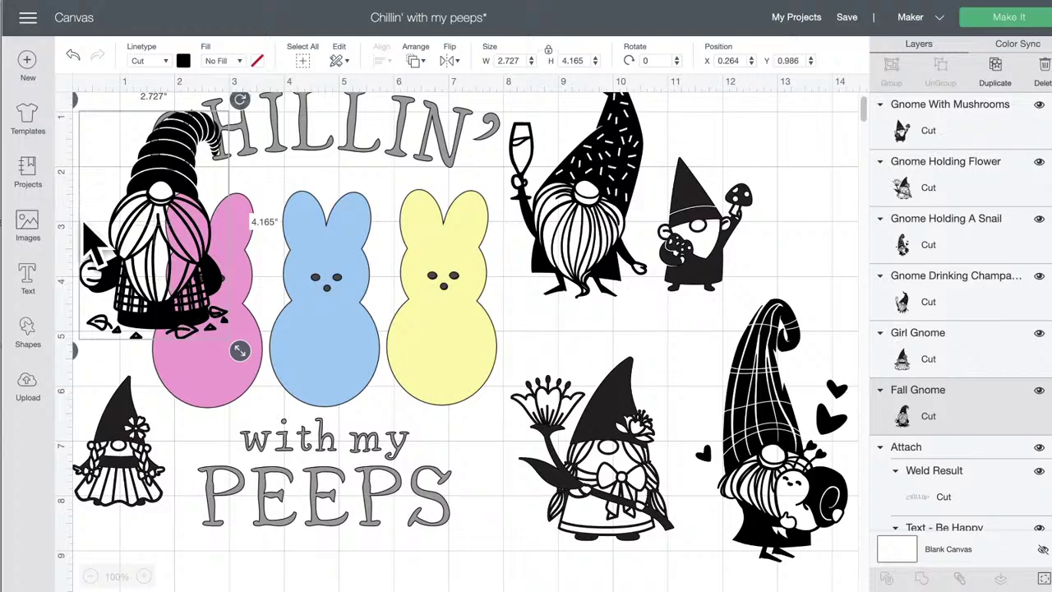
Step: Browse the Gnome For The Holidays image set again for further solid gnomes, and return to the canvas
left_click(20, 230)
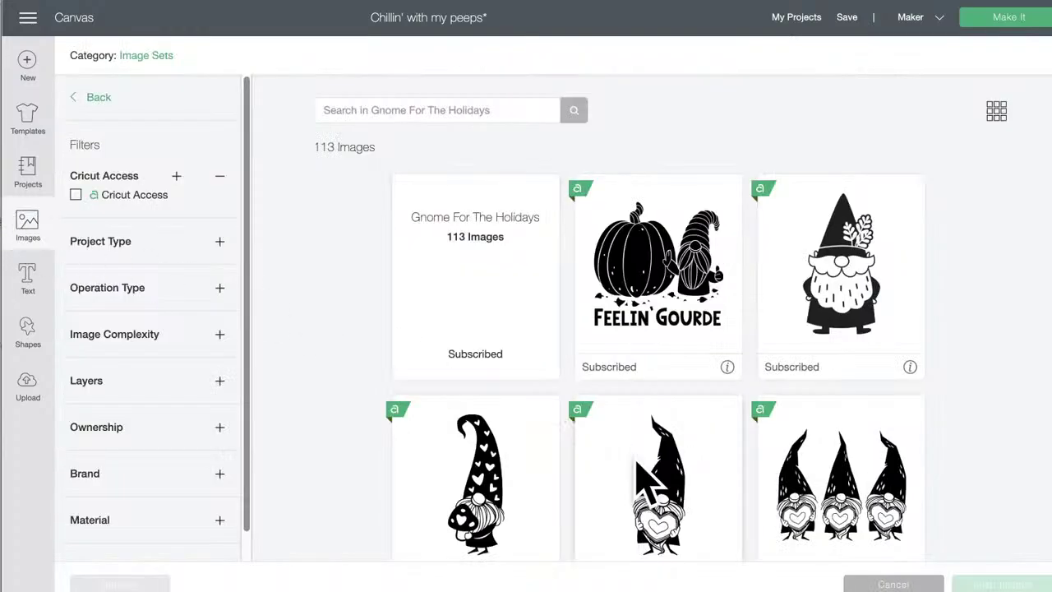
scroll(637, 461, "down", 1)
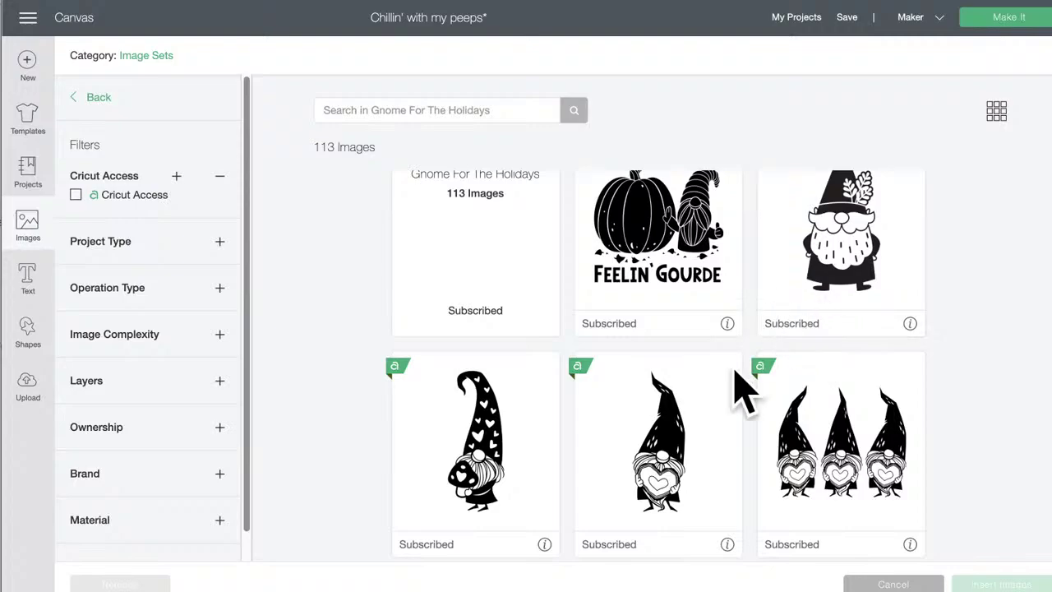
scroll(657, 460, "down", 10)
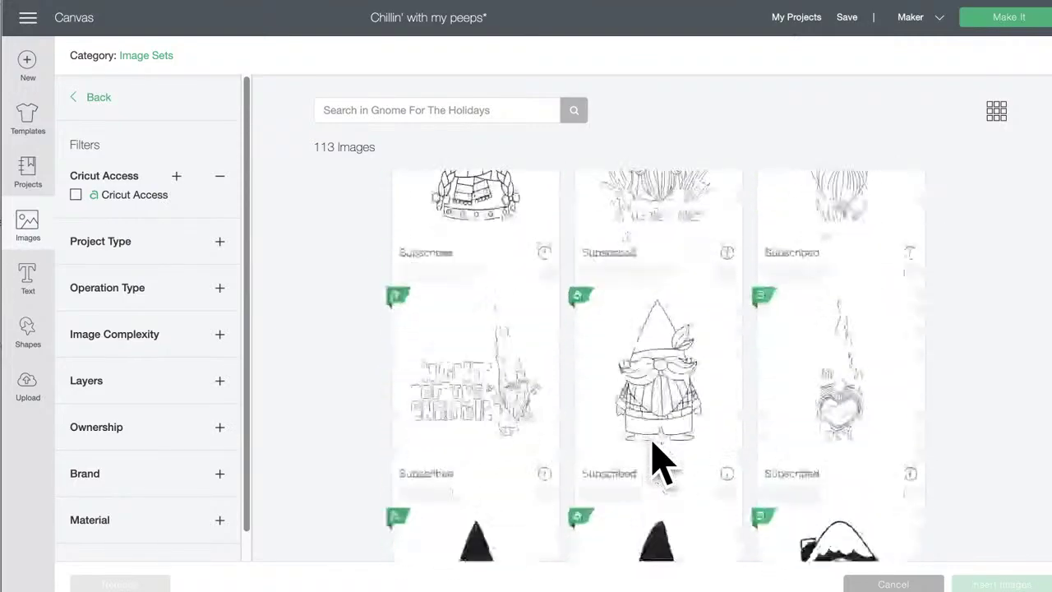
scroll(653, 444, "down", 15)
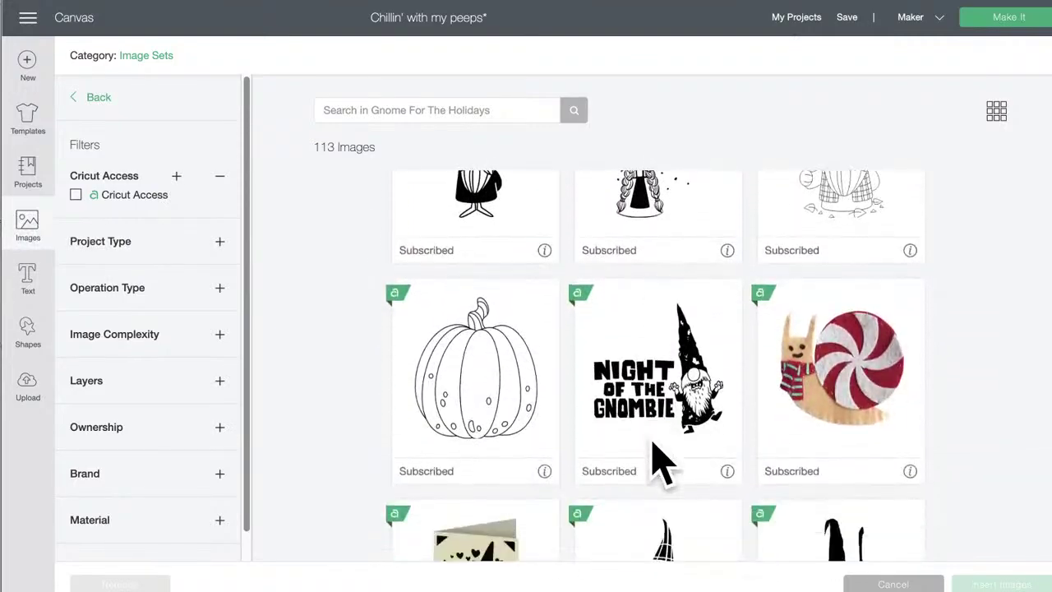
scroll(654, 444, "down", 12)
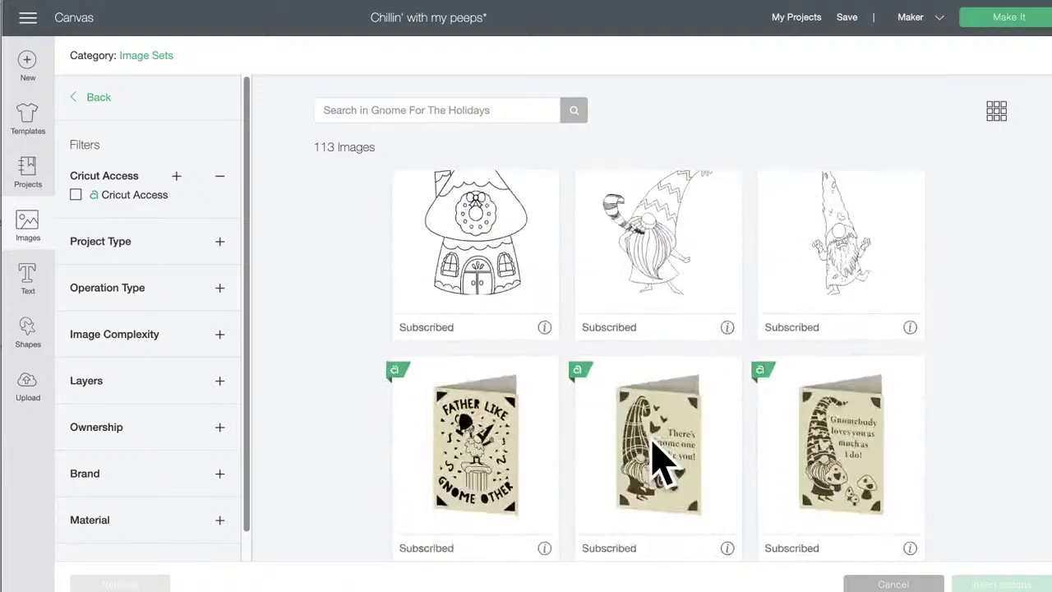
scroll(658, 460, "up", 5)
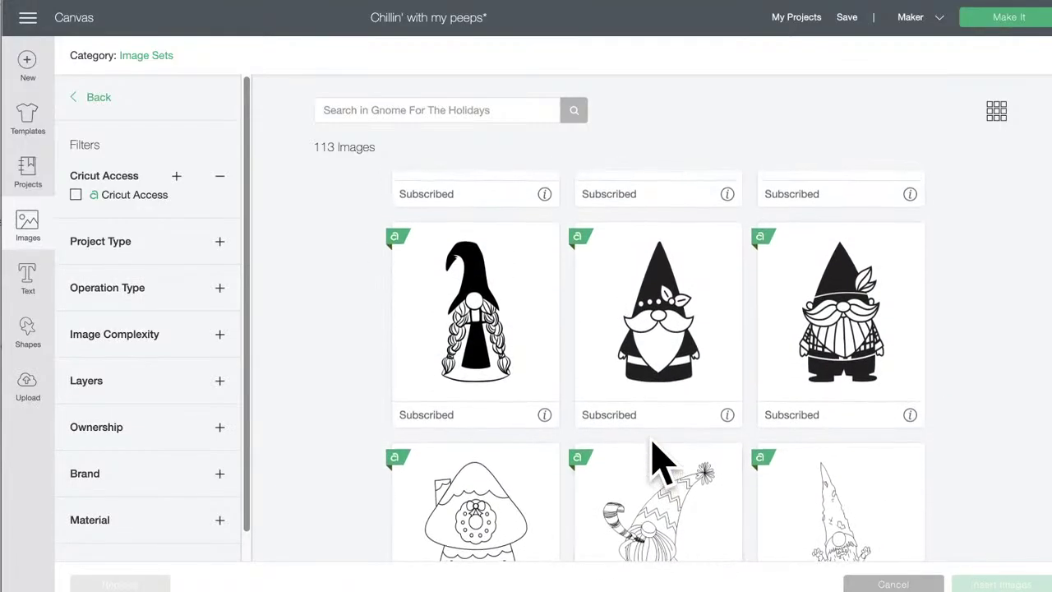
scroll(654, 460, "up", 5)
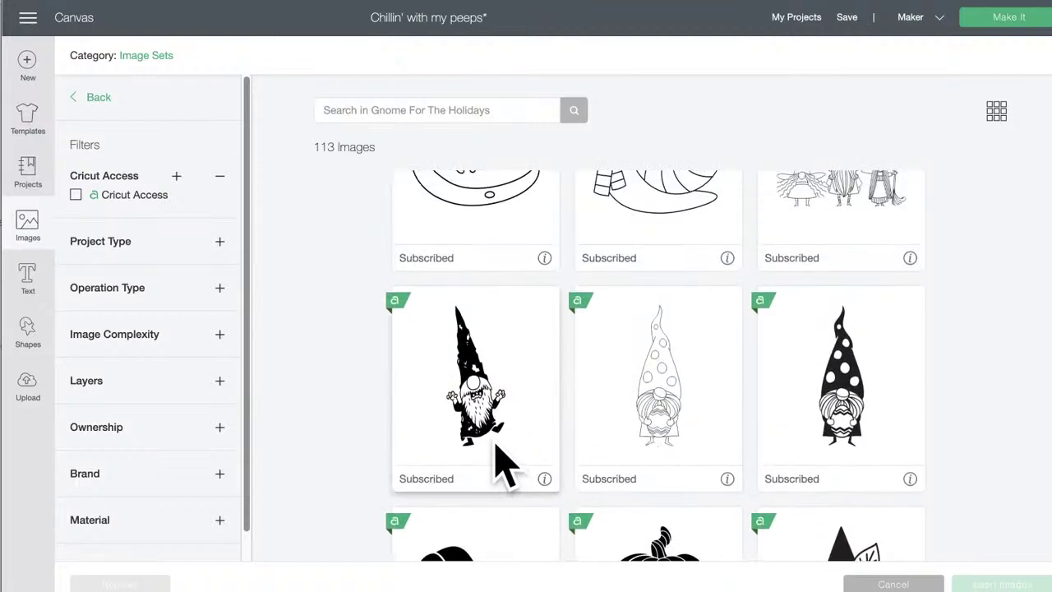
scroll(518, 456, "up", 1)
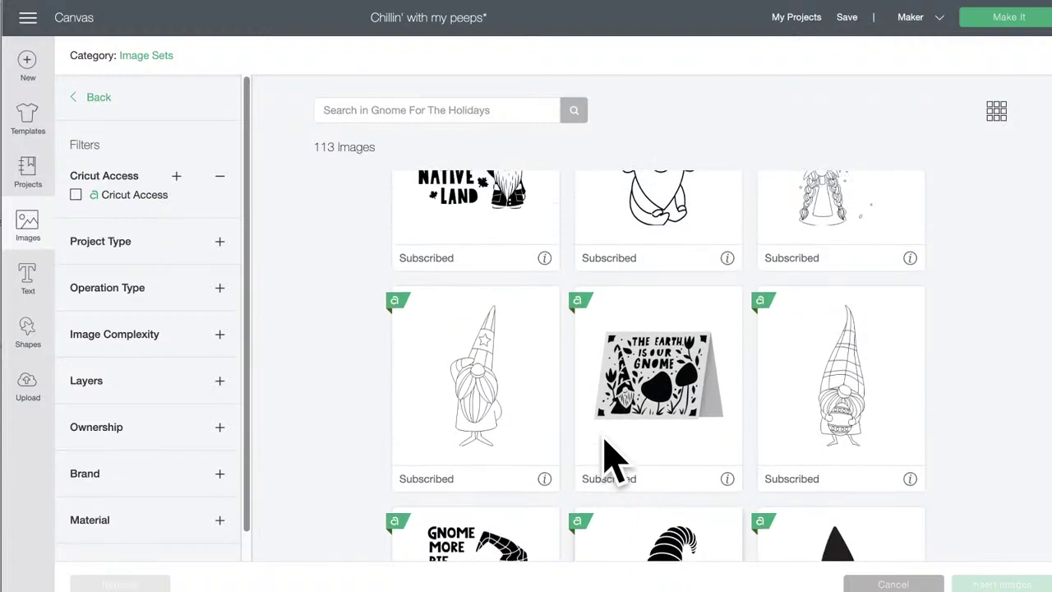
scroll(609, 461, "up", 10)
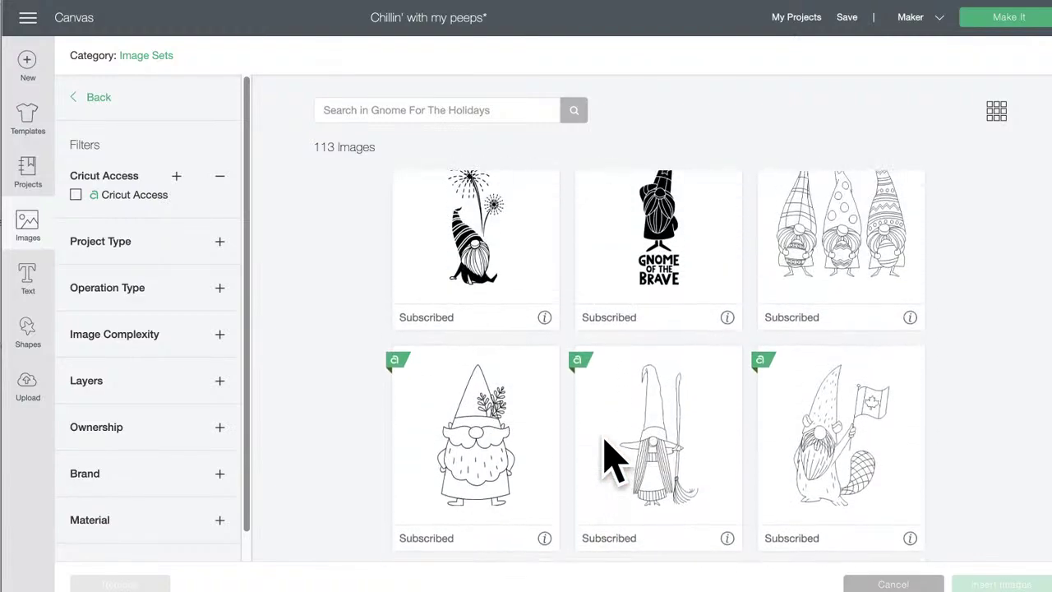
scroll(608, 461, "up", 10)
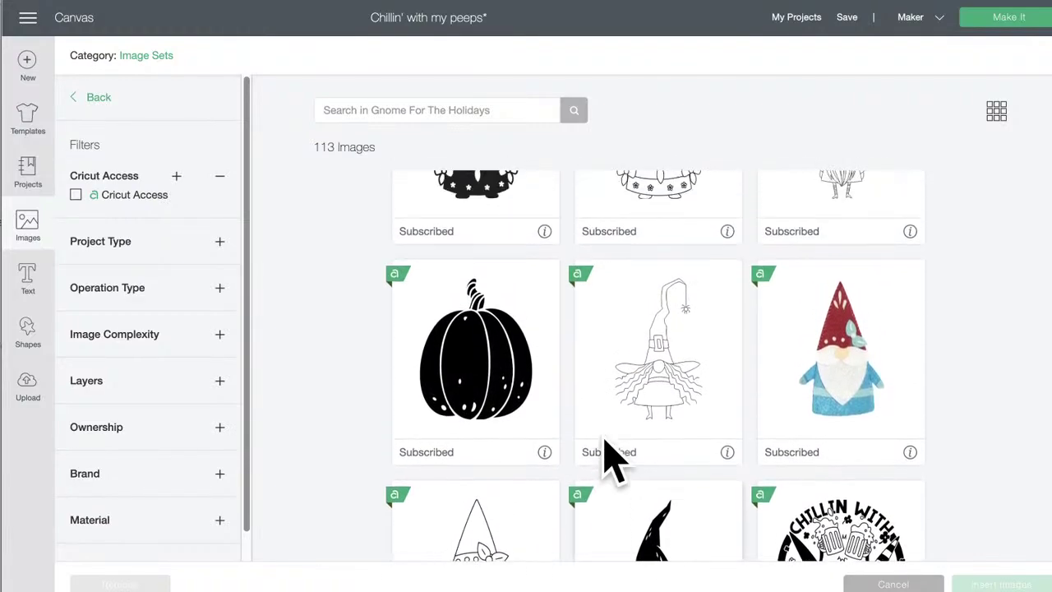
scroll(608, 460, "up", 10)
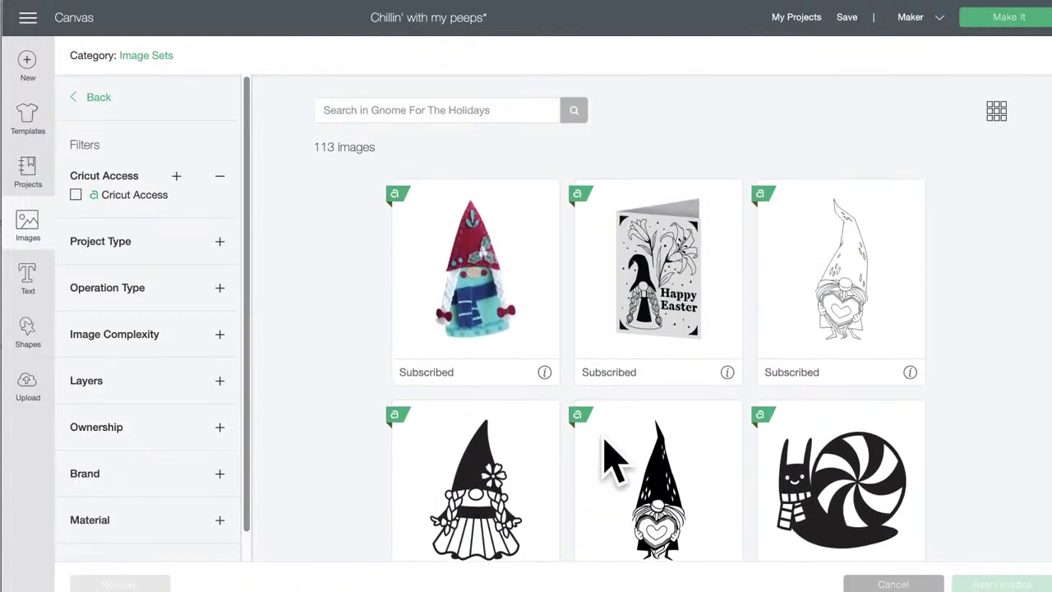
scroll(613, 456, "up", 10)
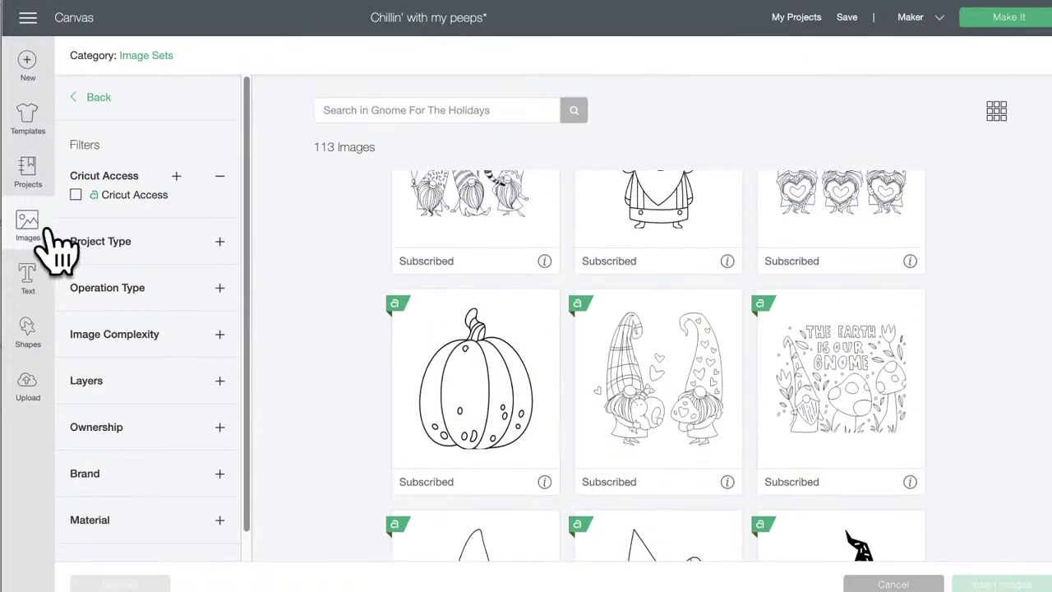
left_click(37, 233)
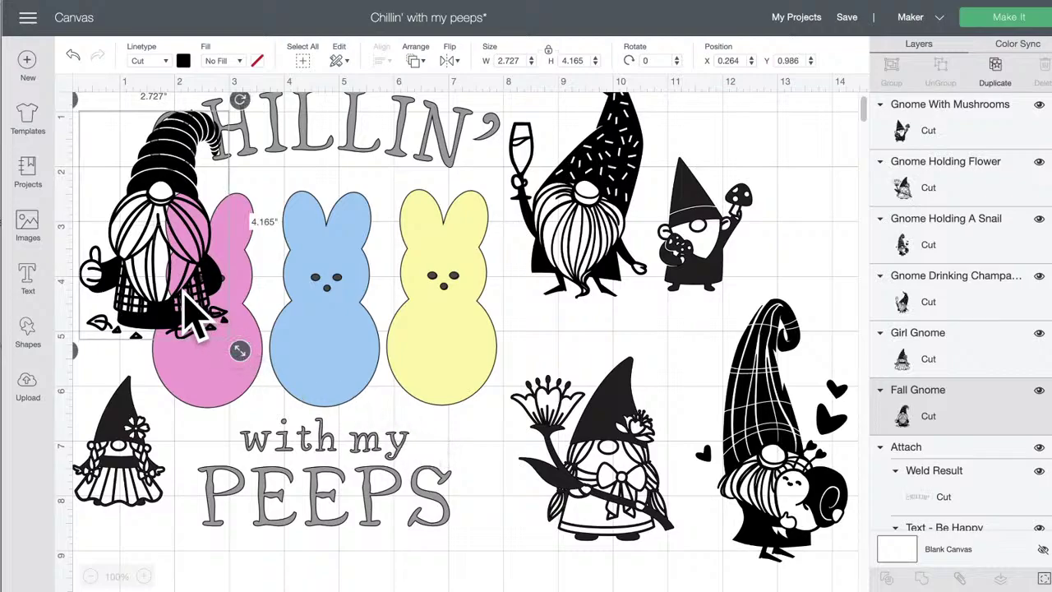
Step: Shift the attached lettering and the bunny group away from their places, and hide the entire bunny group
left_click_drag(444, 352, 298, 369)
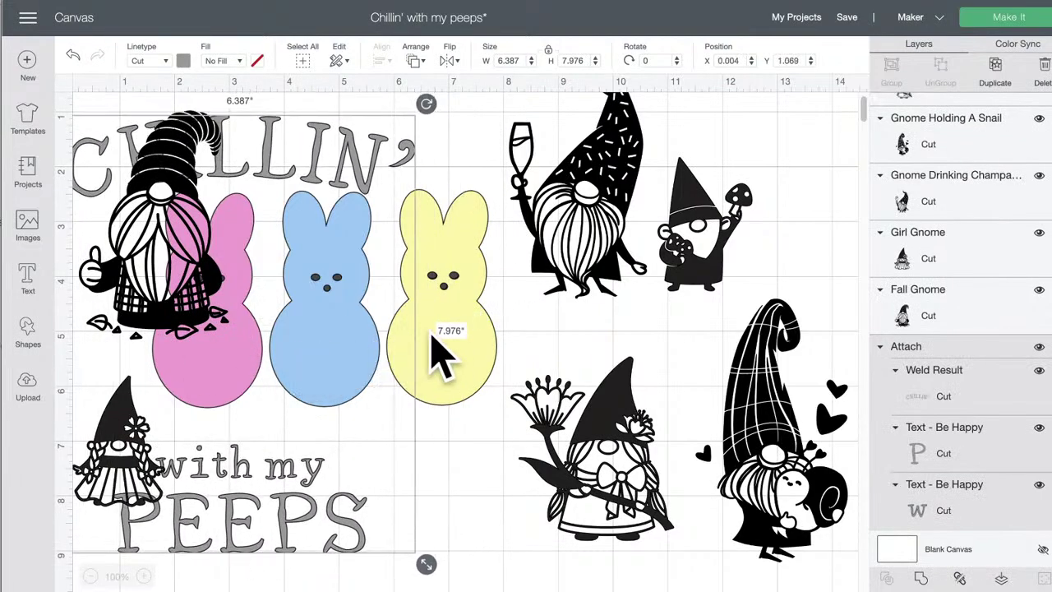
left_click_drag(466, 358, 608, 374)
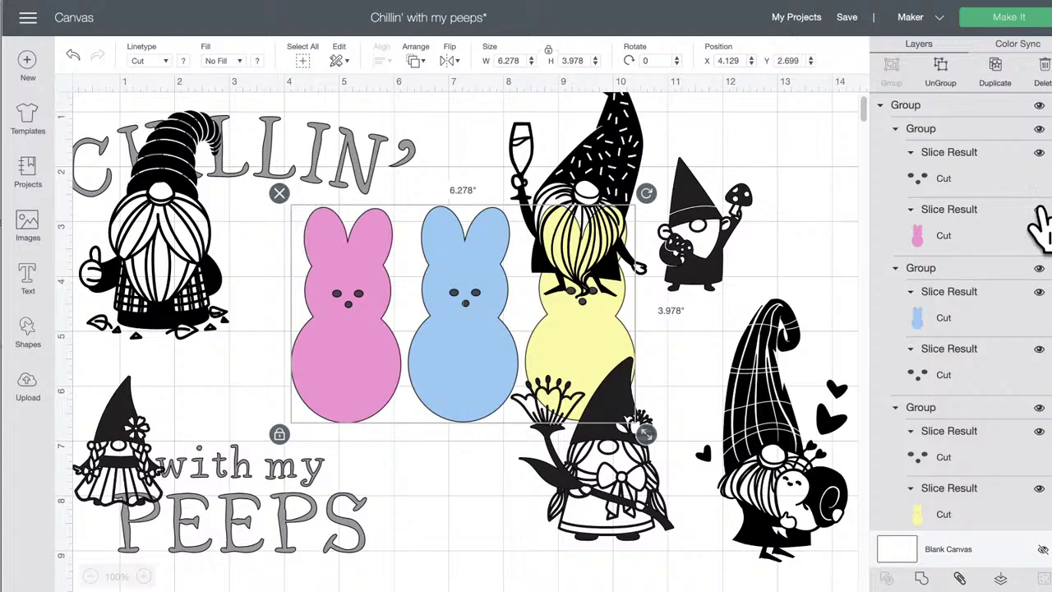
left_click(1039, 105)
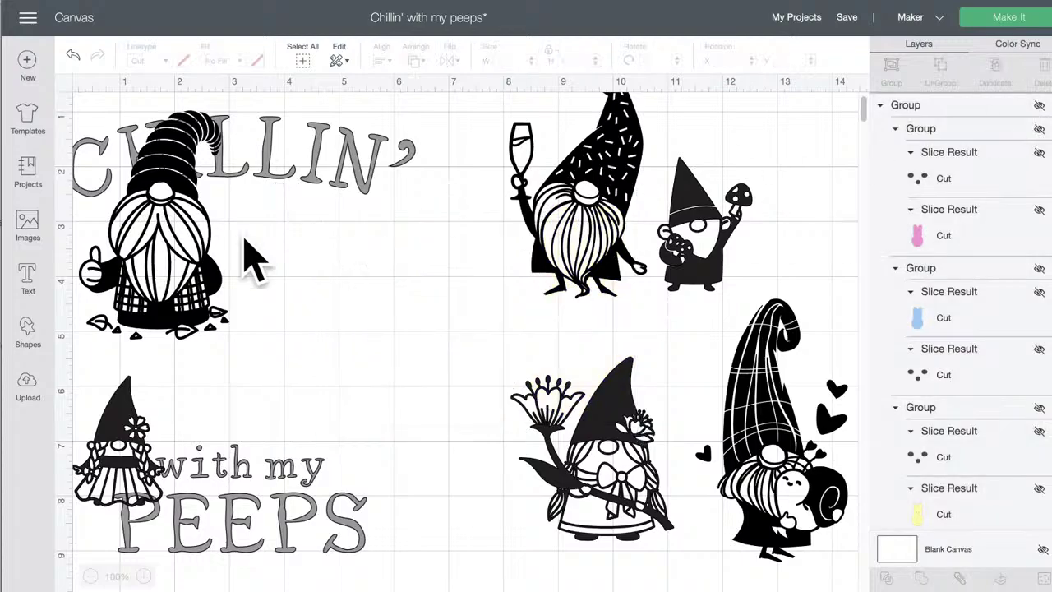
Step: Move the Fall Gnome into the empty space below CHILLIN' and open its contours for hiding, focusing on the leaves at its feet
left_click_drag(157, 271, 280, 346)
left_click(1042, 581)
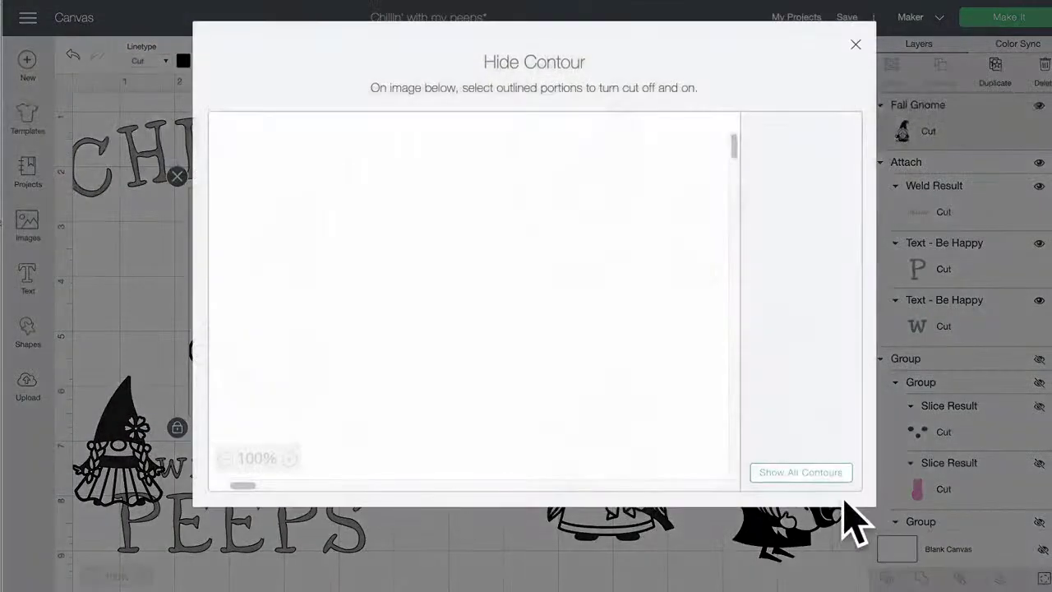
scroll(362, 440, "down", 3)
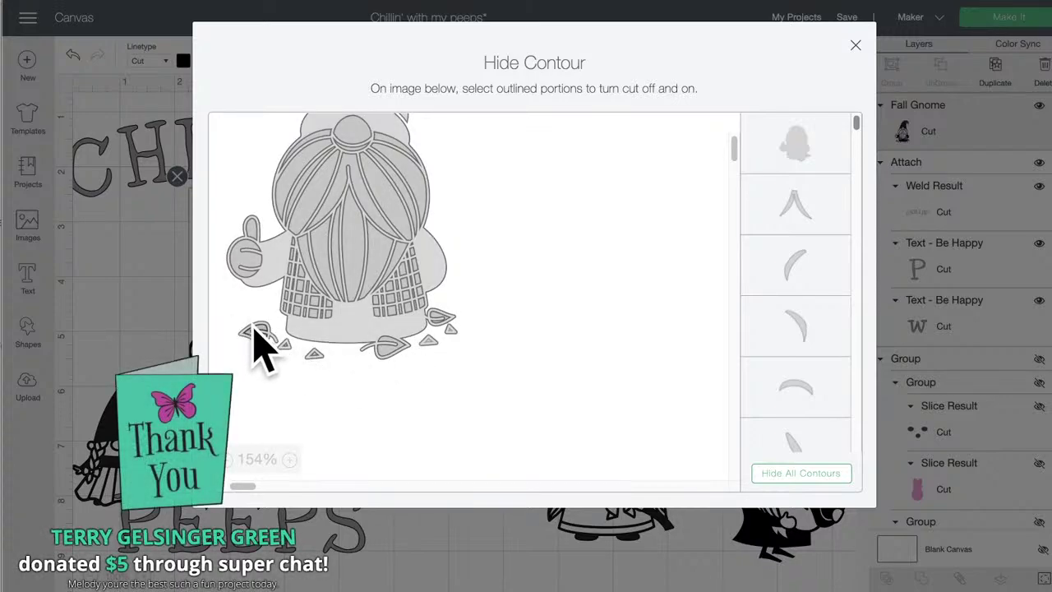
scroll(791, 411, "down", 10)
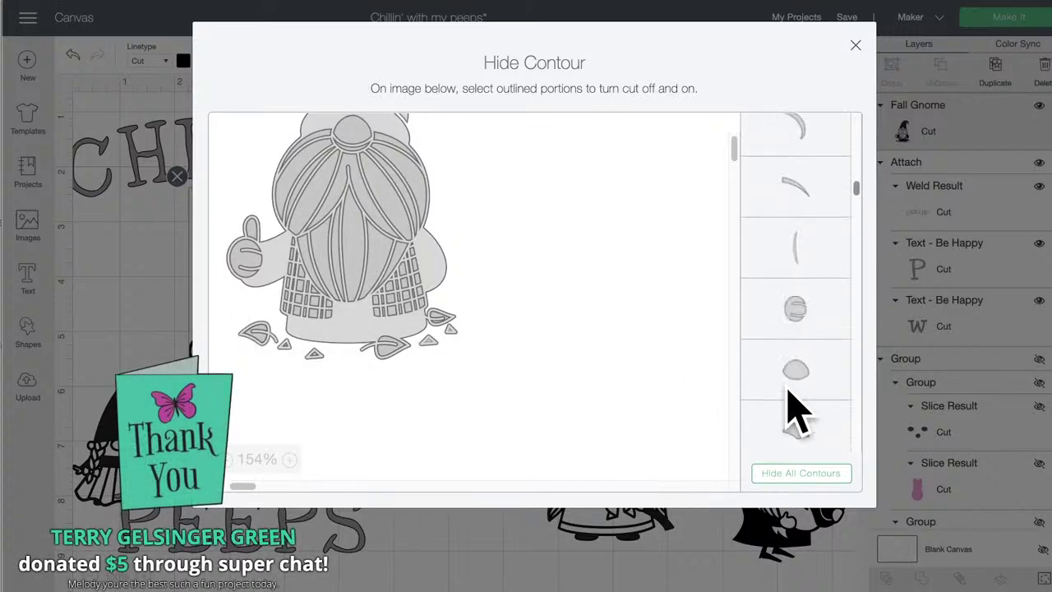
scroll(796, 407, "down", 5)
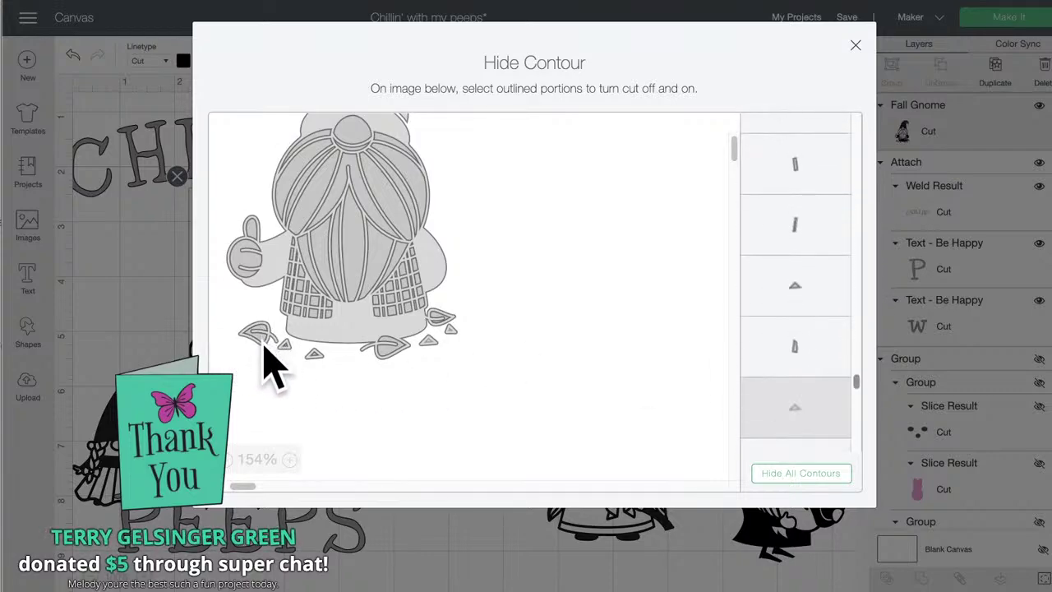
left_click(289, 459)
left_click(290, 459)
left_click(290, 459)
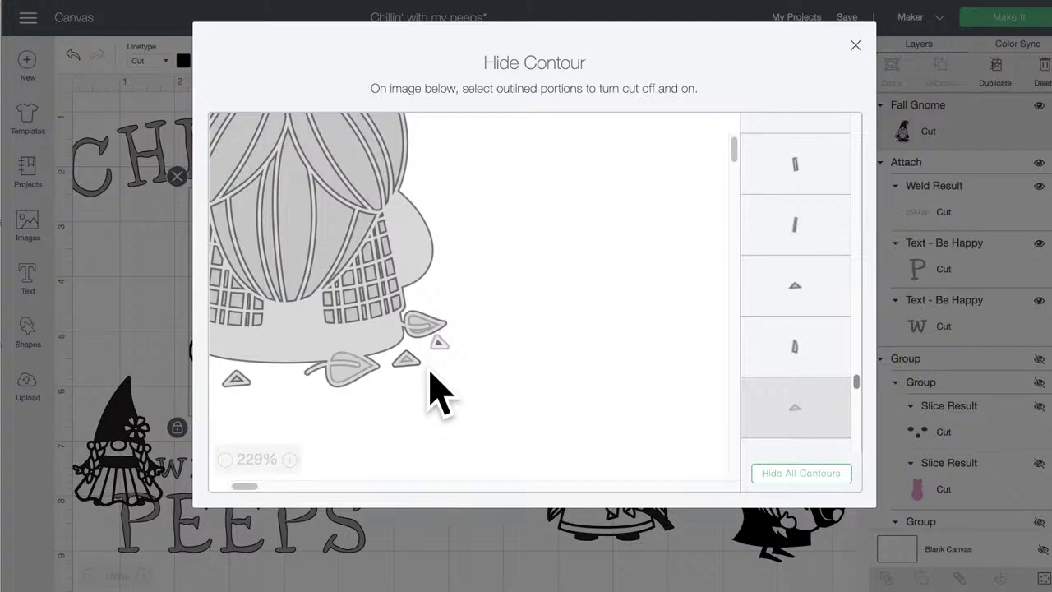
Step: Try hiding the leaf scraps one by one and all contours at once, and restore every contour of the Fall Gnome
left_click(240, 387)
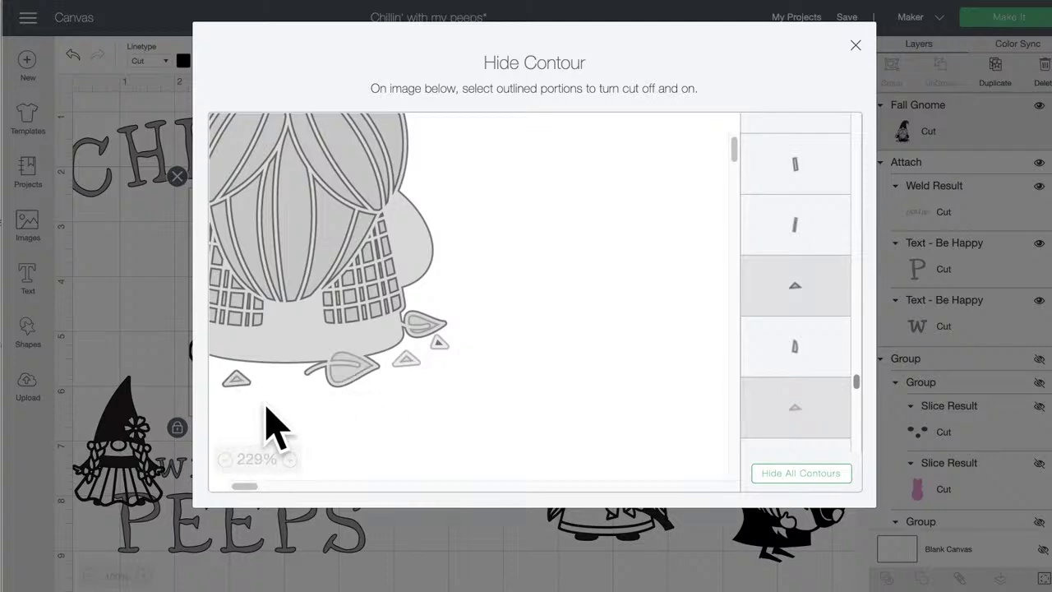
scroll(265, 422, "left", 3)
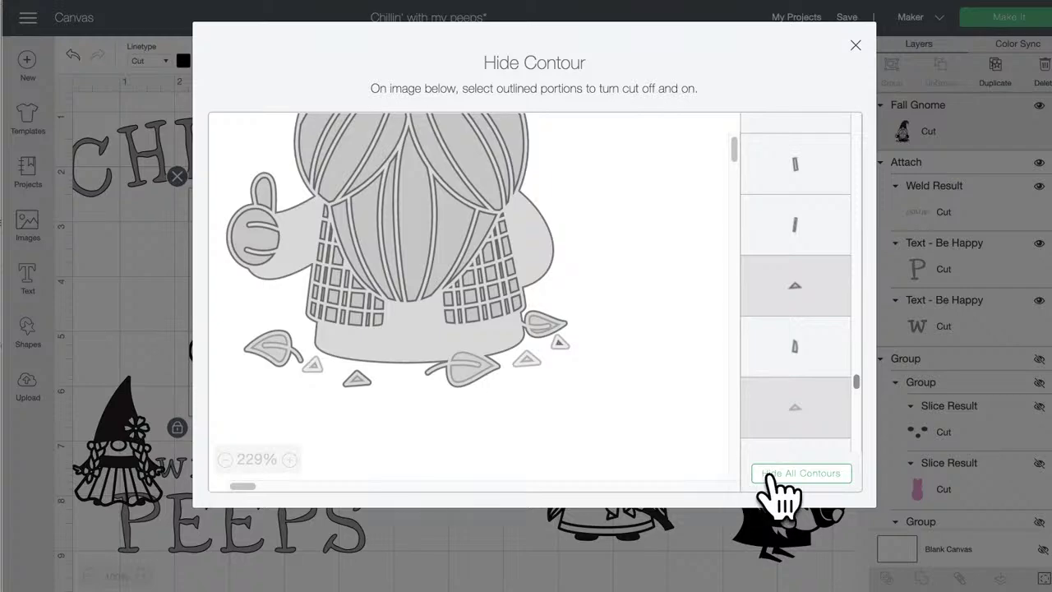
left_click(779, 474)
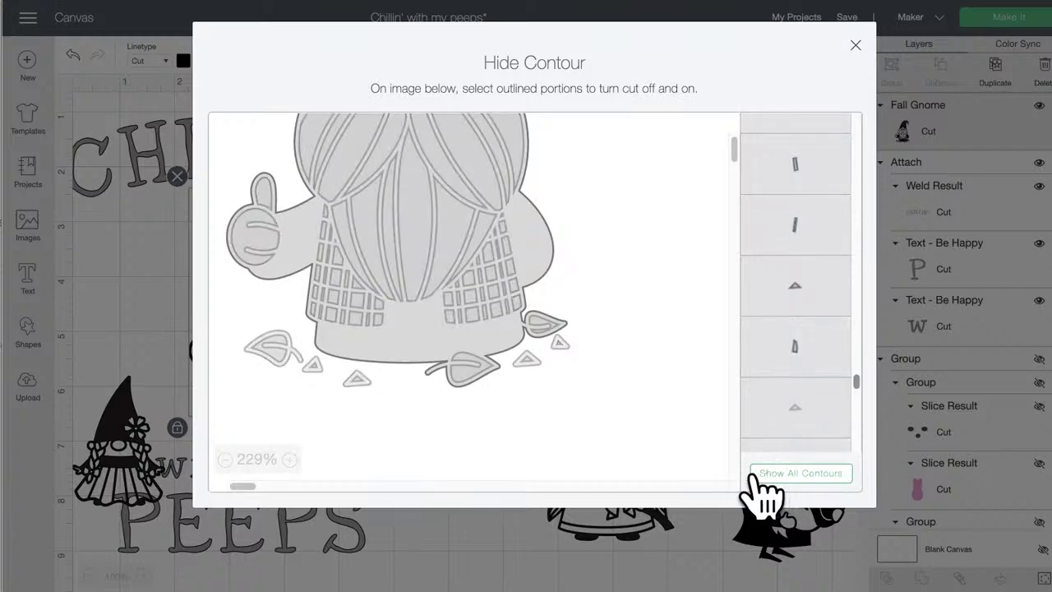
left_click(782, 475)
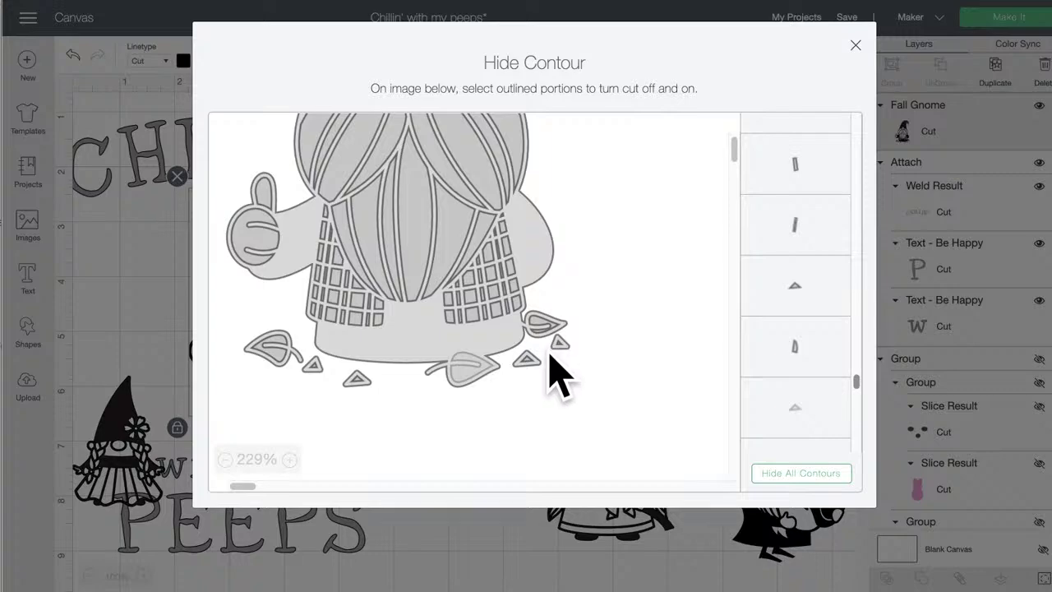
Step: Hide the contours of the leaf under the Fall Gnome's thumb and the small triangles at its feet, and finish the contour editing
left_click(250, 362)
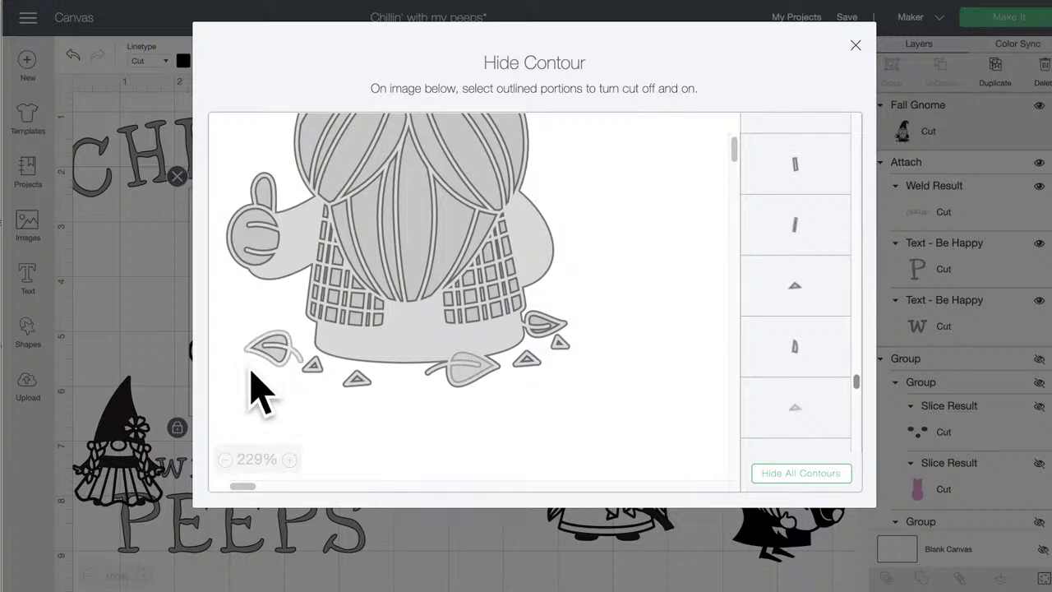
left_click(314, 366)
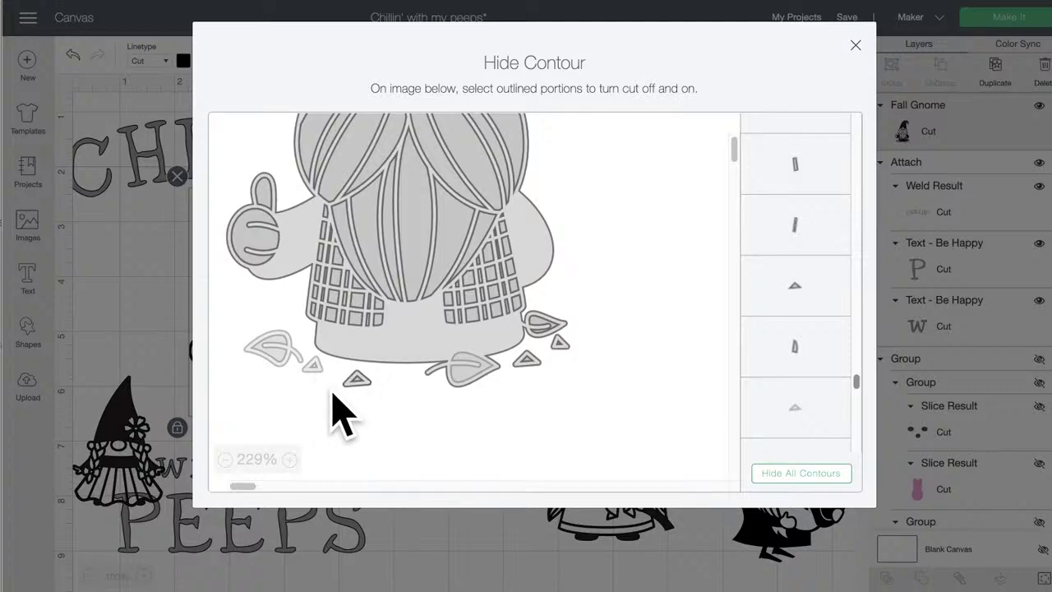
left_click(355, 376)
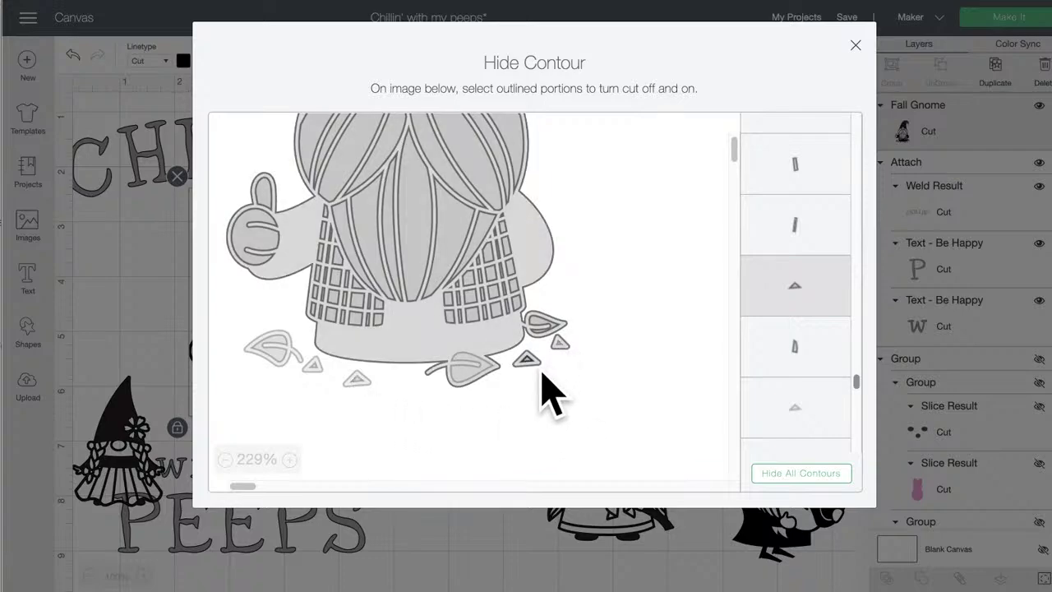
left_click(542, 372)
left_click(466, 526)
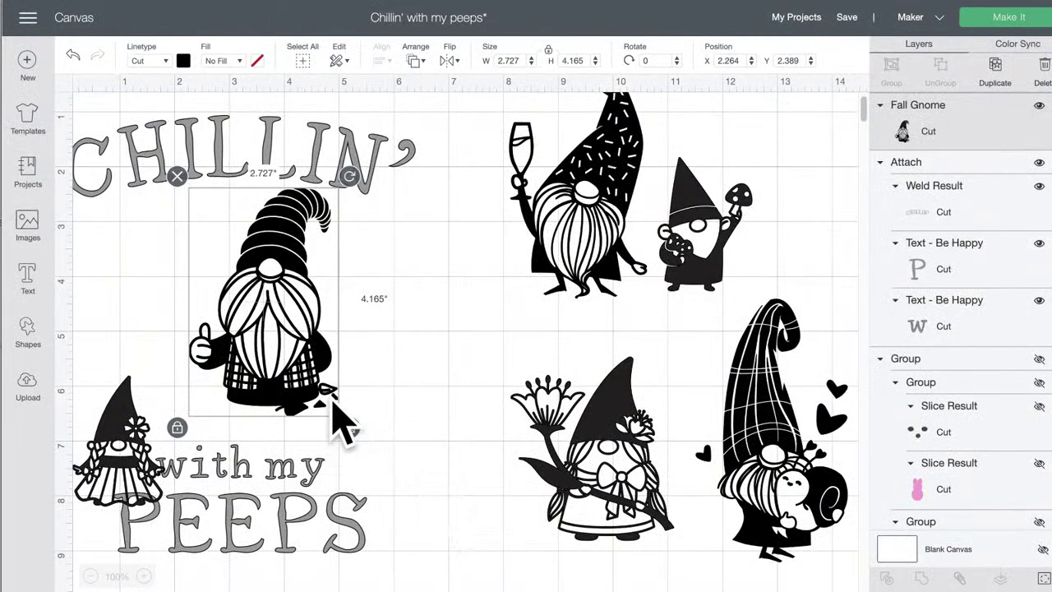
Step: Insert a square about 1.8 inches wide, tilt it over the leaf scraps below the Fall Gnome's base, and slice the two
mouse_move(279, 374)
left_mouse_down()
mouse_move(247, 370)
mouse_move(282, 374)
left_mouse_up()
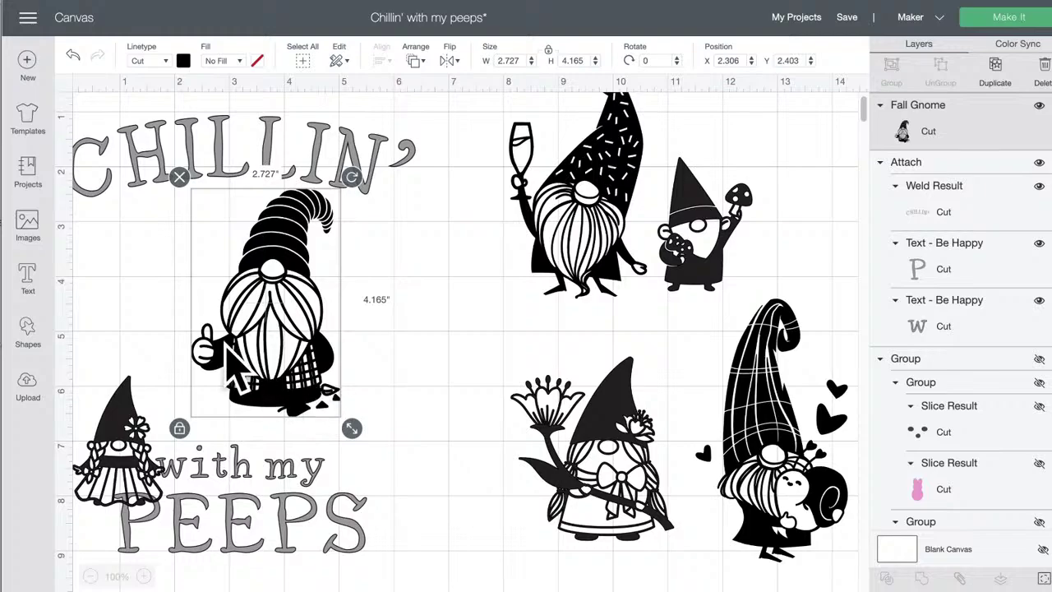
left_click(29, 332)
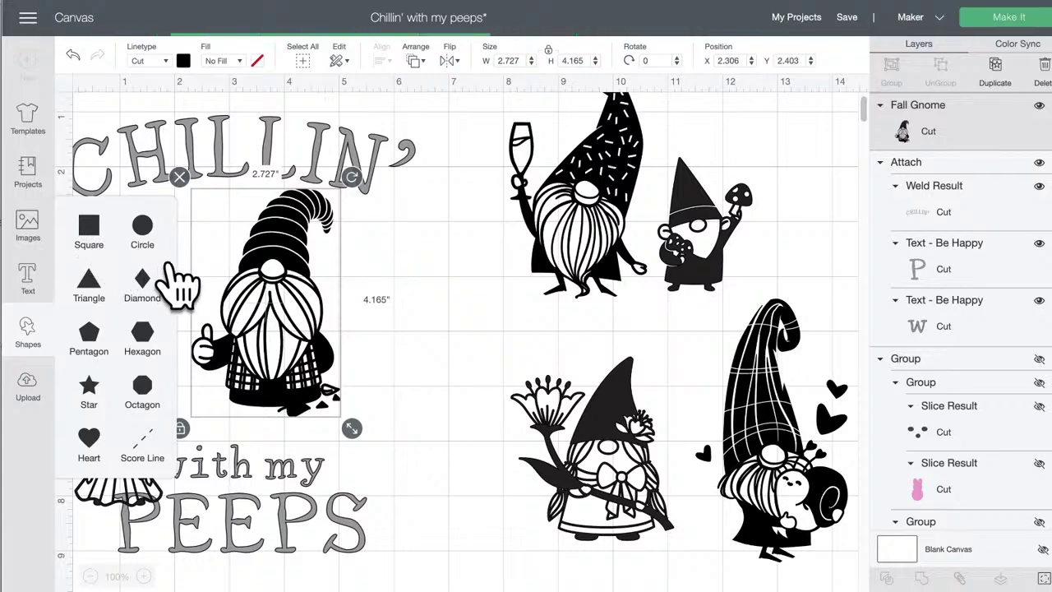
left_click(89, 229)
left_click_drag(243, 222, 353, 482)
mouse_move(285, 439)
left_mouse_down()
mouse_move(292, 433)
mouse_move(293, 446)
left_mouse_up()
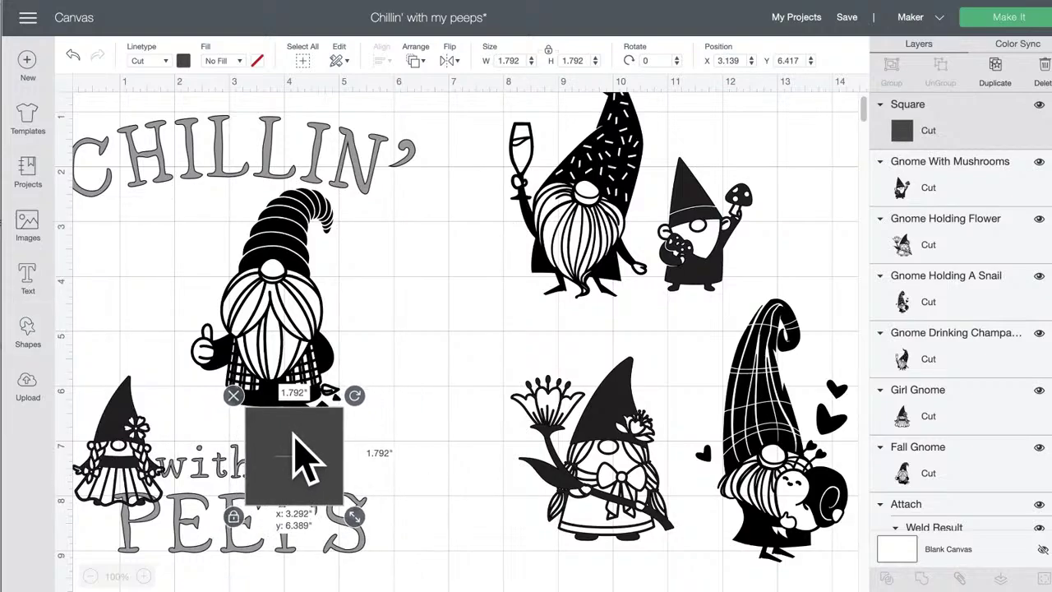
mouse_move(353, 392)
left_mouse_down()
mouse_move(353, 403)
mouse_move(342, 383)
left_mouse_up()
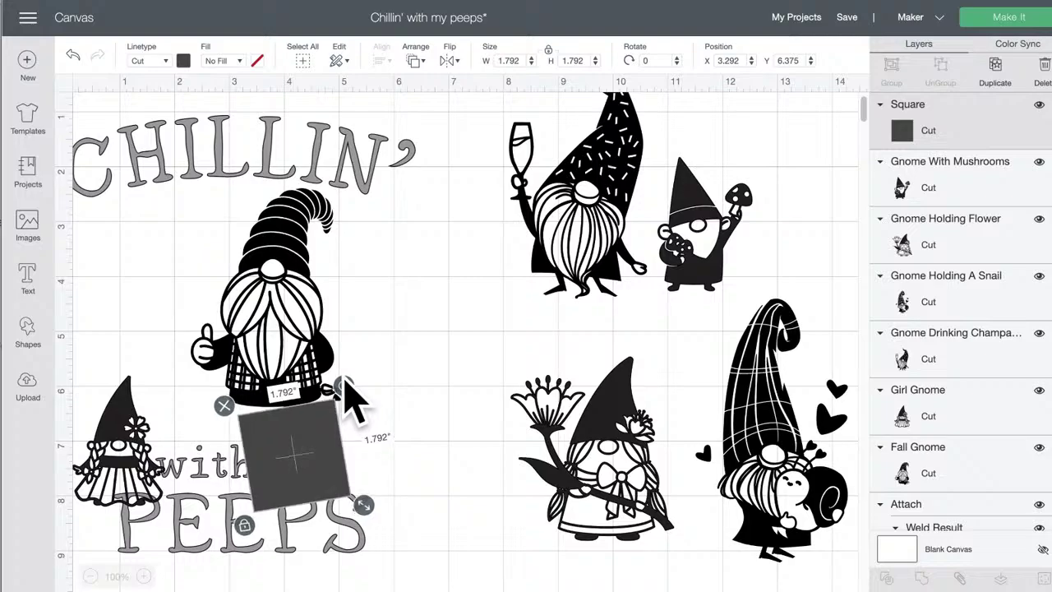
left_click(300, 366)
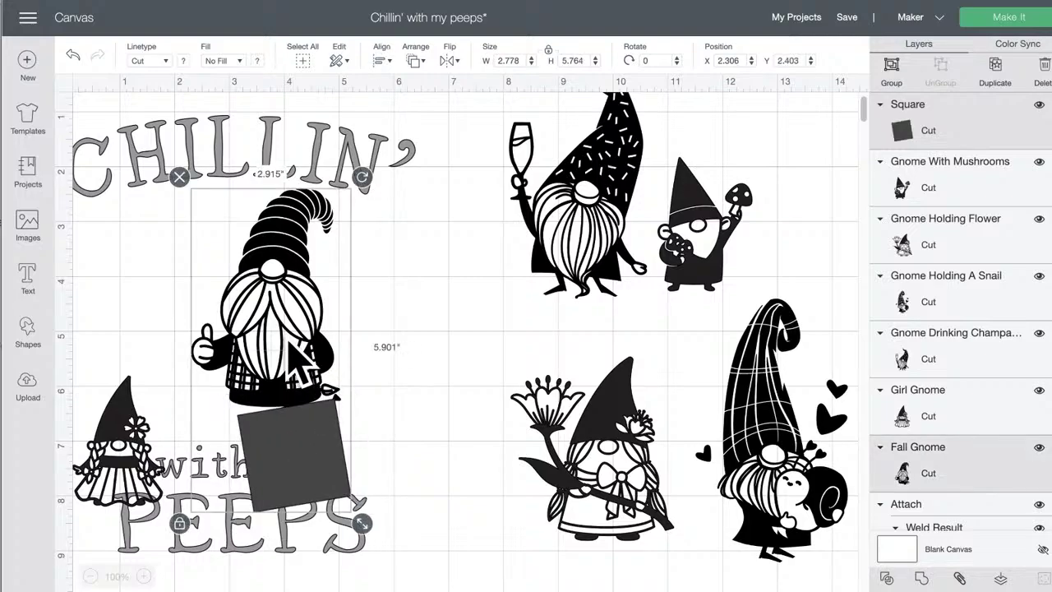
left_click(884, 578)
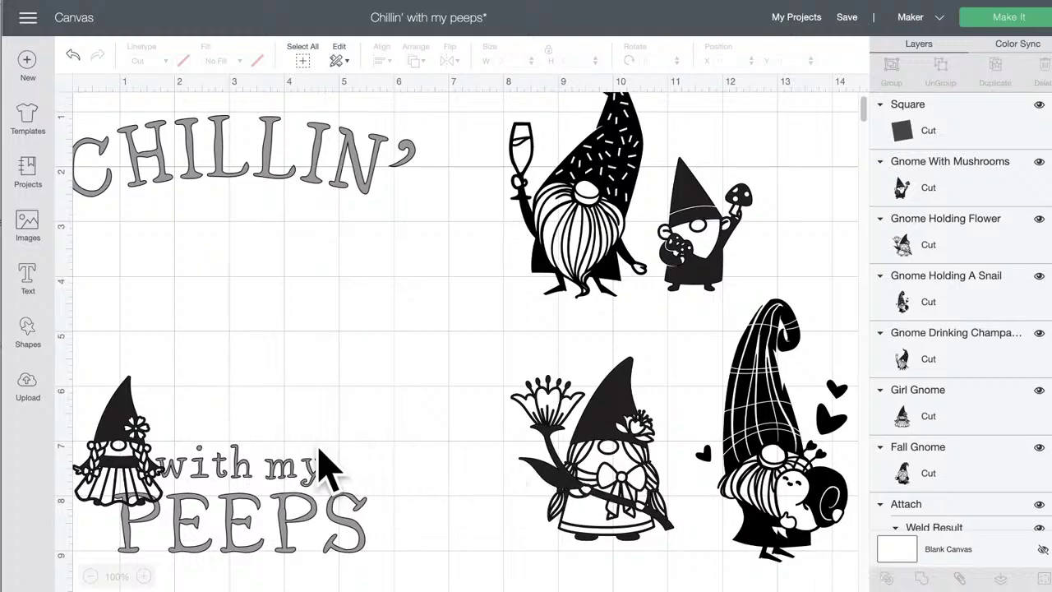
Step: Move the attached lettering out of the way and delete the leaf scraps sliced off the Fall Gnome
left_click_drag(327, 413, 292, 378)
left_click_drag(243, 403, 855, 428)
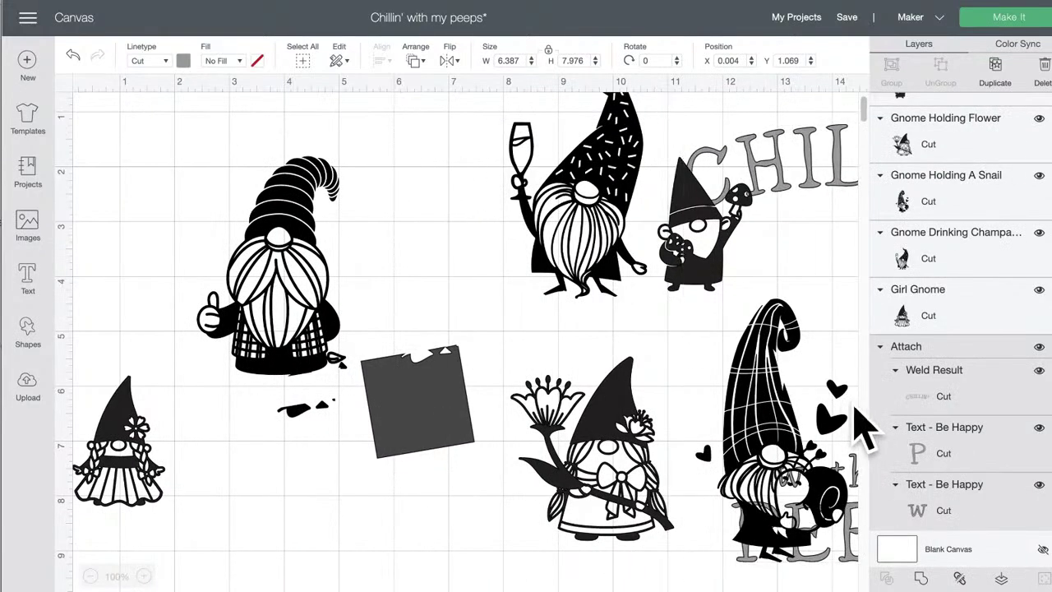
left_click_drag(250, 385, 353, 446)
left_click(275, 411)
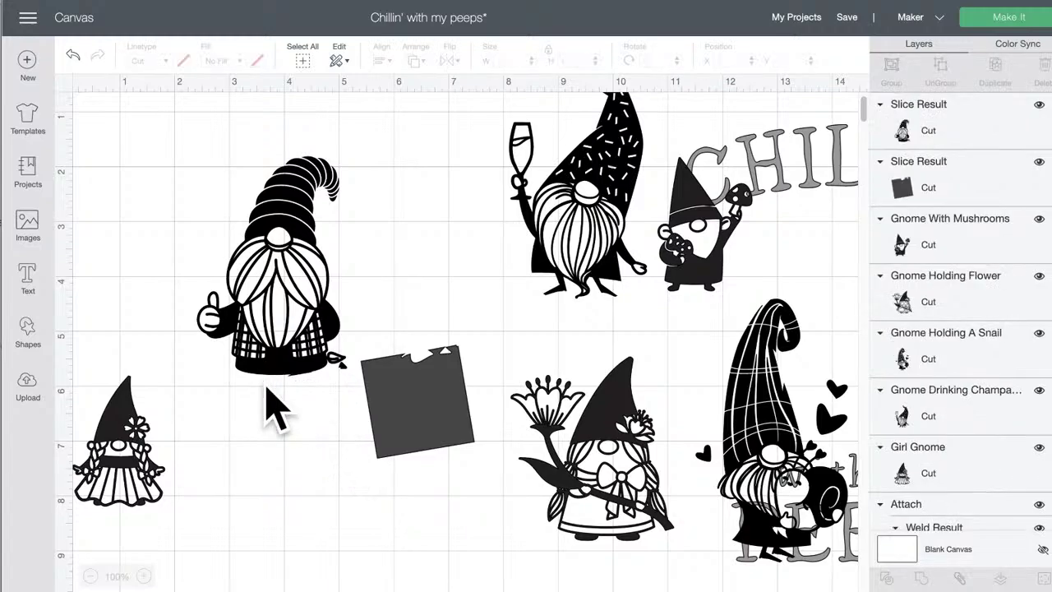
Step: Overlap the notched square with the leaf remaining beside the Fall Gnome's base, slice it off, and pull the pieces apart
left_click_drag(383, 393, 361, 384)
left_click(277, 364, "shift")
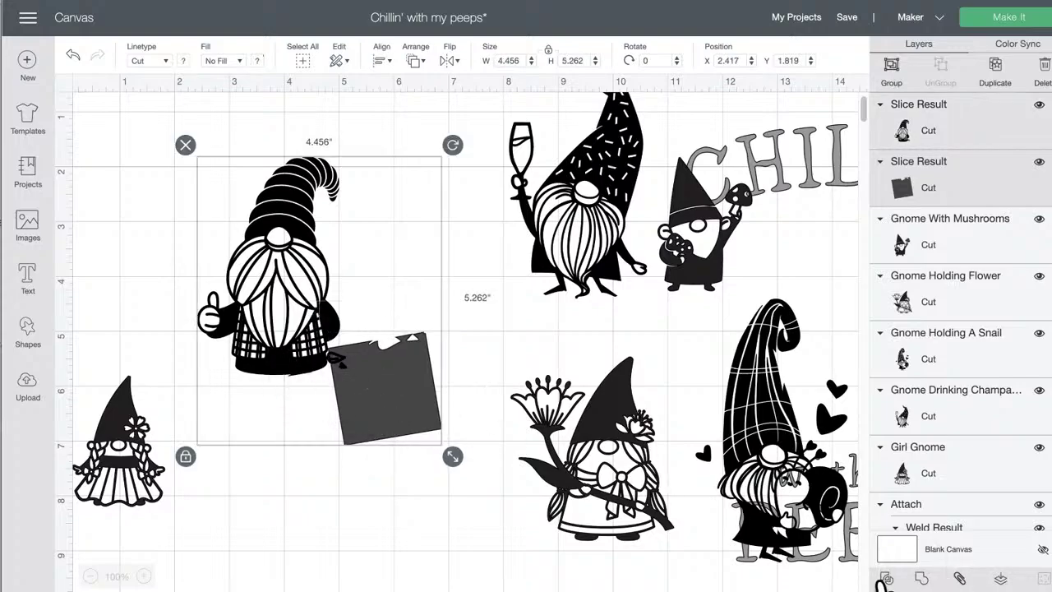
left_click(841, 565)
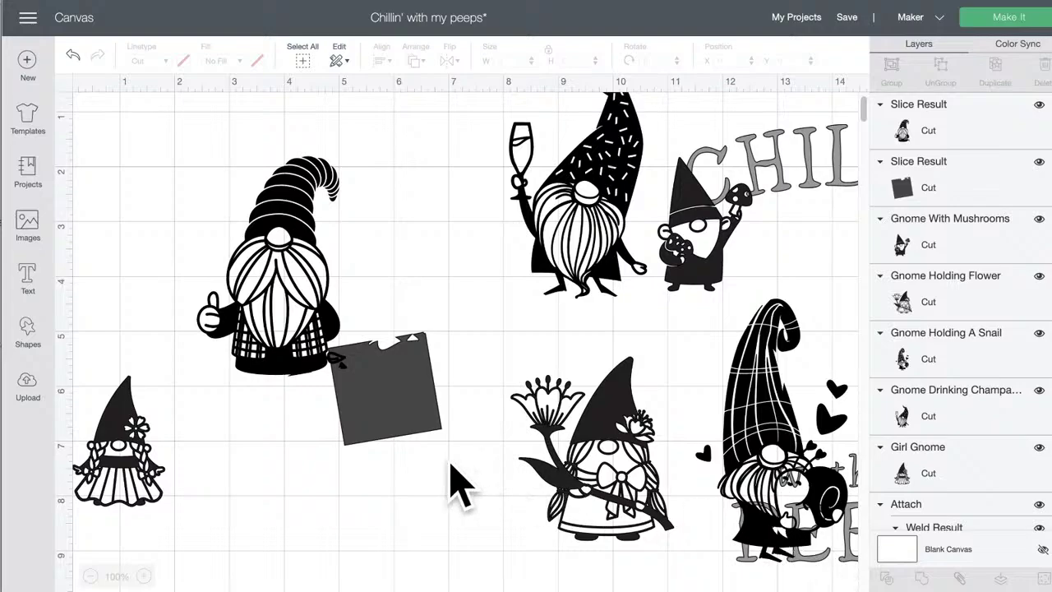
left_click_drag(359, 368, 282, 355)
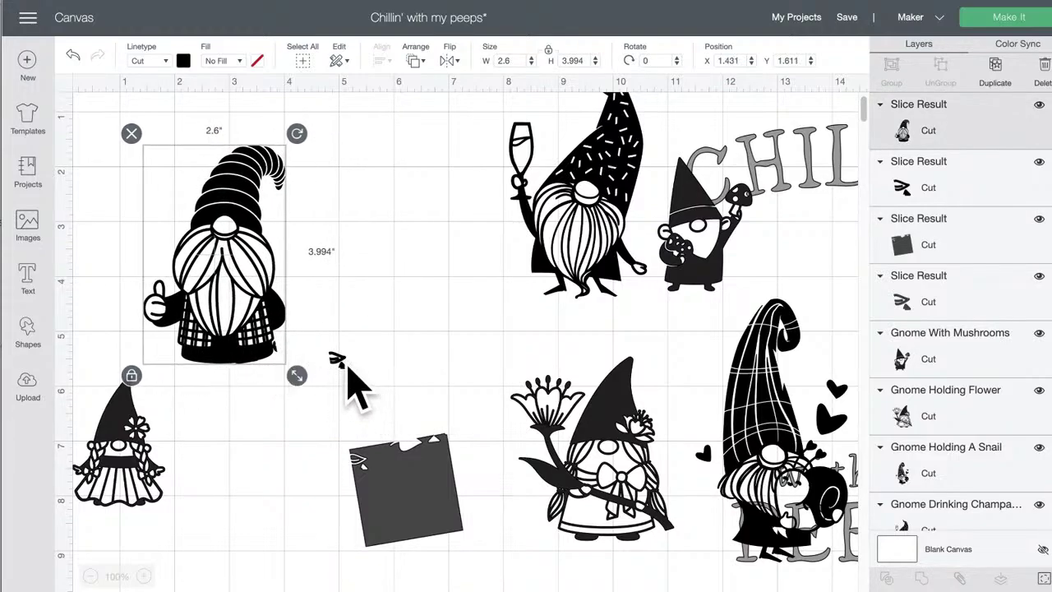
left_click_drag(347, 368, 409, 370)
Step: Rotate the notched square to about 101.9° and place its straight edge over the jagged end of the Fall Gnome's base
left_click_drag(413, 507, 357, 472)
left_click_drag(434, 424, 372, 567)
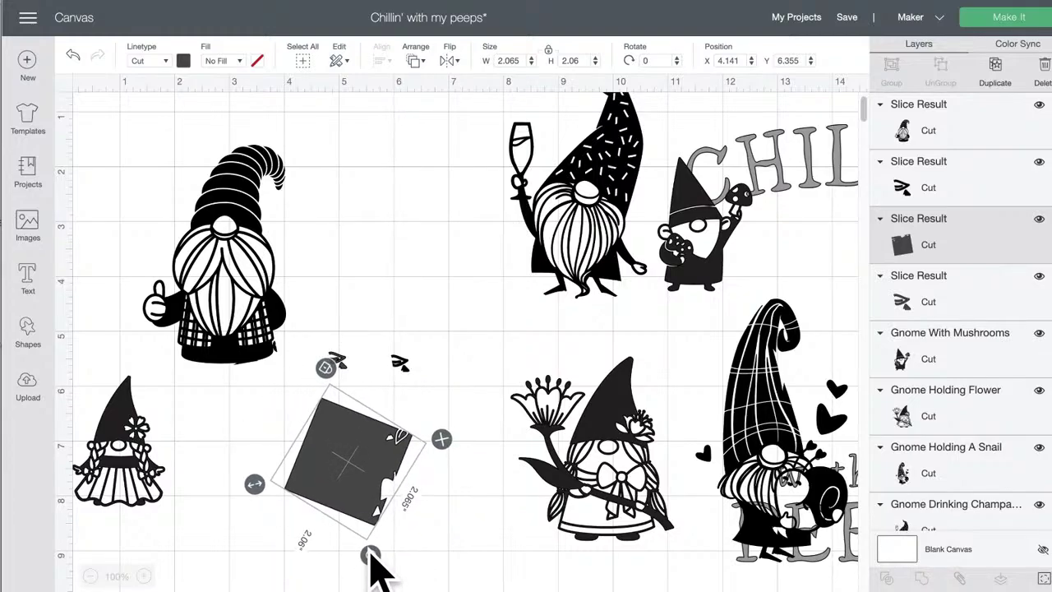
left_click_drag(310, 493, 284, 435)
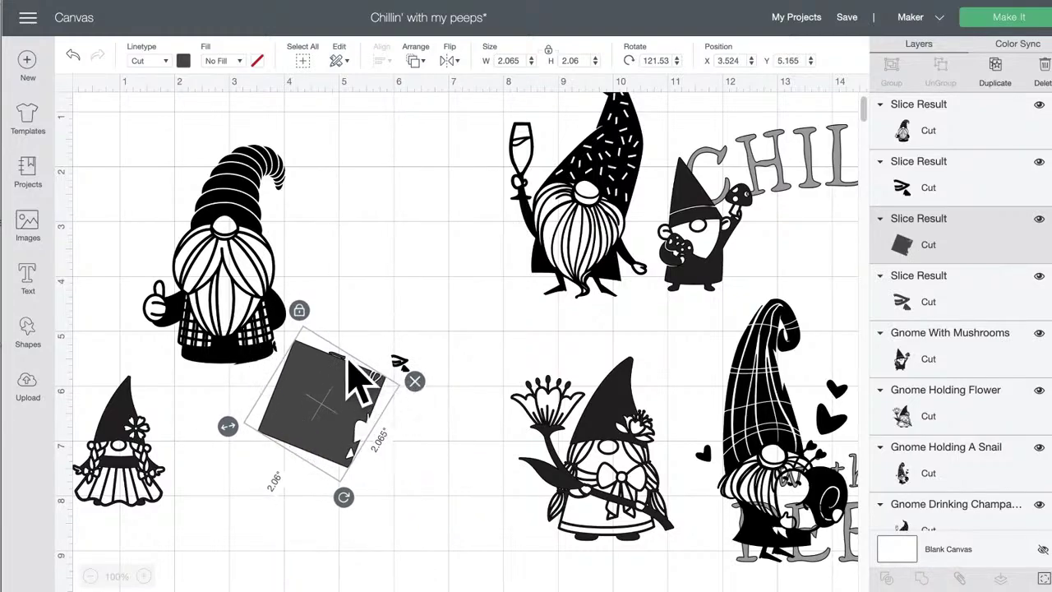
left_click_drag(348, 503, 371, 493)
left_click_drag(339, 462, 327, 427)
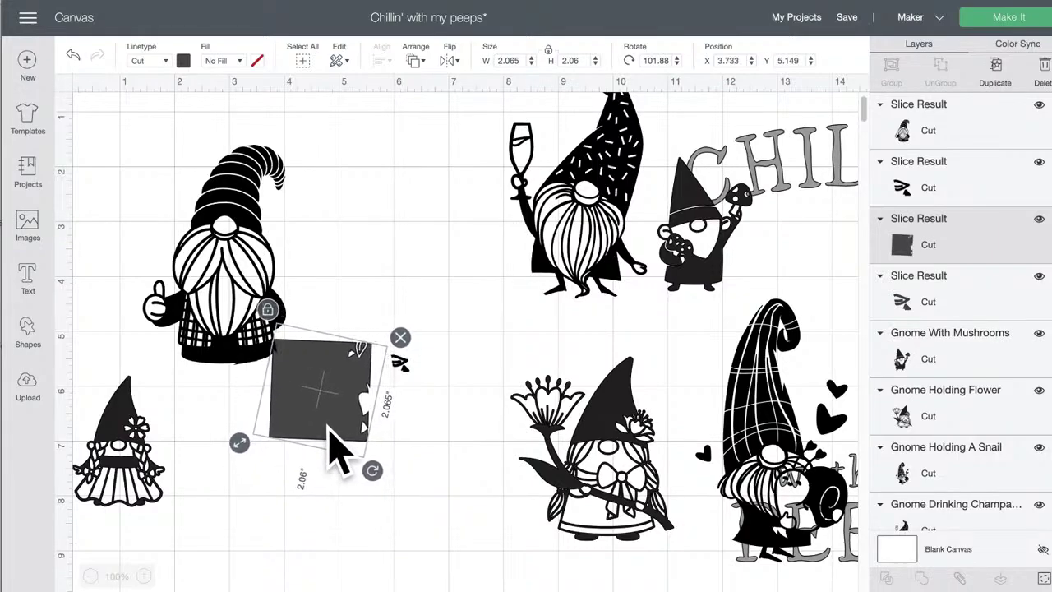
Step: Slice the Fall Gnome with the rotated square to trim the jagged end, and pull the gnome and square away from the cut sliver
left_click(223, 357, "shift")
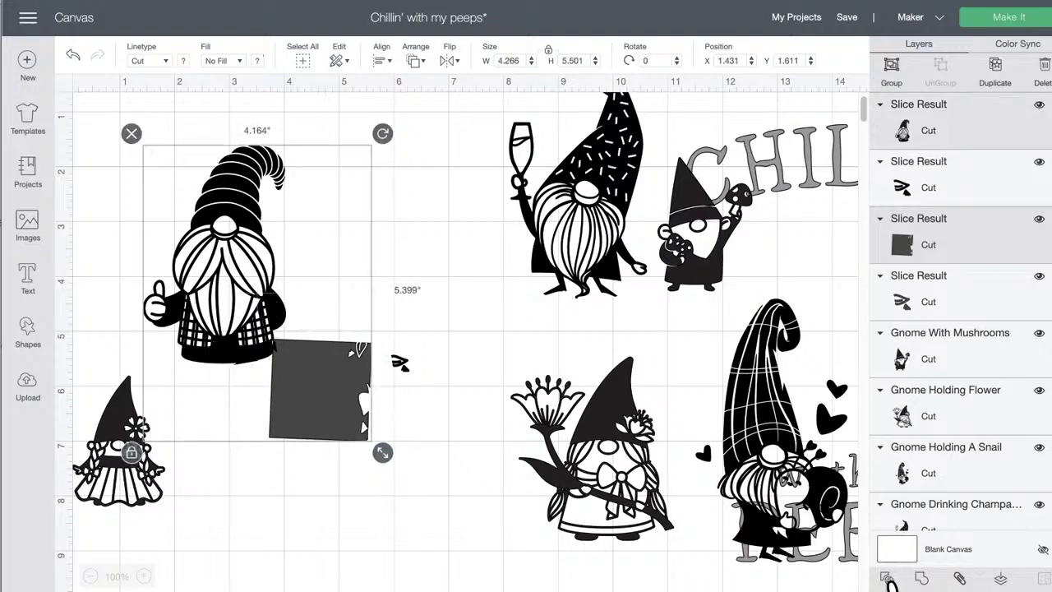
left_click(347, 416)
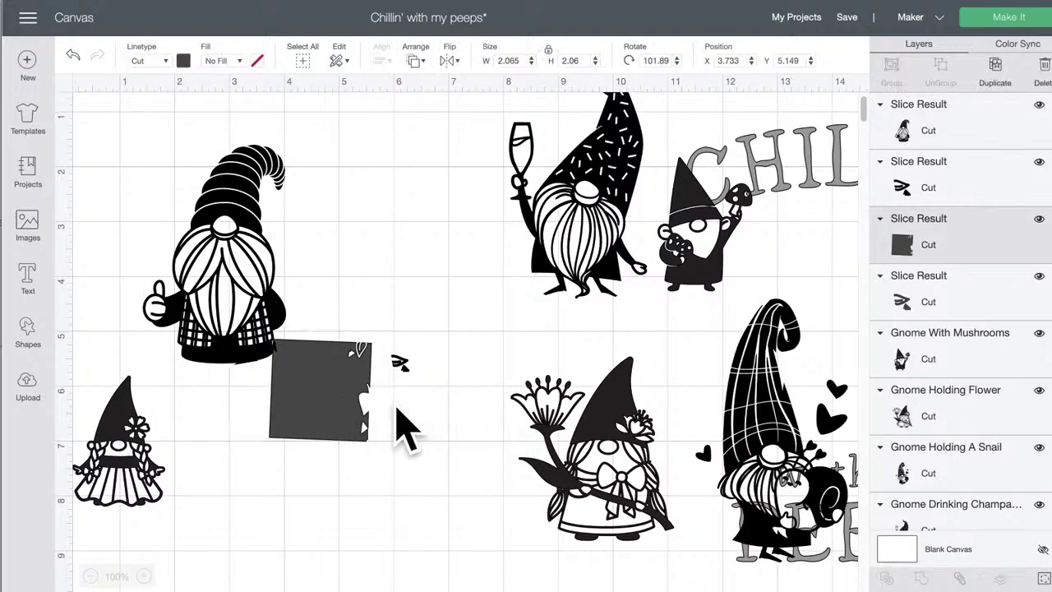
key("ctrl+z")
key("ctrl+z")
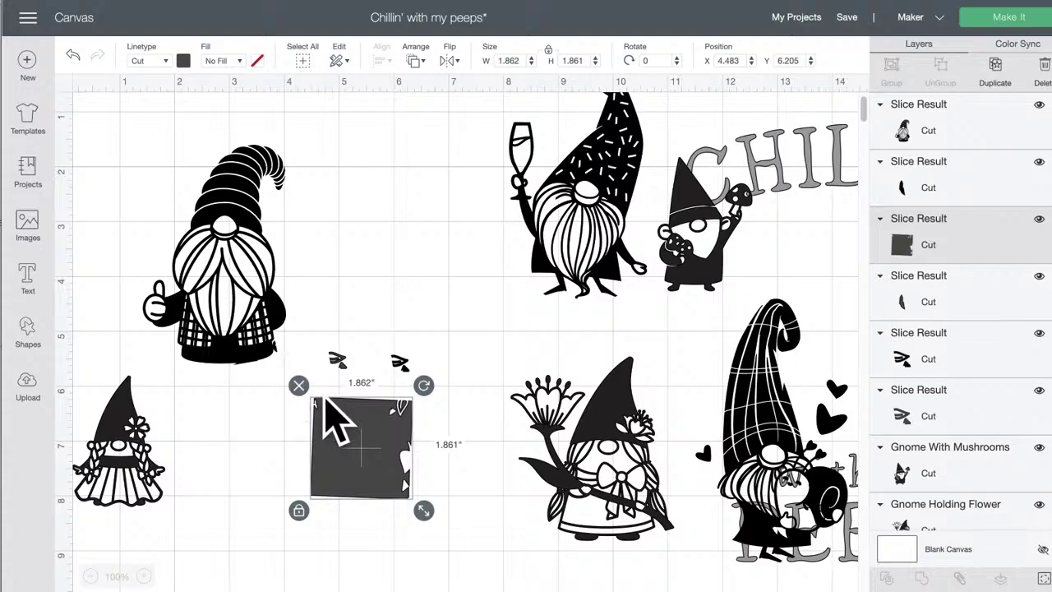
left_click_drag(251, 353, 218, 323)
left_click(419, 341)
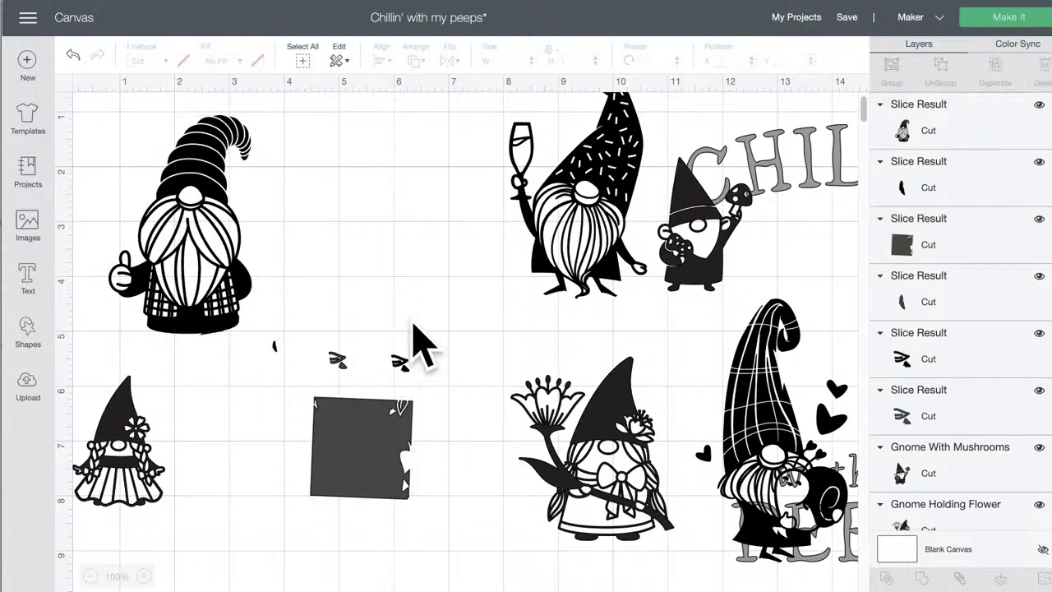
Step: Move the Fall Gnome clear of the leftover pieces and delete the square and all sliced scraps
left_click_drag(190, 288, 185, 255)
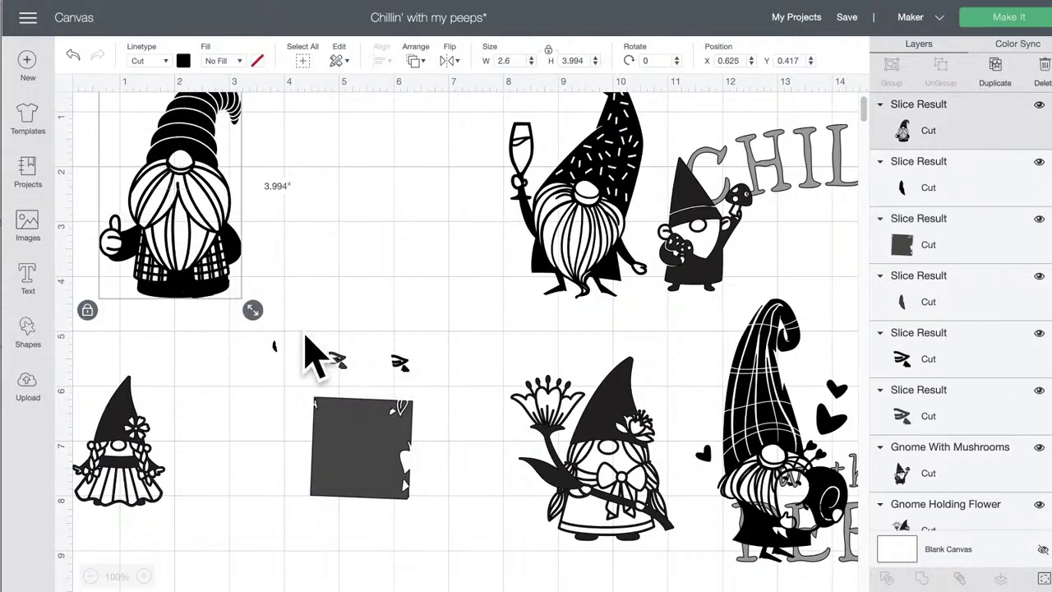
left_click_drag(421, 500, 306, 396)
left_click(262, 330)
Step: Line up the flower-holding gnome, the Fall Gnome and the champagne gnome in a row, moving the Girl Gnome aside
left_click_drag(588, 239, 443, 361)
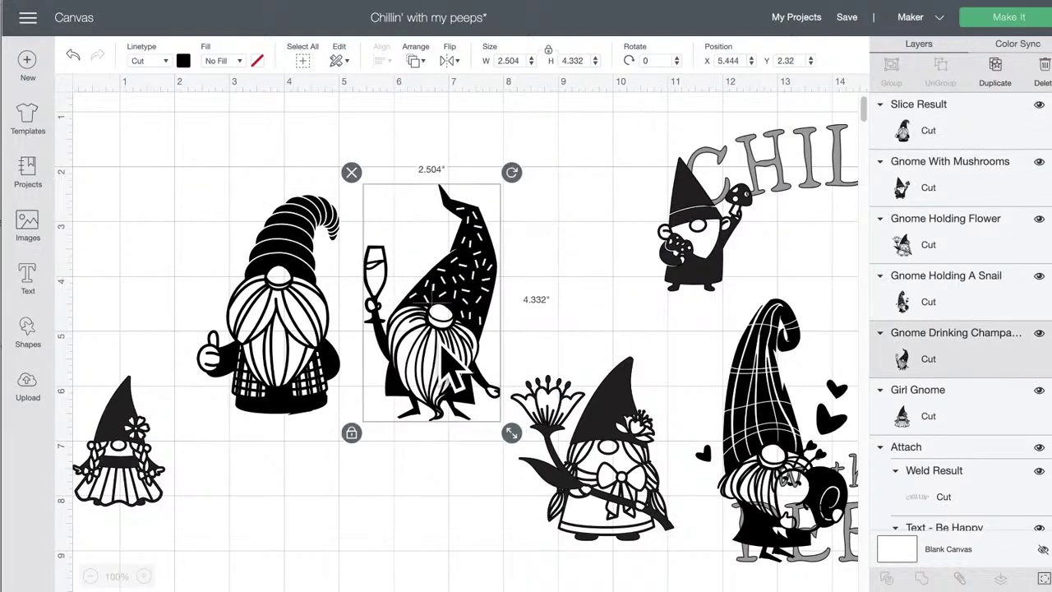
left_click_drag(615, 507, 160, 358)
left_click_drag(164, 458, 691, 526)
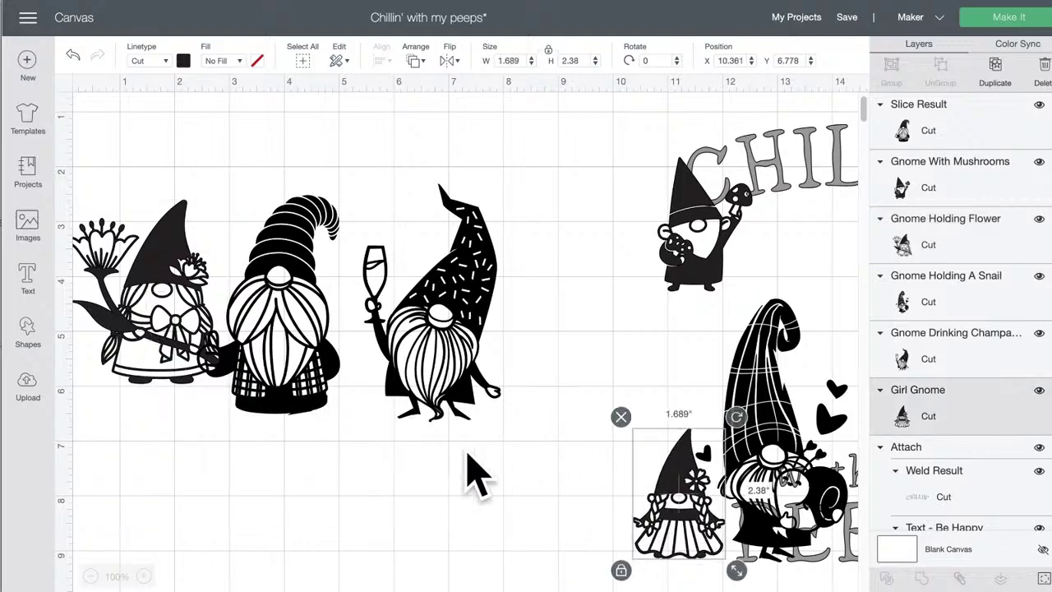
Step: Space the three gnomes apart with their feet roughly level, and fine-tune the champagne gnome's size and position
left_click(300, 403)
left_click_drag(289, 381, 318, 389)
left_click_drag(205, 378, 265, 436)
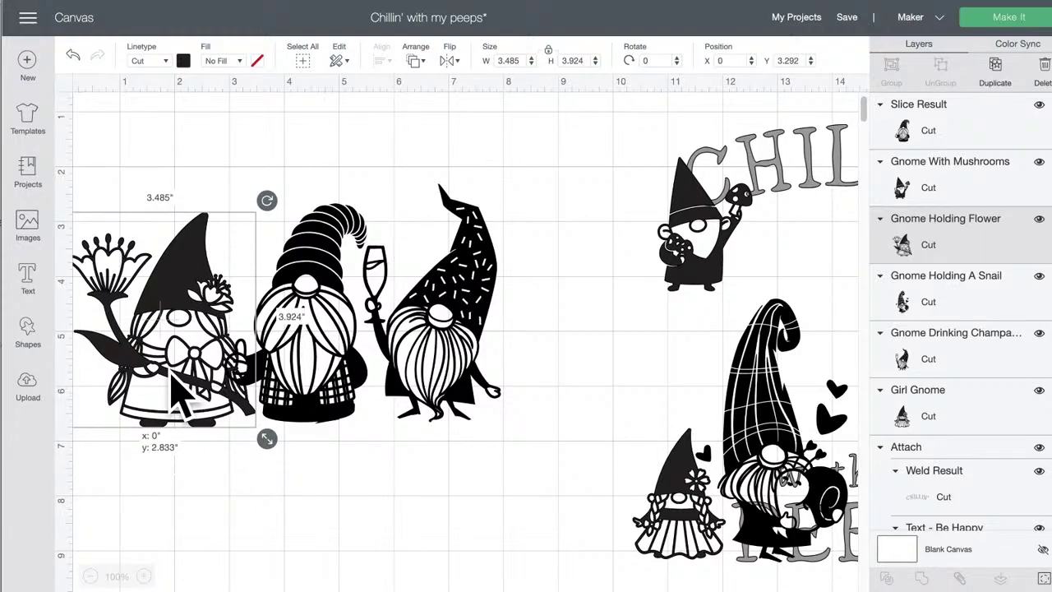
left_click(337, 378)
left_click_drag(337, 378, 364, 382)
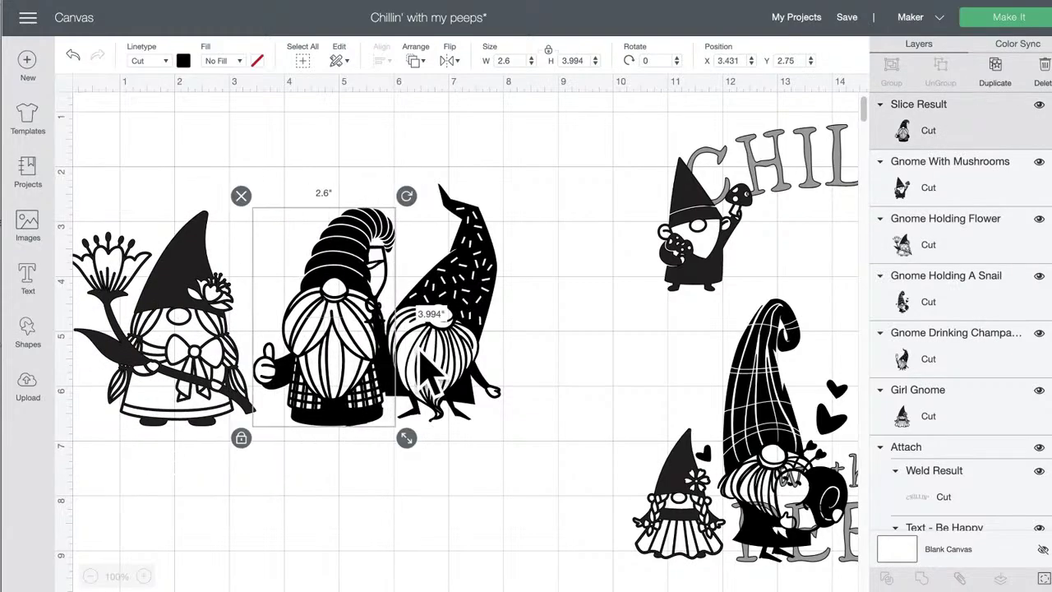
left_click_drag(446, 374, 485, 379)
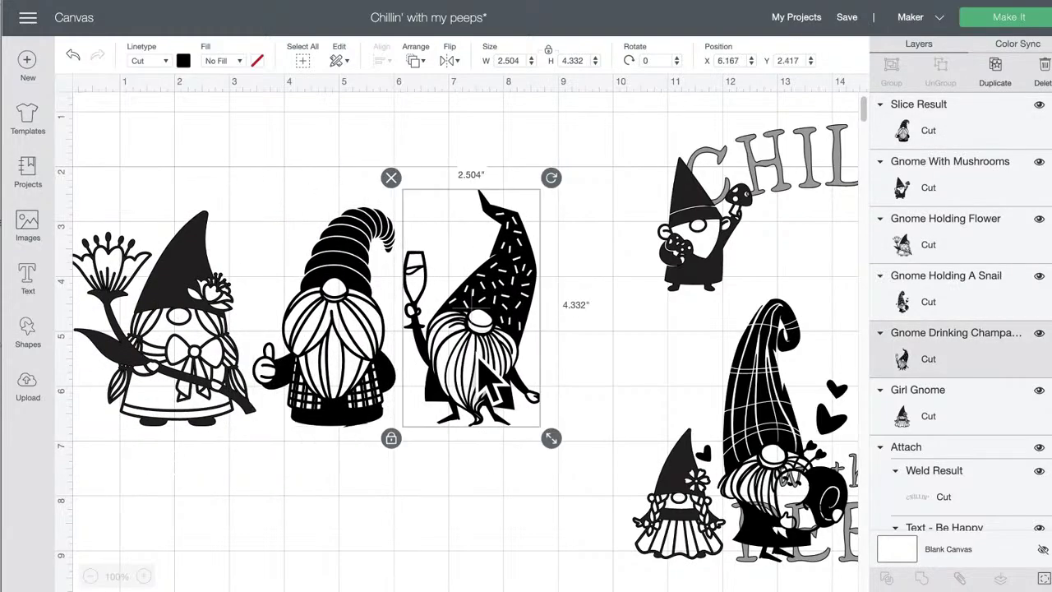
left_click_drag(543, 436, 559, 451)
left_click_drag(495, 399, 474, 380)
Step: Pull the snail-holding gnome and the mushroom gnome out of the overlapping pile and delete both
scroll(605, 416, "right", 5)
left_click_drag(536, 489, 441, 408)
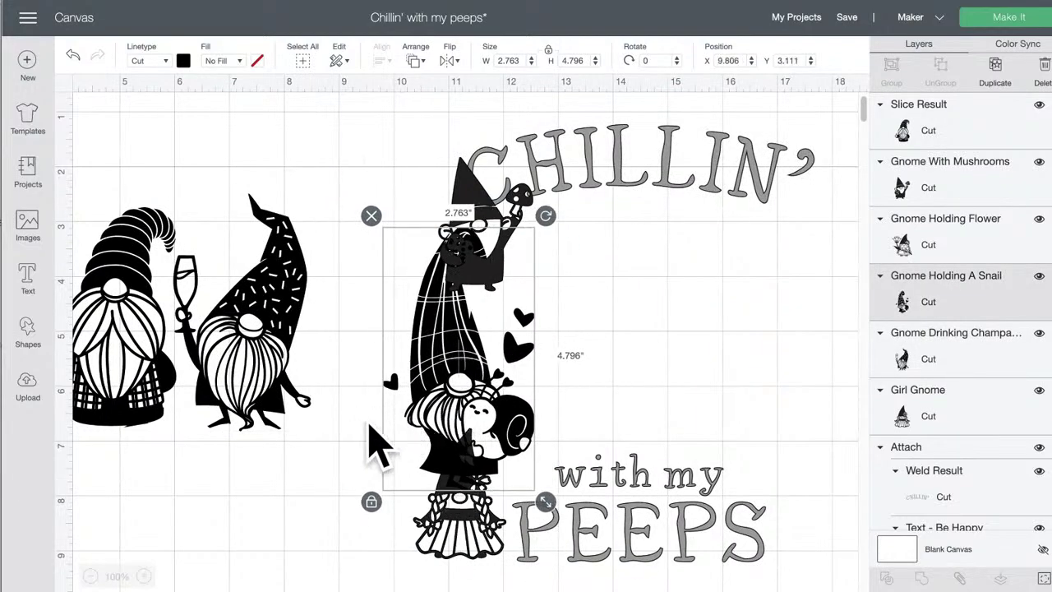
scroll(376, 444, "left", 5)
scroll(456, 462, "right", 1)
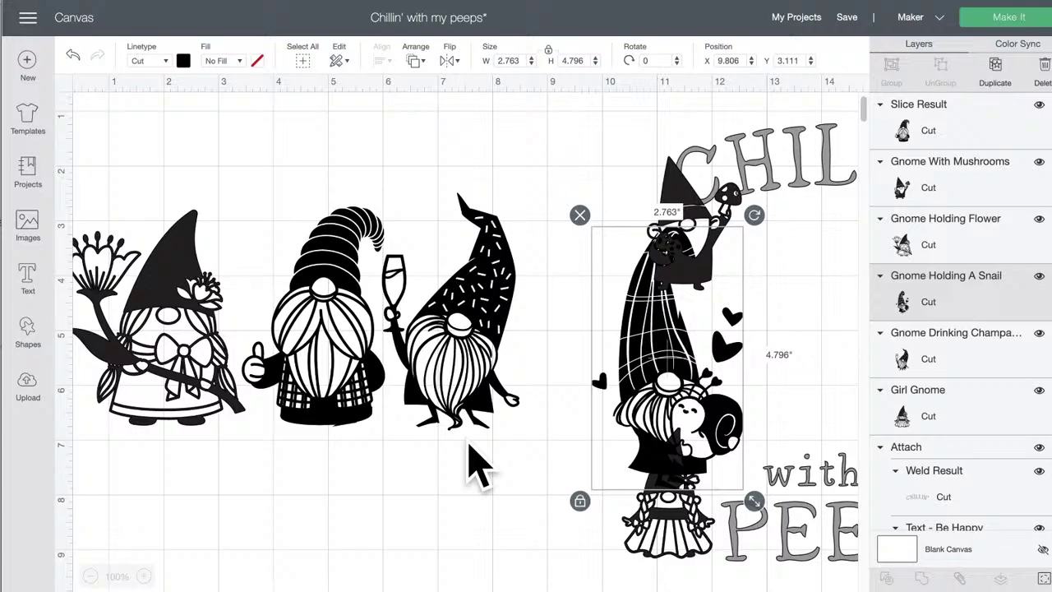
scroll(485, 464, "right", 1)
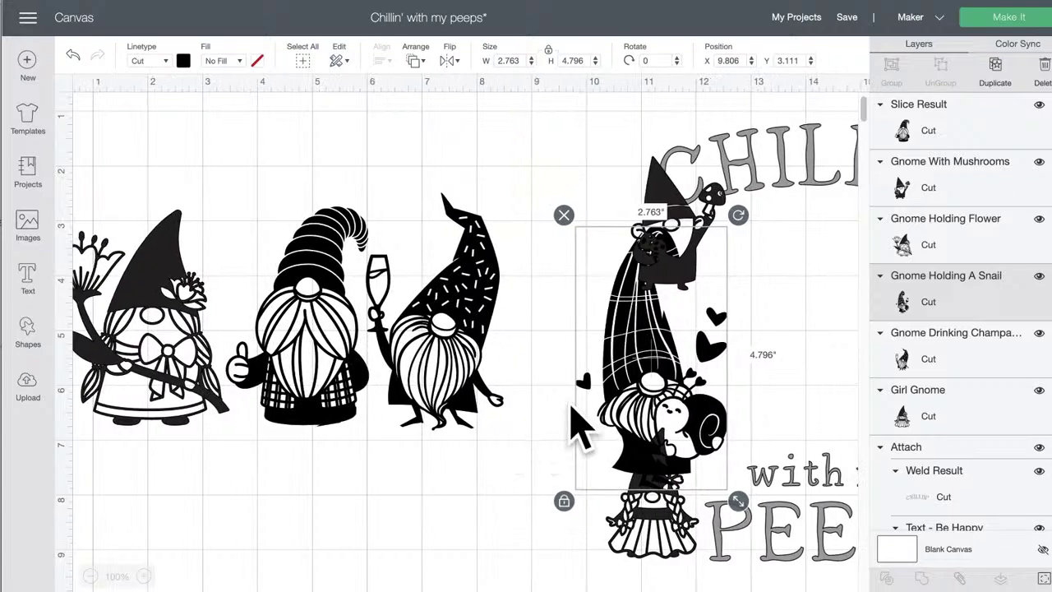
left_click_drag(683, 382, 599, 406)
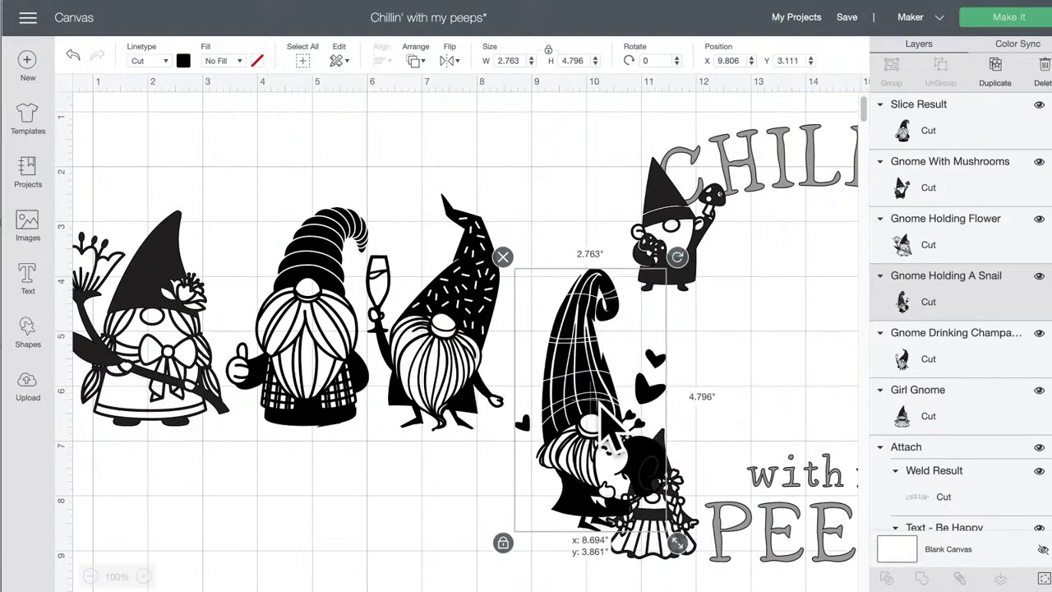
left_click(503, 257)
left_click_drag(676, 264, 599, 331)
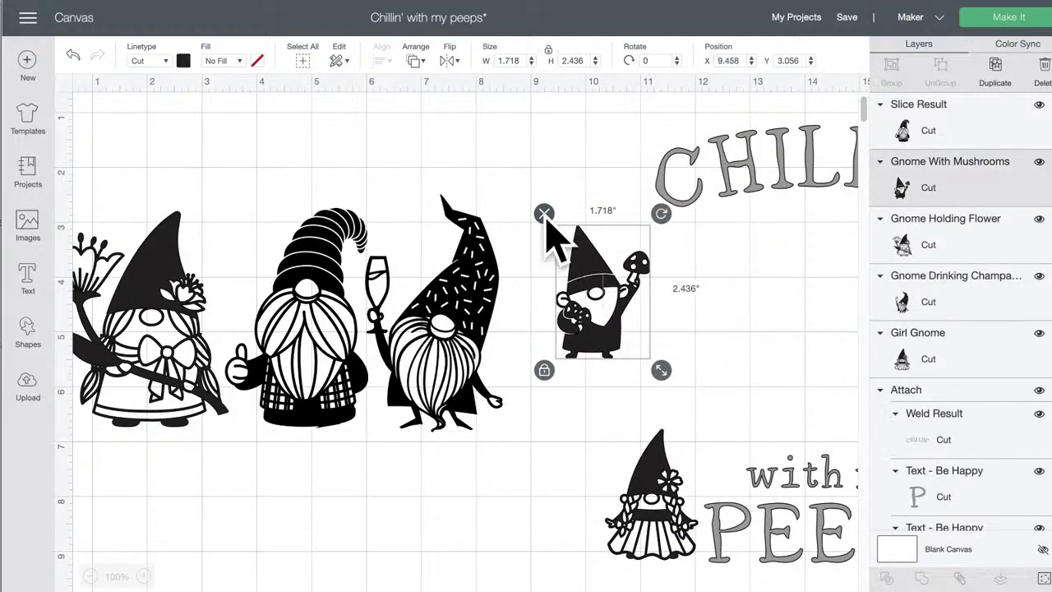
left_click(544, 214)
Step: Swap the flower-holding gnome out of the row and put the Girl Gnome in its place beside the Fall Gnome
left_click_drag(651, 491, 619, 440)
key("ctrl+z")
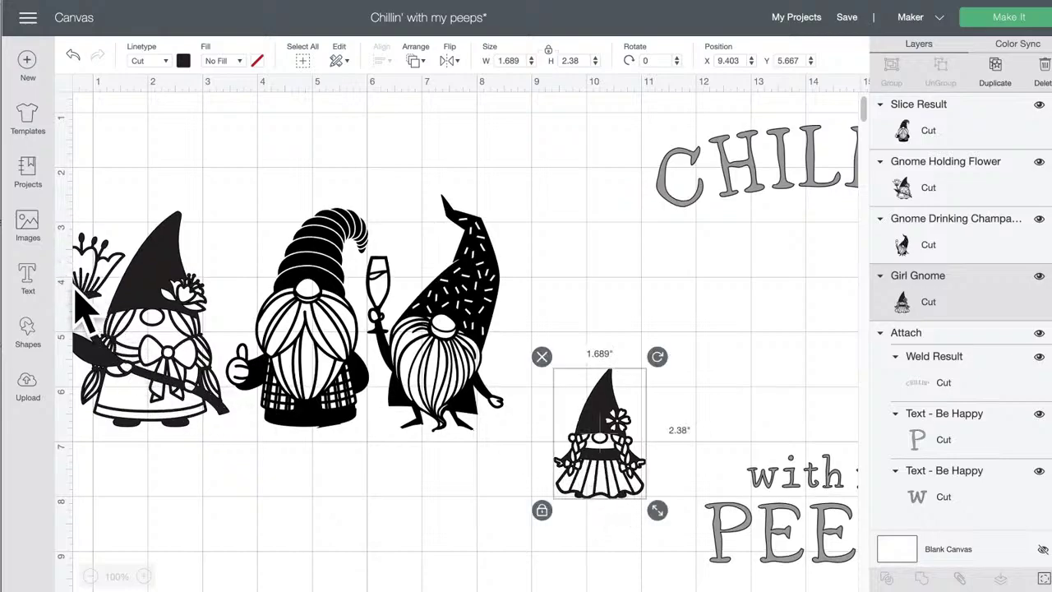
left_click(464, 448)
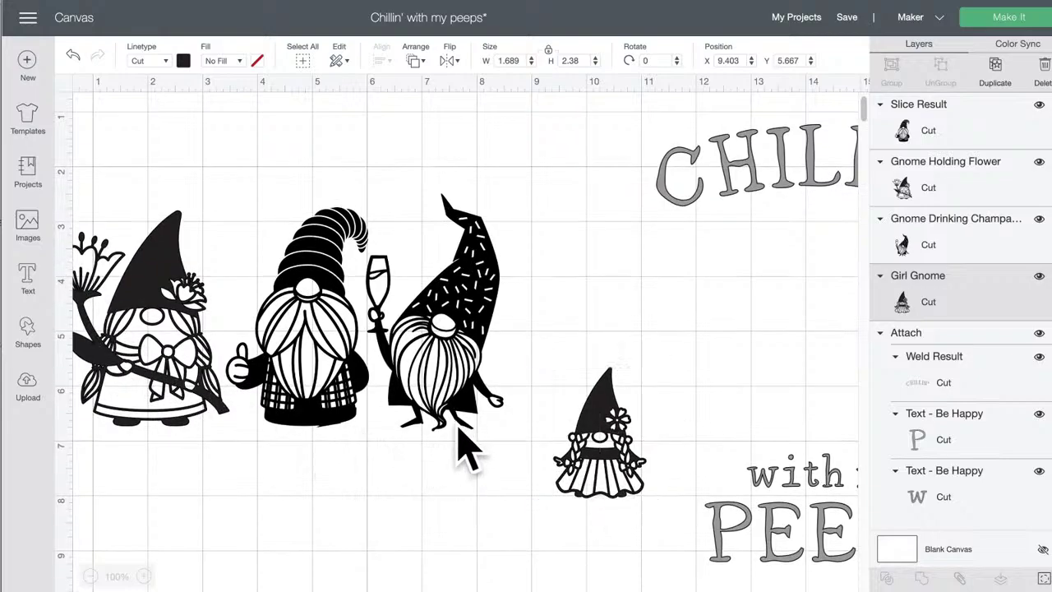
left_click_drag(140, 361, 745, 403)
left_click_drag(570, 463, 139, 340)
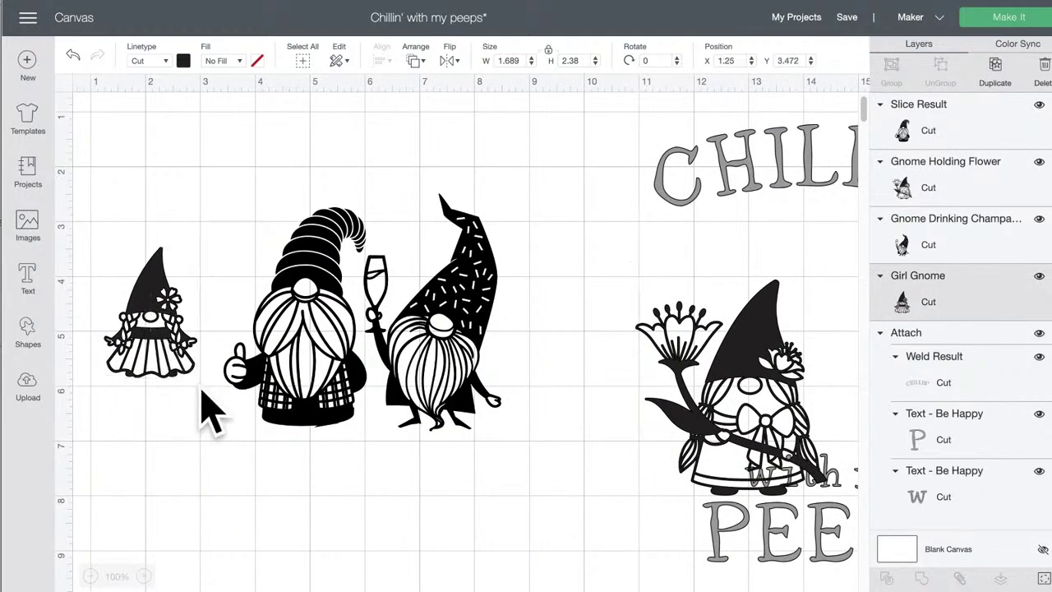
Step: Enlarge the Girl Gnome to about 2.6 × 3.7 inches and position it level with the Fall Gnome
left_click_drag(210, 393, 164, 404)
mouse_move(231, 448)
left_mouse_down()
mouse_move(247, 482)
mouse_move(229, 462)
mouse_move(238, 467)
left_mouse_up()
left_click_drag(164, 430, 136, 403)
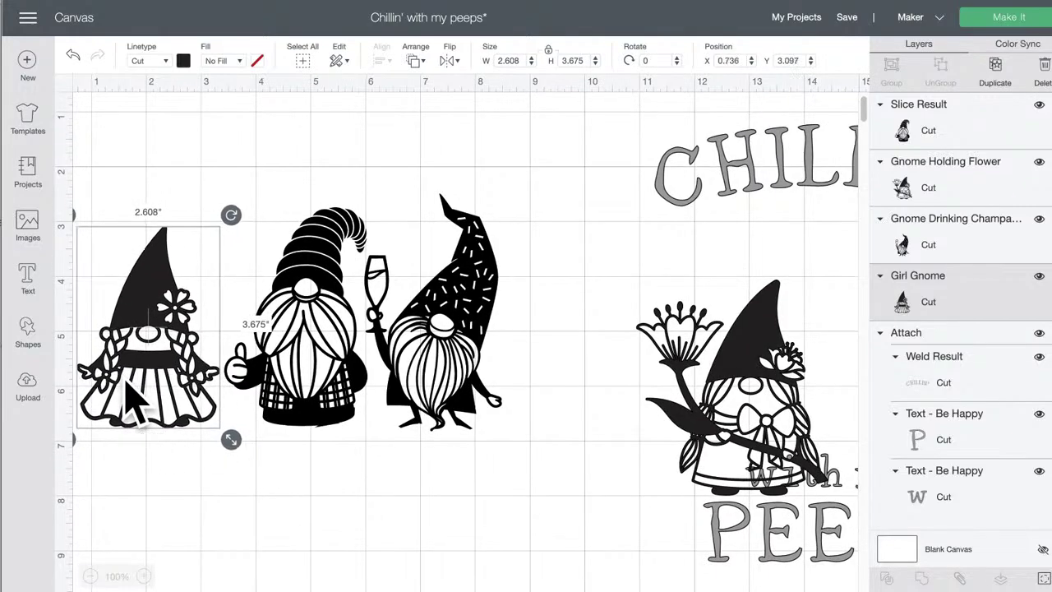
scroll(131, 401, "down", 1)
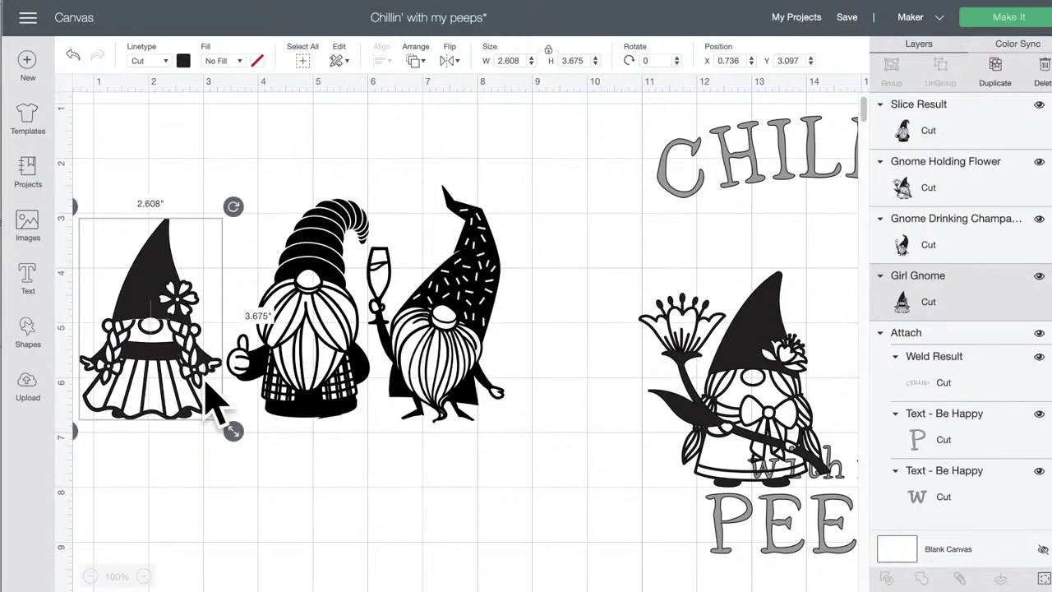
Step: Delete the unused flower-holding gnome and move the attached lettering so its lines sit above and below the three gnomes
left_click(611, 399)
left_click(727, 366)
left_click(612, 260)
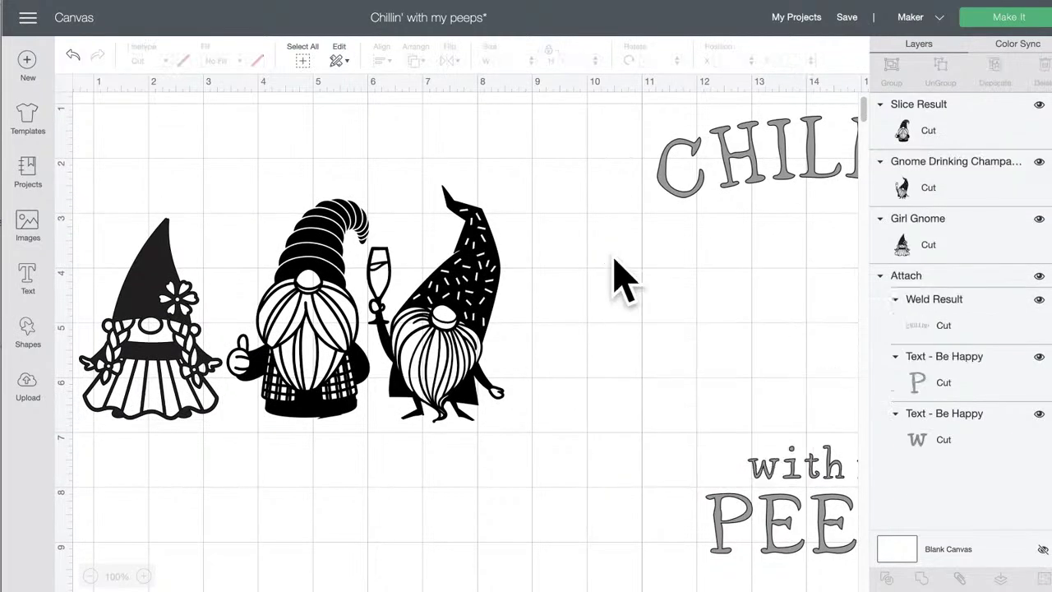
left_click_drag(775, 188, 294, 174)
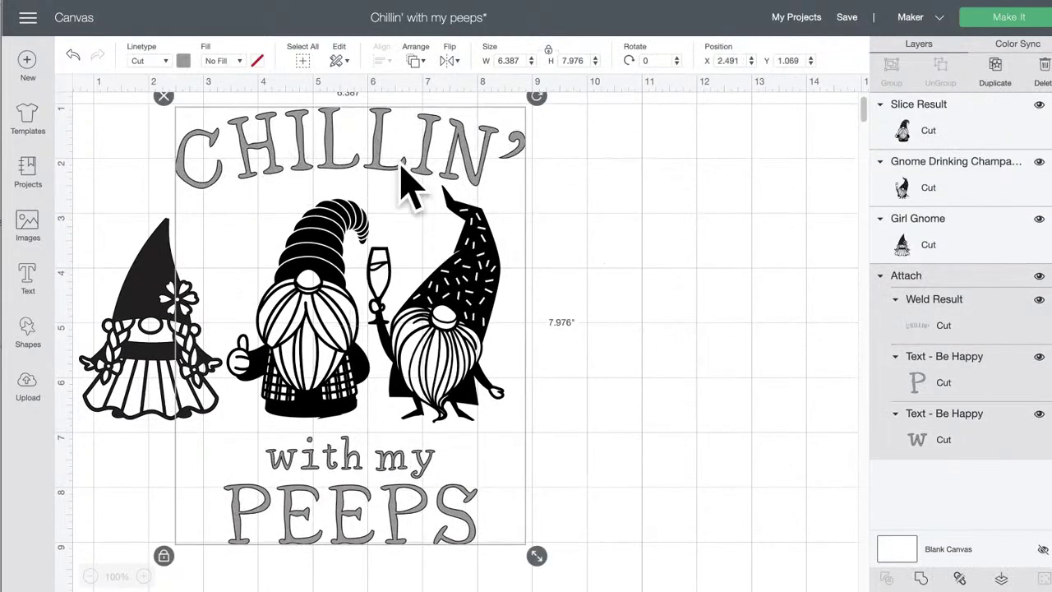
left_click_drag(499, 153, 417, 150)
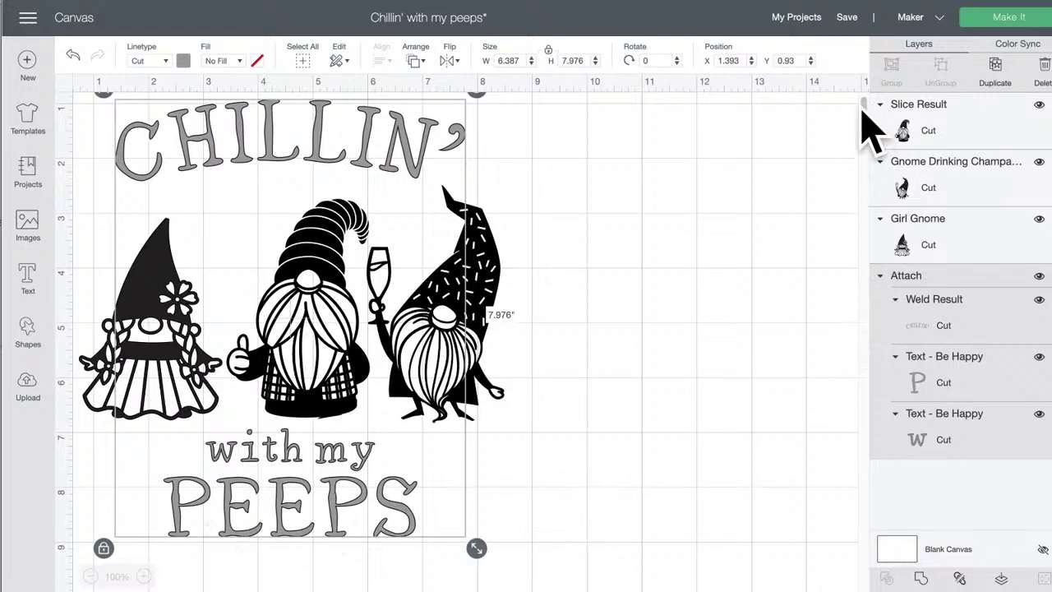
Step: Save the design as a new project named "Chillin' with my Ghomies"
left_click(850, 18)
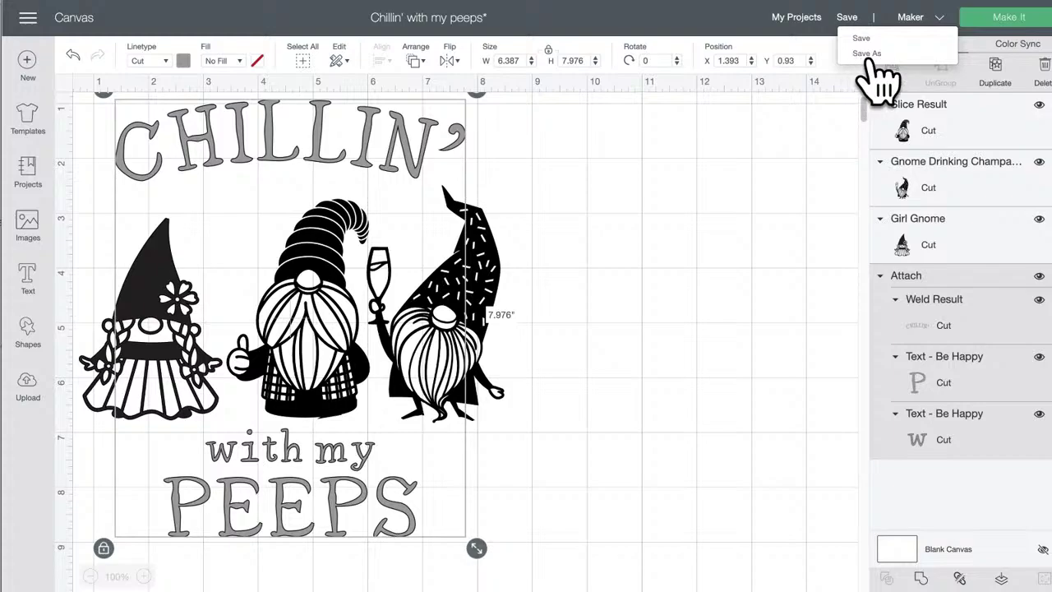
left_click(868, 54)
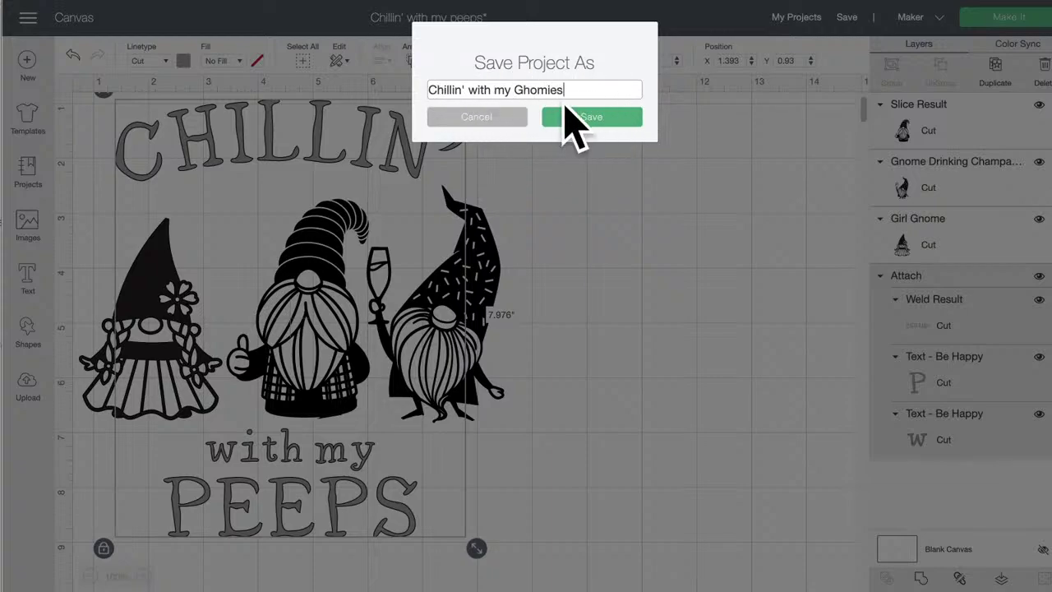
left_click(596, 119)
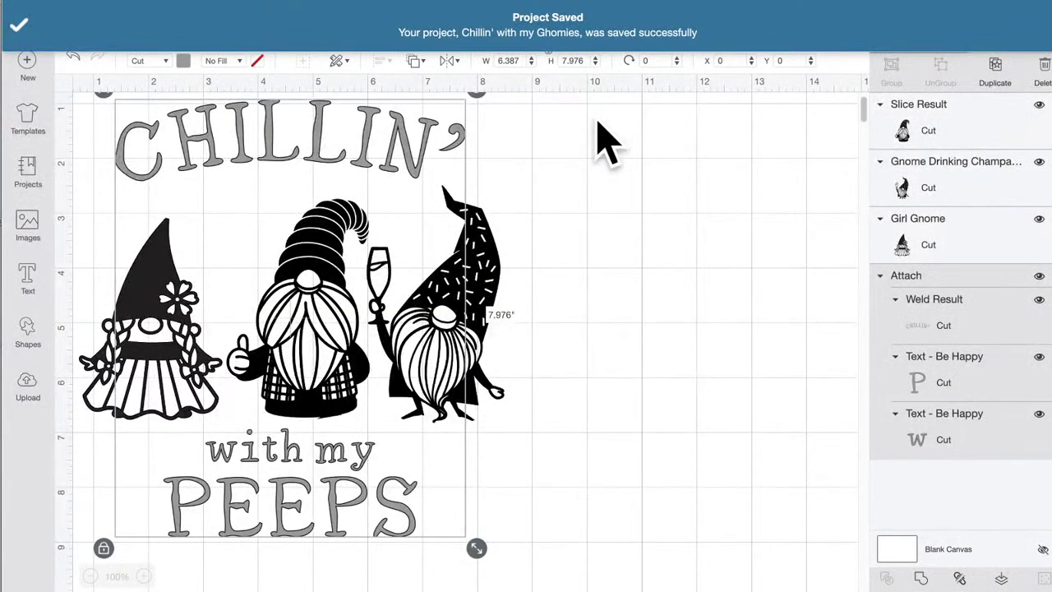
left_click(617, 257)
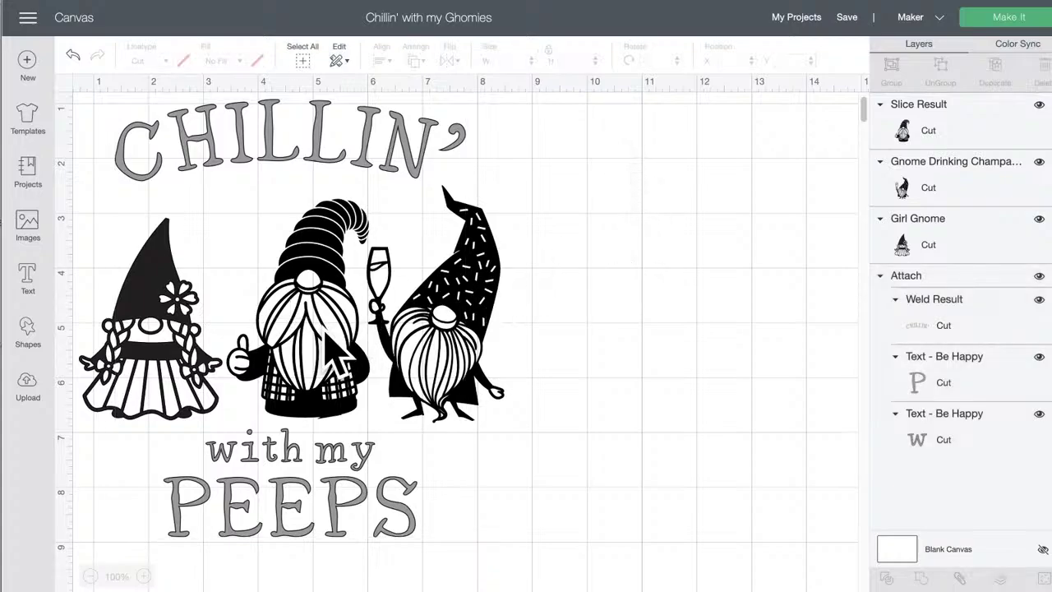
Step: Swap the Fall Gnome and Girl Gnome so the Girl Gnome stands in the middle, and even out the spacing
left_click_drag(183, 349, 139, 341)
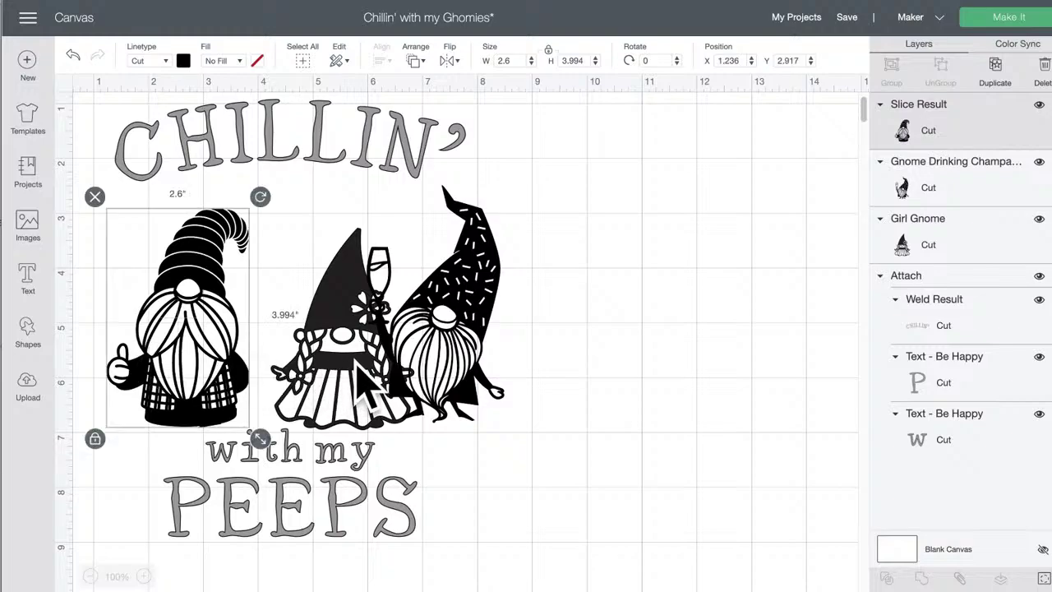
left_click_drag(357, 362, 327, 360)
left_click_drag(201, 349, 183, 345)
mouse_move(323, 360)
left_mouse_down()
mouse_move(309, 363)
mouse_move(322, 368)
left_mouse_up()
left_click_drag(444, 353, 444, 360)
Step: Select the gnomes together with the lettering and align them all along their bottom edges
left_click_drag(692, 316, 132, 348)
left_click(380, 58)
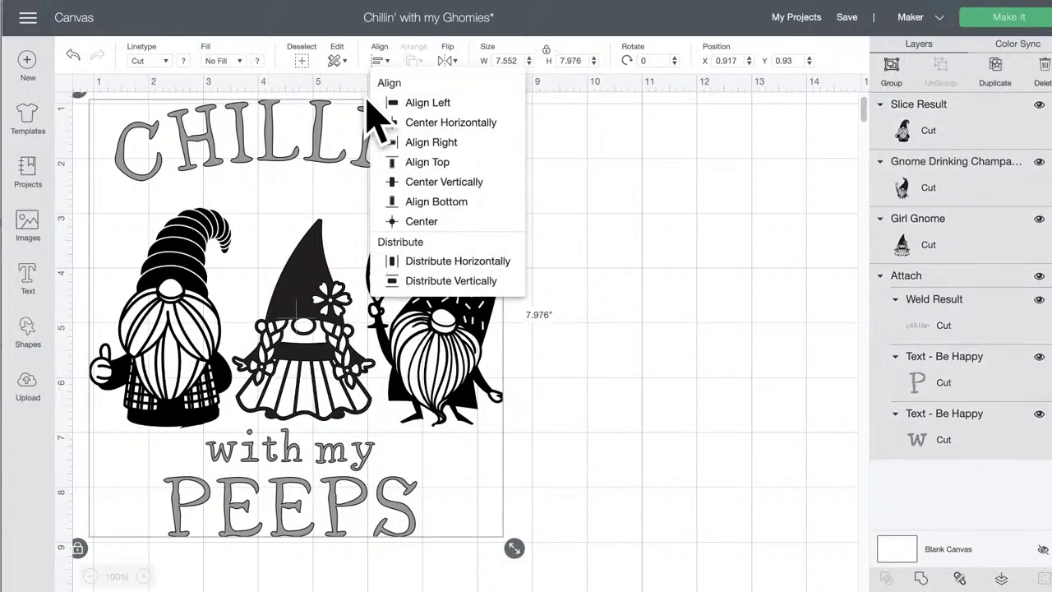
left_click(439, 202)
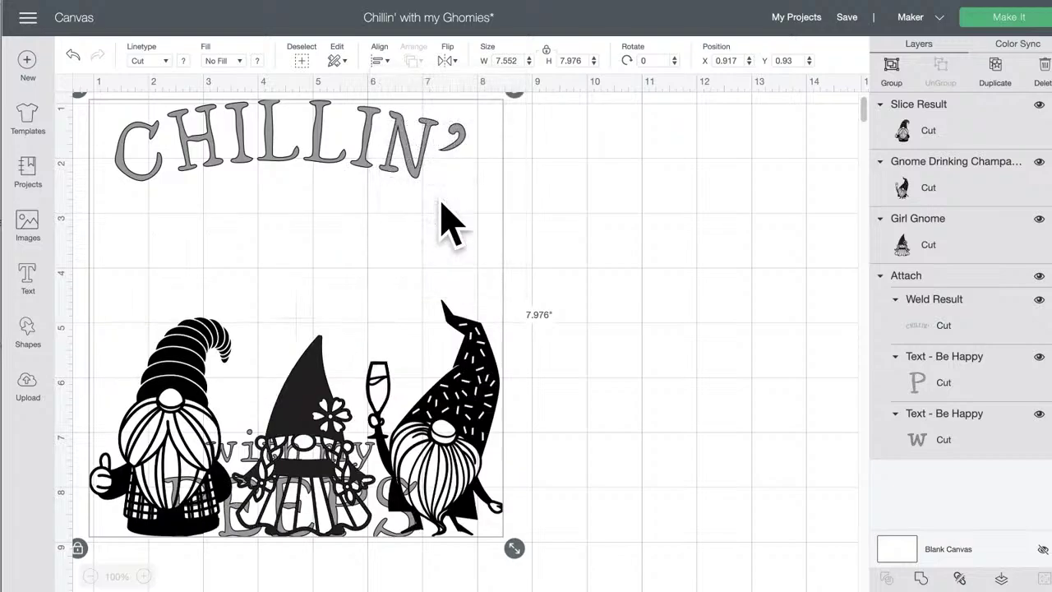
left_click(539, 227)
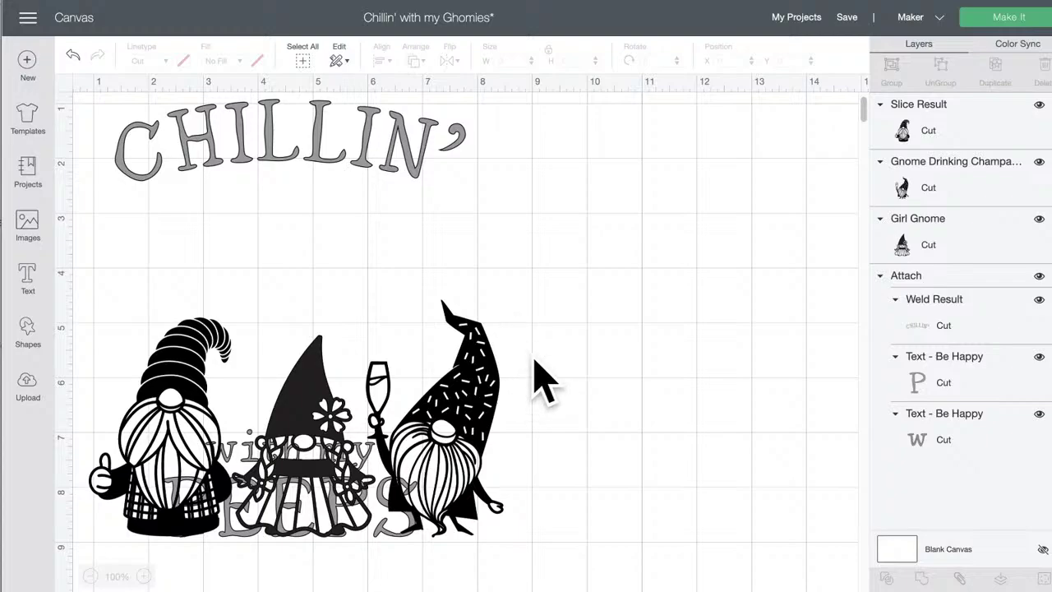
Step: Move the attached lettering clear of the gnomes, and shift the three gnomes up together
left_click_drag(516, 360, 152, 352)
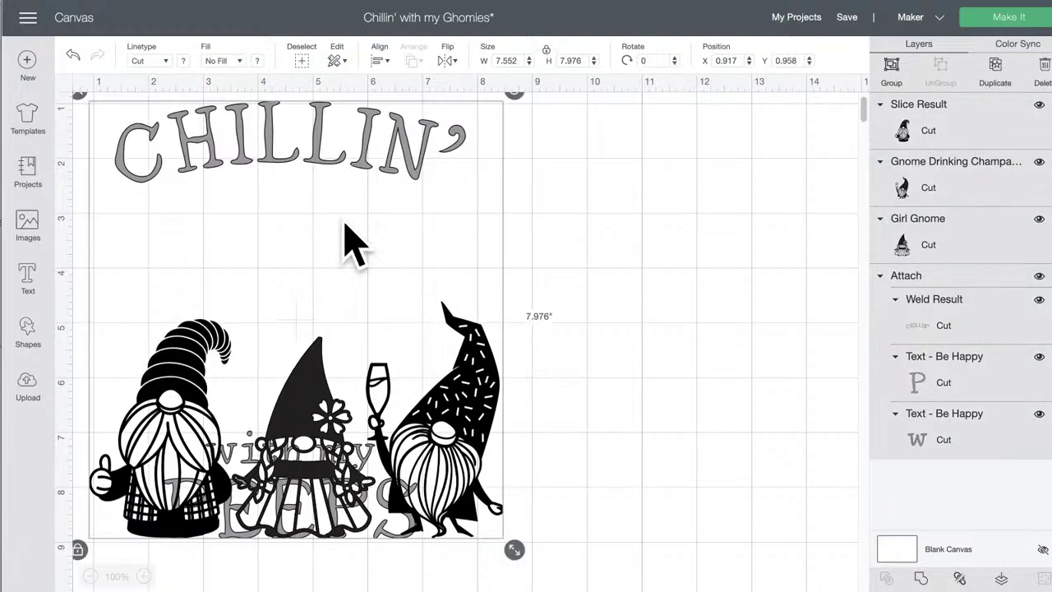
left_click(640, 185)
left_click_drag(246, 153, 811, 146)
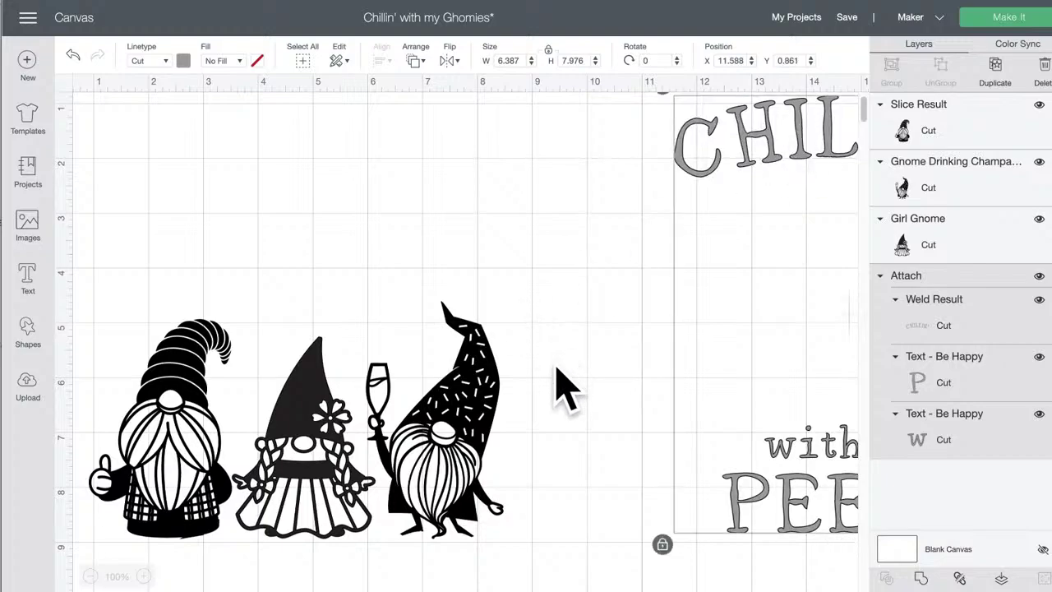
left_click(539, 428)
left_click_drag(539, 427, 164, 361)
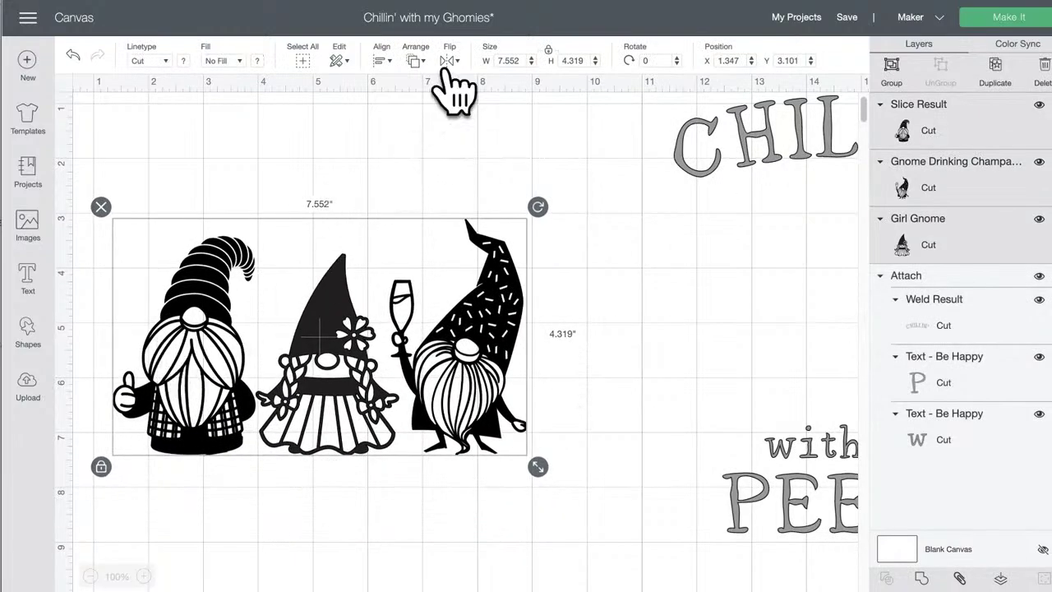
Step: Distribute the three gnomes horizontally and nudge the Girl Gnome slightly toward the champagne gnome
left_click(380, 61)
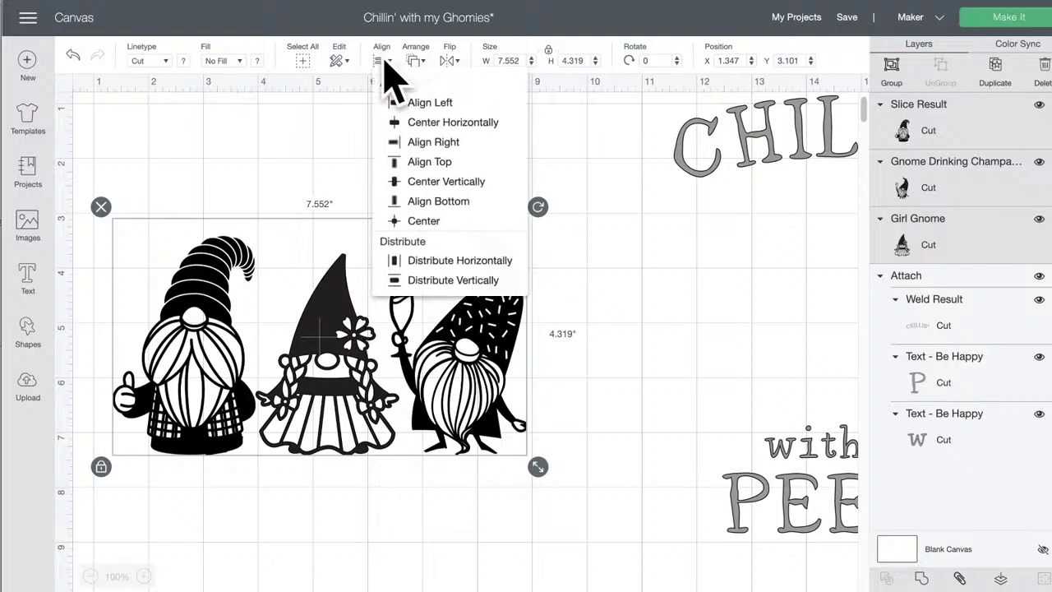
left_click(428, 260)
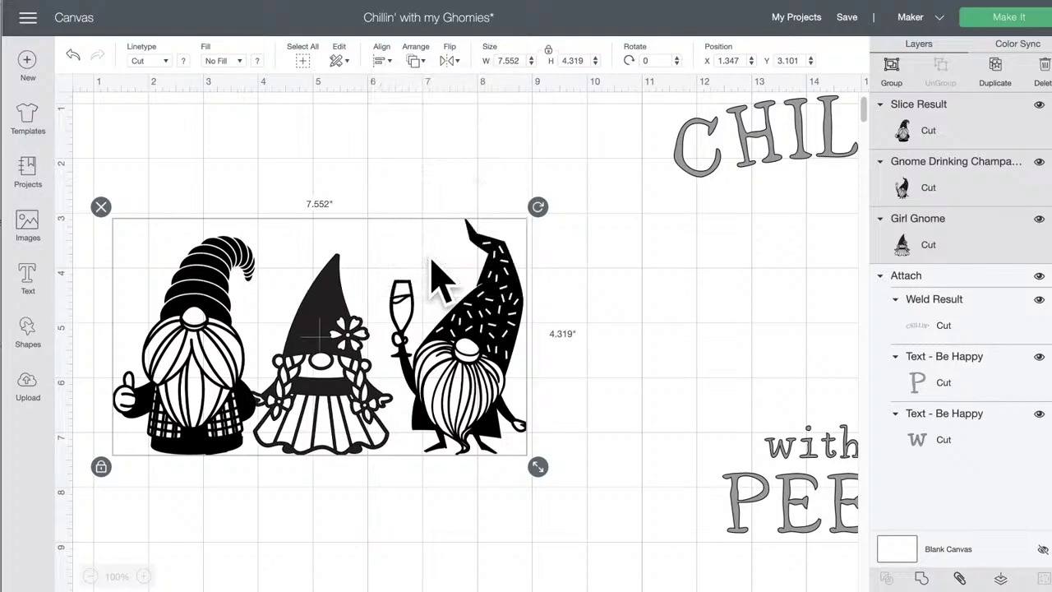
left_click(411, 206)
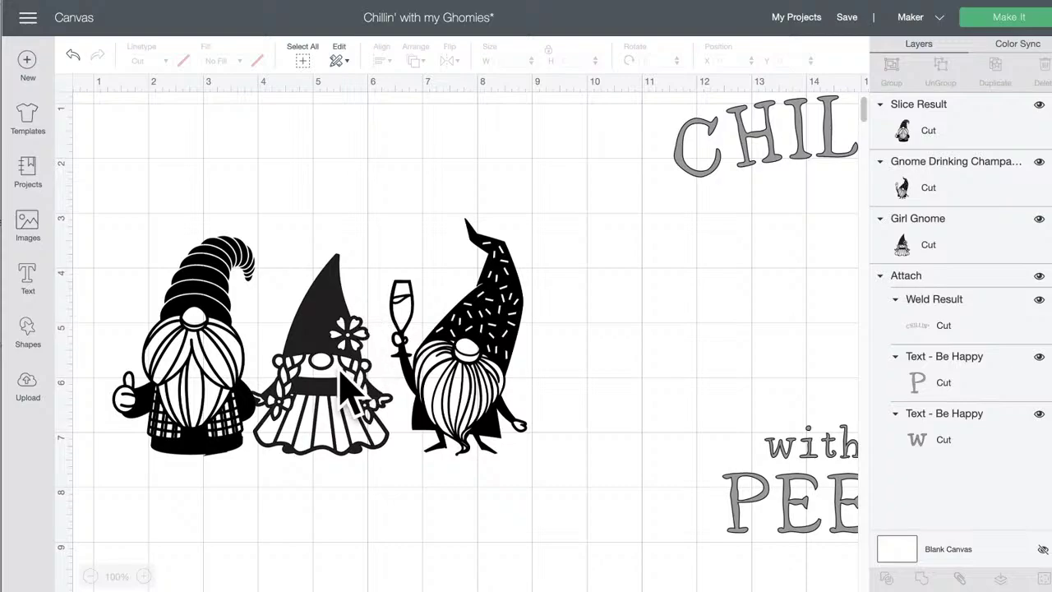
left_click_drag(340, 371, 352, 375)
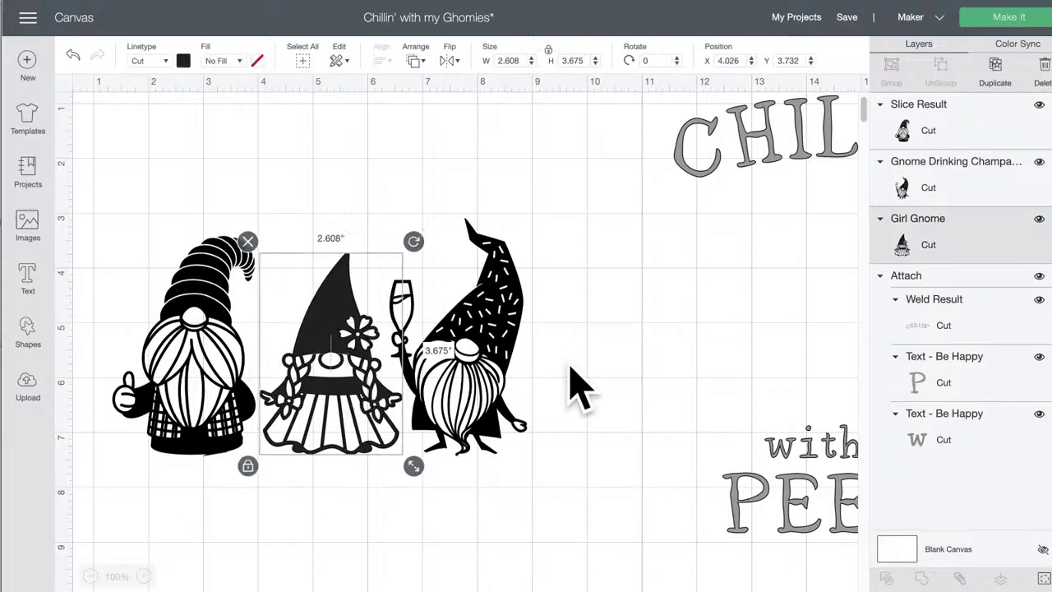
Step: Select all three gnomes and attach them to each other as one unit
left_click(589, 363)
left_click_drag(588, 363, 163, 368)
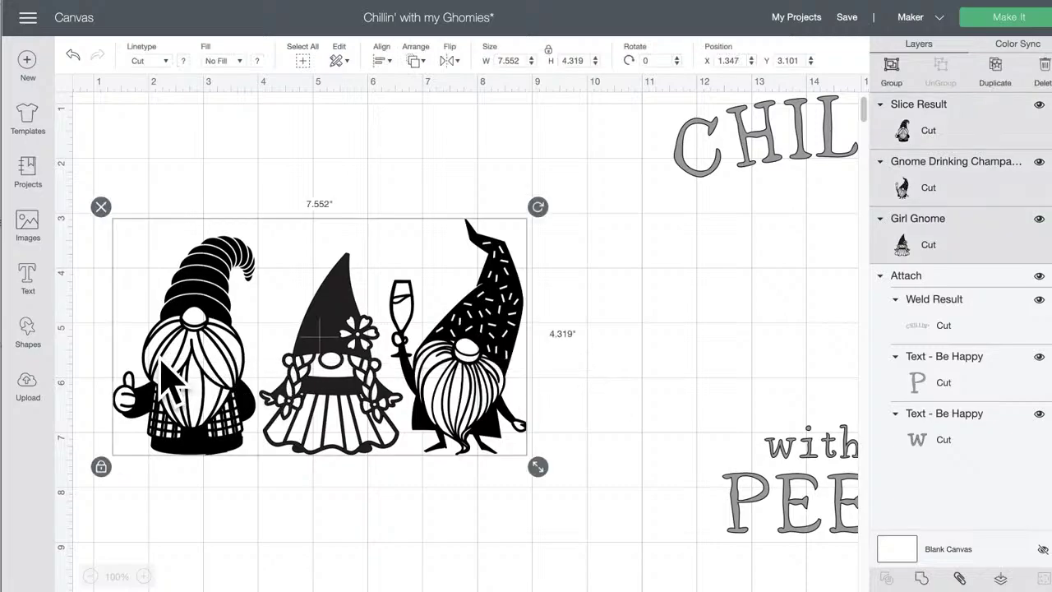
left_click(959, 579)
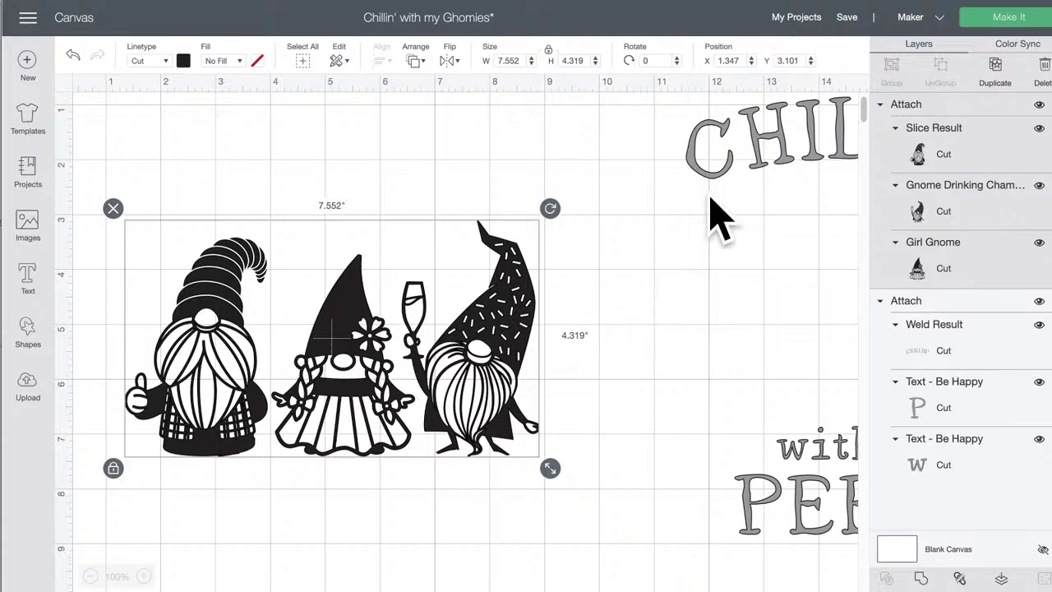
Step: Recolor the three attached gnomes to the same grey material color as the lettering
left_click(184, 62)
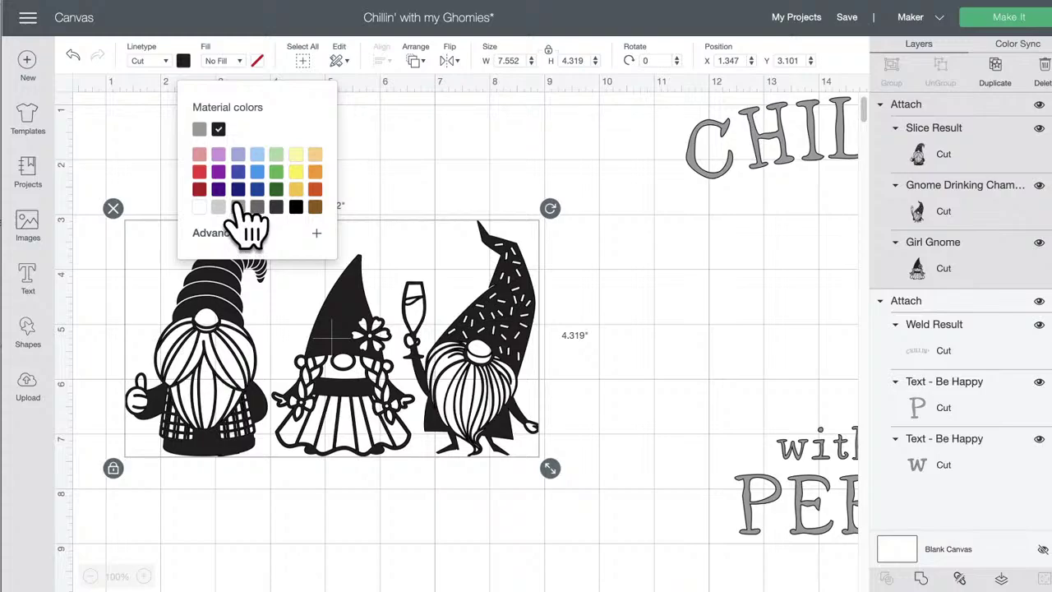
left_click(199, 130)
left_click(470, 140)
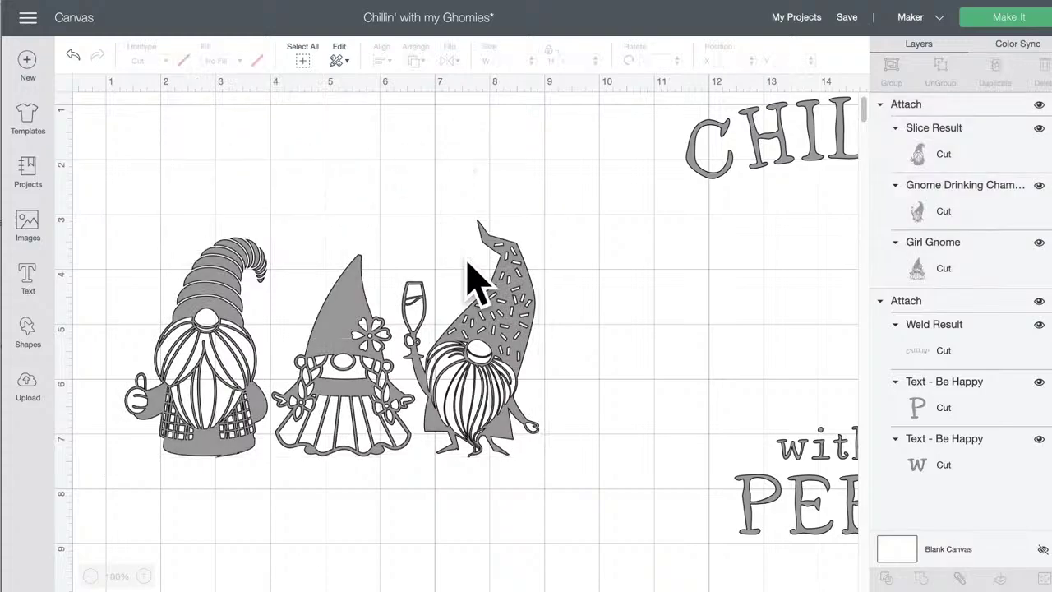
Step: Move the attached lettering slightly down and closer to the gnomes, and detach it into separate pieces
left_click_drag(794, 161, 660, 230)
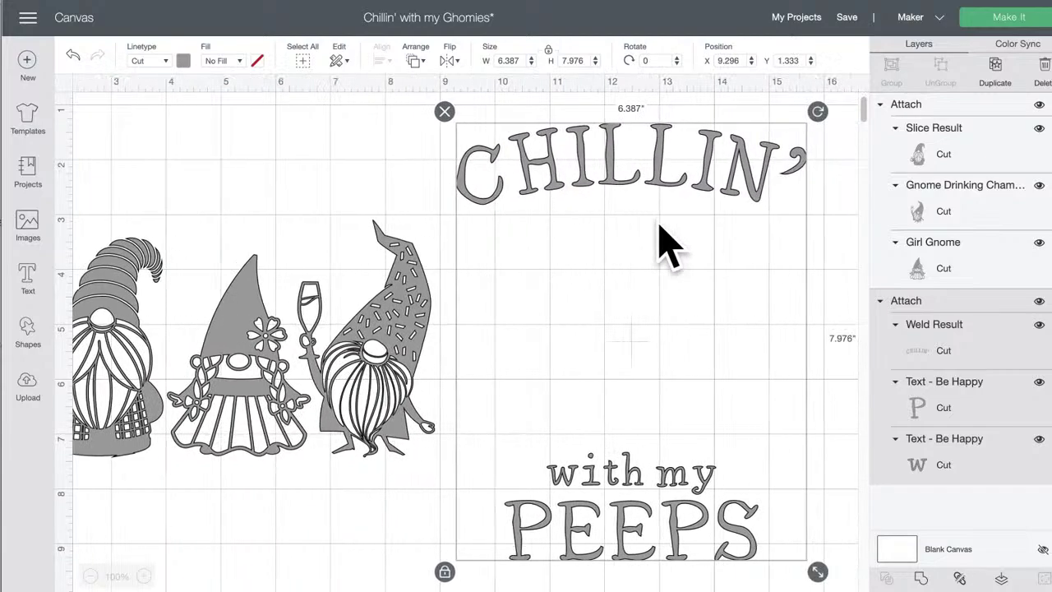
scroll(666, 243, "right", 5)
left_click(960, 578)
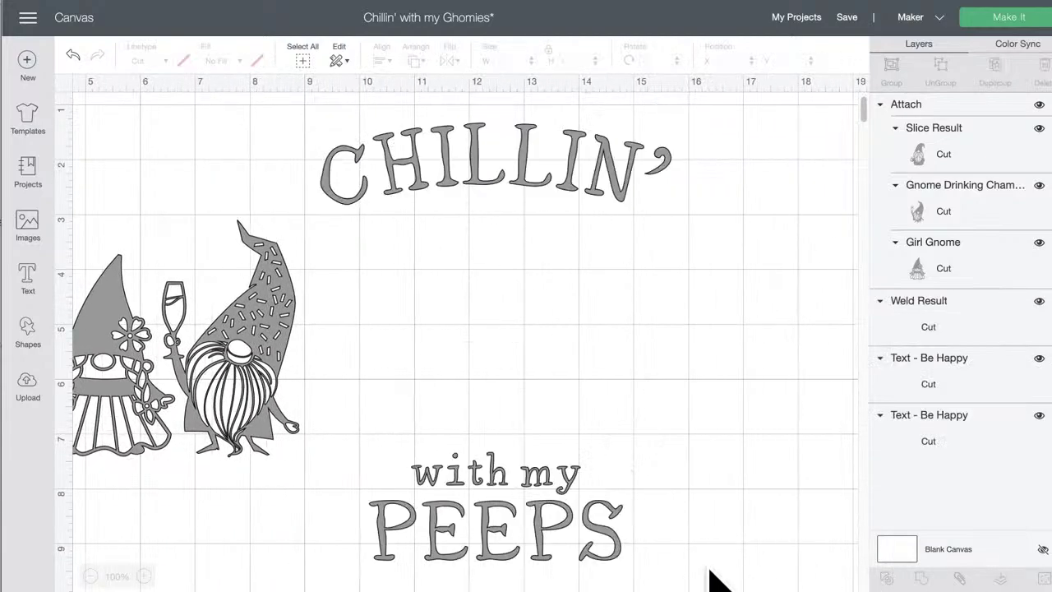
Step: Replace the word PEEPS with GNOMIES in the bottom text line
double_click(493, 538)
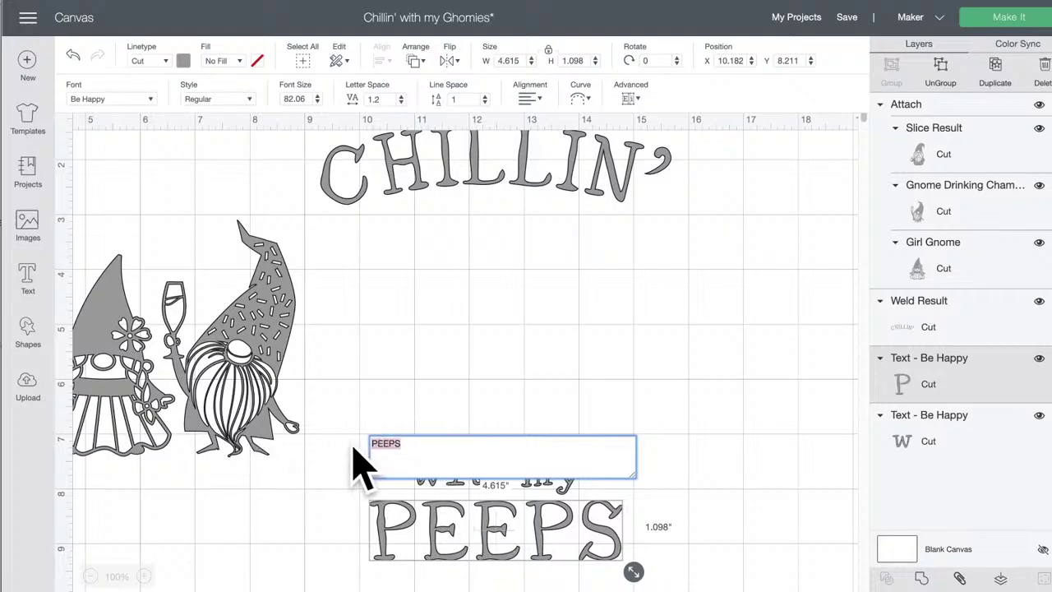
type("G")
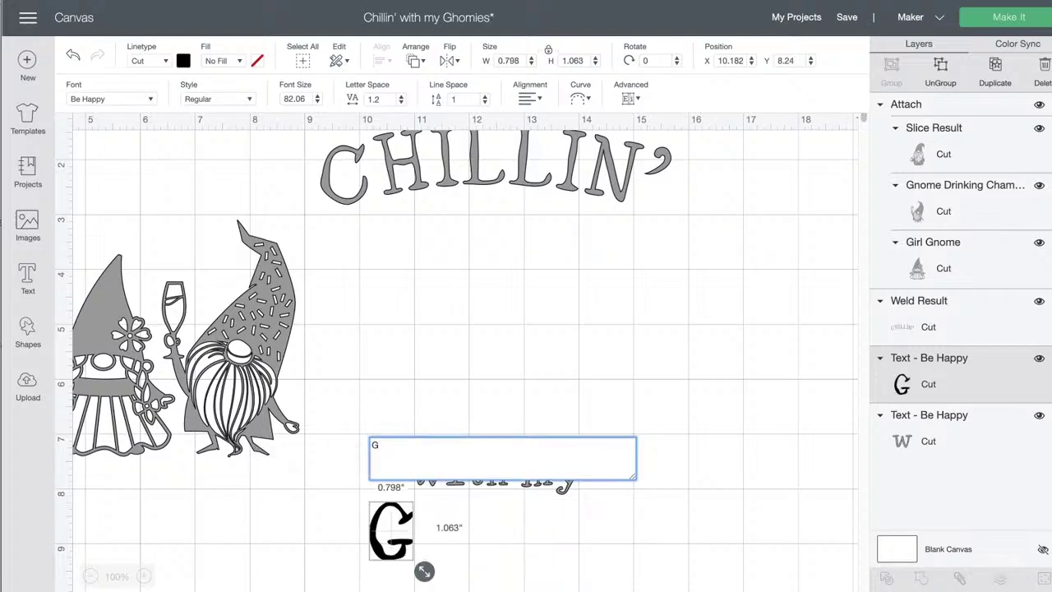
type("NOMIES")
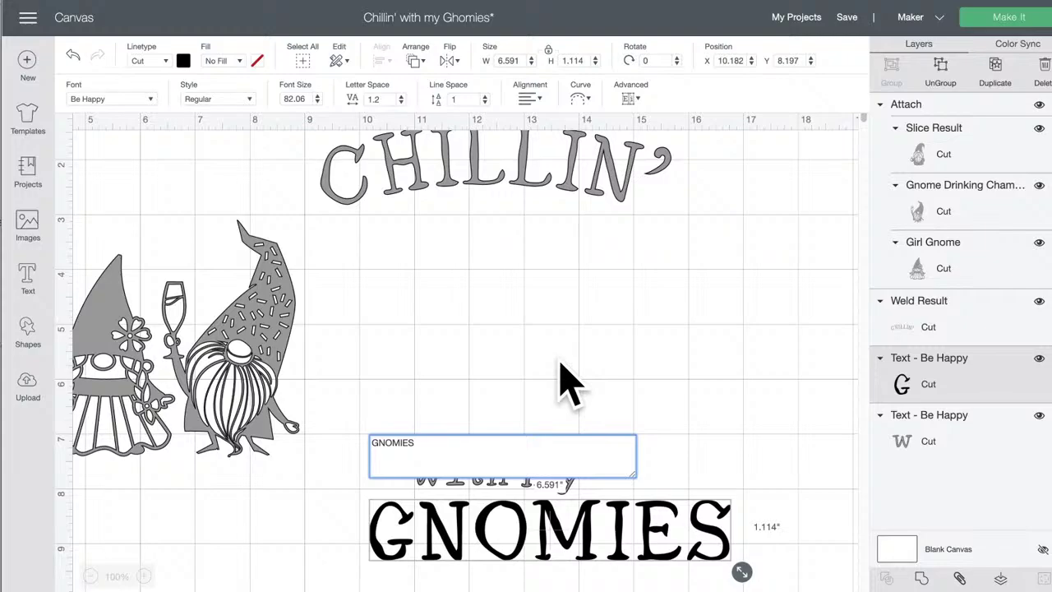
left_click(702, 427)
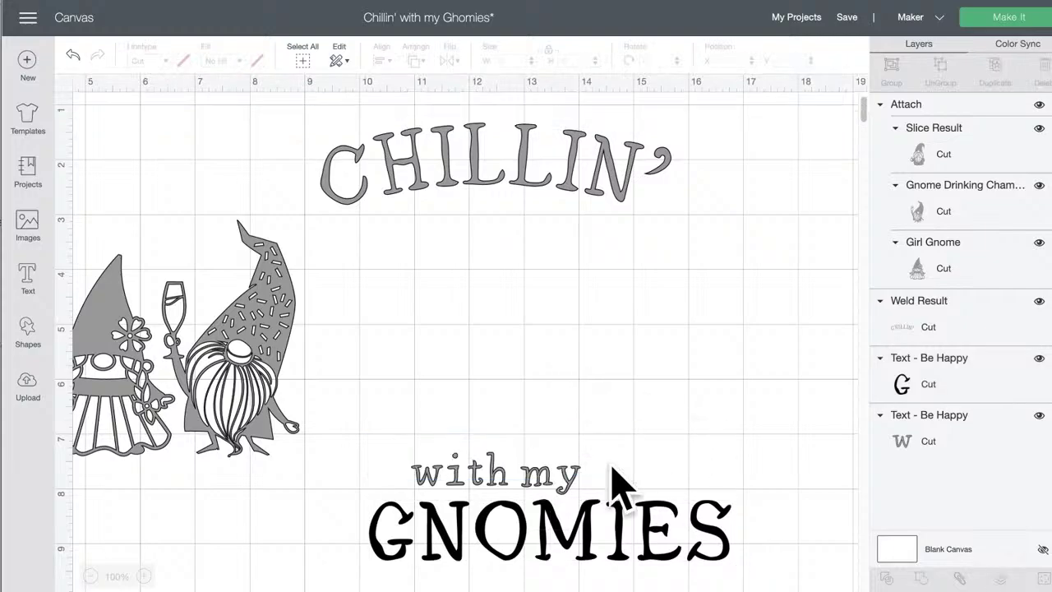
double_click(497, 532)
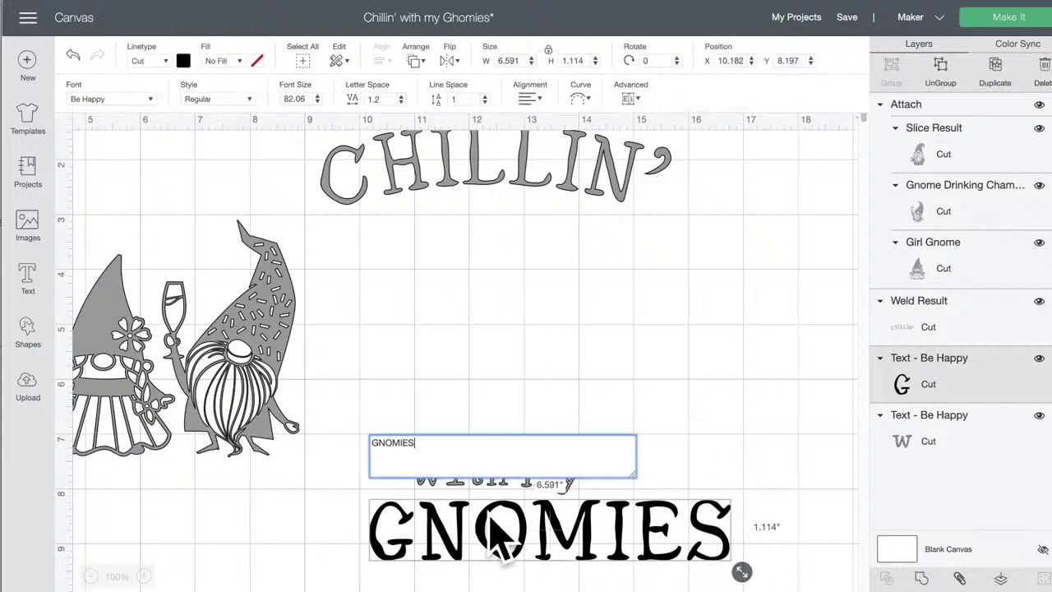
left_click(134, 99)
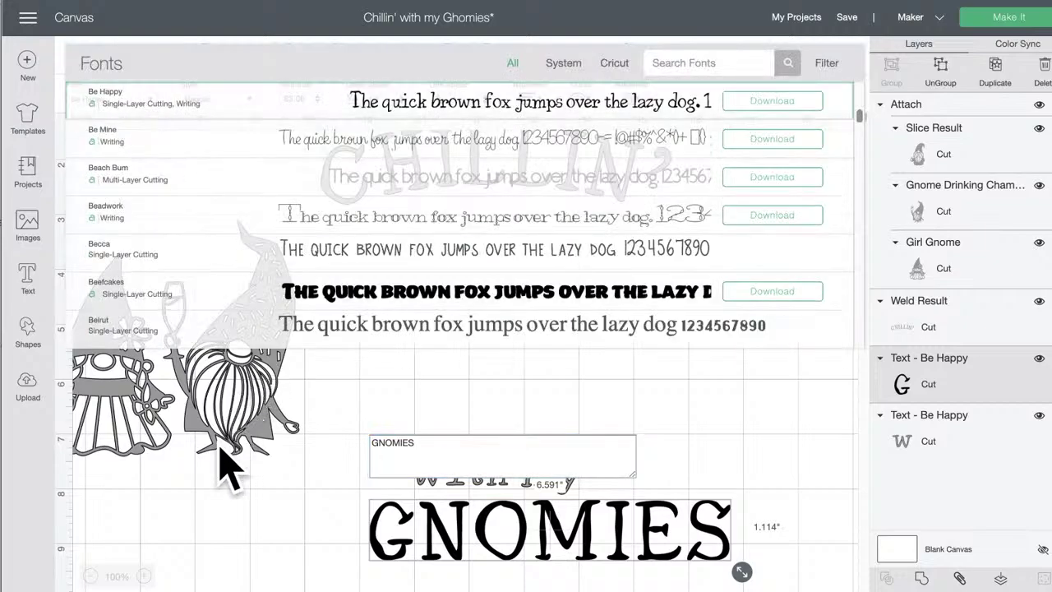
left_click(238, 505)
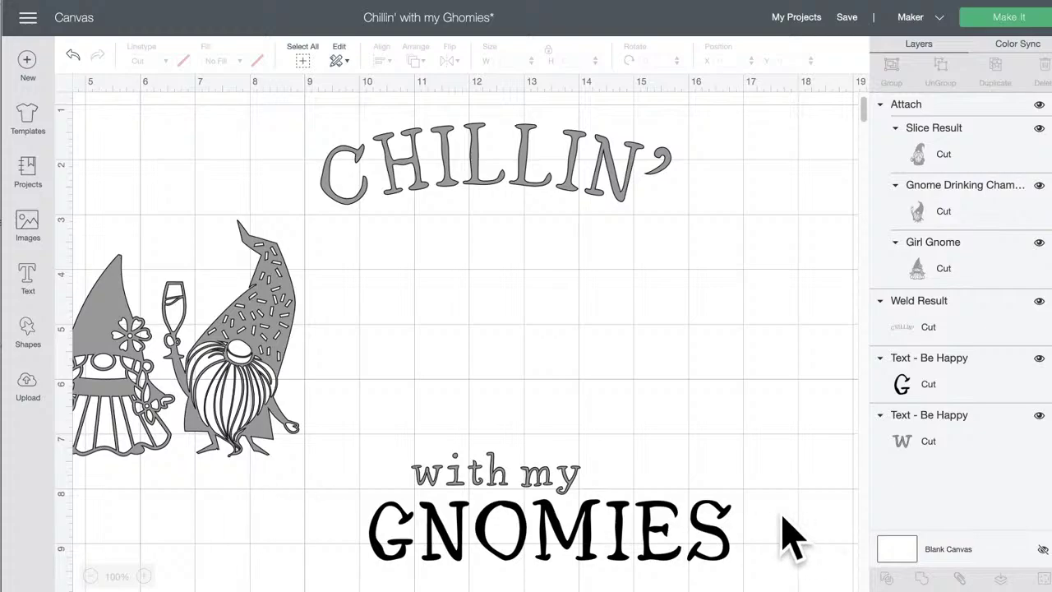
Step: Center CHILLIN', with my and GNOMIES horizontally on each other and attach them as one unit
left_click_drag(704, 545, 664, 541)
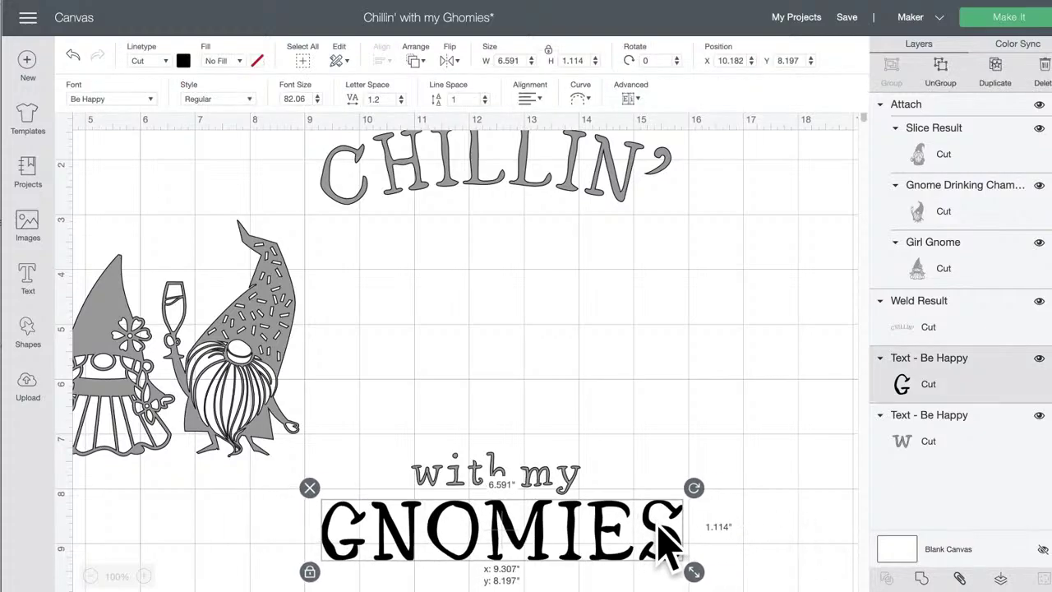
left_click_drag(737, 546, 351, 161)
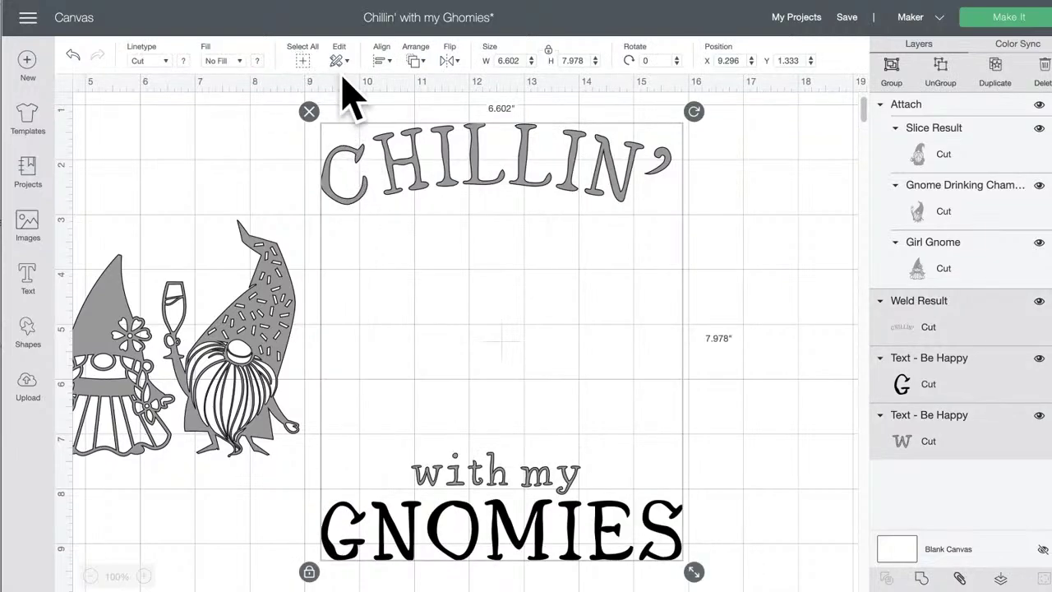
left_click(382, 61)
left_click(469, 123)
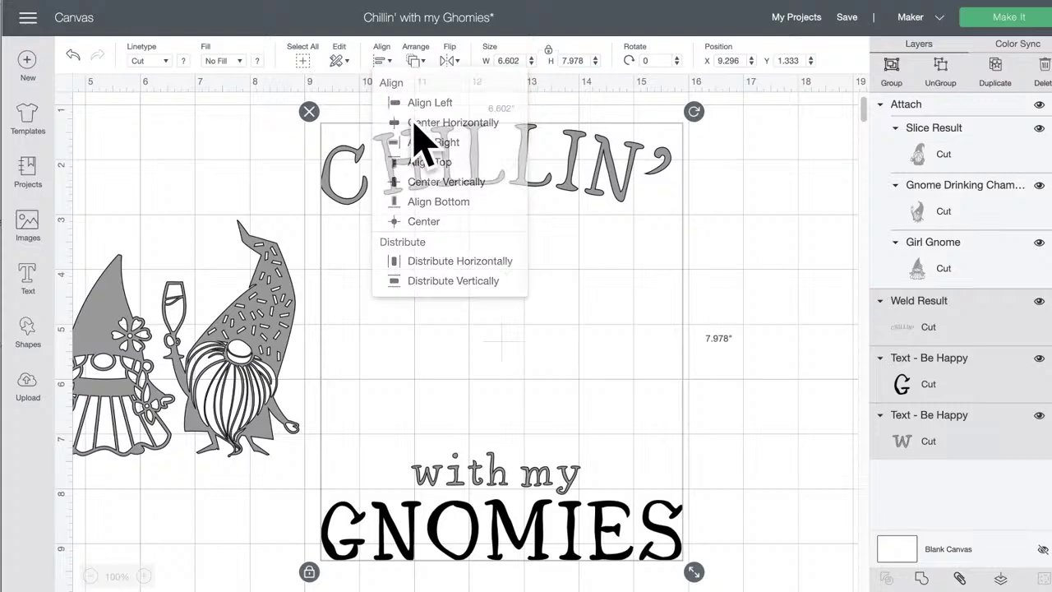
left_click(960, 578)
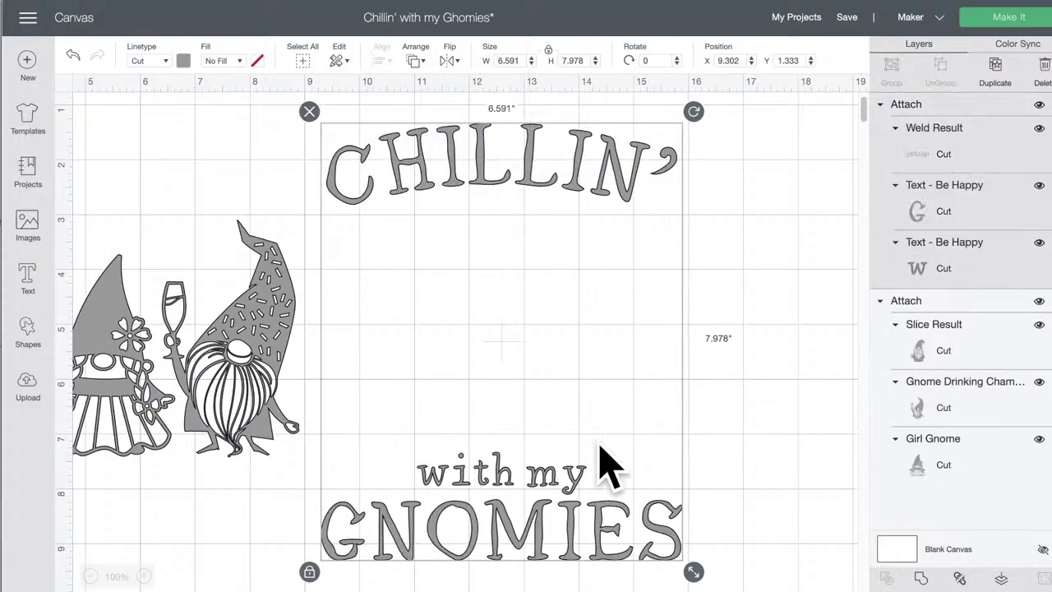
Step: Move the attached lettering over the gnomes so it frames them, and center both units horizontally
left_click_drag(592, 526, 270, 533)
scroll(444, 460, "left", 5)
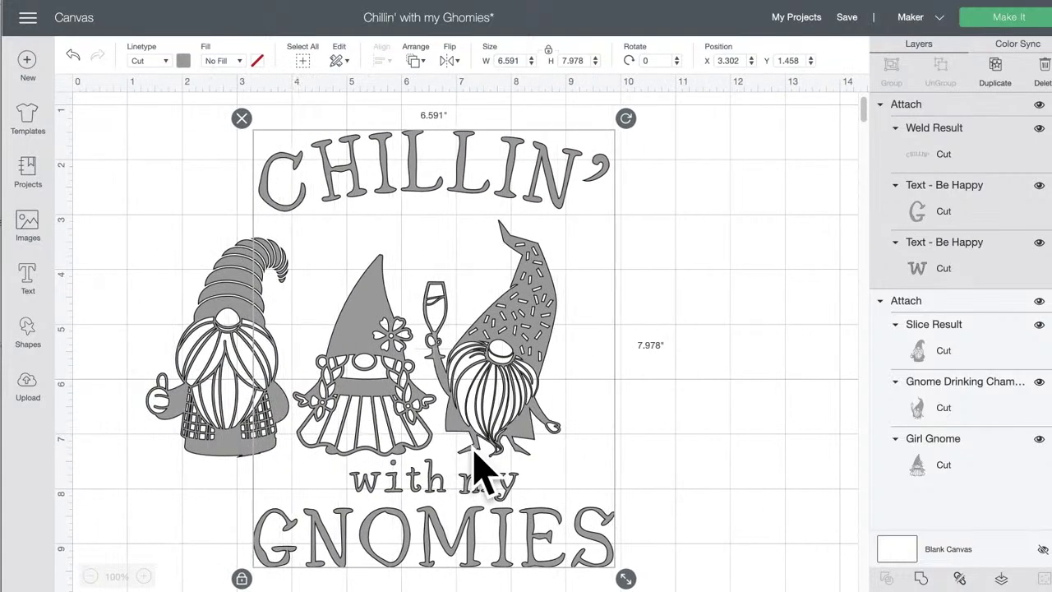
left_click_drag(476, 540, 422, 540)
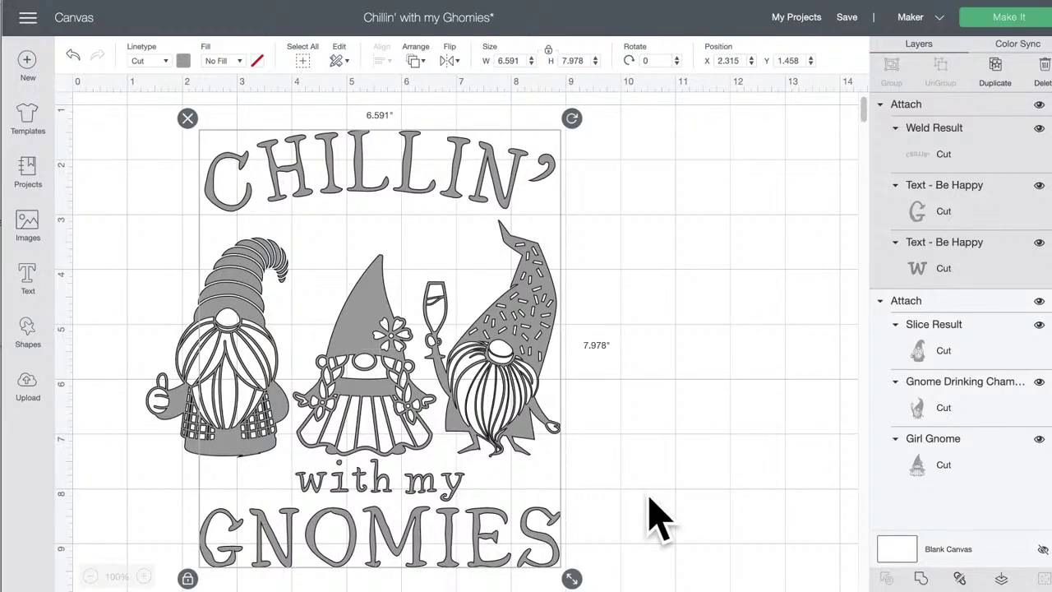
left_click_drag(686, 546, 261, 288)
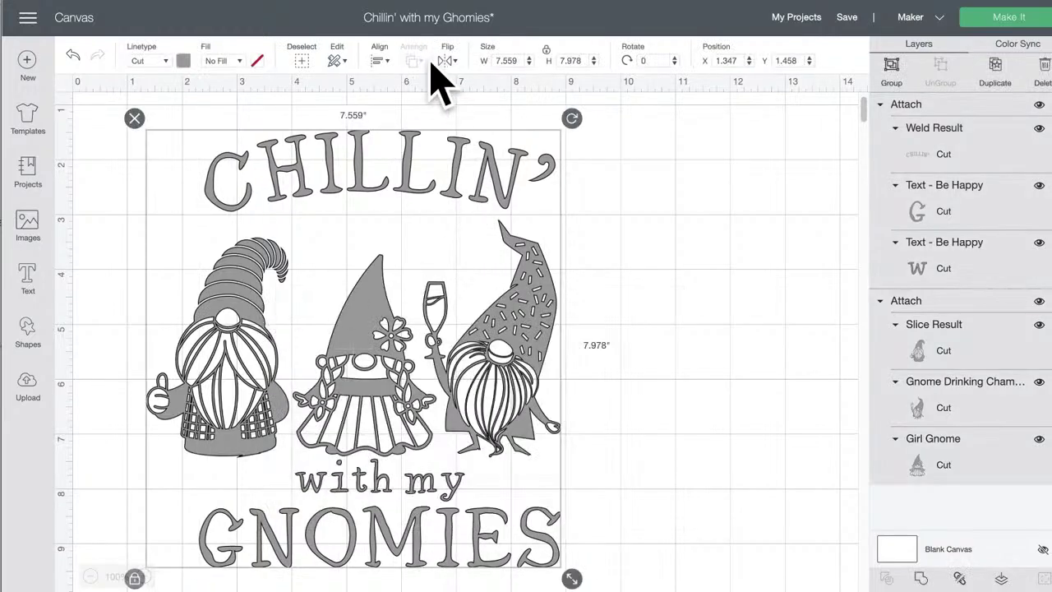
left_click(380, 61)
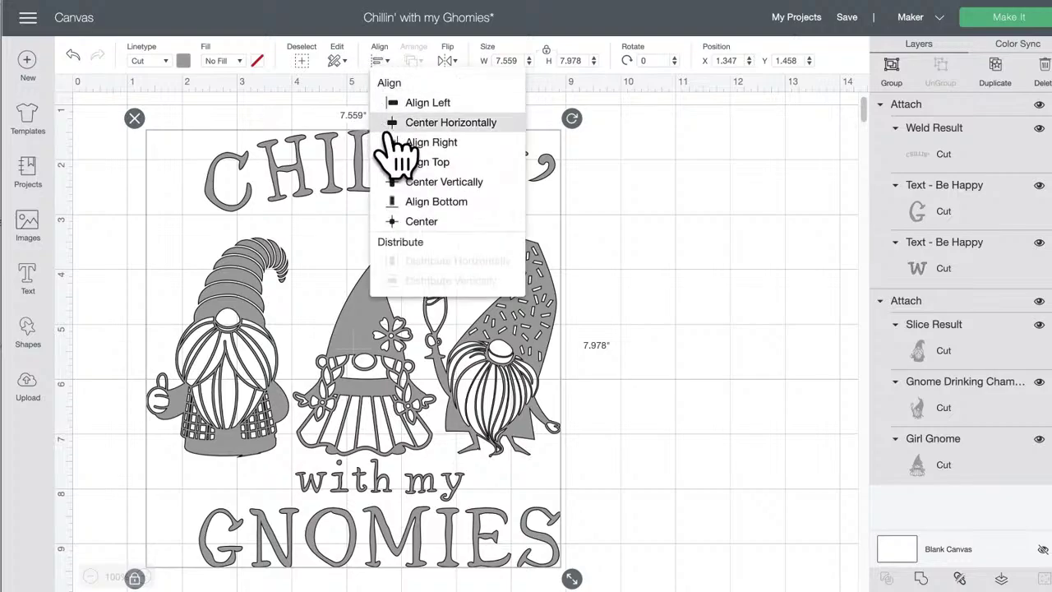
left_click(438, 122)
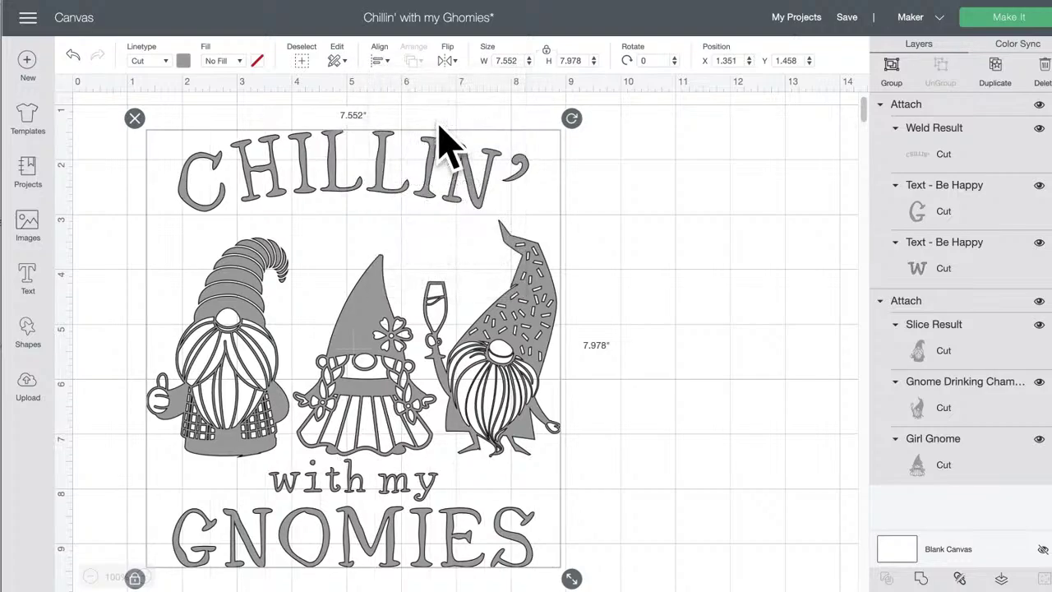
Step: Detach the three gnomes from each other and save the project
left_click(961, 579)
left_click(539, 333)
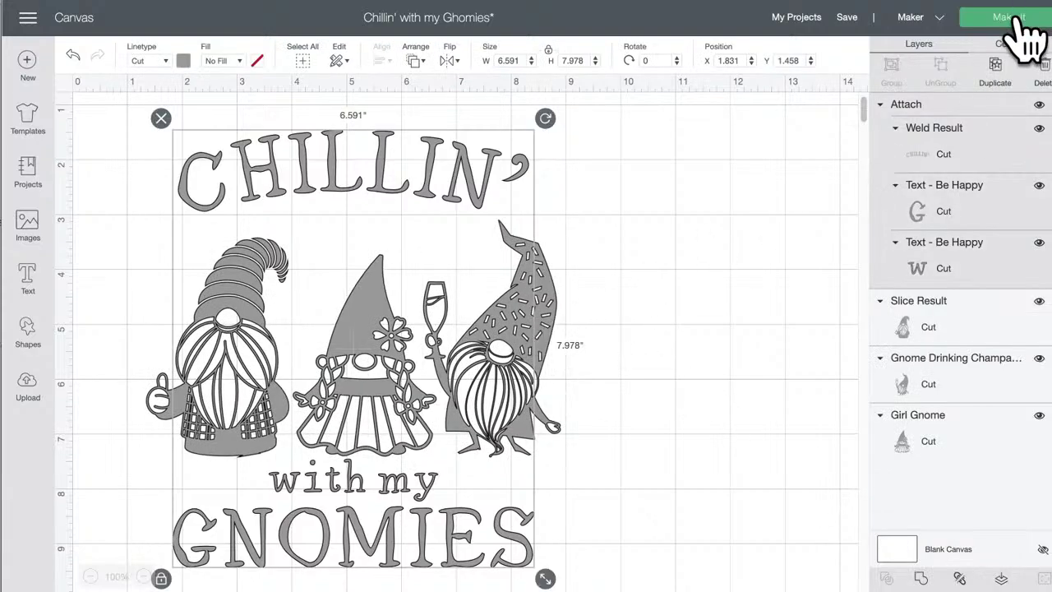
mouse_move(844, 16)
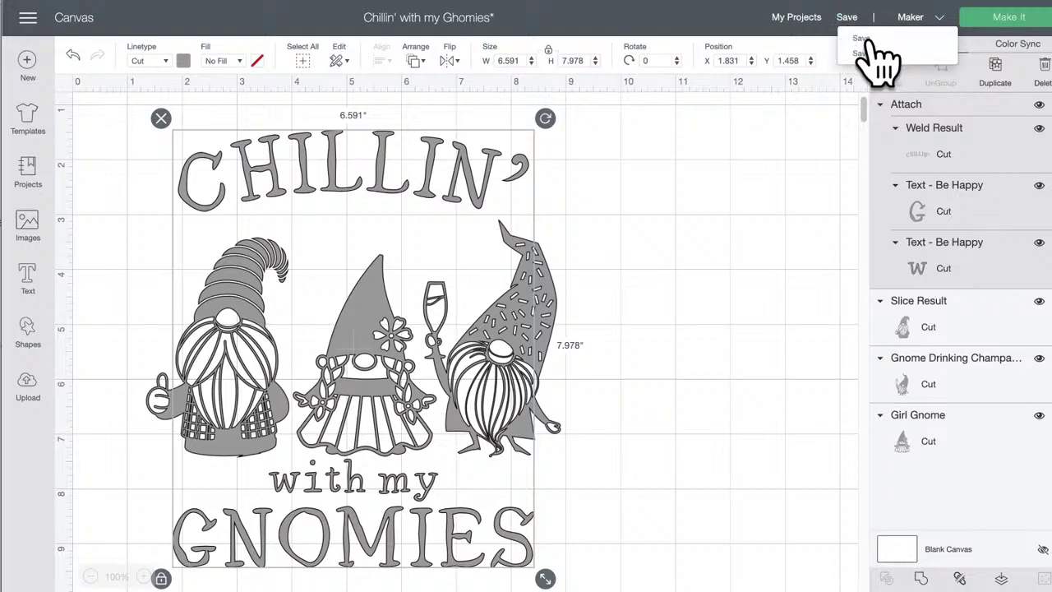
left_click(869, 41)
Step: Preview how the separate gnomes and the lettering are laid out on the cutting mat, and return to the canvas
left_click(999, 18)
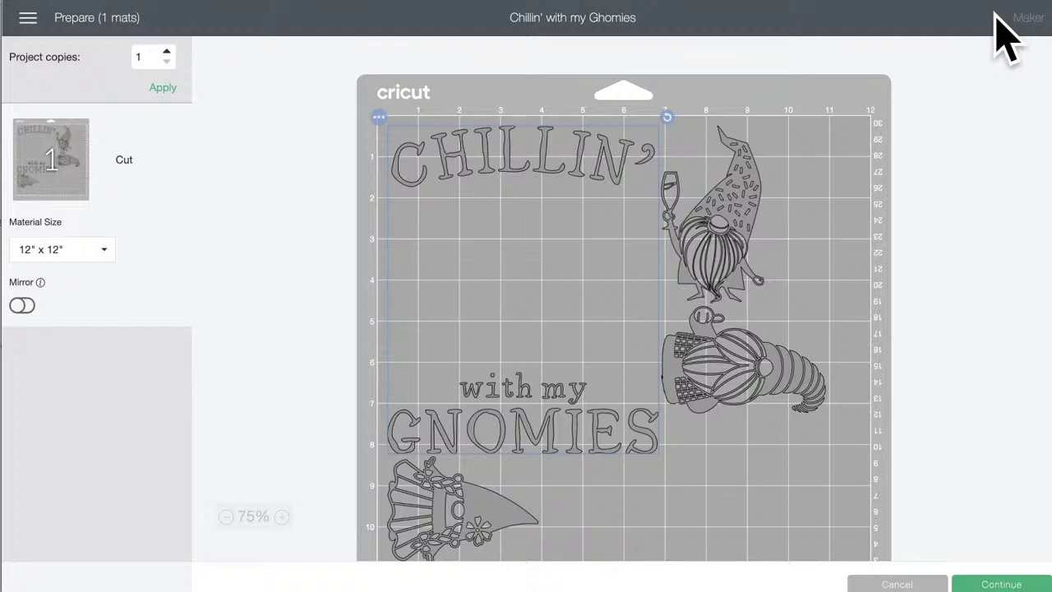
left_click(922, 584)
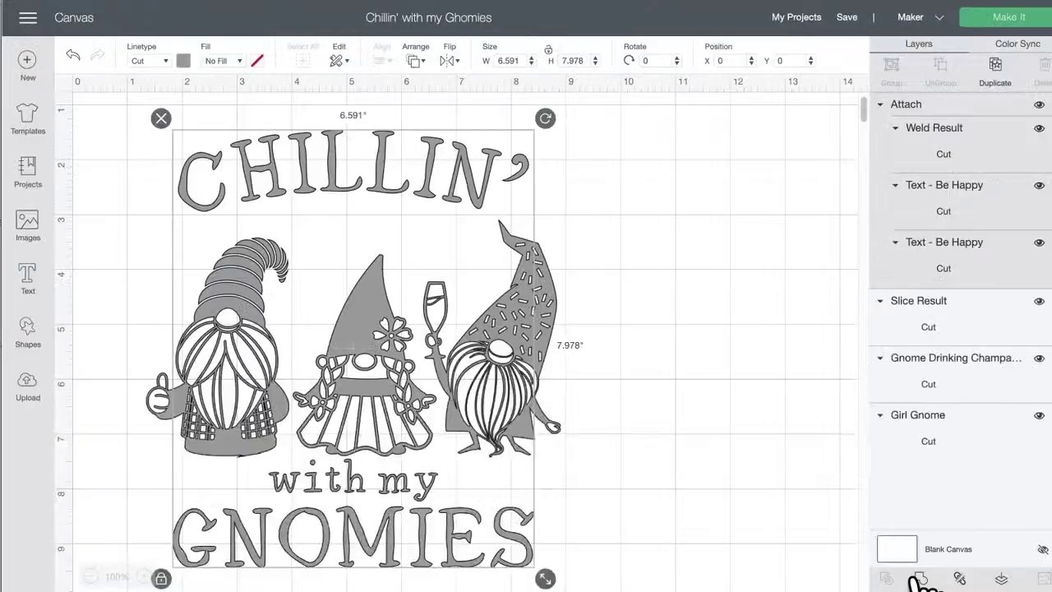
Step: Attach the lettering and all three gnomes together as one unit and save the project
left_click(625, 374)
left_click_drag(660, 333, 176, 156)
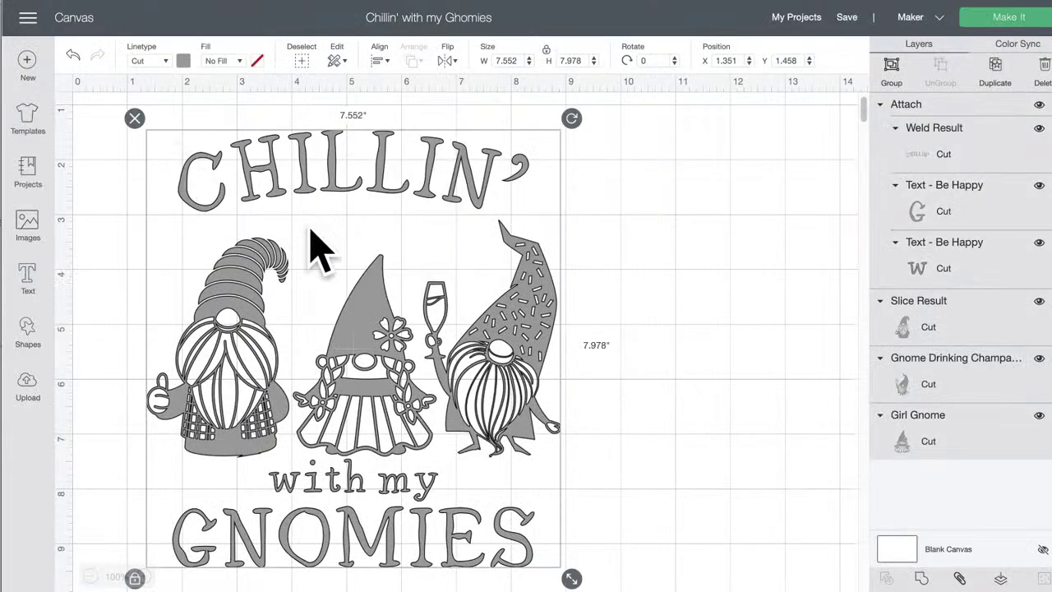
left_click(959, 579)
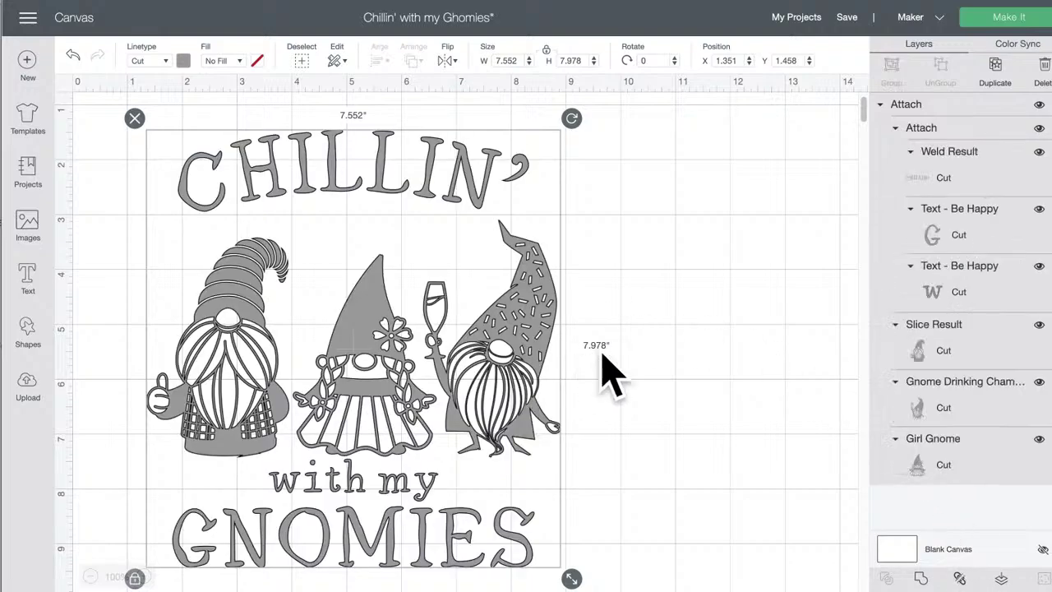
left_click(695, 201)
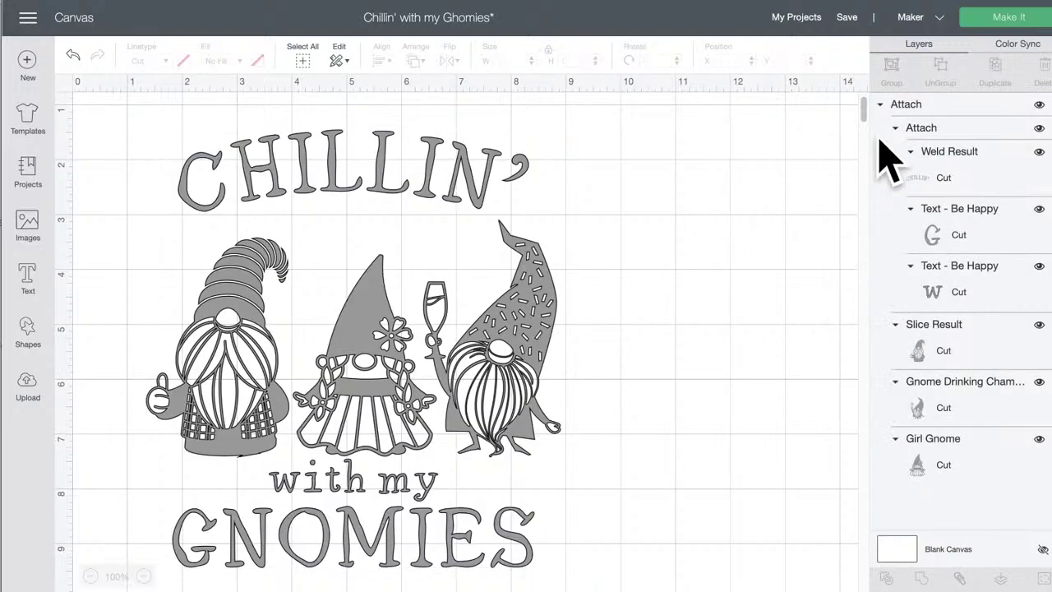
left_click(837, 18)
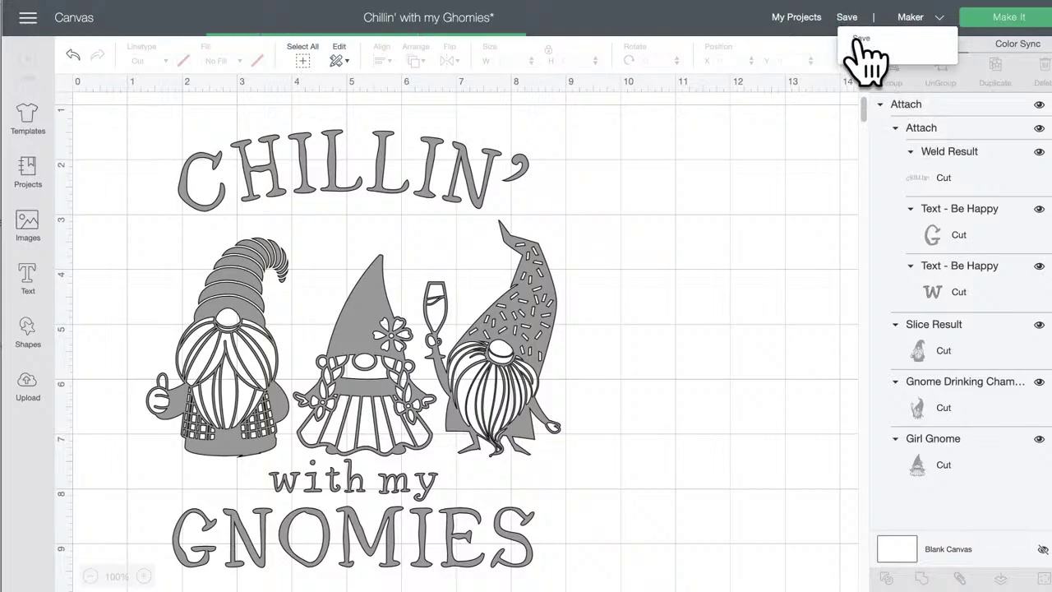
left_click(858, 42)
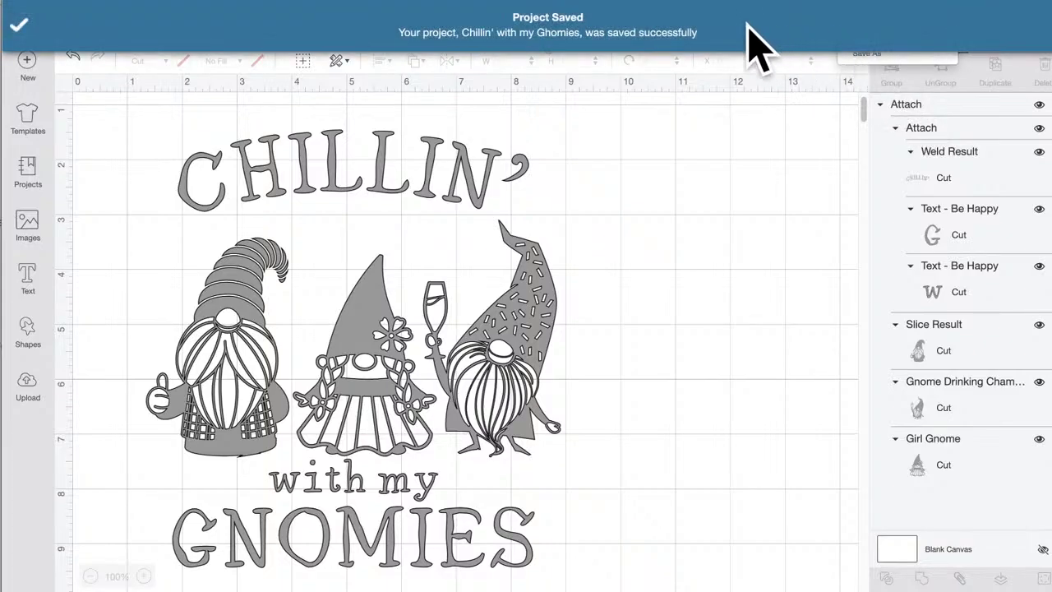
Step: Examine the fully attached gnome design on the cutting mat preview and return to the canvas
left_click(1029, 23)
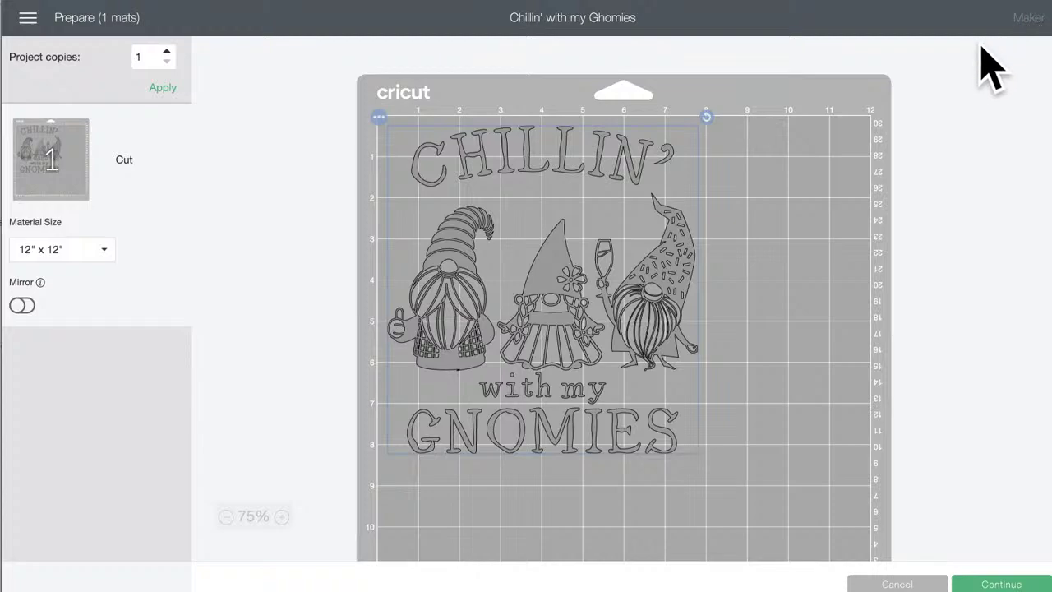
left_click(972, 90)
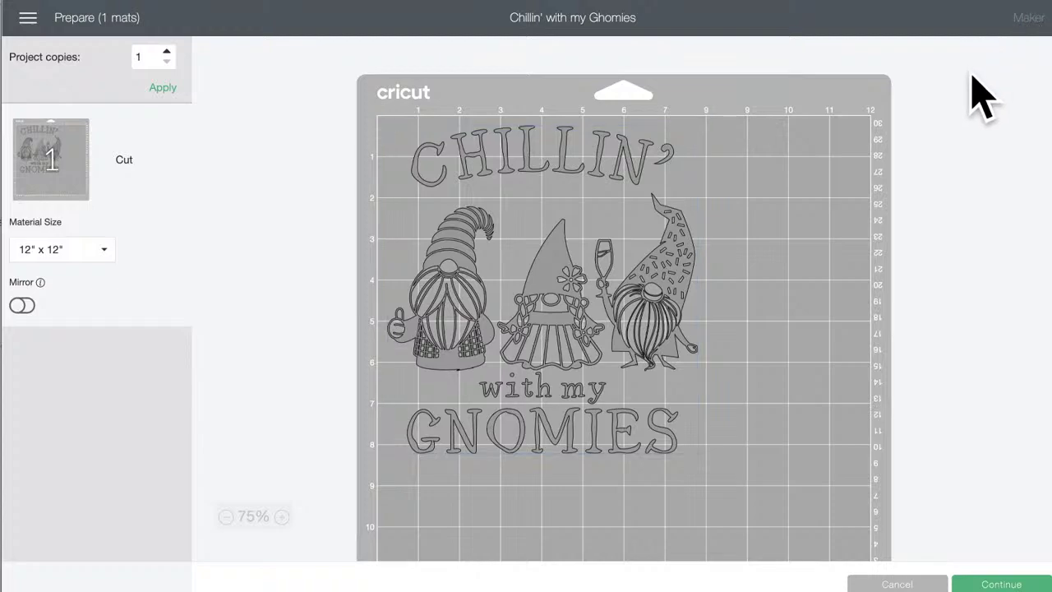
left_click(898, 585)
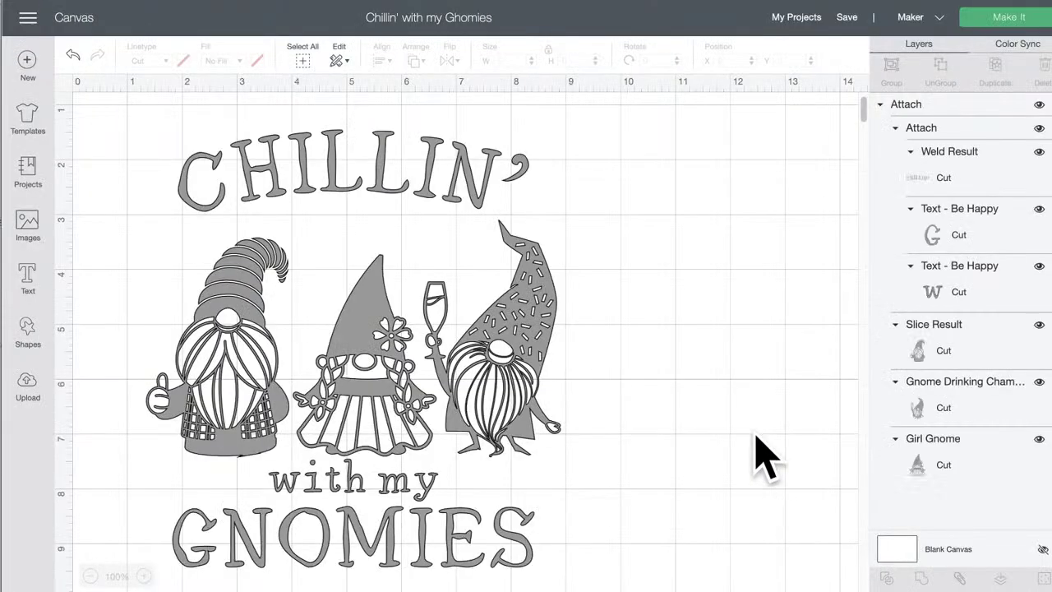
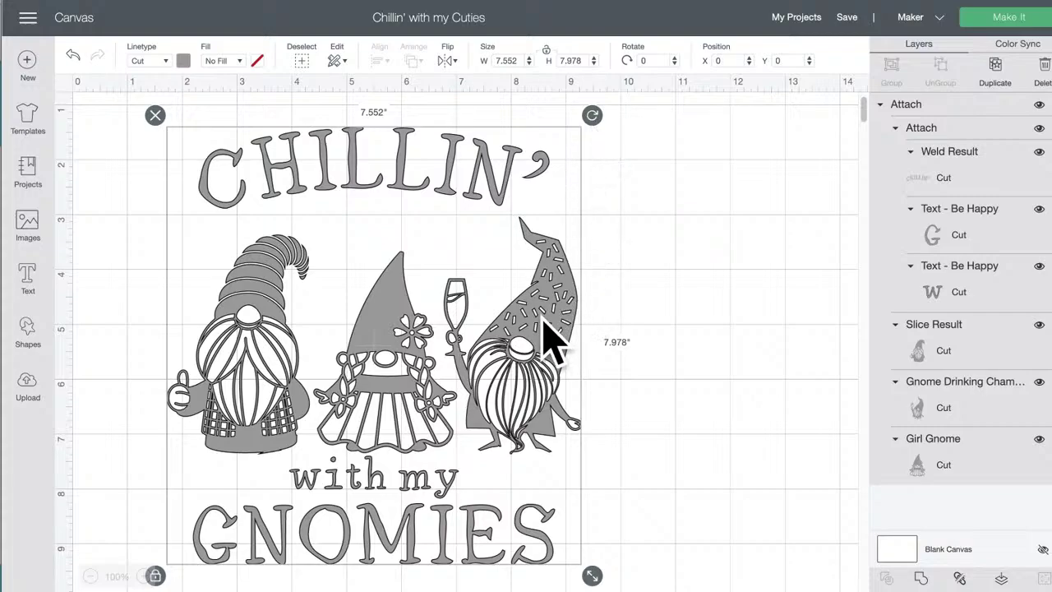
Step: Nudge the whole design in the "Chillin' with my Cuties" project and detach the gnomes from the lettering
left_click_drag(534, 326, 539, 331)
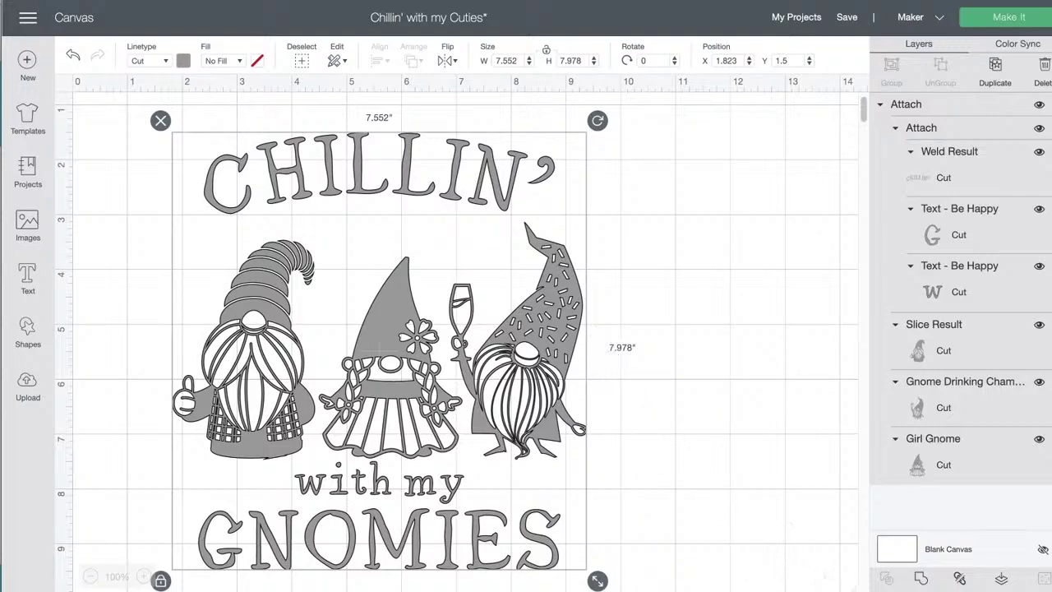
left_click(959, 579)
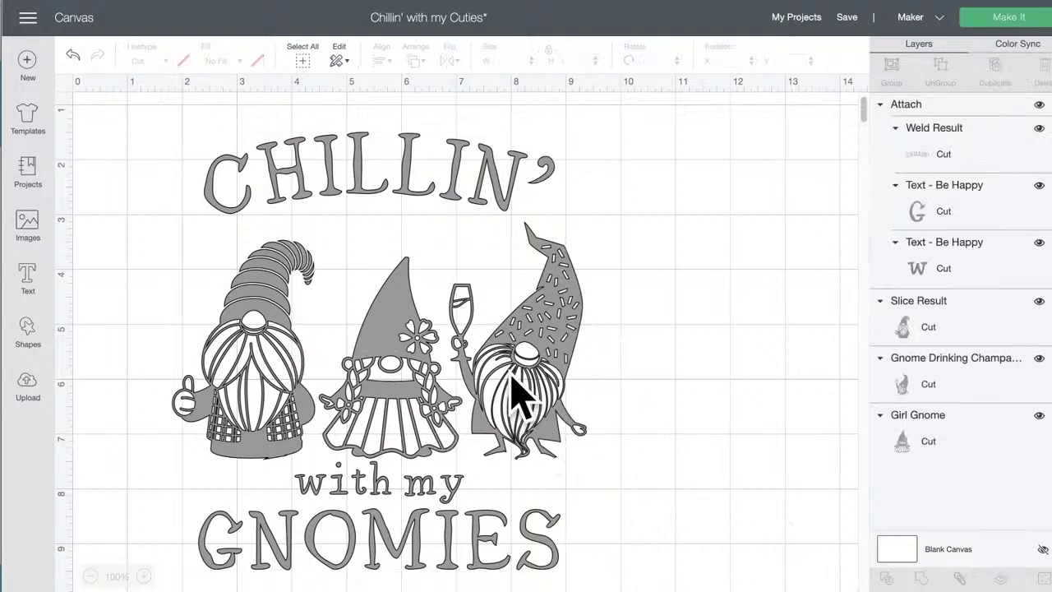
Step: Shift the lettering and the champagne gnome, and delete the lettering and all three gnomes from the canvas
left_click_drag(512, 399, 494, 382)
left_click_drag(575, 337, 599, 333)
left_click_drag(723, 340, 229, 345)
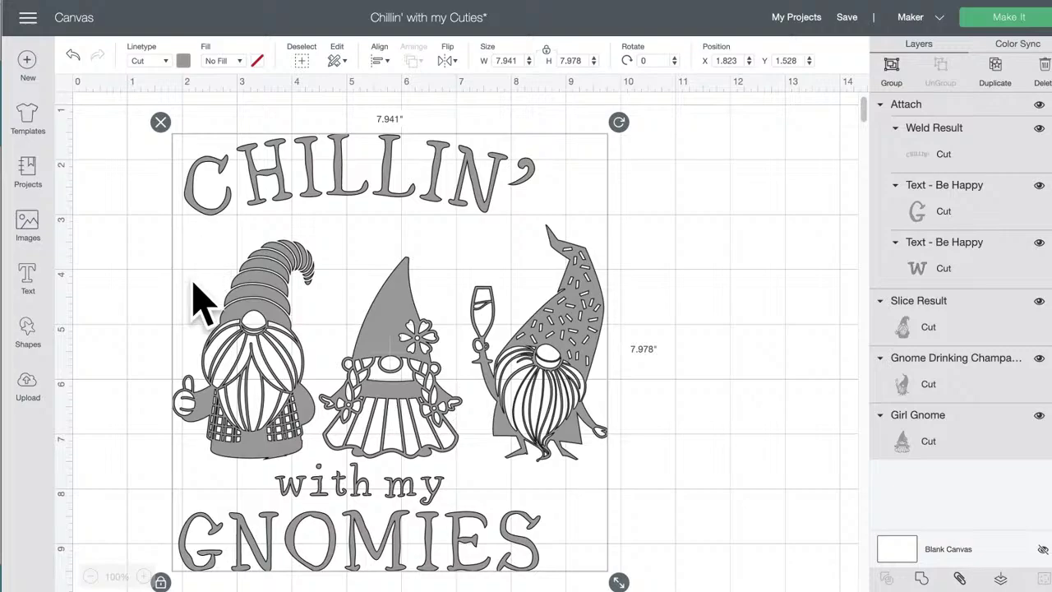
left_click(160, 123)
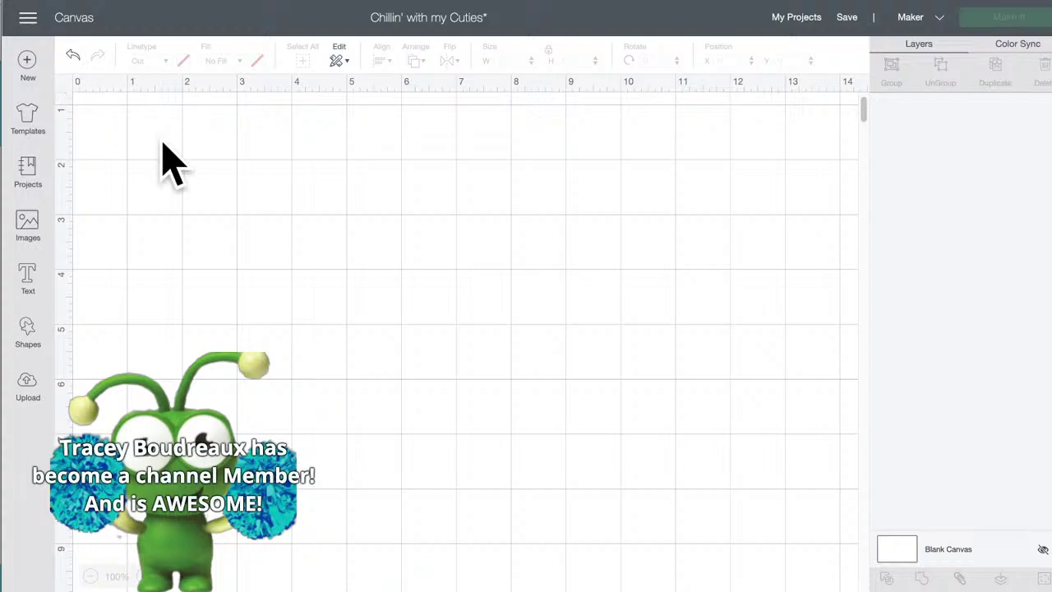
Step: Reopen the saved "Chillin' with my Cuties" project for customizing, replacing the unsaved canvas
scroll(216, 215, "up", 2)
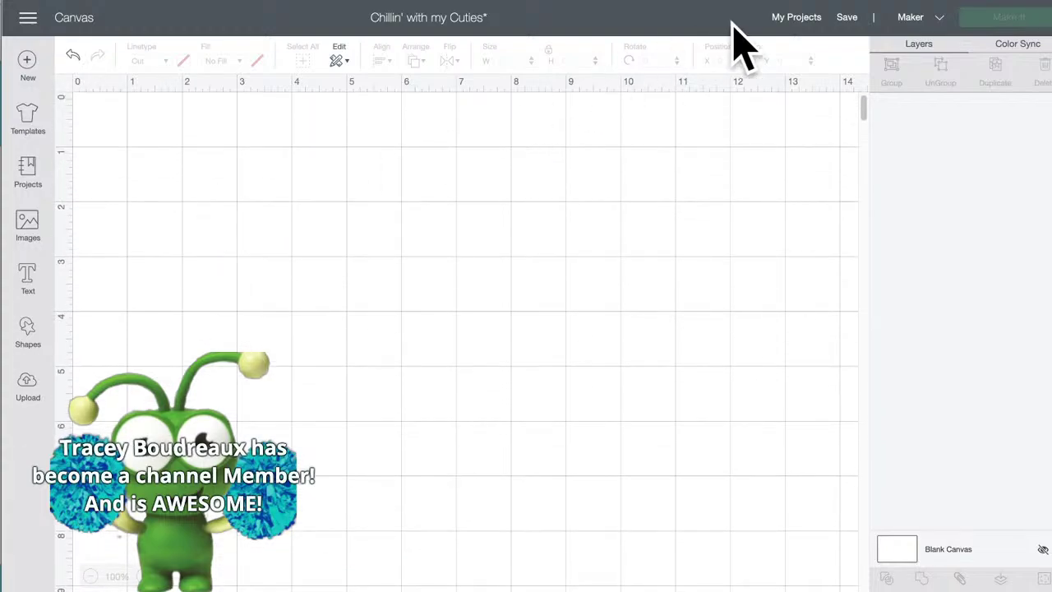
left_click(796, 18)
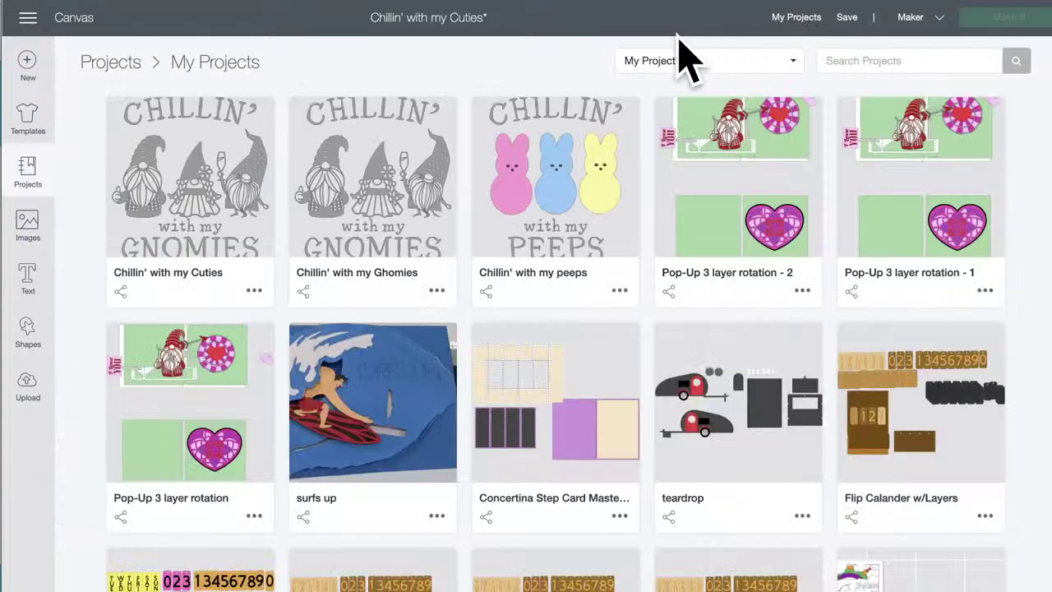
left_click(146, 223)
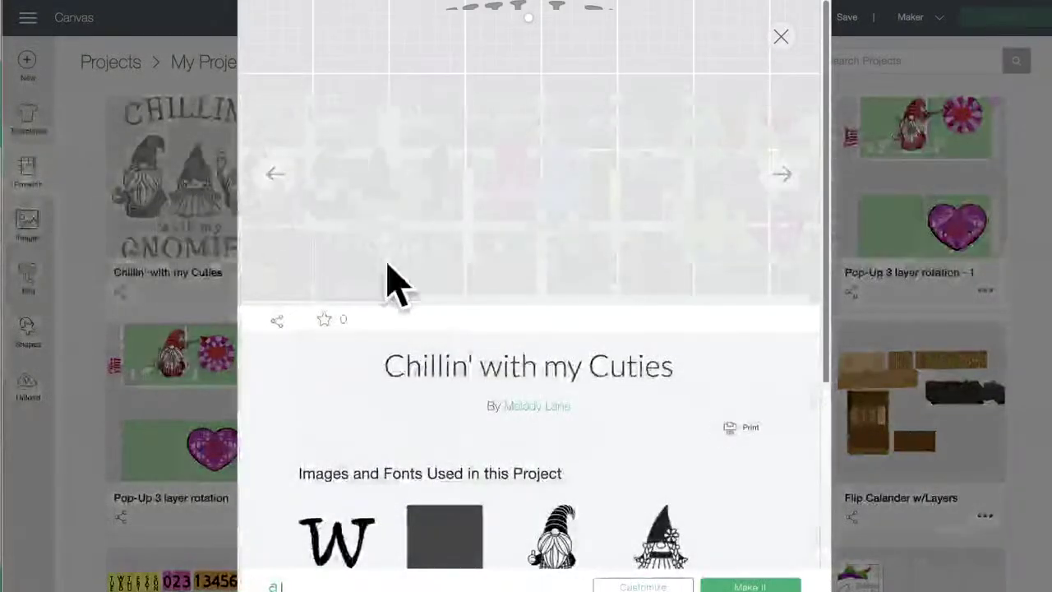
left_click(642, 586)
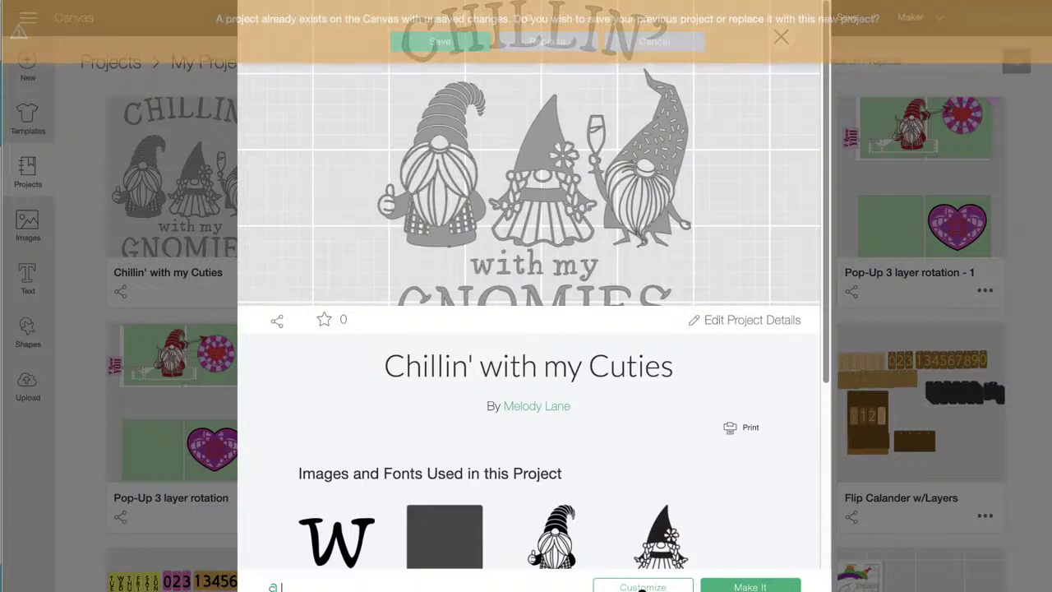
left_click(555, 46)
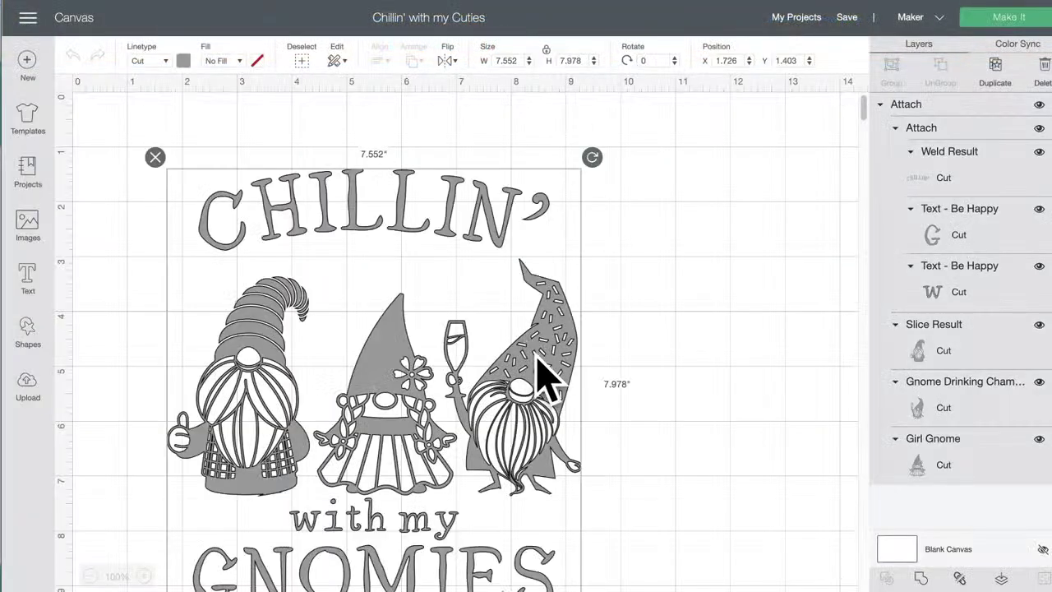
Step: Detach the gnomes from the lettering, delete all three gnomes, and place the lettering at about X 1.72
left_click(962, 578)
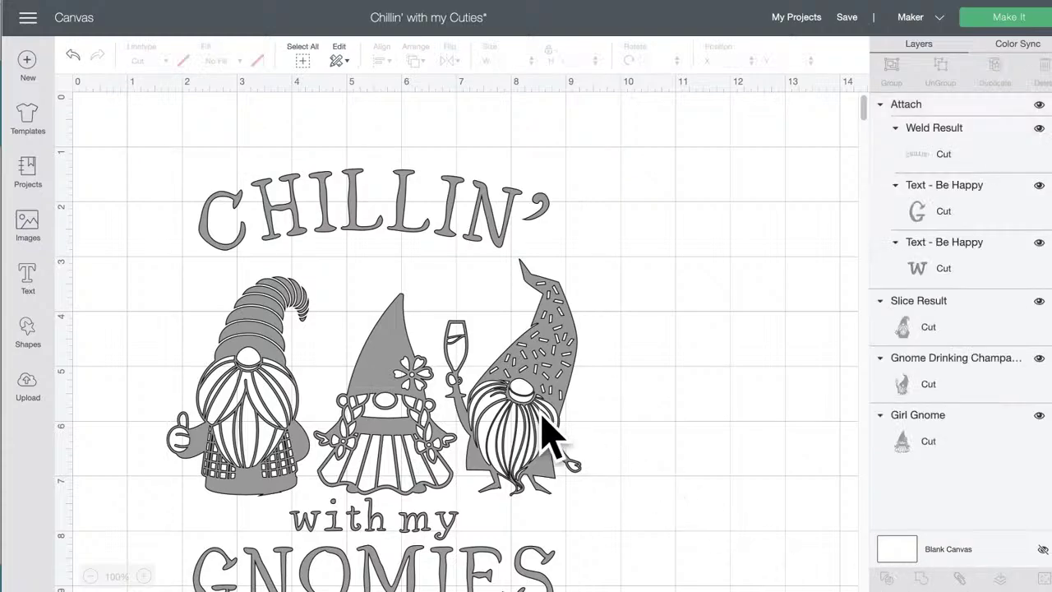
left_click_drag(545, 427, 871, 448)
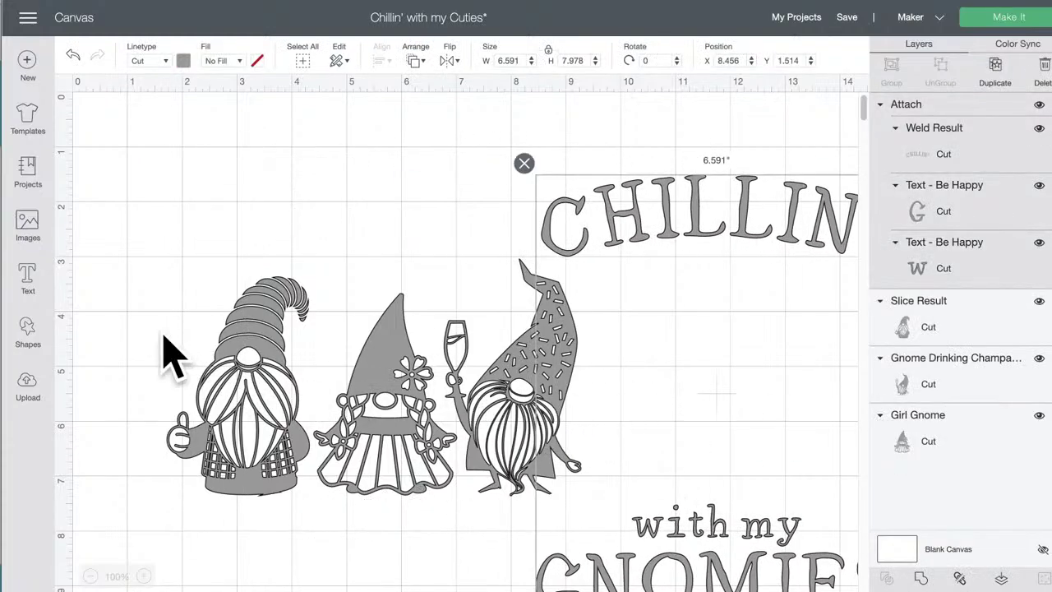
left_click_drag(153, 331, 482, 387)
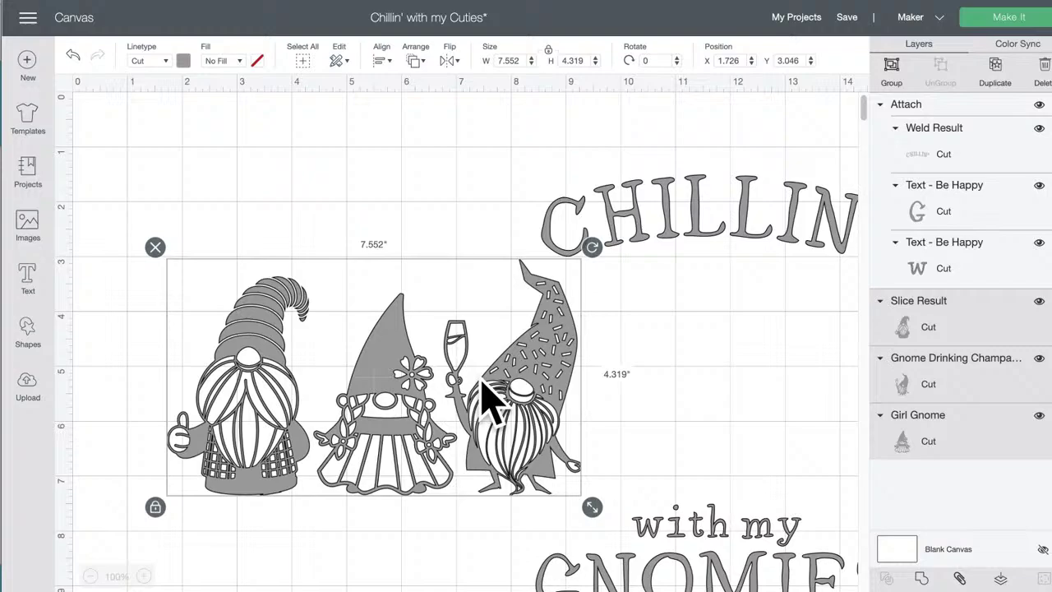
left_click(155, 248)
left_click_drag(670, 215, 336, 188)
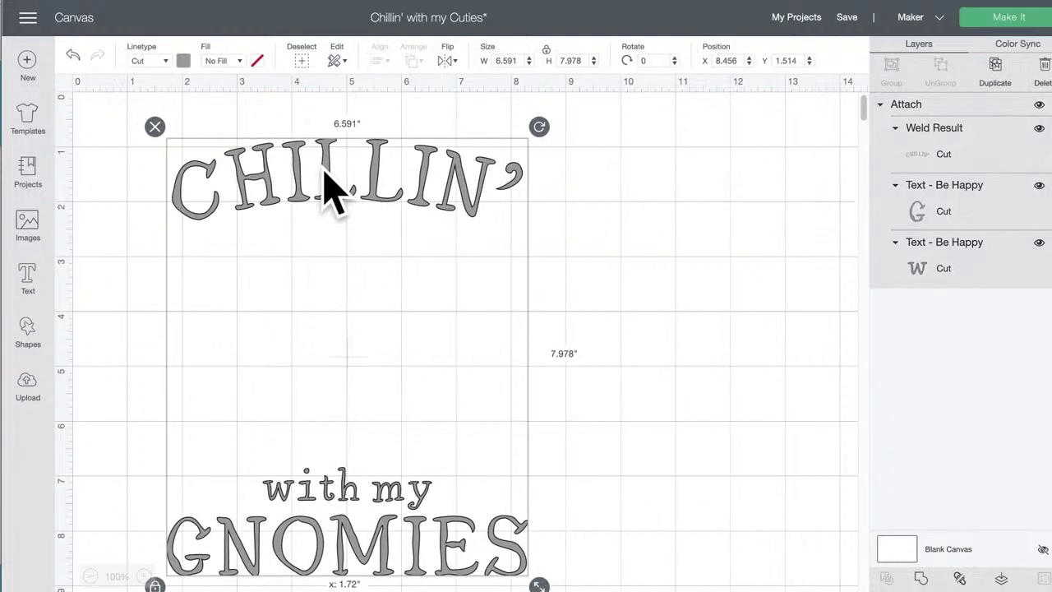
Step: Detach the lettering into its separate lines and change the word GNOMIES to CUTIES
left_click(959, 578)
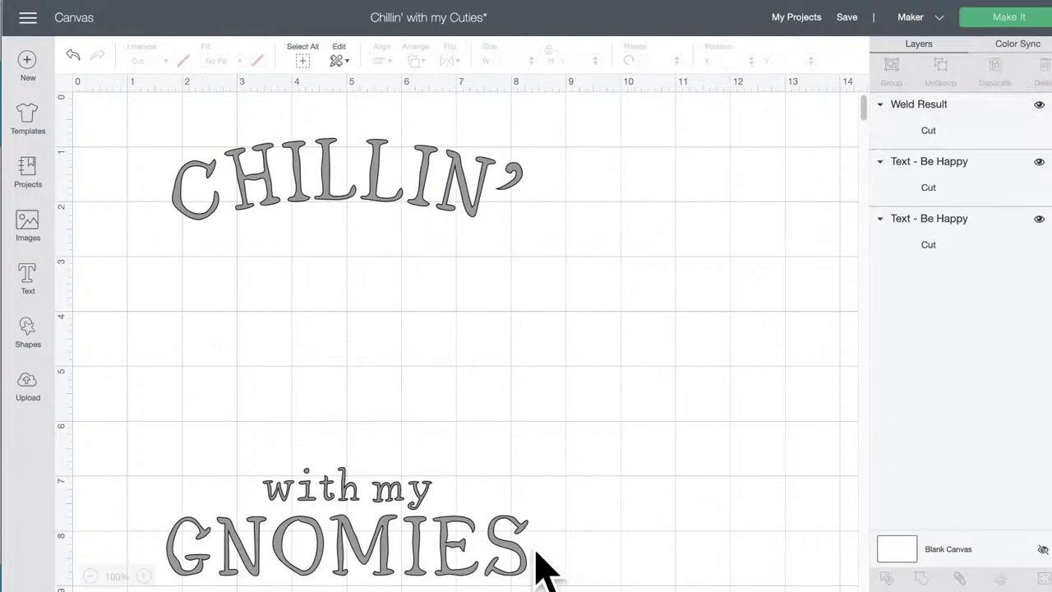
left_click(438, 549)
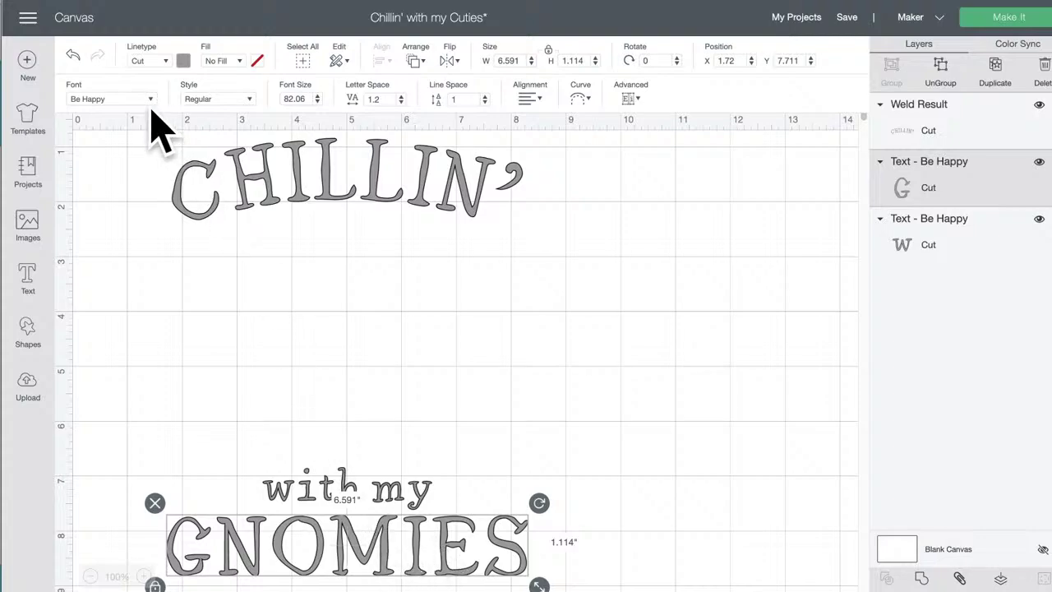
double_click(350, 542)
left_click_drag(208, 458, 130, 452)
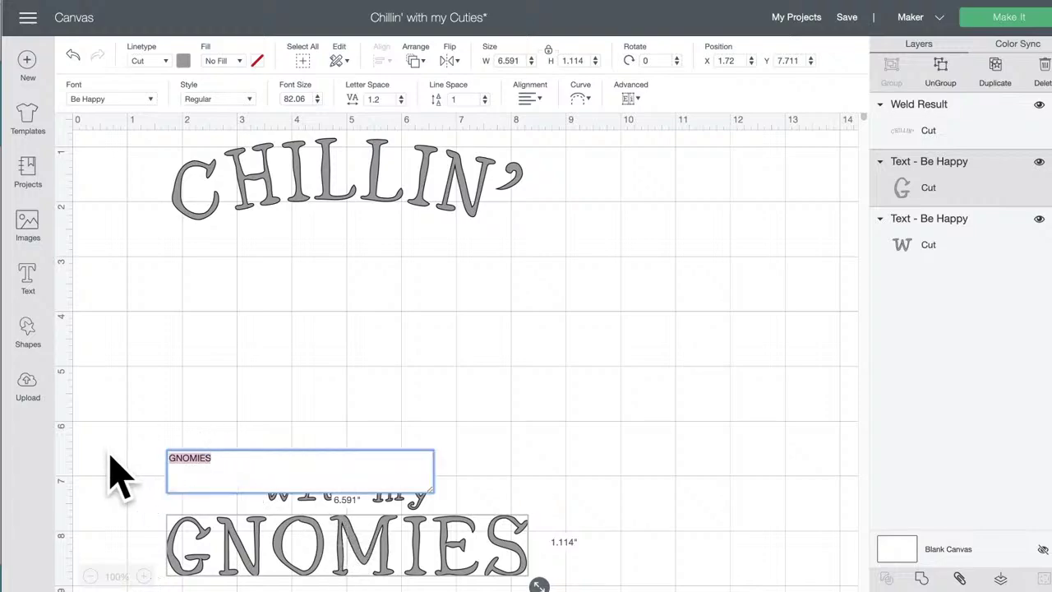
type("Cuties")
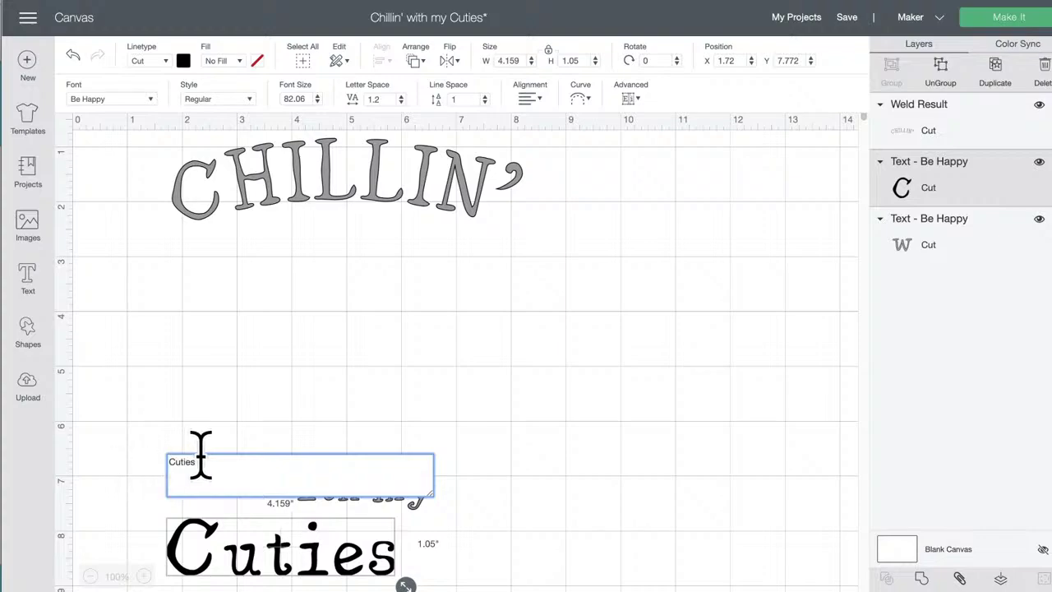
key("BackSpace")
key("BackSpace")
key("BackSpace")
key("BackSpace")
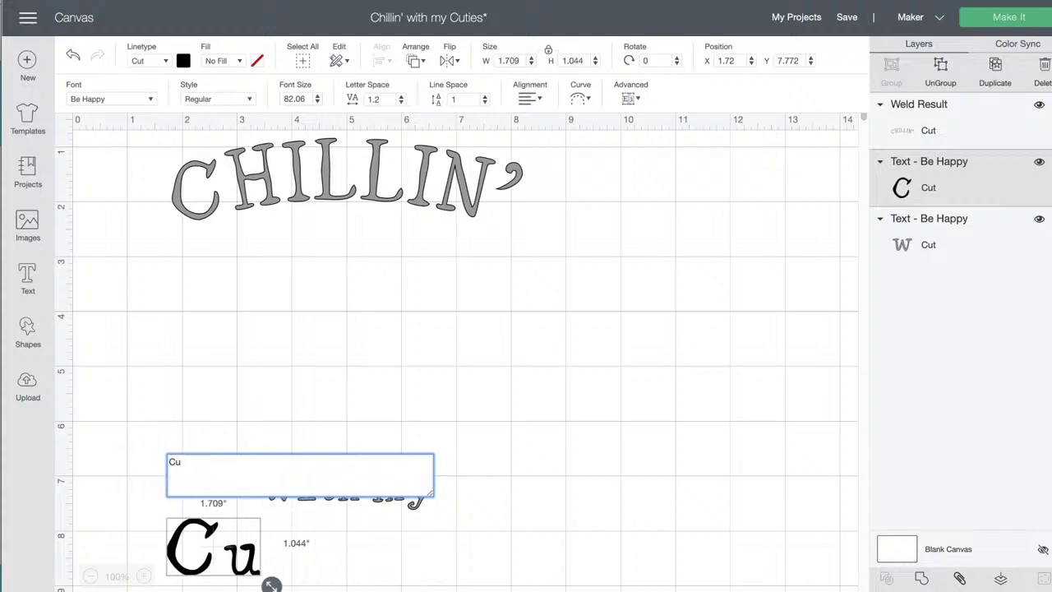
key("BackSpace")
type("UTI")
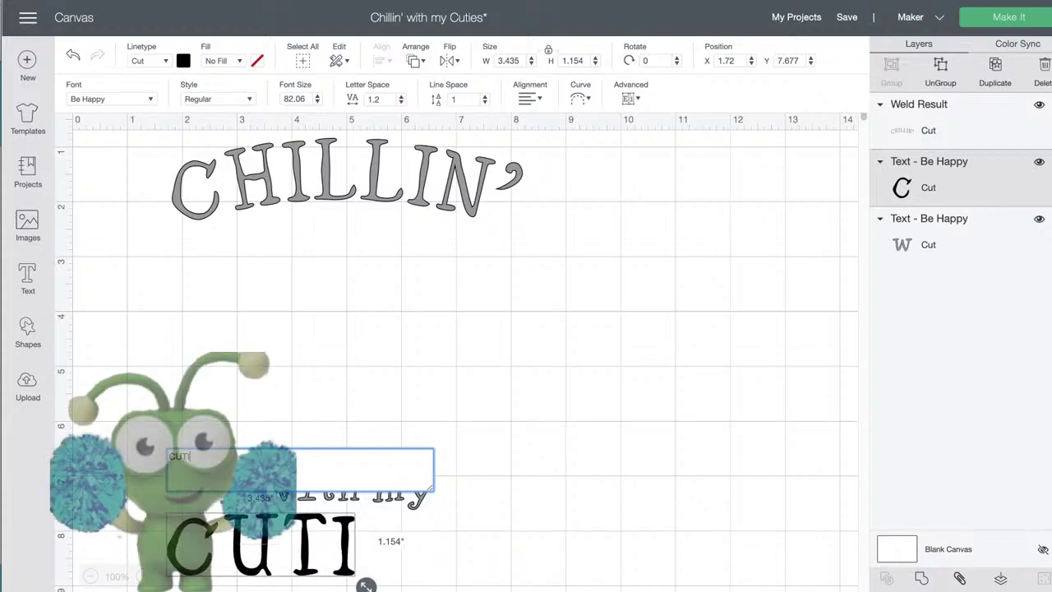
type("ES")
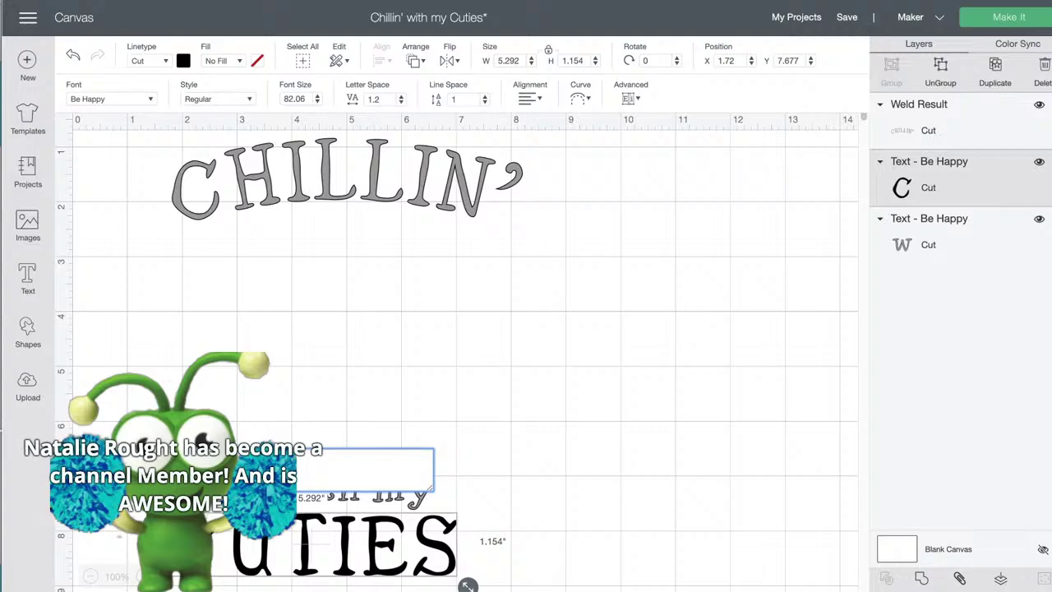
left_click(528, 493)
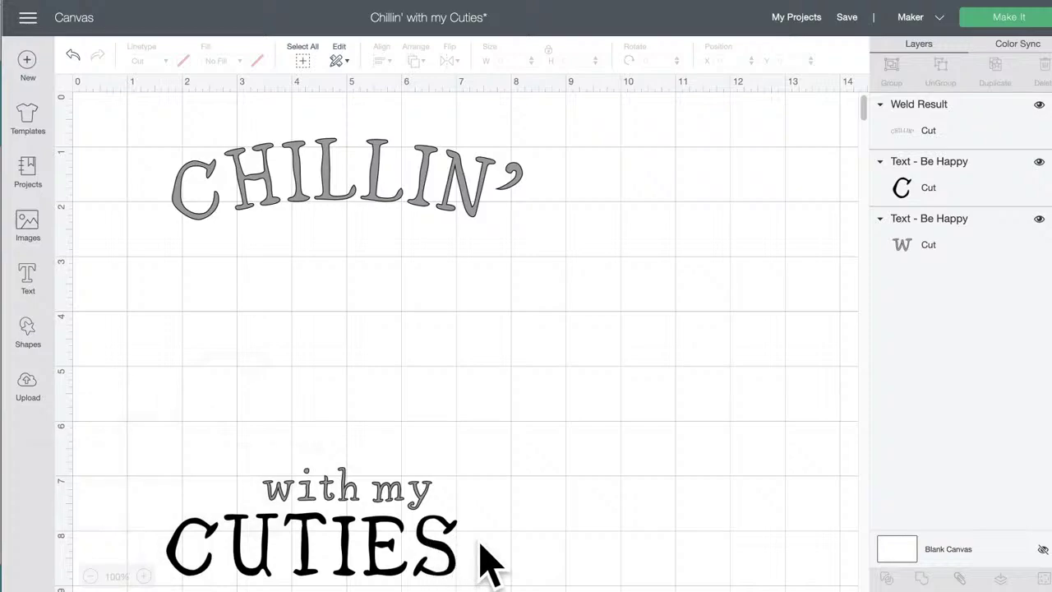
Step: Center all three text lines horizontally with each other and attach them as one unit
left_click_drag(530, 549, 293, 493)
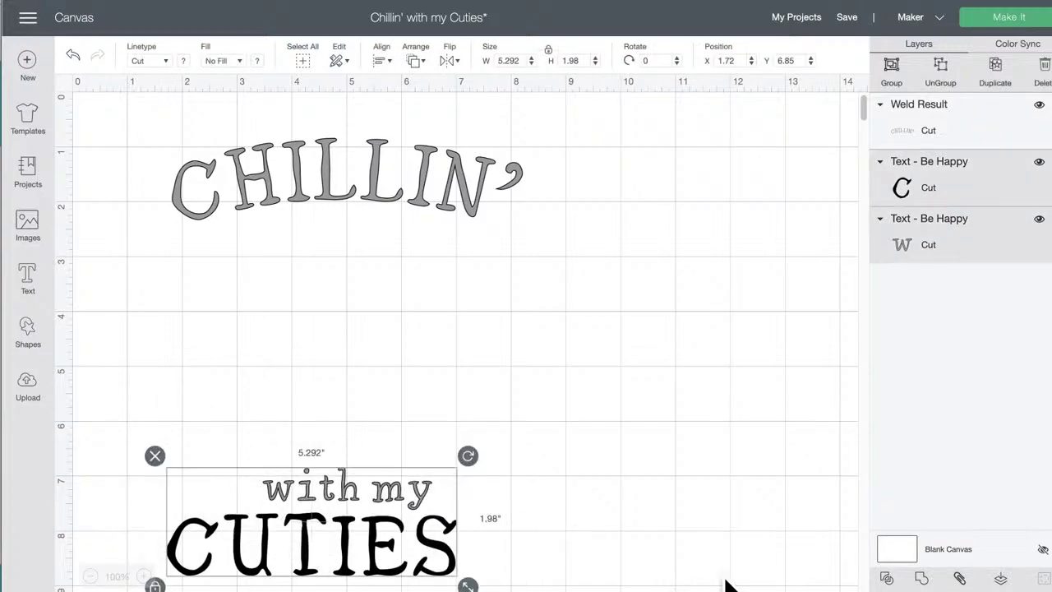
left_click(605, 470)
left_click_drag(564, 562, 185, 124)
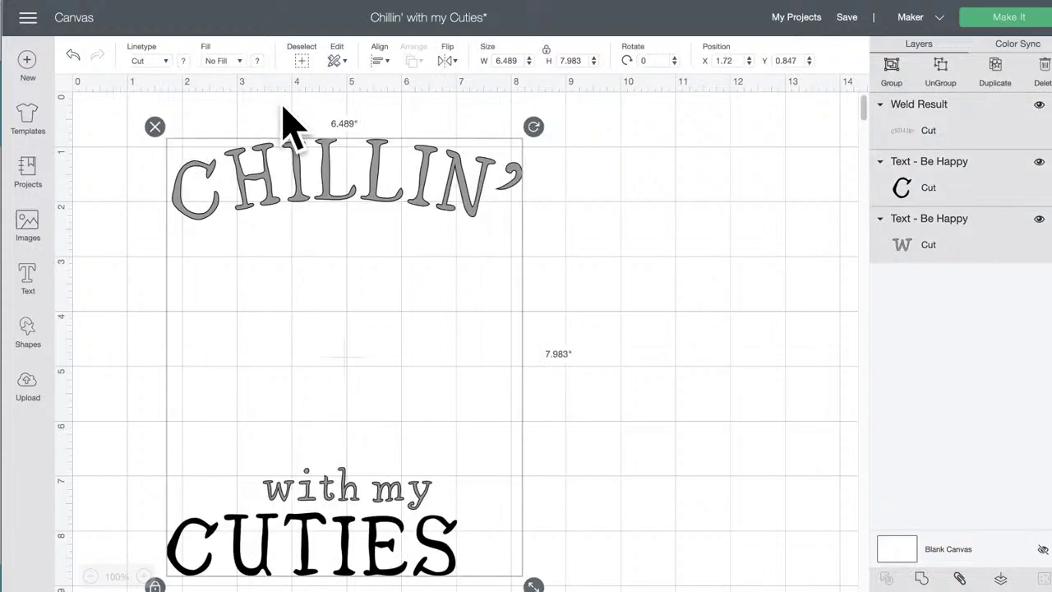
left_click(378, 61)
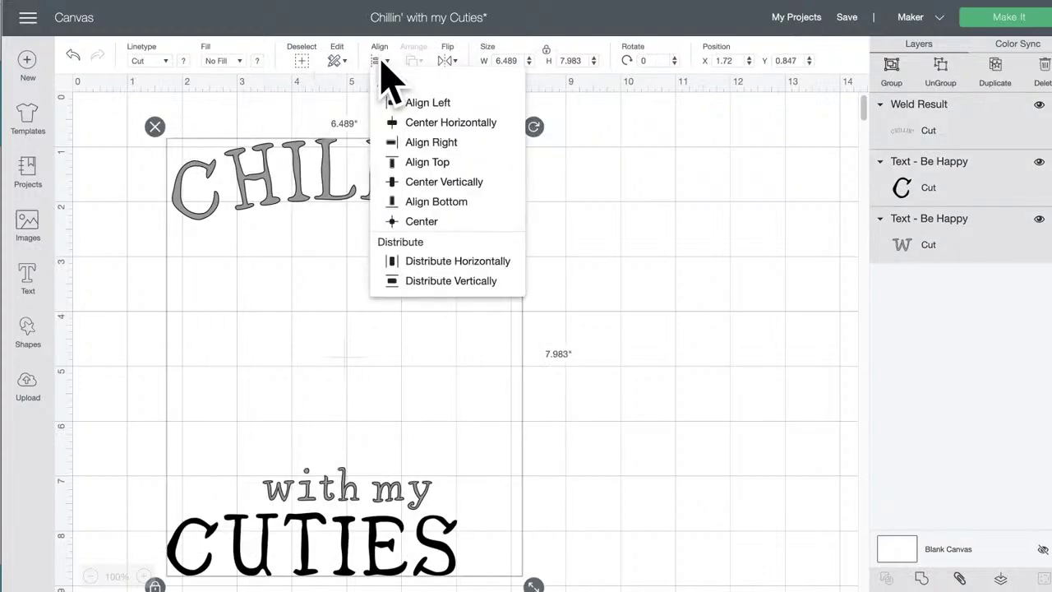
left_click(462, 124)
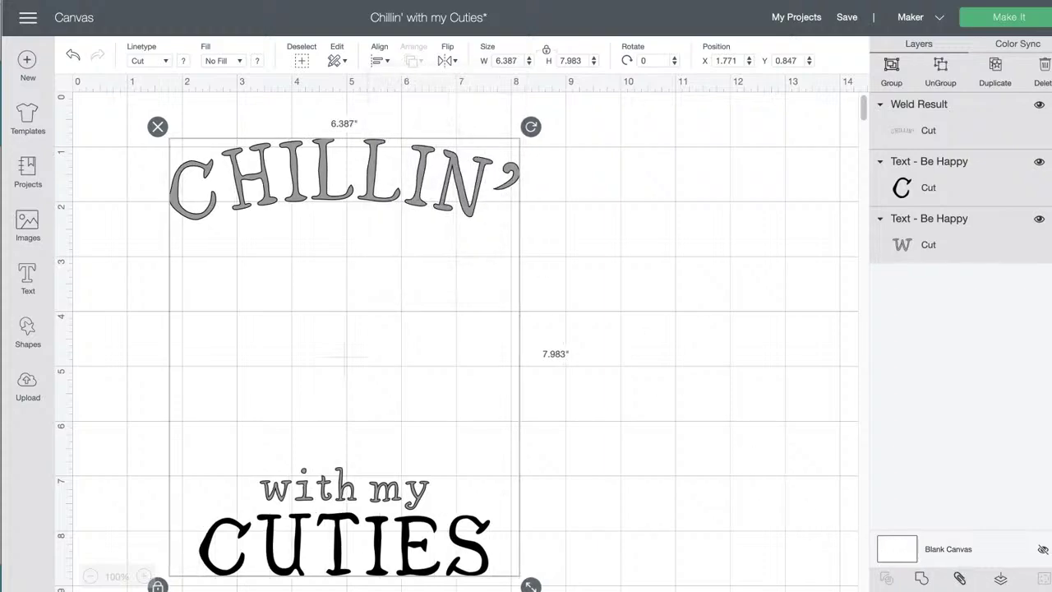
left_click(960, 579)
left_click(639, 399)
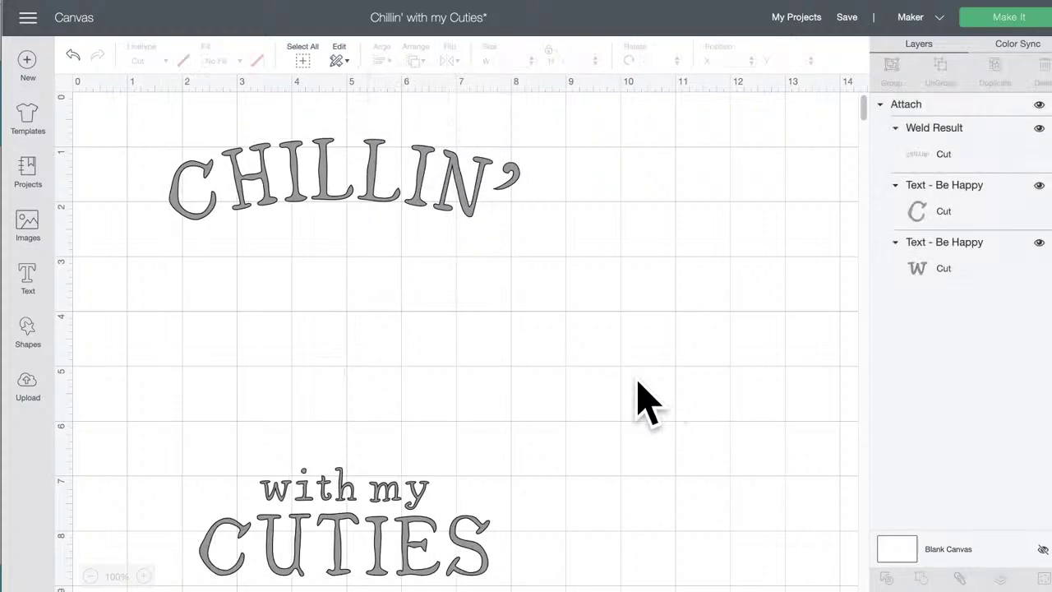
Step: Search the image sets for "cutie" and open the Cricut Cuties set
left_click(27, 223)
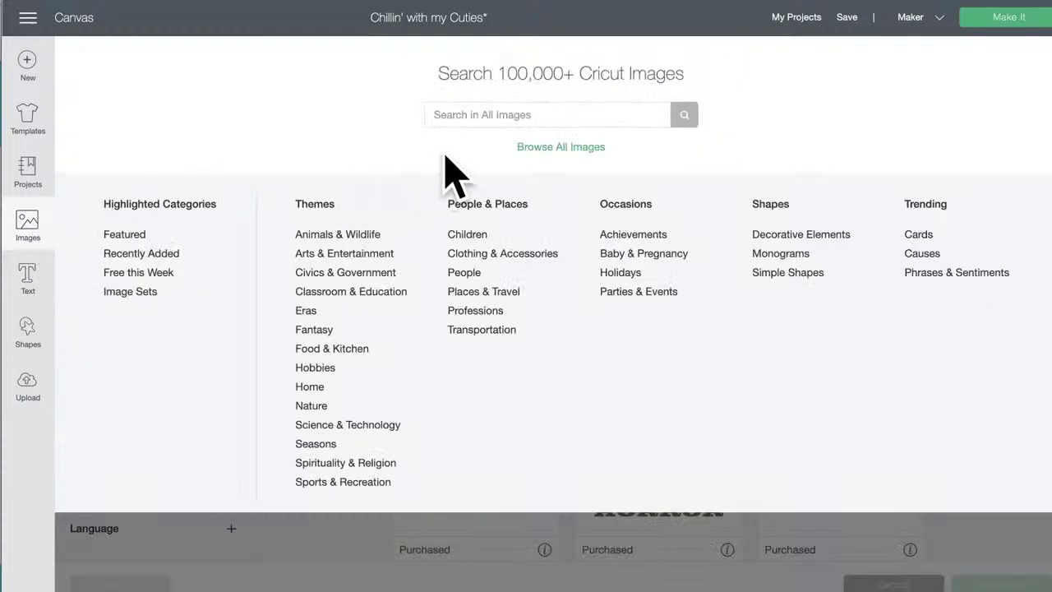
left_click(141, 292)
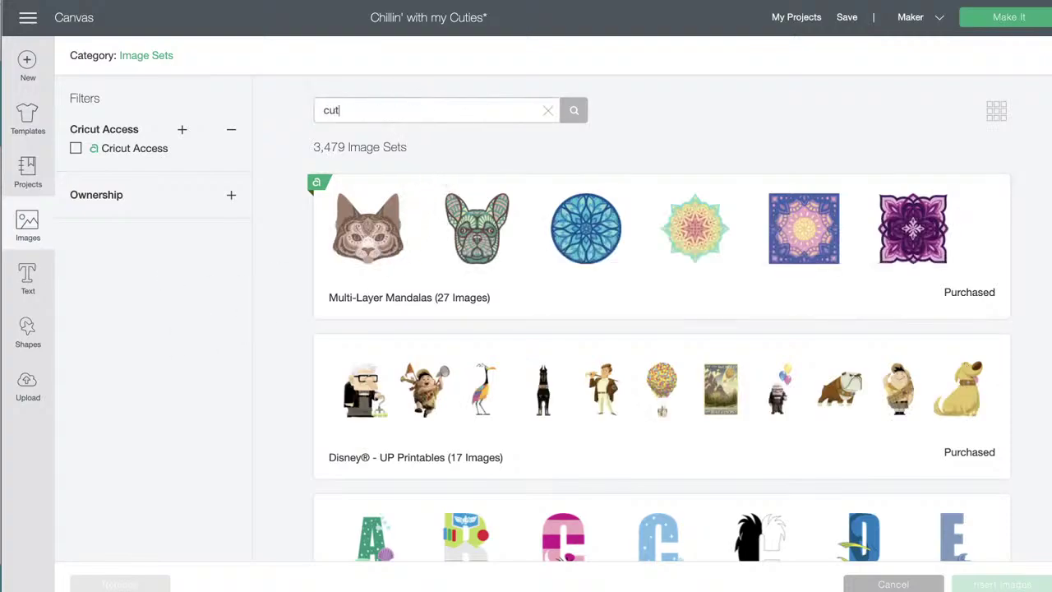
key("Return")
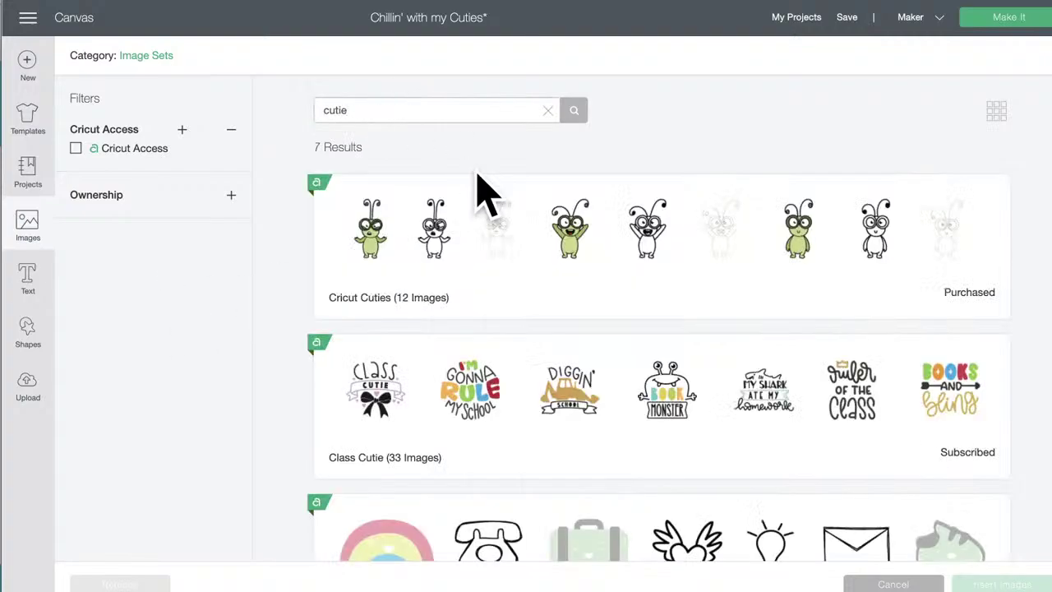
left_click(489, 261)
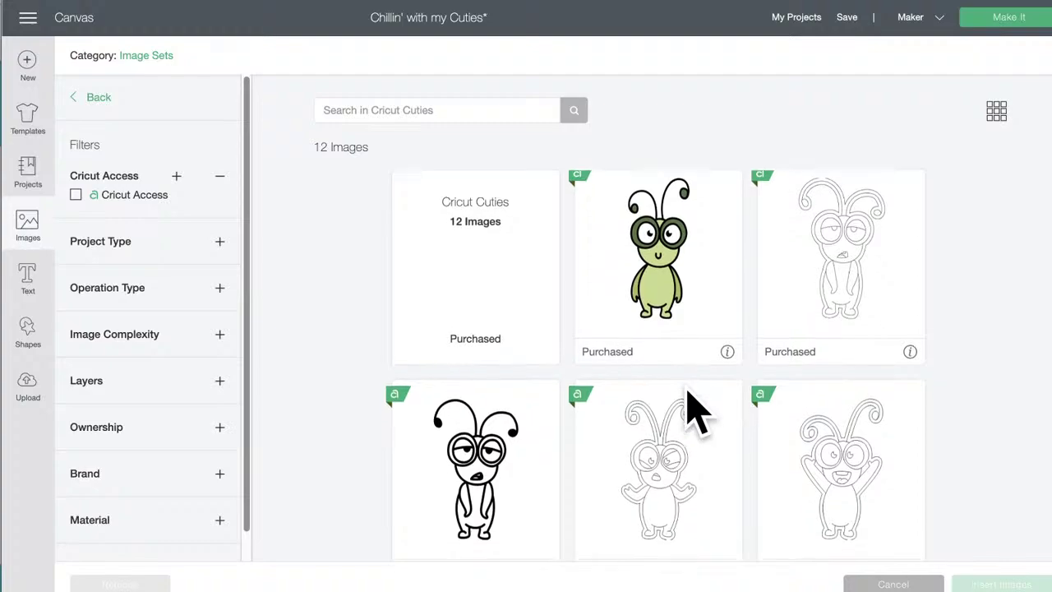
Step: Select the black-and-white Ecstatic Cricut Cutie Vinyl image from the Cricut Cuties set
scroll(691, 411, "down", 1)
scroll(690, 411, "down", 1)
scroll(694, 415, "down", 1)
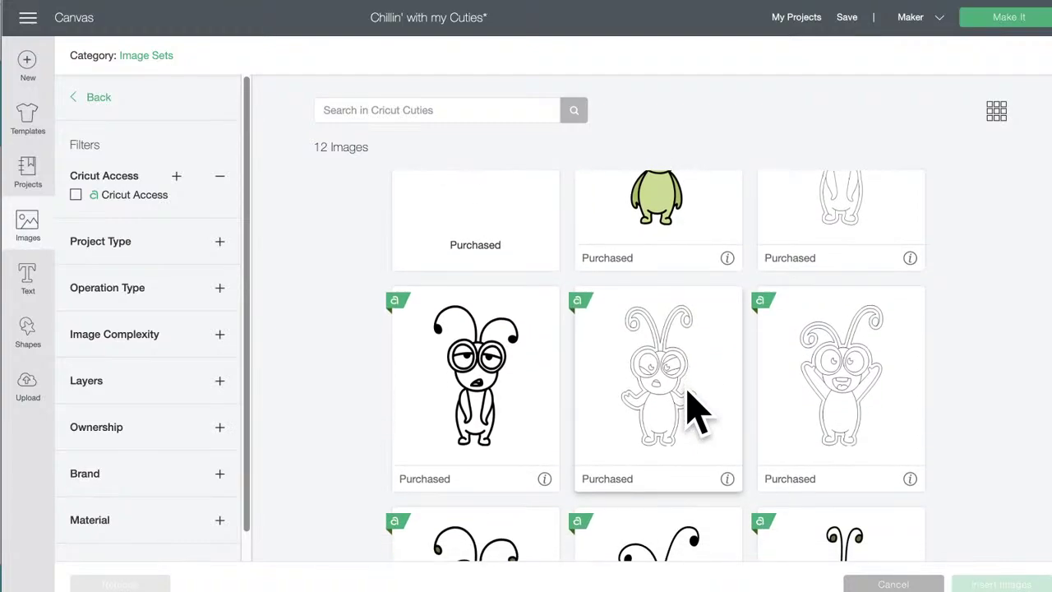
scroll(695, 415, "down", 2)
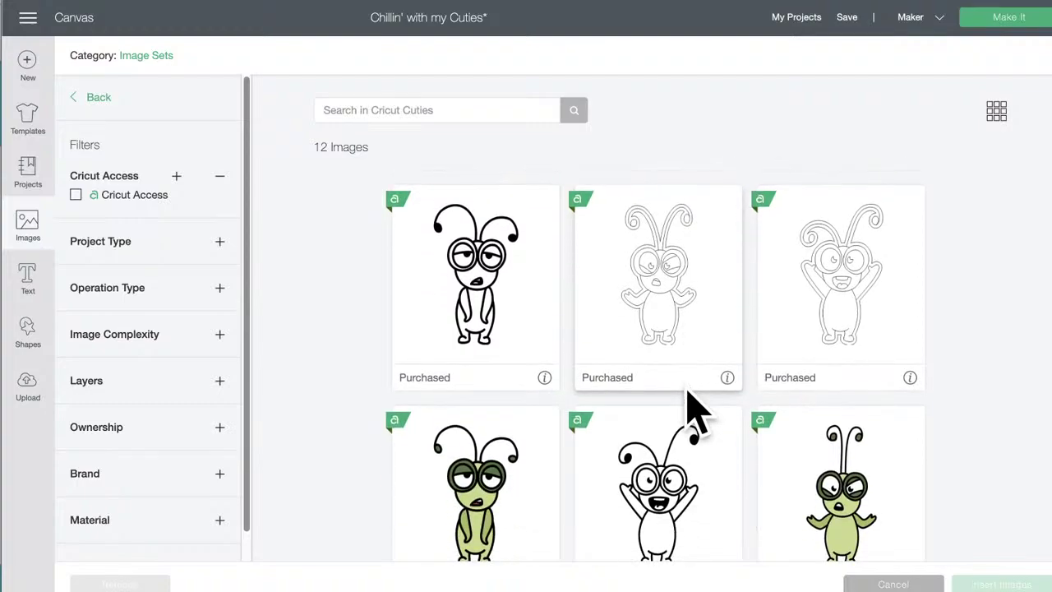
scroll(695, 415, "down", 1)
scroll(695, 416, "down", 1)
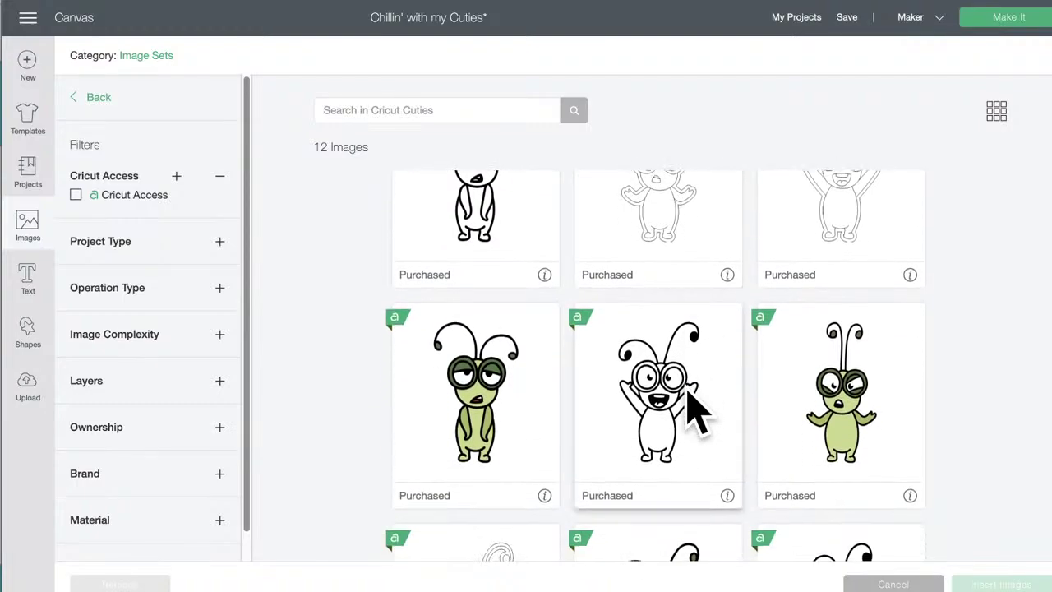
left_click(666, 394)
Step: Add the black-and-white Happy Cricut Cutie Vinyl image to the selection and insert both images into the project
scroll(738, 395, "up", 1)
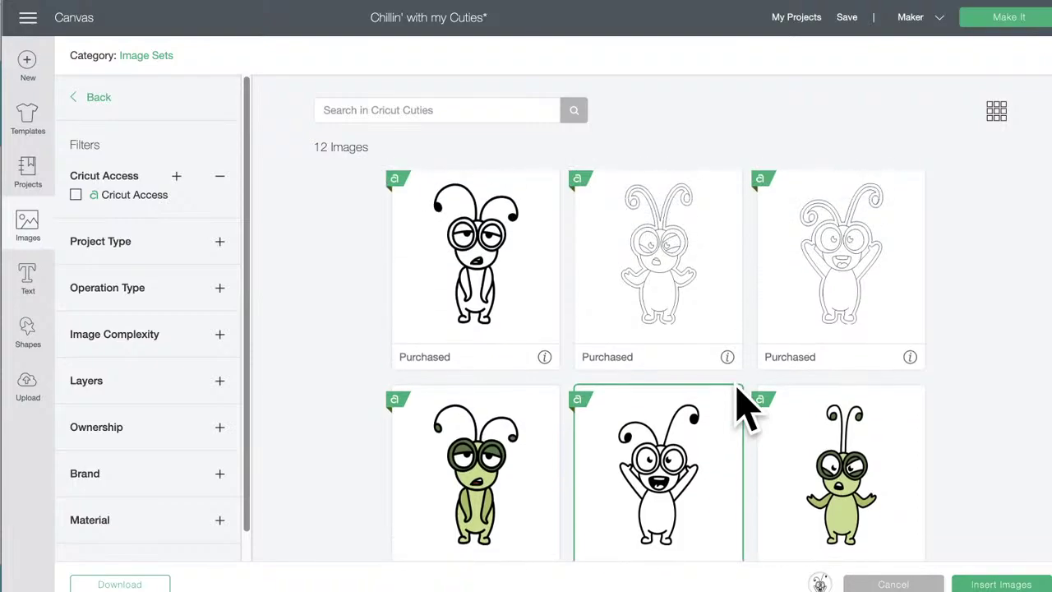
scroll(744, 407, "down", 3)
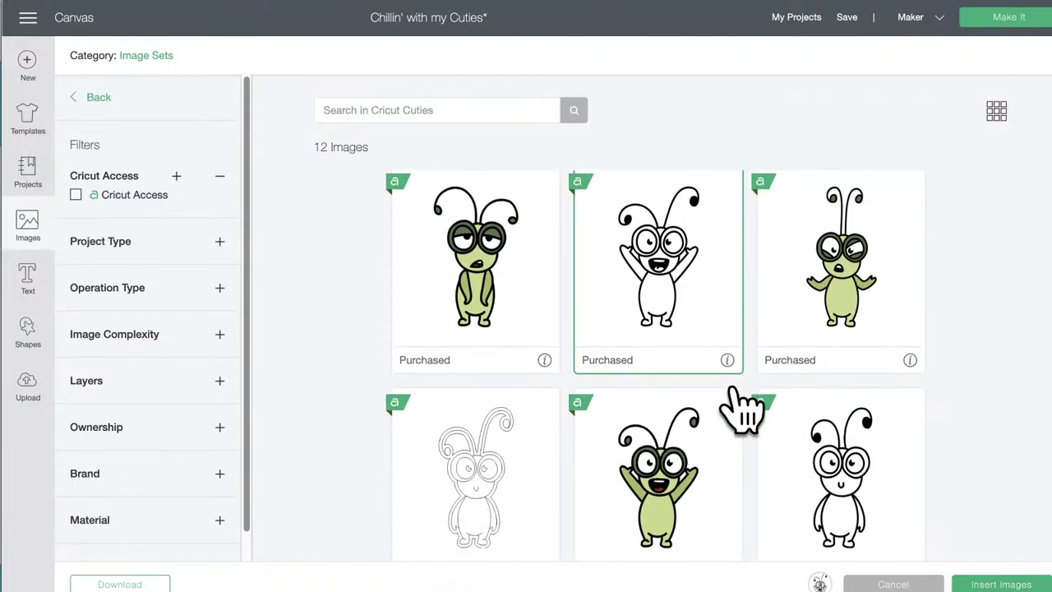
scroll(744, 407, "down", 1)
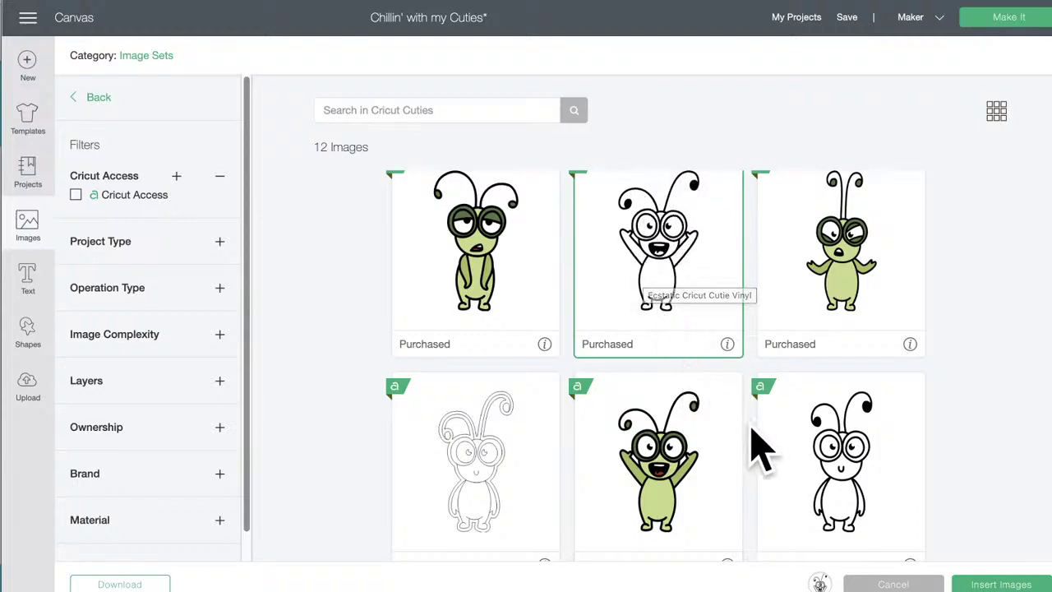
scroll(756, 443, "down", 3)
left_click(859, 259)
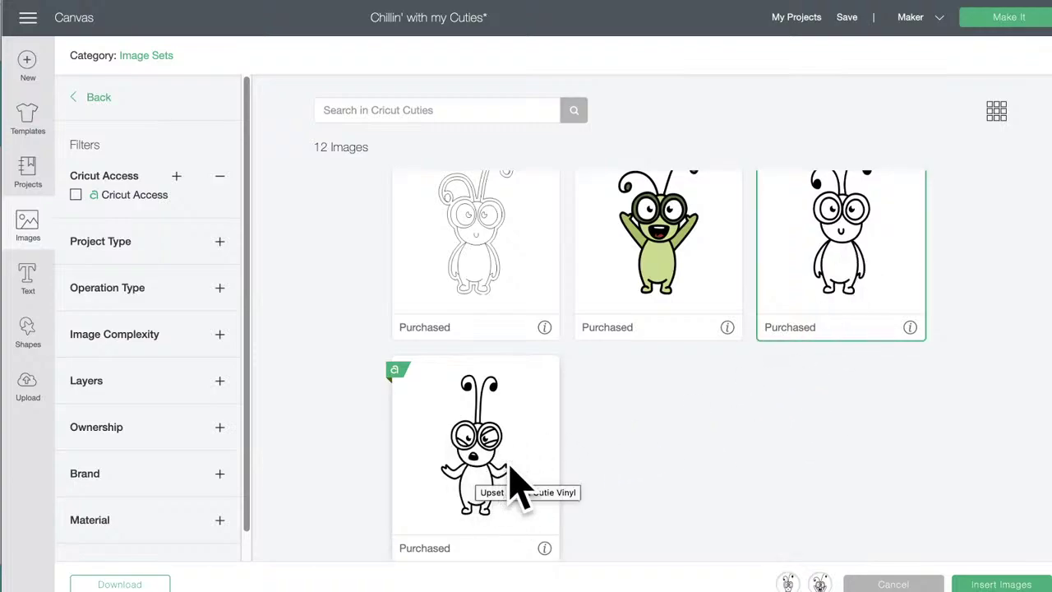
scroll(606, 419, "up", 5)
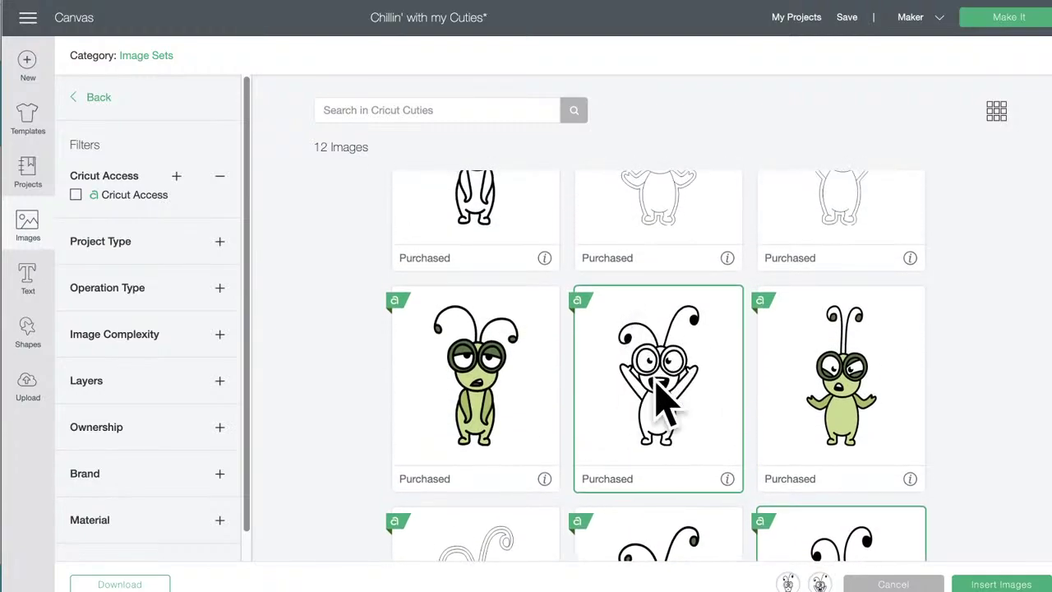
scroll(662, 395, "up", 4)
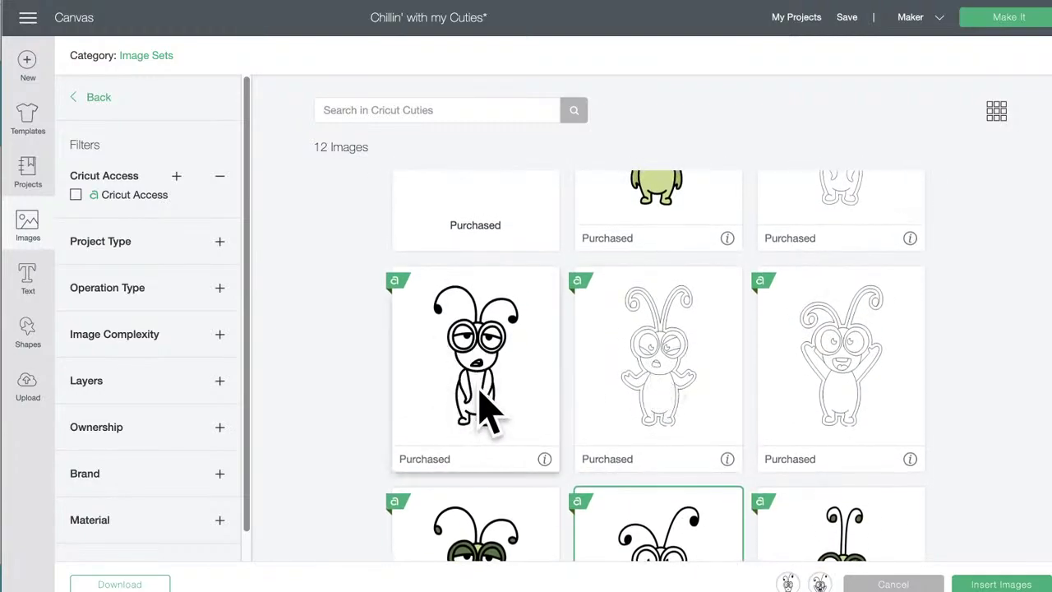
scroll(587, 411, "up", 3)
scroll(587, 415, "down", 5)
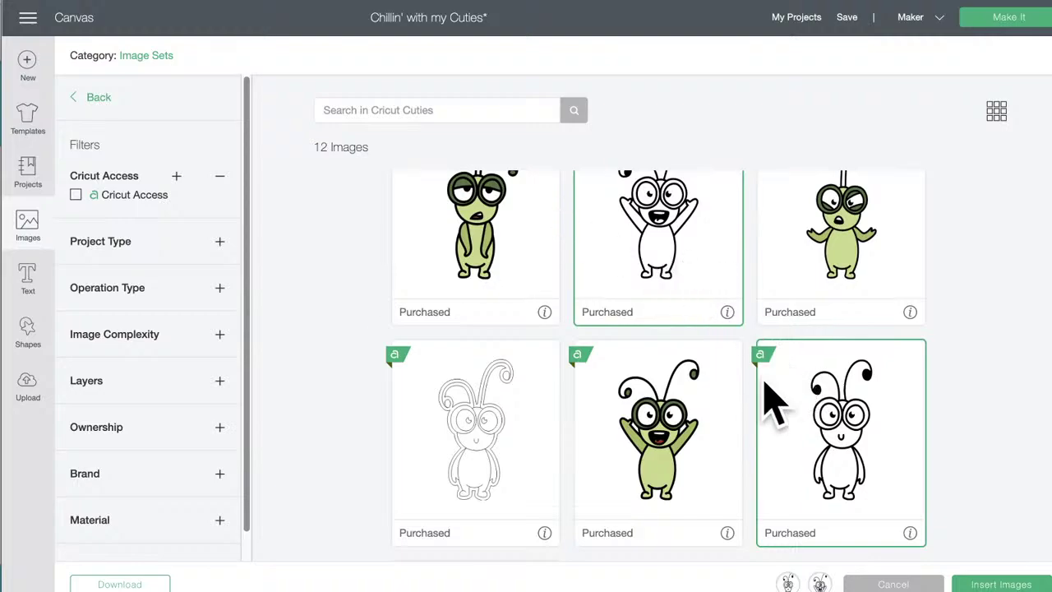
left_click(998, 584)
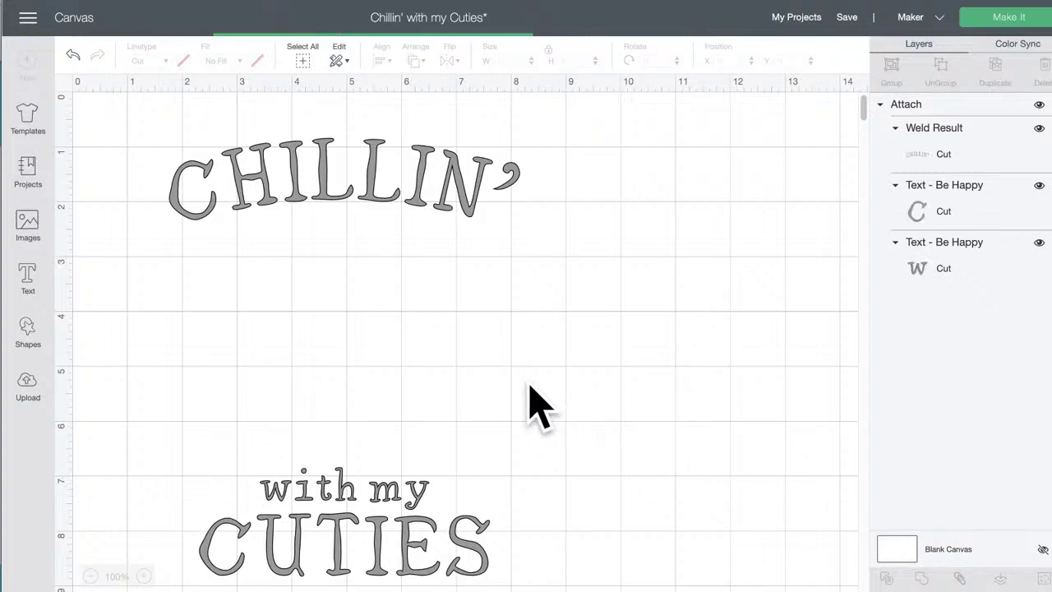
Step: Arrange the cuties between the lettering lines, with the ecstatic one in the middle and the happy one to its right at about X 6.19, Y 2.33
left_click_drag(146, 219, 454, 313)
left_click(593, 319)
left_click(285, 290)
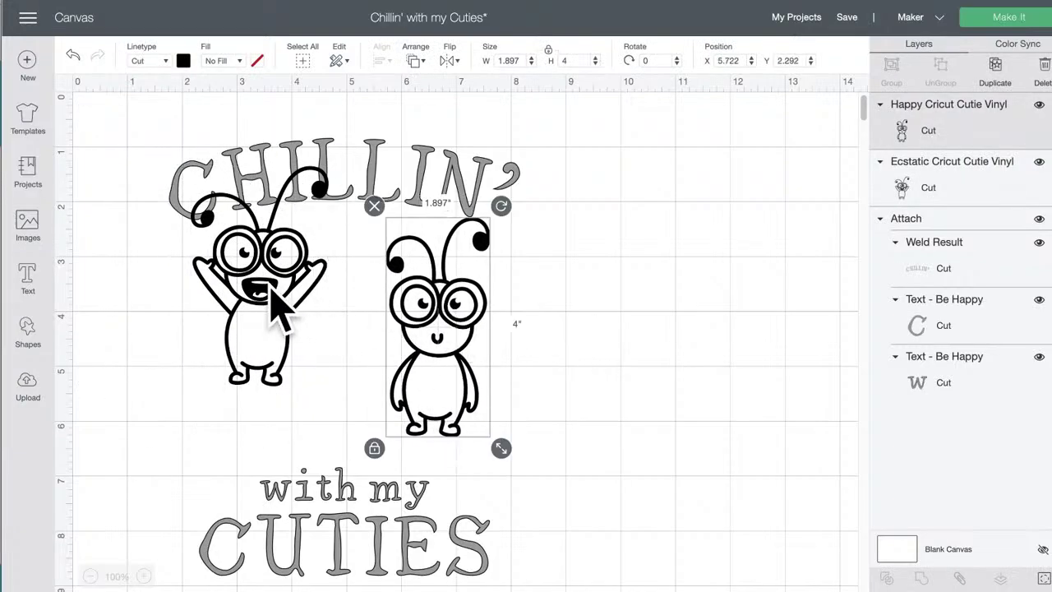
left_click_drag(259, 323, 322, 346)
left_click_drag(442, 348, 469, 353)
left_click_drag(337, 341, 353, 343)
Step: Duplicate the happy cutie, place the copy left of the ecstatic one at about X 1.39, Y 2.35, and flip it horizontally
left_click(481, 325)
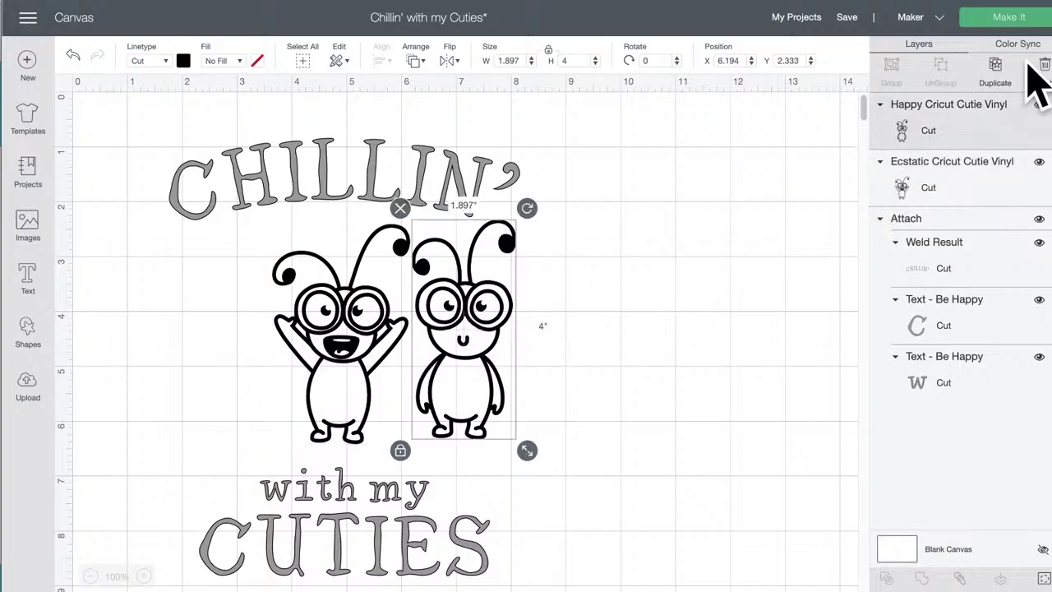
left_click(996, 65)
left_click_drag(481, 331, 203, 317)
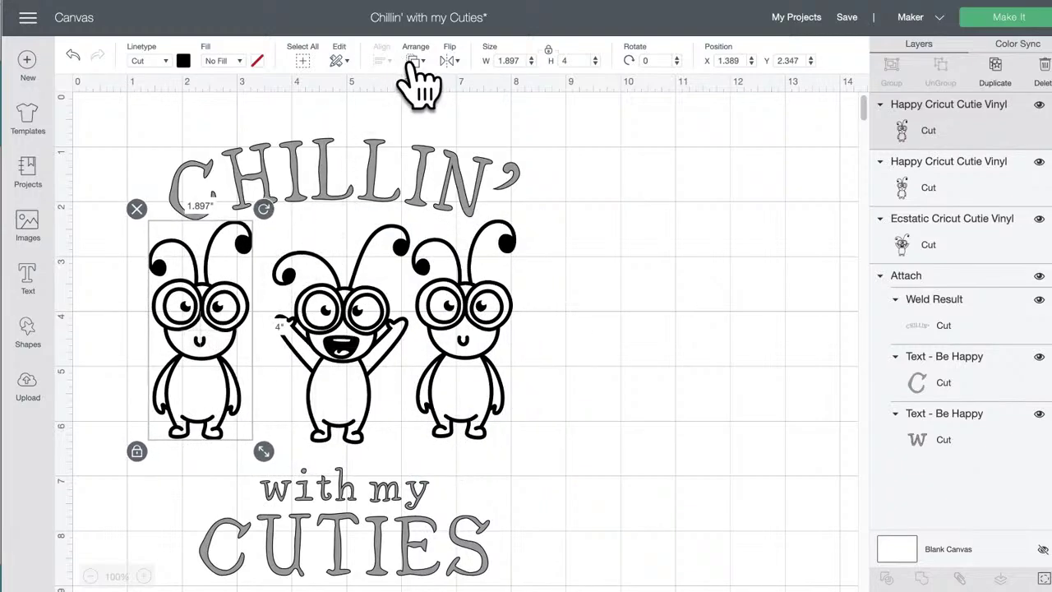
left_click(449, 62)
left_click(475, 83)
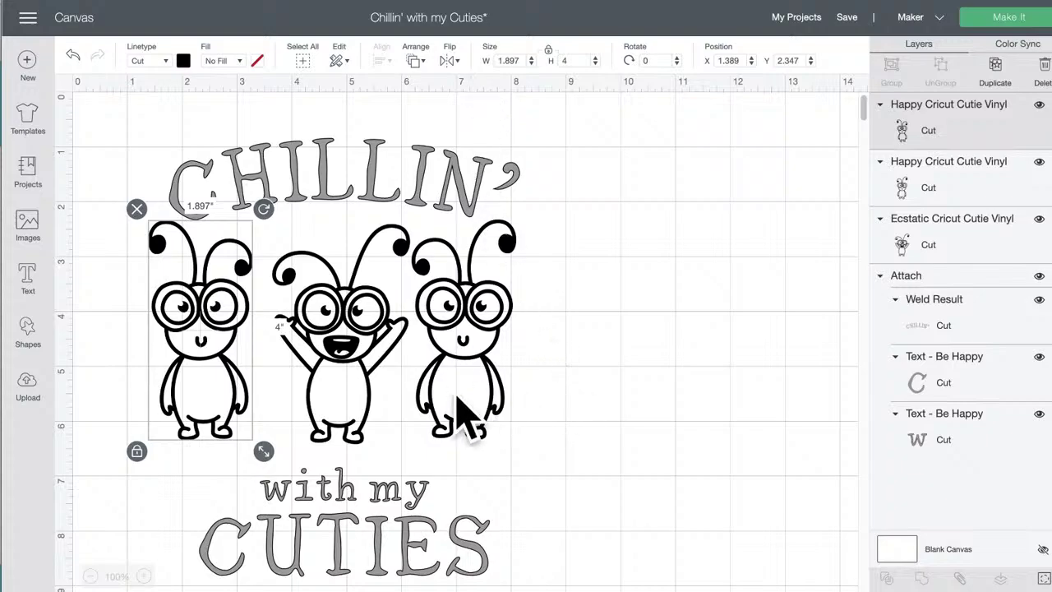
Step: Nudge the two happy cuties slightly down and closer around the ecstatic one, with the left one at about X 1.67, Y 2.5
left_click_drag(220, 384, 230, 383)
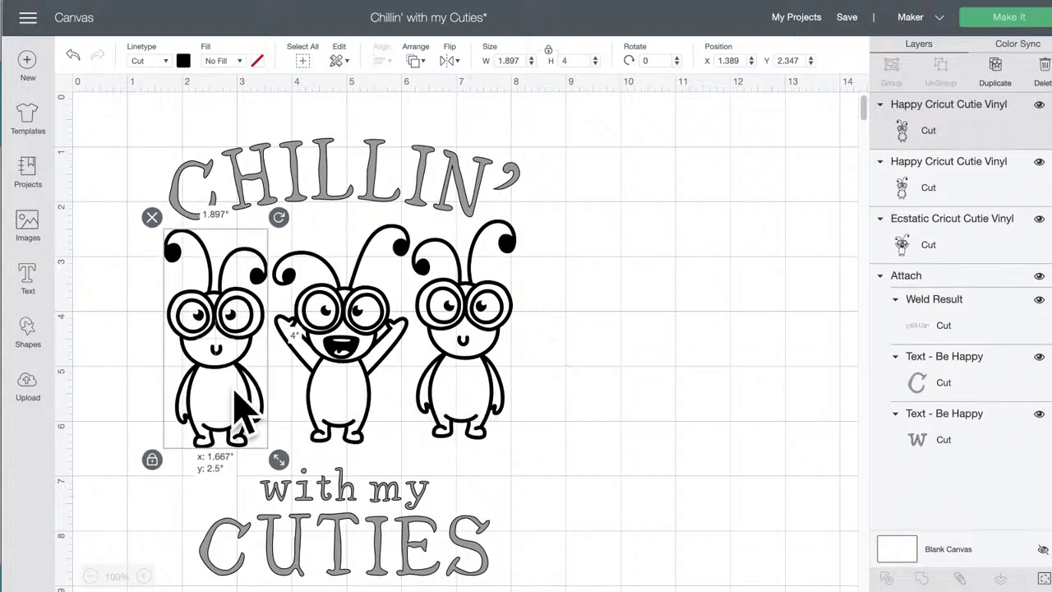
left_click(473, 381)
left_click_drag(485, 395, 488, 411)
Step: Move the attached lettering off to the right, clear of the three cuties
left_click_drag(595, 347, 183, 376)
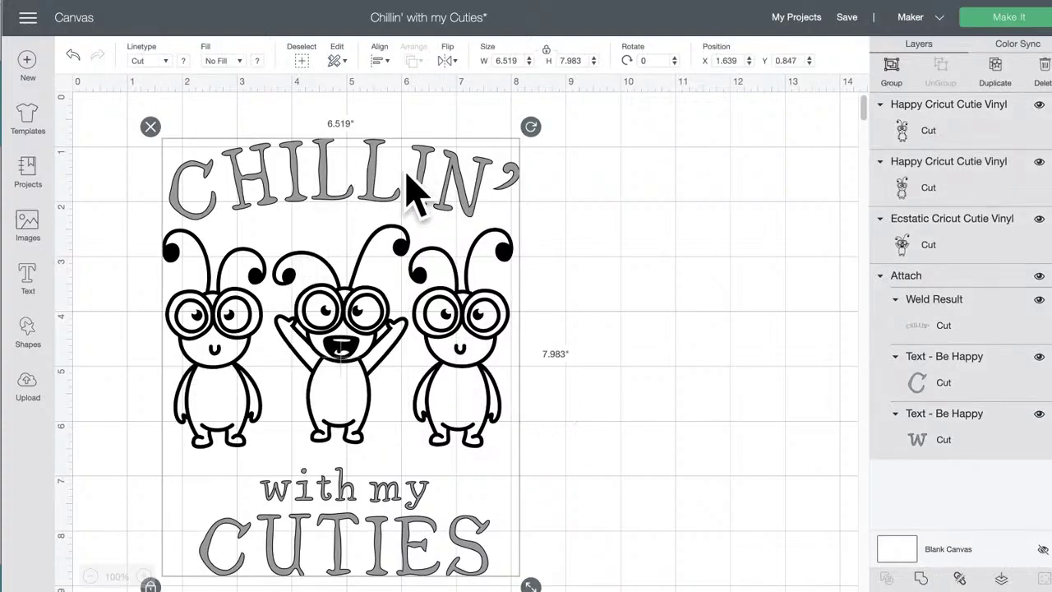
left_click_drag(411, 188, 490, 202)
left_click(567, 201)
left_click_drag(294, 185, 715, 164)
Step: Align the three cuties along their bottom edges and distribute them horizontally
left_click(526, 329)
left_click_drag(485, 324, 123, 337)
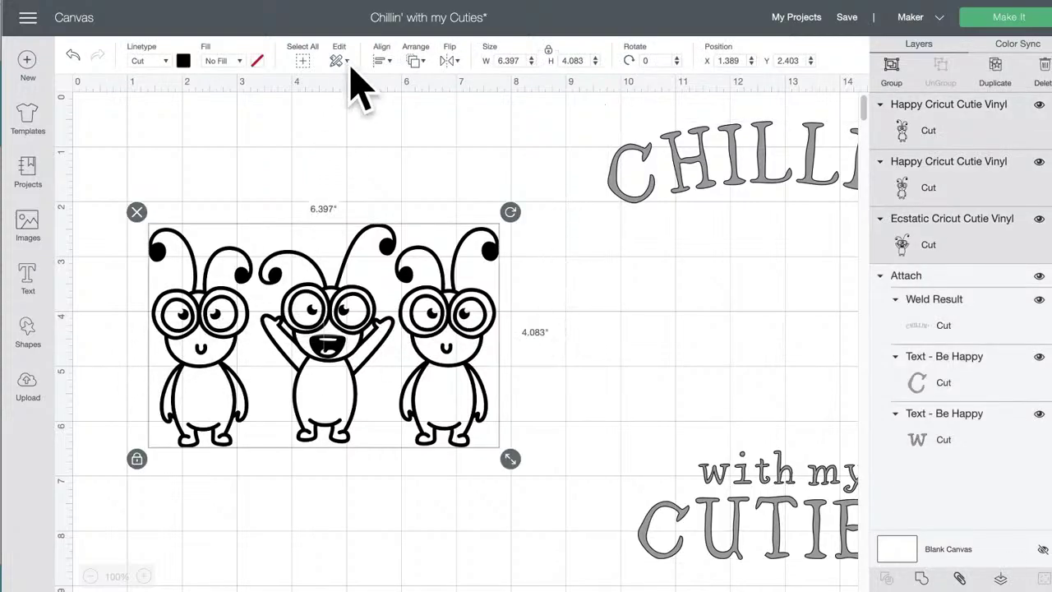
left_click(383, 61)
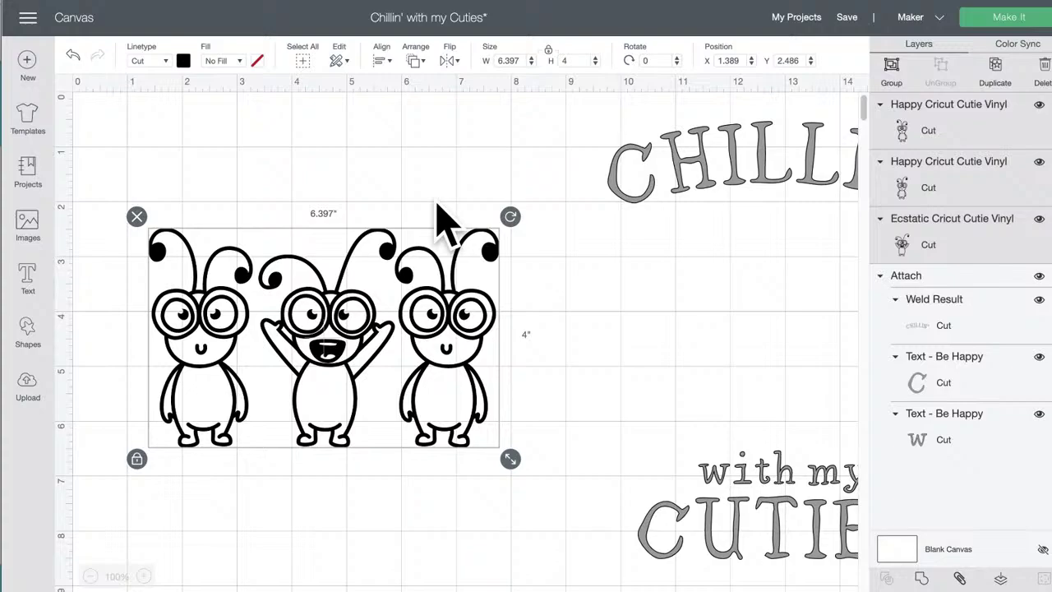
left_click(269, 170)
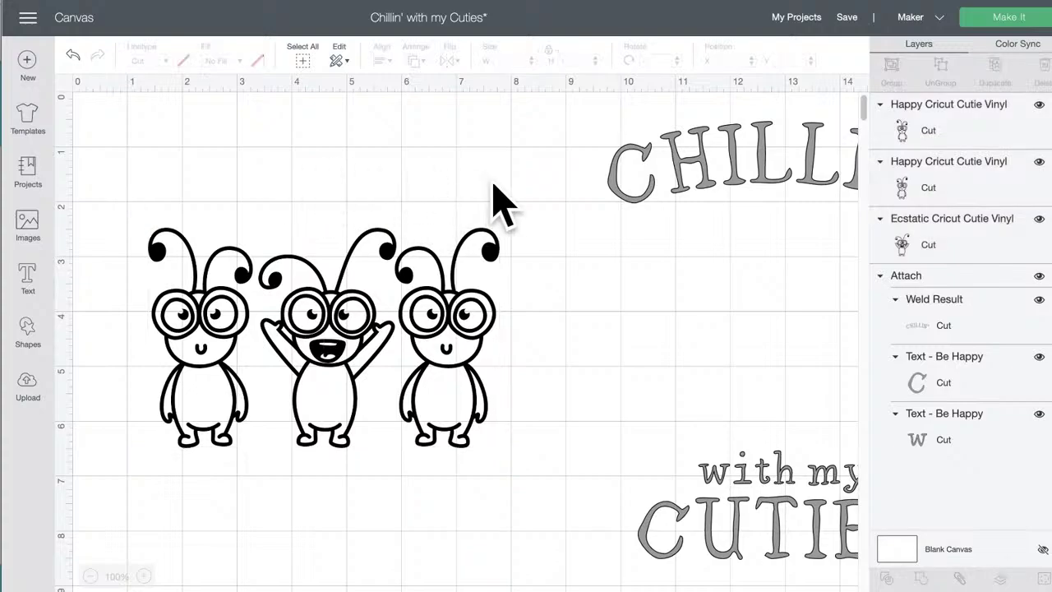
left_click_drag(510, 300, 154, 324)
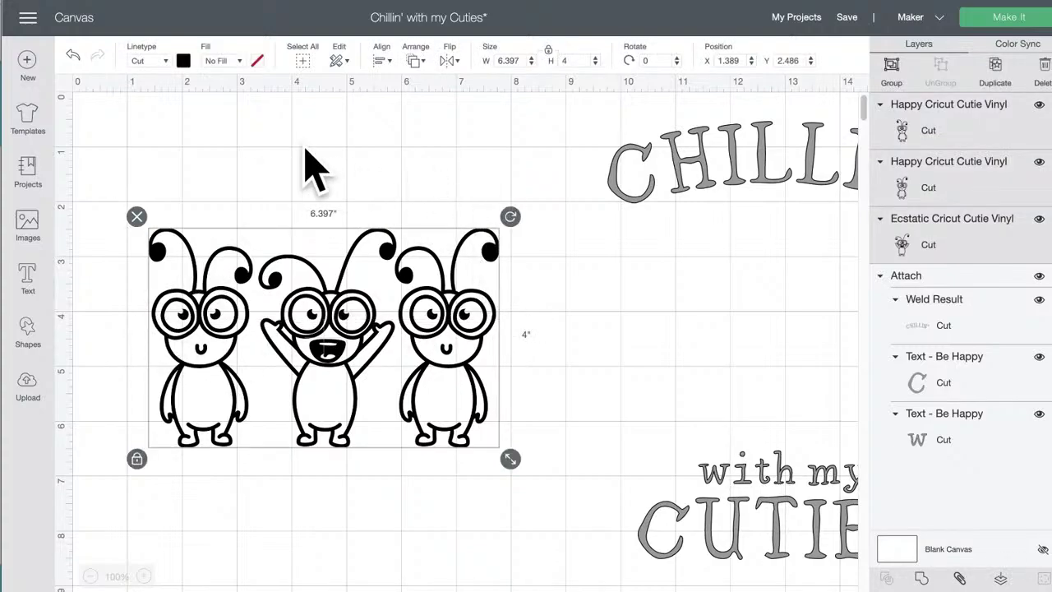
left_click(382, 67)
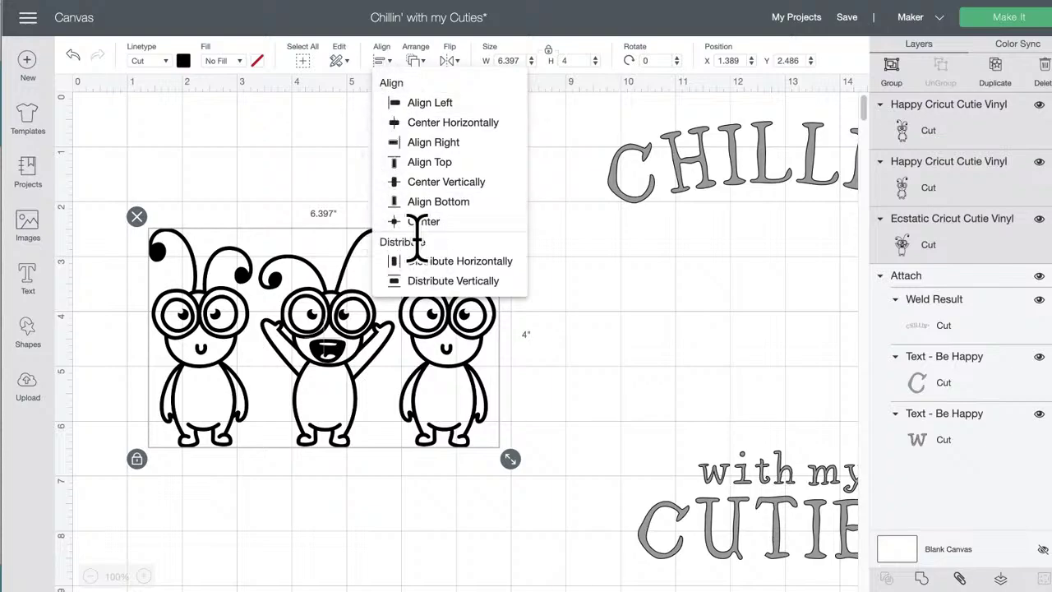
left_click(485, 261)
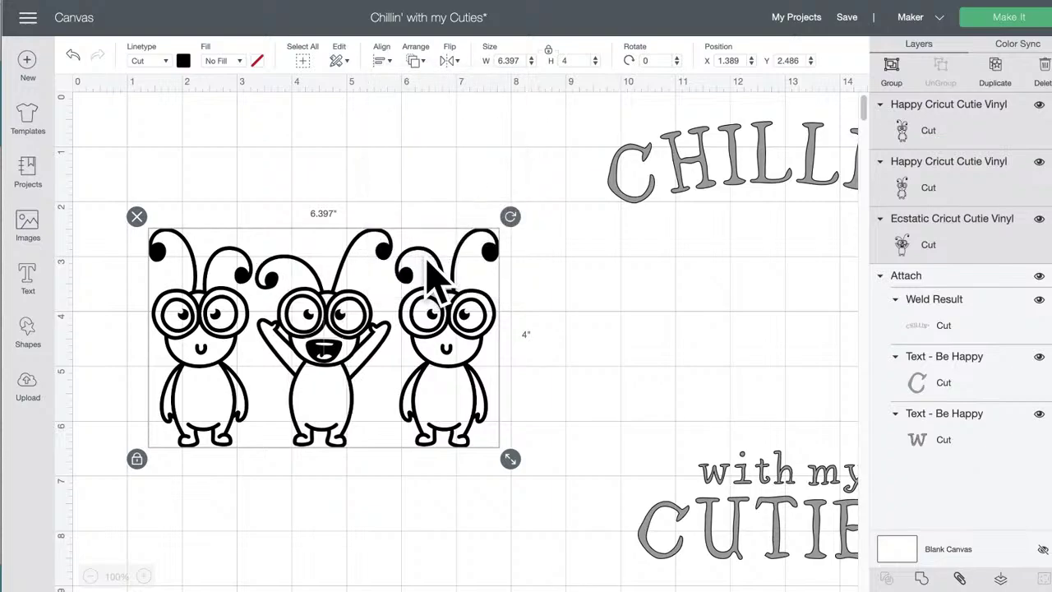
Step: Attach the three cuties together and move the lettering back around them
left_click(960, 579)
left_click_drag(748, 171, 292, 161)
left_click(600, 411)
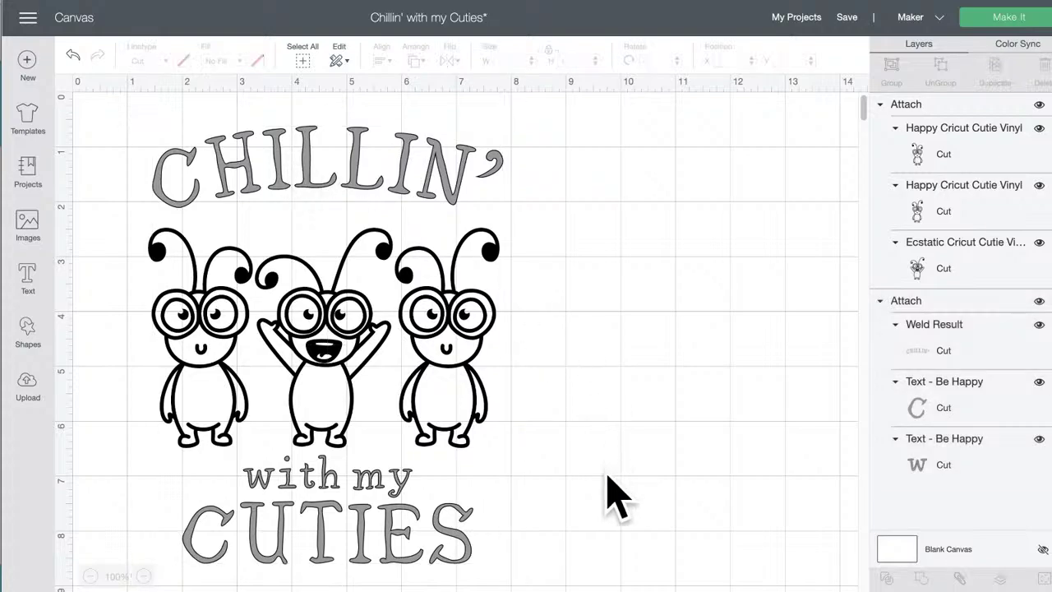
Step: Detach the lettering into its separate lines and attach all lines and the cuties as one unit
left_click_drag(605, 585, 184, 159)
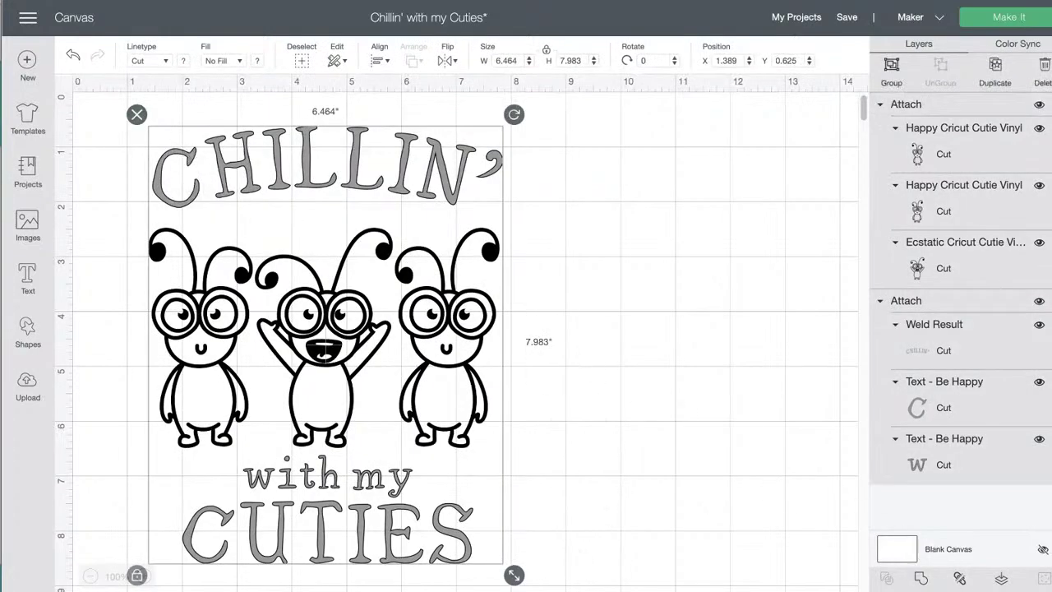
left_click(617, 493)
left_click_drag(577, 556, 267, 374)
left_click(961, 581)
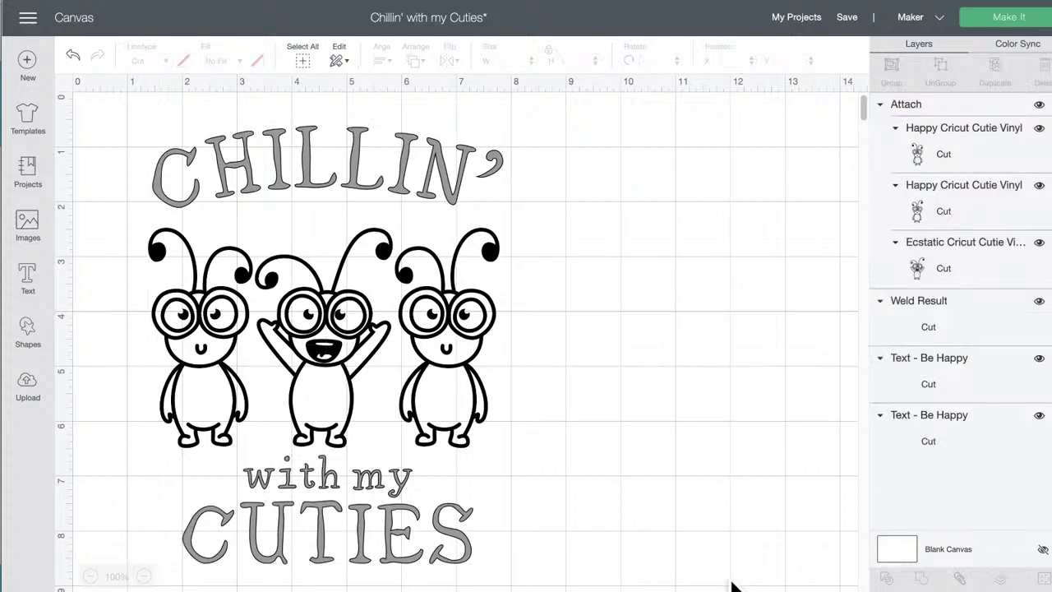
left_click_drag(657, 570, 142, 172)
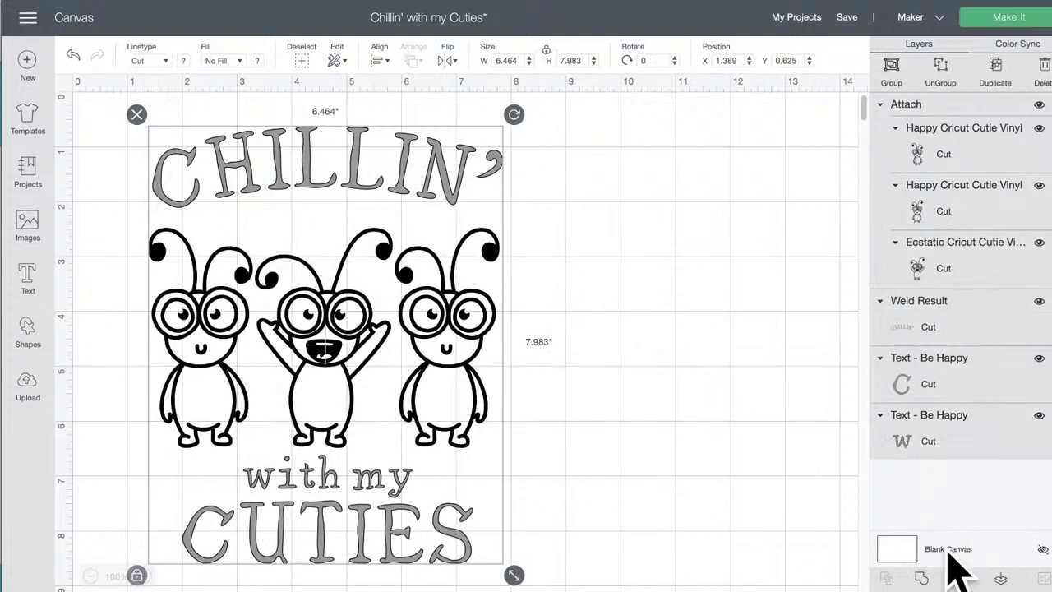
left_click(960, 580)
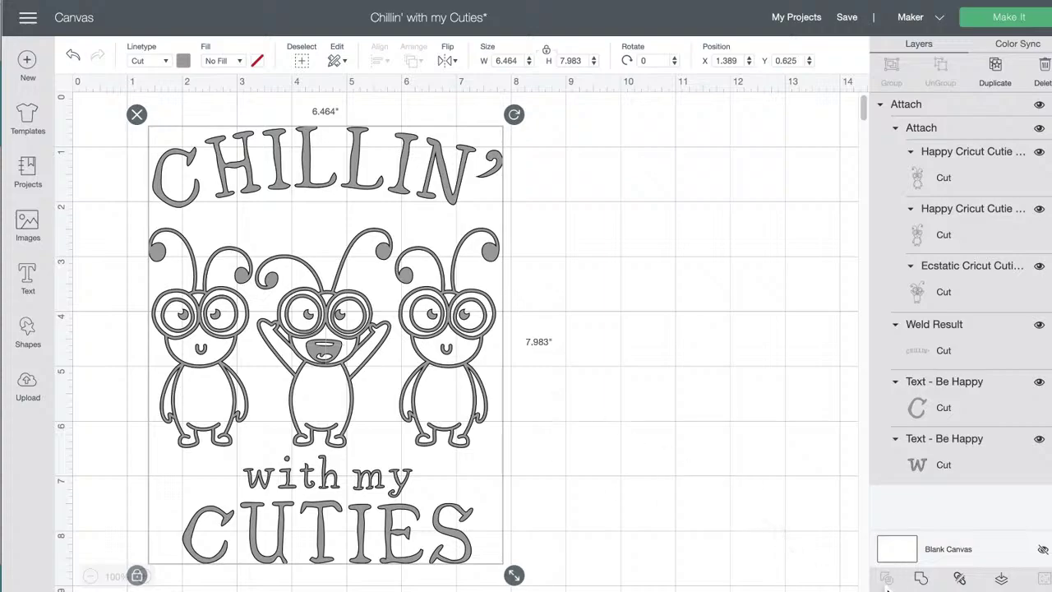
Step: Detach the whole design and the nested cuties so every image and text line is separate
left_click(962, 580)
left_click(470, 317)
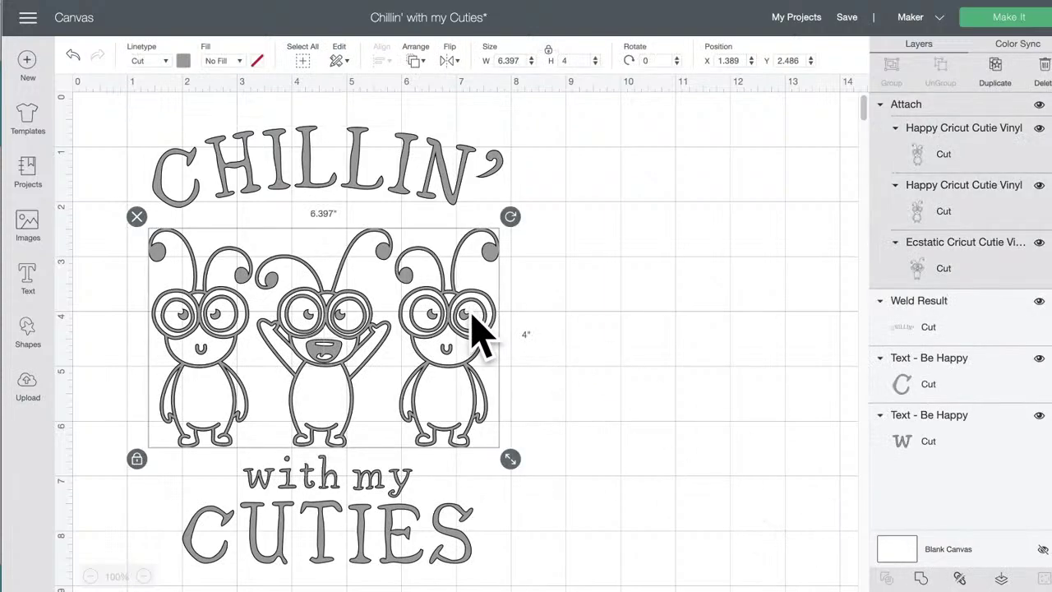
left_click(959, 579)
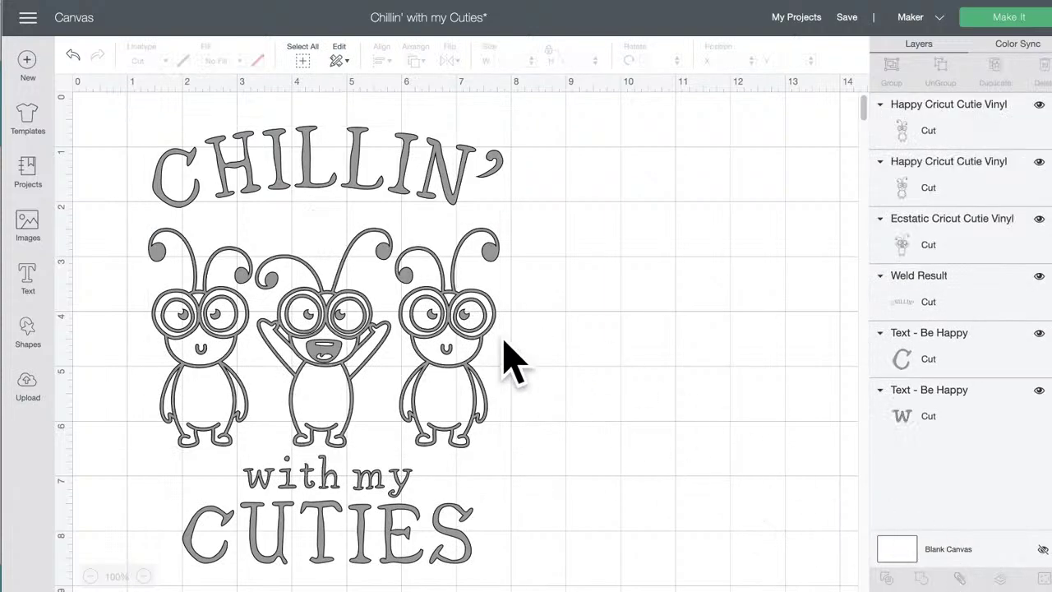
Step: Set the material colour of the right cutie to green and of the middle ecstatic cutie to blue
left_click(467, 327)
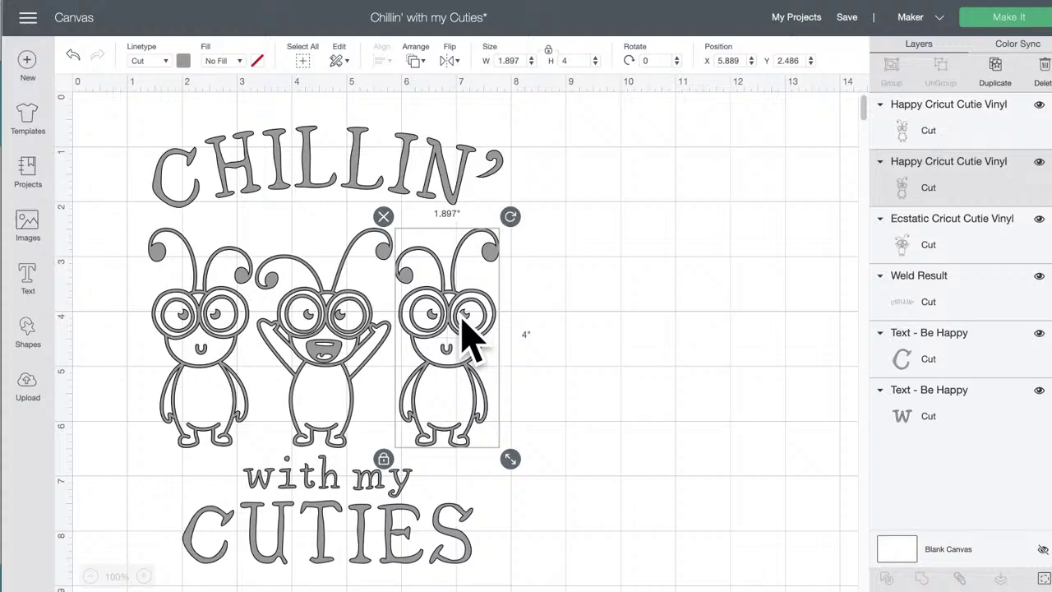
left_click(183, 60)
left_click(276, 172)
left_click(329, 242)
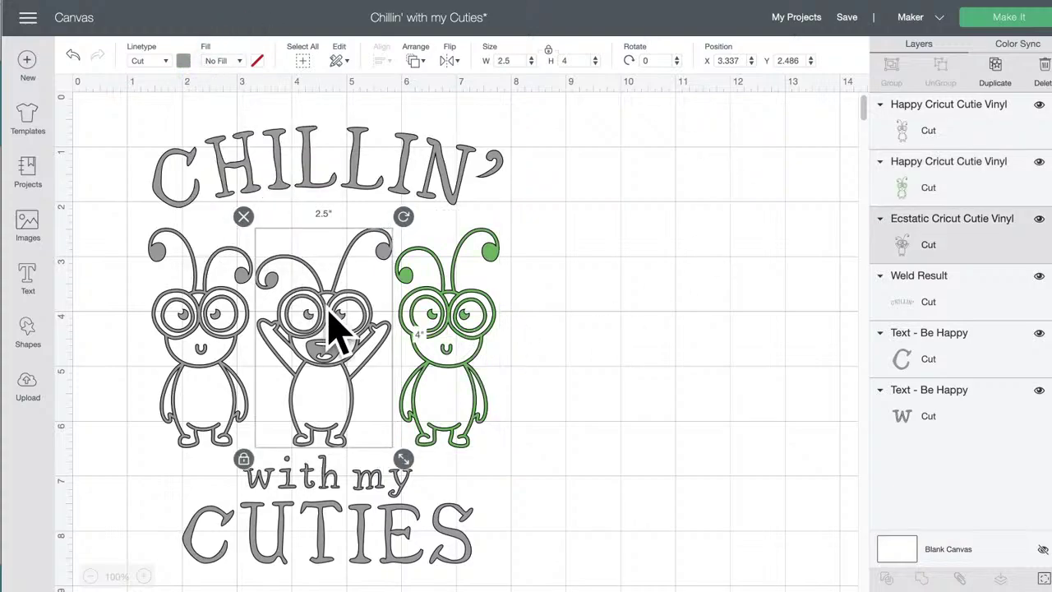
left_click(183, 60)
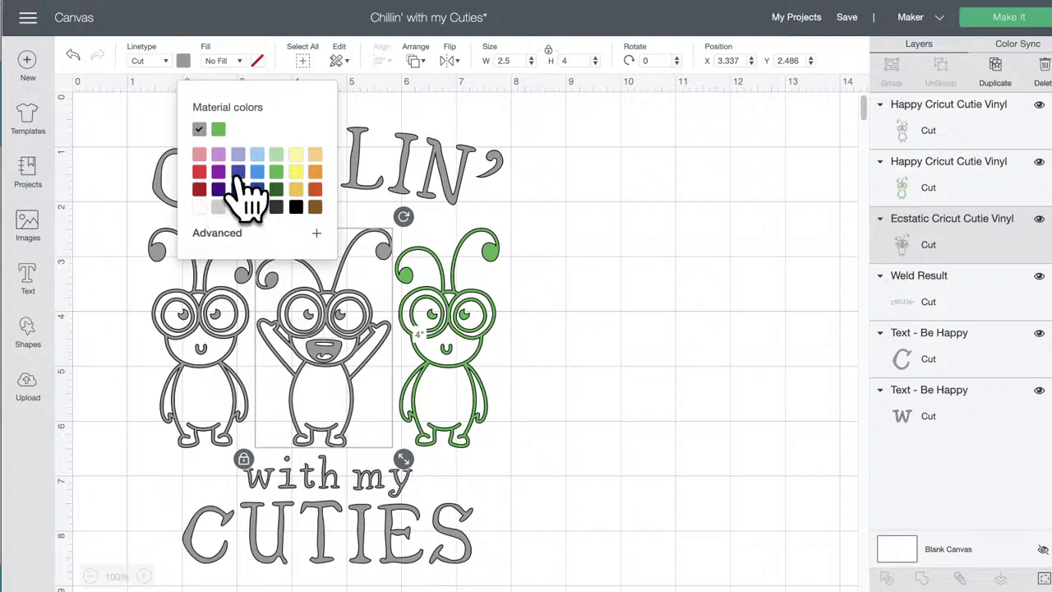
left_click(237, 189)
Step: Try dark purple on the left happy cutie, then set its material colour to red
left_click(212, 316)
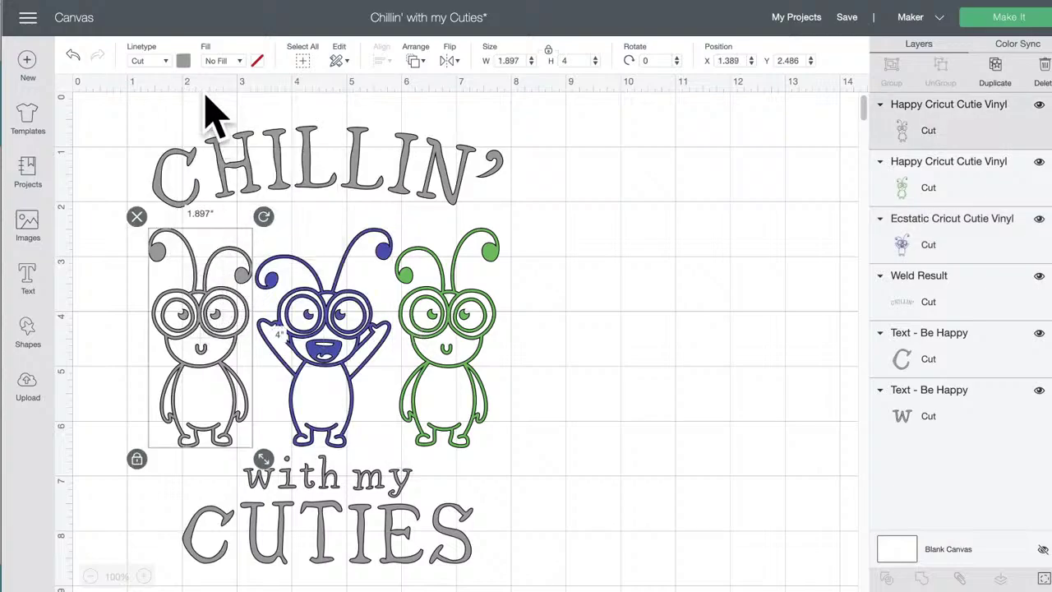
left_click(183, 61)
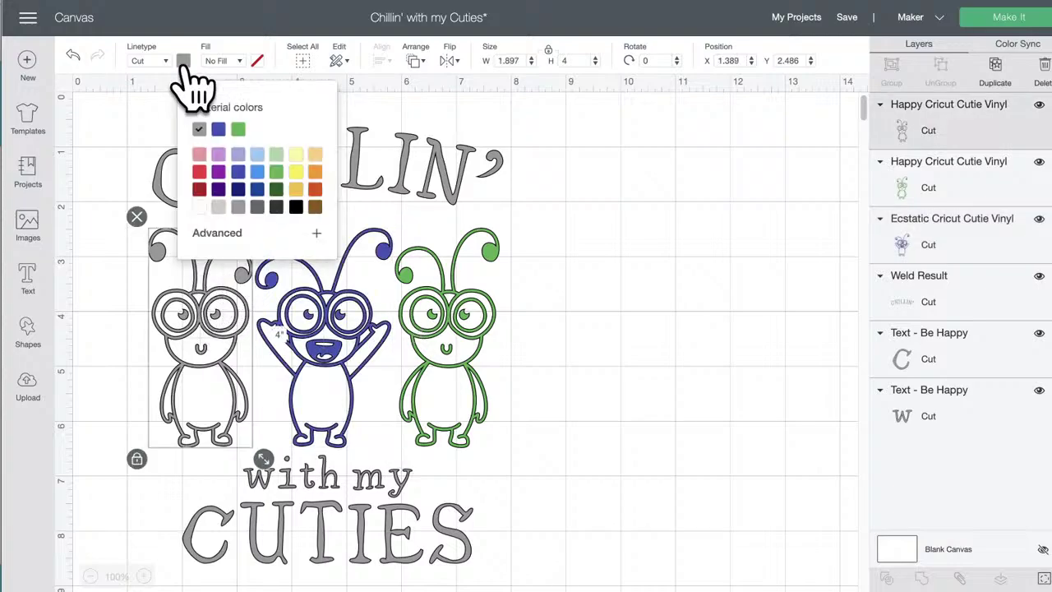
left_click(219, 190)
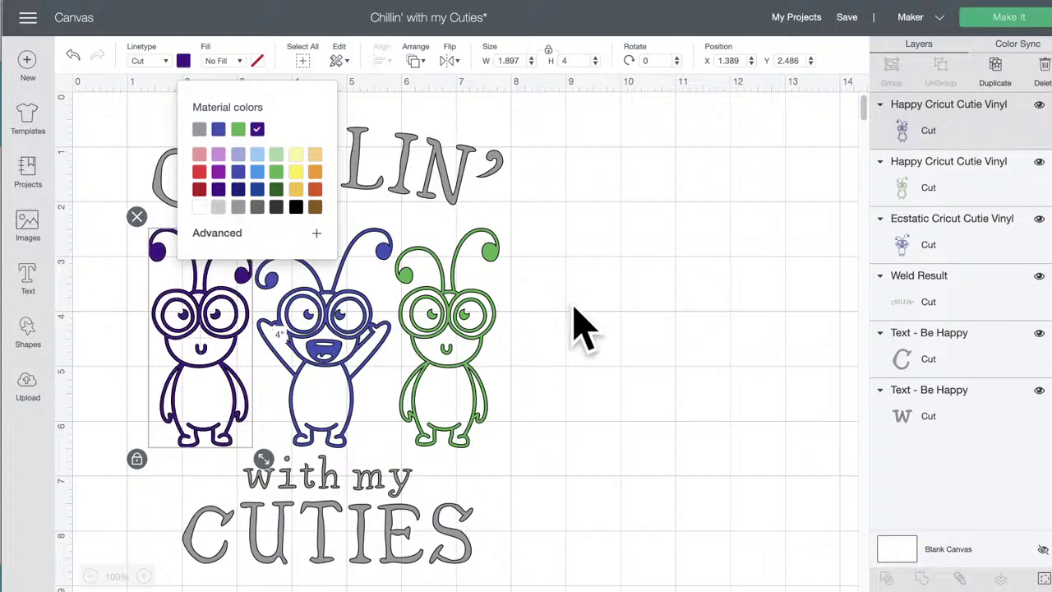
left_click(199, 172)
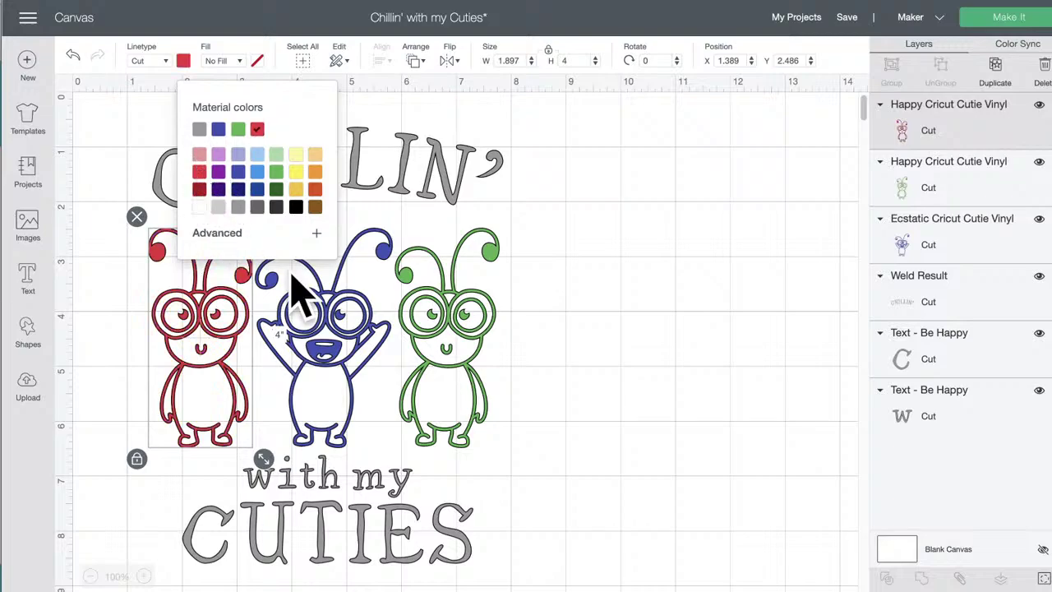
left_click(535, 333)
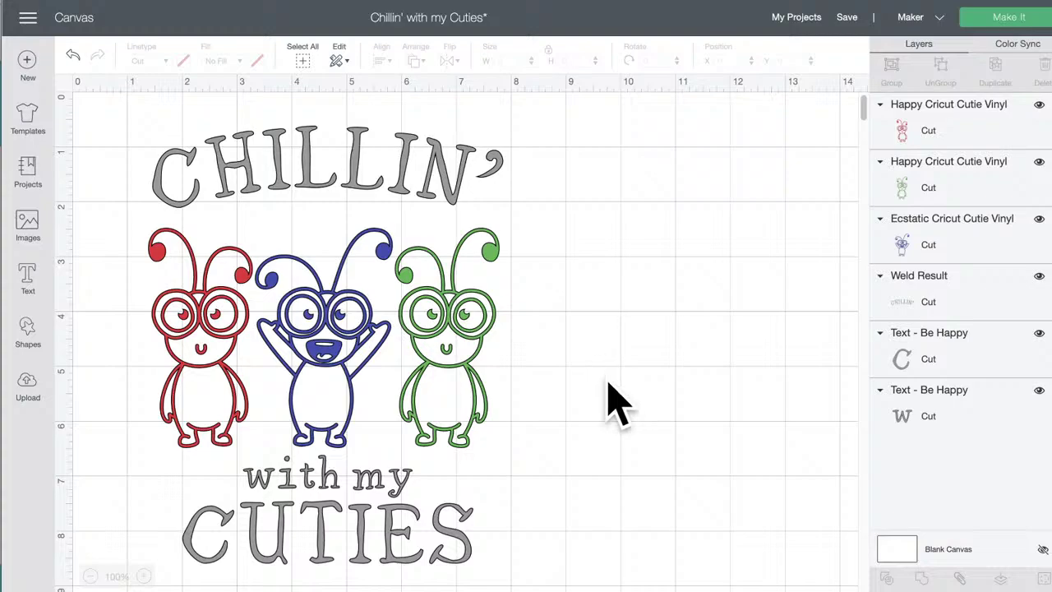
Step: Attach the three grey text lines CHILLIN', with my and CUTIES to each other, leaving the coloured cuties separate
left_click_drag(556, 544, 304, 479)
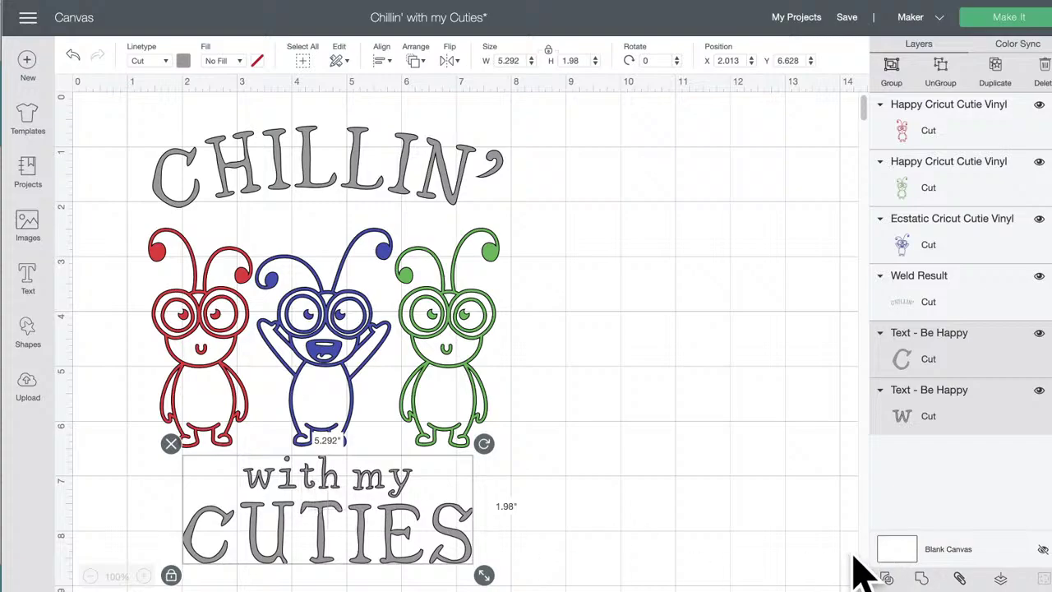
left_click(473, 171, "shift")
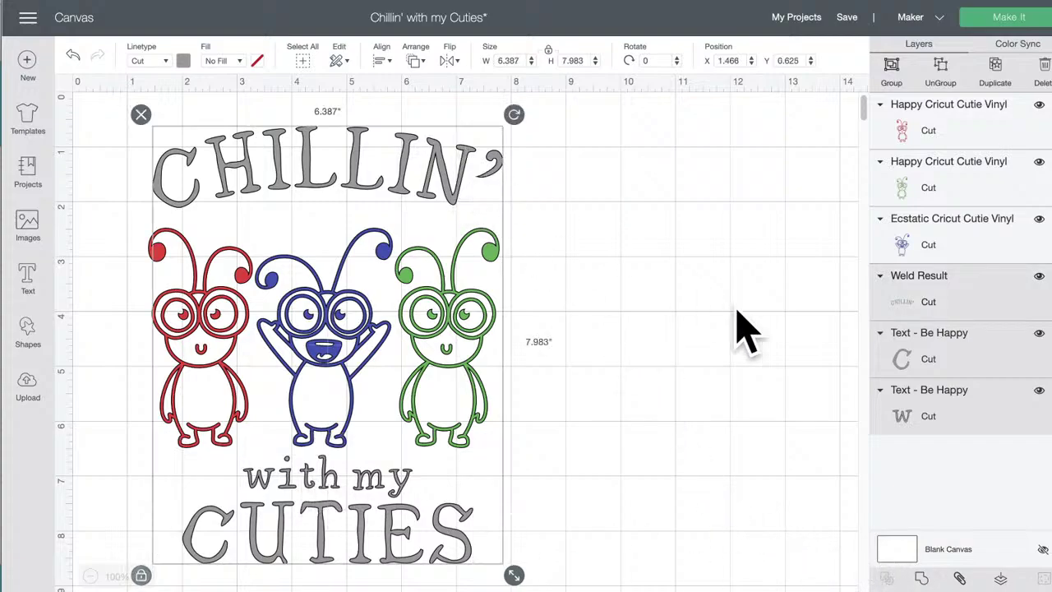
left_click(960, 578)
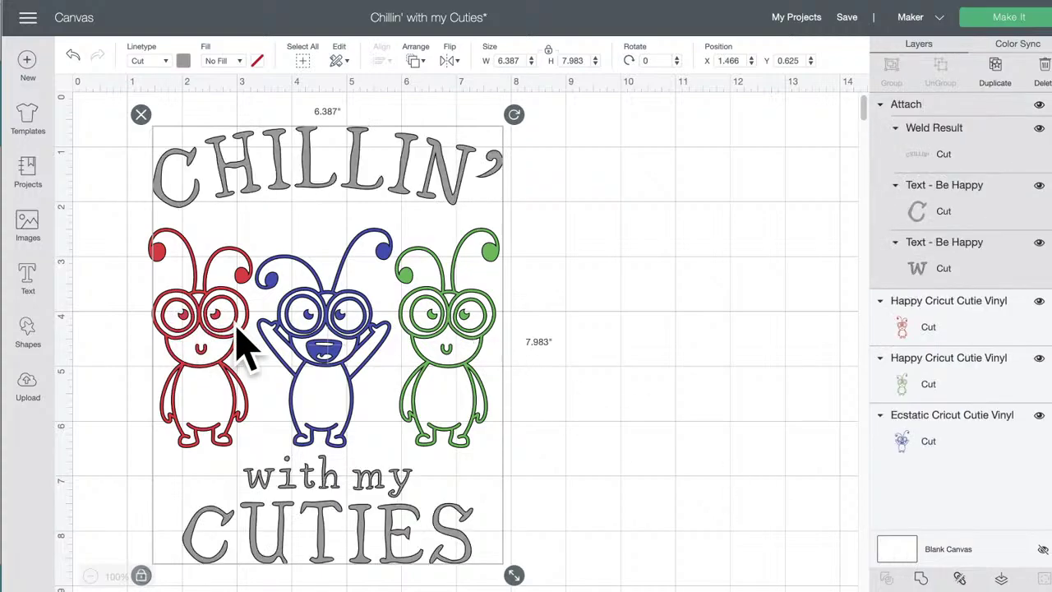
left_click(549, 329)
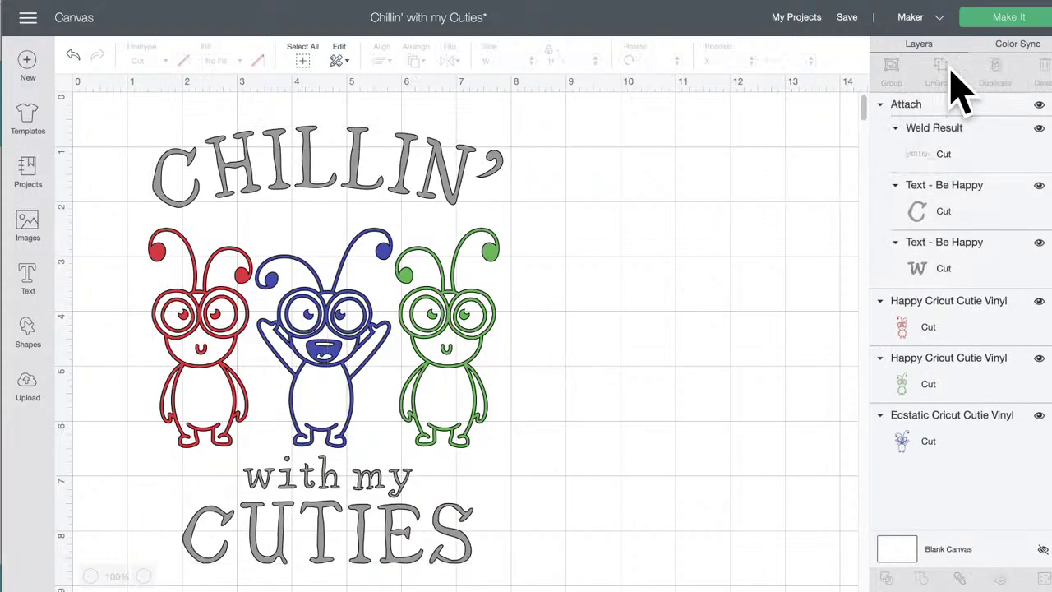
Step: Preview the cutting mats for the lettering and the coloured cuties, then return to the canvas without cutting
left_click(1011, 41)
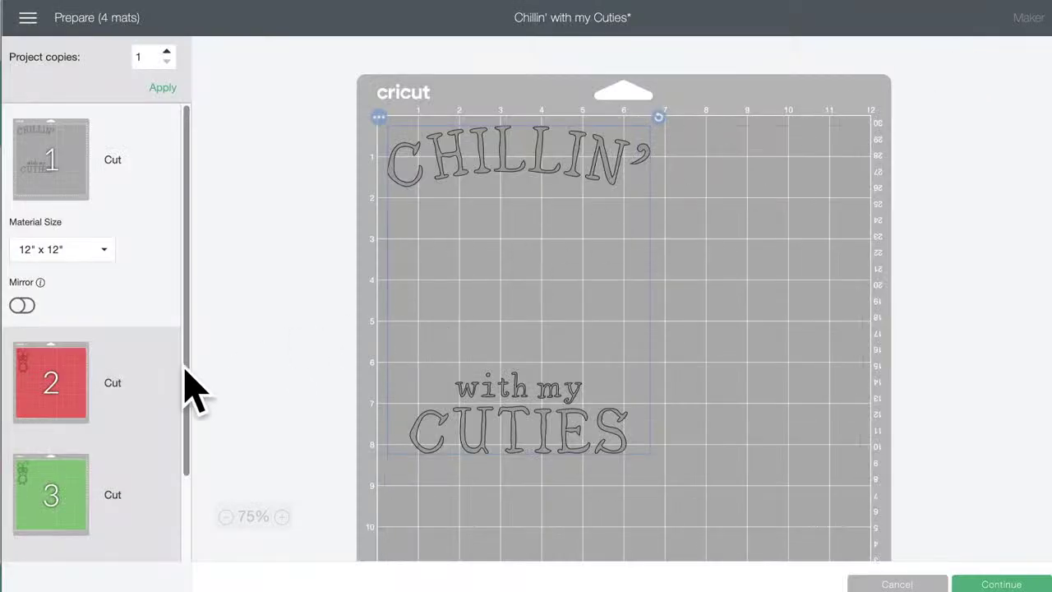
left_click(45, 380)
left_click(44, 497)
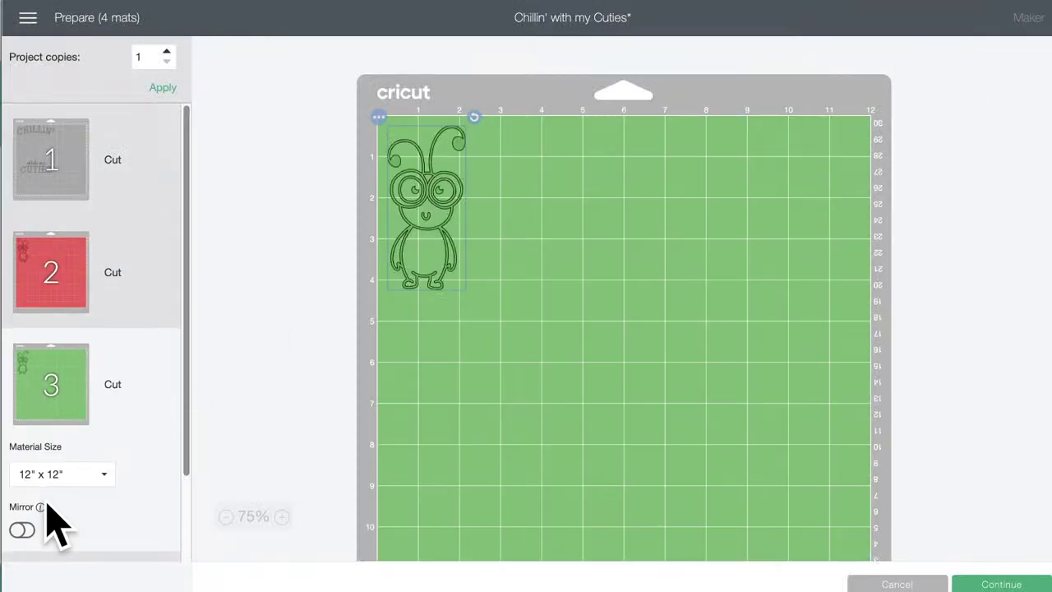
scroll(65, 488, "down", 1)
left_click(896, 582)
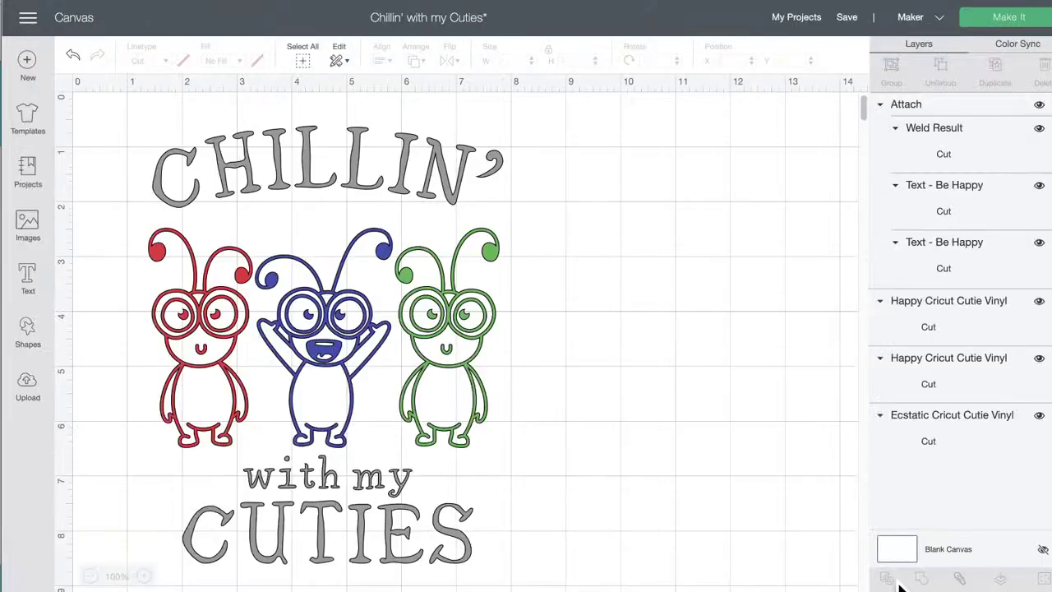
Step: Save the changes to the Chillin' with my Cuties project
left_click(847, 16)
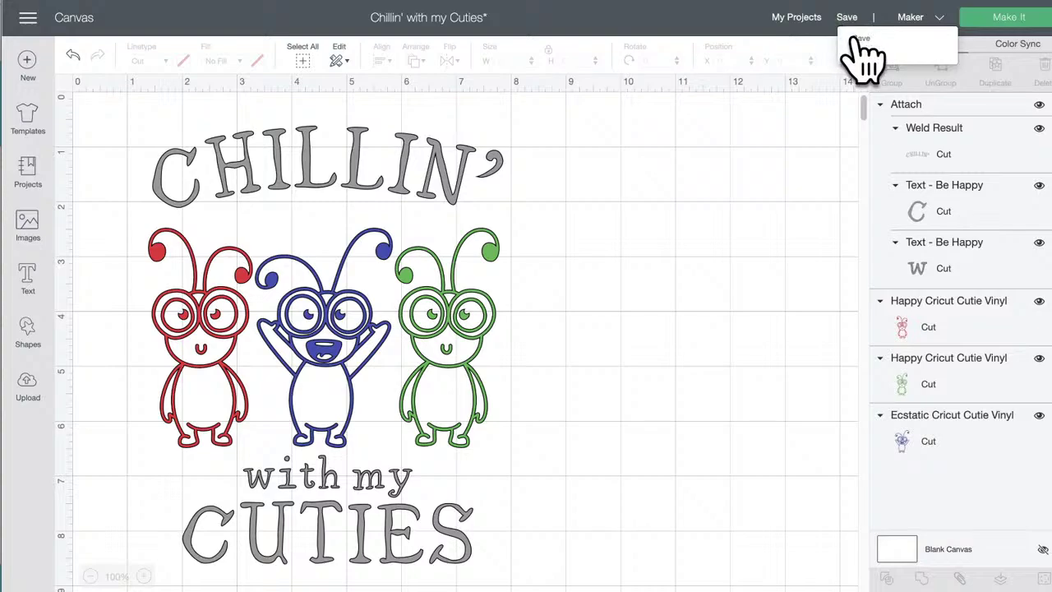
left_click(855, 39)
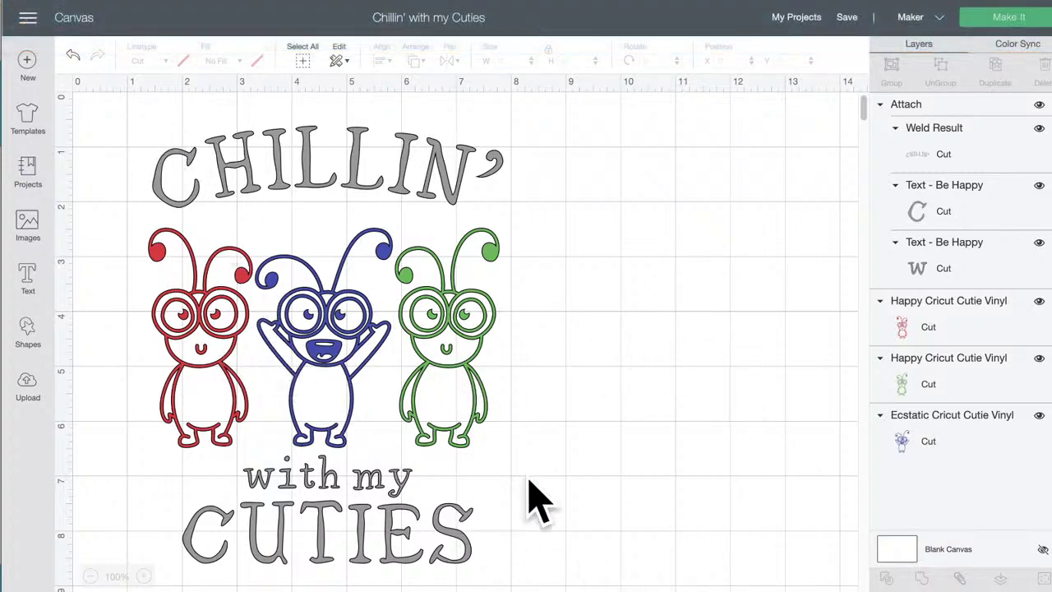
left_click_drag(509, 567, 138, 172)
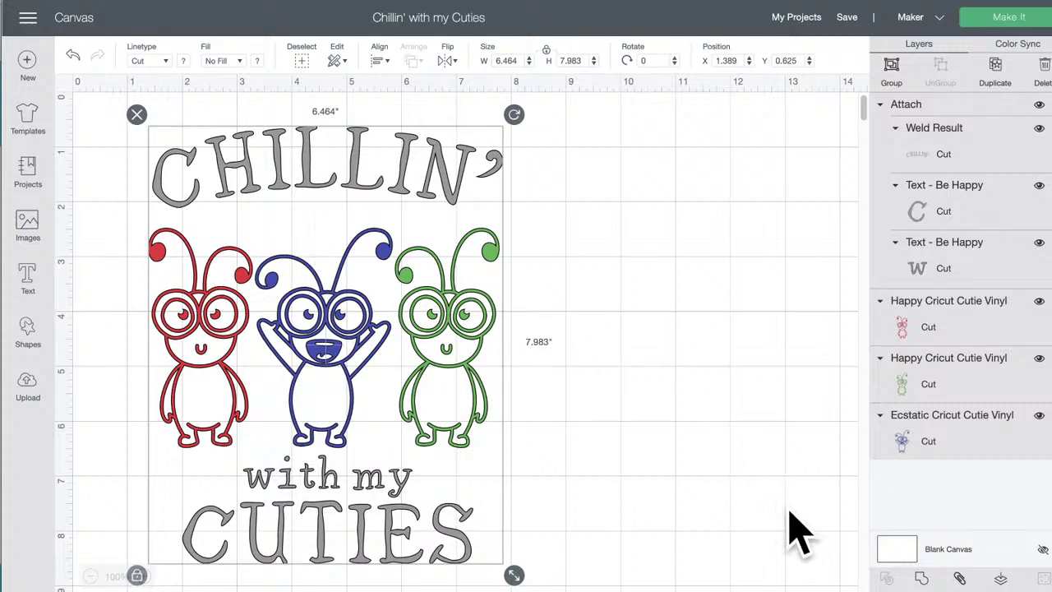
left_click(603, 284)
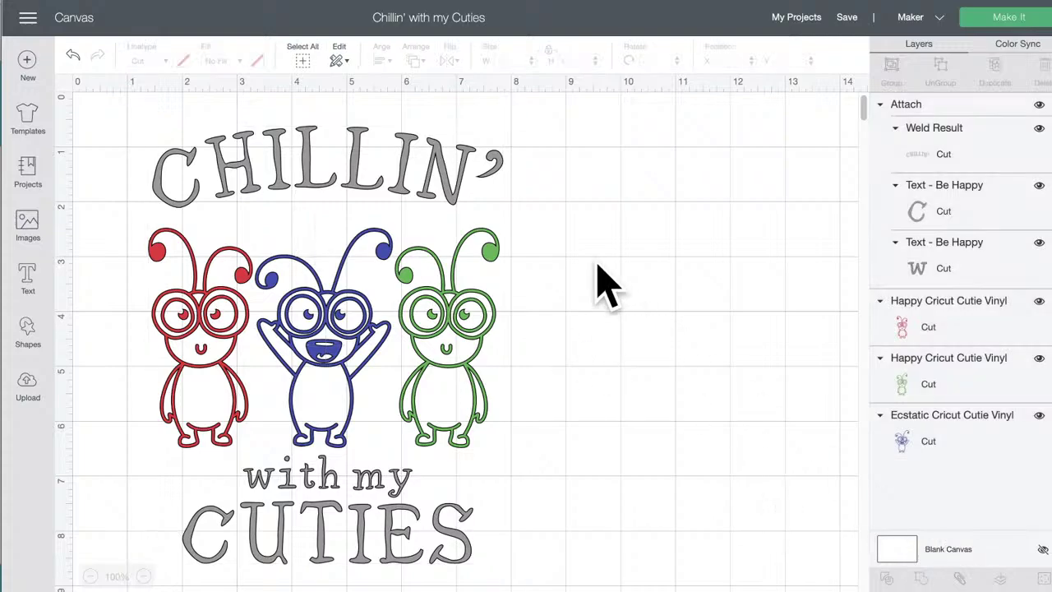